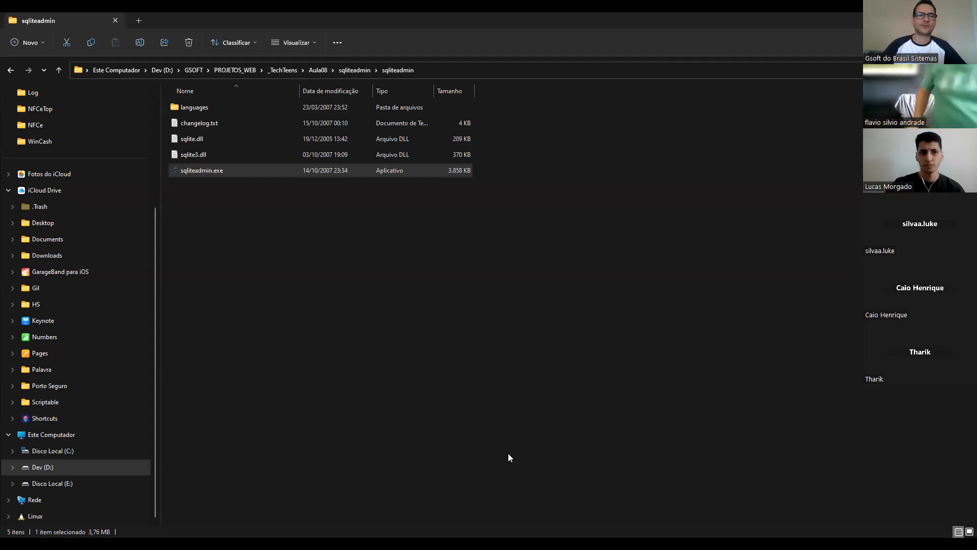
# - Launch sqliteadmin.exe from the sqliteadmin folder inside Aula08
pyautogui.click(348, 73)
pyautogui.doubleClick(192, 110)
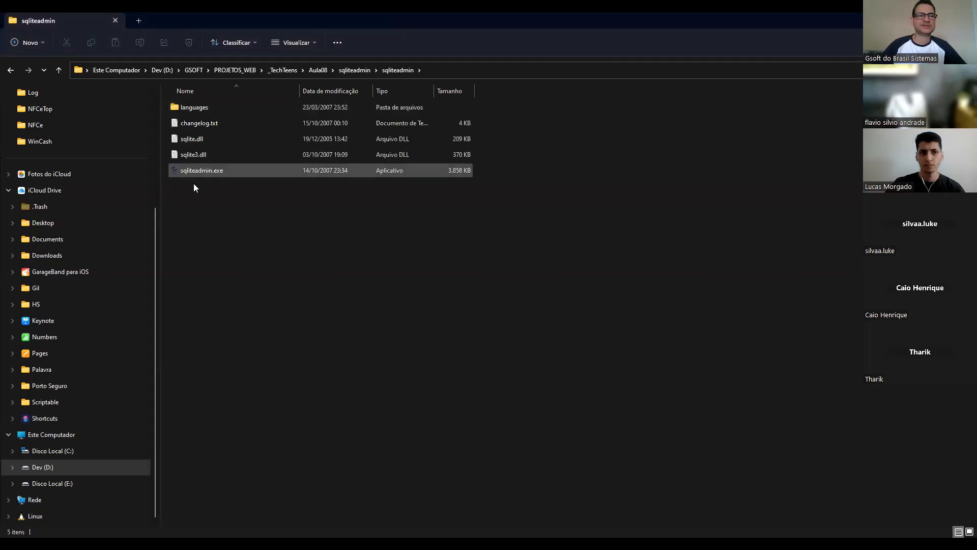
pyautogui.click(204, 171)
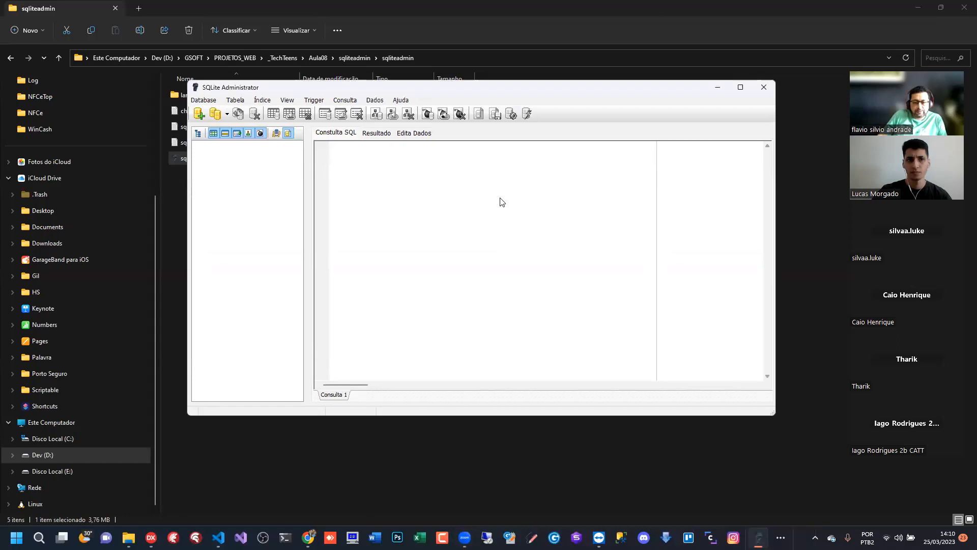
pyautogui.click(741, 88)
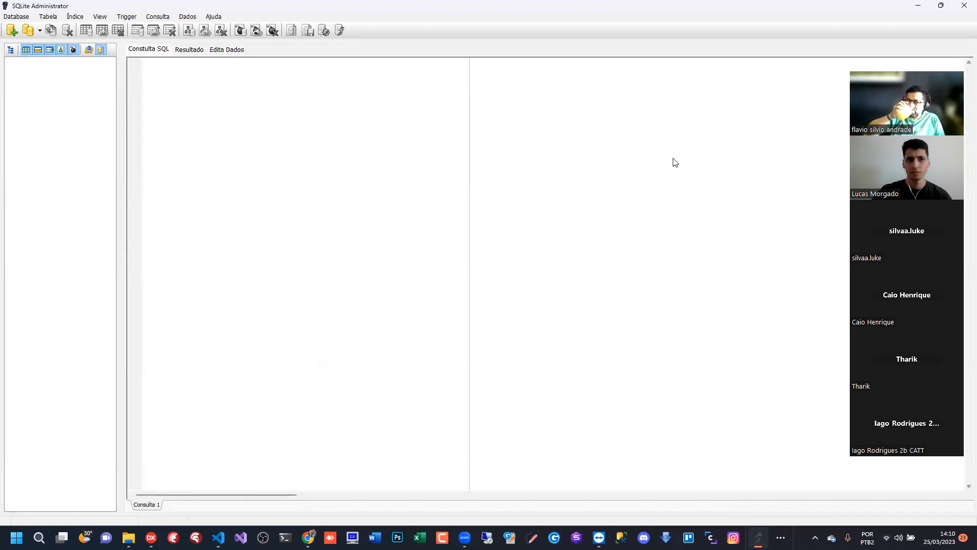
pyautogui.click(942, 6)
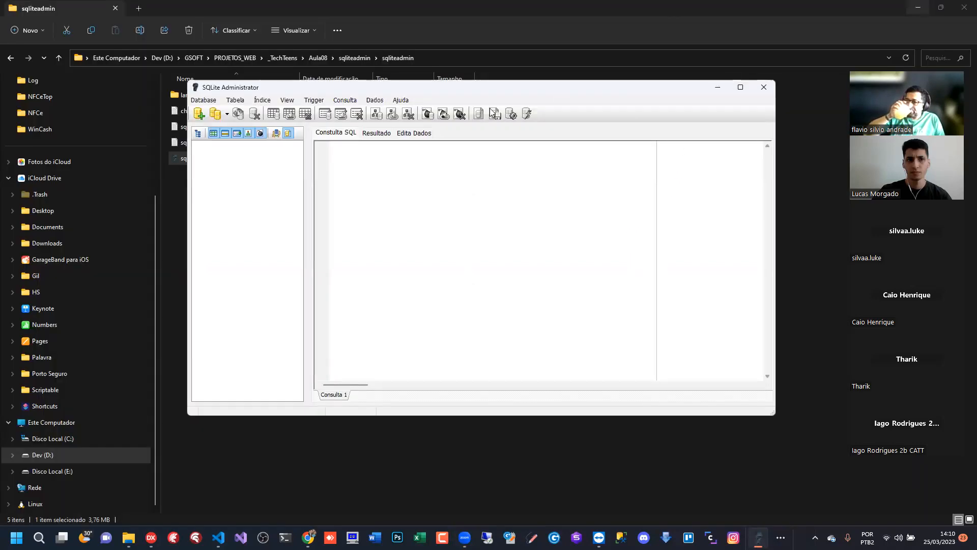
pyautogui.moveTo(532, 88); pyautogui.dragTo(526, 59)
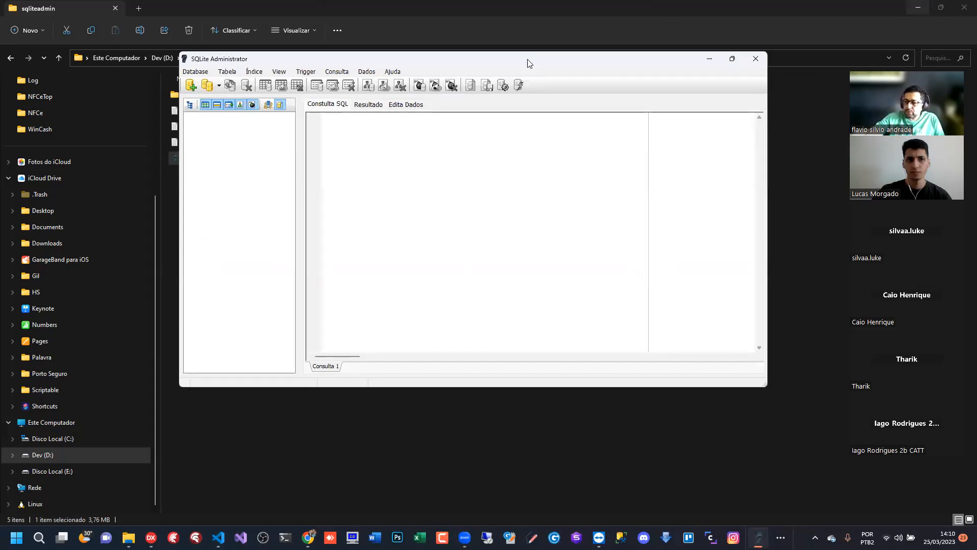
pyautogui.doubleClick(527, 59)
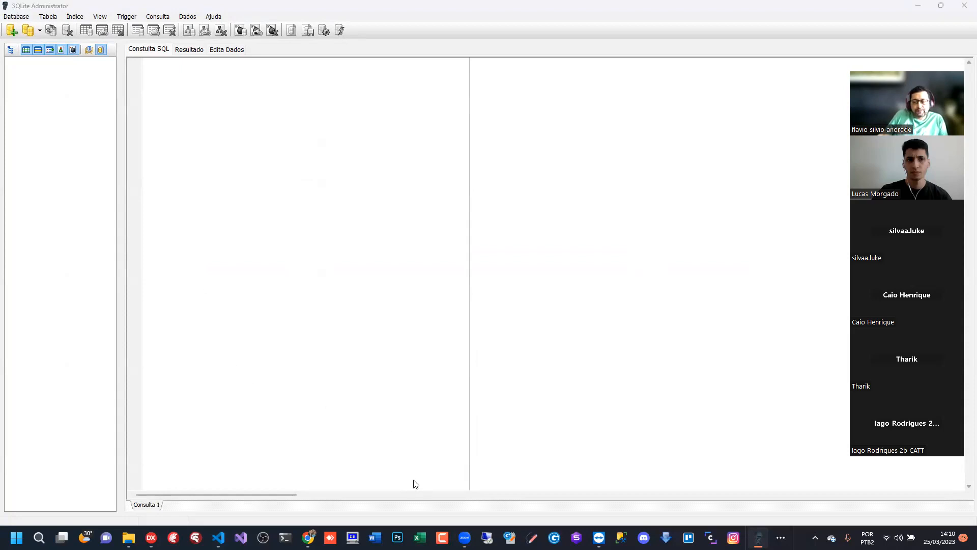
pyautogui.click(941, 5)
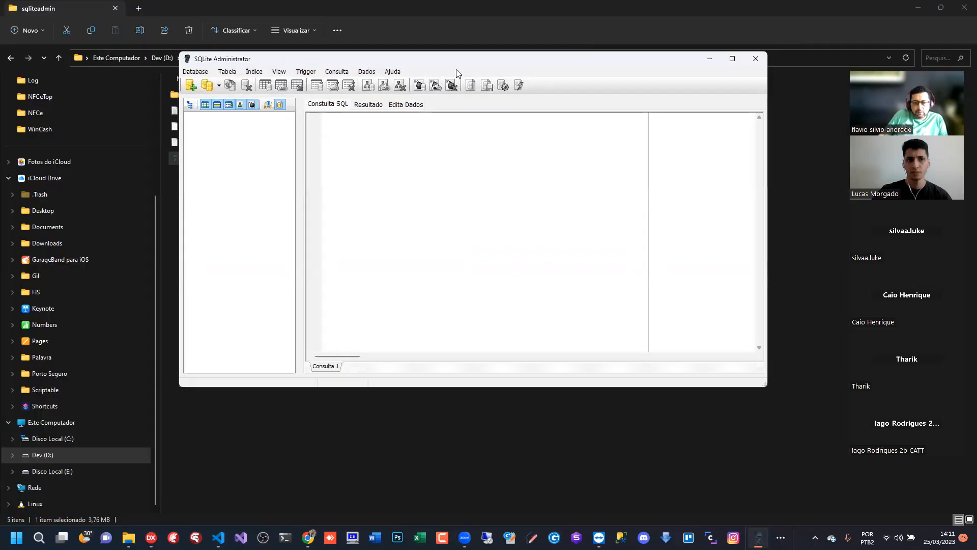
pyautogui.moveTo(465, 64); pyautogui.dragTo(488, 70)
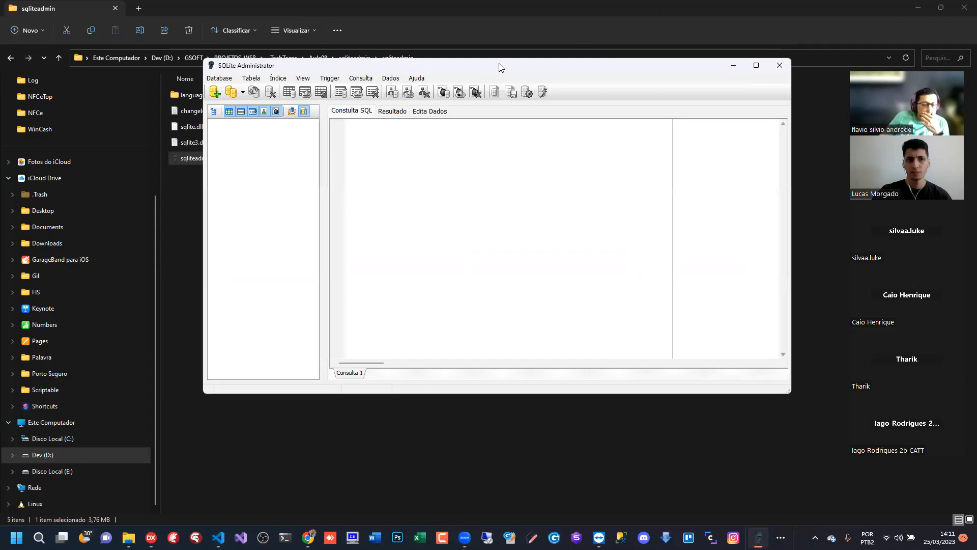
pyautogui.moveTo(499, 64); pyautogui.dragTo(471, 78)
# - Show the desktop, set the Windows display scale to 125% and close the display settings
pyautogui.press('super+d')
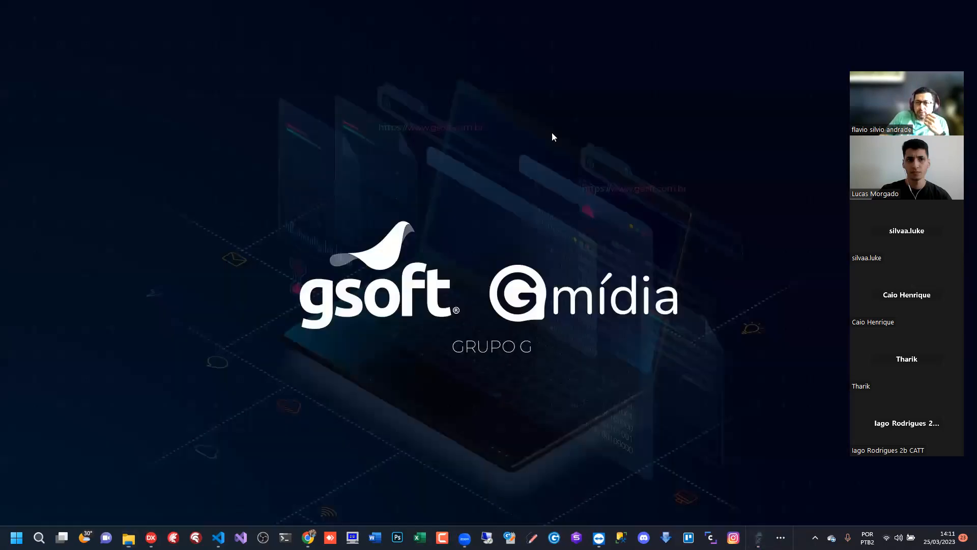
pyautogui.rightClick(558, 110)
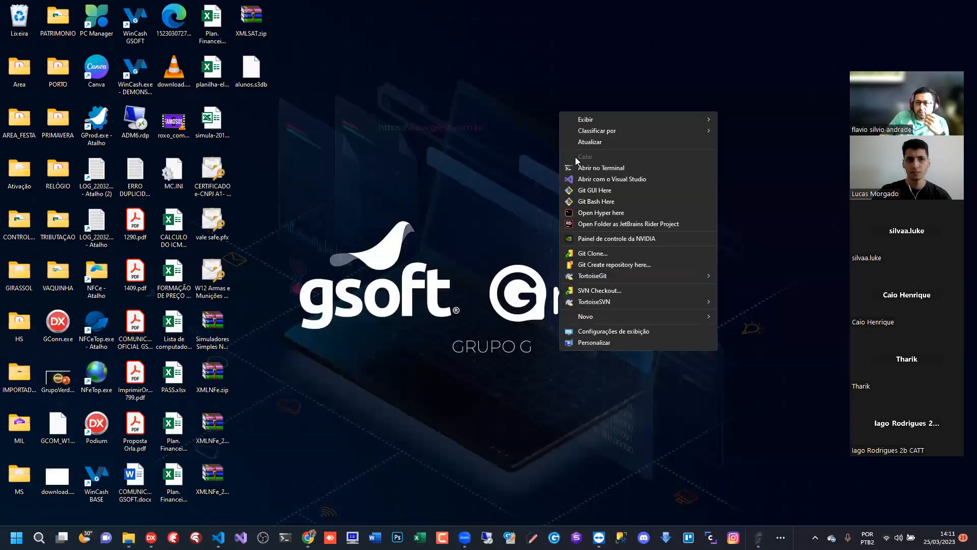
pyautogui.click(619, 330)
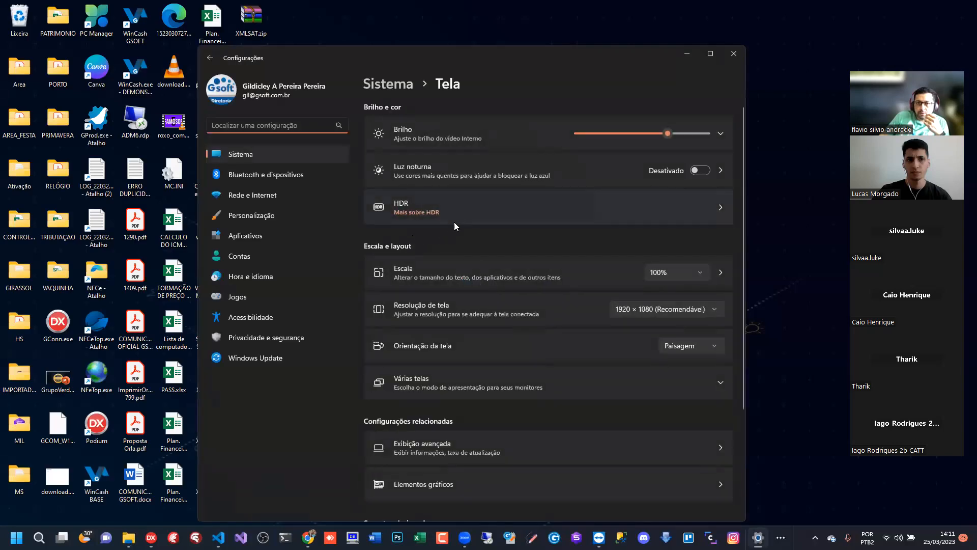
pyautogui.click(697, 277)
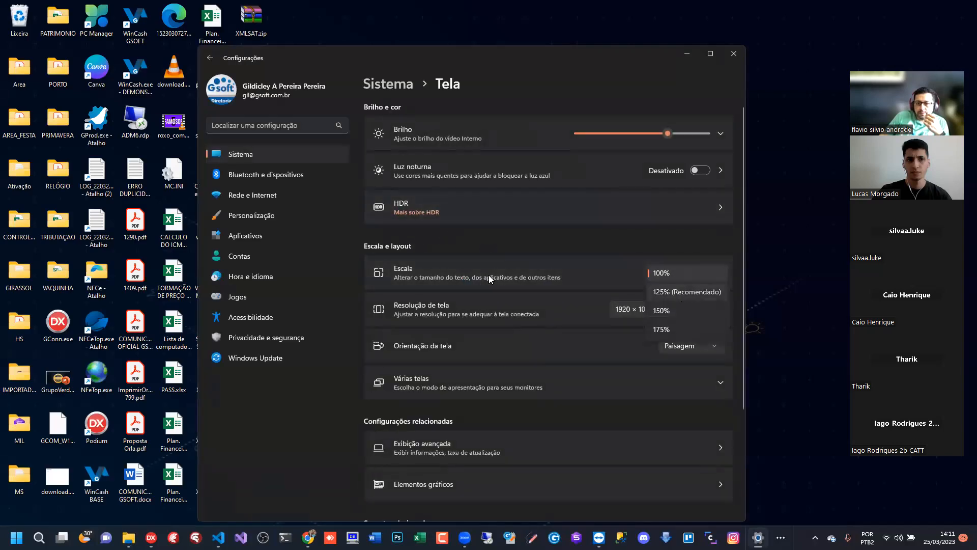
pyautogui.click(684, 285)
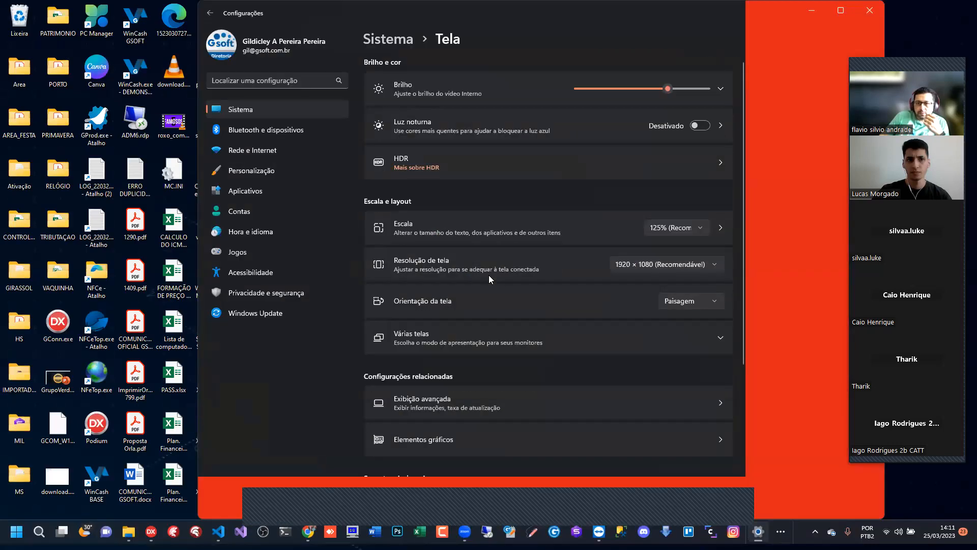
pyautogui.click(870, 10)
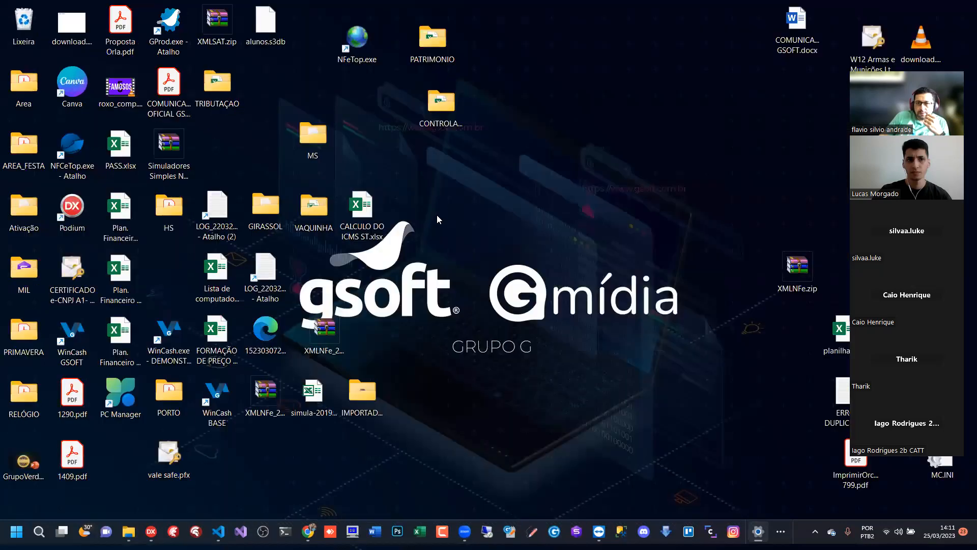
# - Switch back to SQLite Administrator and reposition its window so it clears the video-call thumbnails
pyautogui.hotkey('alt', 'Tab')
pyautogui.hotkey('alt', 'Tab')
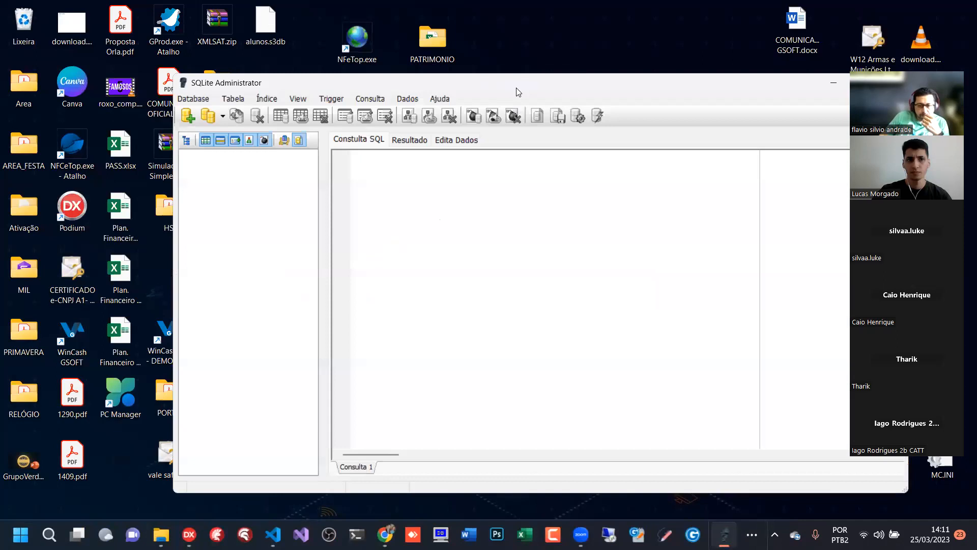
pyautogui.moveTo(516, 91); pyautogui.dragTo(415, 56)
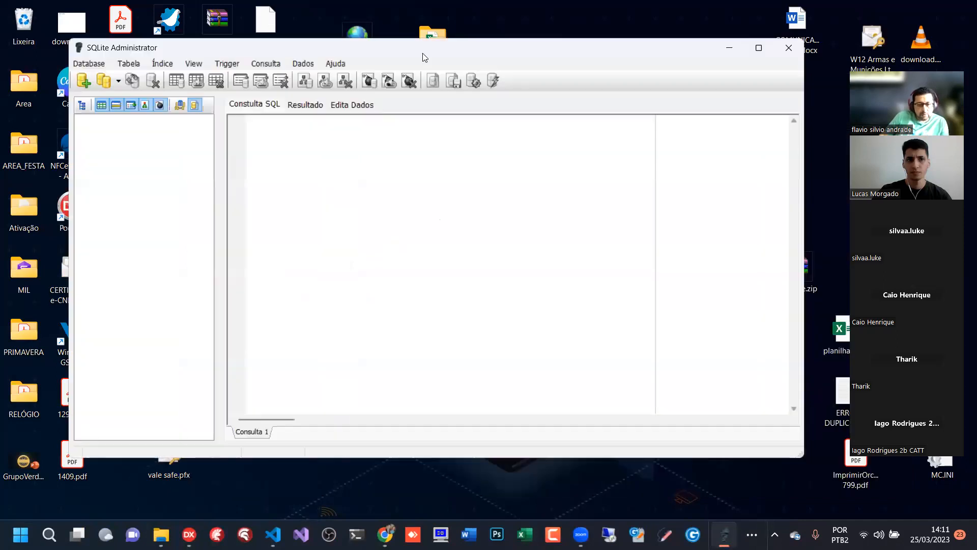
# - Hide the desktop icons behind the SQLite Administrator window and shift the window slightly
pyautogui.rightClick(701, 11)
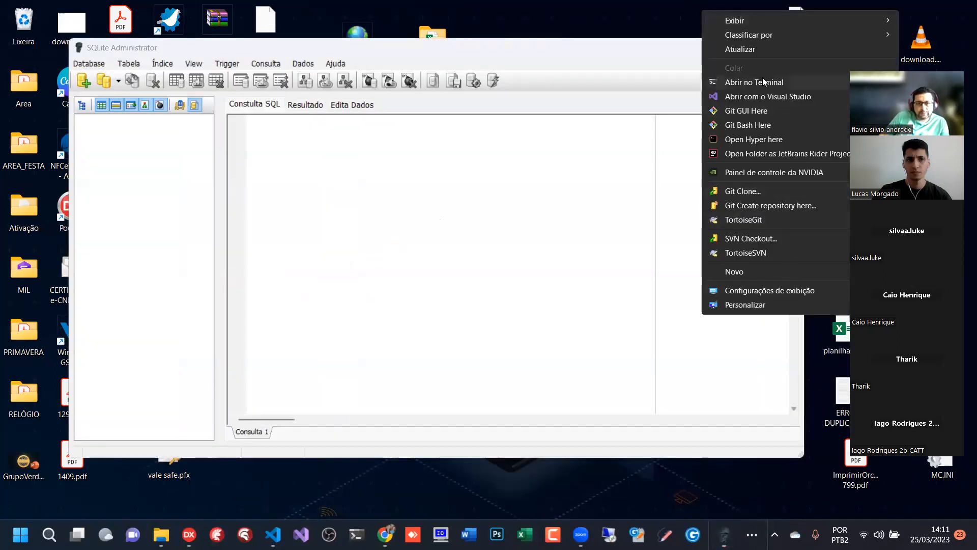
pyautogui.moveTo(778, 25)
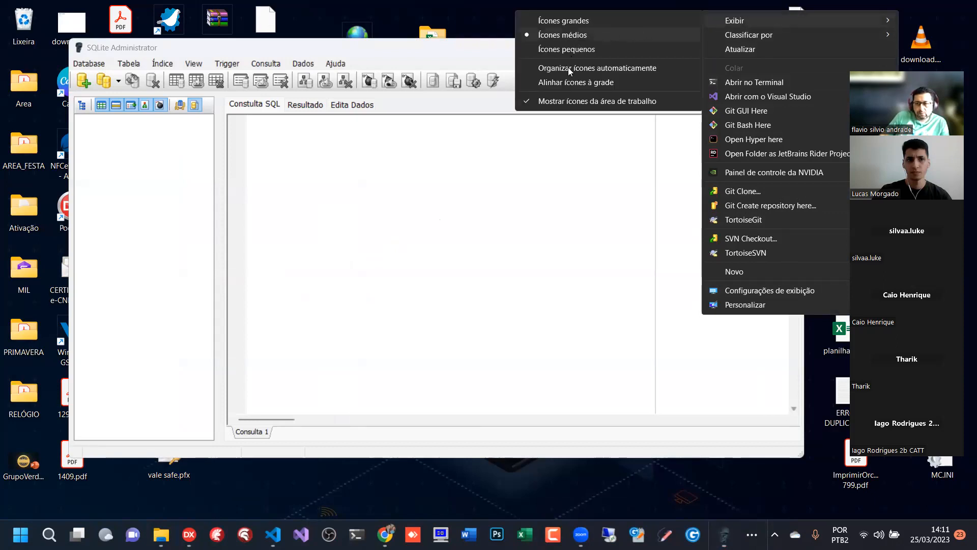
pyautogui.click(565, 101)
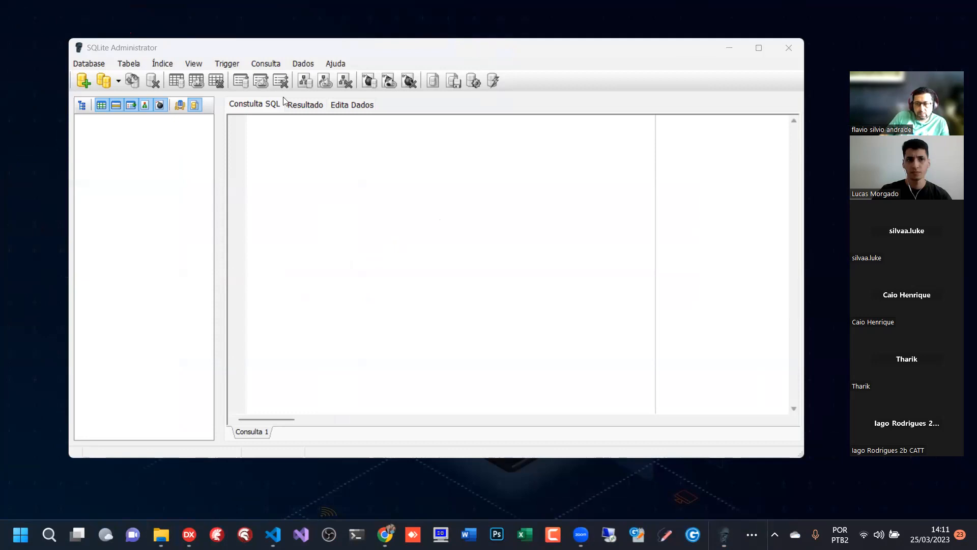
pyautogui.moveTo(469, 47); pyautogui.dragTo(465, 40)
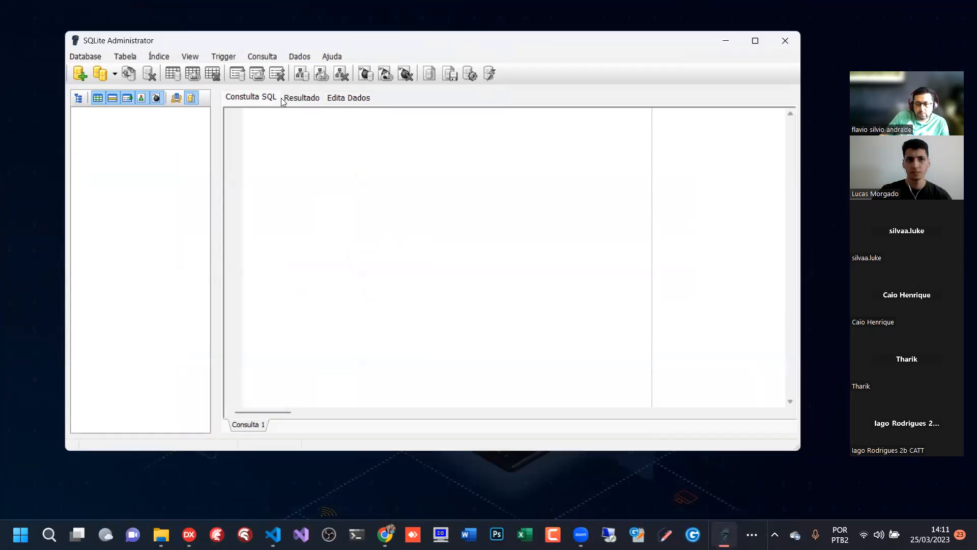
# - Start a new database and choose the Aula08 folder under PROJETOS_WEB\_TechTeens as its destination
pyautogui.click(83, 56)
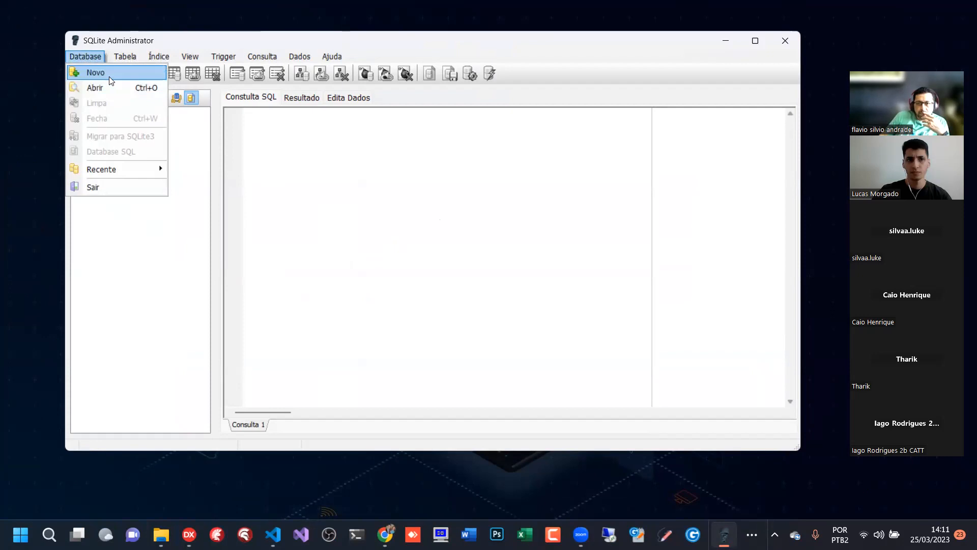
pyautogui.click(146, 298)
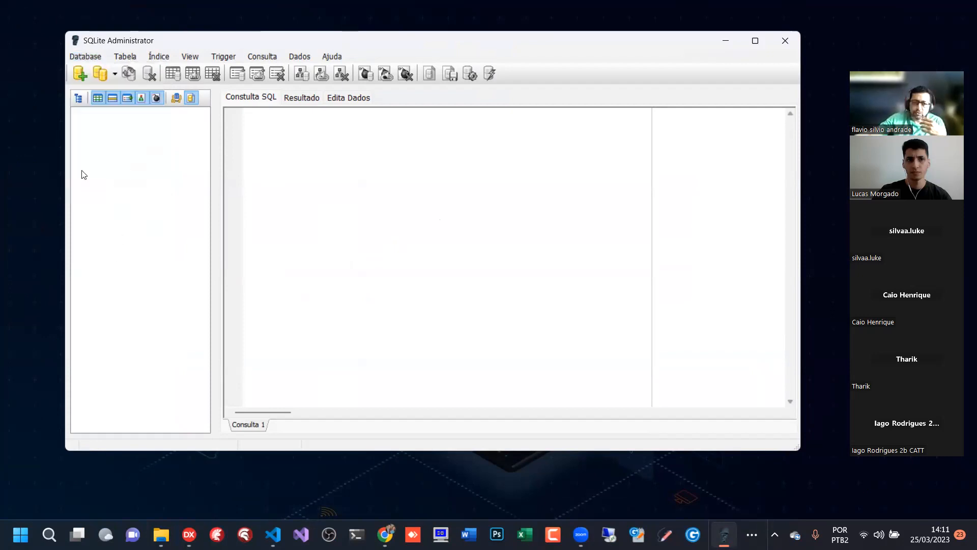
pyautogui.click(81, 74)
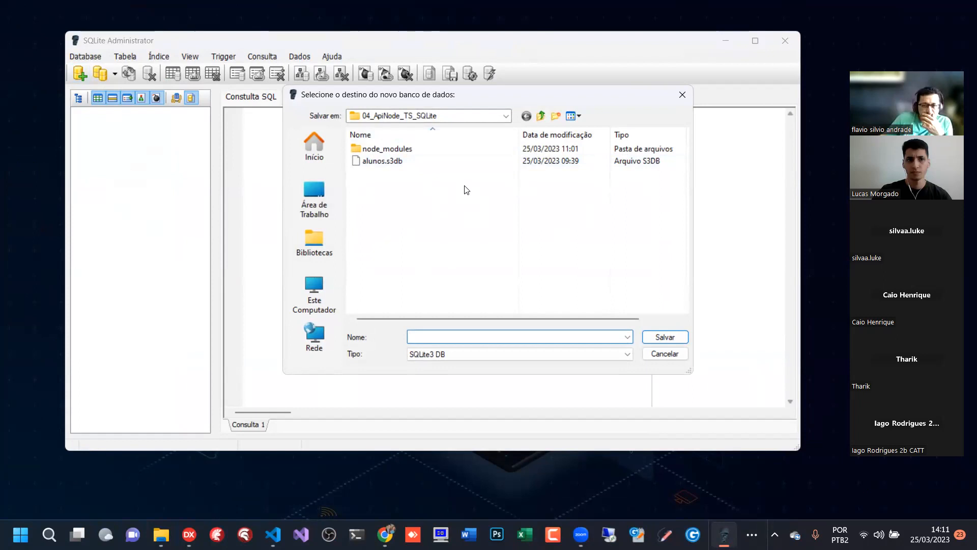
pyautogui.click(540, 117)
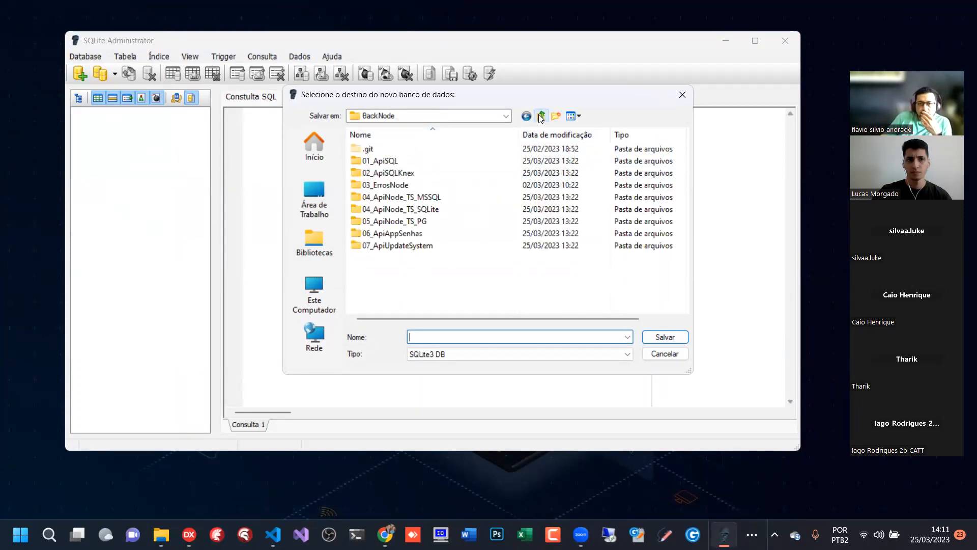
pyautogui.click(540, 117)
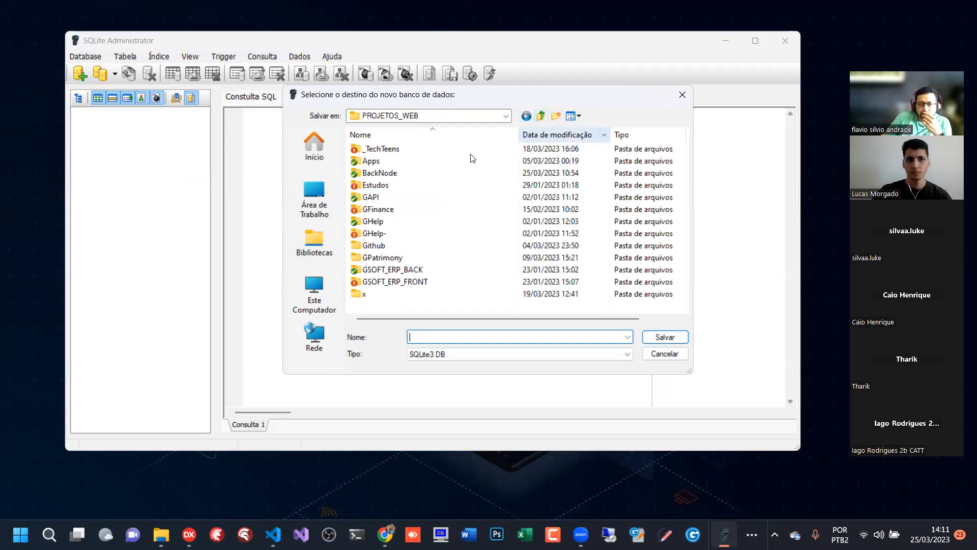
pyautogui.doubleClick(385, 151)
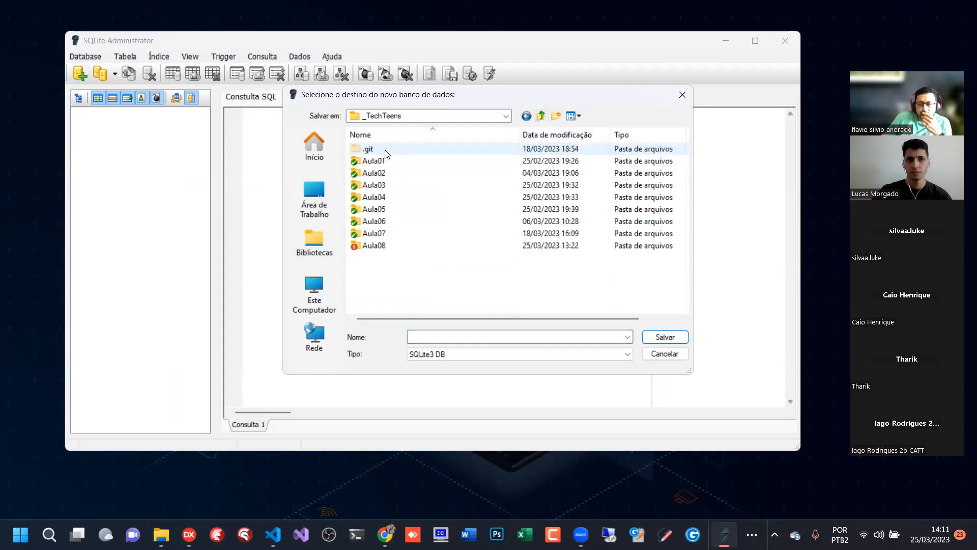
pyautogui.doubleClick(377, 246)
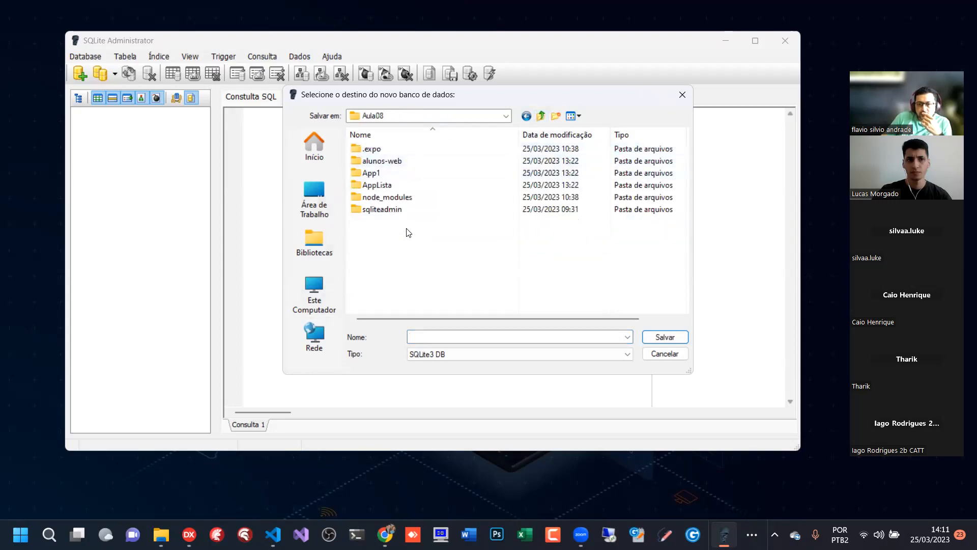
# - Create a folder named Dados inside Aula08 and open it as the save location
pyautogui.rightClick(379, 234)
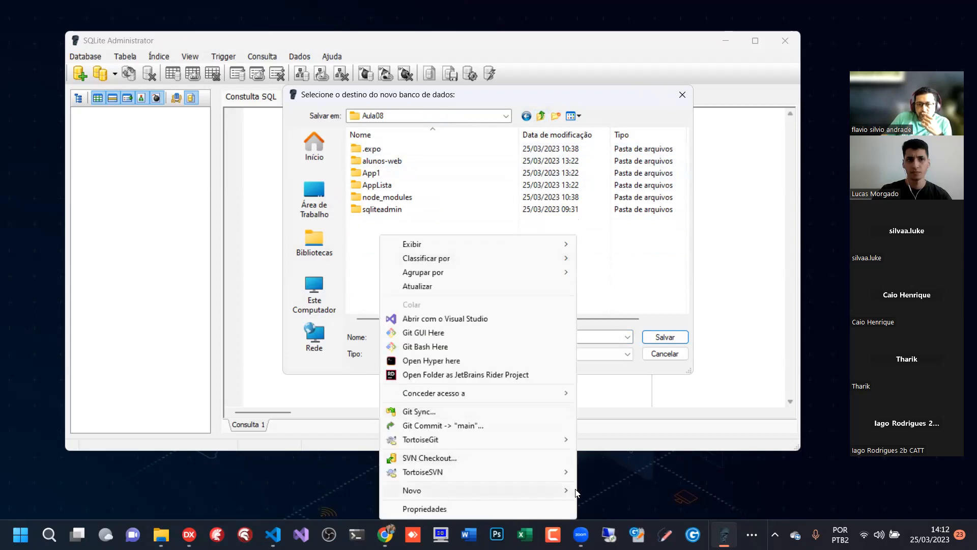
pyautogui.click(576, 492)
pyautogui.click(593, 328)
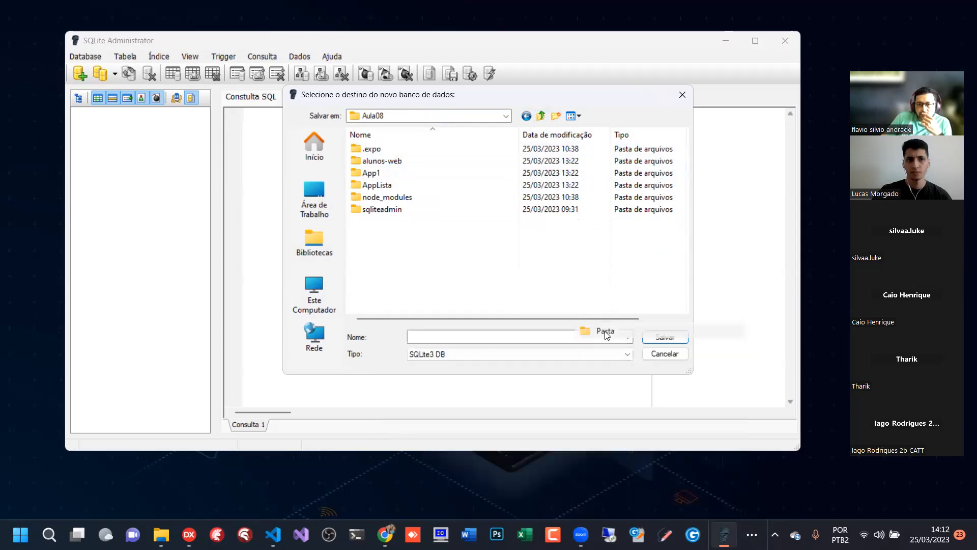
pyautogui.write('Dados')
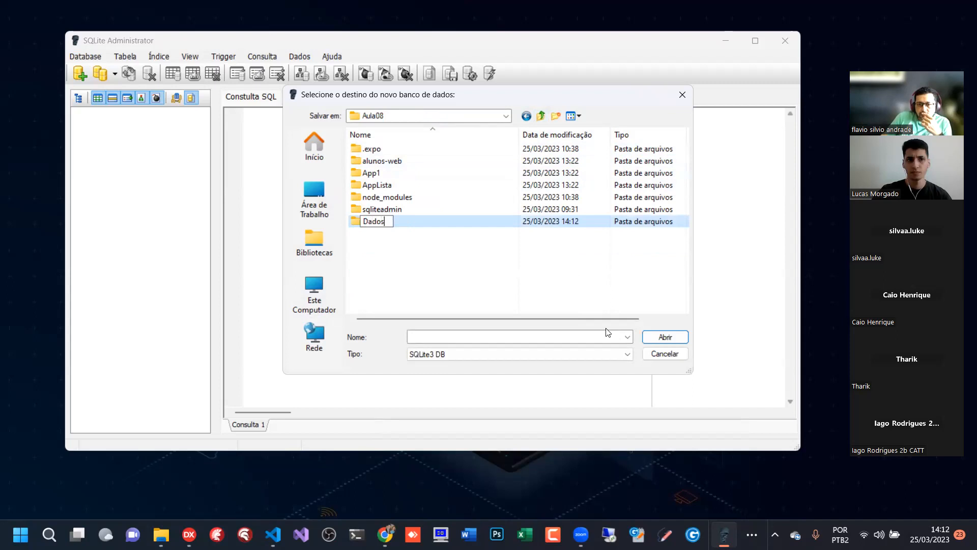
pyautogui.press('Return')
pyautogui.press('Return')
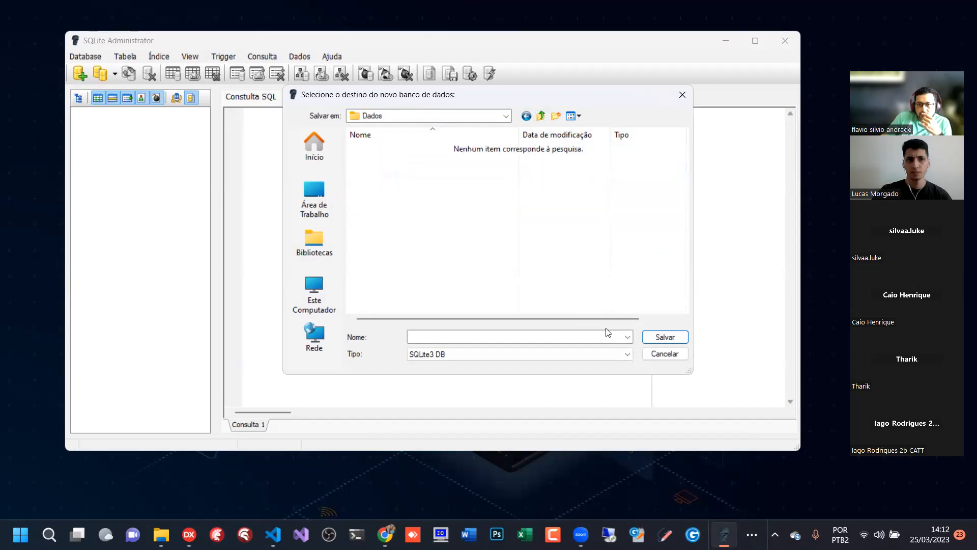
# - Name the new database Alunos, keep SQLite3 DB as its type, and save it in the Dados folder
pyautogui.click(421, 337)
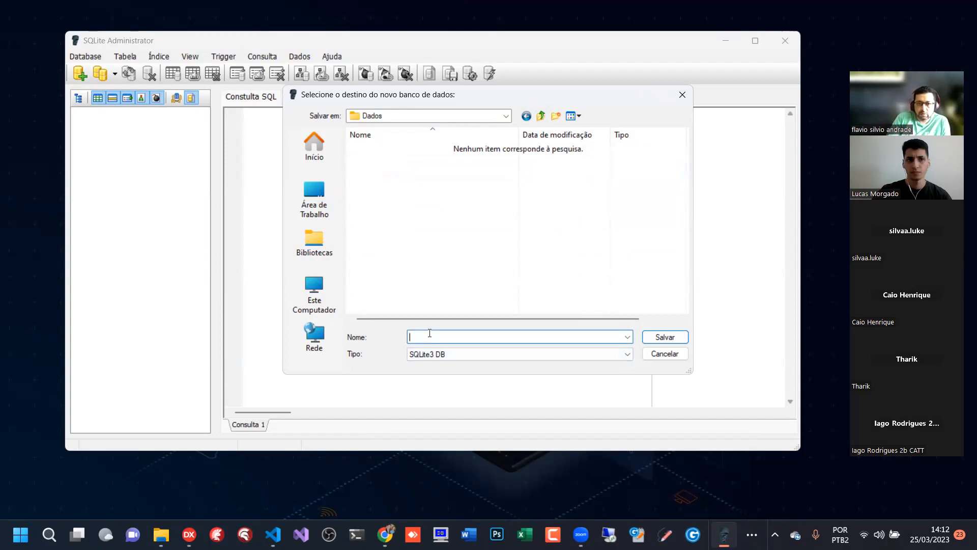
pyautogui.write('A')
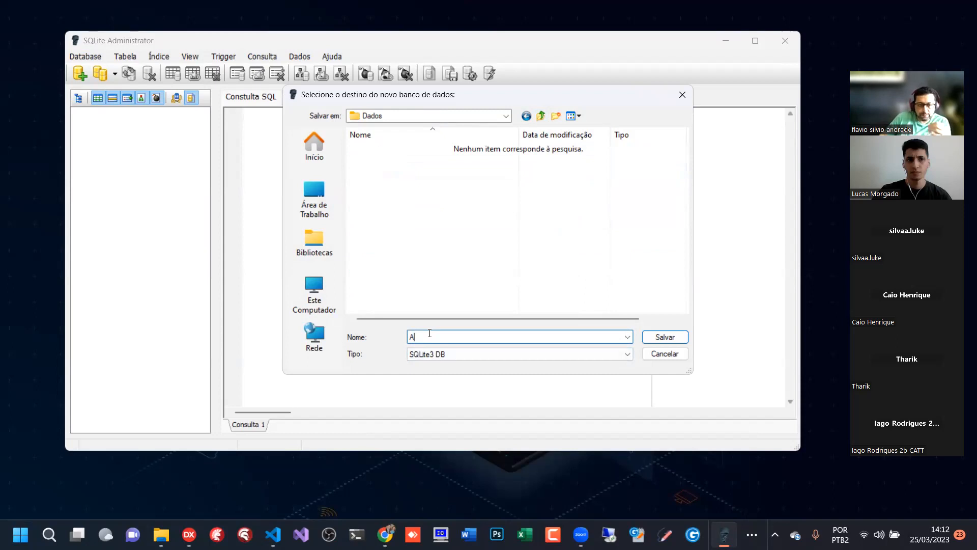
pyautogui.write('lunos')
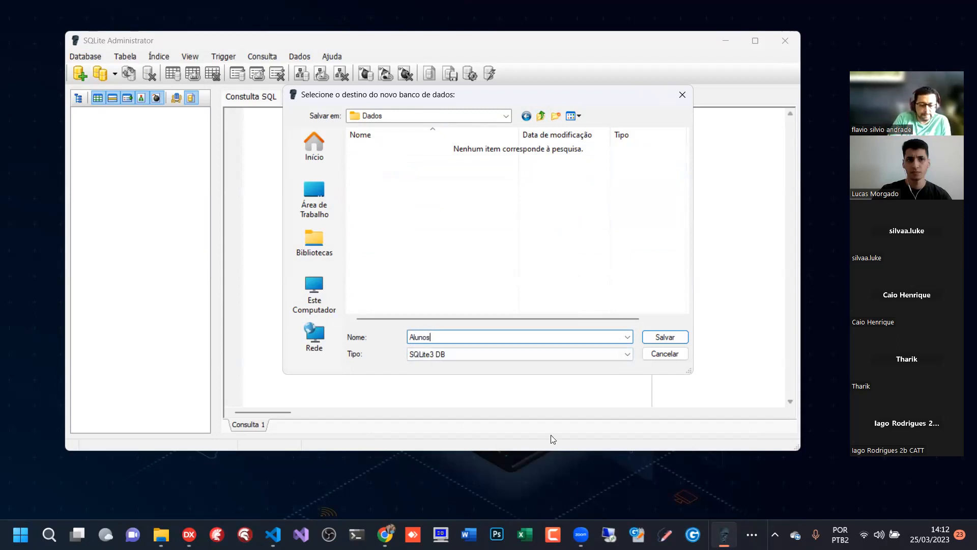
pyautogui.click(628, 354)
pyautogui.click(424, 355)
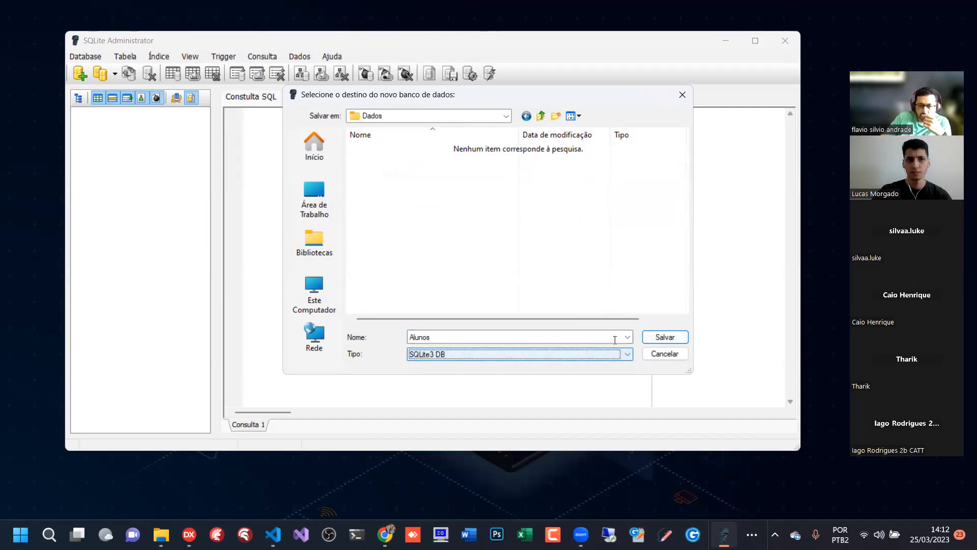
pyautogui.click(662, 337)
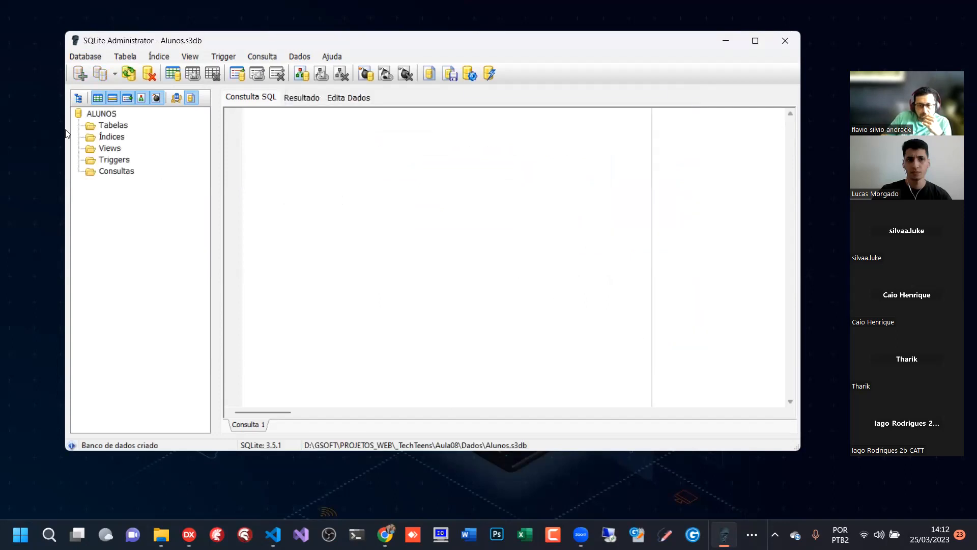
pyautogui.click(73, 117)
pyautogui.doubleClick(79, 117)
pyautogui.doubleClick(78, 117)
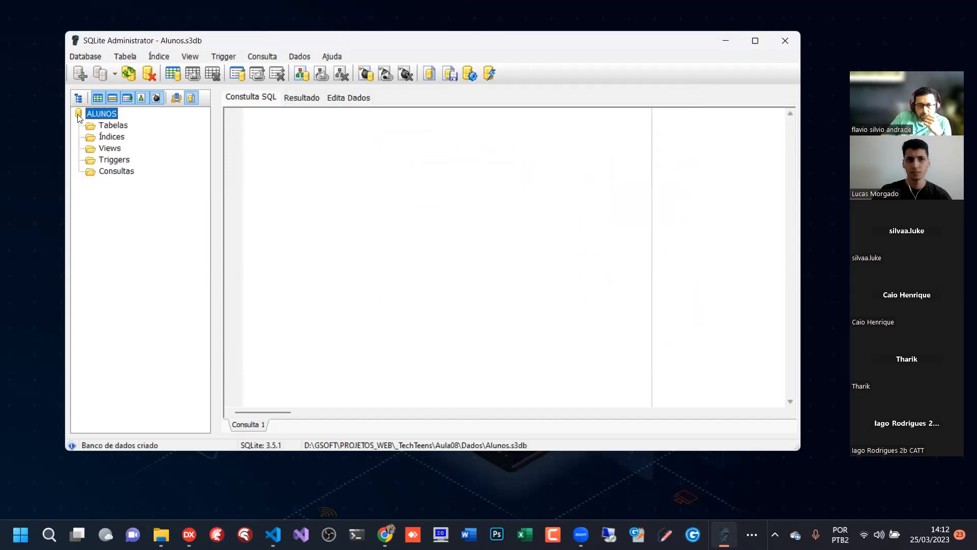
pyautogui.click(113, 126)
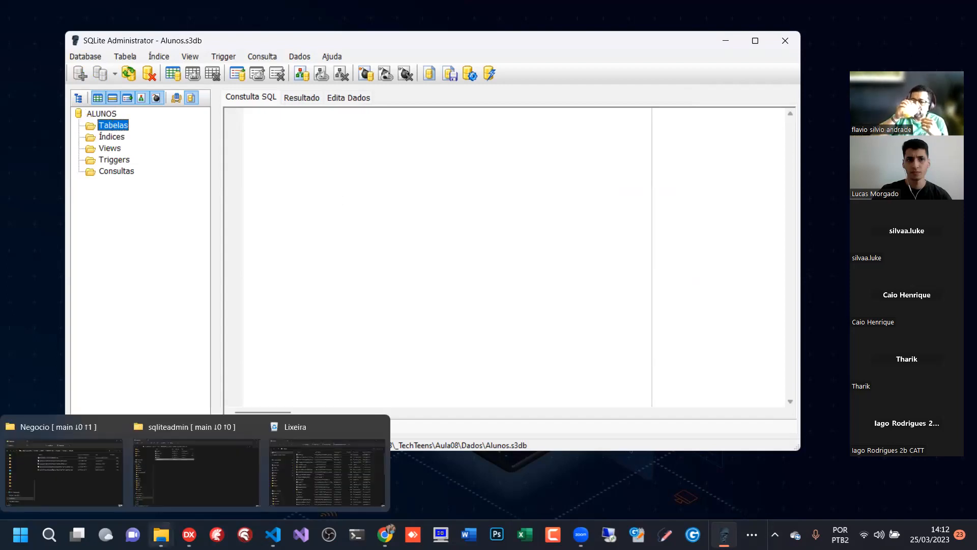
# - Check the Alunos.s3db file in Aula08's Dados folder in File Explorer, and return to SQLite Administrator
pyautogui.click(161, 534)
pyautogui.click(196, 461)
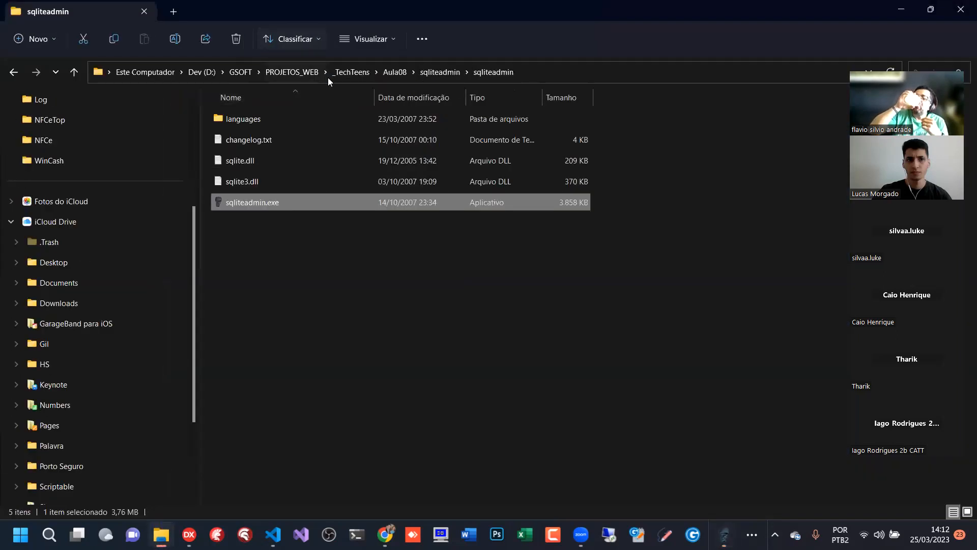
pyautogui.click(391, 71)
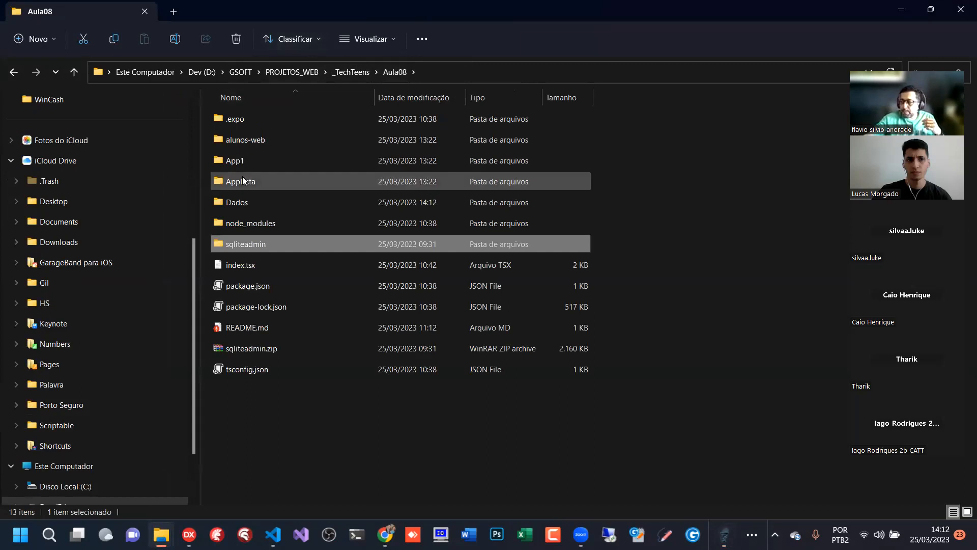
pyautogui.doubleClick(244, 204)
pyautogui.click(237, 121)
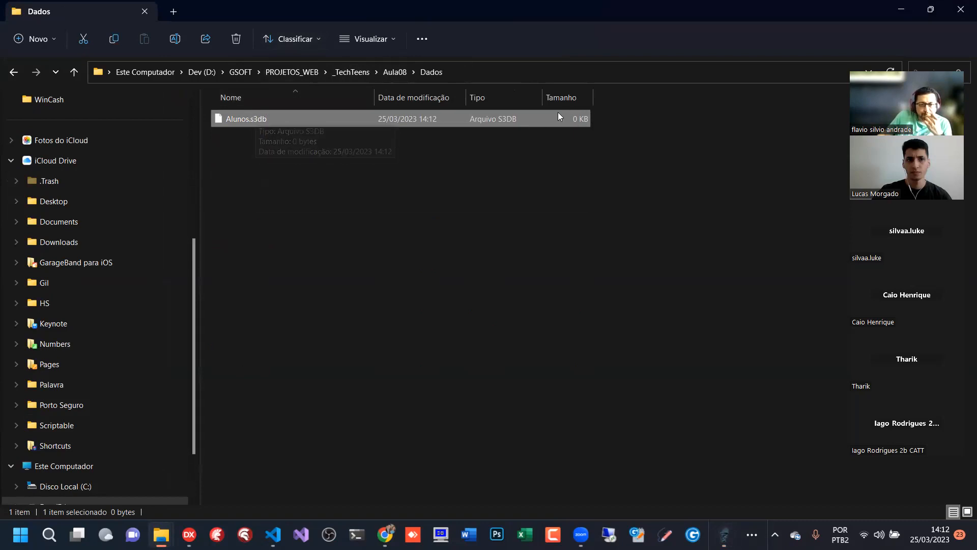
pyautogui.click(900, 9)
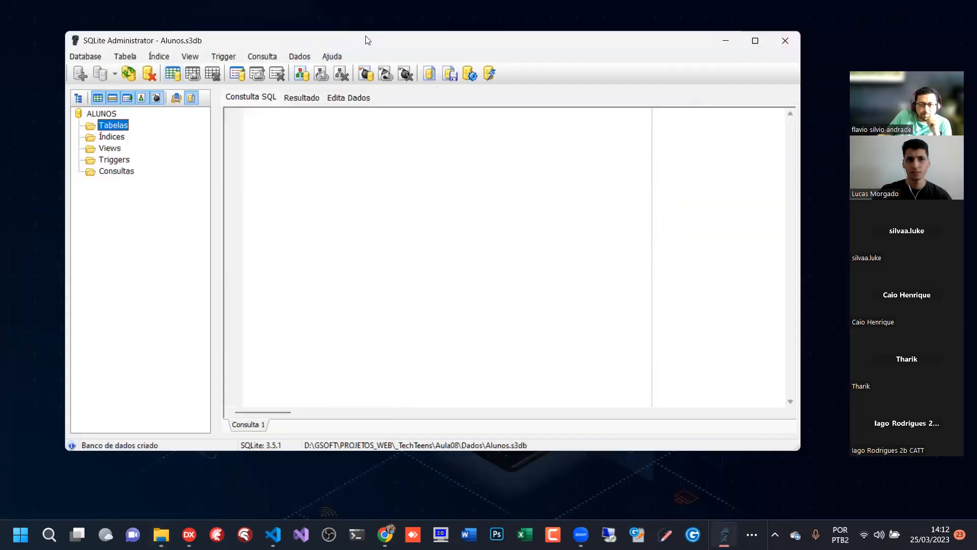
pyautogui.moveTo(255, 41); pyautogui.dragTo(252, 45)
pyautogui.moveTo(328, 44); pyautogui.dragTo(343, 51)
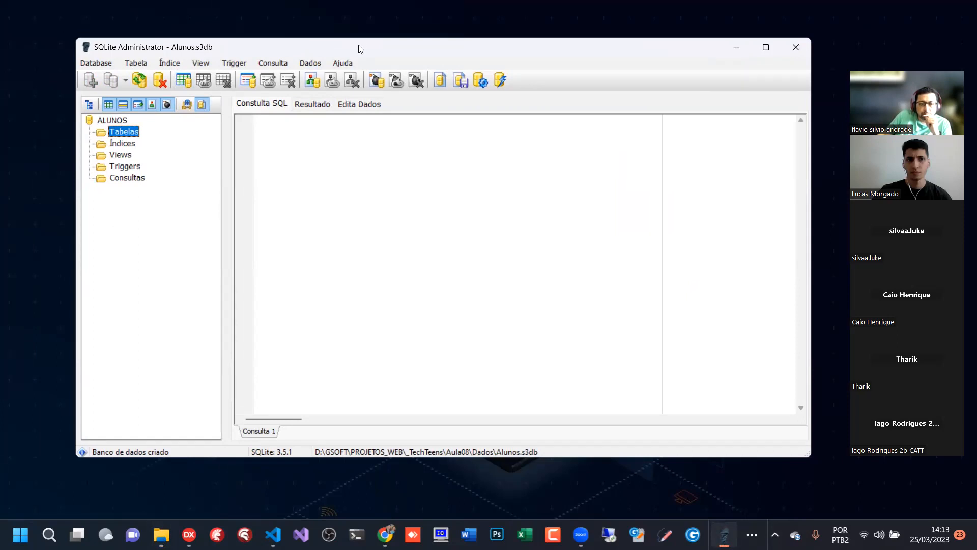
pyautogui.moveTo(401, 49); pyautogui.dragTo(391, 51)
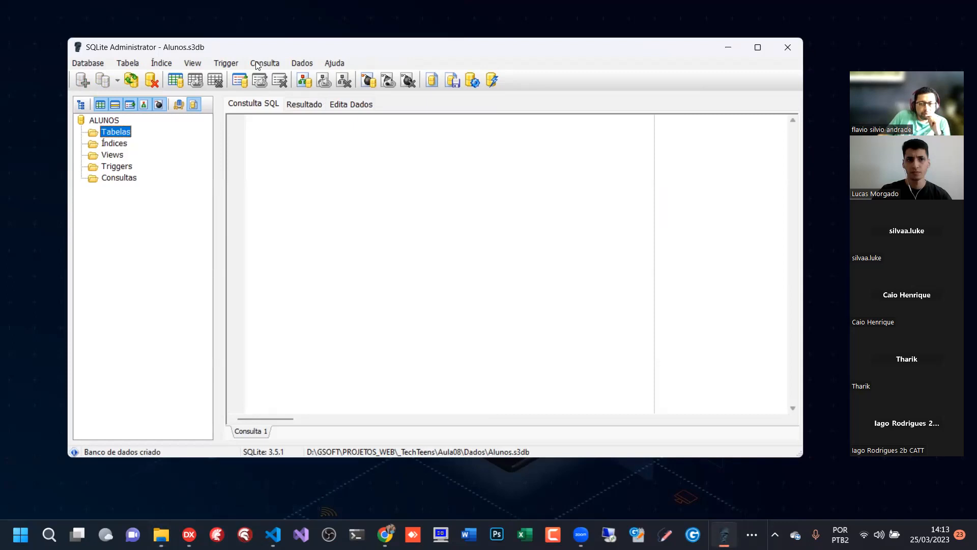
pyautogui.rightClick(116, 132)
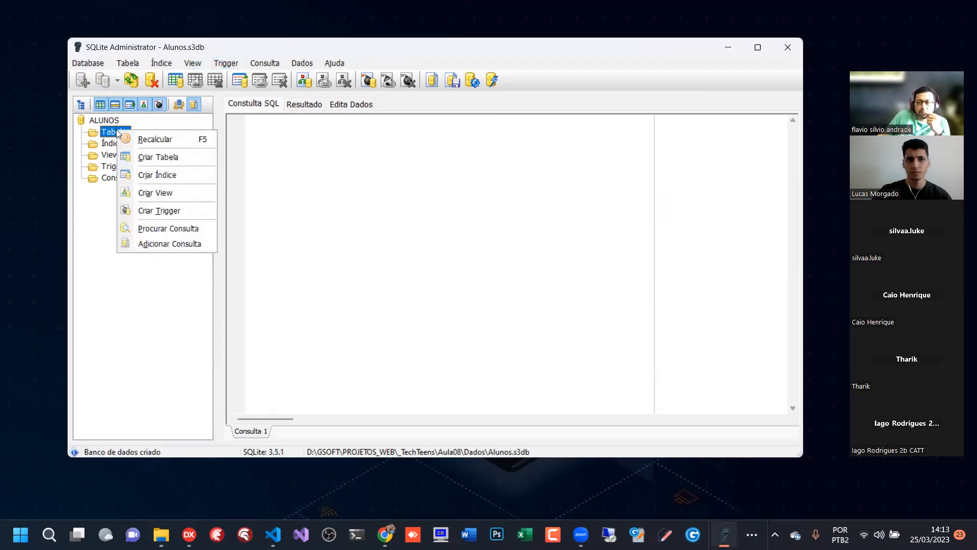
pyautogui.click(103, 233)
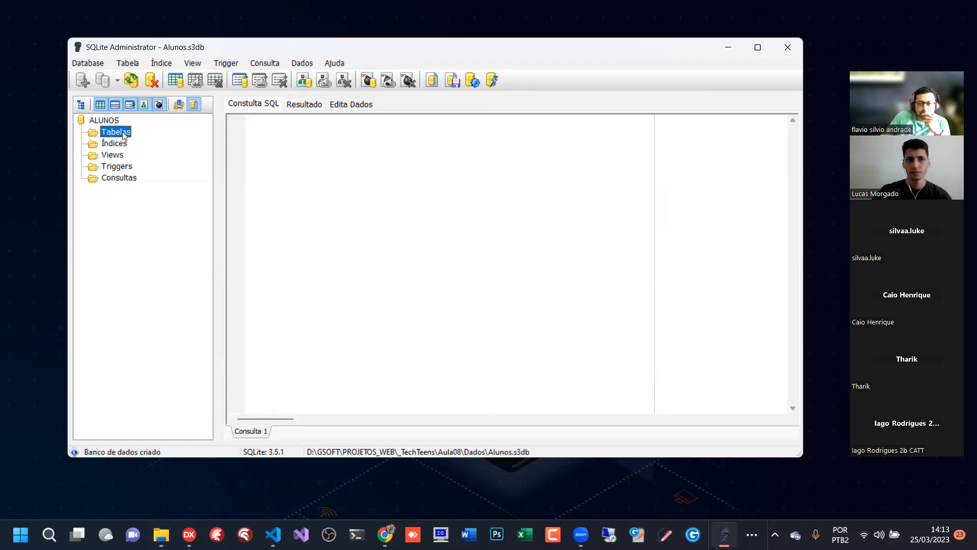
pyautogui.rightClick(111, 132)
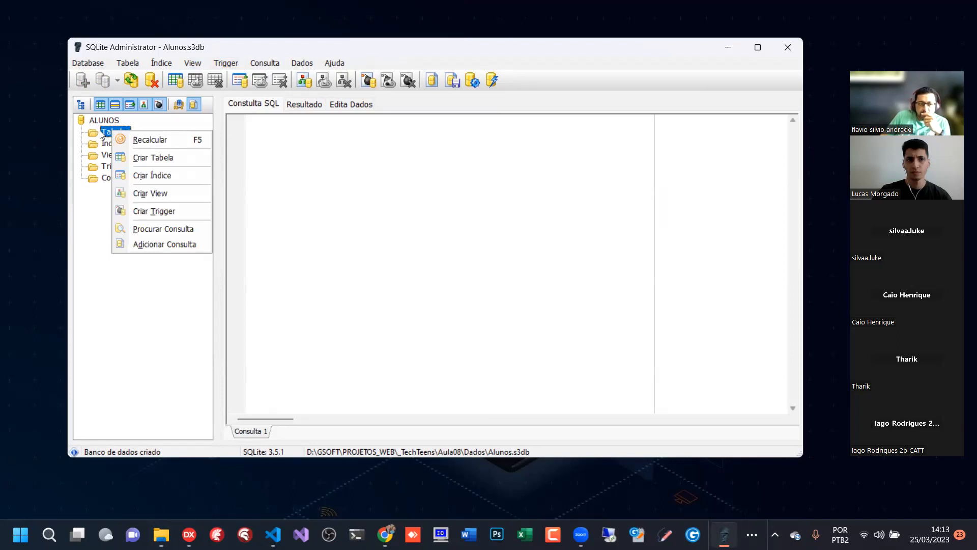
pyautogui.click(111, 131)
pyautogui.rightClick(112, 132)
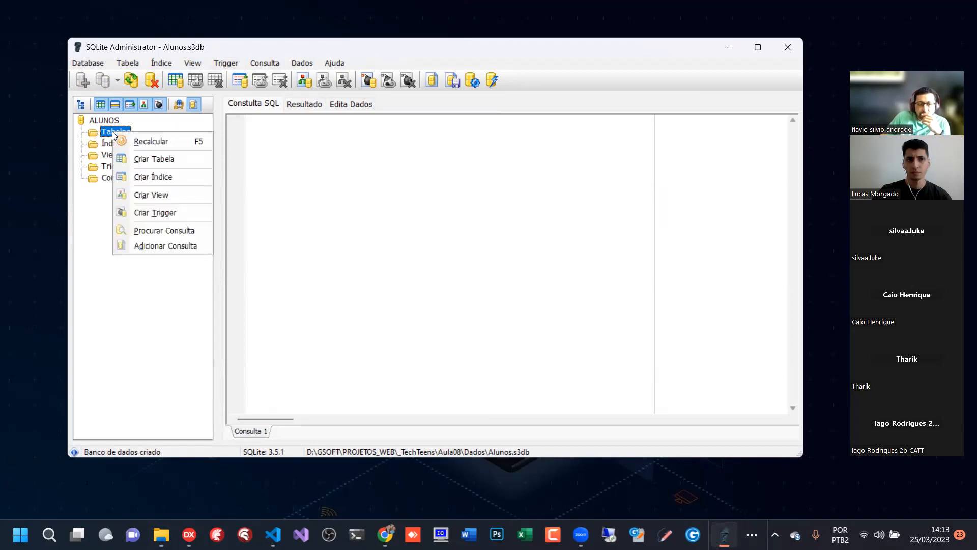
pyautogui.click(165, 160)
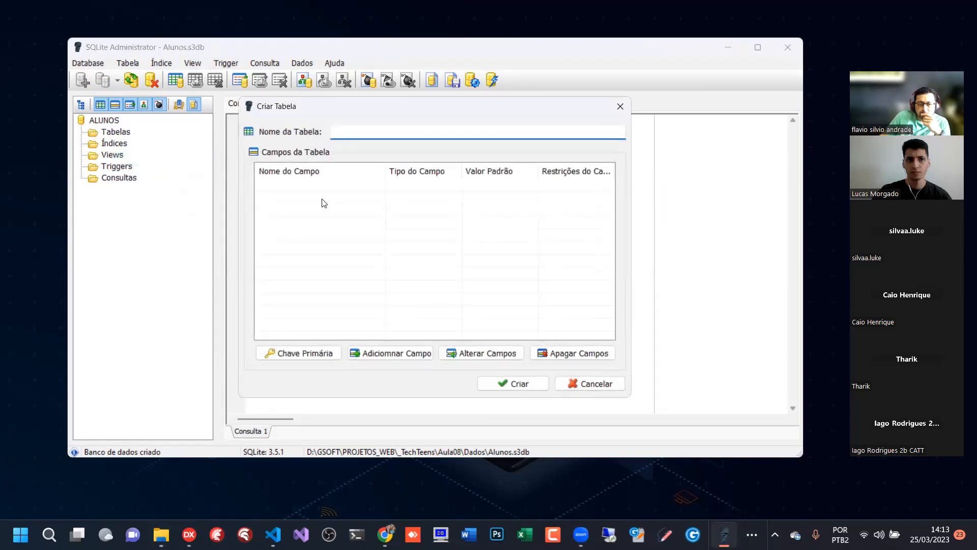
pyautogui.click(850, 520)
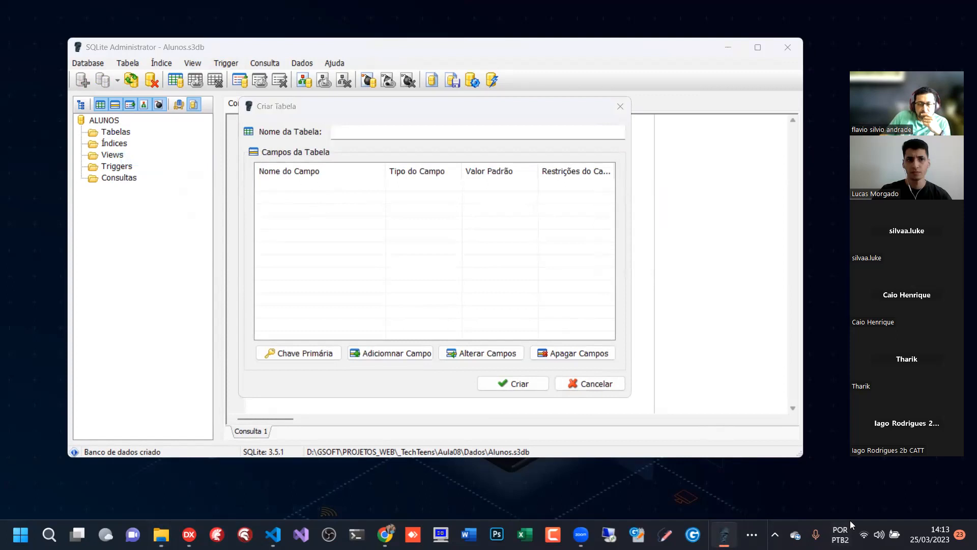
pyautogui.click(341, 114)
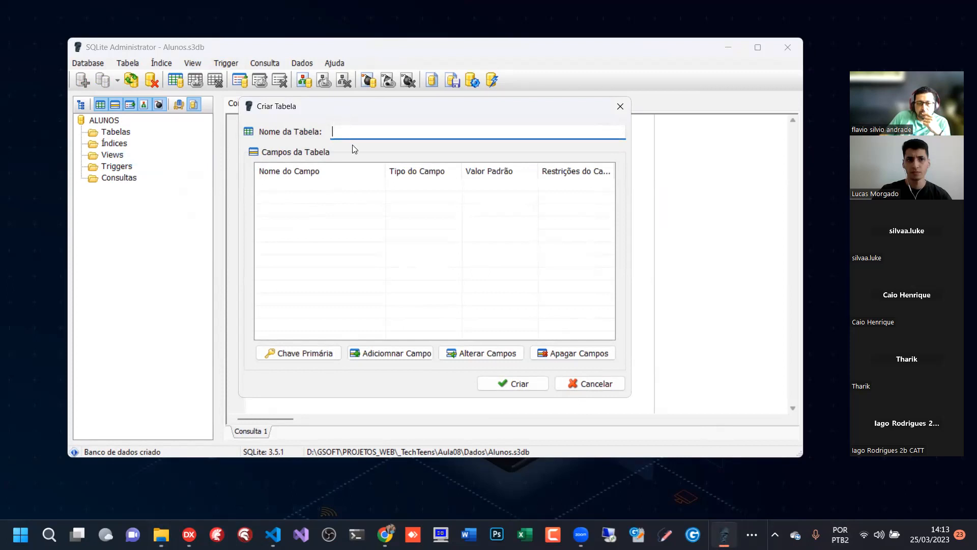
pyautogui.click(617, 380)
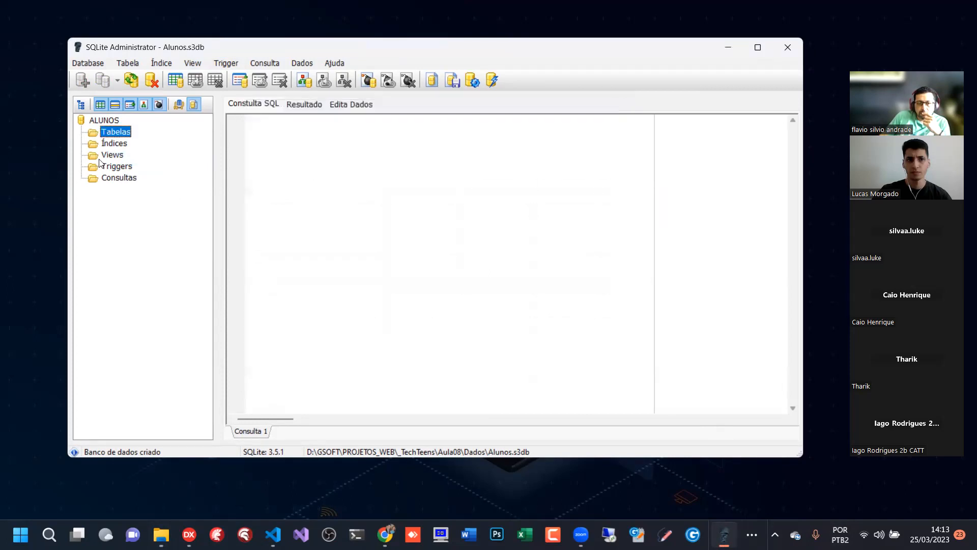
# - Examine the ALUNOS database tree and its Tabelas, Índices, Views, Triggers and Consultas groups
pyautogui.doubleClick(92, 122)
pyautogui.doubleClick(103, 121)
pyautogui.click(109, 134)
pyautogui.click(114, 144)
pyautogui.click(117, 157)
pyautogui.click(117, 178)
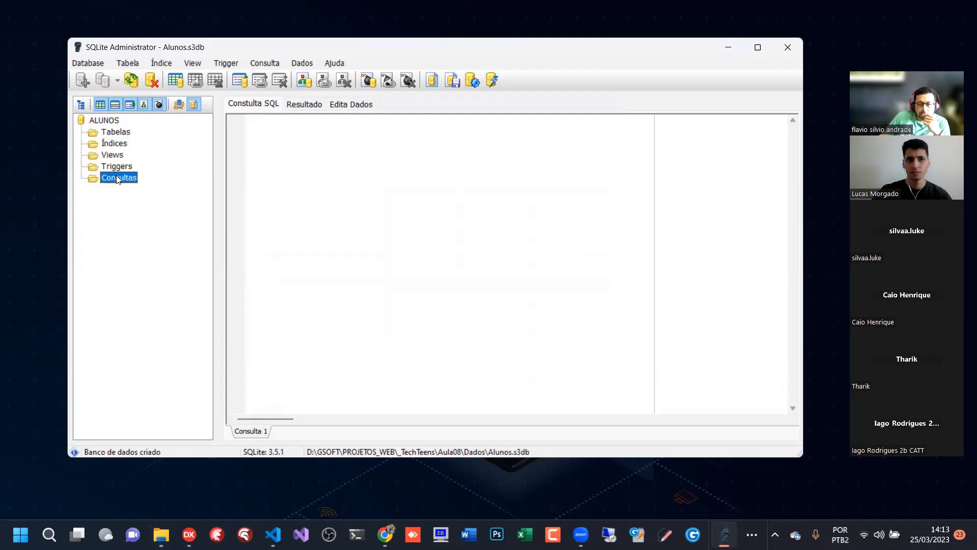
pyautogui.click(115, 143)
pyautogui.click(118, 129)
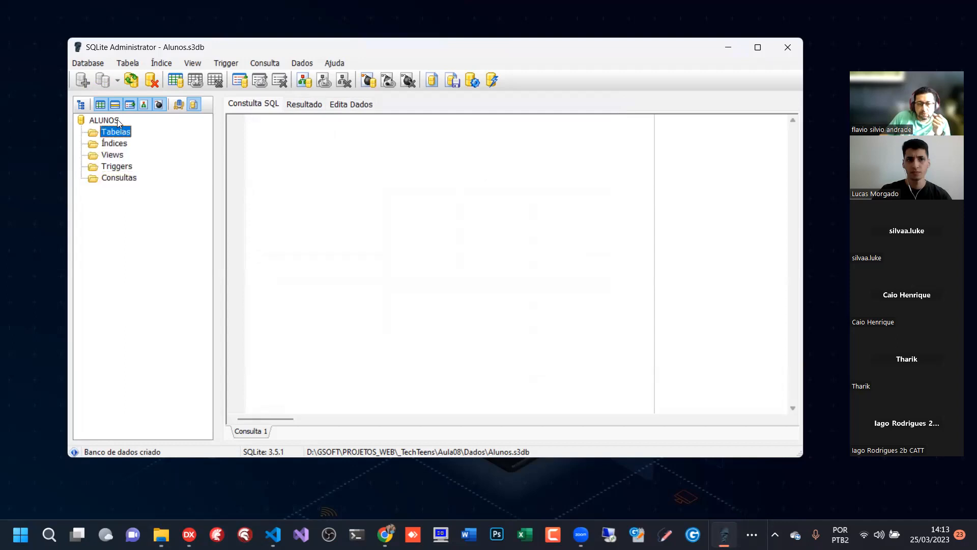
pyautogui.click(116, 121)
pyautogui.click(120, 134)
pyautogui.click(118, 146)
pyautogui.click(120, 133)
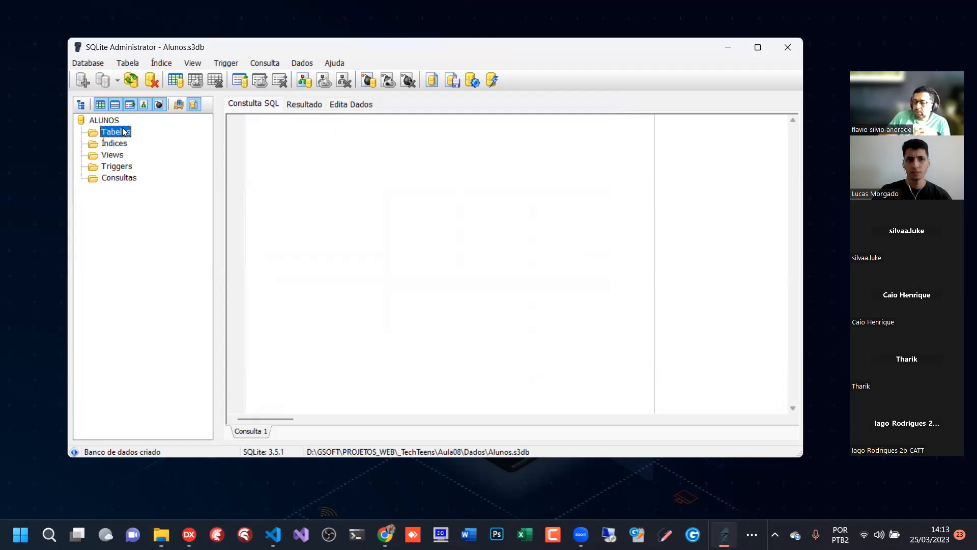
pyautogui.doubleClick(105, 122)
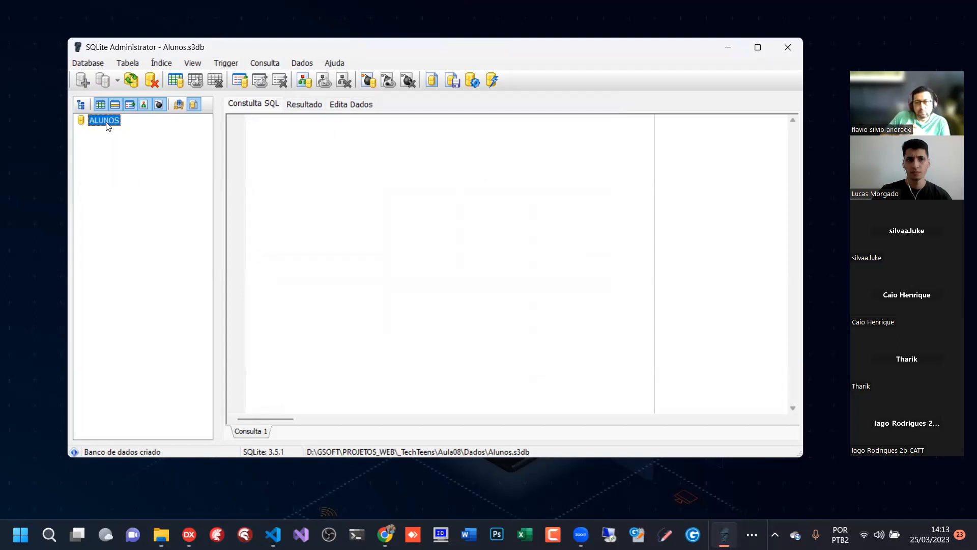
pyautogui.doubleClick(109, 120)
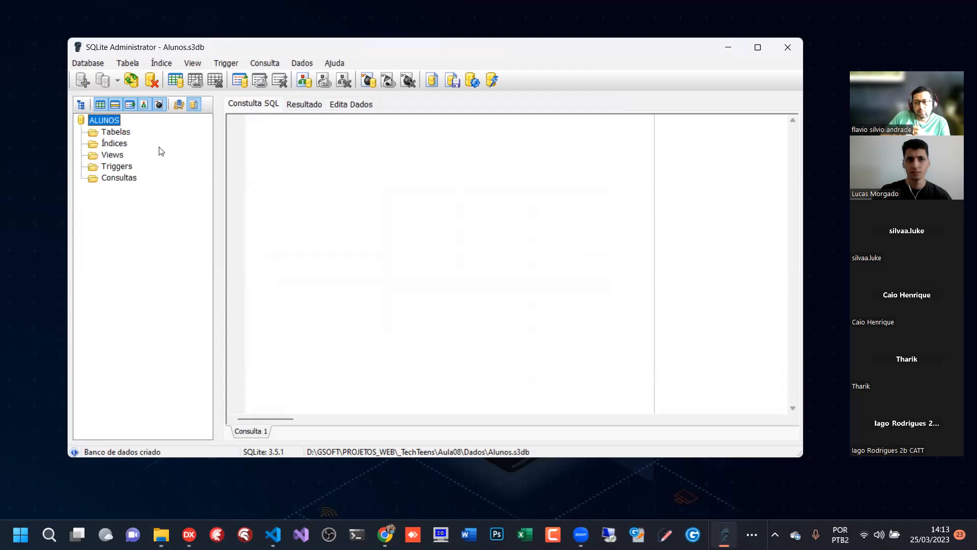
pyautogui.doubleClick(103, 121)
pyautogui.doubleClick(105, 121)
pyautogui.click(116, 133)
pyautogui.click(119, 144)
pyautogui.click(120, 156)
pyautogui.click(122, 168)
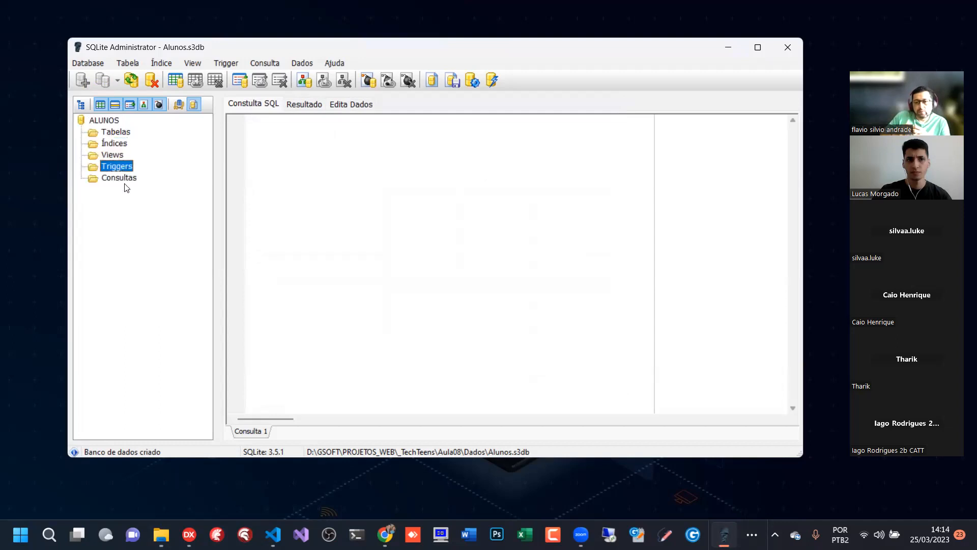
pyautogui.click(124, 180)
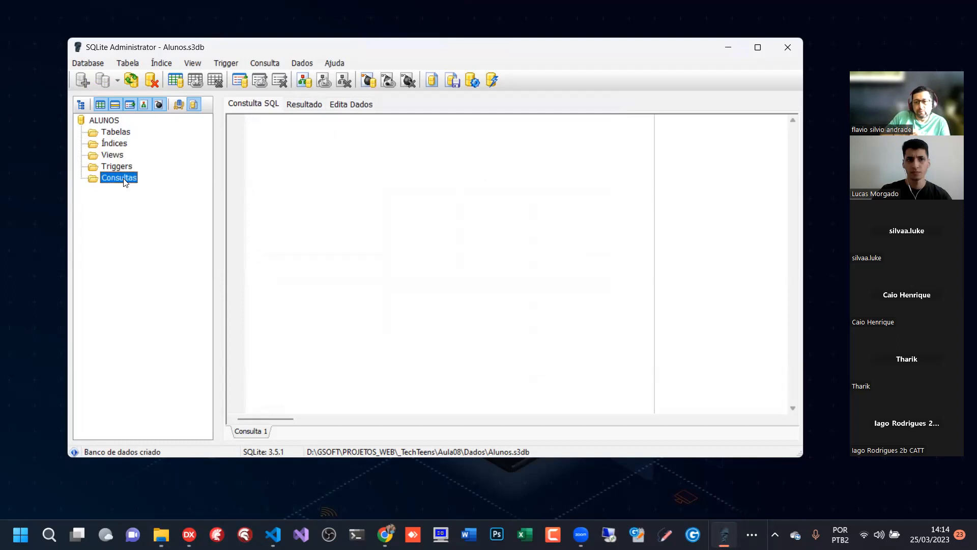
# - Start a new table in the ALUNOS database and name it Alunos
pyautogui.click(112, 132)
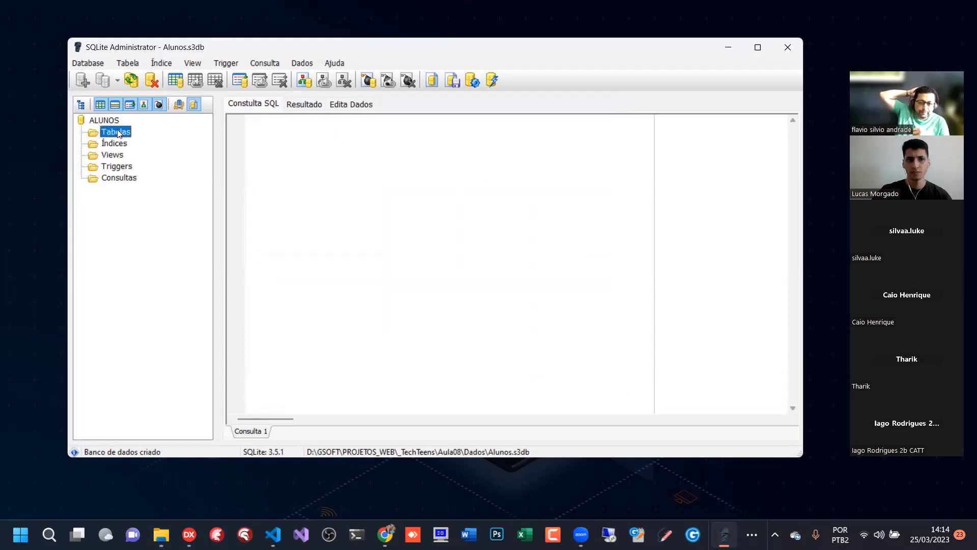
pyautogui.rightClick(118, 132)
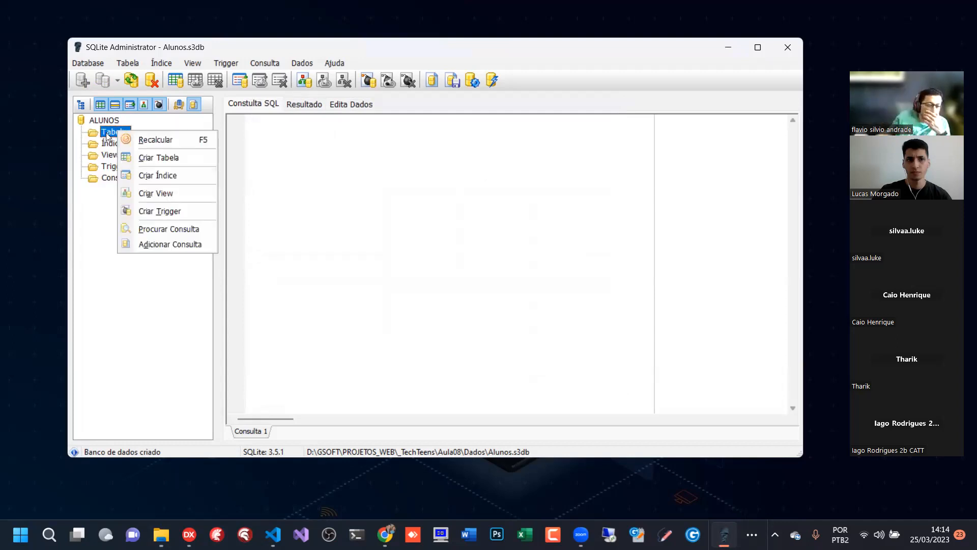
pyautogui.click(164, 159)
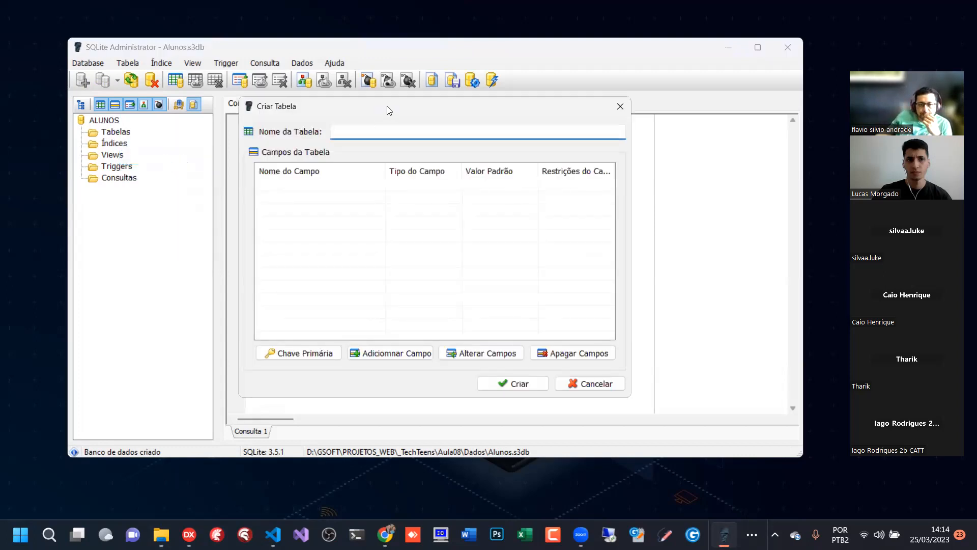
pyautogui.moveTo(389, 110); pyautogui.dragTo(417, 94)
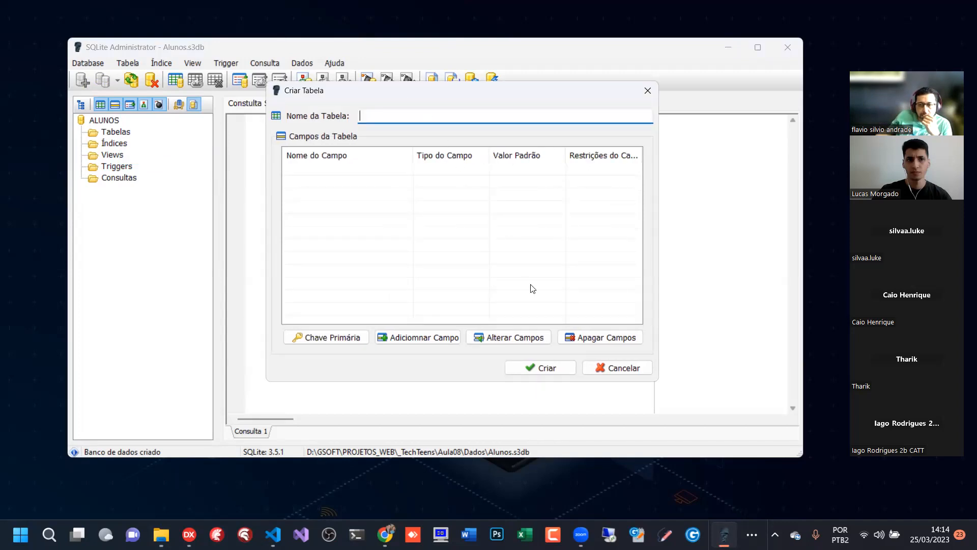
pyautogui.write('Alunos')
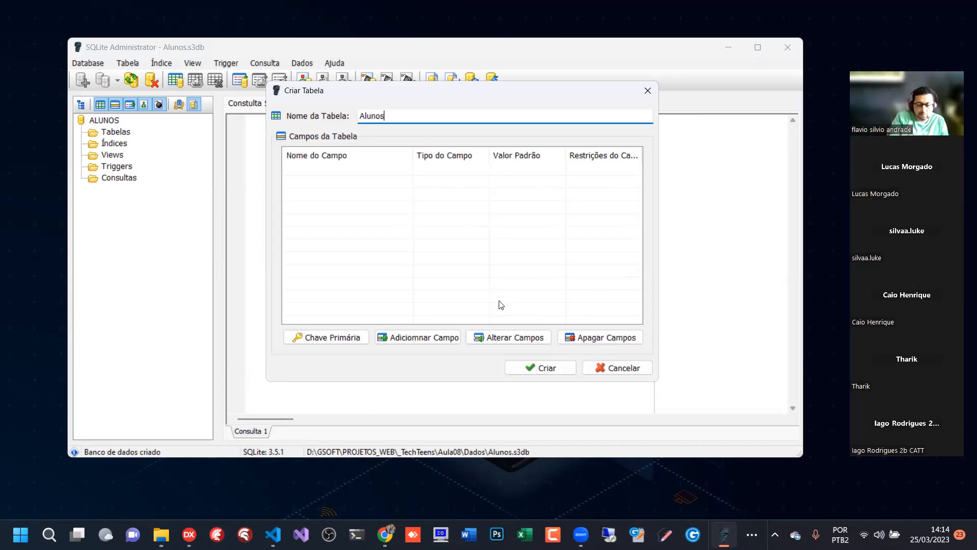
pyautogui.click(506, 96)
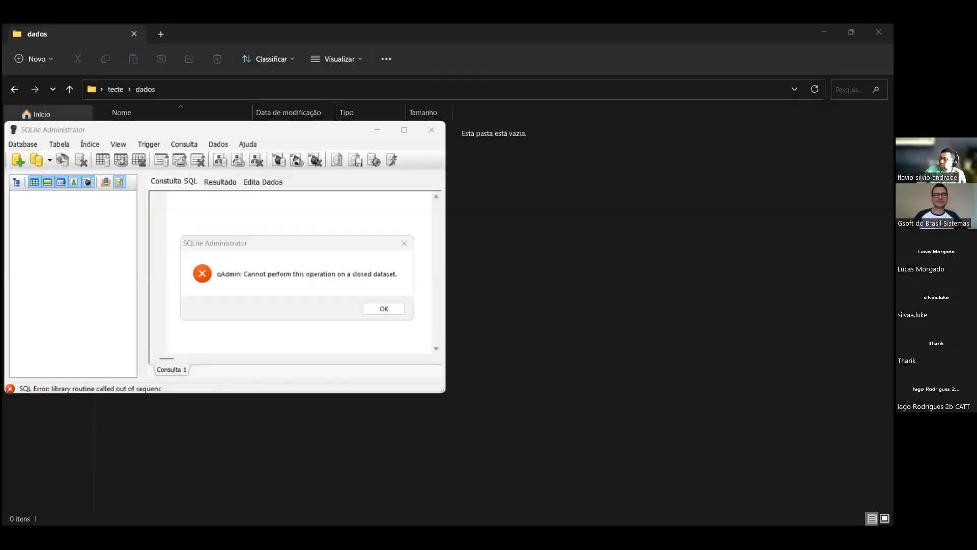
pyautogui.click(323, 246)
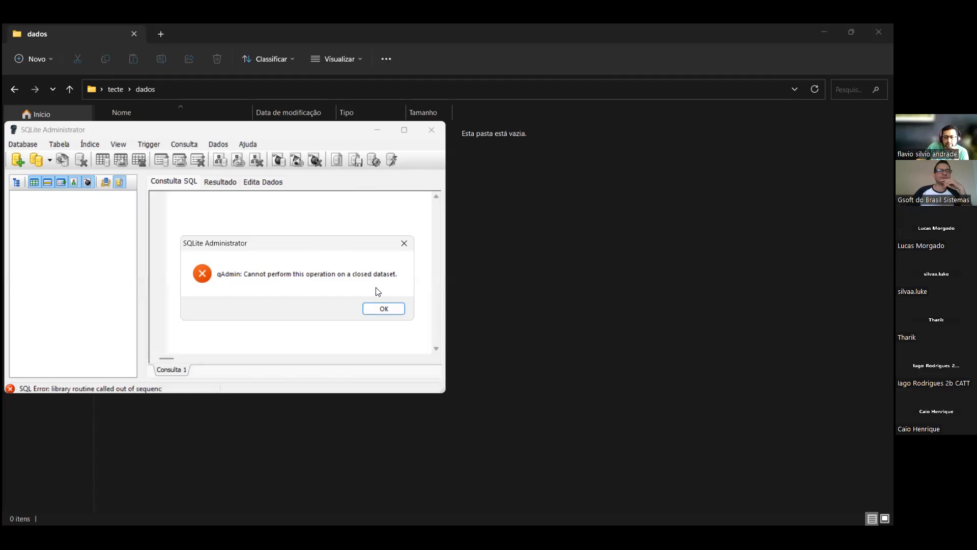
# - Dismiss the error, close SQLite Administrator, and run sqliteadmin as administrator from the sqliteadmin folder in tecte
pyautogui.click(382, 305)
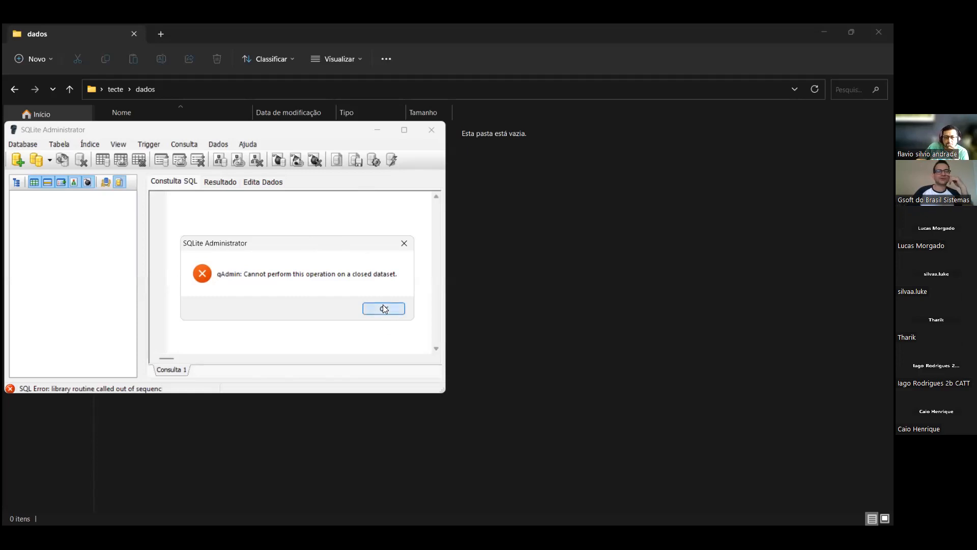
pyautogui.click(433, 130)
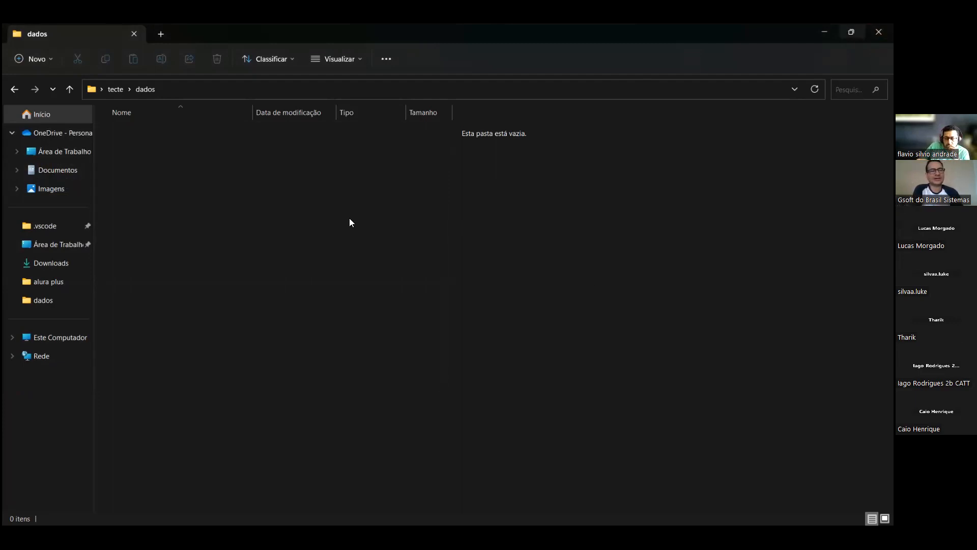
pyautogui.click(116, 89)
pyautogui.doubleClick(135, 148)
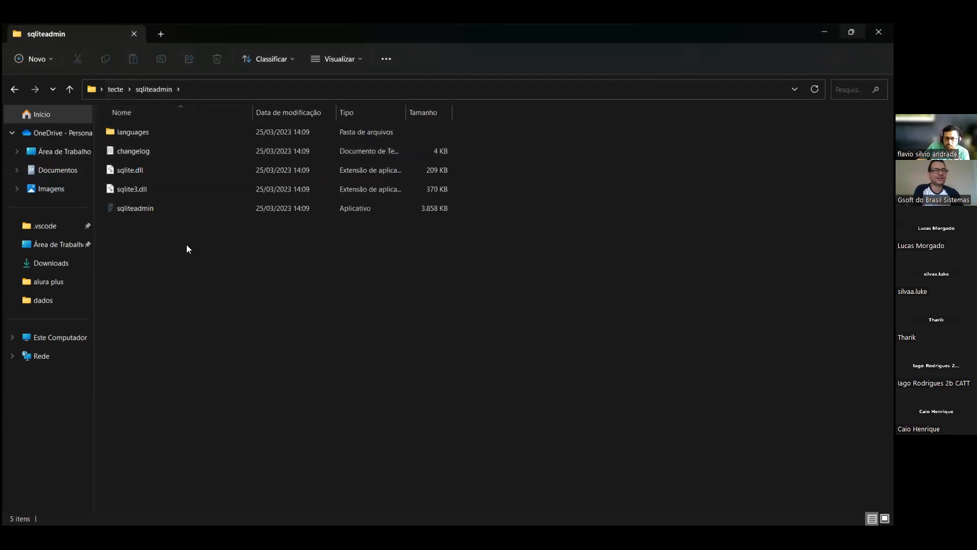
pyautogui.rightClick(150, 206)
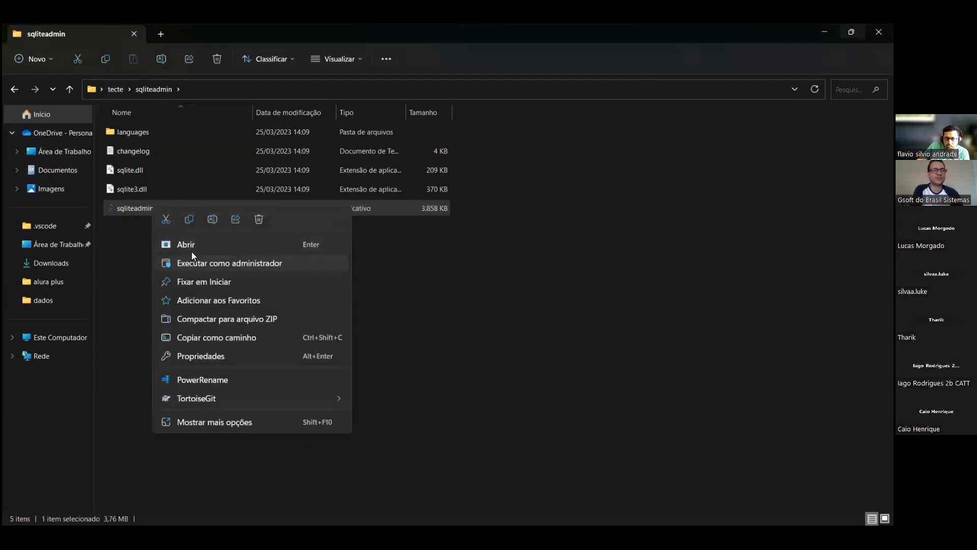
pyautogui.click(197, 264)
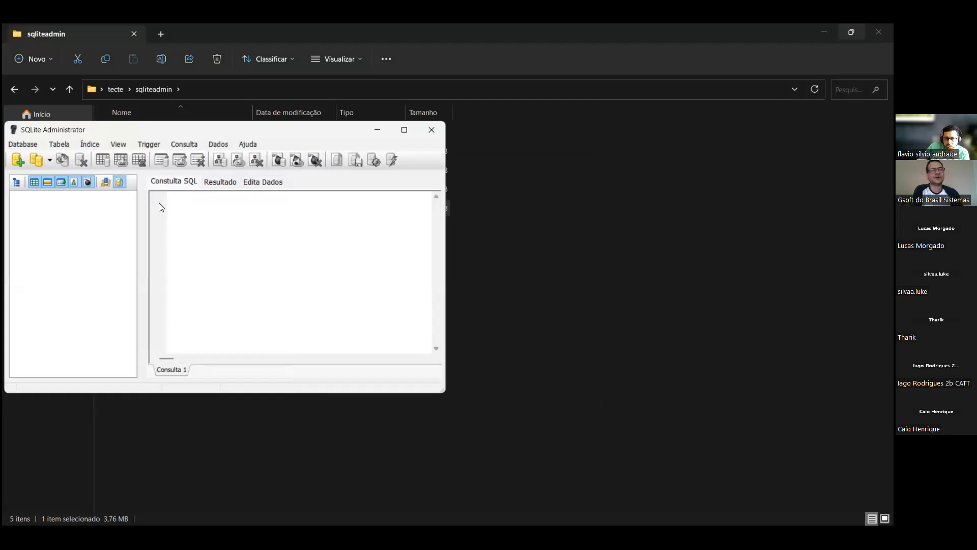
# - Try to create a SQLite3 database named alunos in the dados folder, and close SQLite Administrator
pyautogui.click(17, 159)
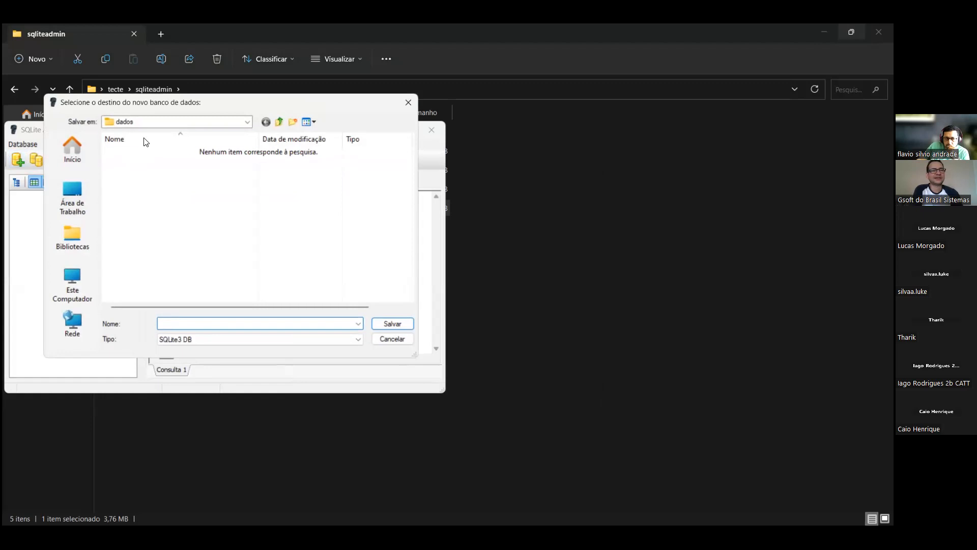
pyautogui.write('alunos')
pyautogui.click(393, 324)
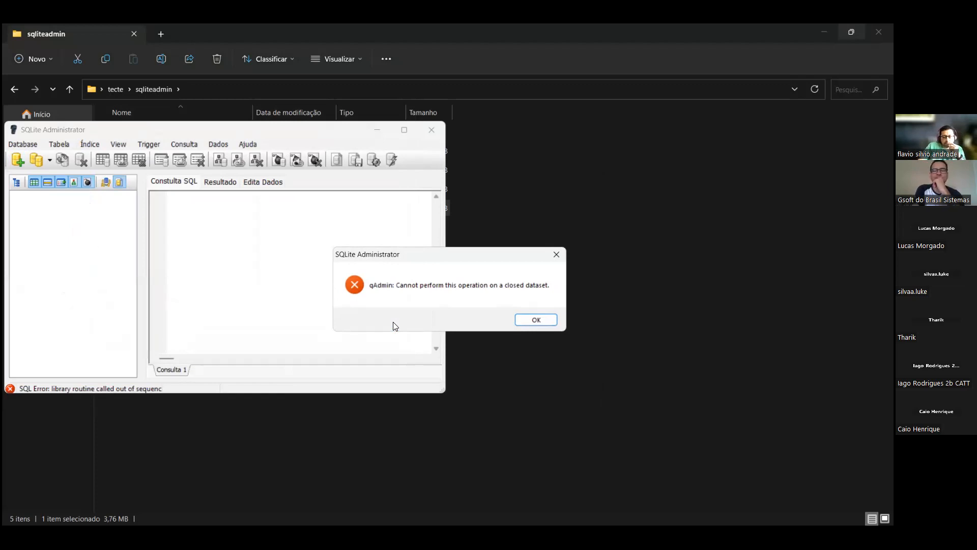
pyautogui.click(524, 319)
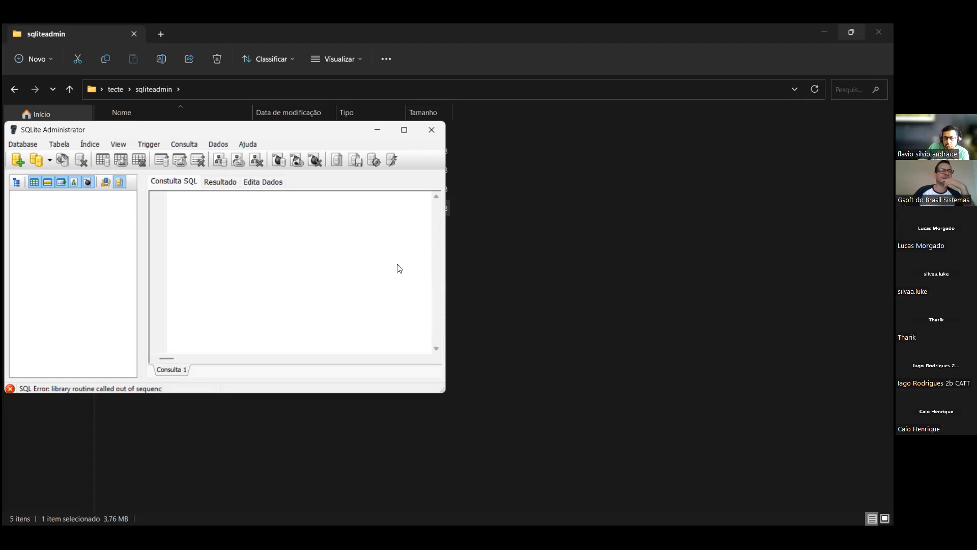
pyautogui.click(425, 131)
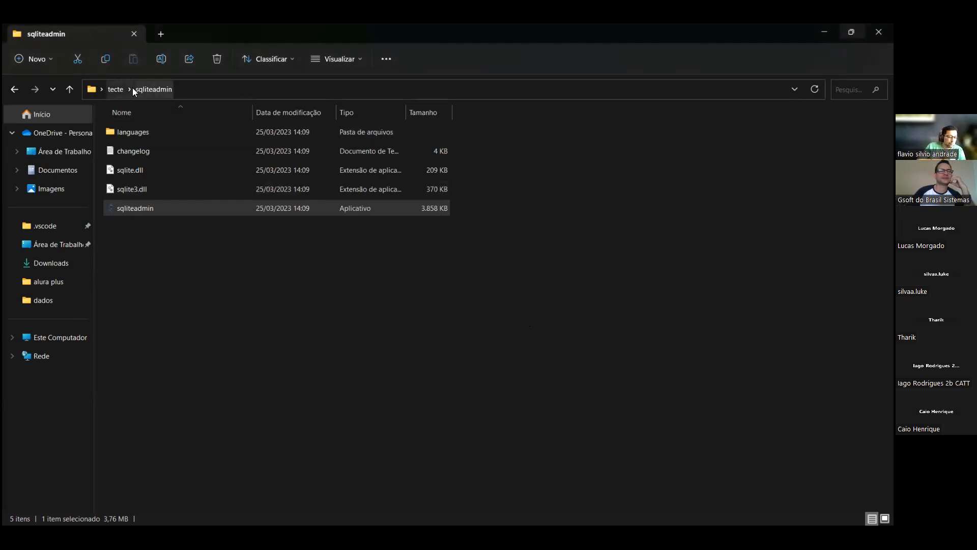
# - Delete the sqliteadmin folder from the tecte folder
pyautogui.click(113, 89)
pyautogui.click(164, 179)
pyautogui.click(144, 151)
pyautogui.press('Delete')
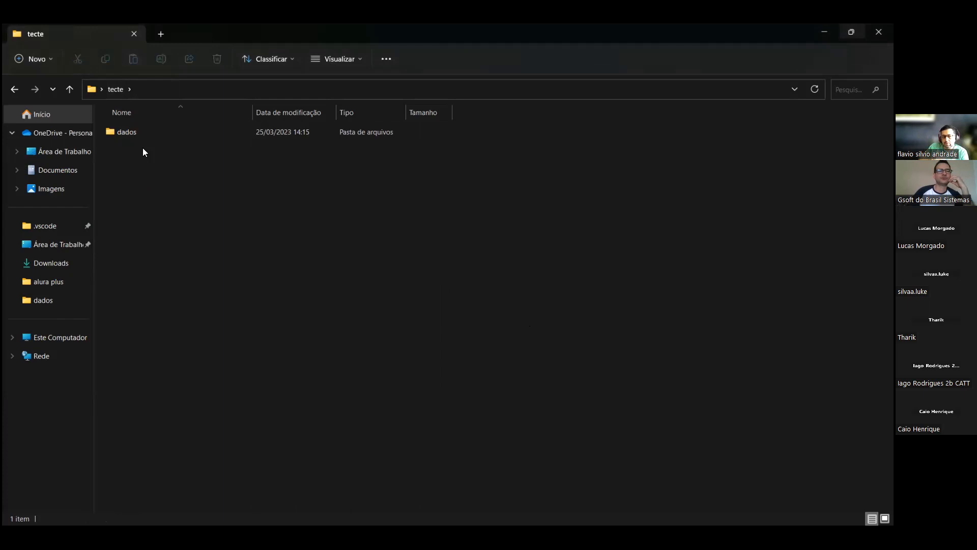
# - Copy the compressed sqliteadmin archive from Downloads into the tecte folder on the desktop (Área de Trabalho)
pyautogui.click(61, 264)
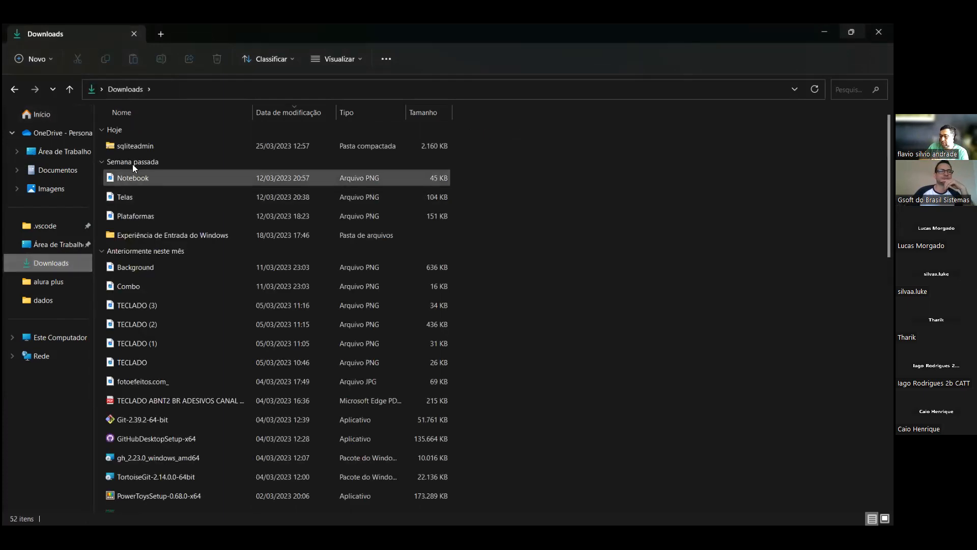
pyautogui.click(141, 147)
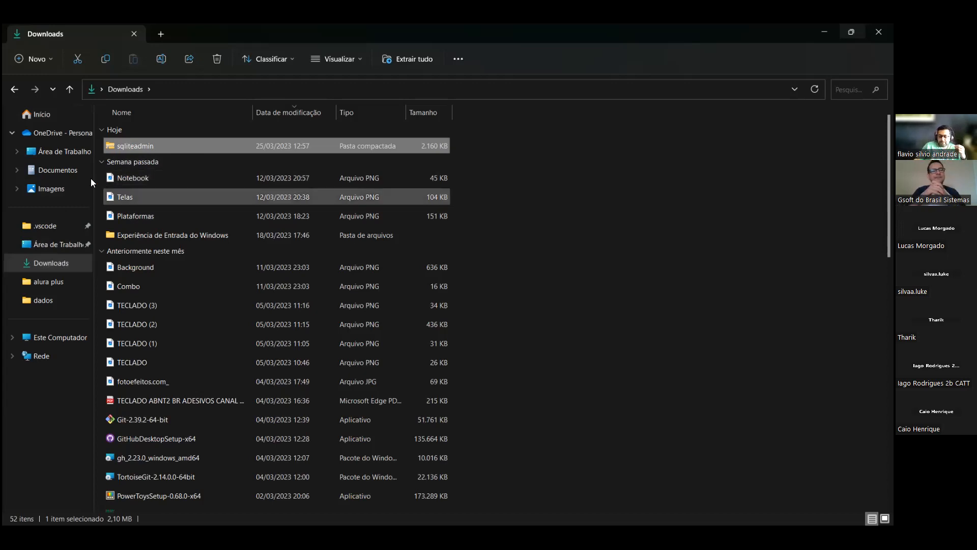
pyautogui.click(75, 149)
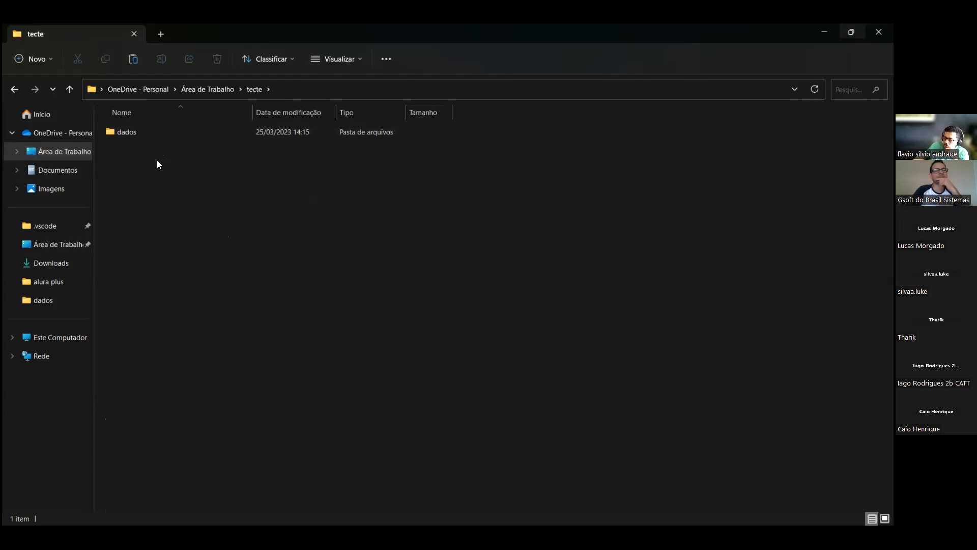
pyautogui.hotkey('ctrl', 'v')
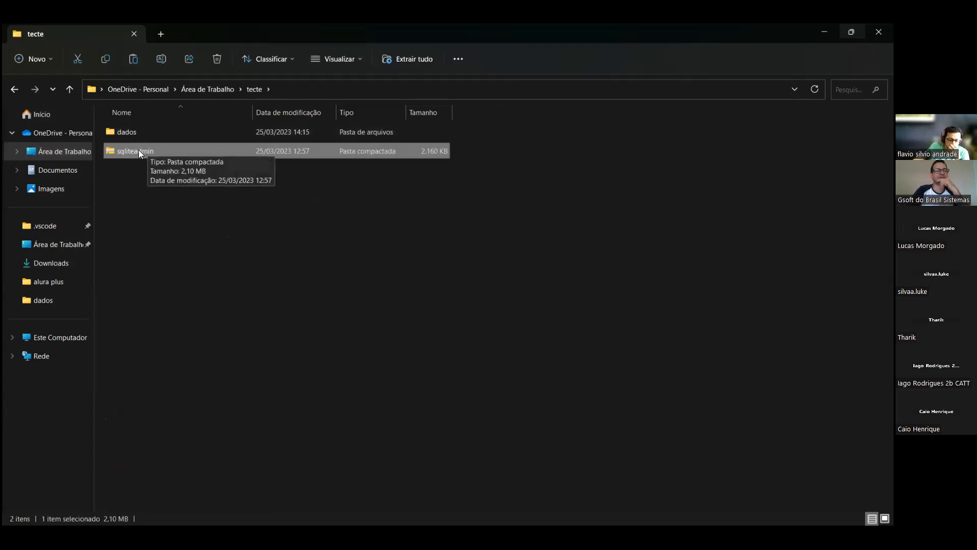
# - Extract the sqliteadmin archive to the suggested sqliteadmin folder inside tecte, keeping the option to show the extracted files
pyautogui.doubleClick(139, 149)
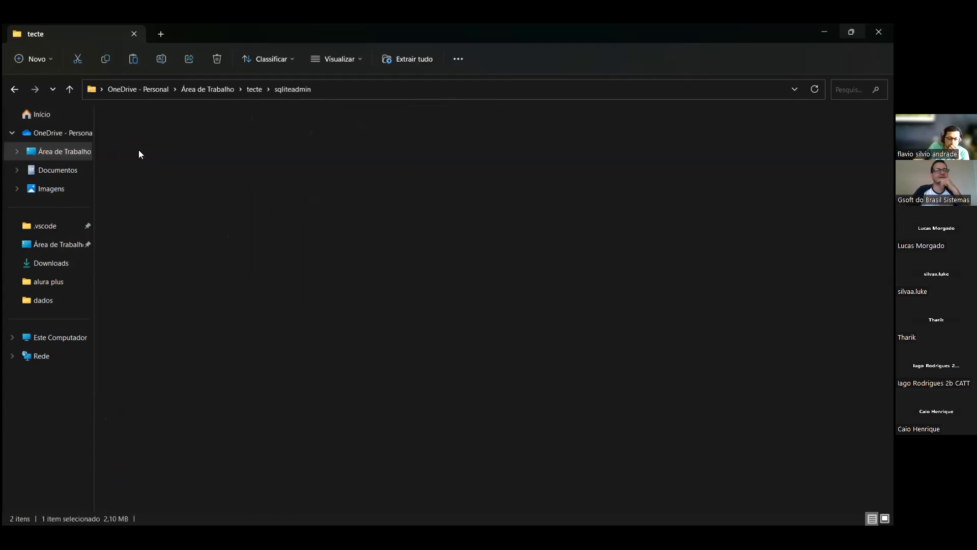
pyautogui.click(14, 90)
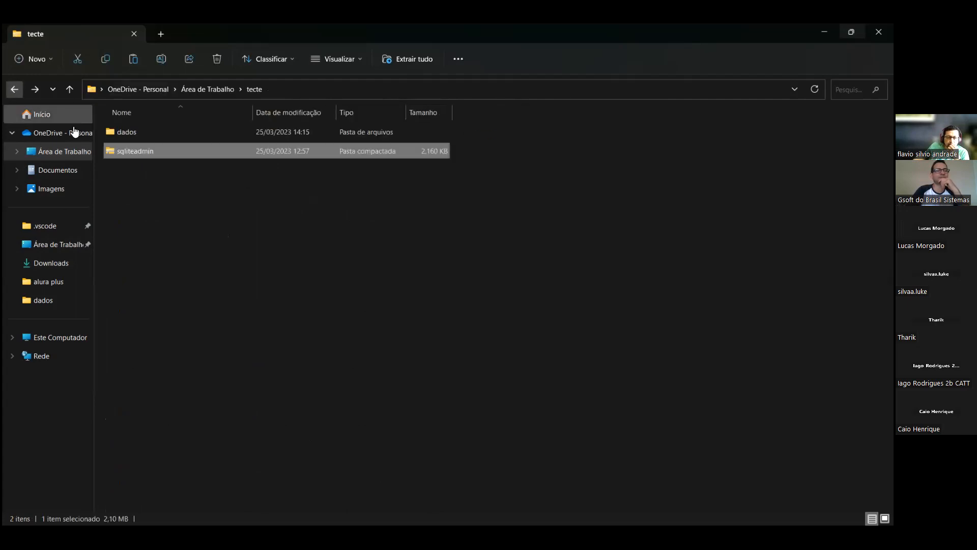
pyautogui.rightClick(123, 151)
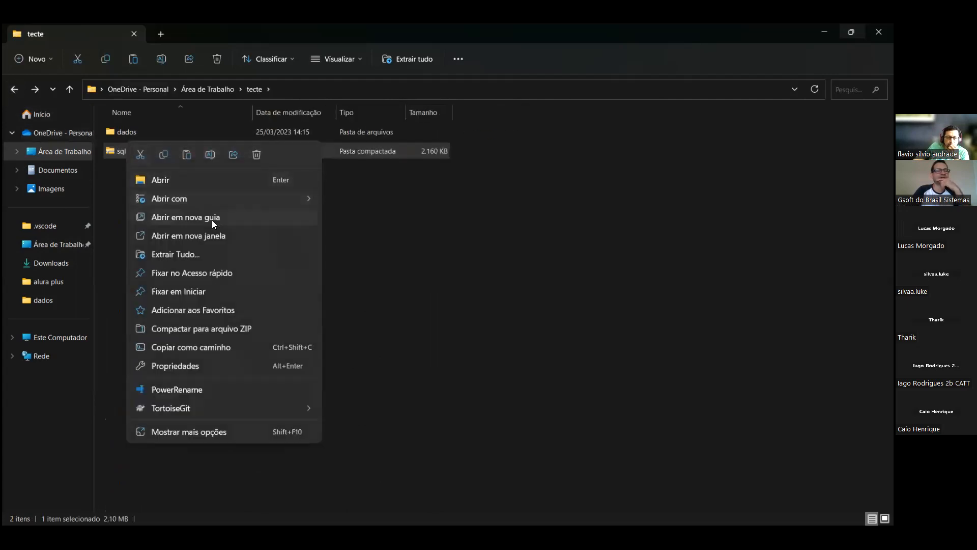
pyautogui.click(203, 255)
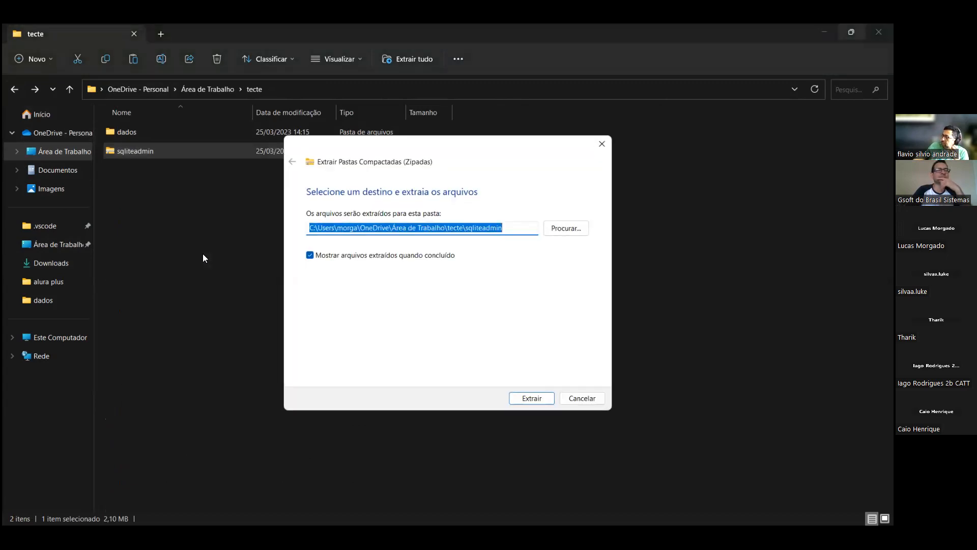
pyautogui.click(529, 398)
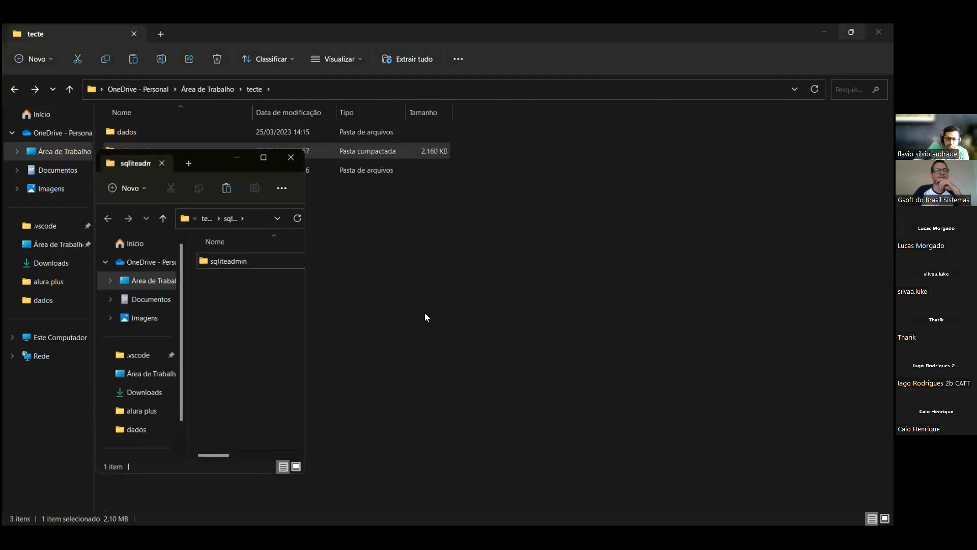
# - Open the extracted inner sqliteadmin folder in a maximized window and run the sqliteadmin application as administrator
pyautogui.click(239, 264)
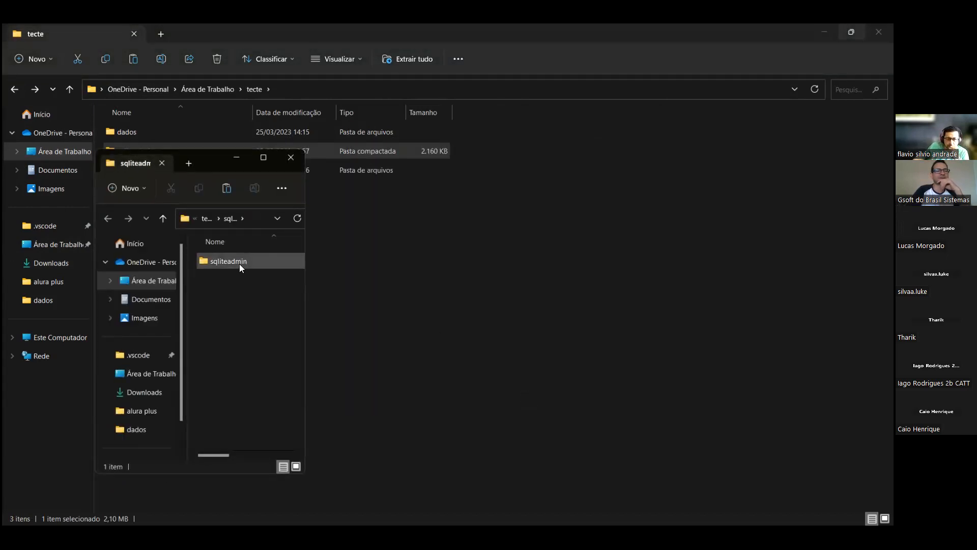
pyautogui.doubleClick(240, 263)
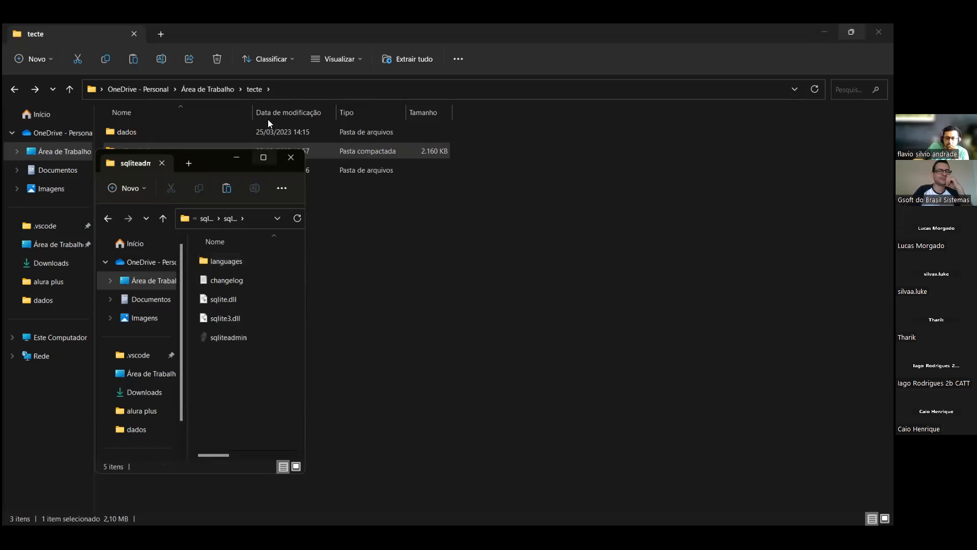
pyautogui.click(264, 157)
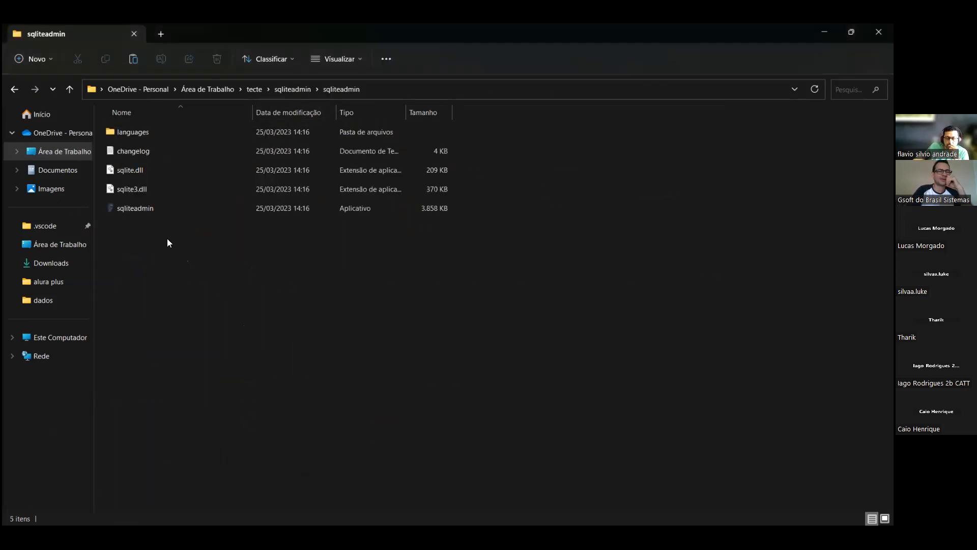
pyautogui.doubleClick(146, 209)
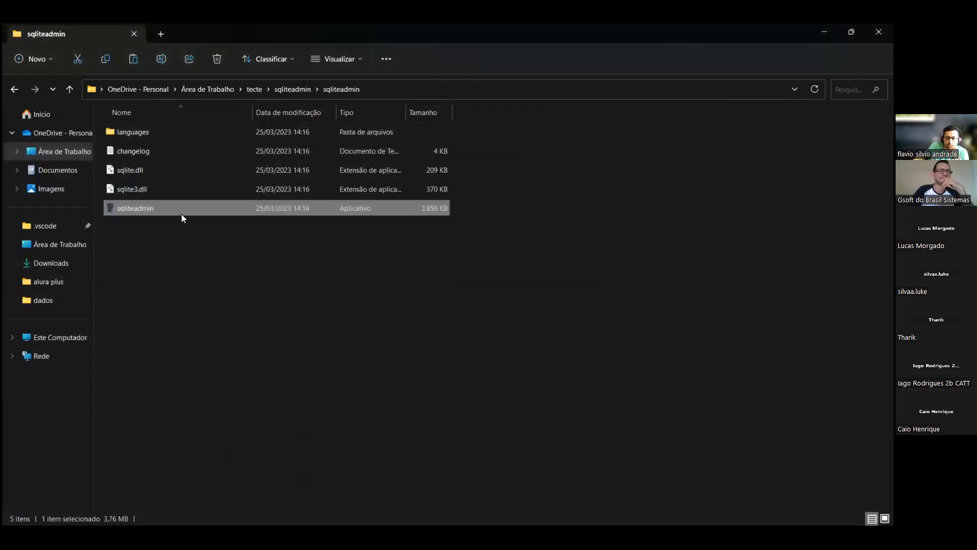
pyautogui.rightClick(181, 214)
pyautogui.click(237, 274)
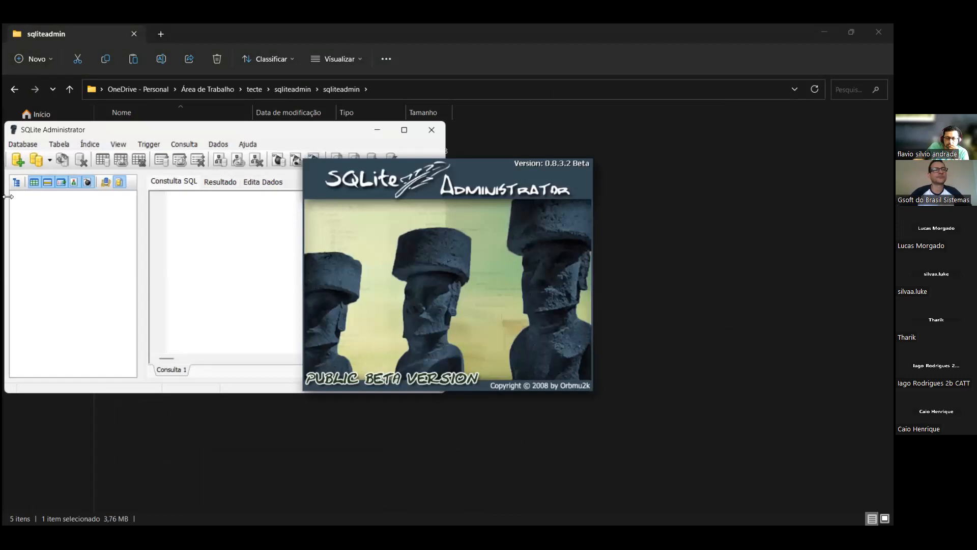
# - Try again to create the SQLite3 database alunos in dados using the freshly extracted copy, and close SQLite Administrator
pyautogui.click(18, 160)
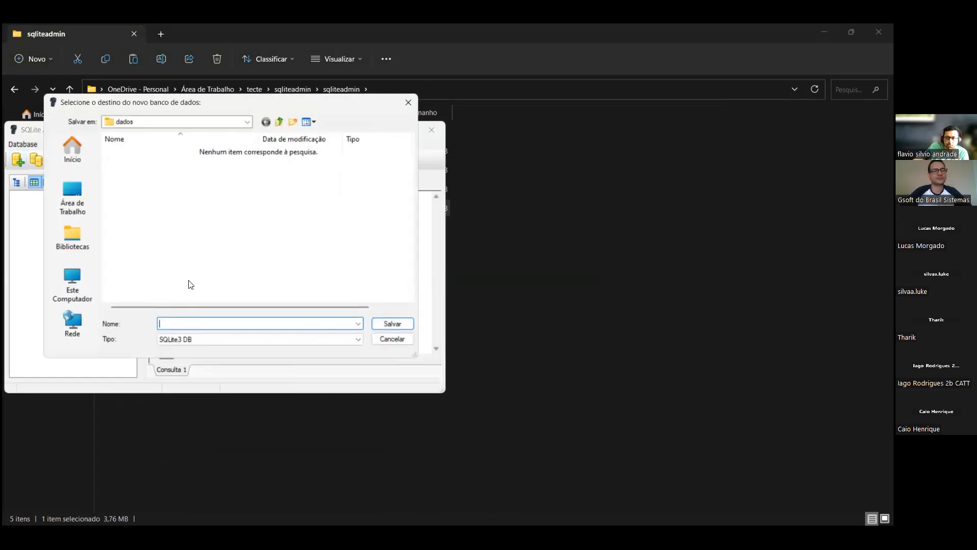
pyautogui.write('alunos')
pyautogui.click(396, 326)
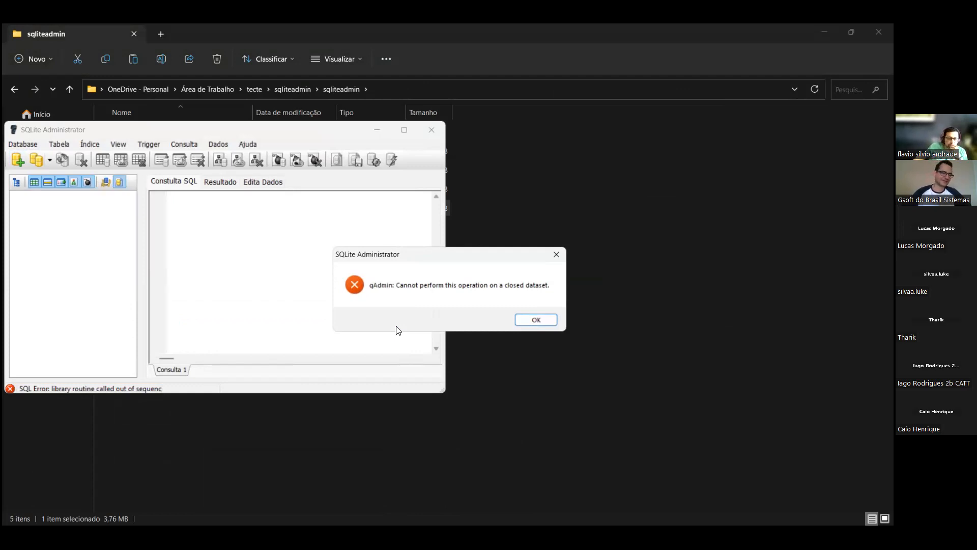
pyautogui.click(527, 320)
pyautogui.click(436, 129)
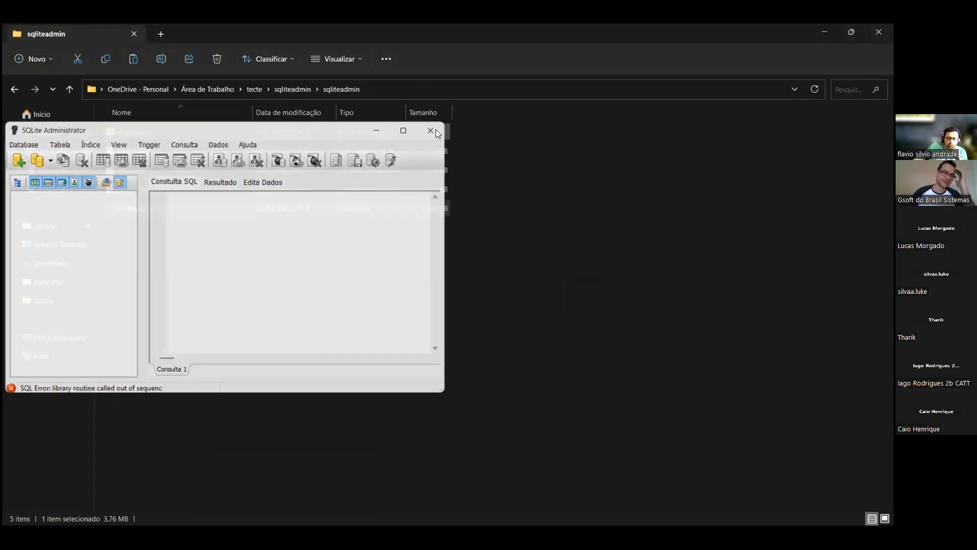
pyautogui.click(545, 201)
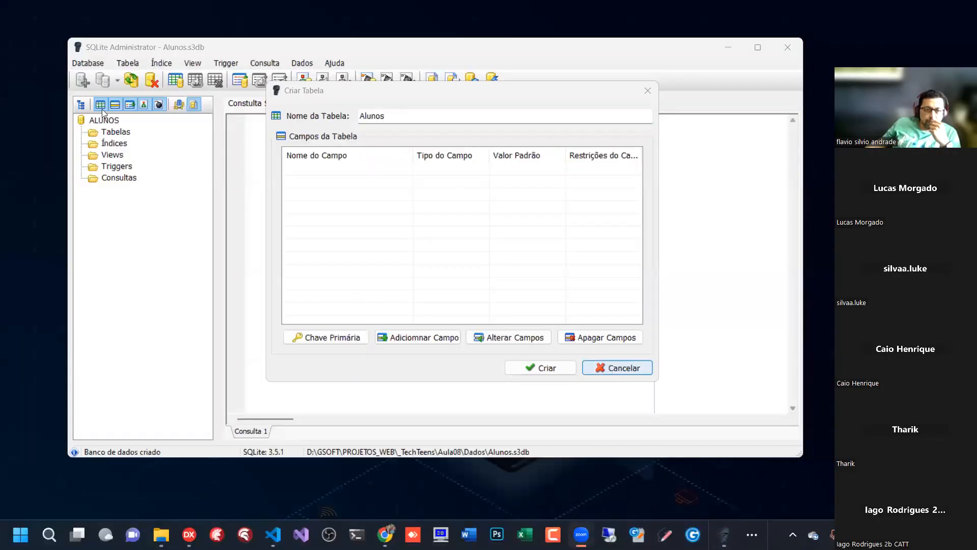
# - Discard the unfinished table and start a new one named Alunos under the ALUNOS database's Tabelas group
pyautogui.press('Escape')
pyautogui.doubleClick(84, 121)
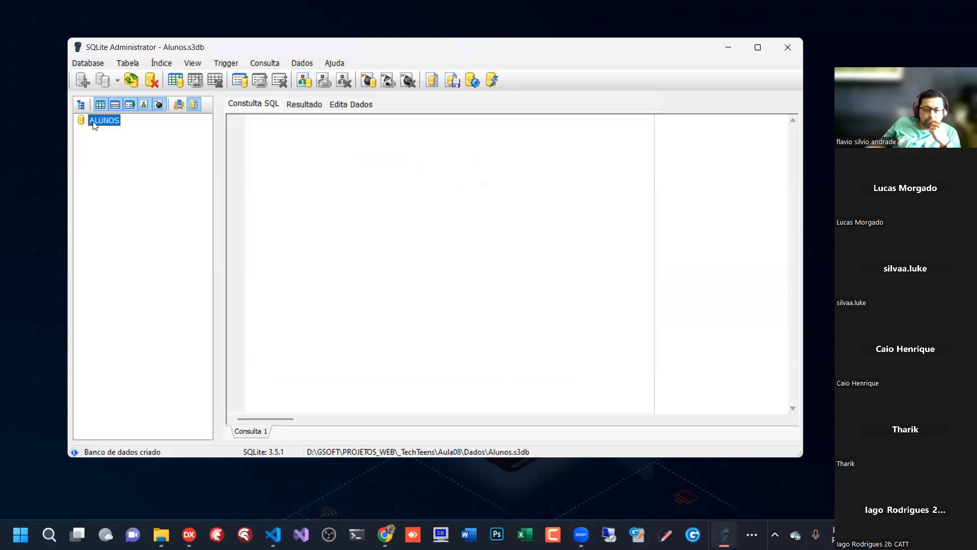
pyautogui.doubleClick(101, 121)
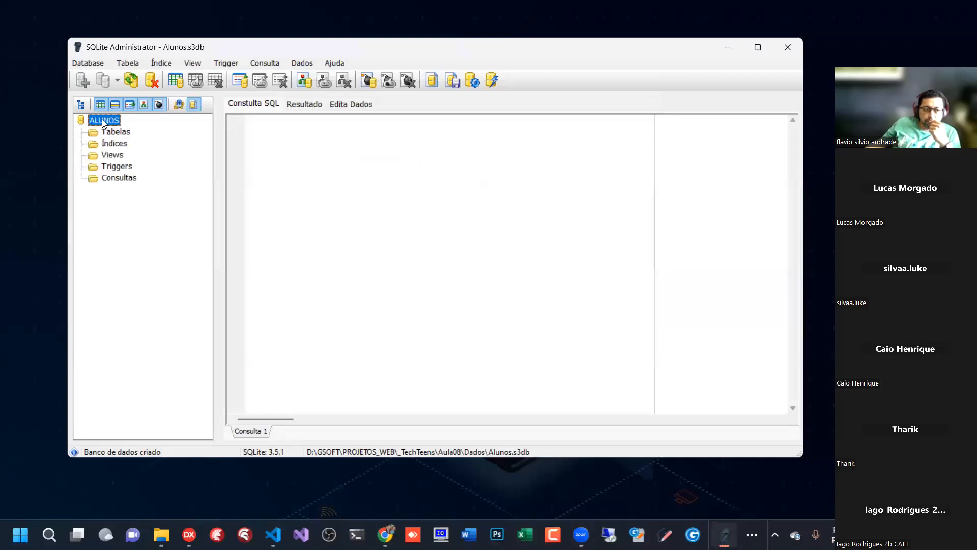
pyautogui.click(115, 133)
pyautogui.rightClick(115, 133)
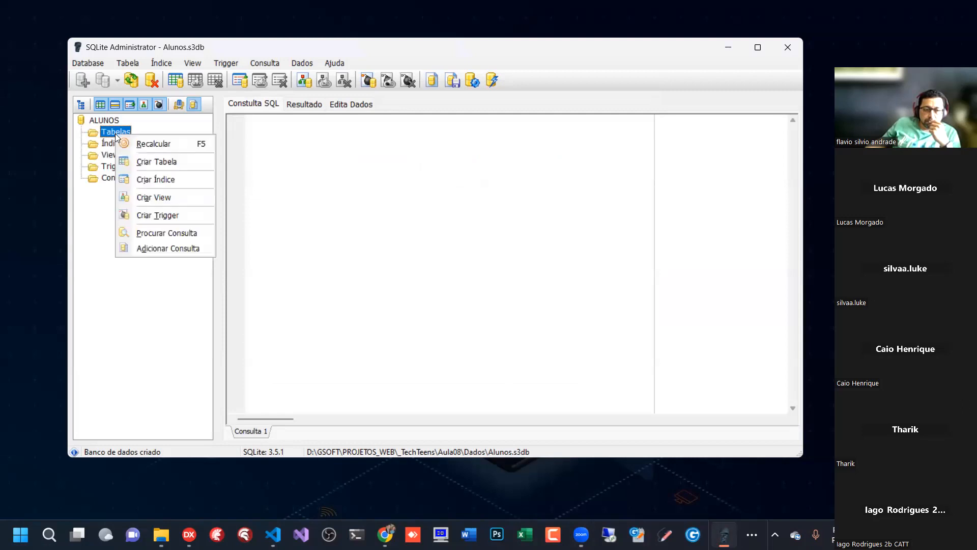
pyautogui.click(161, 162)
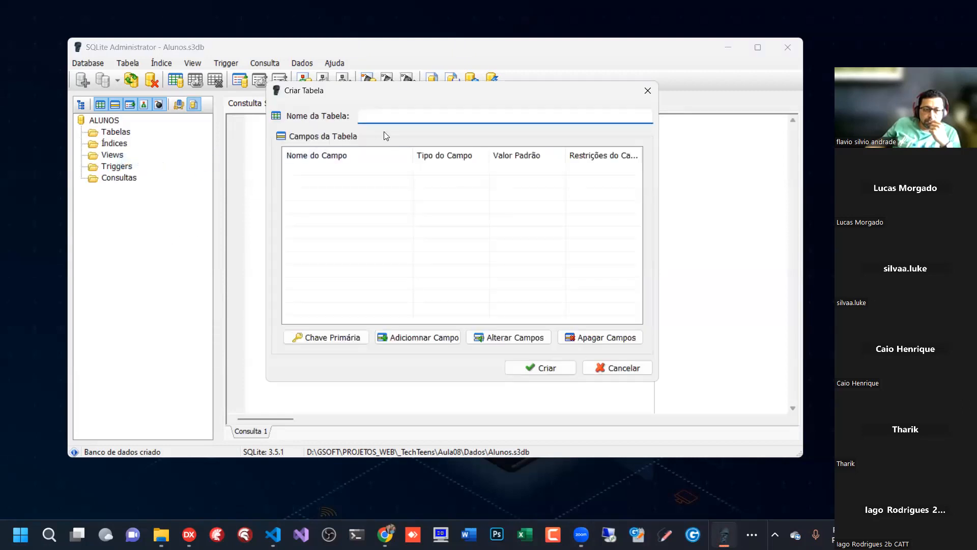
pyautogui.write('Alunos')
# - Add a Codigo field of type INTEGER to the Alunos table as primary key with AutoIncremento, without a default value
pyautogui.click(420, 336)
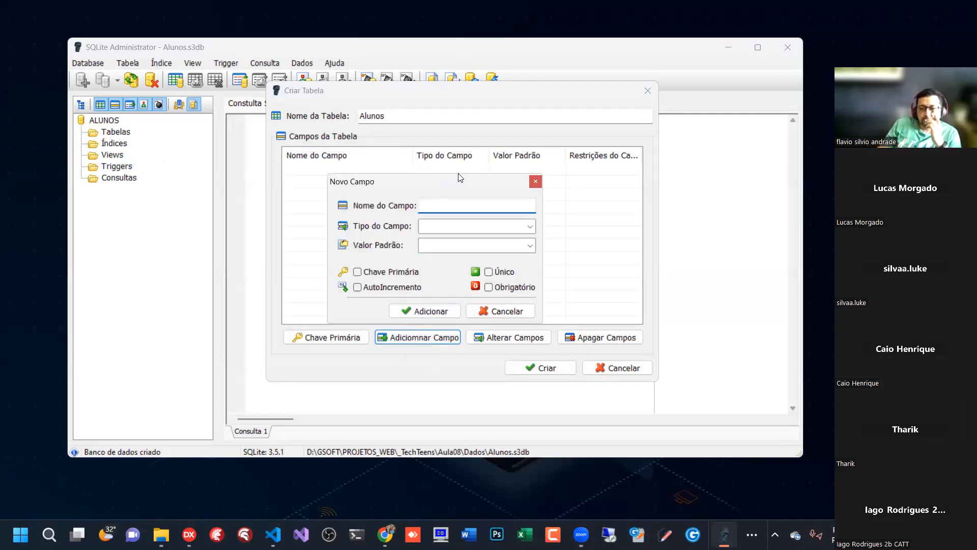
pyautogui.moveTo(461, 178); pyautogui.dragTo(463, 172)
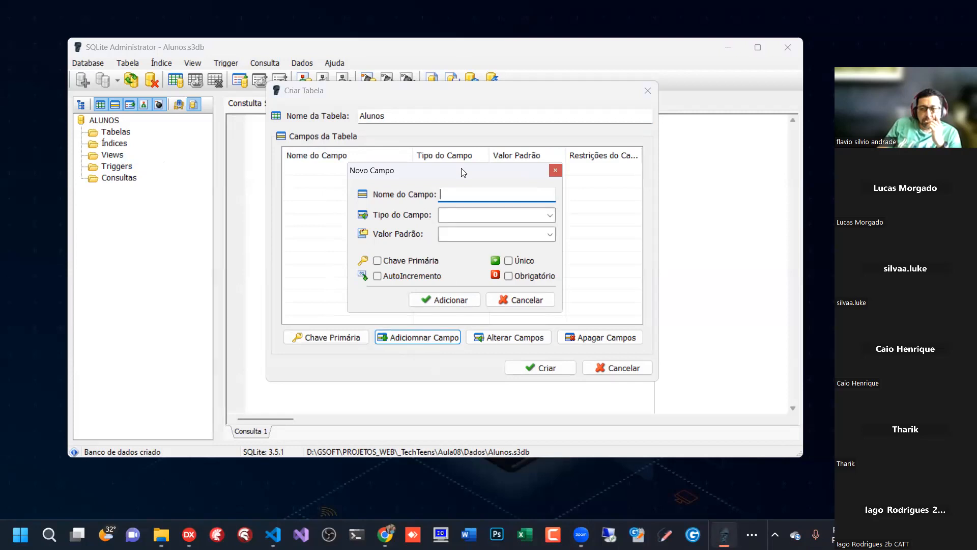
pyautogui.write('Codigo')
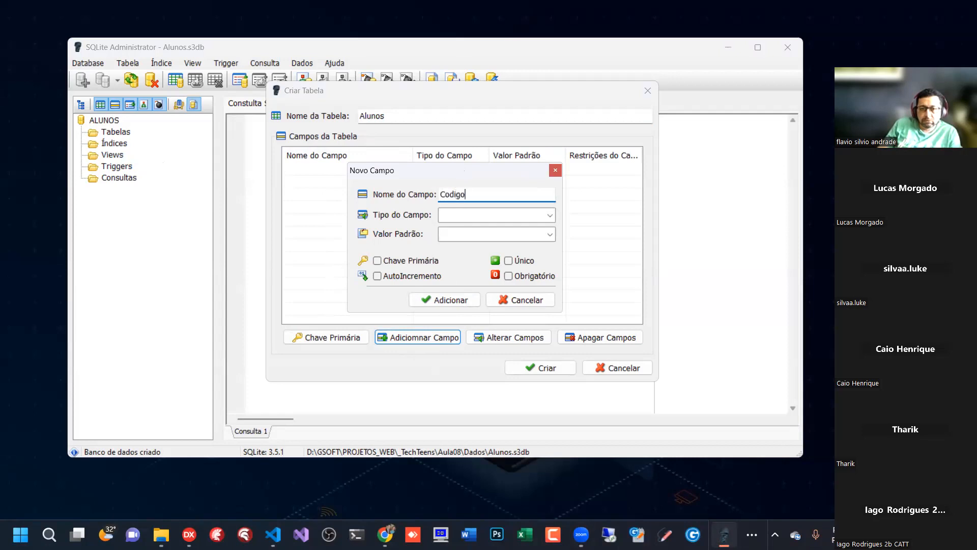
pyautogui.click(552, 216)
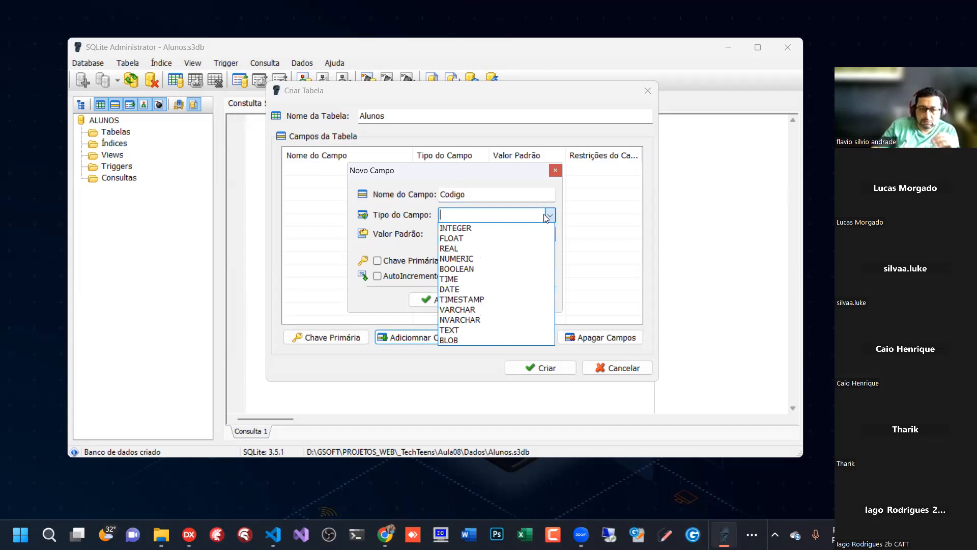
pyautogui.click(466, 229)
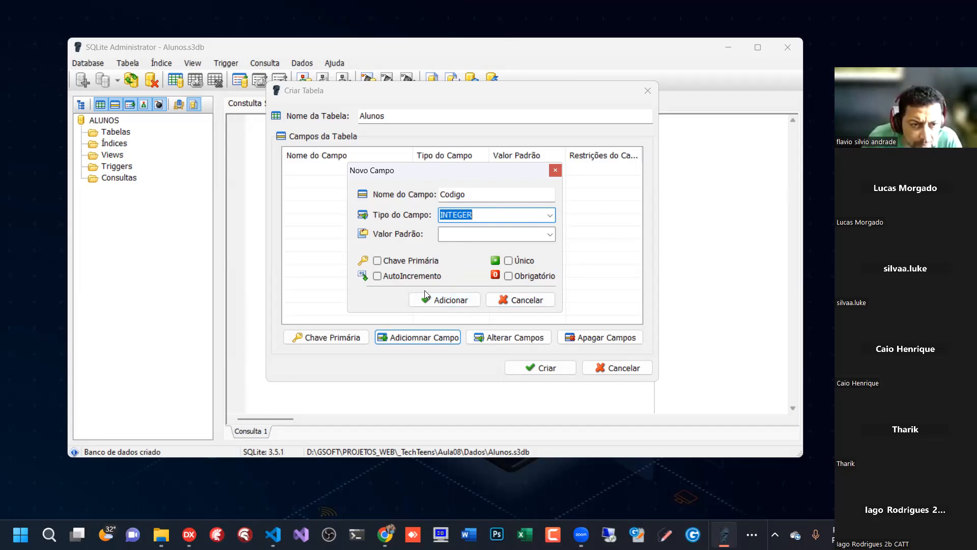
pyautogui.click(377, 260)
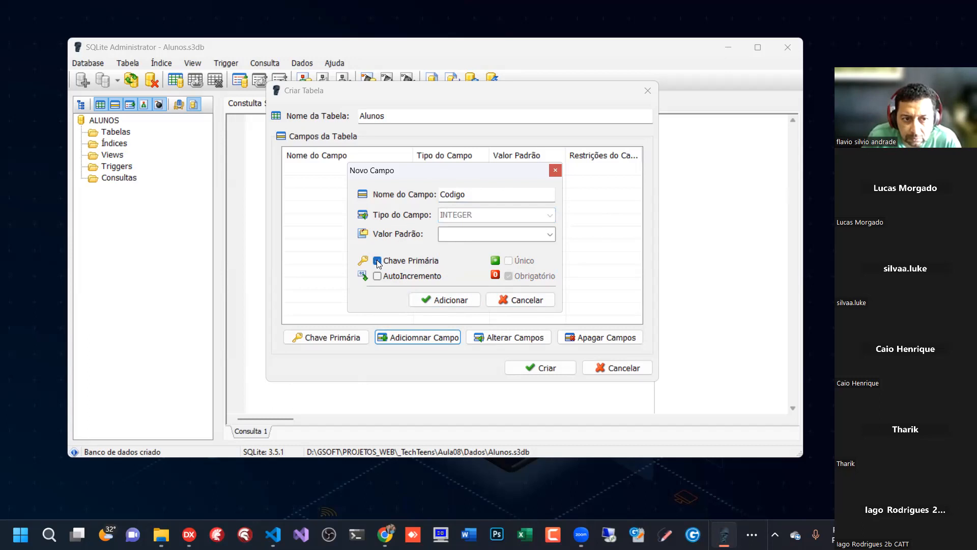
pyautogui.click(377, 276)
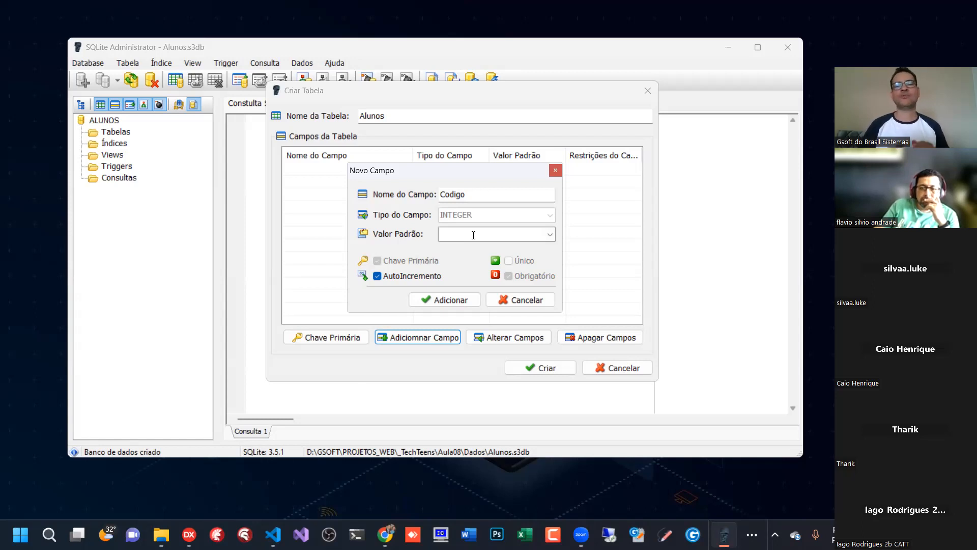
pyautogui.click(551, 235)
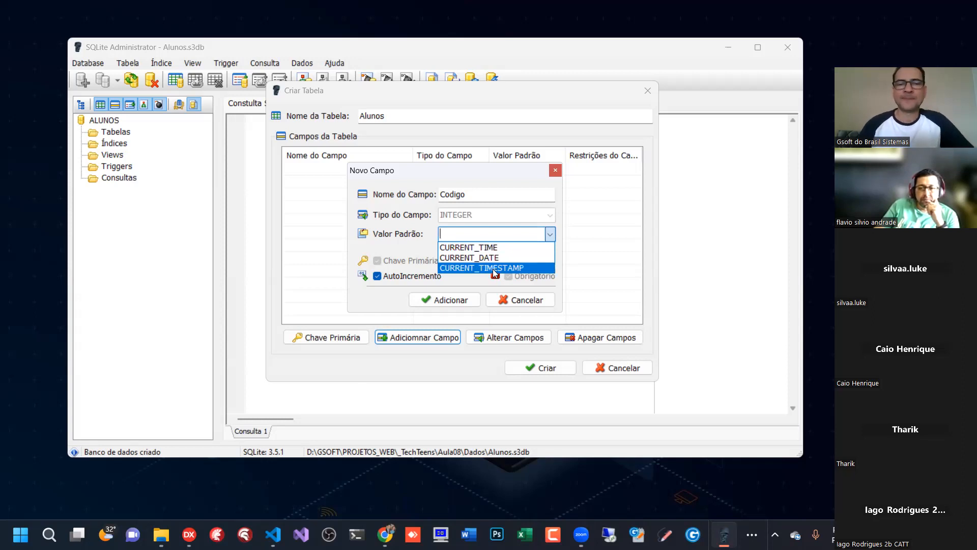
pyautogui.click(551, 233)
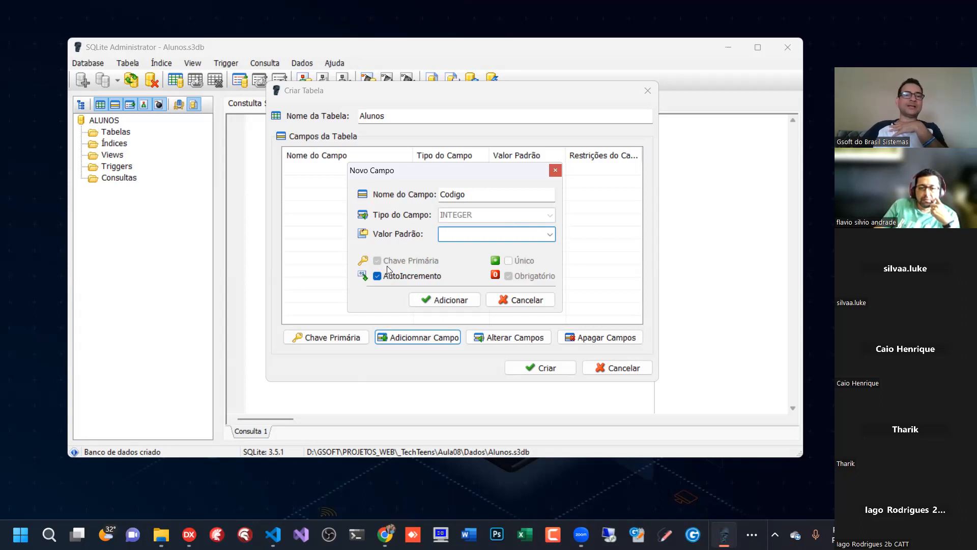
pyautogui.click(448, 299)
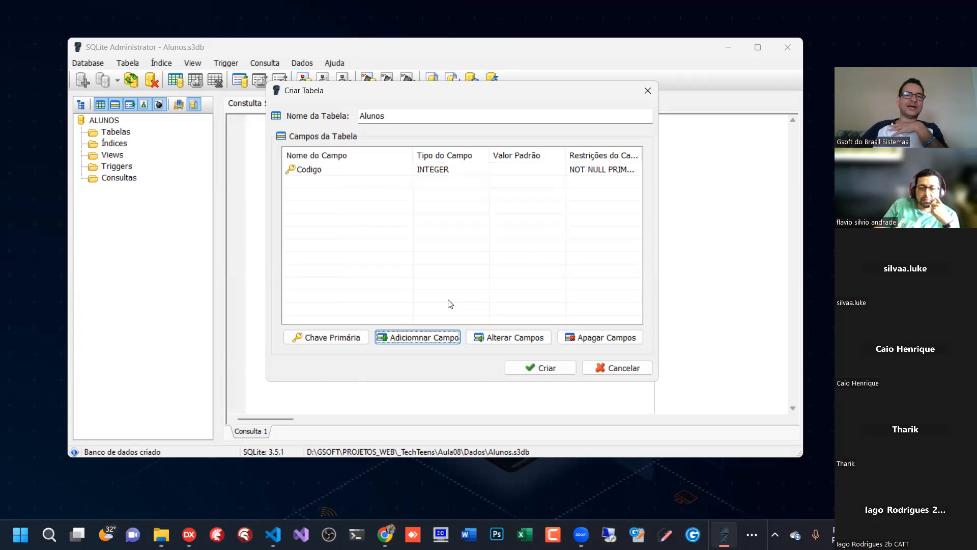
# - Widen the Criar Tabela window and adjust the field list's column widths so the Codigo field's restrictions can be read in full
pyautogui.click(326, 168)
pyautogui.click(312, 185)
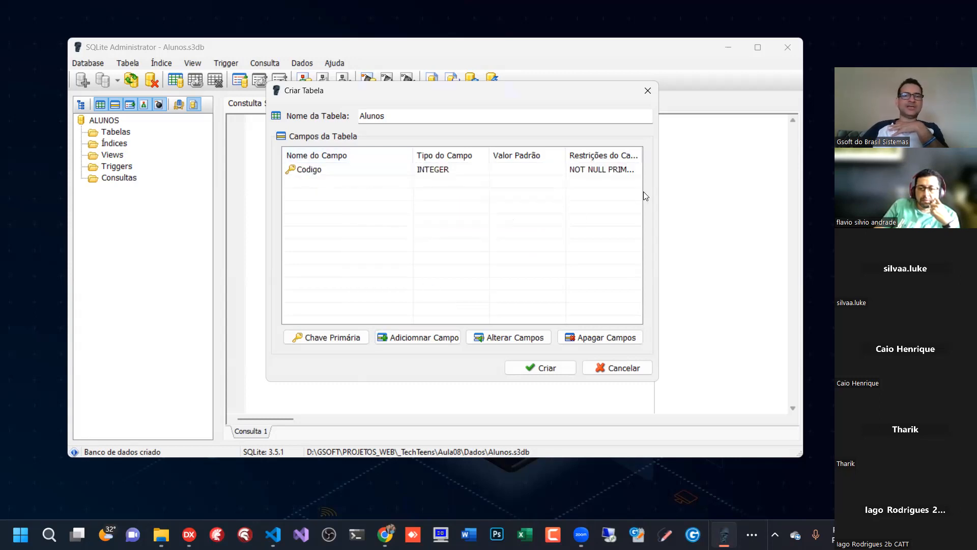
pyautogui.moveTo(659, 188); pyautogui.dragTo(741, 190)
pyautogui.moveTo(647, 155); pyautogui.dragTo(621, 156)
pyautogui.moveTo(494, 156); pyautogui.dragTo(375, 155)
pyautogui.moveTo(576, 153); pyautogui.dragTo(677, 148)
pyautogui.click(528, 173)
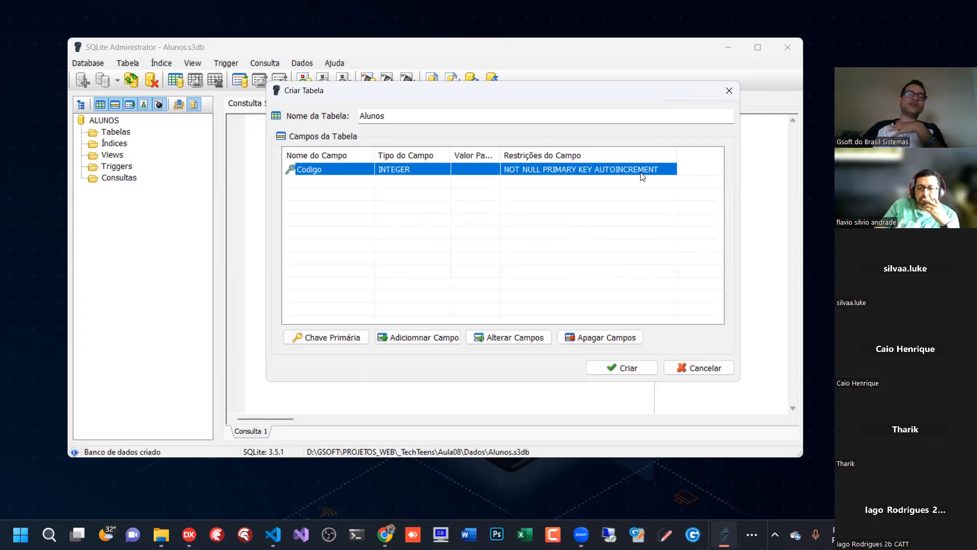
pyautogui.moveTo(501, 157); pyautogui.dragTo(518, 157)
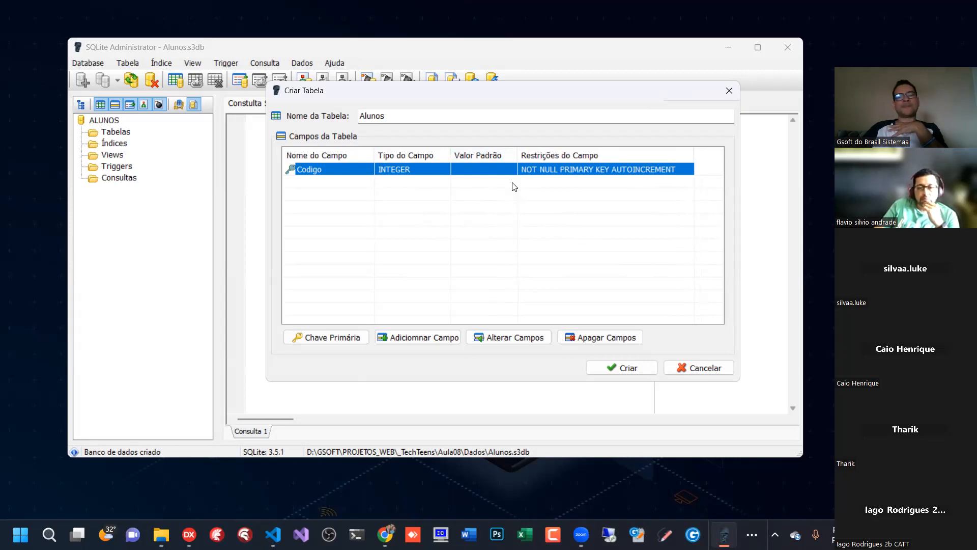
pyautogui.click(324, 184)
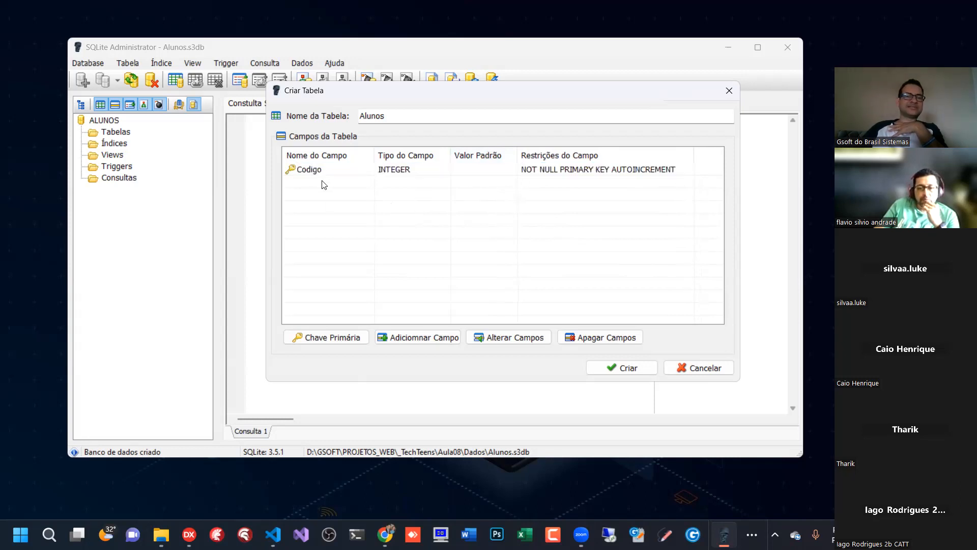
# - Add a required (Obrigatório) field Nome of type VARCHAR with size 80 to the Alunos table
pyautogui.click(422, 340)
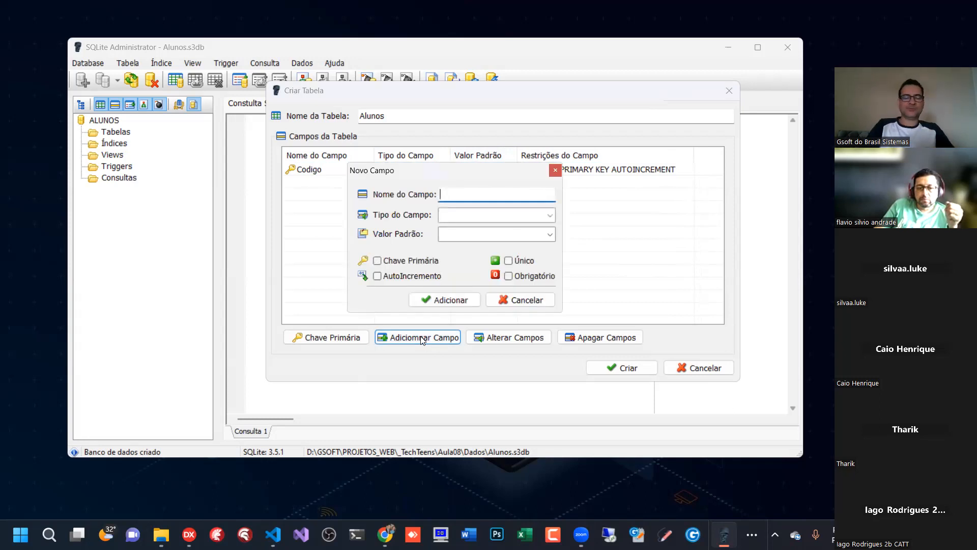
pyautogui.write('Nome')
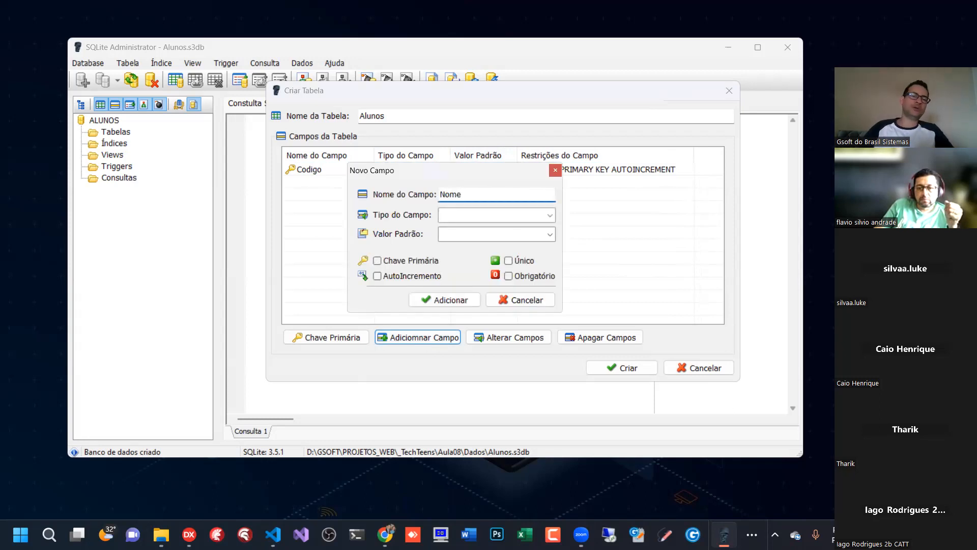
pyautogui.click(549, 216)
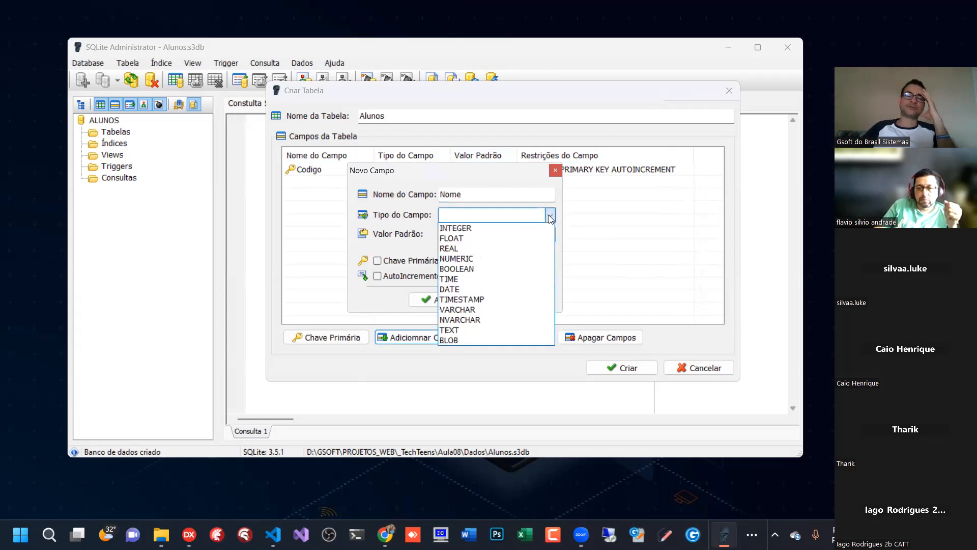
pyautogui.click(479, 312)
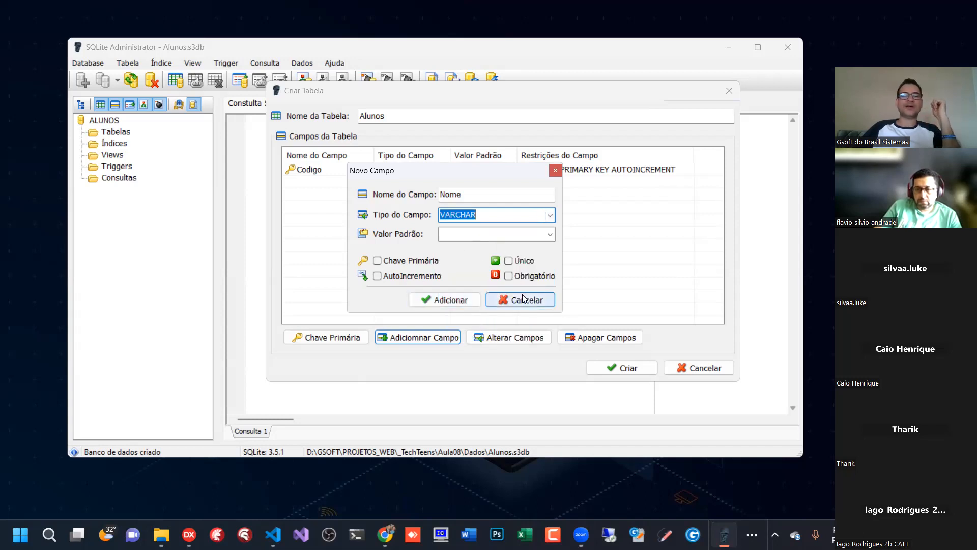
pyautogui.click(507, 276)
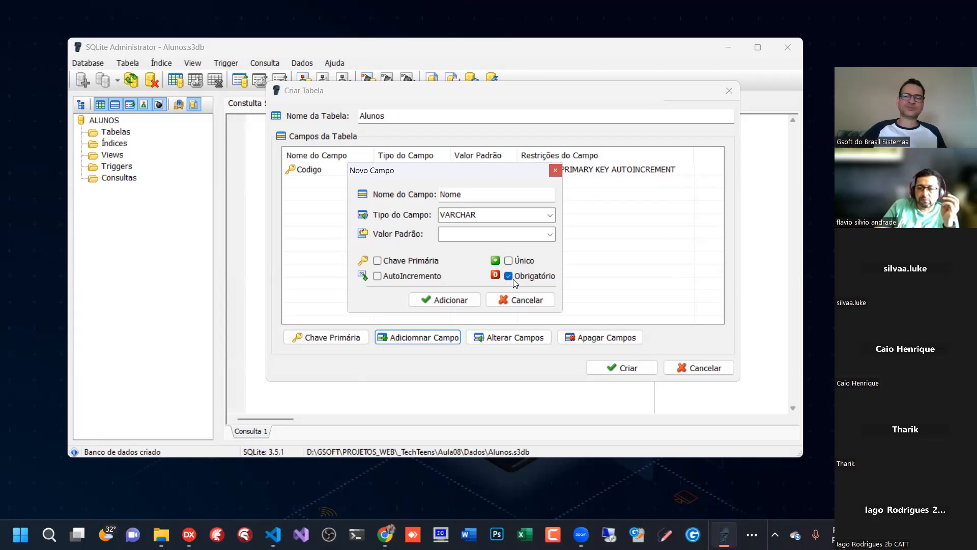
pyautogui.click(441, 300)
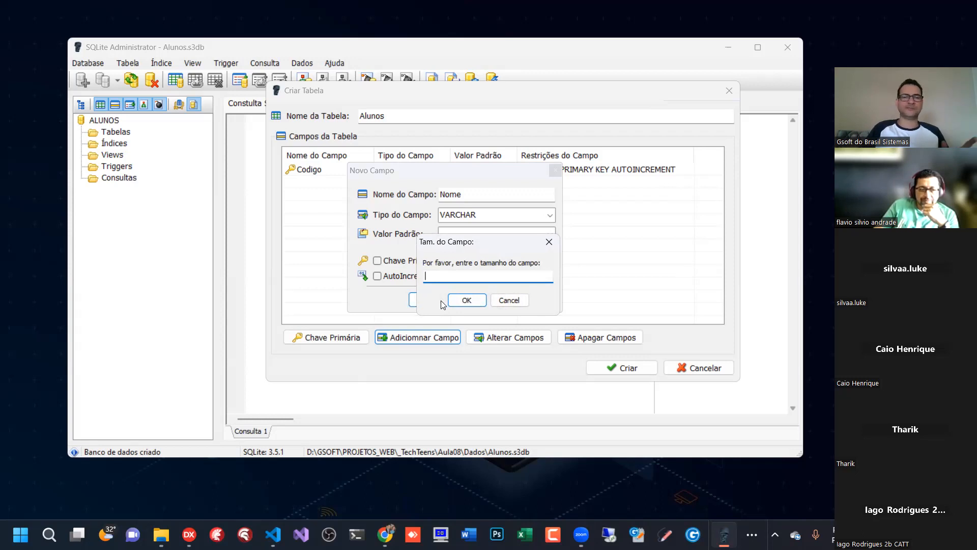
pyautogui.write('80')
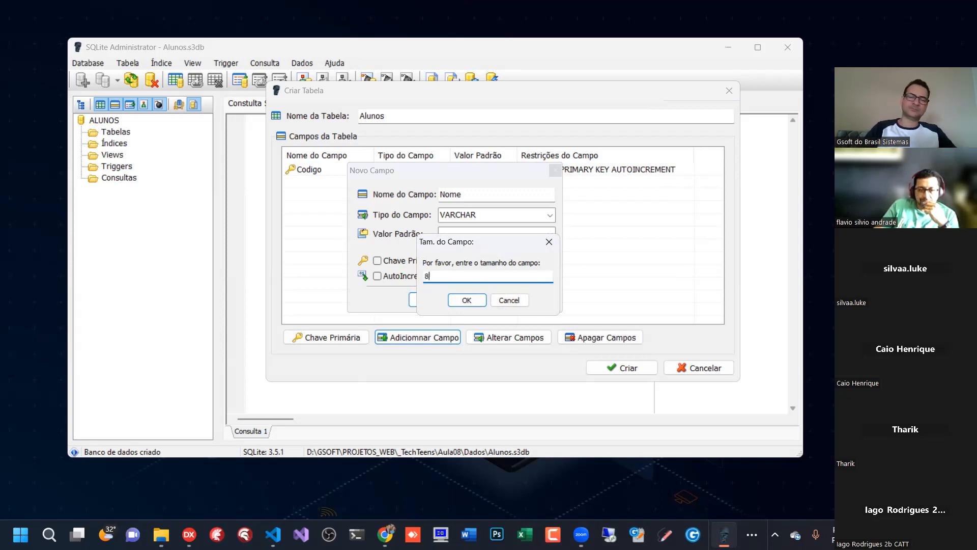
pyautogui.click(467, 301)
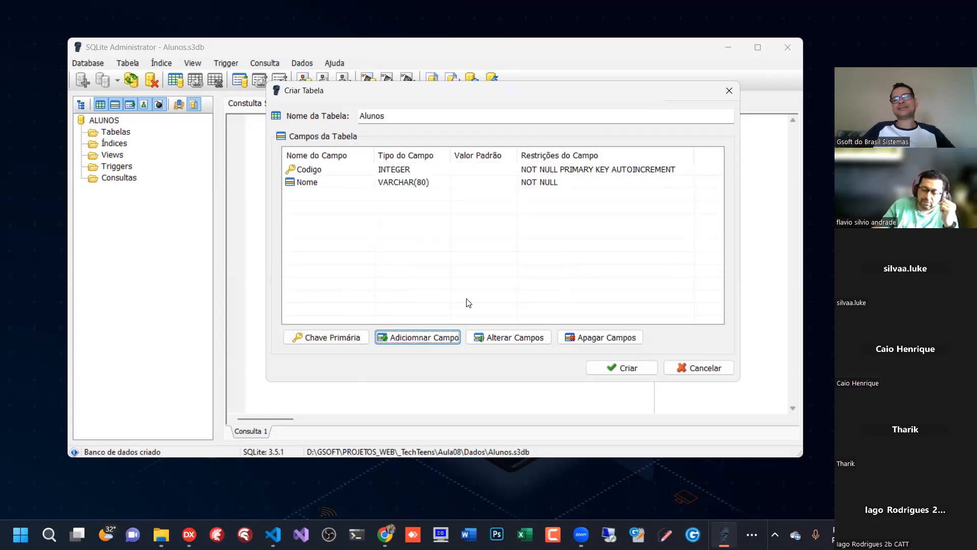
pyautogui.click(335, 184)
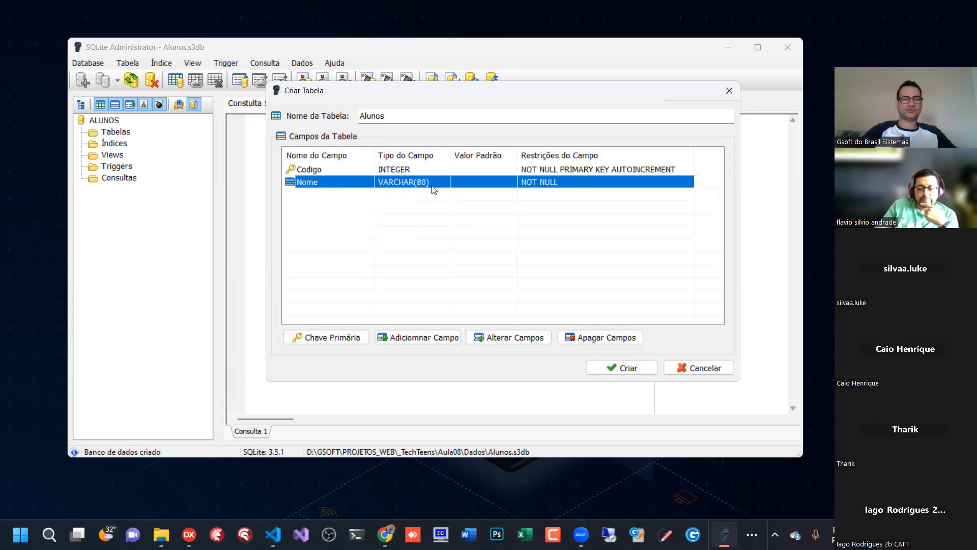
pyautogui.click(463, 261)
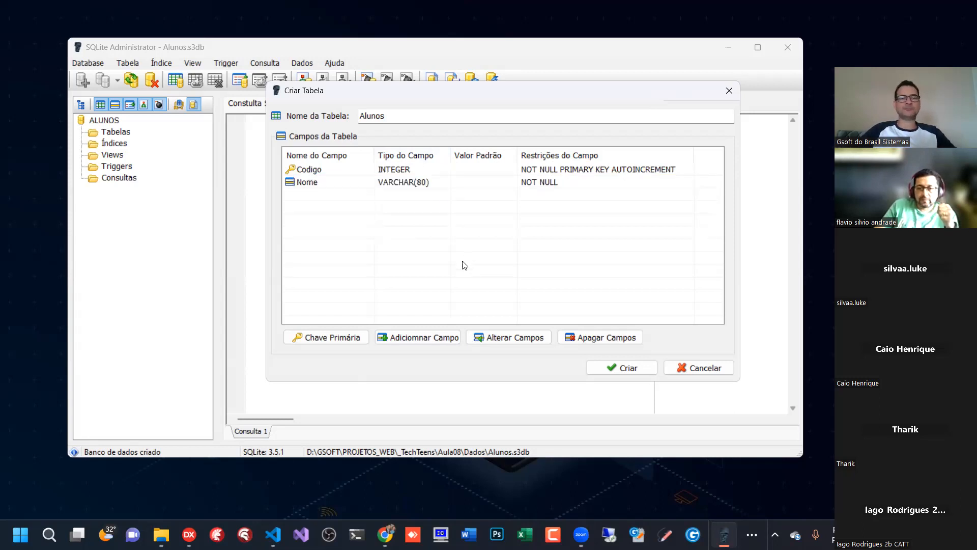
# - Add an optional field Telefone of type VARCHAR with size 20 to the Alunos table, leaving Obrigatório off
pyautogui.click(419, 338)
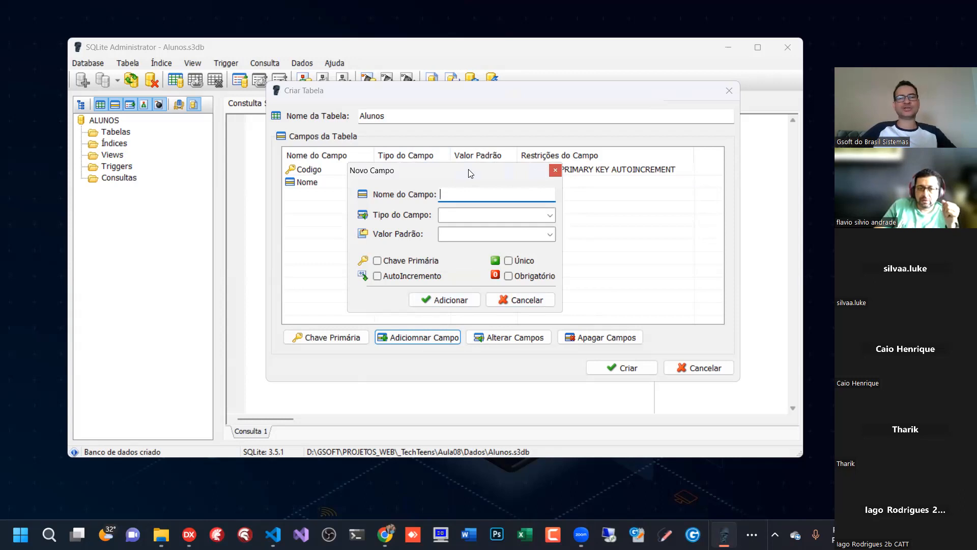
pyautogui.moveTo(468, 173); pyautogui.dragTo(479, 206)
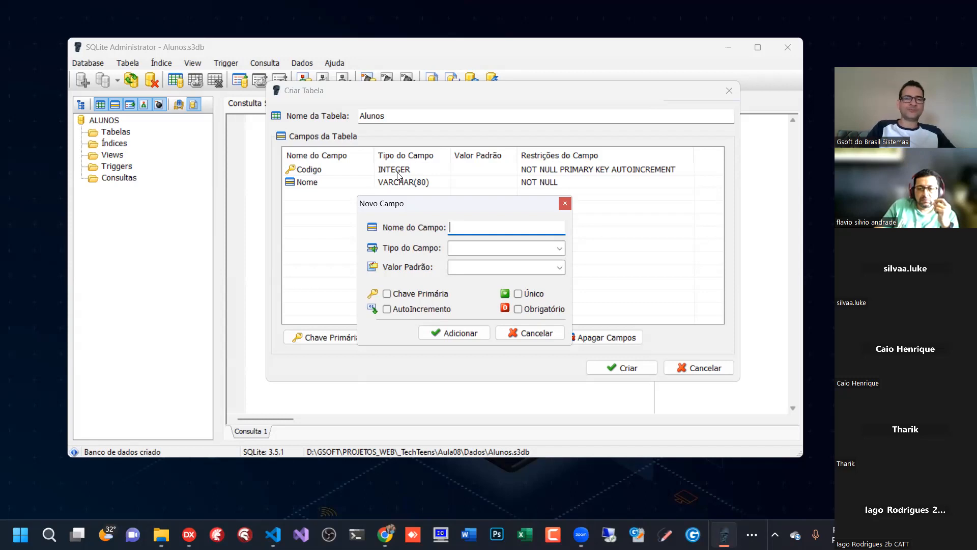
pyautogui.write('Telefone')
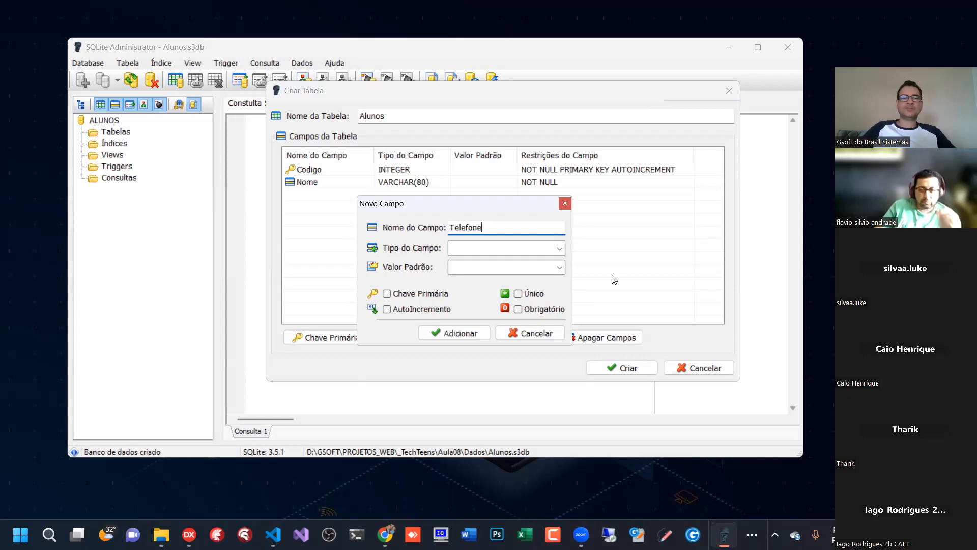
pyautogui.click(560, 248)
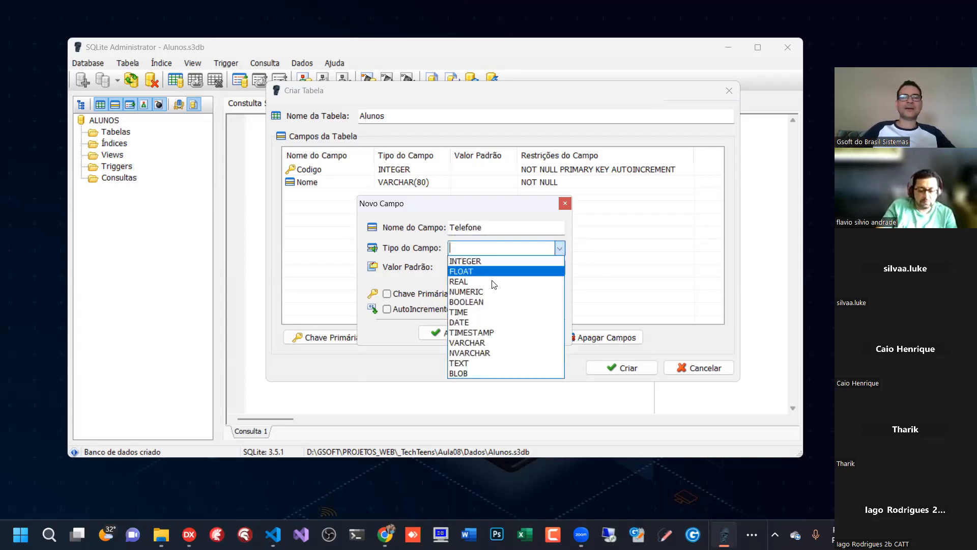
pyautogui.click(485, 343)
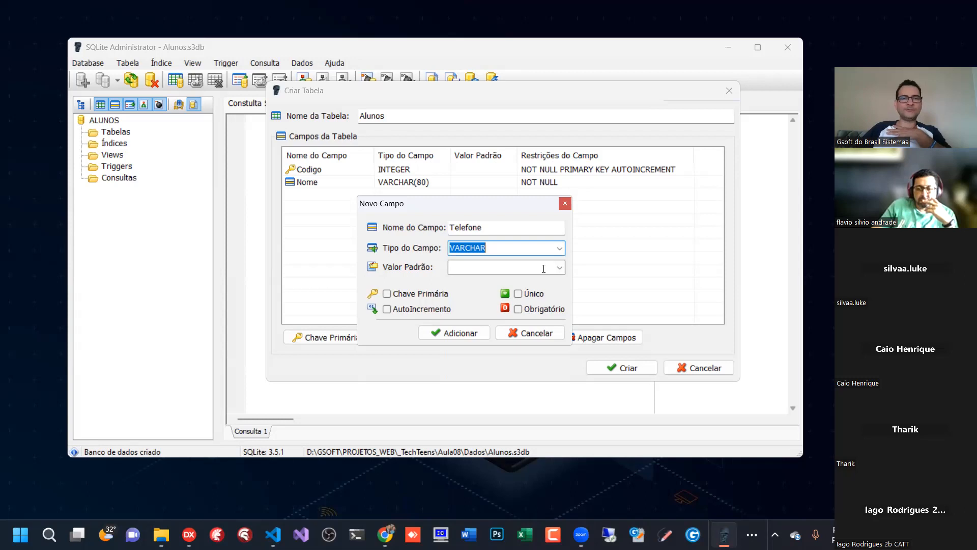
pyautogui.click(518, 309)
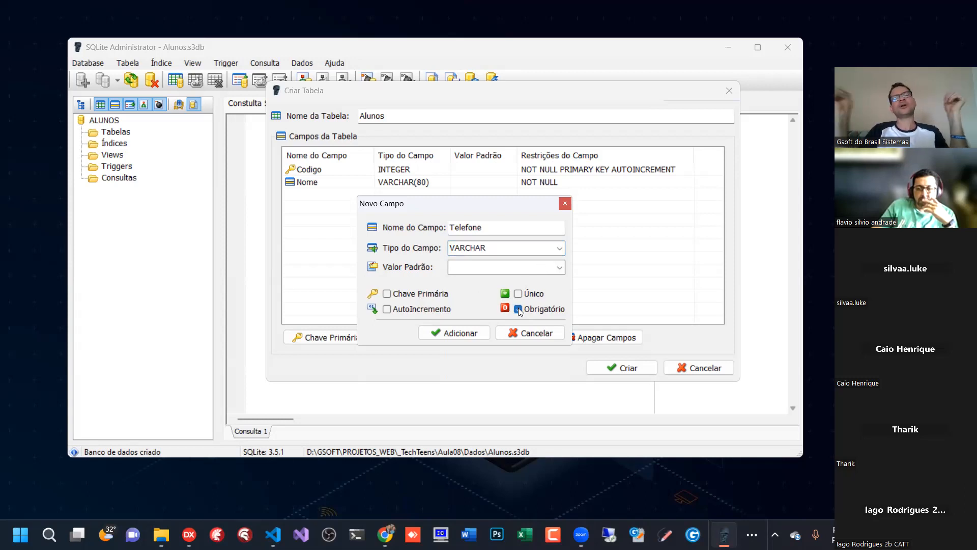
pyautogui.click(518, 308)
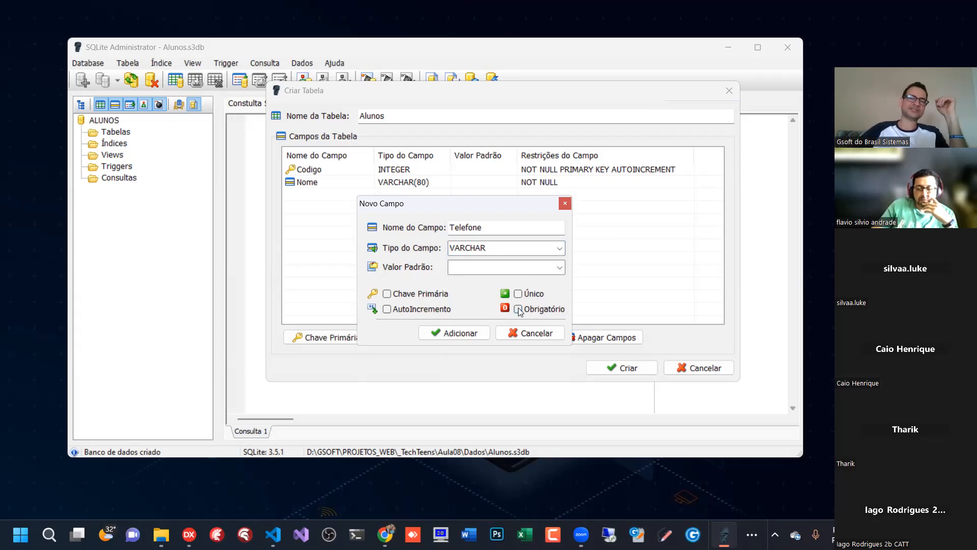
pyautogui.click(442, 333)
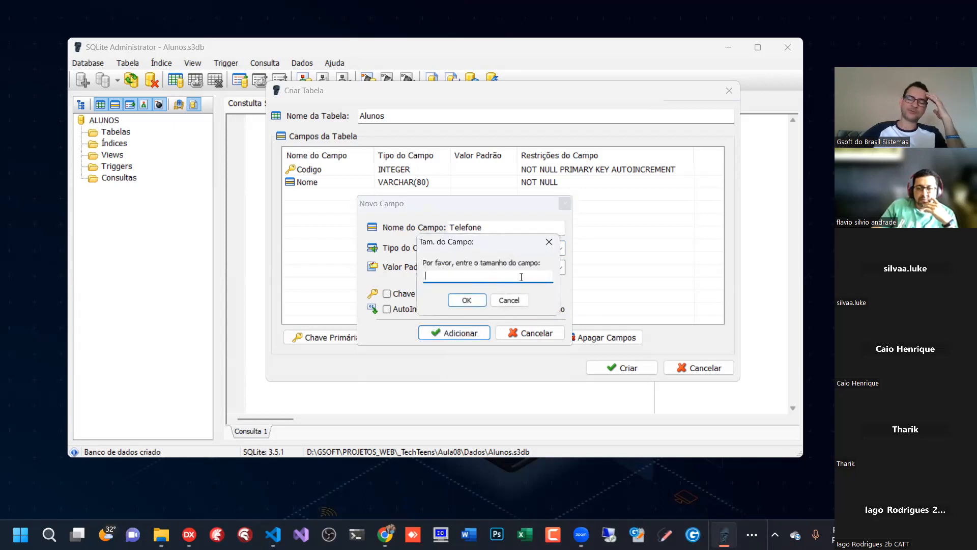
pyautogui.write('20')
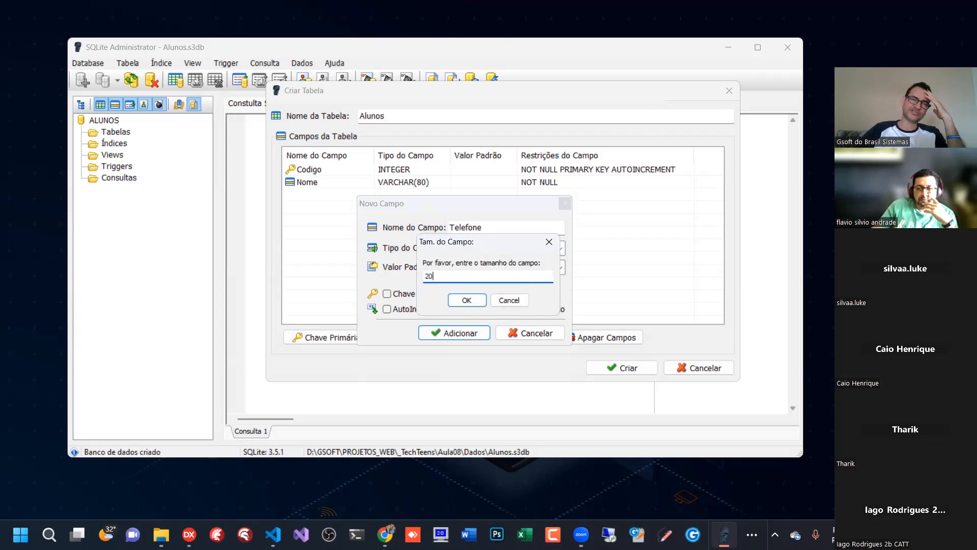
pyautogui.click(475, 301)
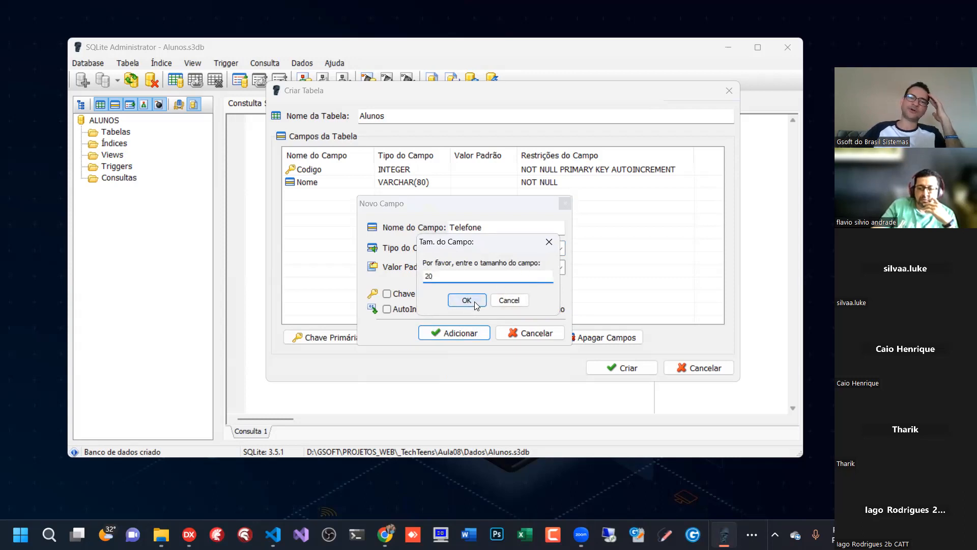
pyautogui.click(346, 218)
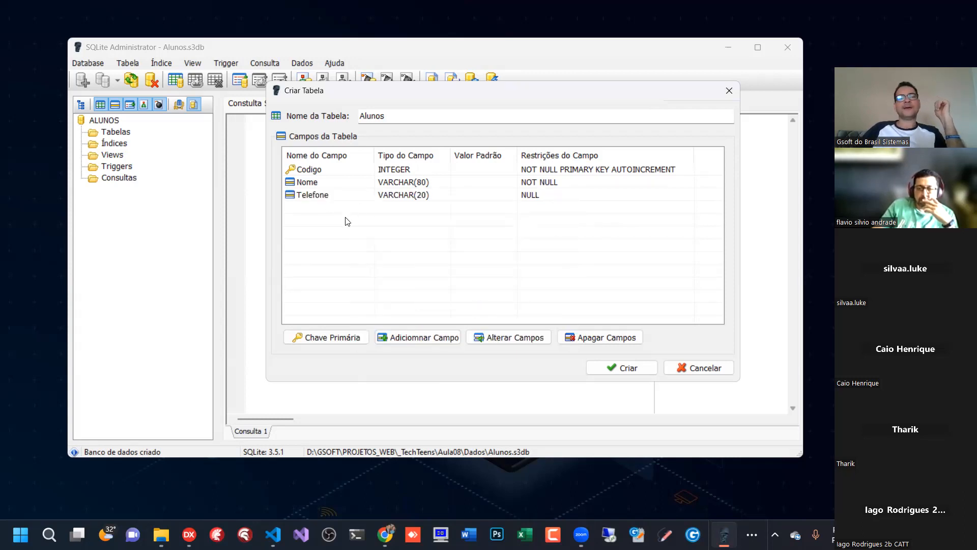
# - Add an optional field Nascimento of type DATE to the Alunos table, without a default value
pyautogui.click(422, 339)
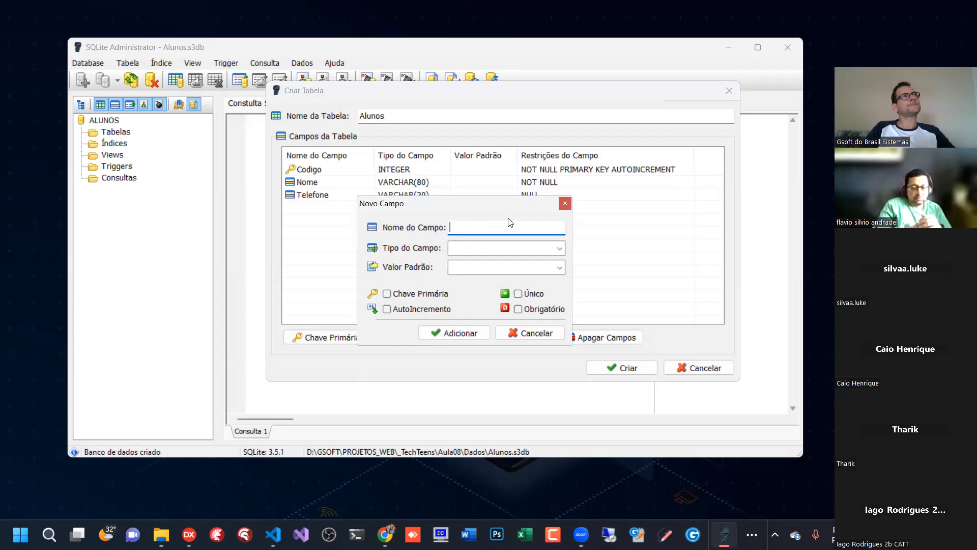
pyautogui.write('Nascimento')
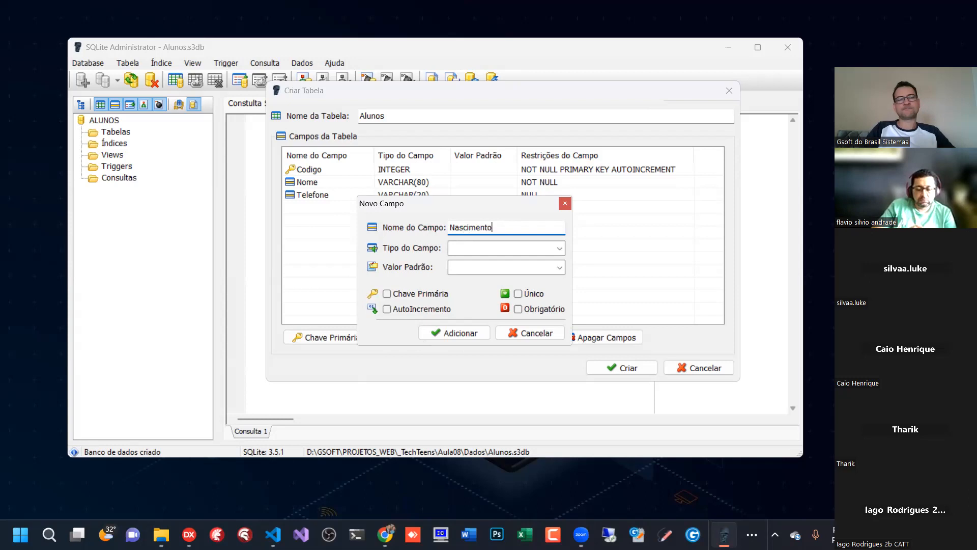
pyautogui.press('Tab')
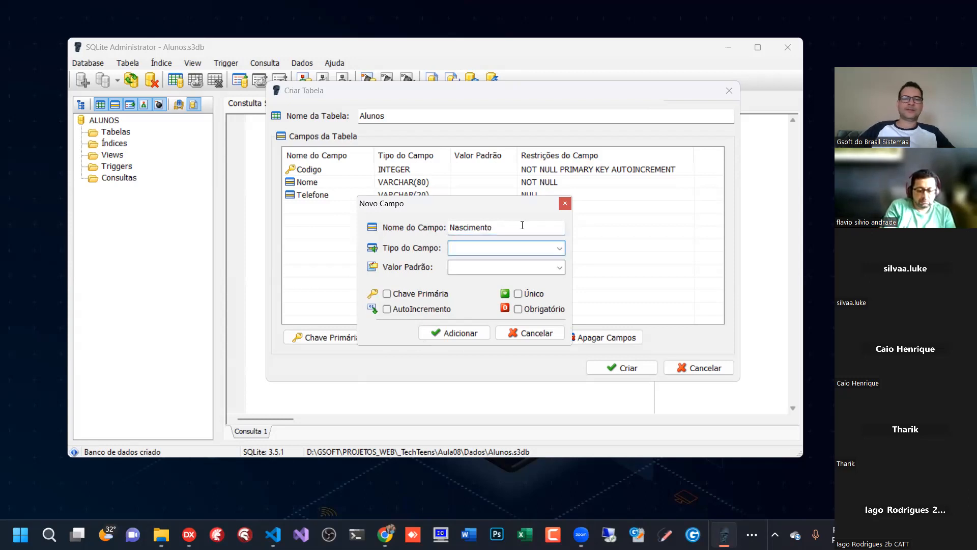
pyautogui.click(562, 252)
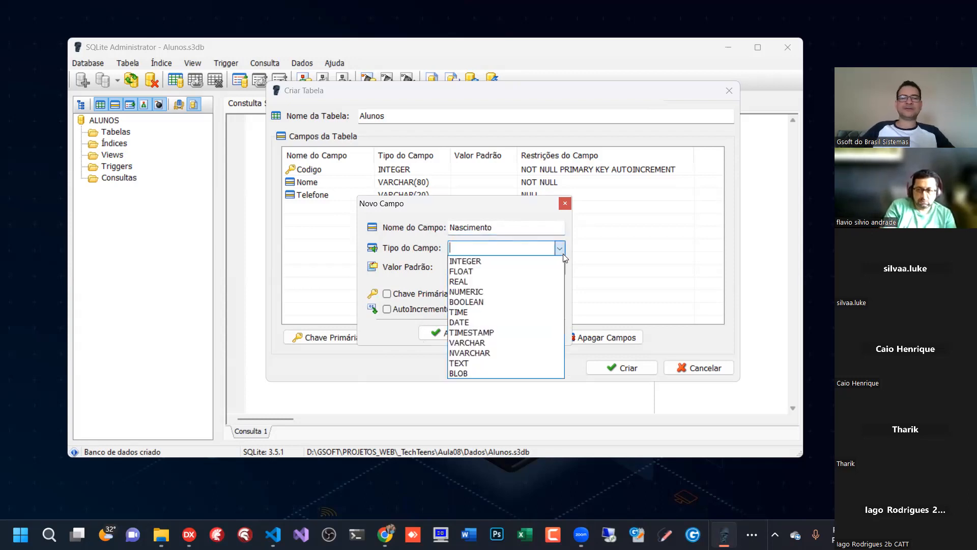
pyautogui.click(479, 320)
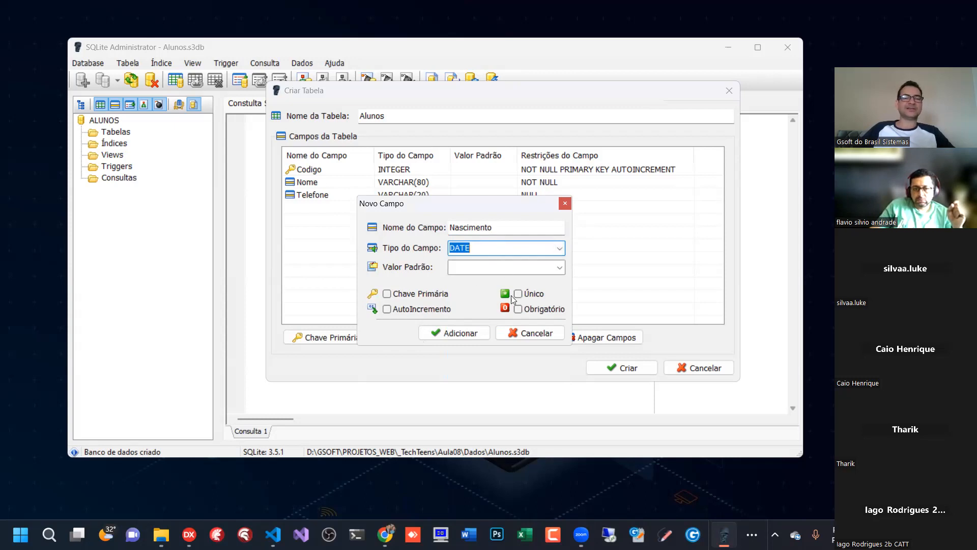
pyautogui.click(445, 334)
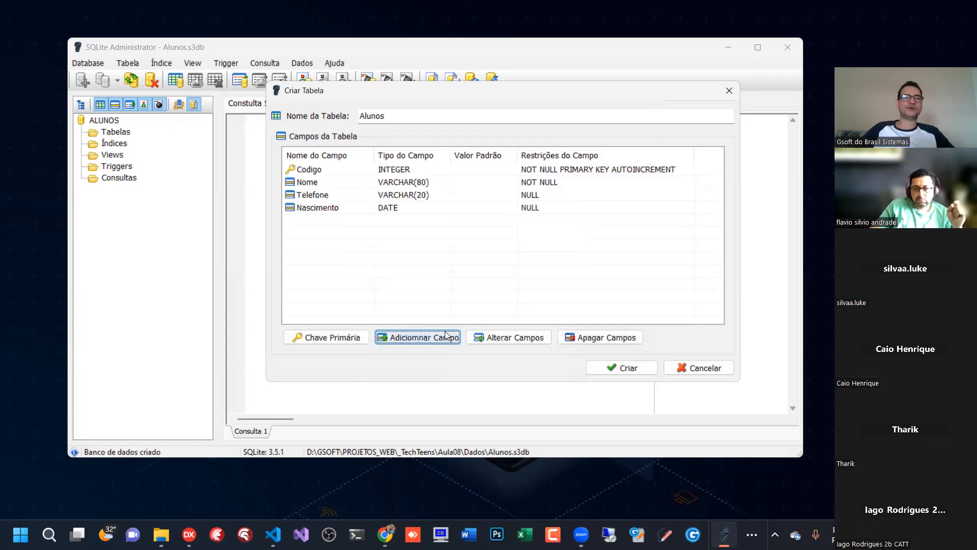
# - Compare the restrictions of the Telefone and Nascimento fields in the field list
pyautogui.click(388, 209)
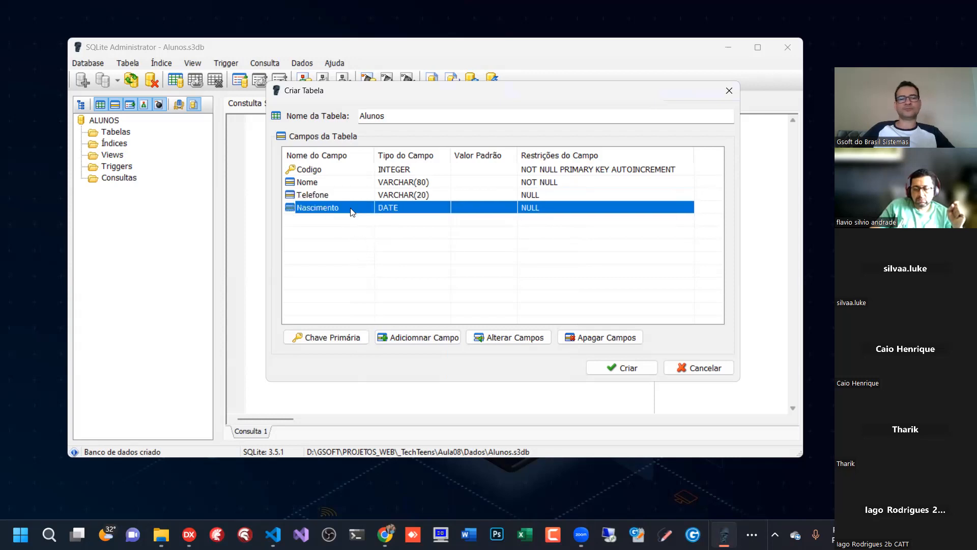
pyautogui.click(545, 194)
pyautogui.click(529, 206)
pyautogui.click(532, 195)
pyautogui.click(534, 206)
pyautogui.click(533, 196)
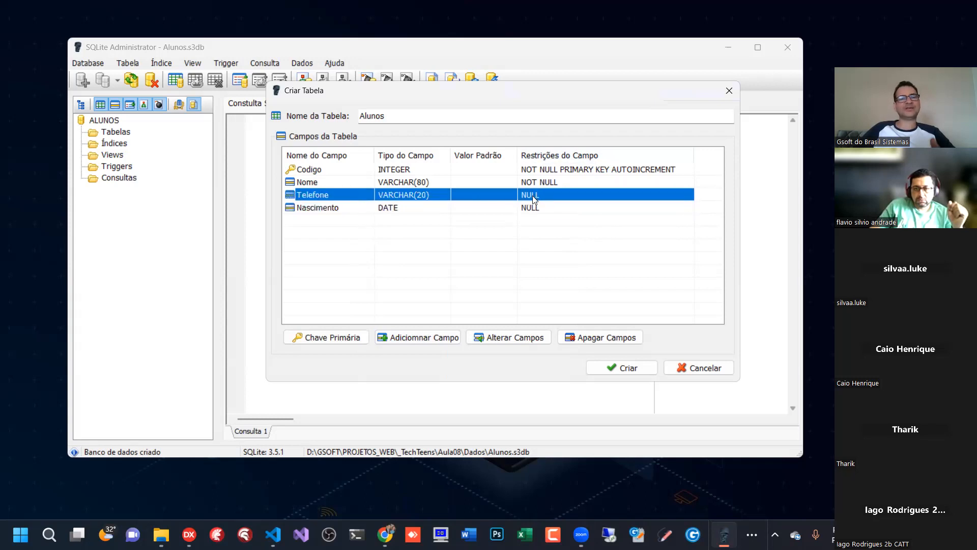
pyautogui.click(531, 205)
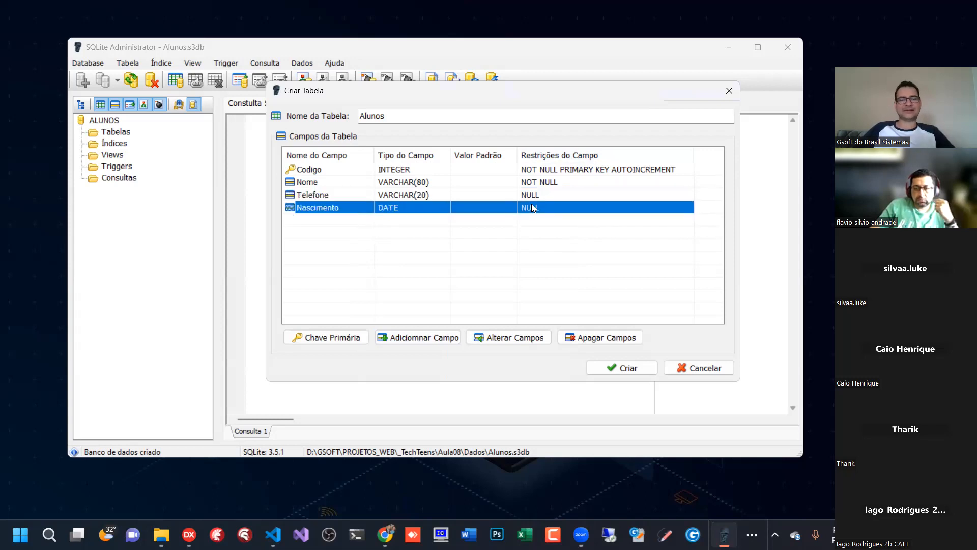
# - Add an optional field Idade of type INTEGER to the Alunos table, without a default value
pyautogui.click(427, 339)
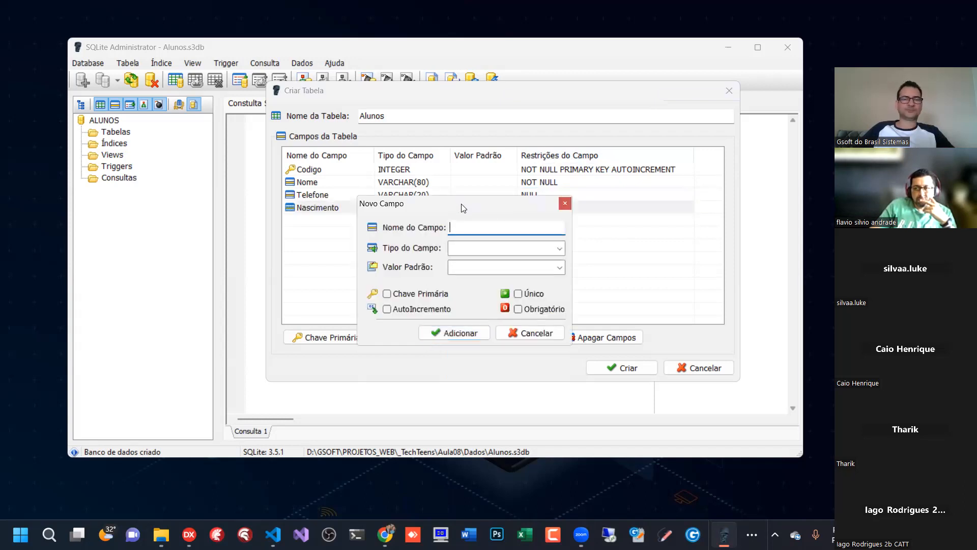
pyautogui.moveTo(461, 204); pyautogui.dragTo(453, 241)
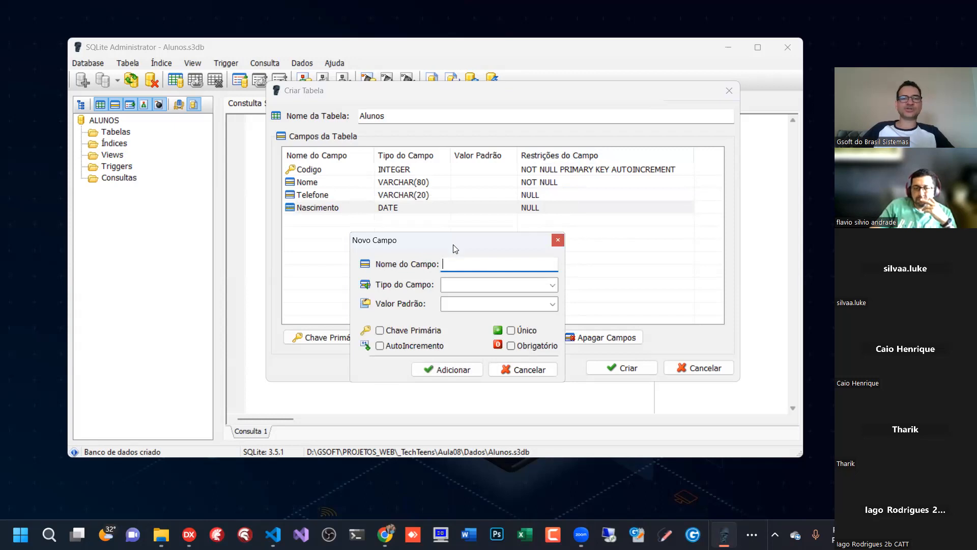
pyautogui.click(552, 285)
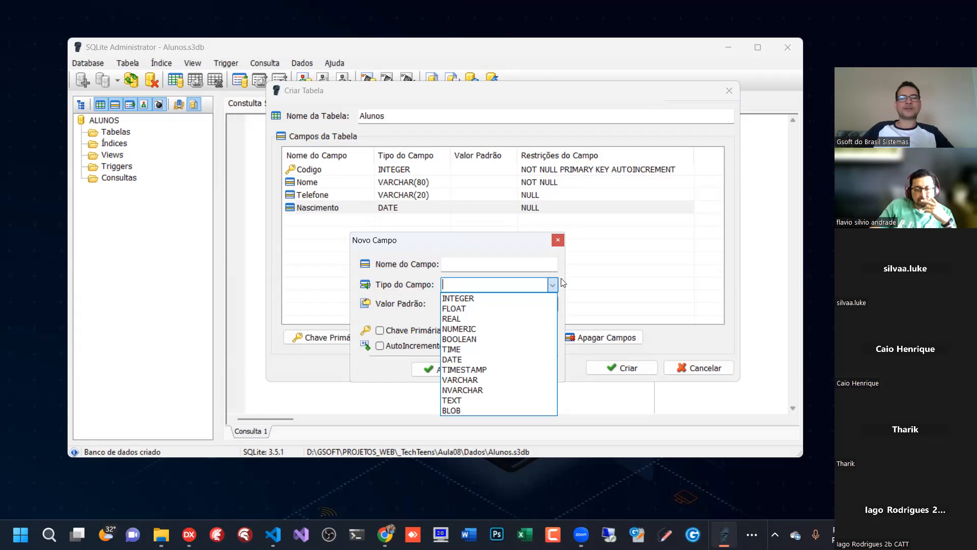
pyautogui.click(480, 264)
pyautogui.write('Idade')
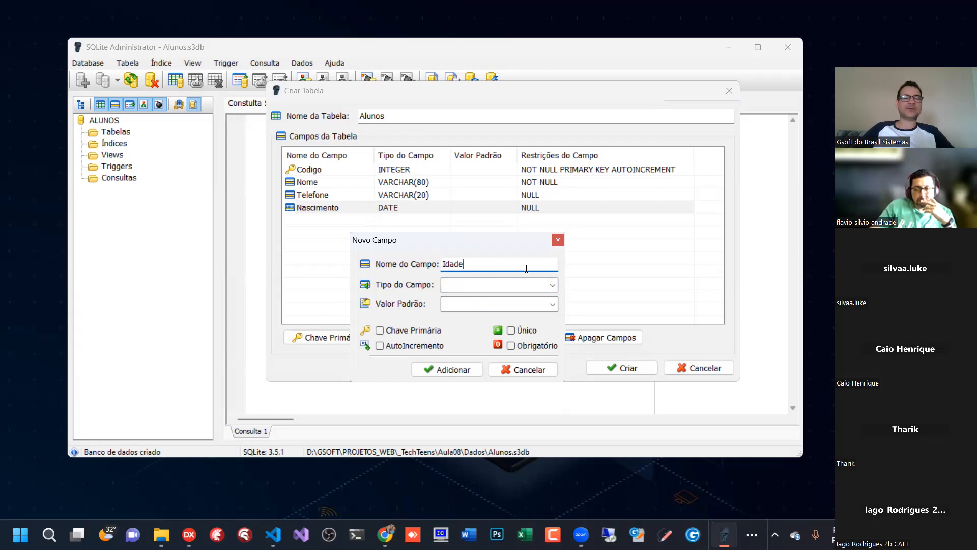
pyautogui.click(554, 286)
pyautogui.click(475, 298)
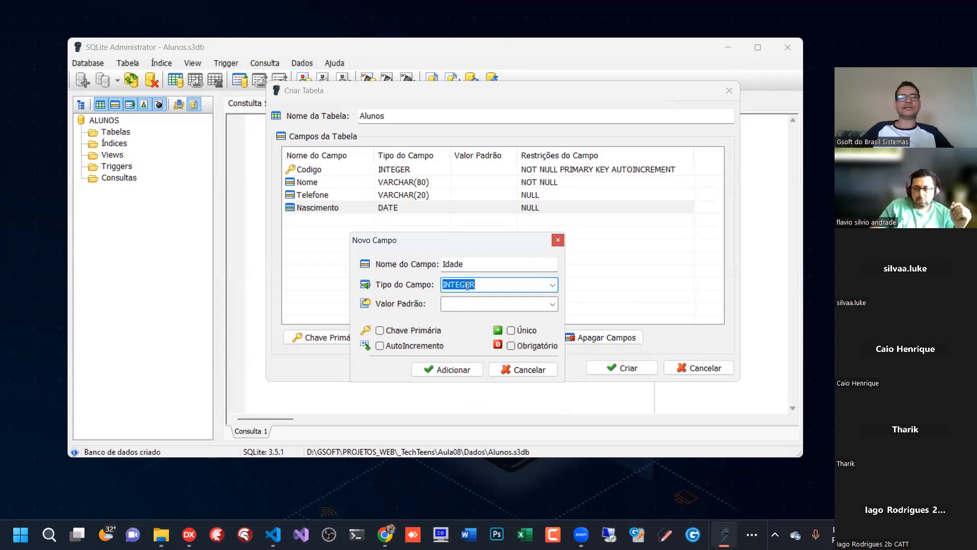
pyautogui.click(445, 369)
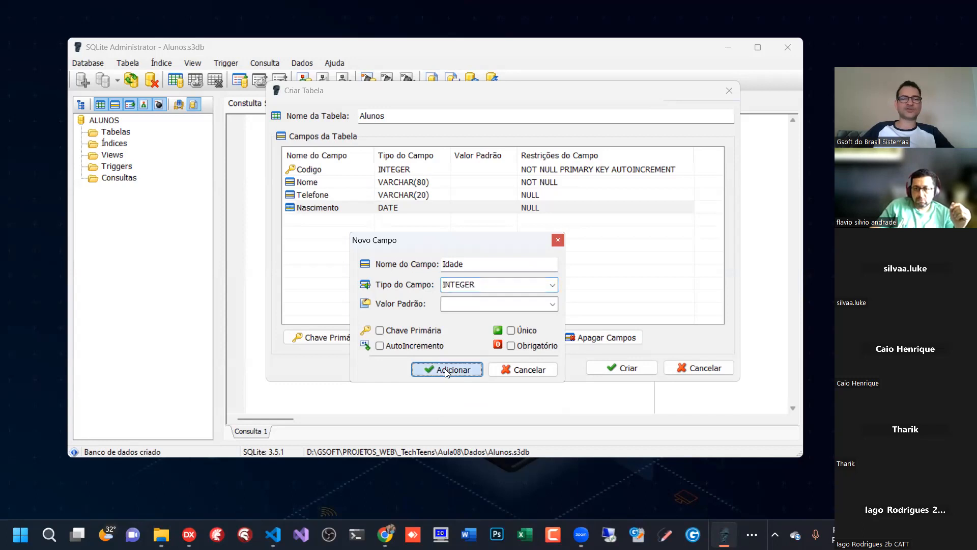
pyautogui.click(348, 221)
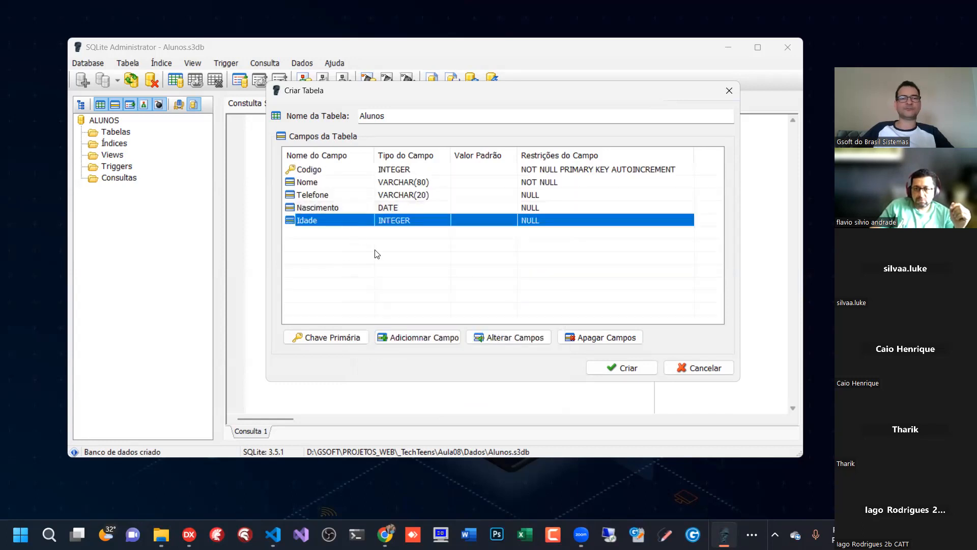
# - Add a required (Obrigatório) field Altura of type NUMERIC to the Alunos table, without a default value
pyautogui.click(427, 338)
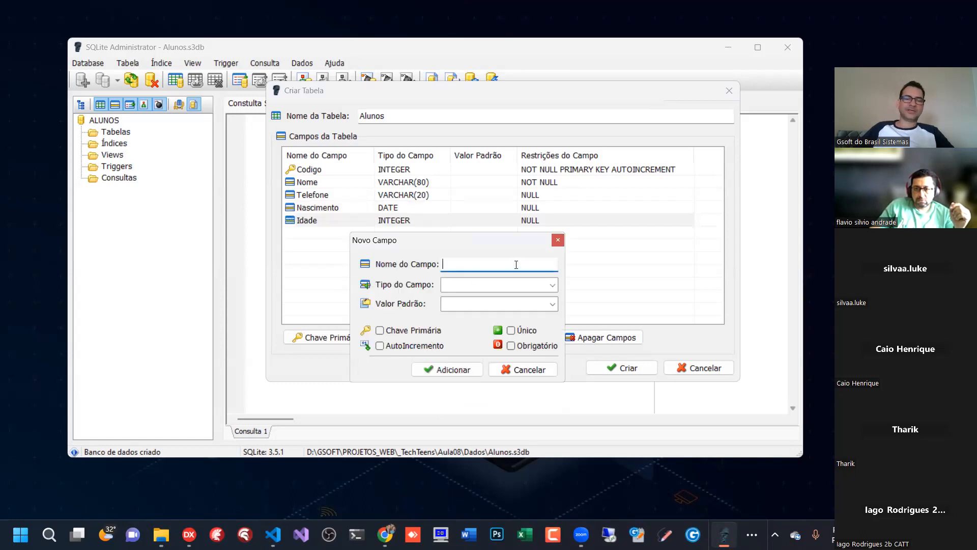
pyautogui.click(553, 284)
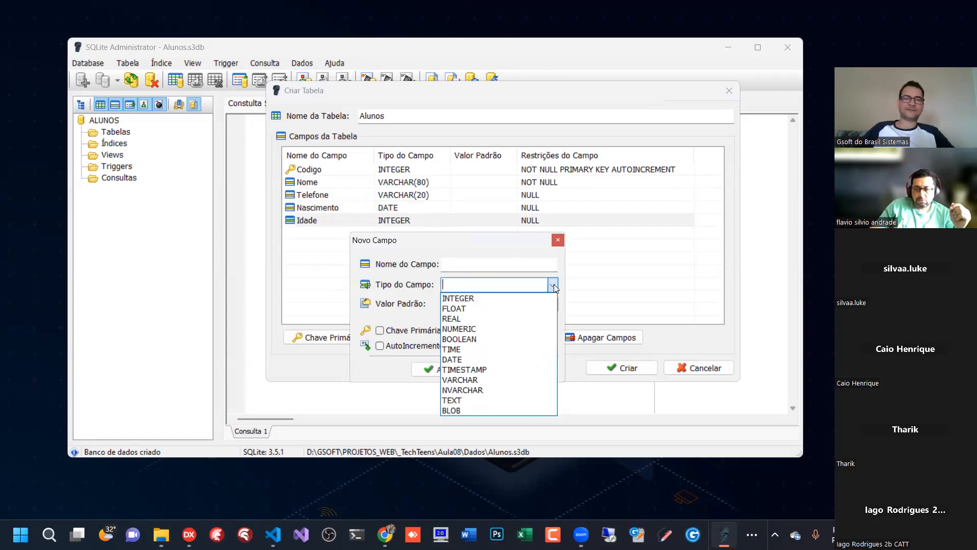
pyautogui.click(478, 307)
pyautogui.hotkey('shift', 'Tab')
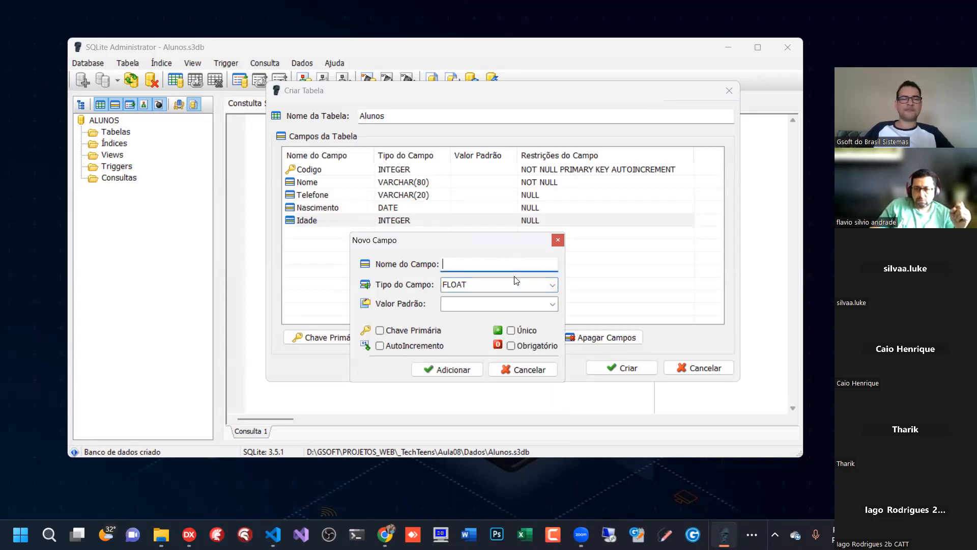
pyautogui.click(552, 286)
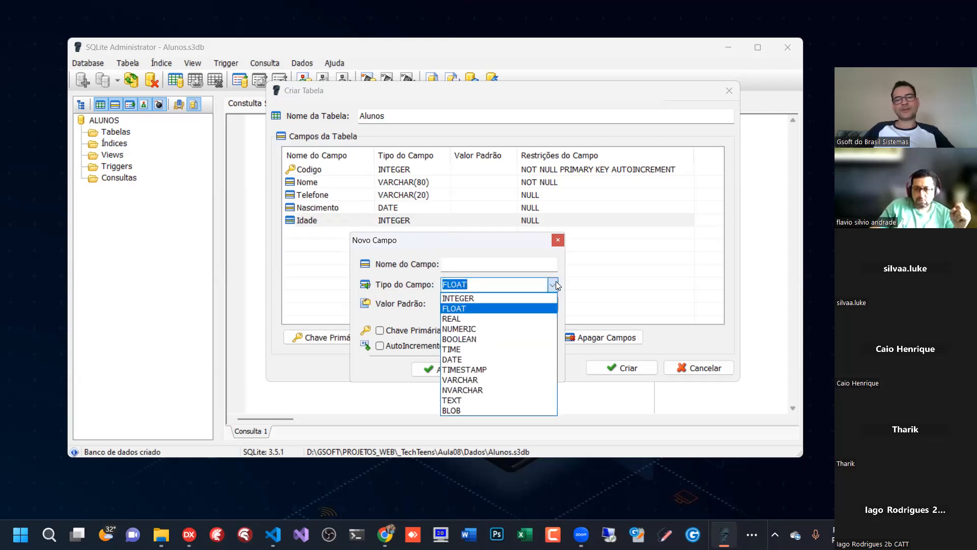
pyautogui.click(465, 328)
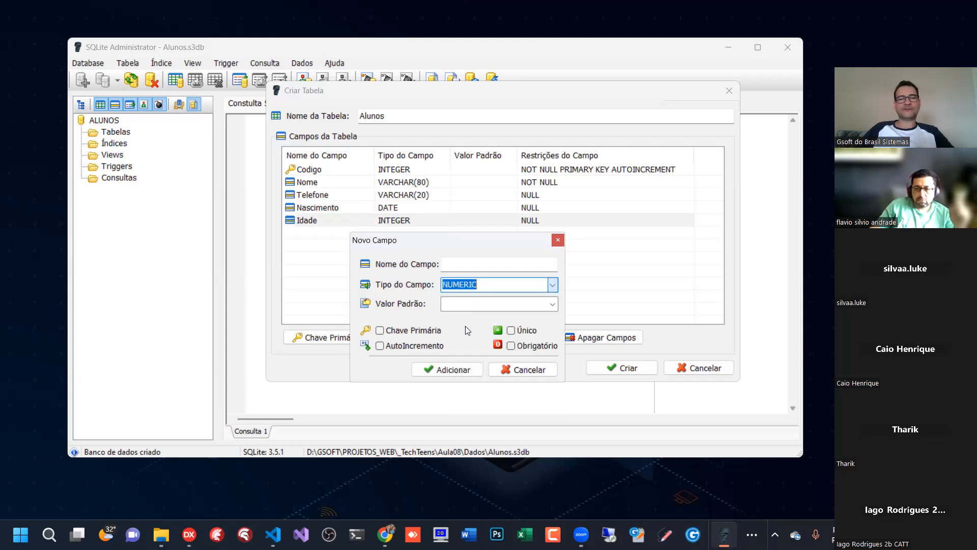
pyautogui.click(490, 263)
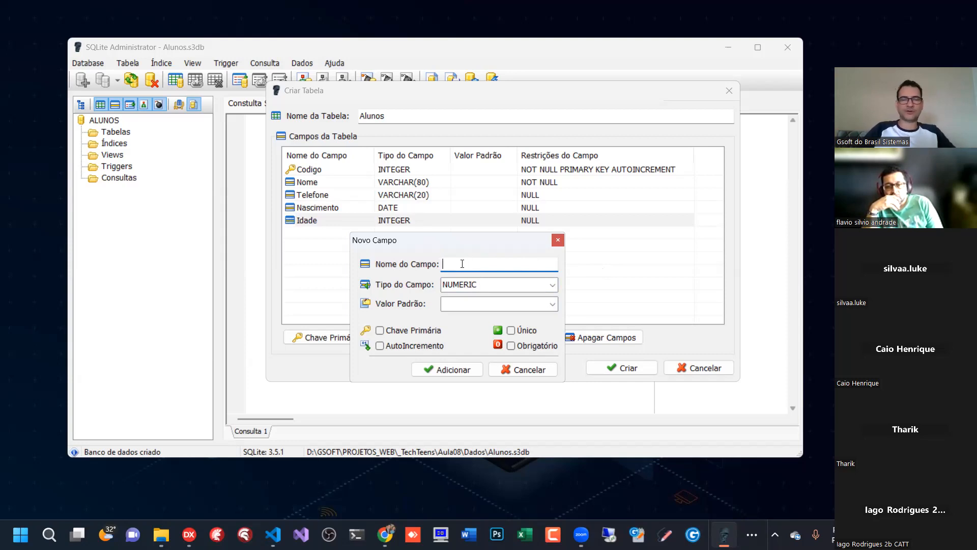
pyautogui.write('Peso')
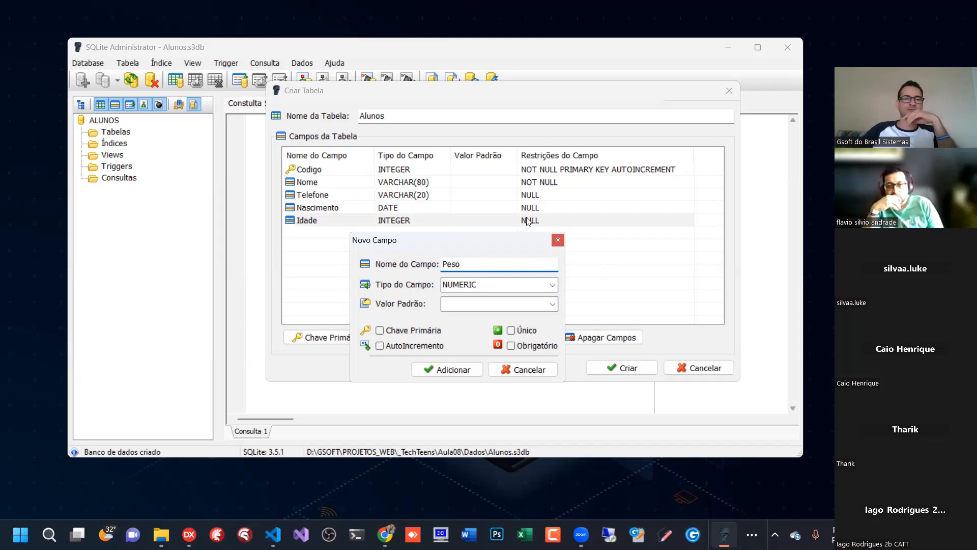
pyautogui.moveTo(476, 264); pyautogui.dragTo(396, 254)
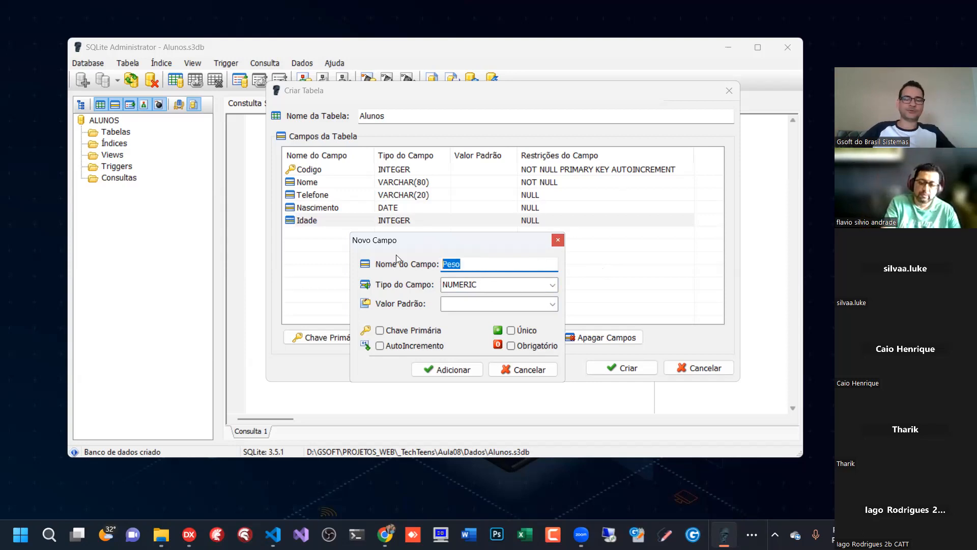
pyautogui.write('Altura')
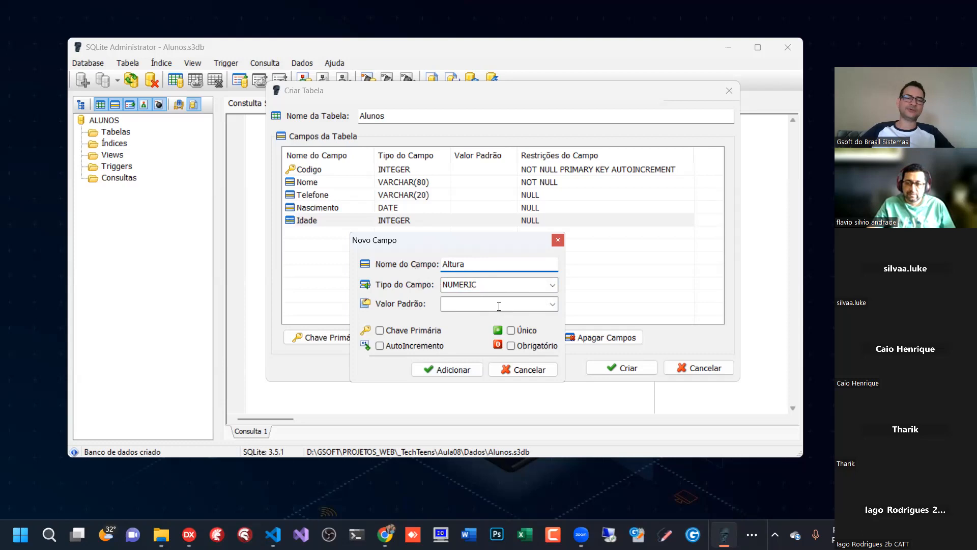
pyautogui.click(512, 346)
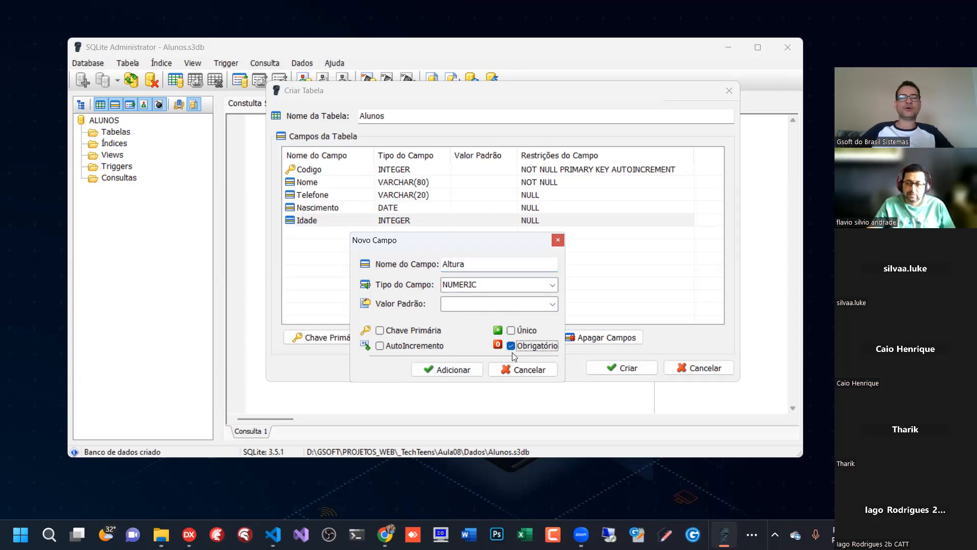
pyautogui.click(451, 368)
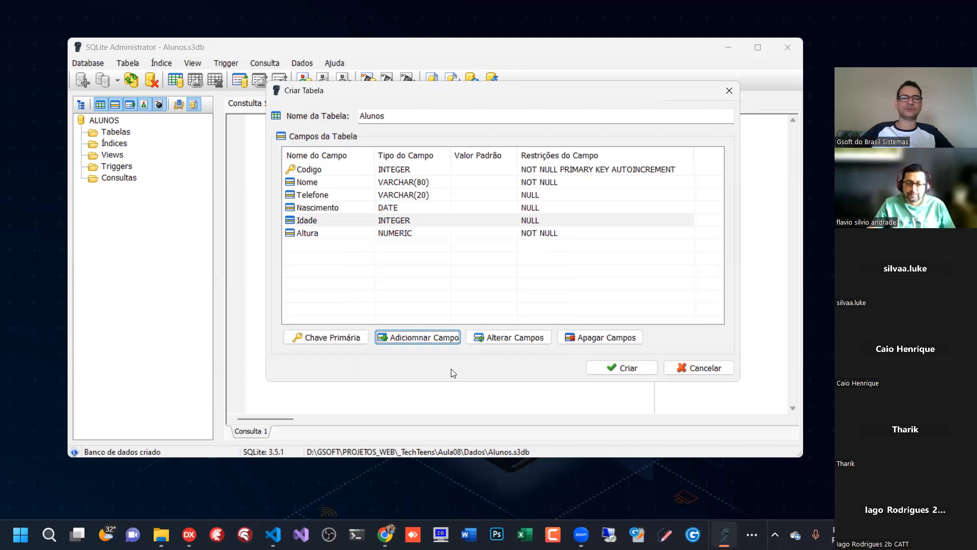
pyautogui.click(315, 234)
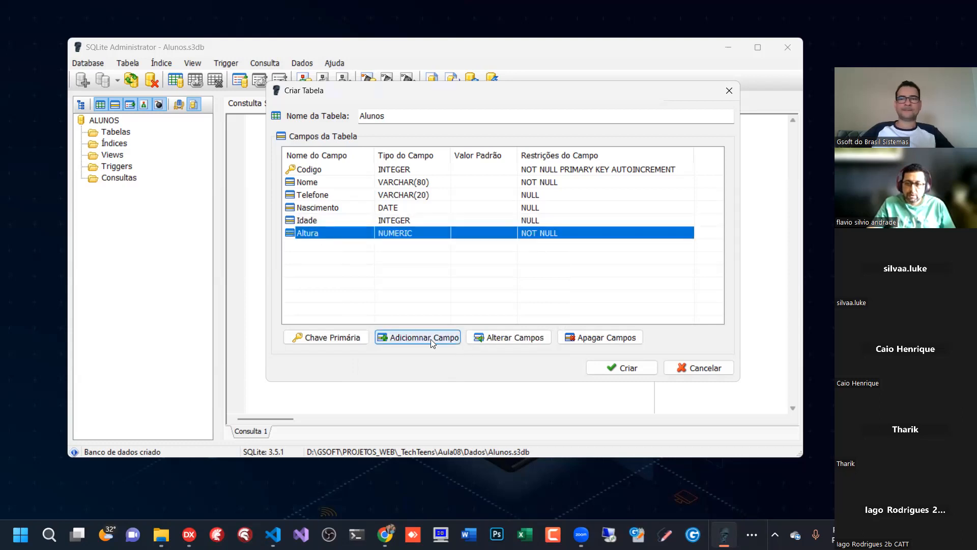
# - Open the Altura field's definition to review the available field types, and close it without applying changes
pyautogui.doubleClick(398, 235)
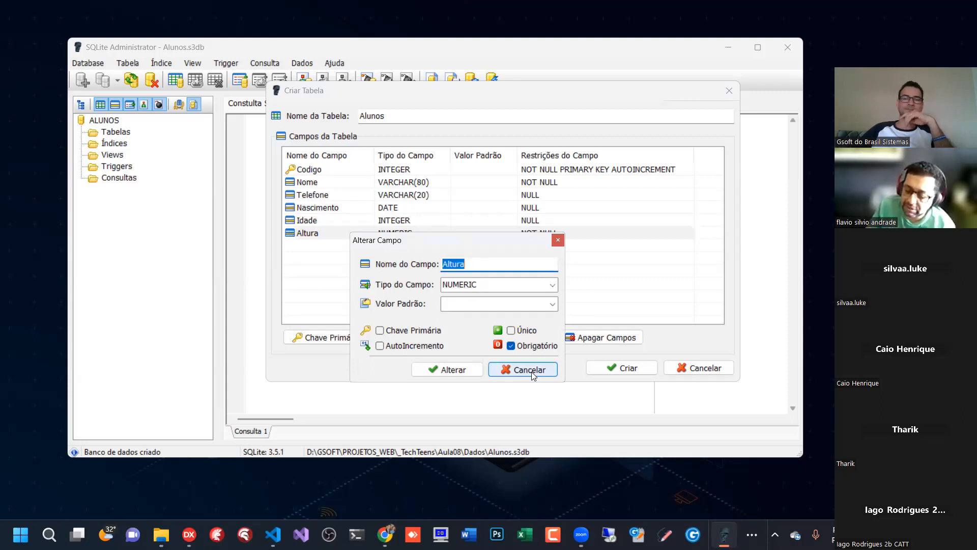
pyautogui.click(500, 290)
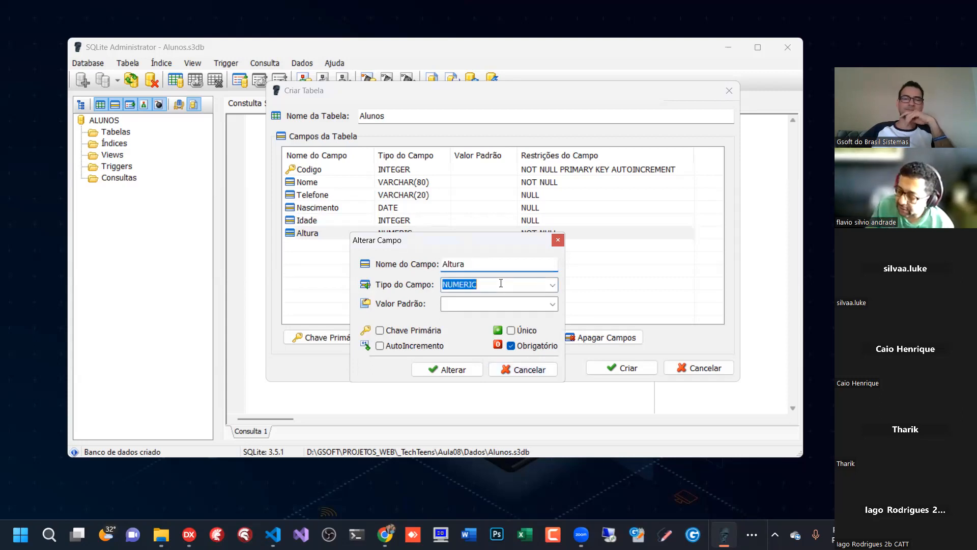
pyautogui.click(553, 286)
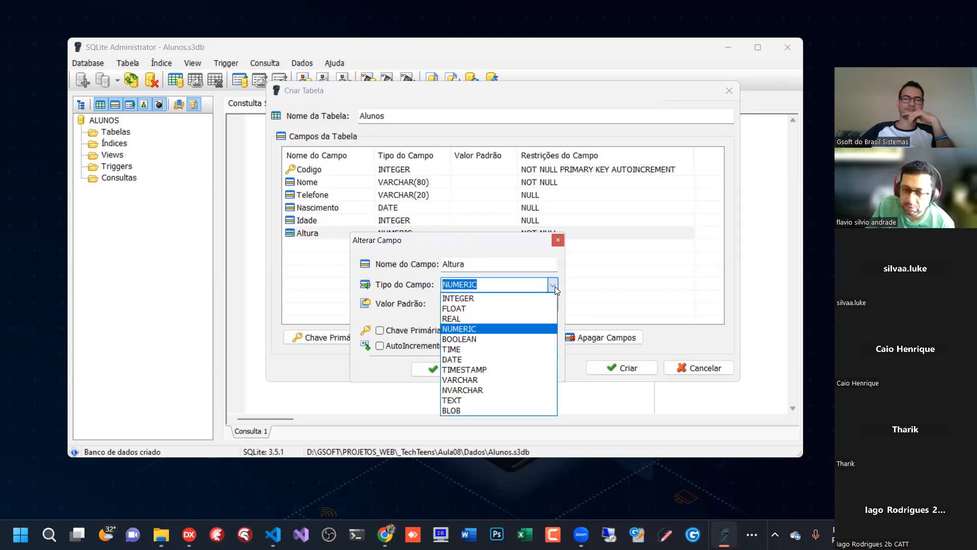
pyautogui.click(554, 286)
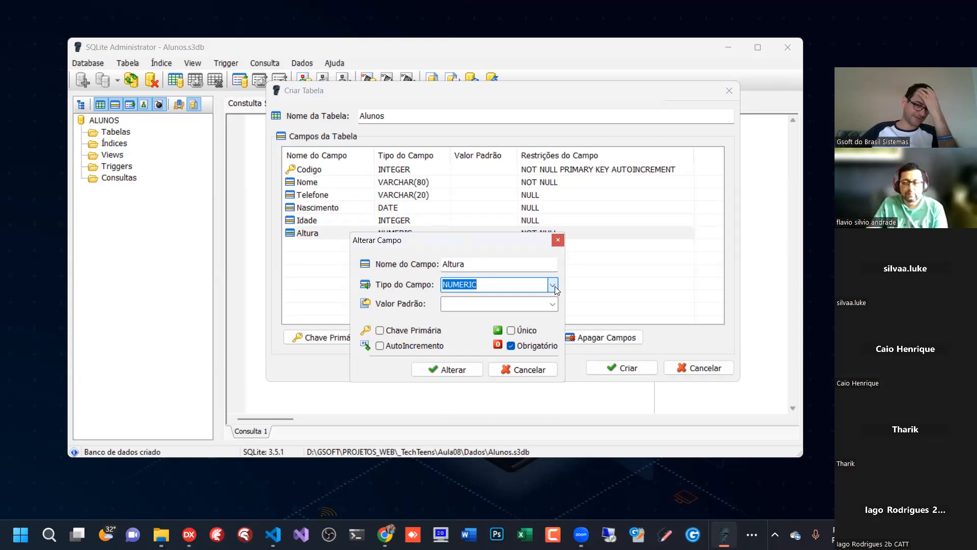
pyautogui.click(530, 371)
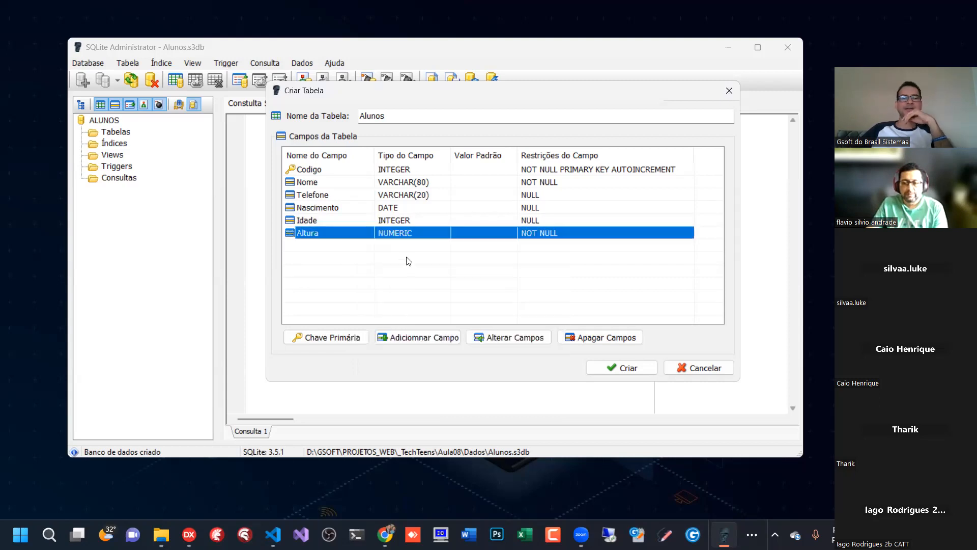
pyautogui.press('Up')
pyautogui.press('Up')
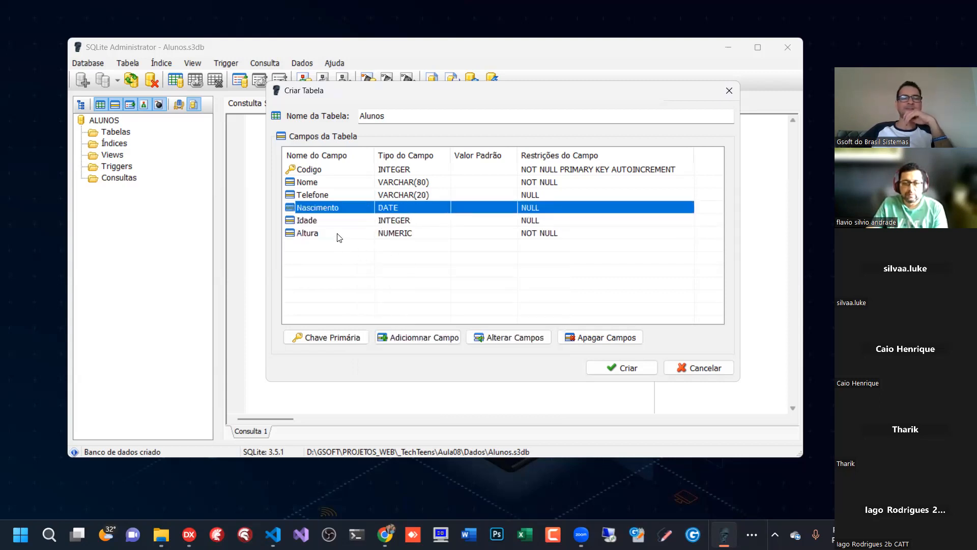
pyautogui.click(339, 237)
pyautogui.click(341, 258)
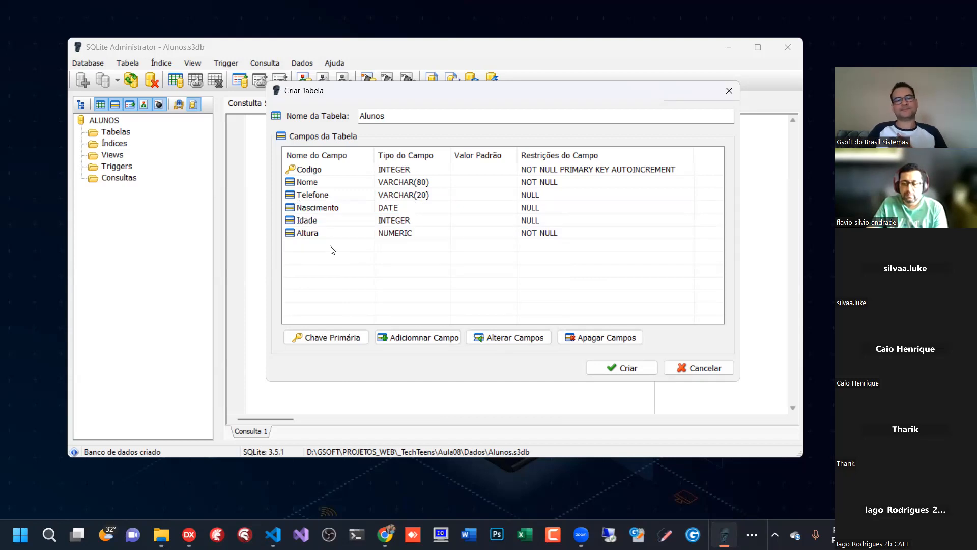
# - Compare the field types of Idade and Altura in the Alunos field list
pyautogui.click(381, 236)
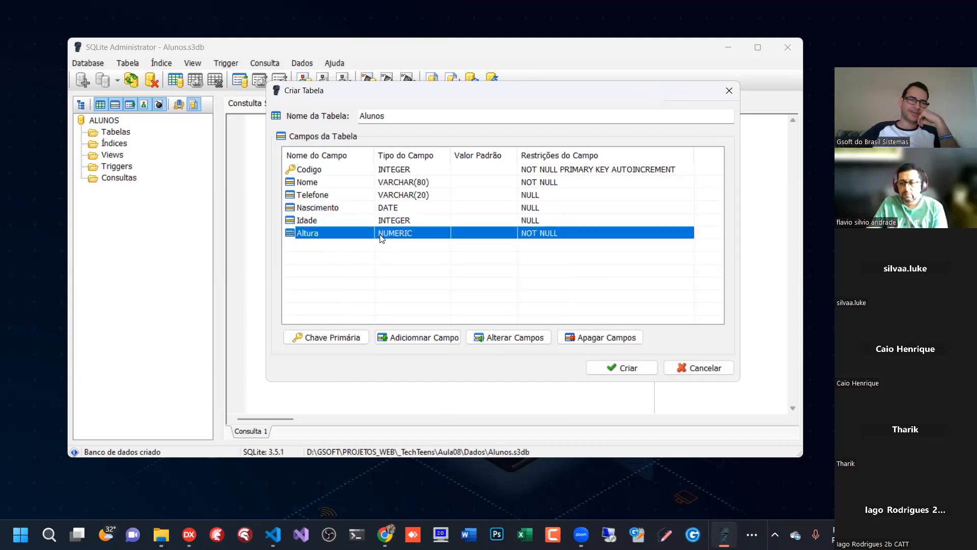
pyautogui.click(404, 224)
pyautogui.click(407, 235)
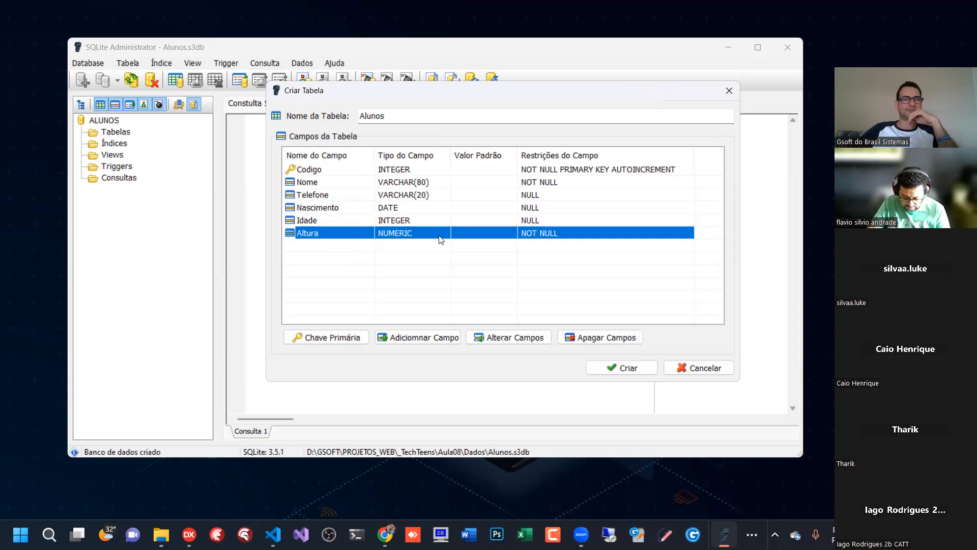
pyautogui.click(414, 223)
pyautogui.click(414, 234)
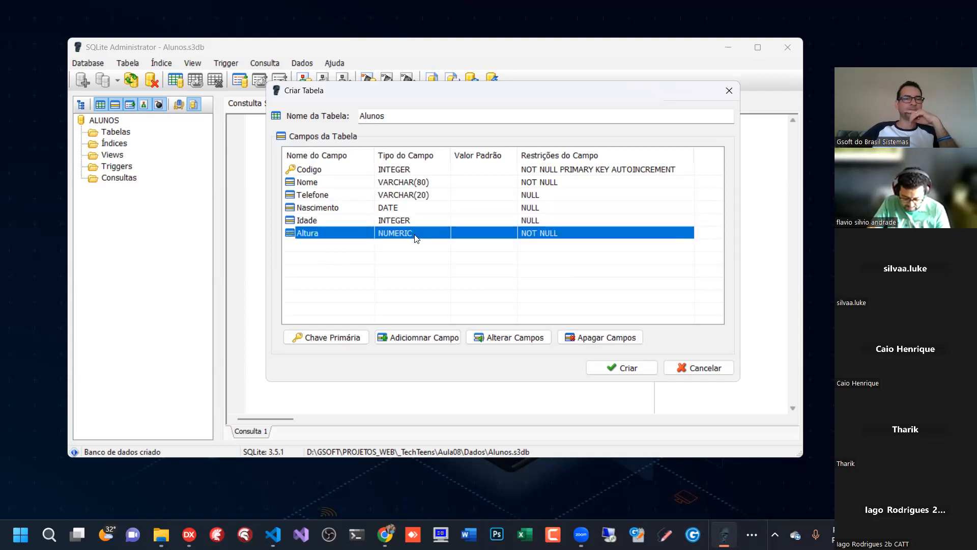
pyautogui.click(401, 221)
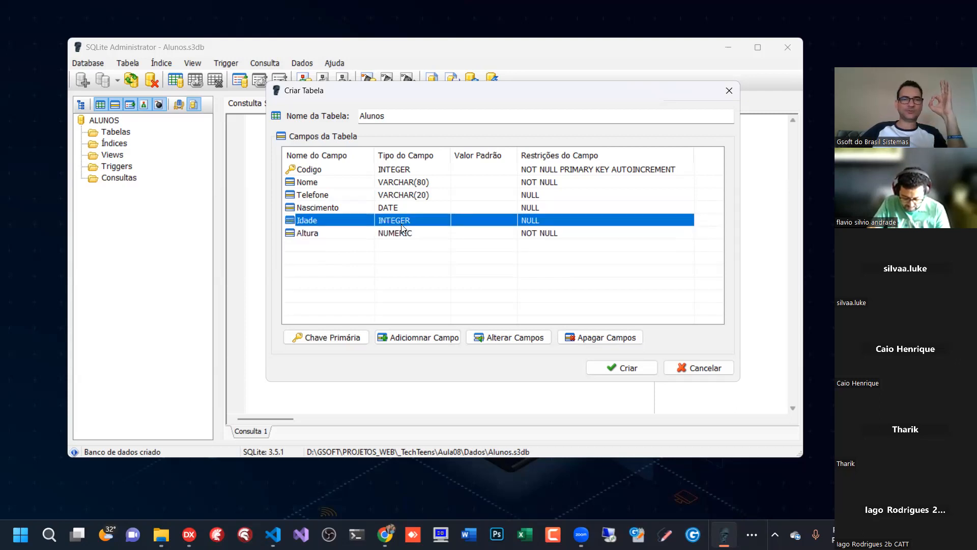
# - Review the definitions of the Idade and Altura fields, including Altura's available field types, without applying changes
pyautogui.doubleClick(402, 223)
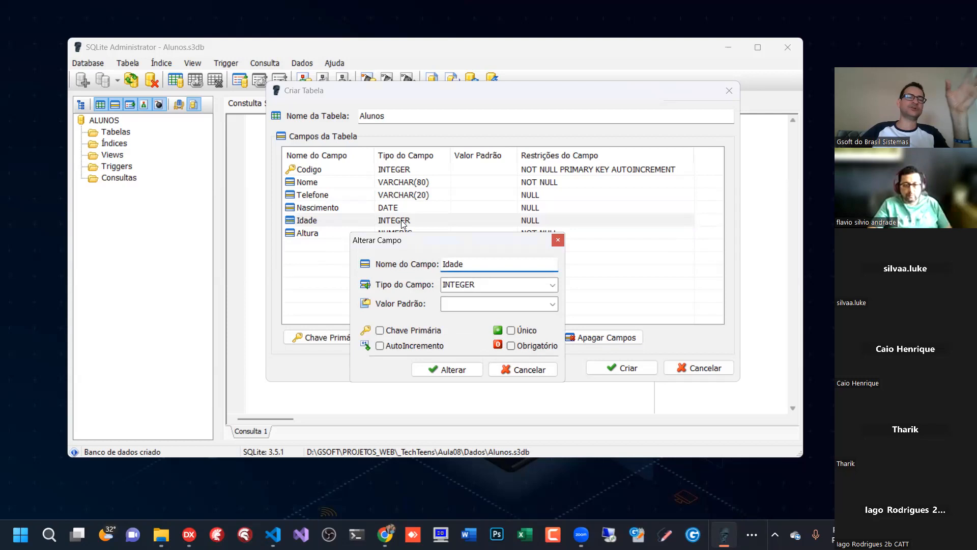
pyautogui.click(511, 370)
pyautogui.doubleClick(402, 233)
pyautogui.click(553, 286)
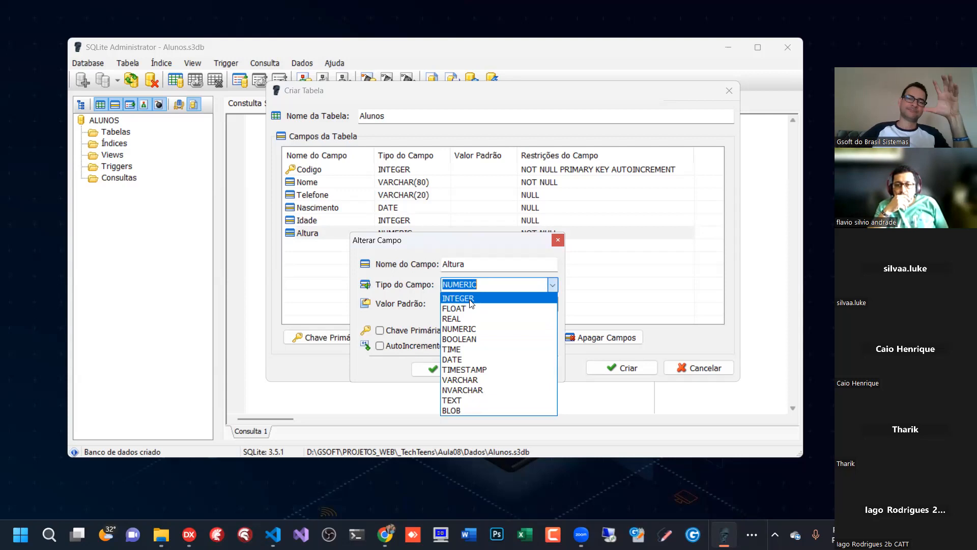
pyautogui.click(529, 244)
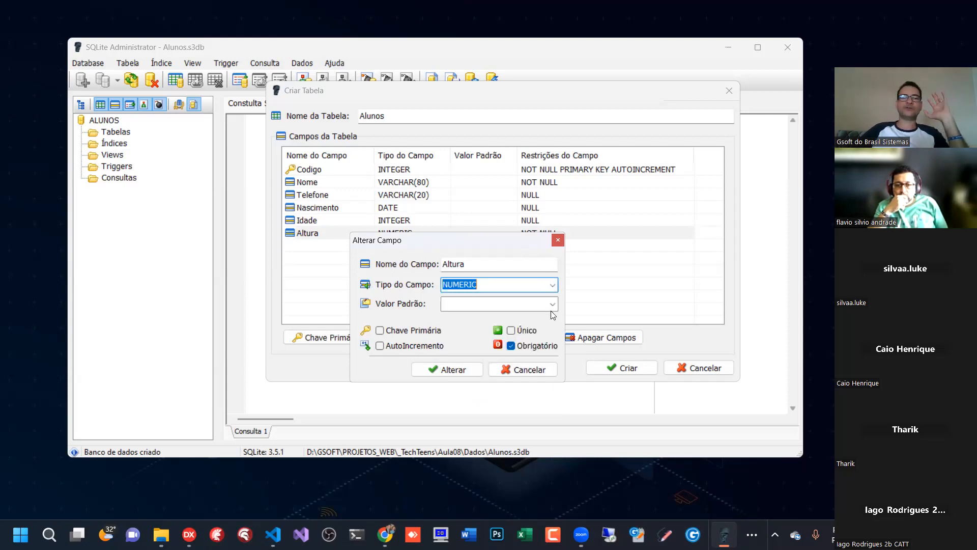
pyautogui.click(524, 370)
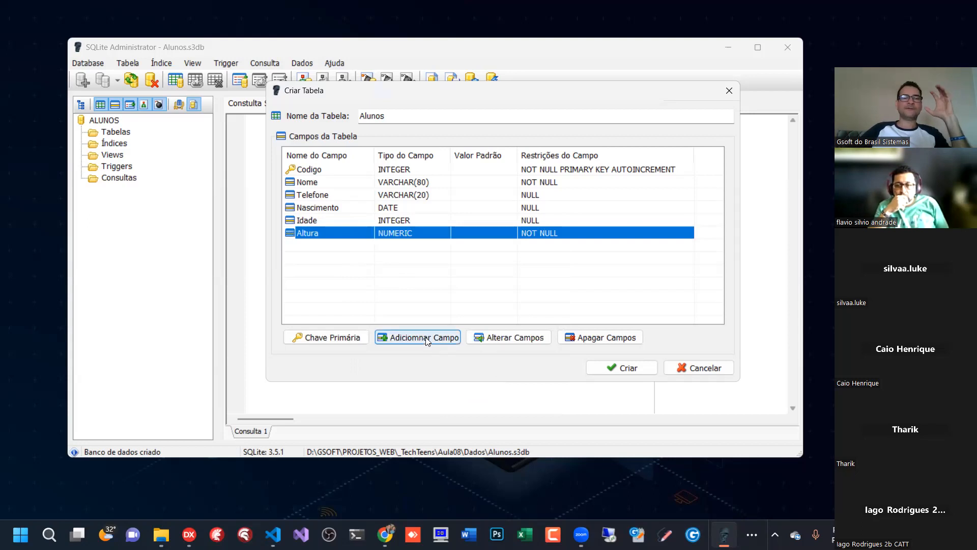
pyautogui.click(400, 207)
pyautogui.click(401, 232)
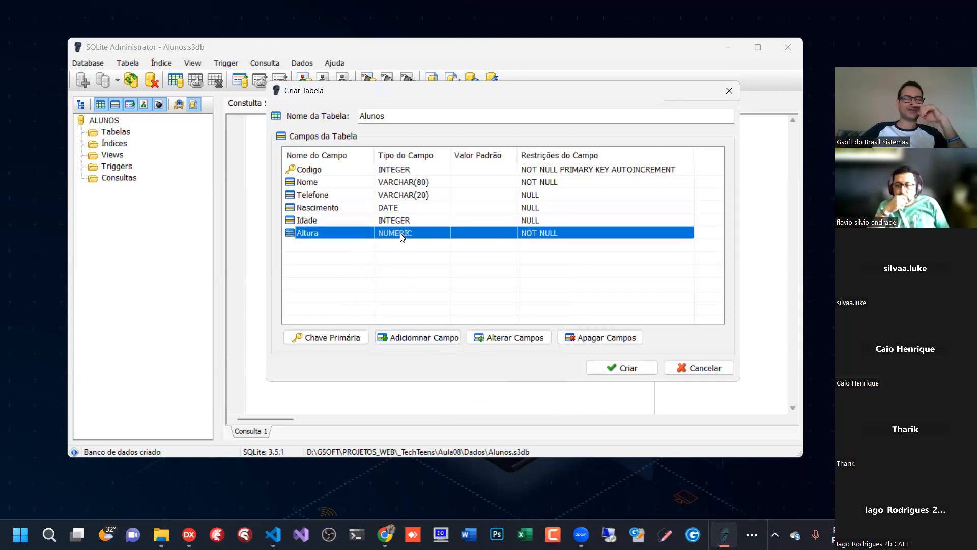
# - Try to add an optional field named Salário of type NUMERIC to the Alunos table, without a default value
pyautogui.click(426, 337)
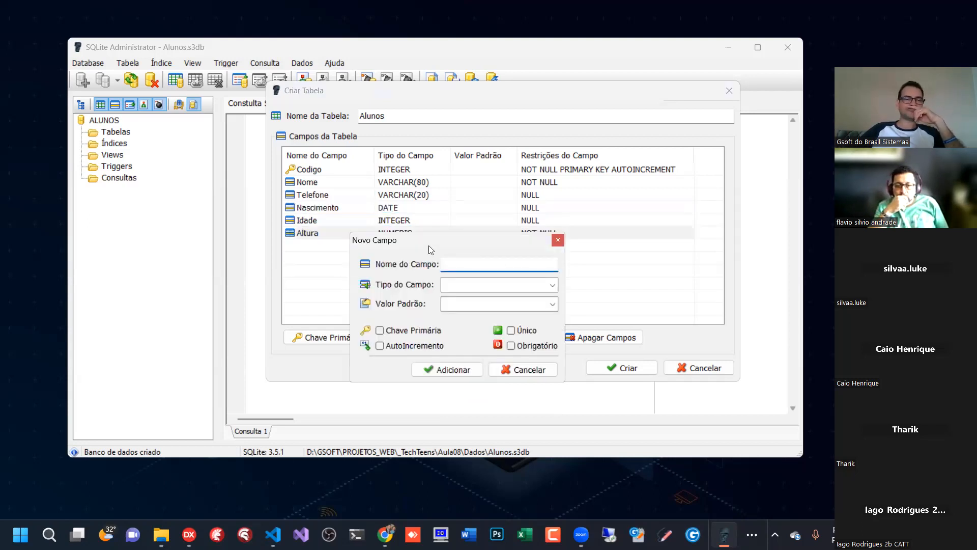
pyautogui.write('Salário')
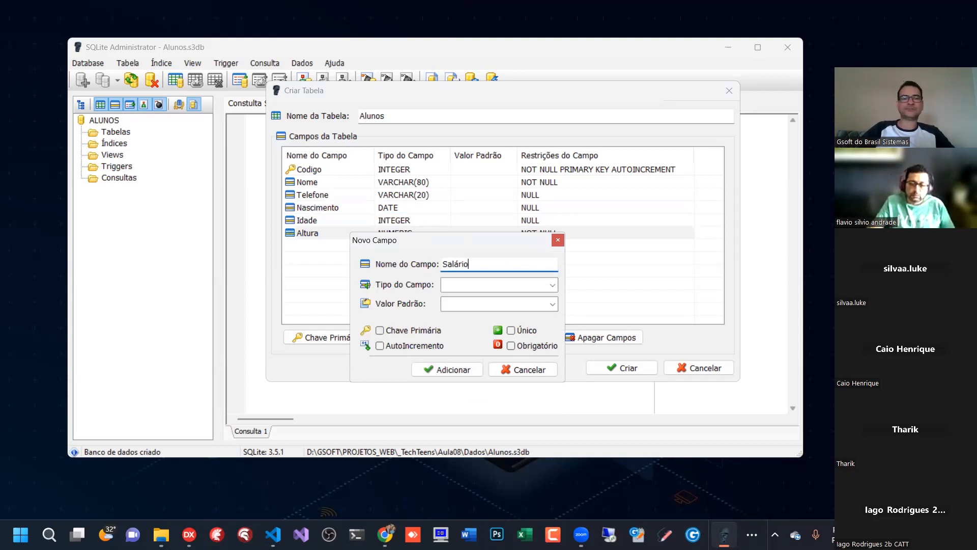
pyautogui.click(554, 286)
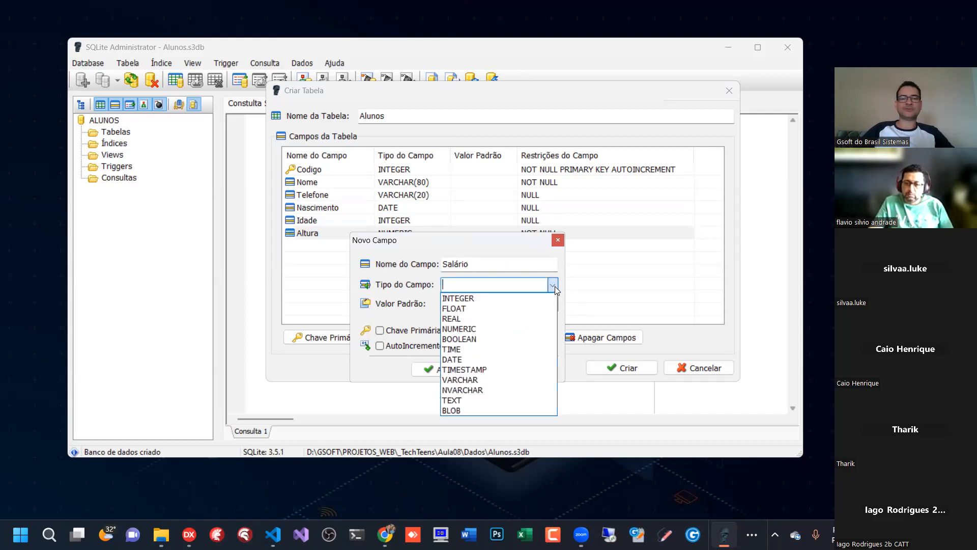
pyautogui.click(486, 328)
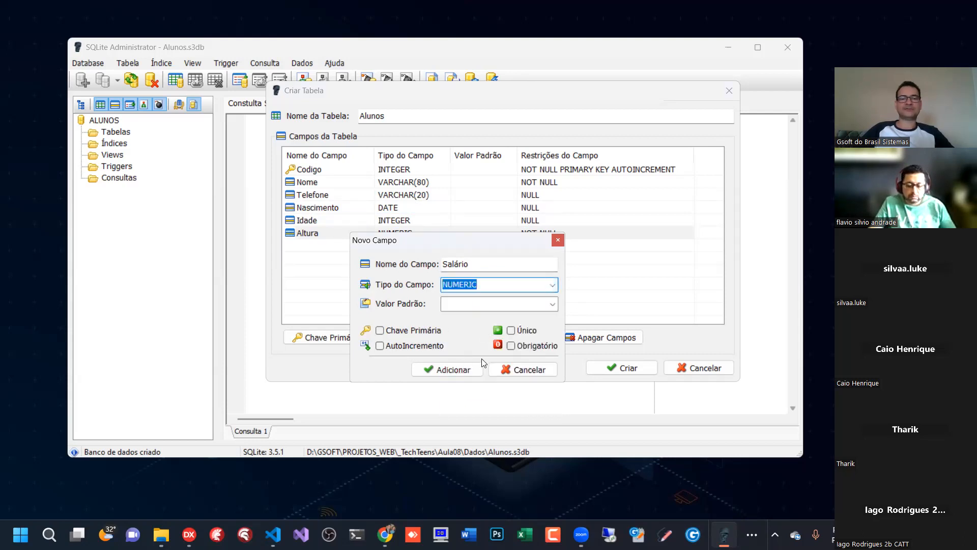
pyautogui.click(445, 370)
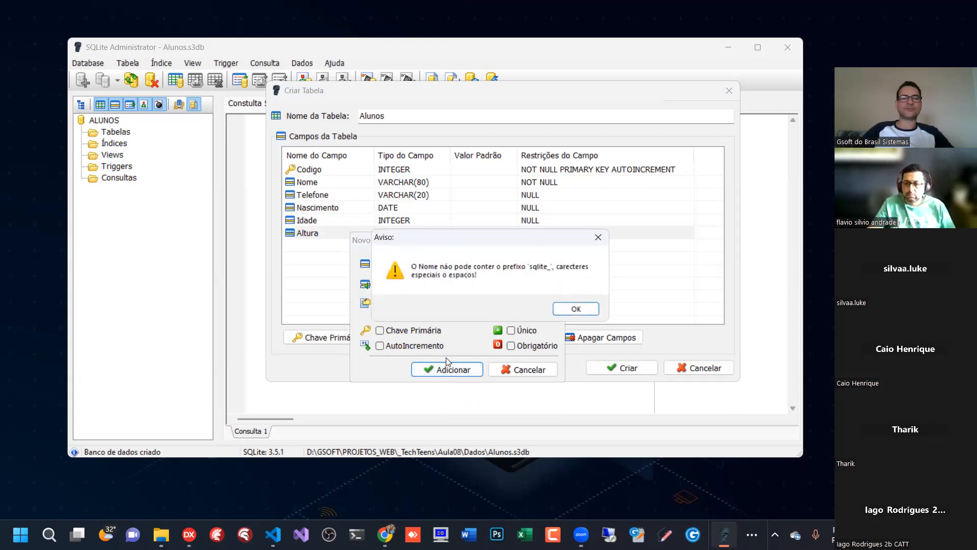
pyautogui.click(576, 309)
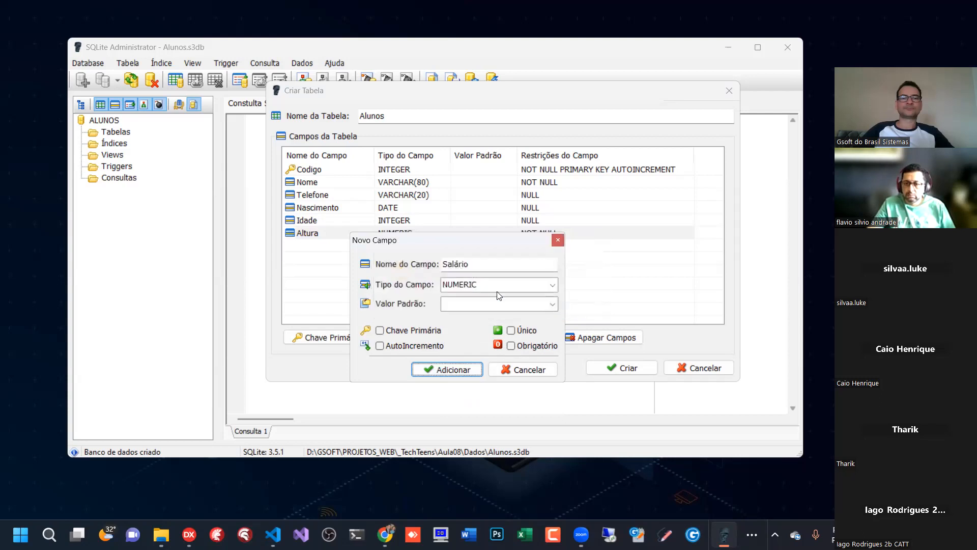
# - Correct the new field's name to Salario, without the accent, and add it to the Alunos table
pyautogui.click(498, 263)
pyautogui.press('Left')
pyautogui.press('Left')
pyautogui.press('Left')
pyautogui.press('BackSpace')
pyautogui.write('a')
pyautogui.click(442, 375)
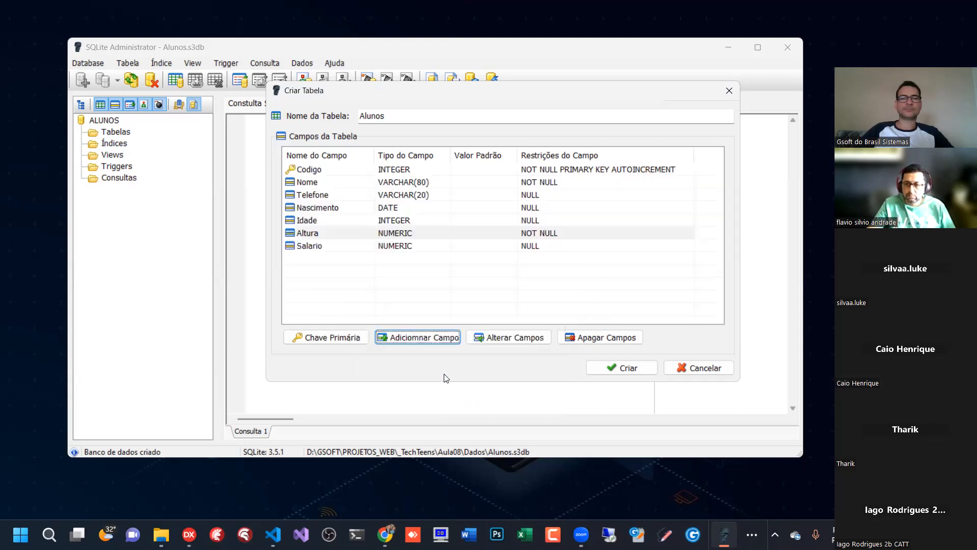
# - Start another new field for the Alunos table and name it Observacoes
pyautogui.click(347, 247)
pyautogui.click(428, 337)
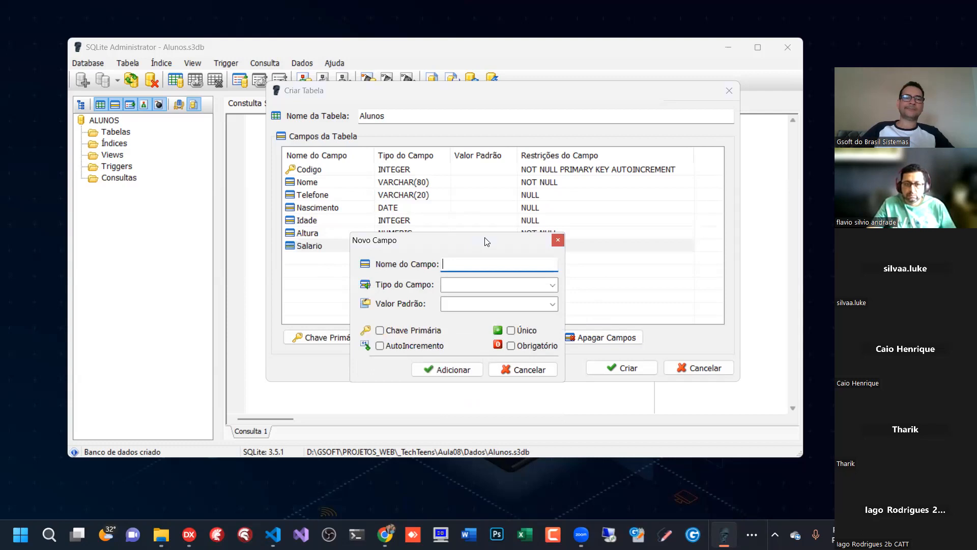
pyautogui.moveTo(486, 241); pyautogui.dragTo(493, 262)
pyautogui.click(560, 305)
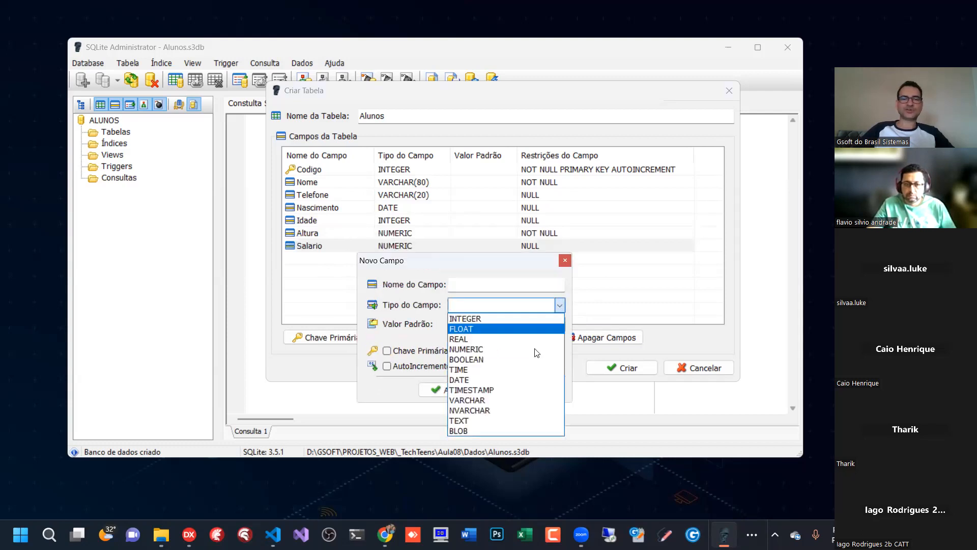
pyautogui.click(486, 284)
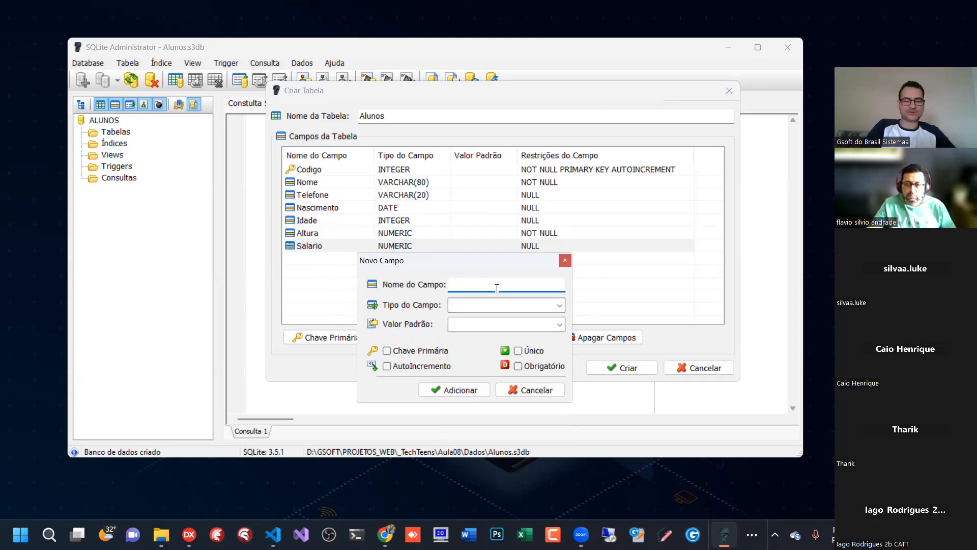
pyautogui.press('capslock')
pyautogui.write('OBSERVA')
pyautogui.press('capslock')
pyautogui.press('BackSpace')
pyautogui.press('BackSpace')
pyautogui.press('BackSpace')
pyautogui.press('BackSpace')
pyautogui.press('BackSpace')
pyautogui.press('BackSpace')
pyautogui.write('bser')
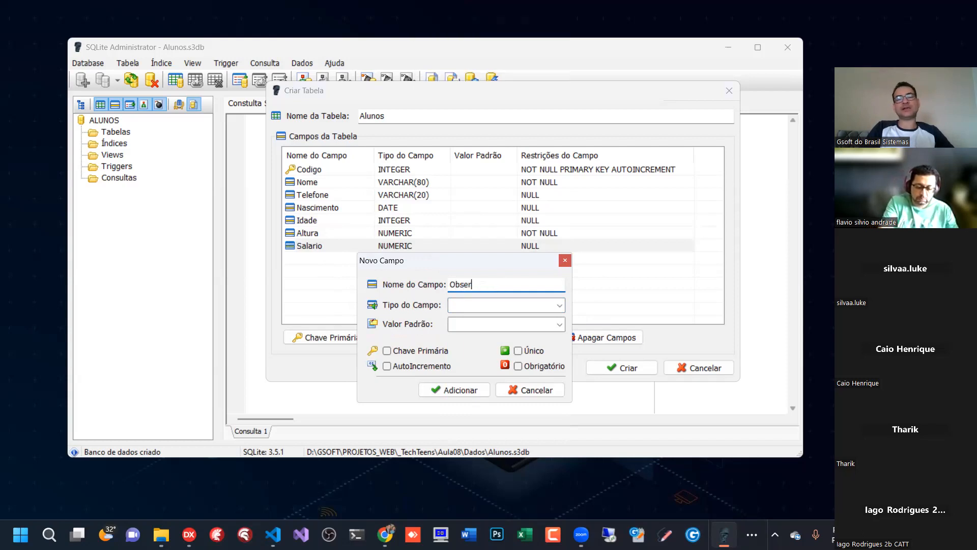
pyautogui.write('vacoes')
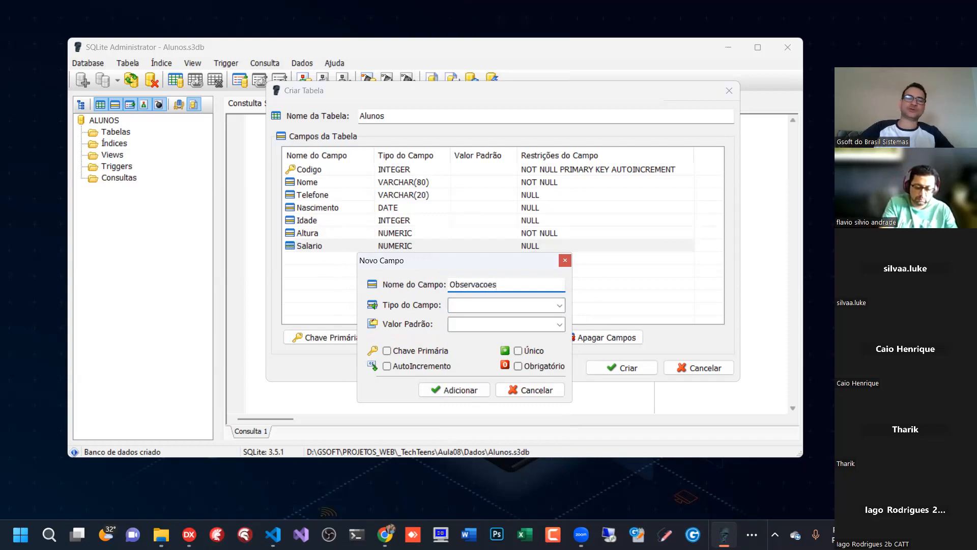
# - Set the Observacoes field's type to TEXT and add it as an optional field without a default value
pyautogui.click(560, 304)
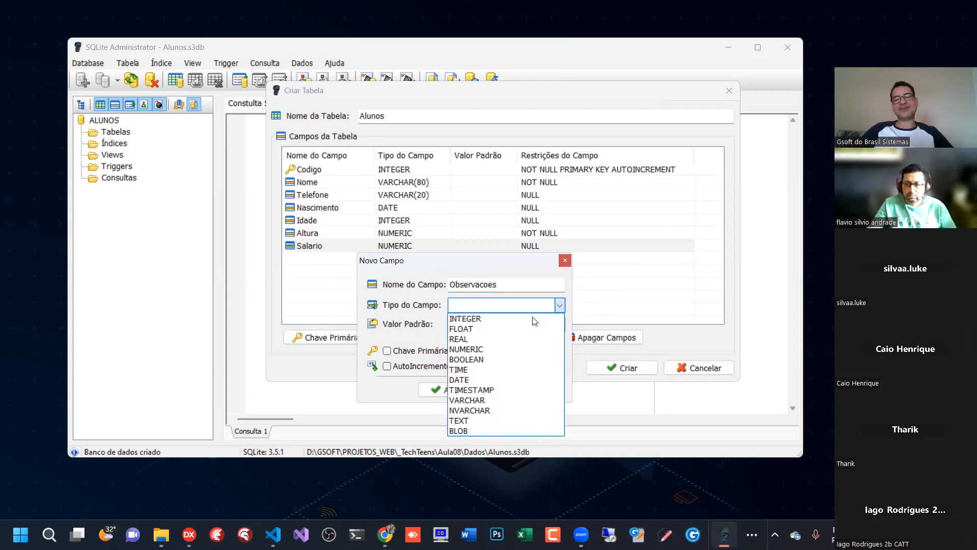
pyautogui.click(478, 401)
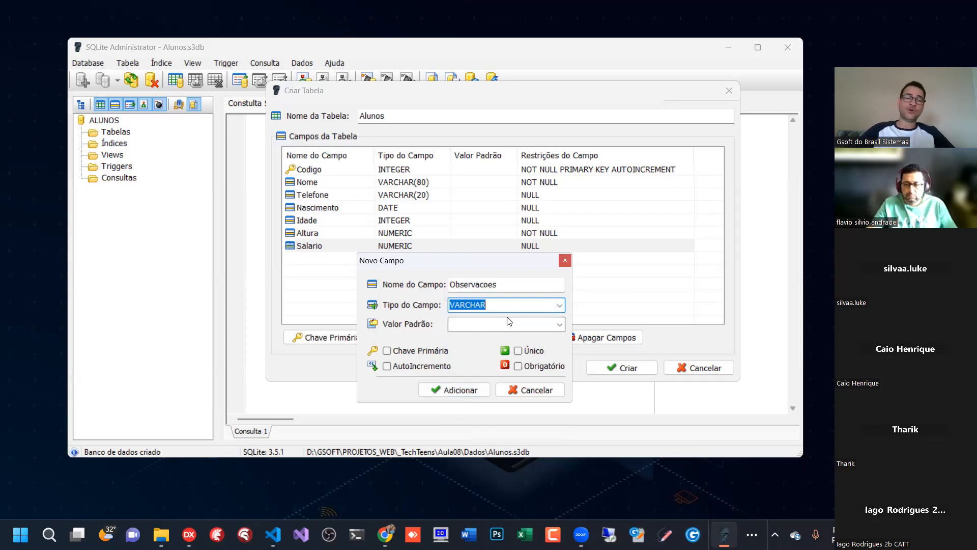
pyautogui.click(561, 305)
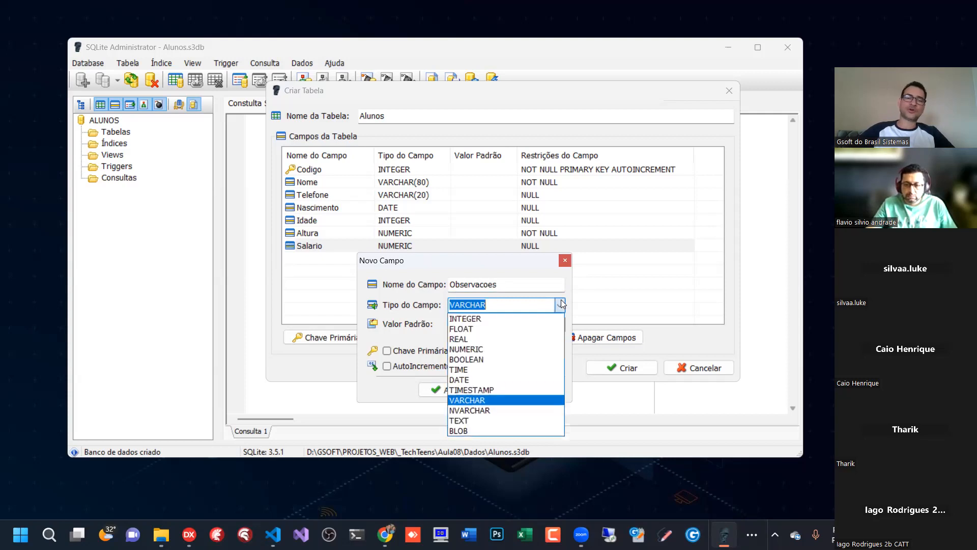
pyautogui.click(462, 421)
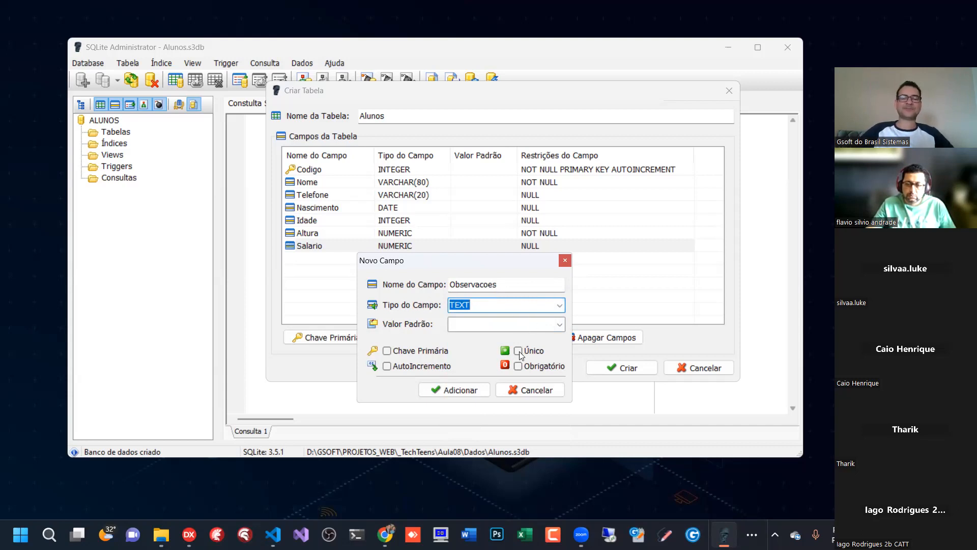
pyautogui.click(452, 390)
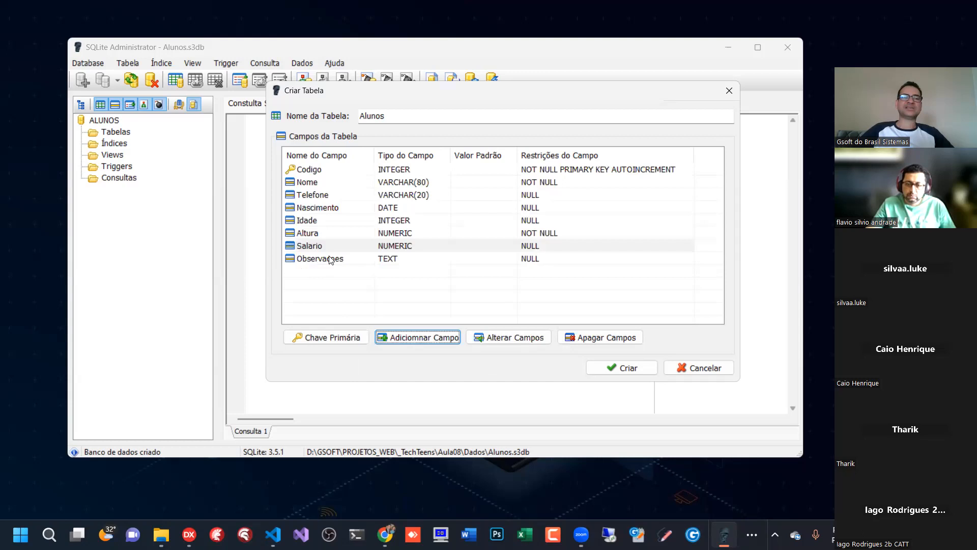
# - Compare the definitions and types of the Nome and Observacoes fields without applying changes
pyautogui.click(438, 336)
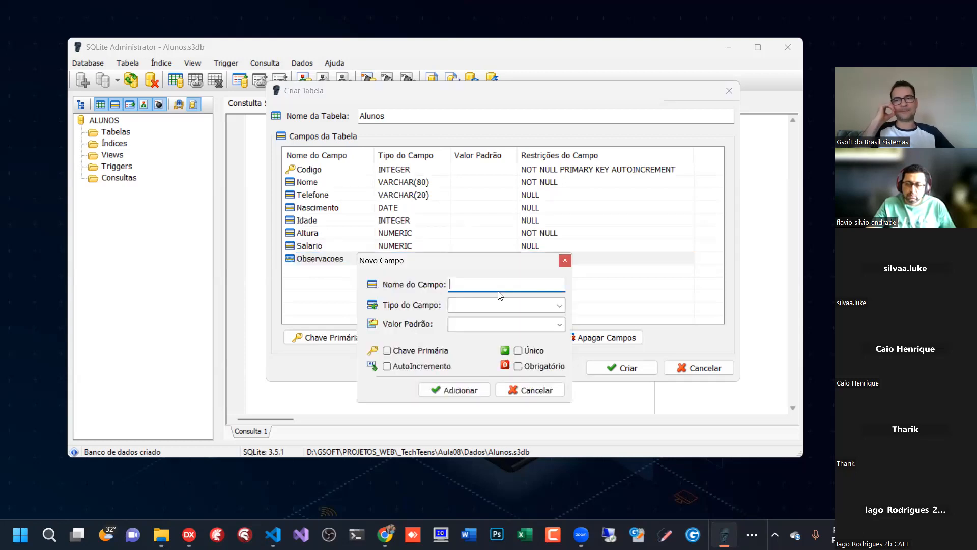
pyautogui.click(537, 390)
pyautogui.doubleClick(364, 189)
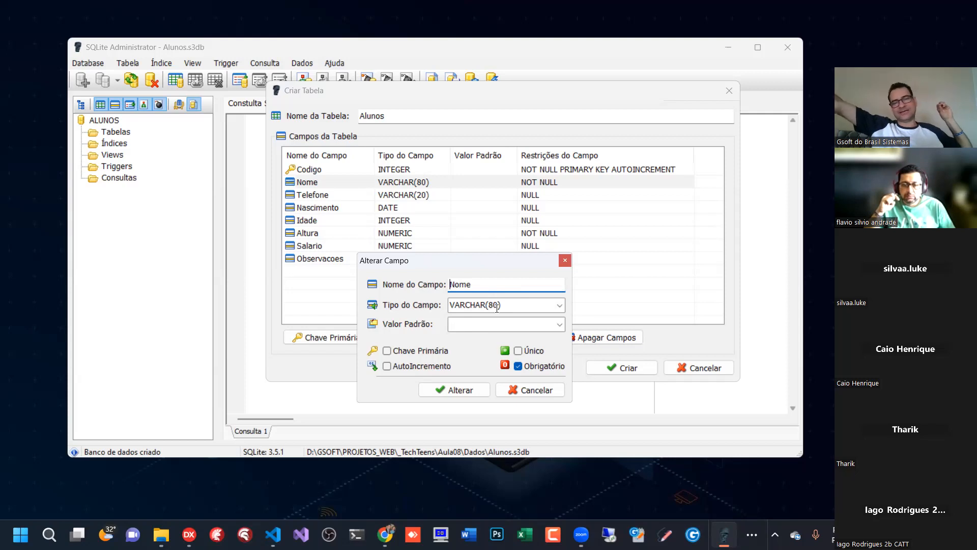
pyautogui.click(527, 390)
pyautogui.doubleClick(389, 259)
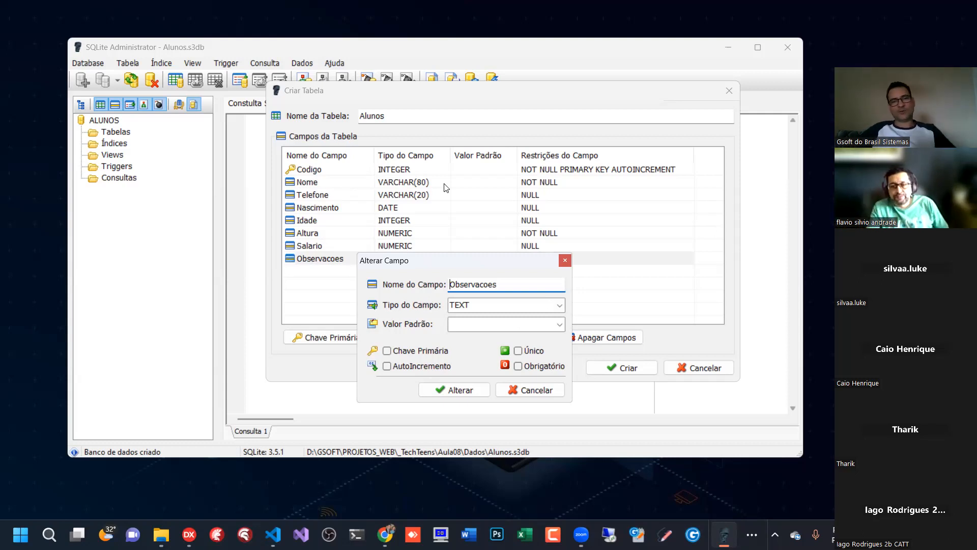
pyautogui.click(540, 389)
pyautogui.click(312, 196)
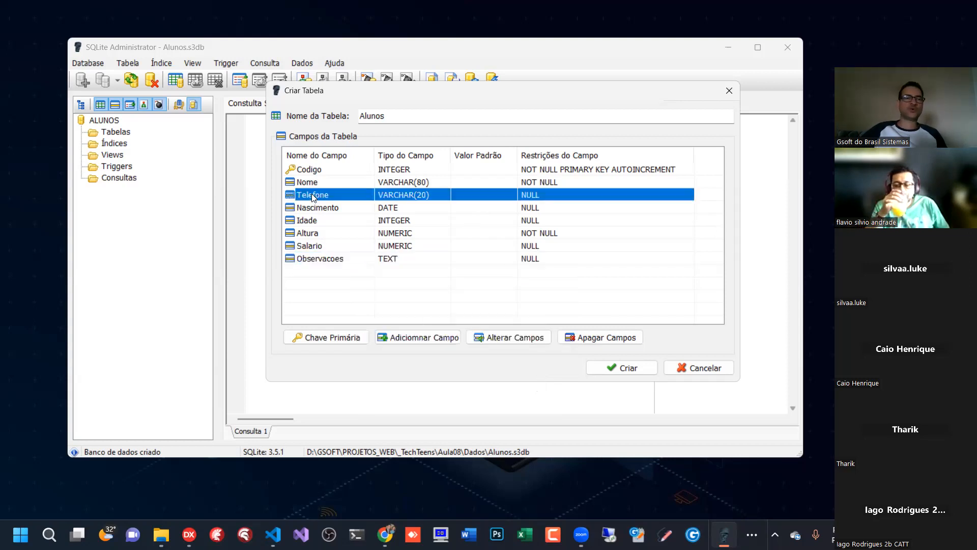
pyautogui.click(319, 183)
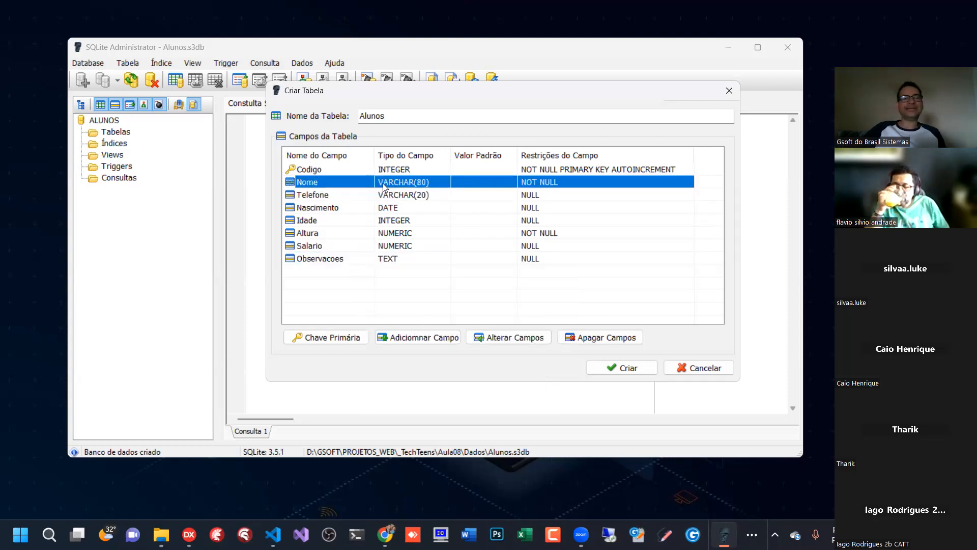
pyautogui.click(348, 260)
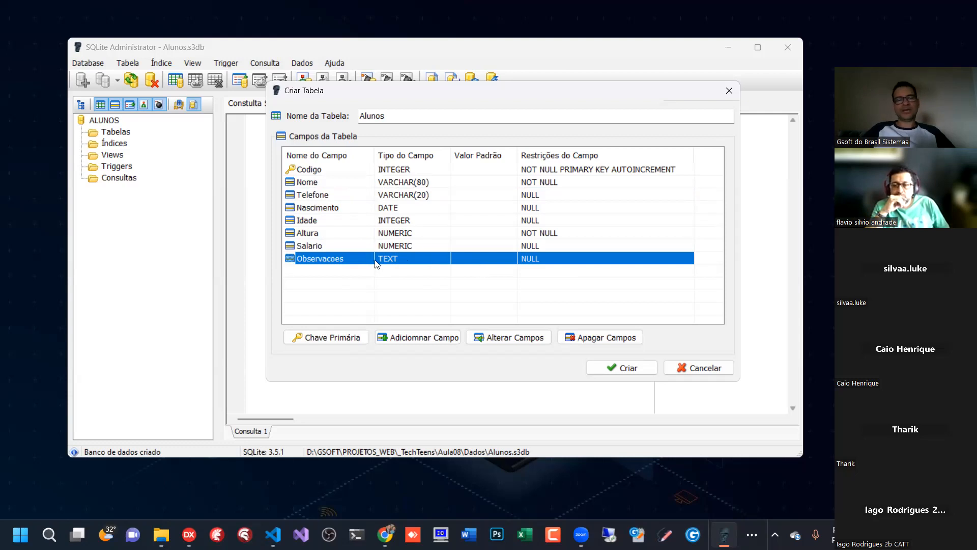
# - Add a DataCadastro field of type TIMESTAMP with default value CURRENT_TIMESTAMP to the Alunos table as an optional field
pyautogui.click(418, 338)
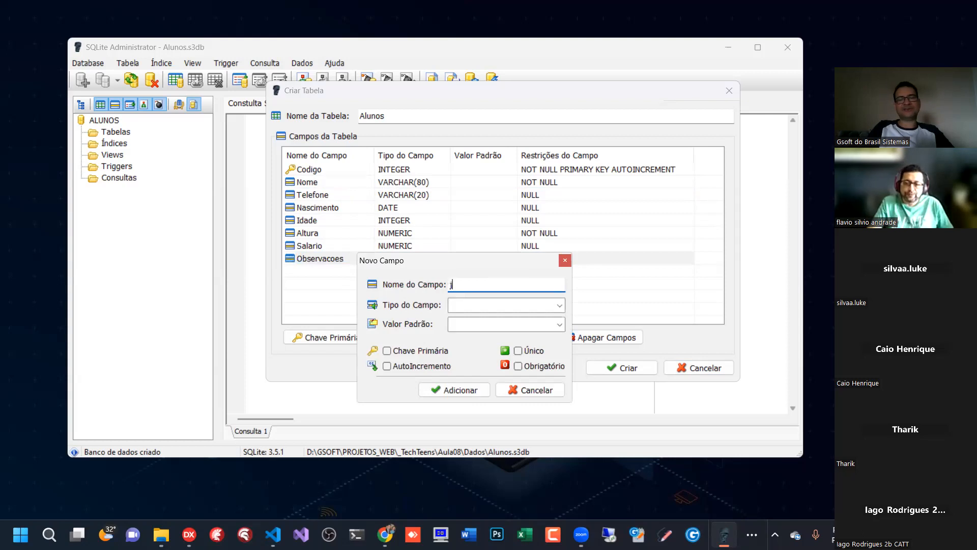
pyautogui.write('DataCadastro')
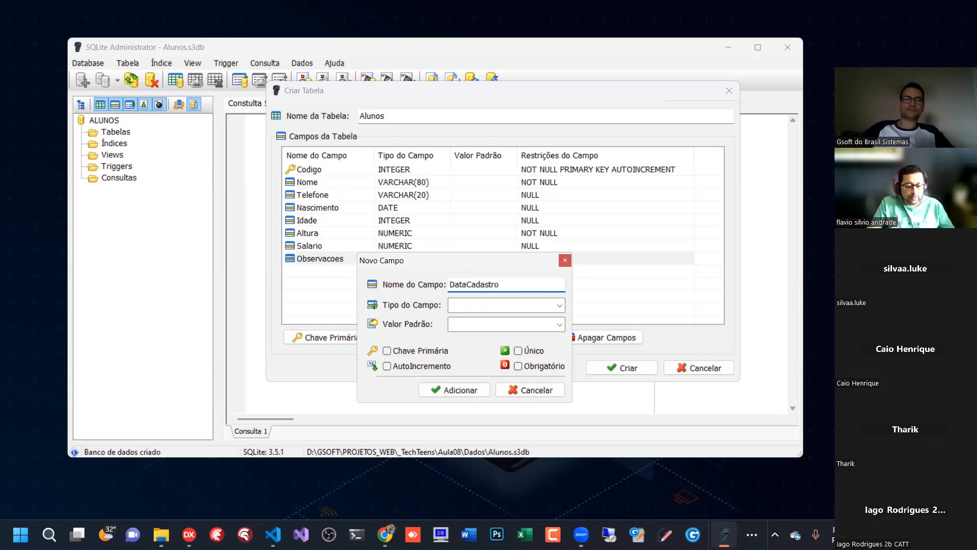
pyautogui.click(560, 306)
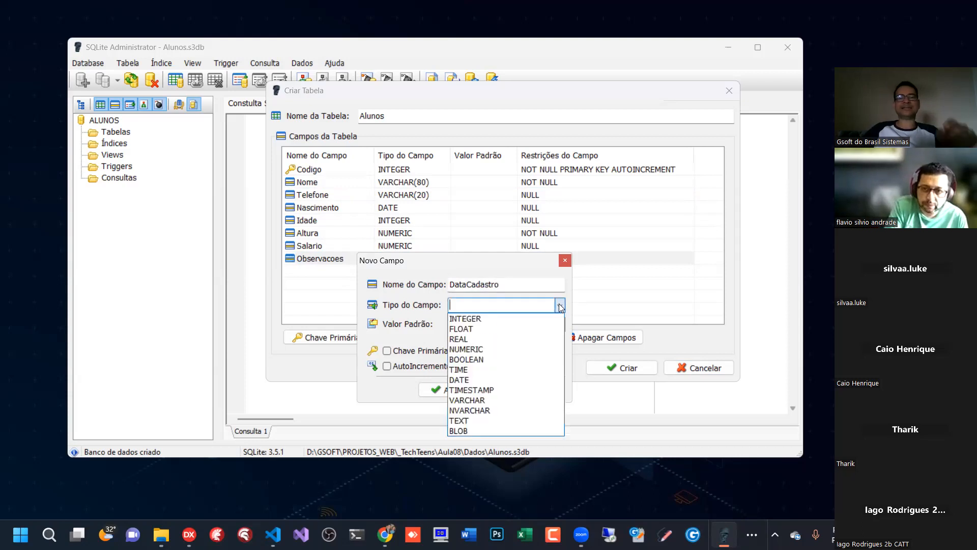
pyautogui.click(481, 390)
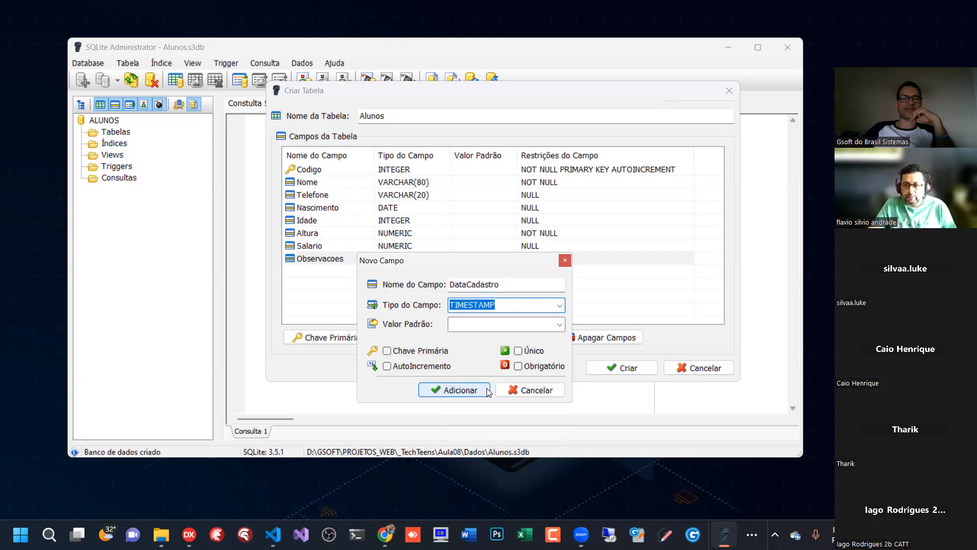
pyautogui.click(559, 324)
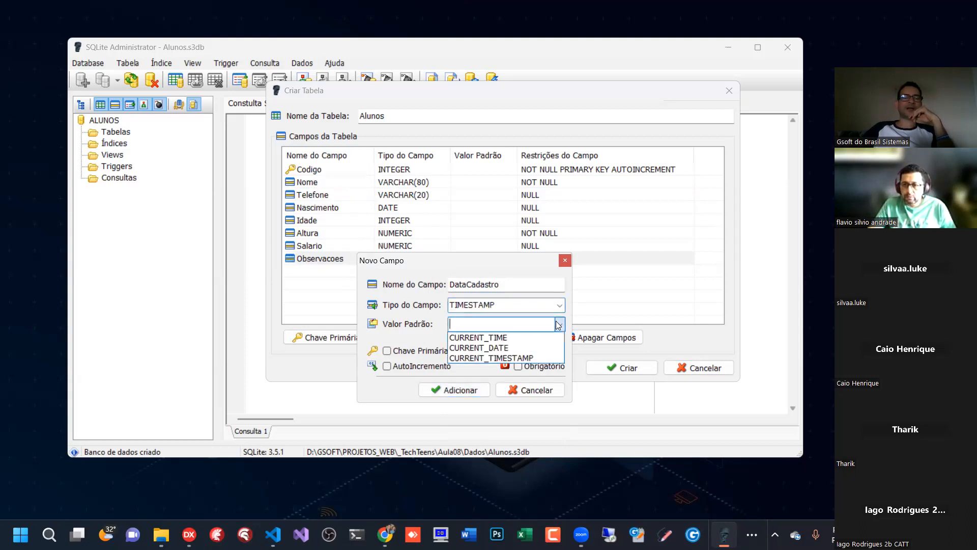
pyautogui.click(523, 358)
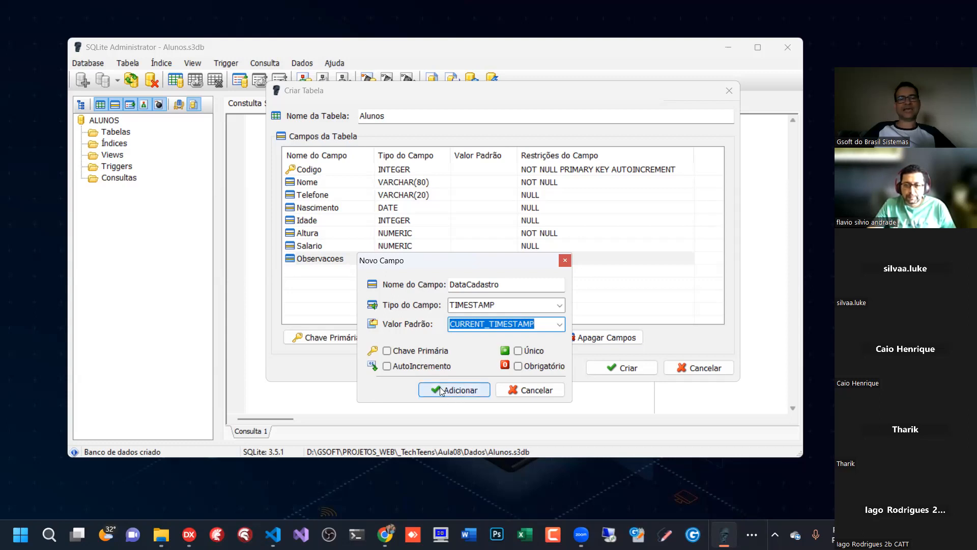
pyautogui.click(456, 388)
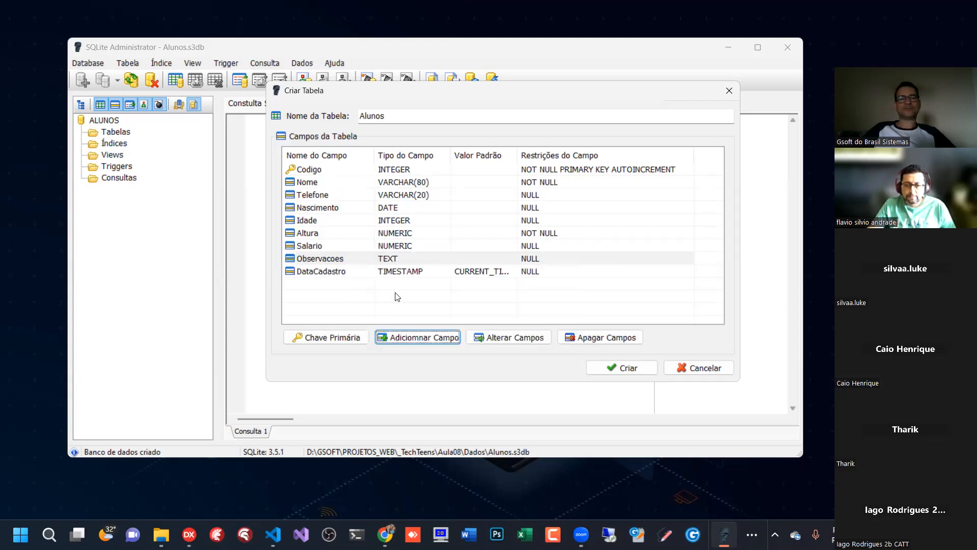
# - Widen the default value column to check the DataCadastro definition, and create the Alunos table with the defined fields
pyautogui.click(431, 276)
pyautogui.moveTo(517, 155); pyautogui.dragTo(552, 157)
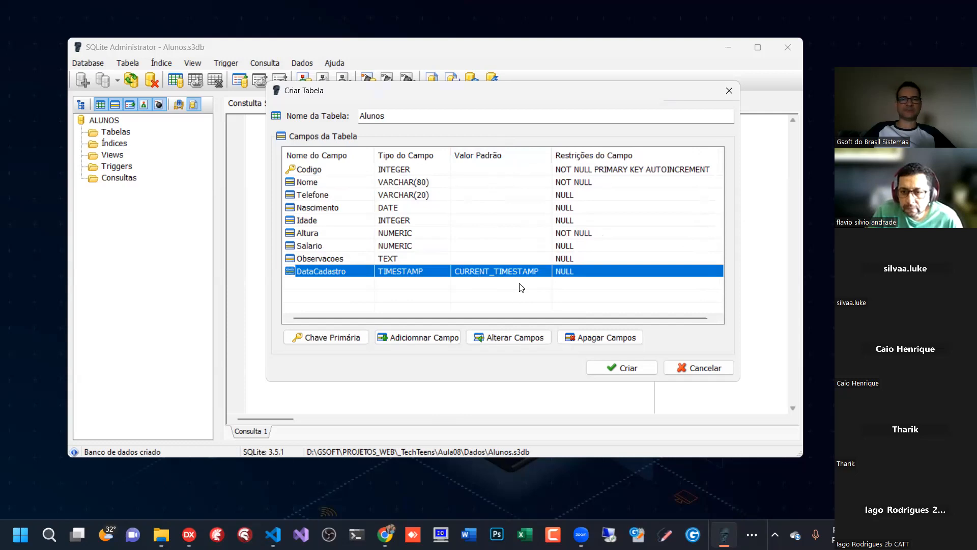
pyautogui.click(625, 371)
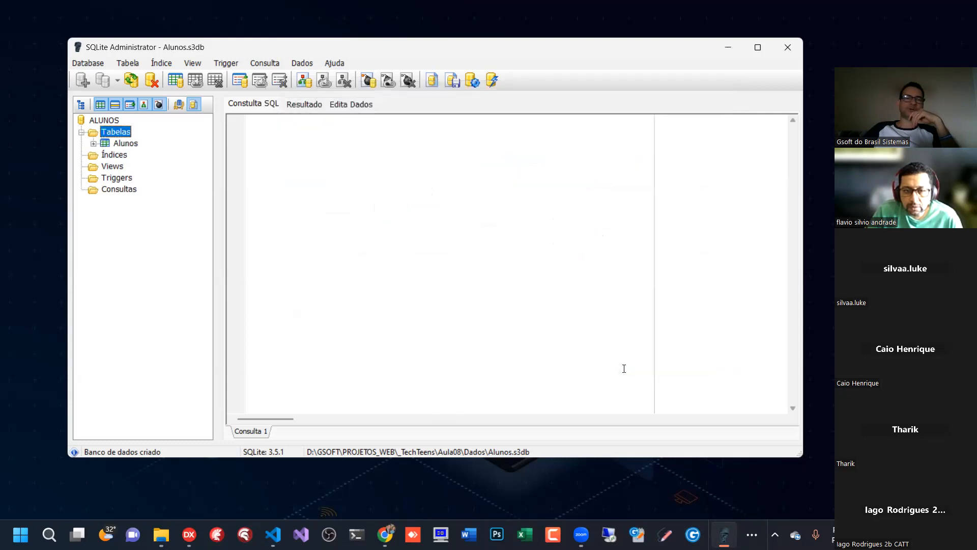
# - Examine the Alunos table's structure and field list in the database tree, and collapse the table again
pyautogui.click(126, 146)
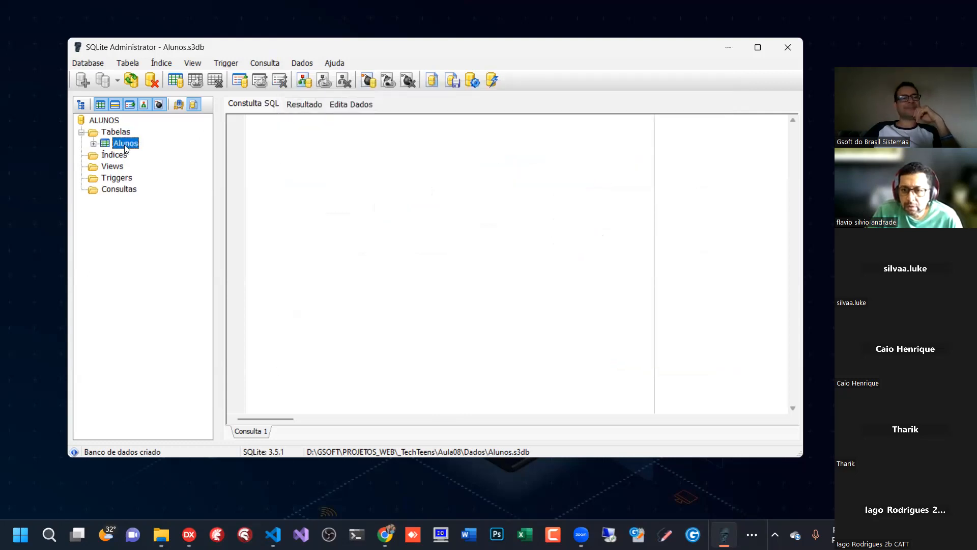
pyautogui.click(94, 144)
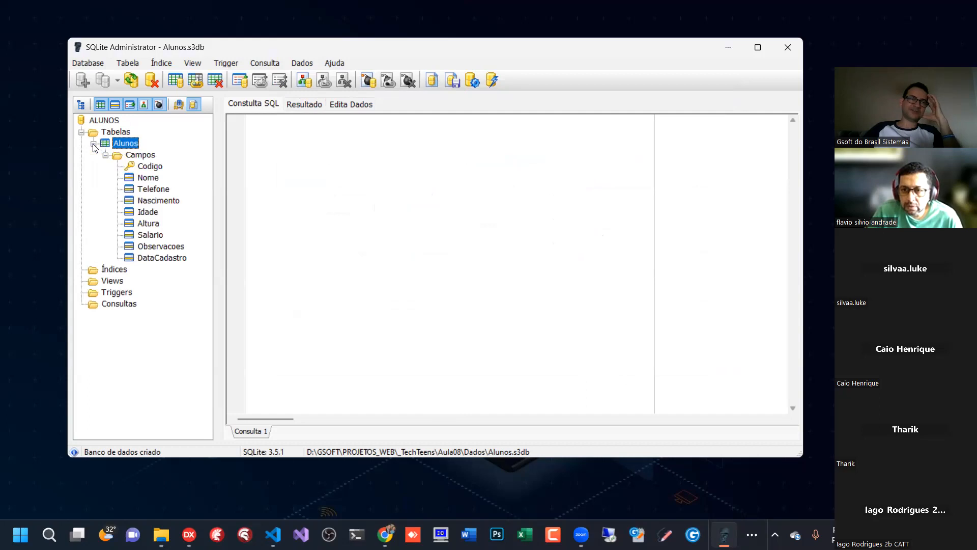
pyautogui.click(93, 144)
pyautogui.click(93, 144)
pyautogui.click(105, 156)
pyautogui.click(94, 145)
pyautogui.click(93, 144)
pyautogui.click(106, 155)
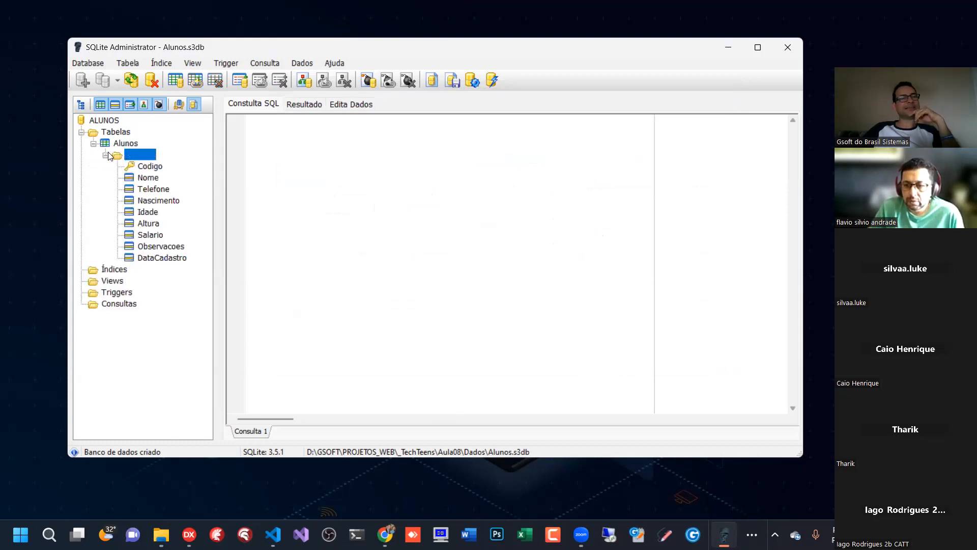
pyautogui.click(106, 152)
pyautogui.click(102, 144)
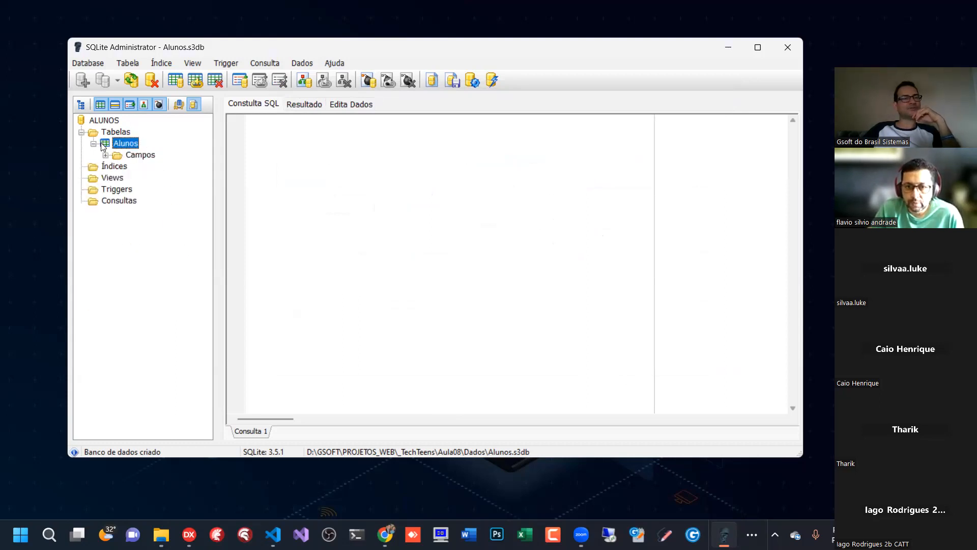
pyautogui.click(94, 143)
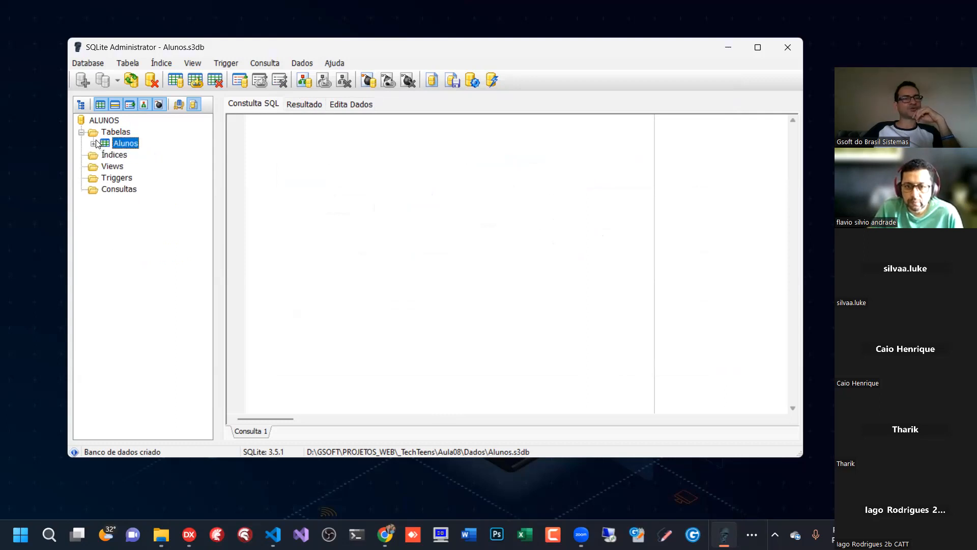
pyautogui.click(94, 144)
pyautogui.click(113, 155)
pyautogui.click(106, 155)
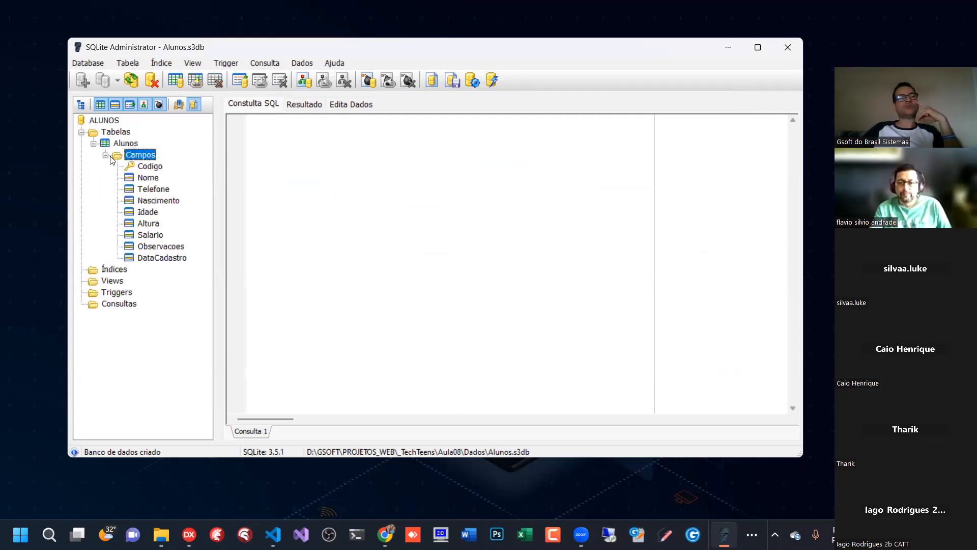
pyautogui.click(106, 154)
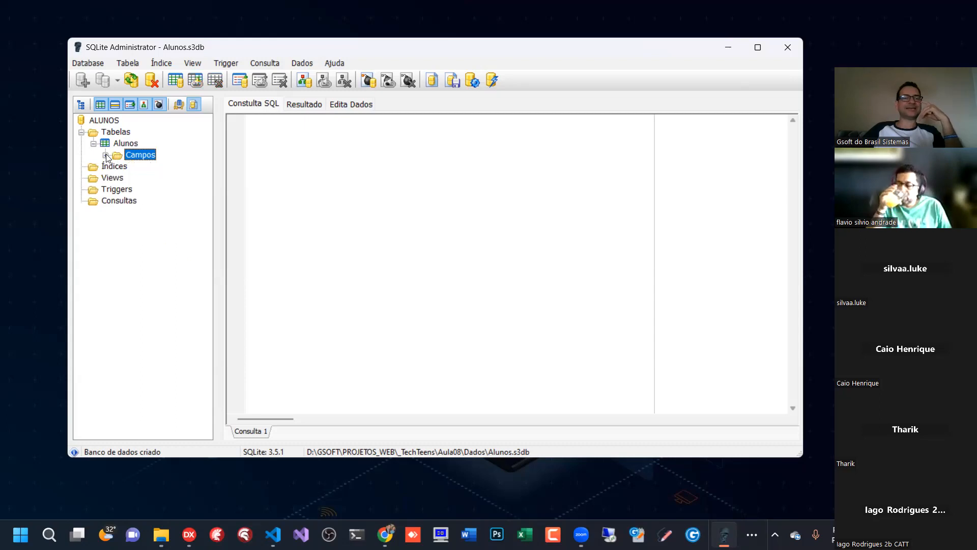
pyautogui.click(105, 155)
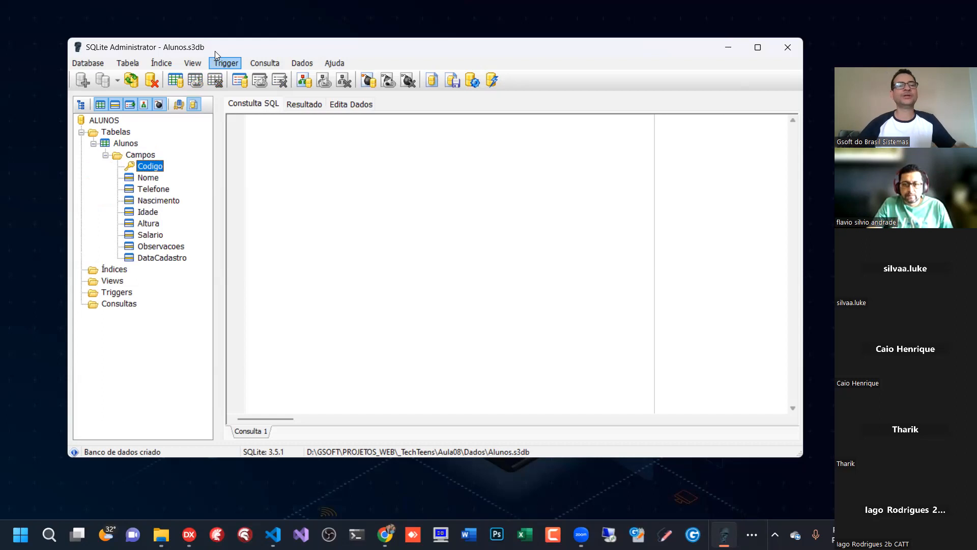
pyautogui.click(105, 156)
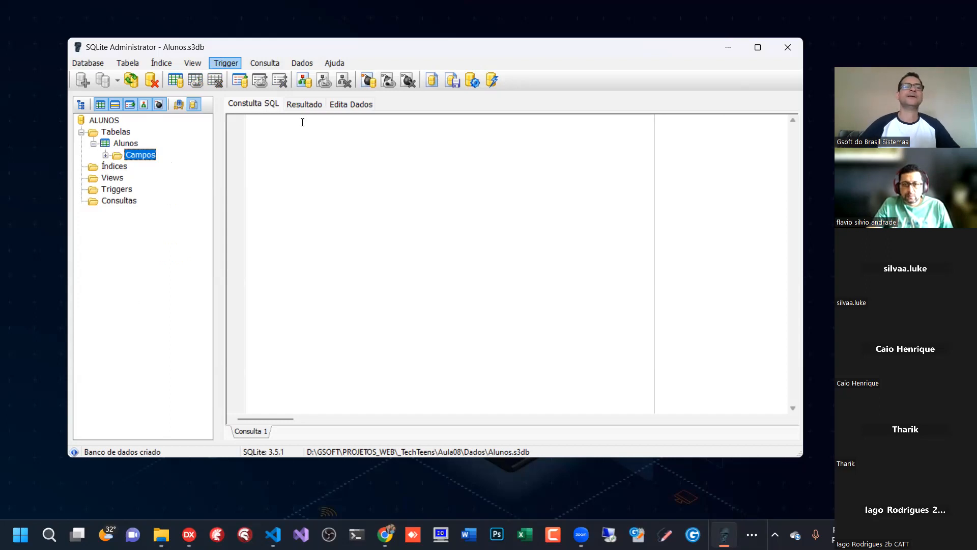
pyautogui.click(106, 155)
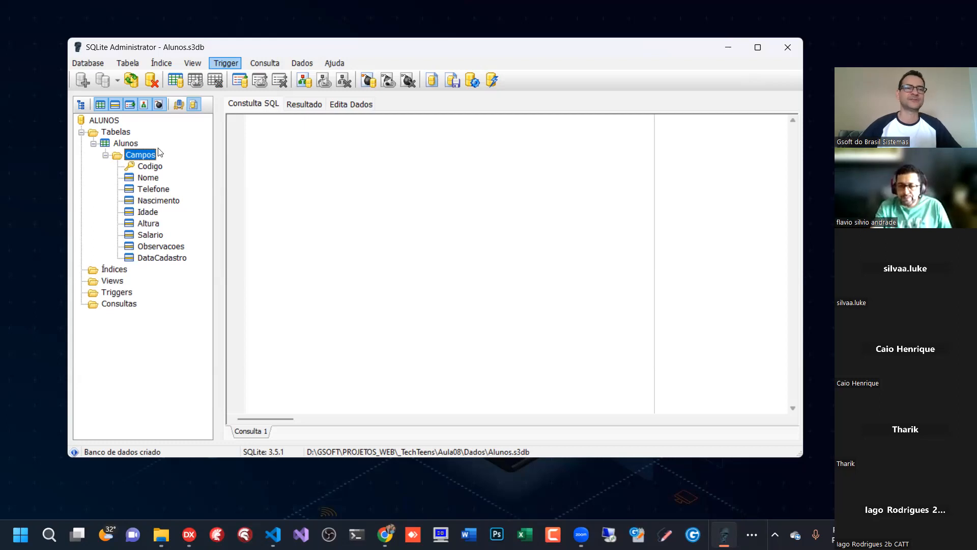
pyautogui.click(106, 156)
pyautogui.click(126, 145)
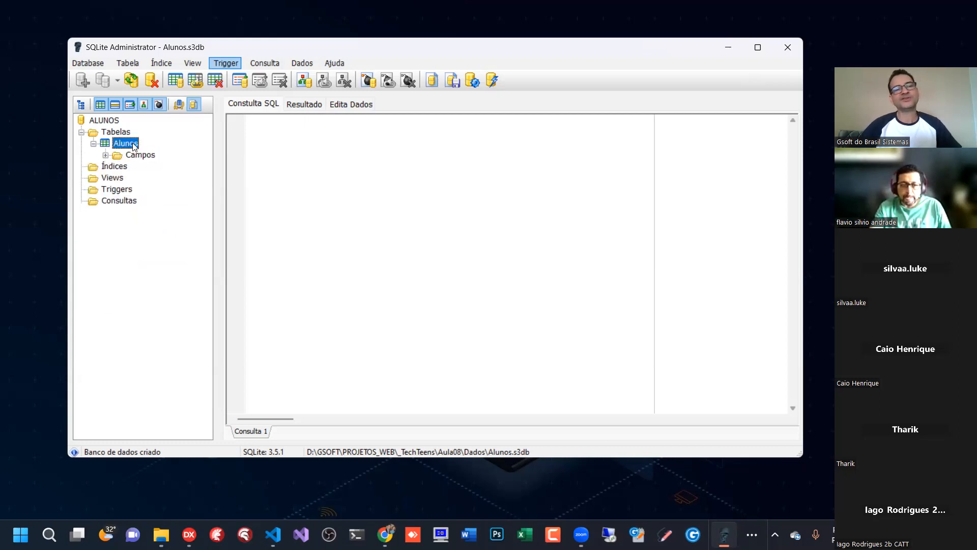
pyautogui.rightClick(127, 144)
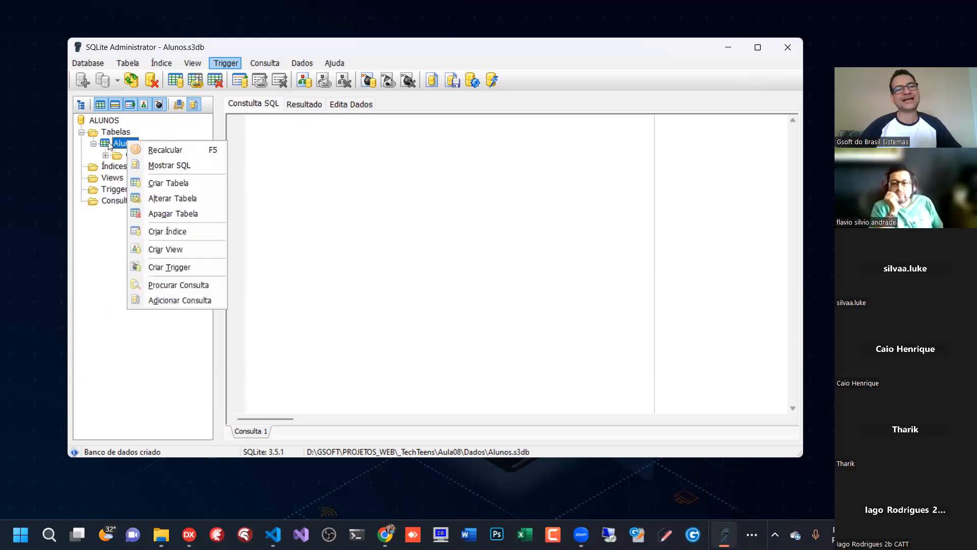
pyautogui.click(107, 146)
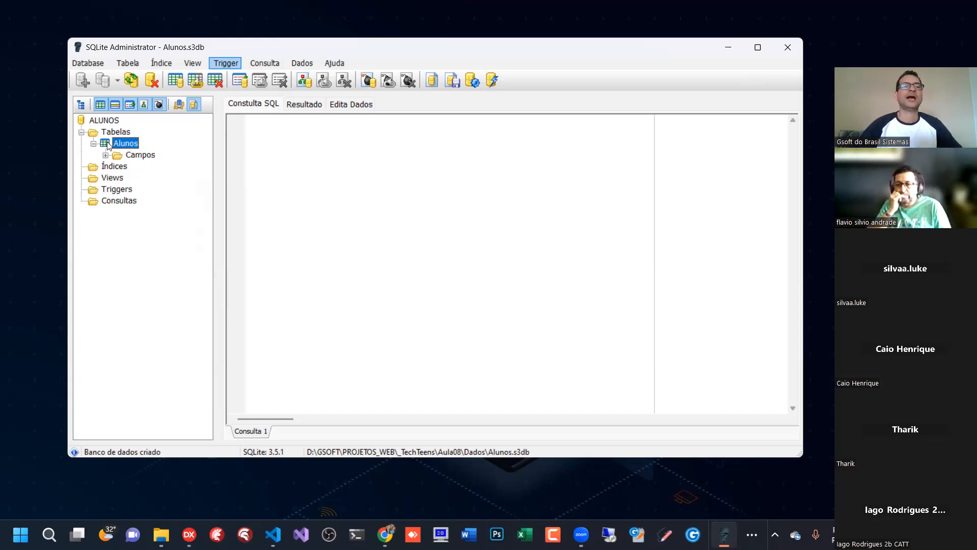
pyautogui.click(93, 144)
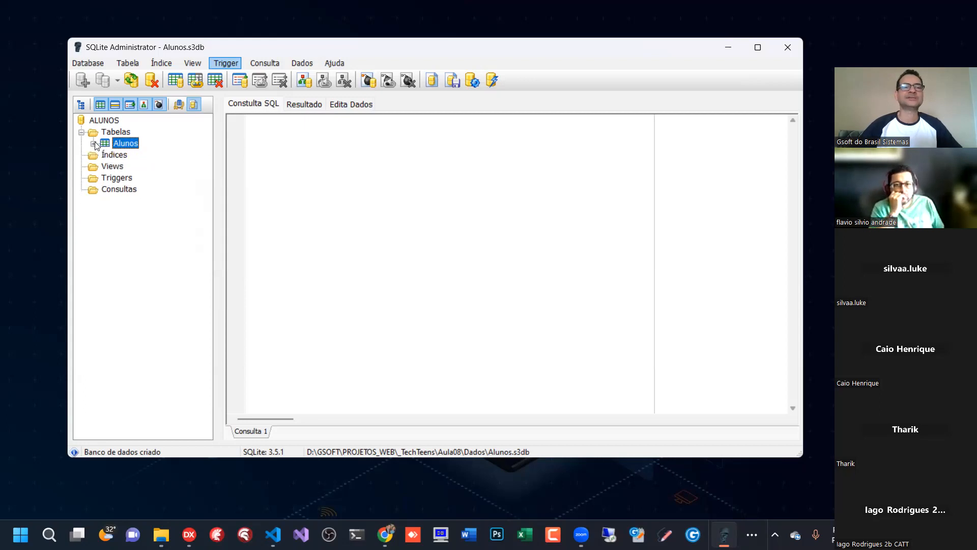
# - Open the Alunos table for data editing to show its record grid
pyautogui.click(352, 103)
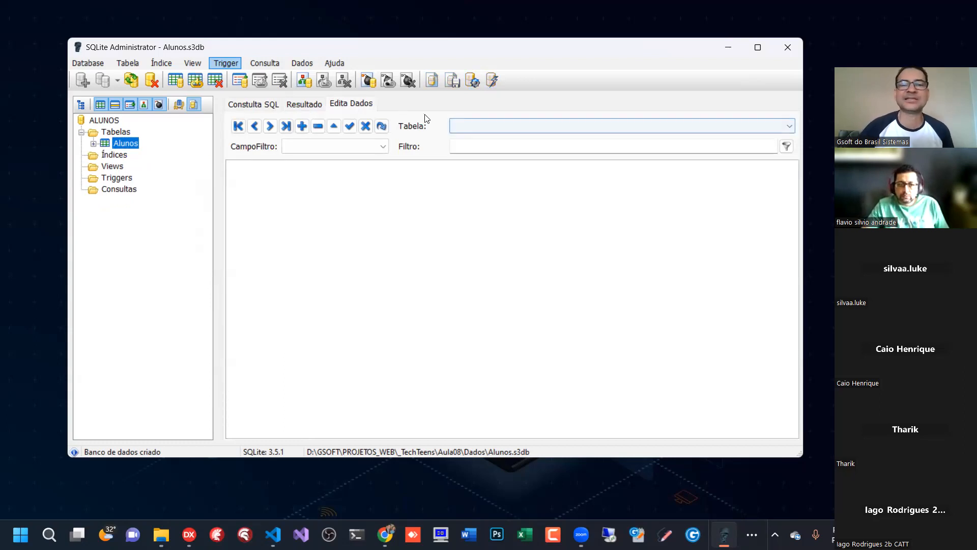
pyautogui.click(790, 127)
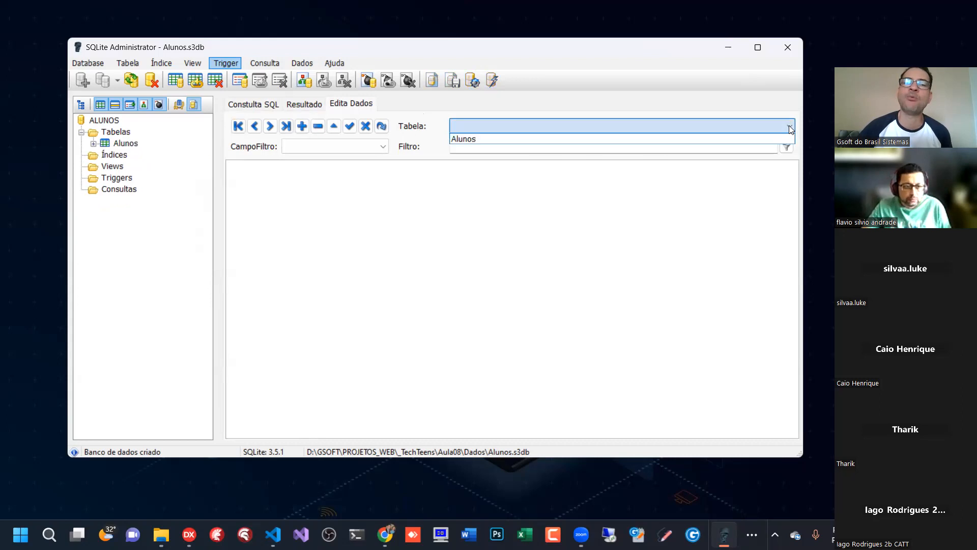
pyautogui.click(789, 127)
pyautogui.click(789, 126)
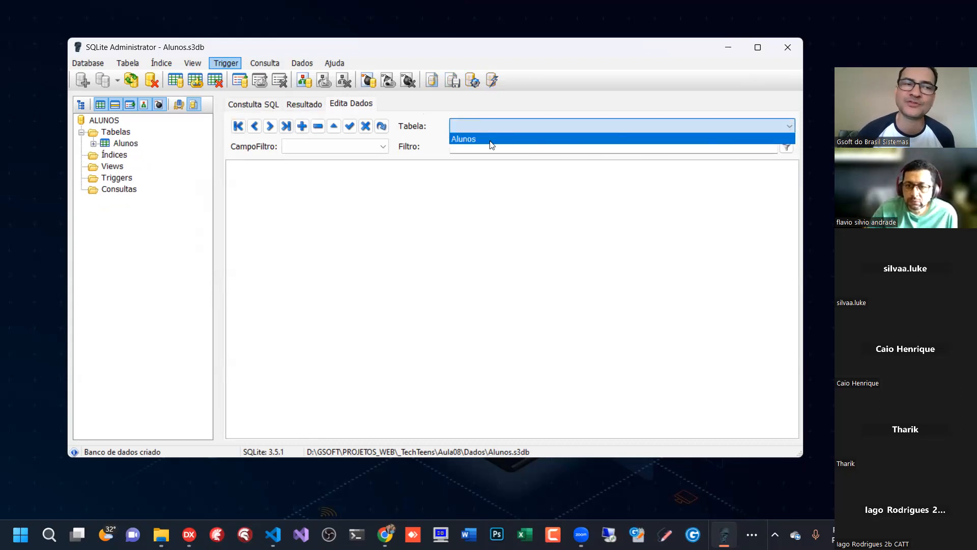
pyautogui.click(534, 140)
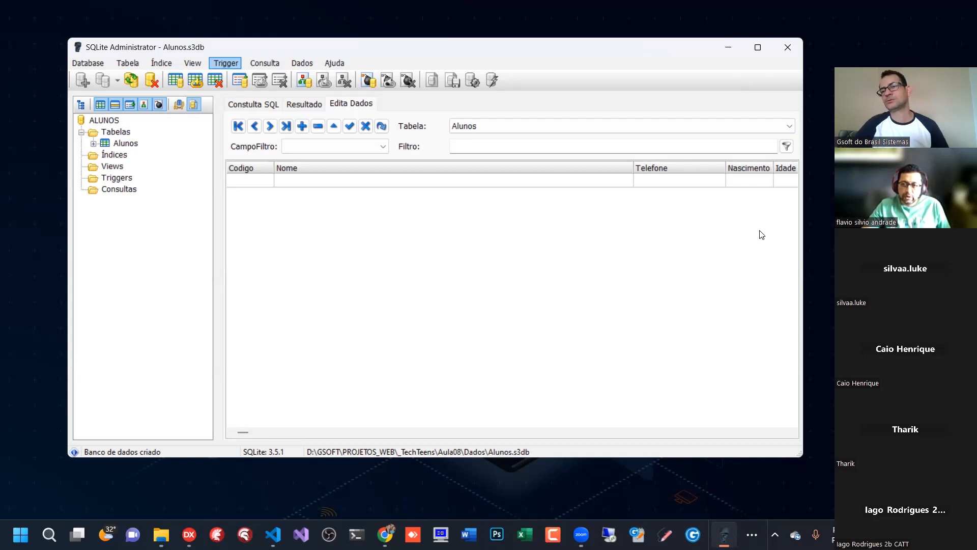
pyautogui.moveTo(921, 56); pyautogui.dragTo(898, 6)
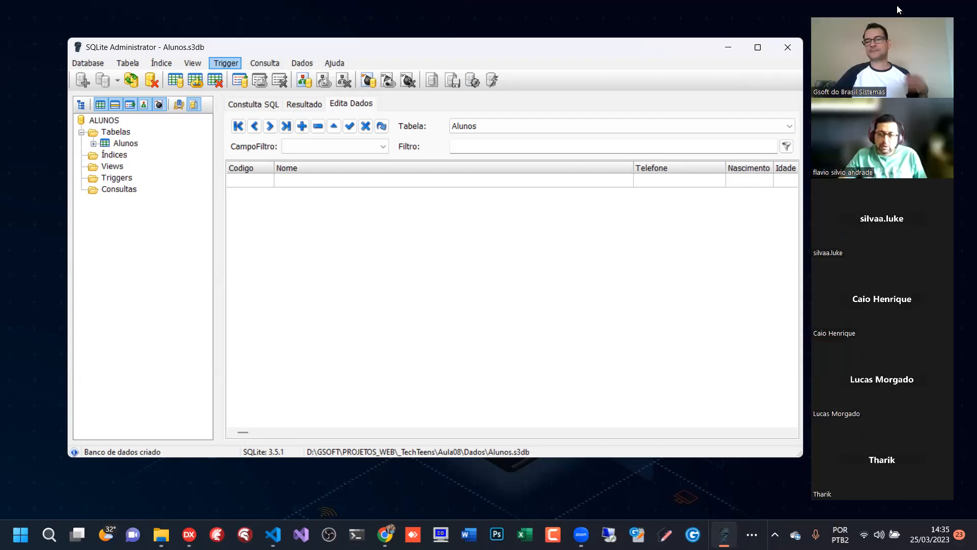
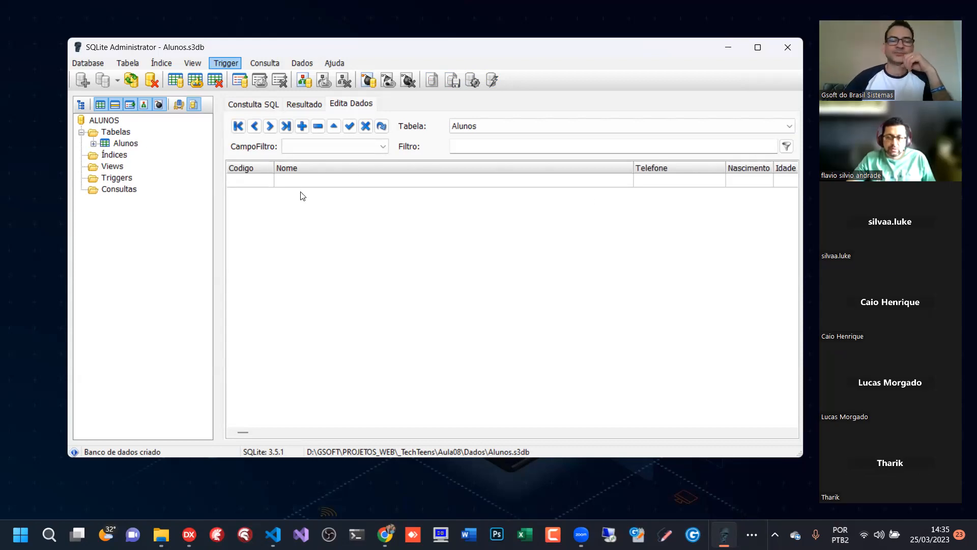
# - Start a new record in the Alunos table and widen the window to show more of the columns
pyautogui.click(594, 126)
pyautogui.click(489, 137)
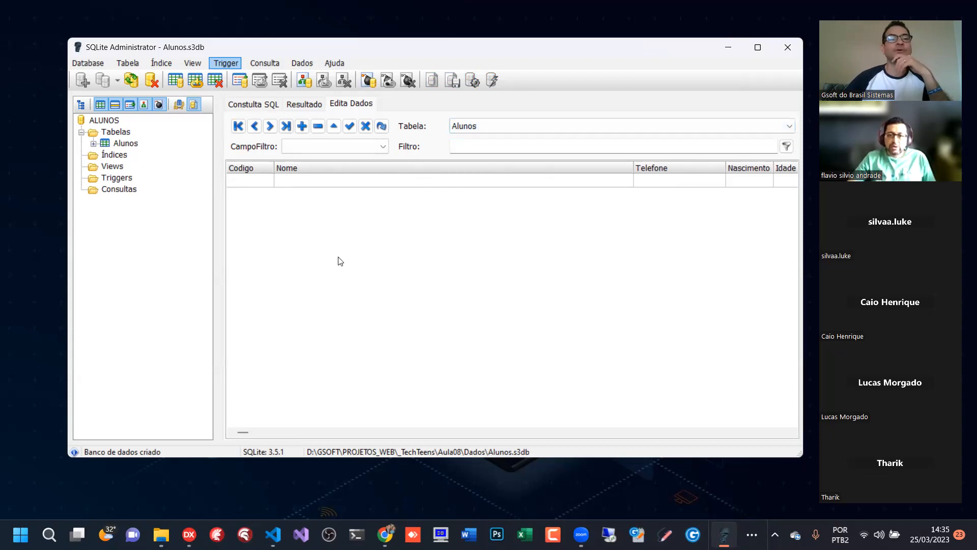
pyautogui.click(301, 125)
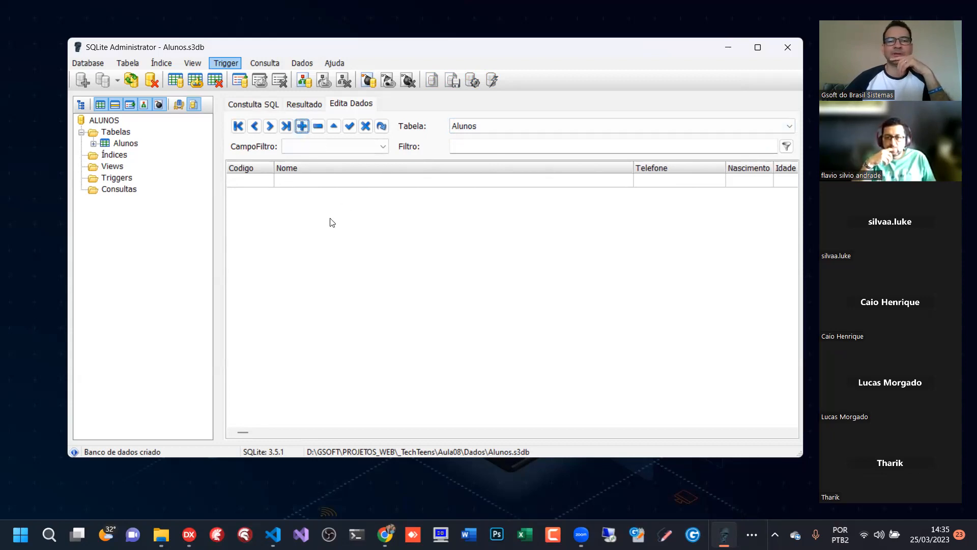
pyautogui.click(266, 181)
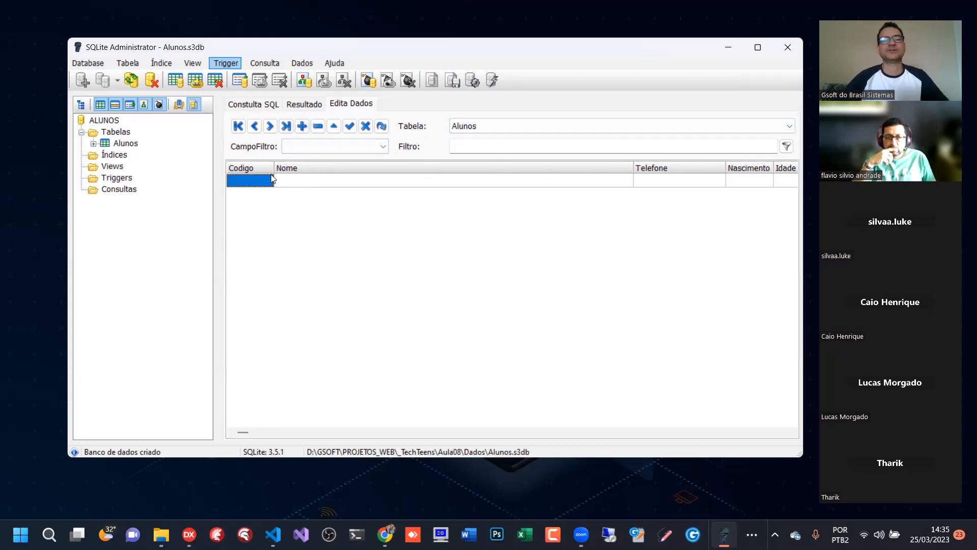
pyautogui.click(318, 183)
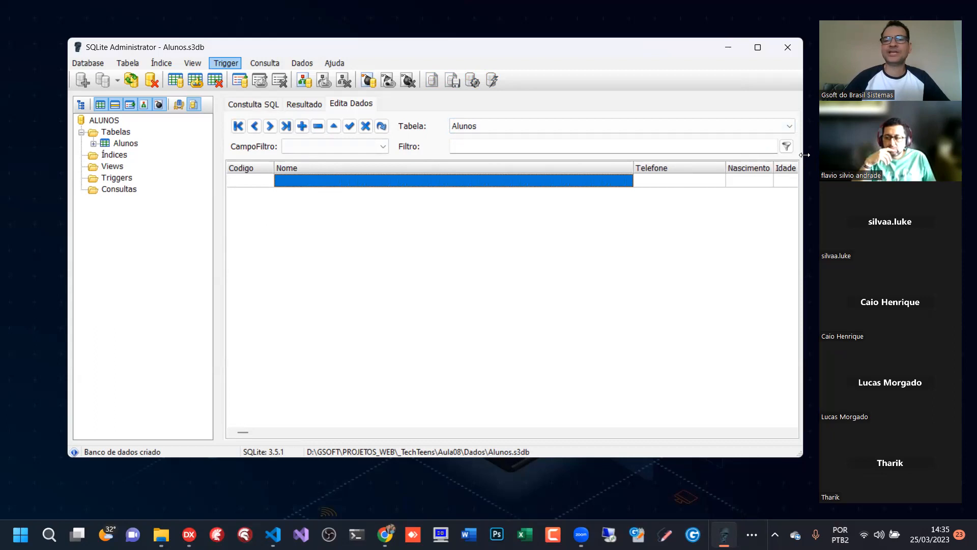
pyautogui.moveTo(805, 155); pyautogui.dragTo(912, 155)
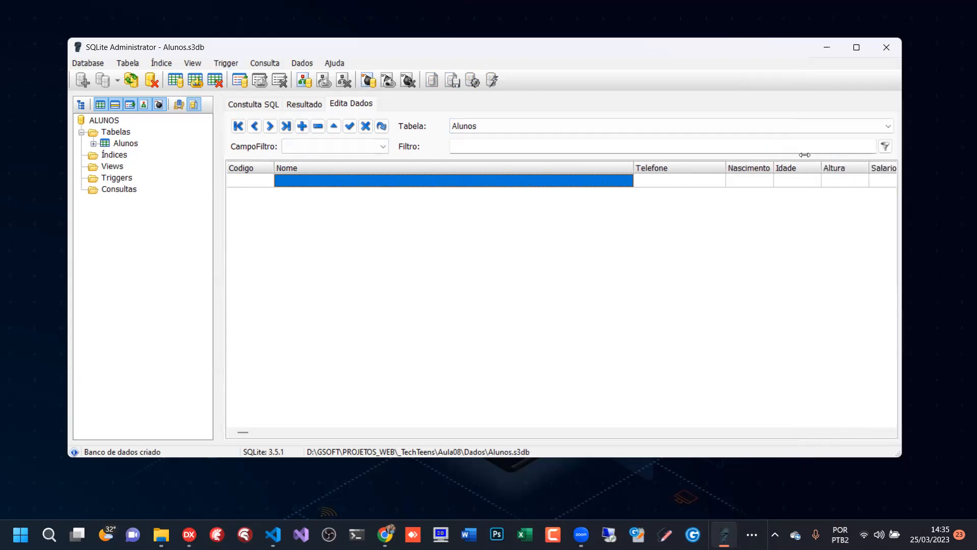
# - Enter the student's full name in capital letters in the new record's Nome field
pyautogui.click(364, 184)
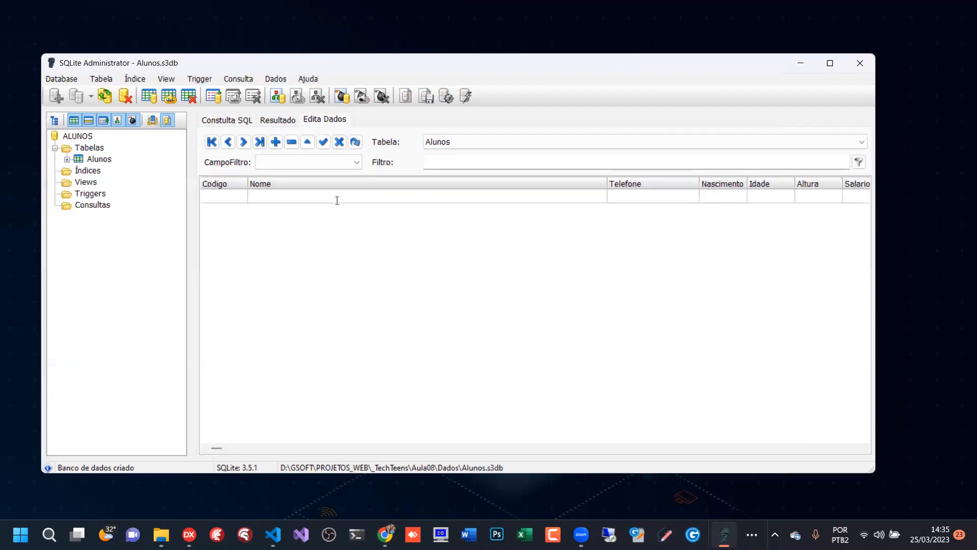
pyautogui.press('capslock')
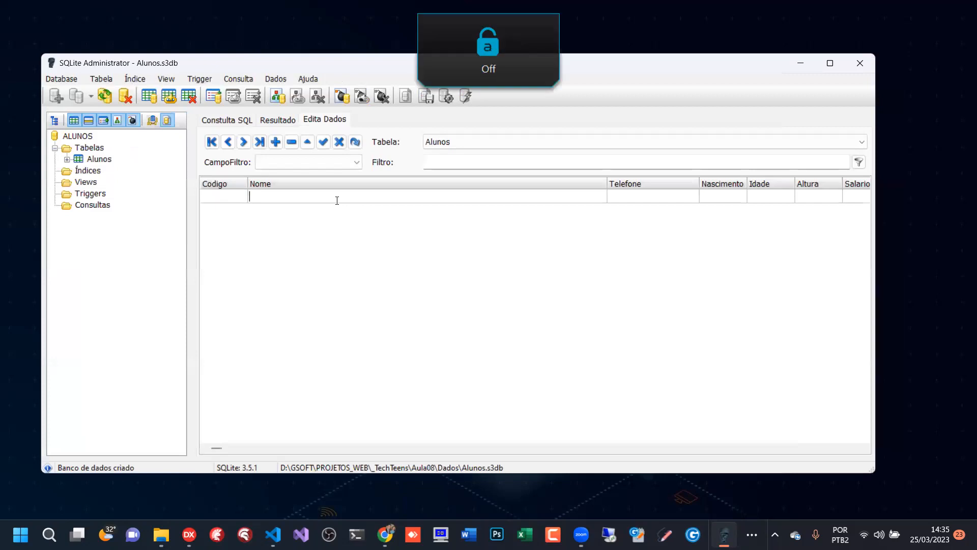
pyautogui.press('capslock')
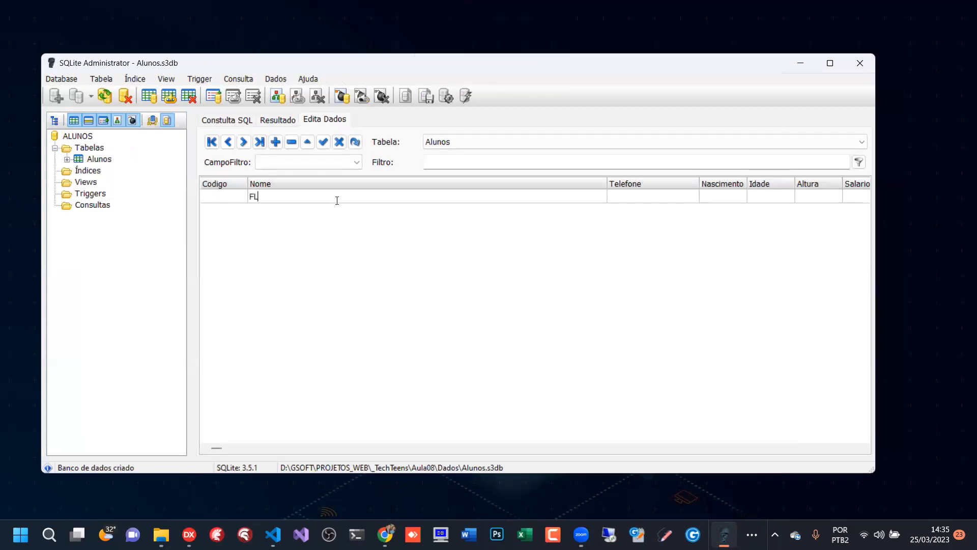
pyautogui.press('Tab')
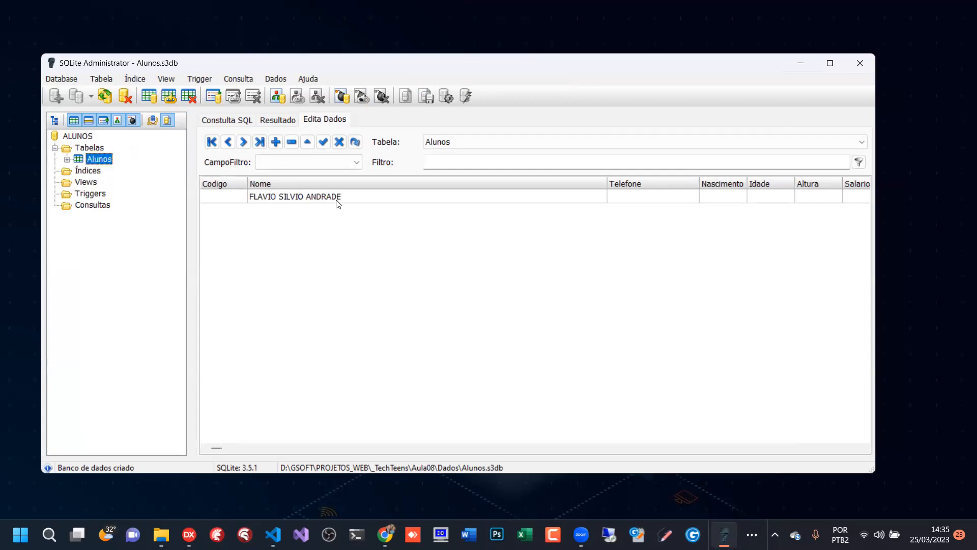
pyautogui.click(340, 200)
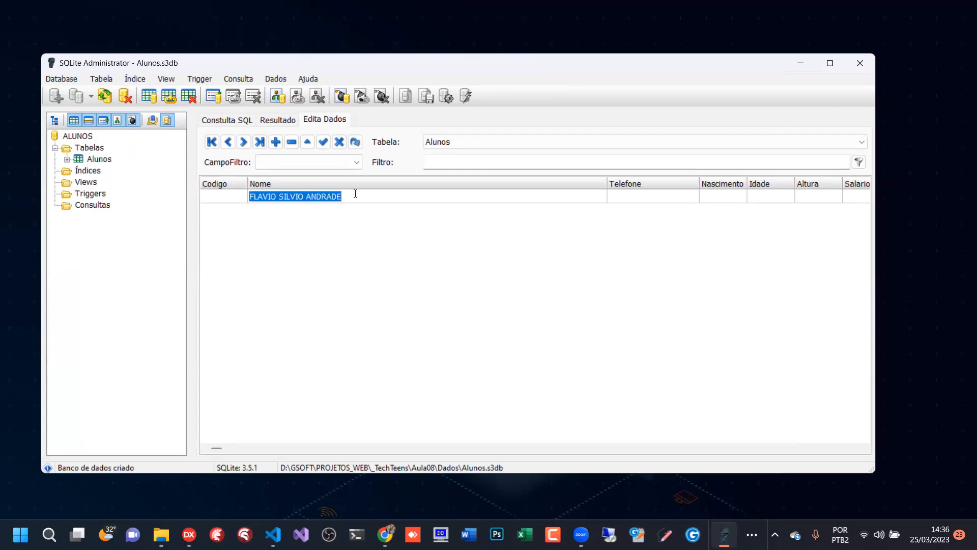
# - Enter the student's phone number in the Telefone field
pyautogui.click(660, 198)
pyautogui.click(653, 198)
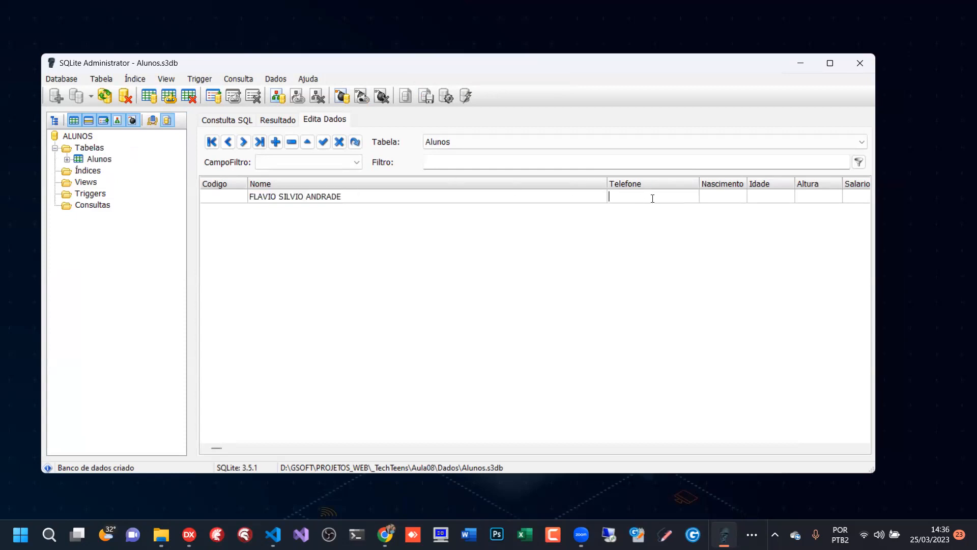
pyautogui.press('Tab')
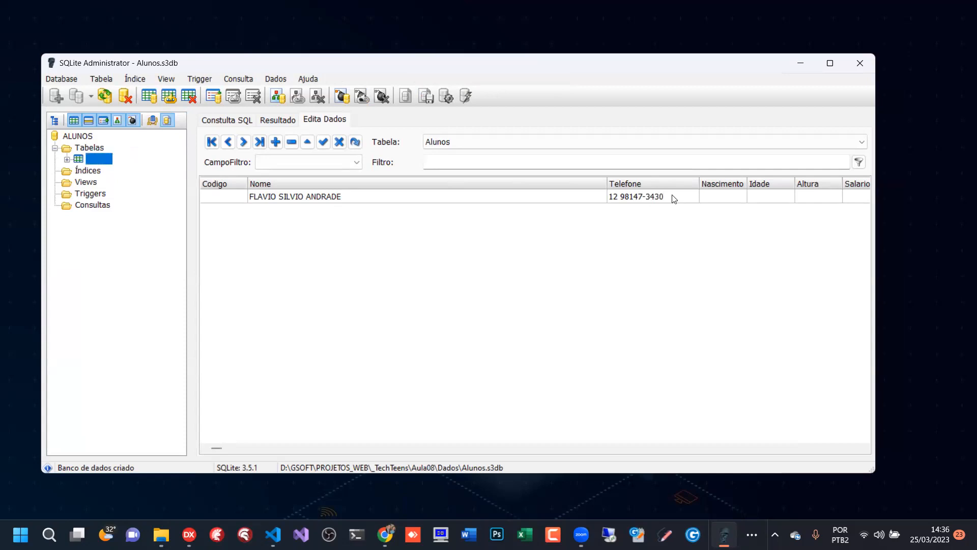
# - Narrow the Telefone and Nome columns and widen the Nascimento column so all fields fit in the grid
pyautogui.click(736, 203)
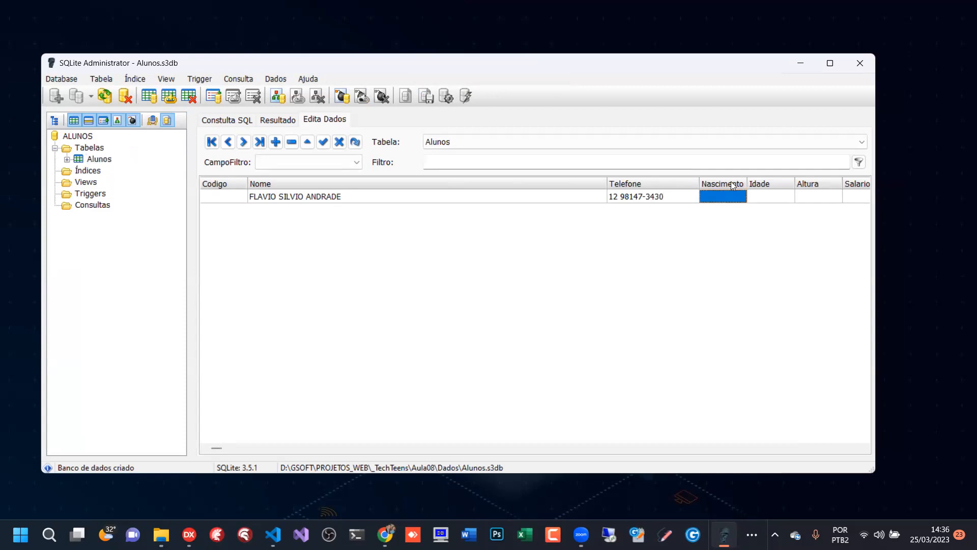
pyautogui.moveTo(700, 183); pyautogui.dragTo(669, 183)
pyautogui.moveTo(609, 182); pyautogui.dragTo(412, 186)
pyautogui.moveTo(520, 183); pyautogui.dragTo(548, 183)
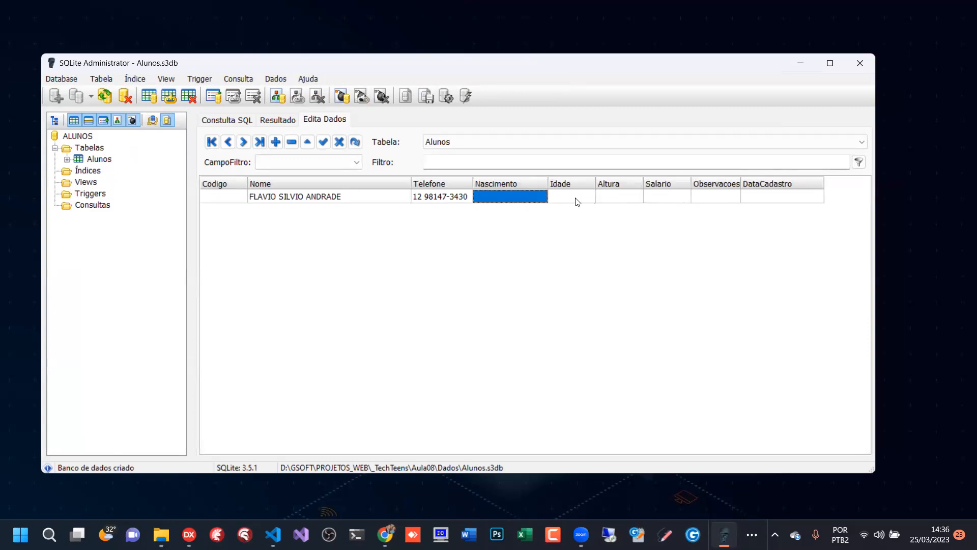
# - Set the record's Altura to 1,6
pyautogui.click(629, 198)
pyautogui.click(630, 199)
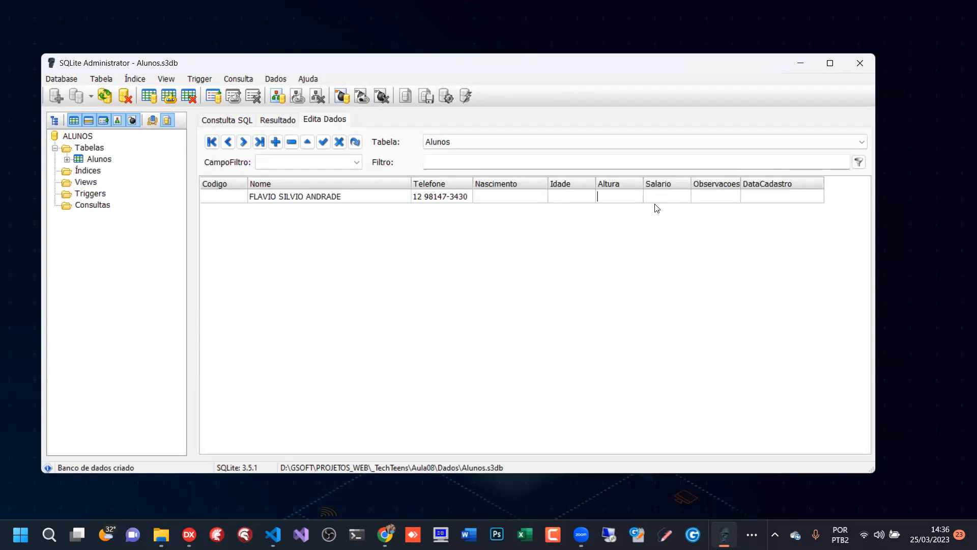
pyautogui.write('1,6')
pyautogui.click(668, 199)
pyautogui.click(622, 200)
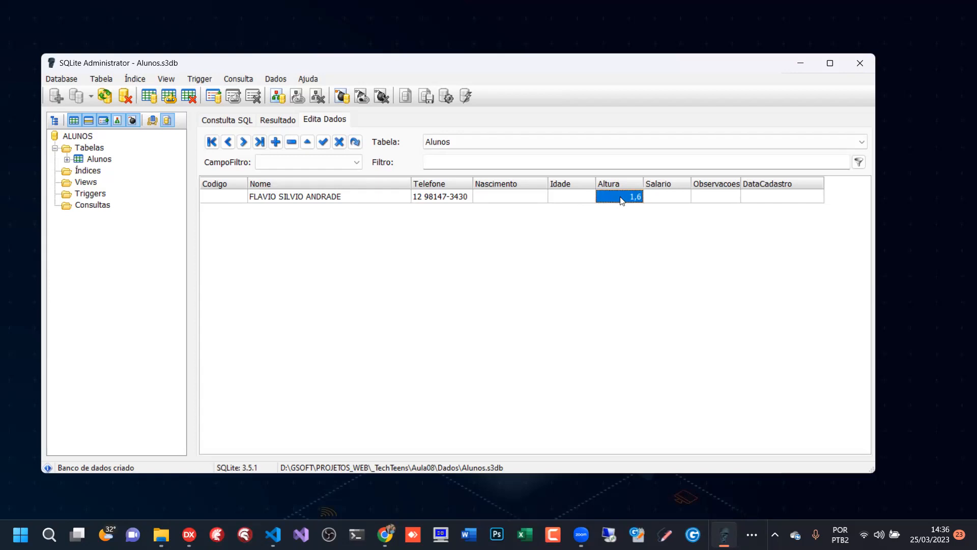
# - Set the record's Salario to 10000
pyautogui.click(683, 200)
pyautogui.write('10000')
pyautogui.press('Return')
# - Widen the Observacoes column, open its memo editor for a look, and close it without entering text
pyautogui.click(718, 198)
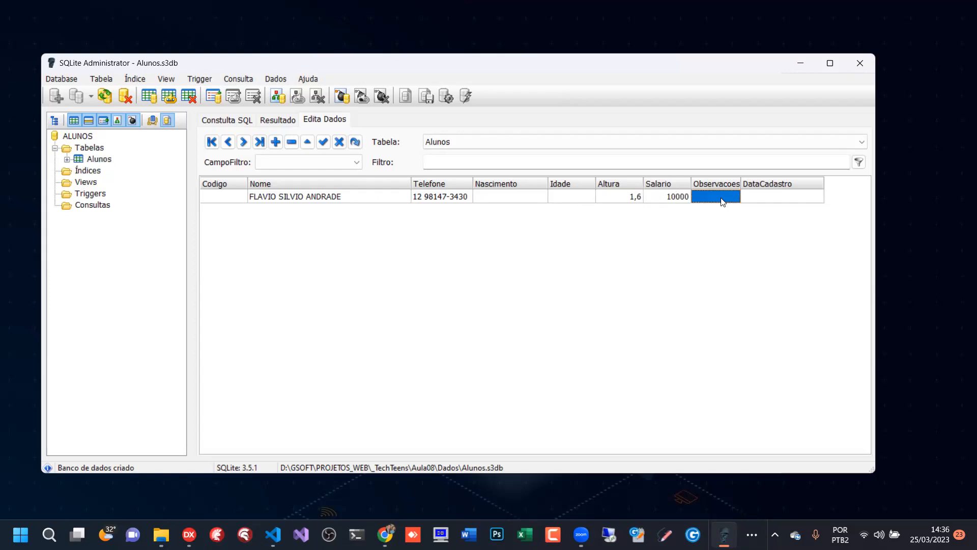
pyautogui.moveTo(738, 181); pyautogui.dragTo(767, 181)
pyautogui.doubleClick(716, 201)
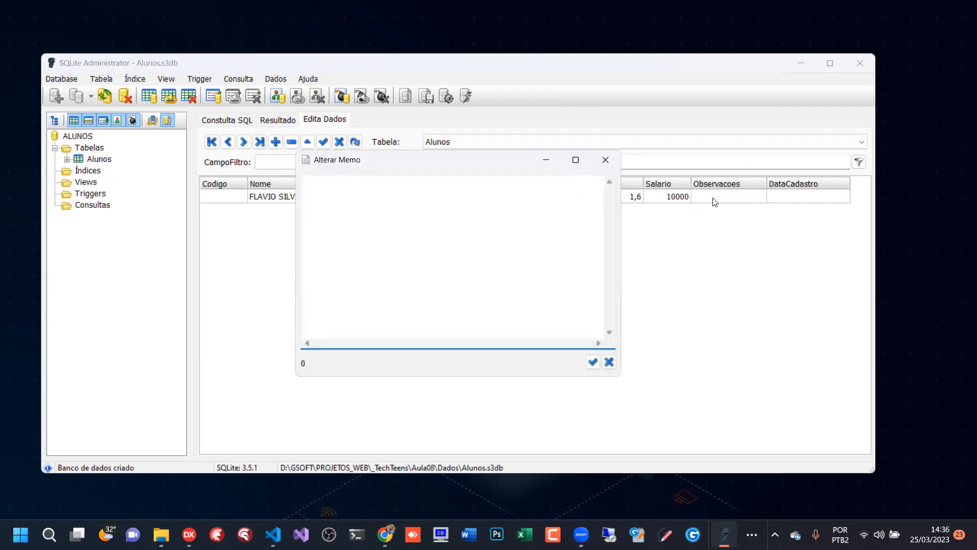
pyautogui.click(610, 161)
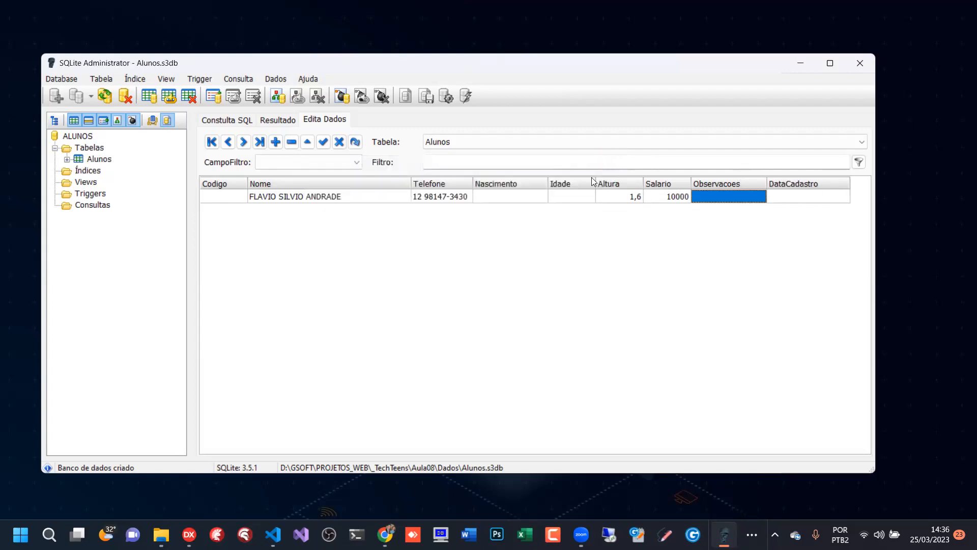
# - Examine how the Nome field's text can be selected and edited directly in its grid cell
pyautogui.click(306, 199)
pyautogui.doubleClick(304, 198)
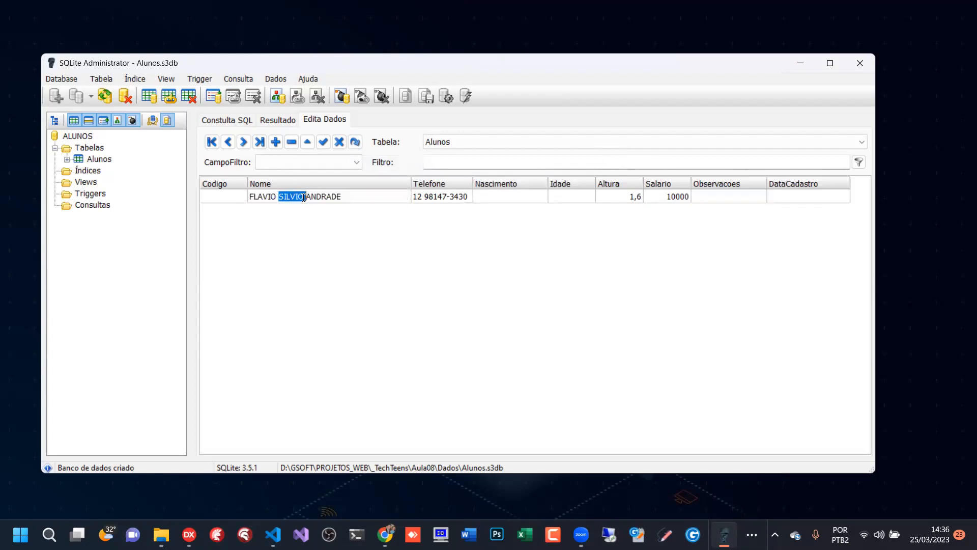
pyautogui.moveTo(338, 198); pyautogui.dragTo(380, 198)
pyautogui.click(425, 199)
pyautogui.click(275, 199)
pyautogui.click(274, 198)
pyautogui.click(352, 196)
pyautogui.moveTo(267, 197); pyautogui.dragTo(357, 193)
pyautogui.press('End')
# - Open the Observacoes memo, enlarge its window, and write the student's first name in the sentence "O … É UM PASTOR DA IGREJA FONTE DA VIDA."
pyautogui.click(733, 200)
pyautogui.doubleClick(726, 200)
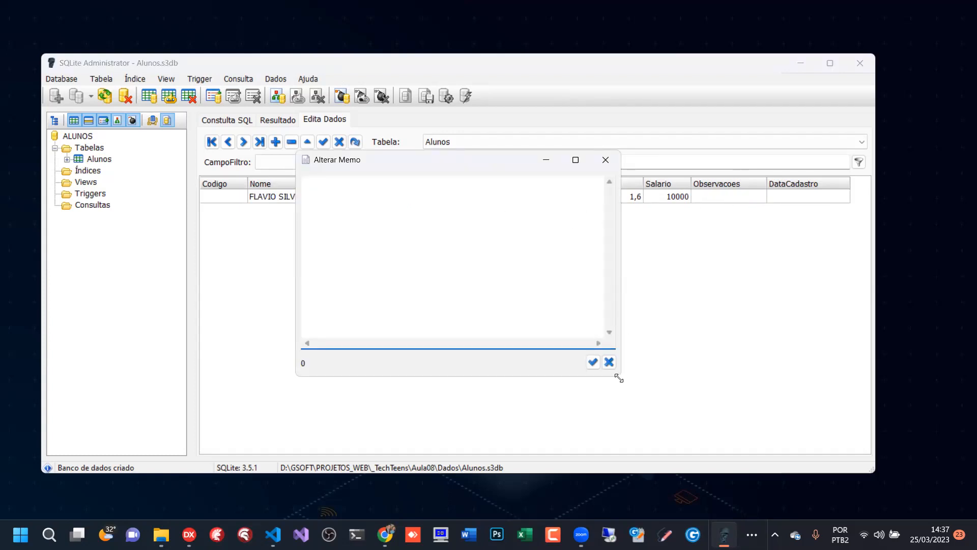
pyautogui.moveTo(619, 378); pyautogui.dragTo(679, 412)
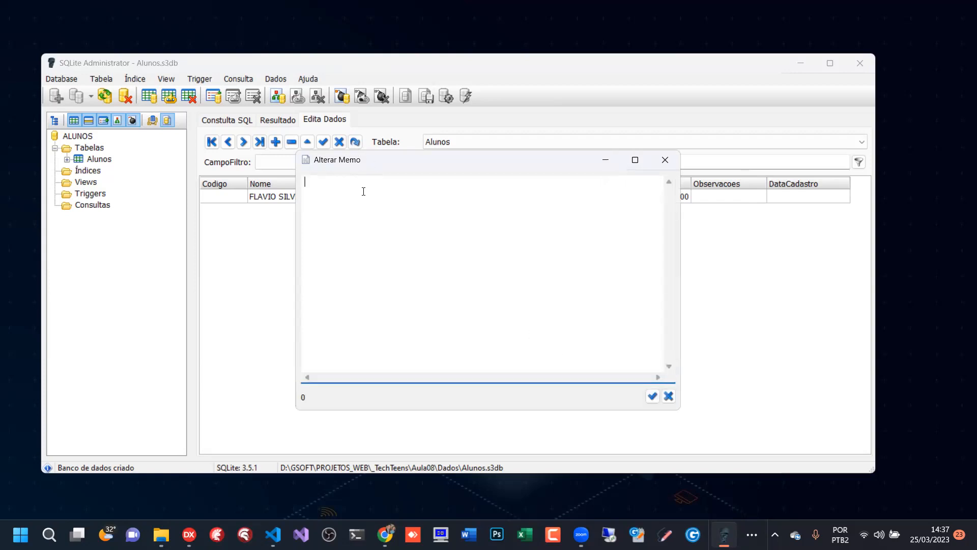
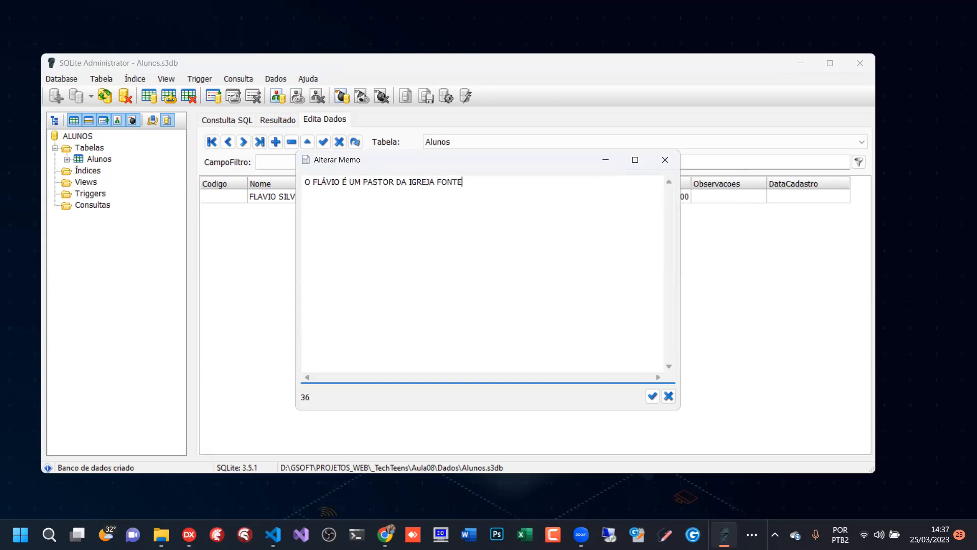
# - Add a separate memo paragraph reading "CASADO COM A PASTORA" followed by the spouse's name and a period
pyautogui.press('Return')
pyautogui.press('Return')
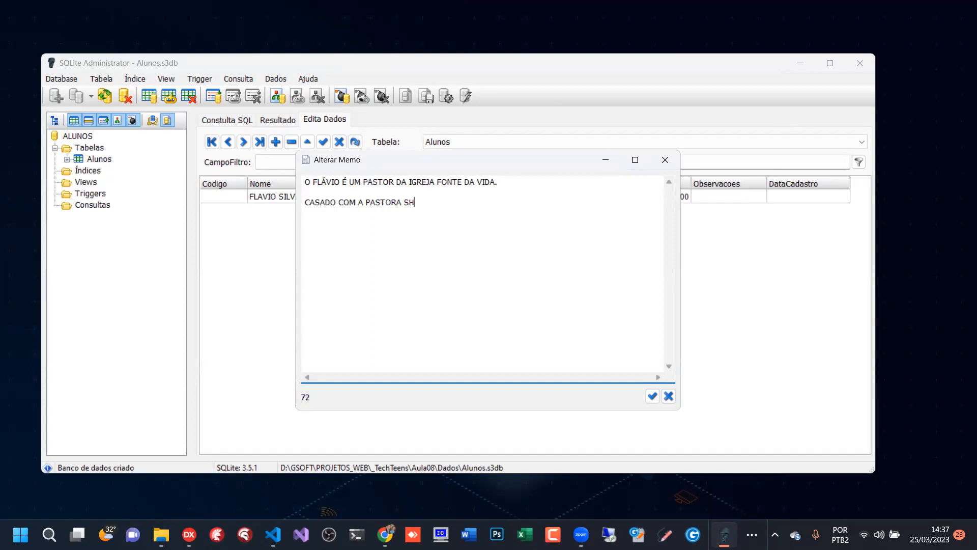
# - Begin a third memo paragraph stating that the student "É EMPRESÁRIO", correcting the mistyped accents
pyautogui.press('BackSpace')
pyautogui.press('BackSpace')
pyautogui.press('BackSpace')
pyautogui.press('BackSpace')
pyautogui.press('BackSpace')
pyautogui.write('É EMPRE´S')
pyautogui.press('BackSpace')
pyautogui.press('BackSpace')
pyautogui.write('SÁRIO E TEM')
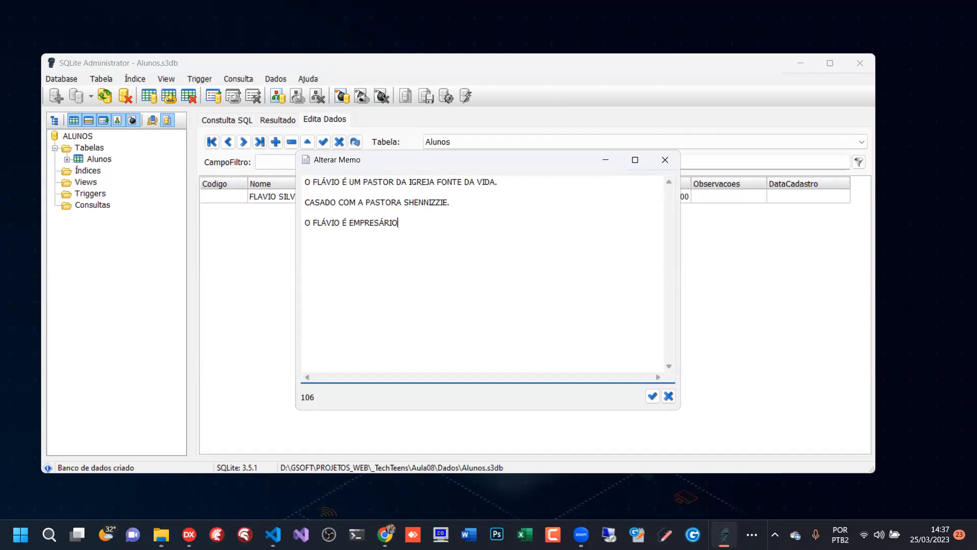
# - Complete the third memo sentence after "É EMPRESÁRIO" with "COM UMA EMPRESA DE MARKETING DIGITAL."
pyautogui.press('BackSpace')
pyautogui.press('BackSpace')
pyautogui.press('BackSpace')
pyautogui.press('BackSpace')
pyautogui.press('BackSpace')
pyautogui.write('COM UMA EMPRESA DE MARKETIN')
pyautogui.press('BackSpace')
pyautogui.press('BackSpace')
pyautogui.write('ING DIGITAL.')
# - Add a final memo paragraph reading "ELE É FORMADO EM ADMINISTRAÇÃO DE EMPRESAS."
pyautogui.press('Return')
pyautogui.write('ELE É FORMADO EM E')
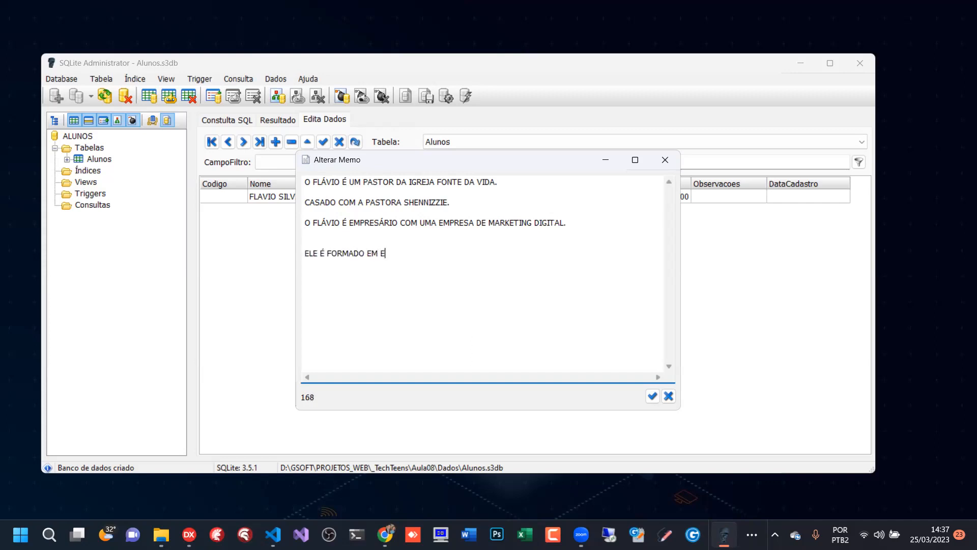
pyautogui.press('BackSpace')
pyautogui.write('ADMINISTRAÇÃO DE EMPRESAS.')
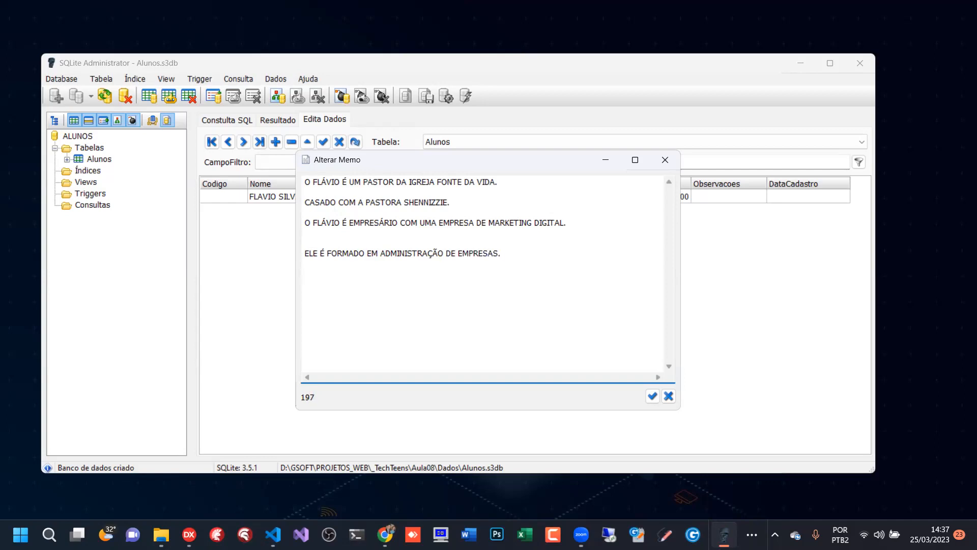
# - Review the whole memo text and save it to the record's Observacoes field
pyautogui.moveTo(334, 290); pyautogui.dragTo(303, 177)
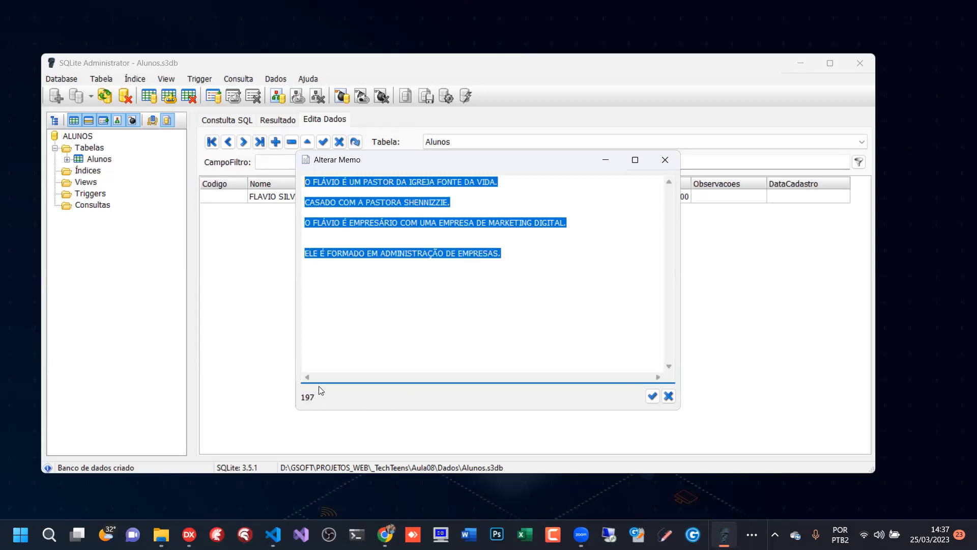
pyautogui.click(371, 253)
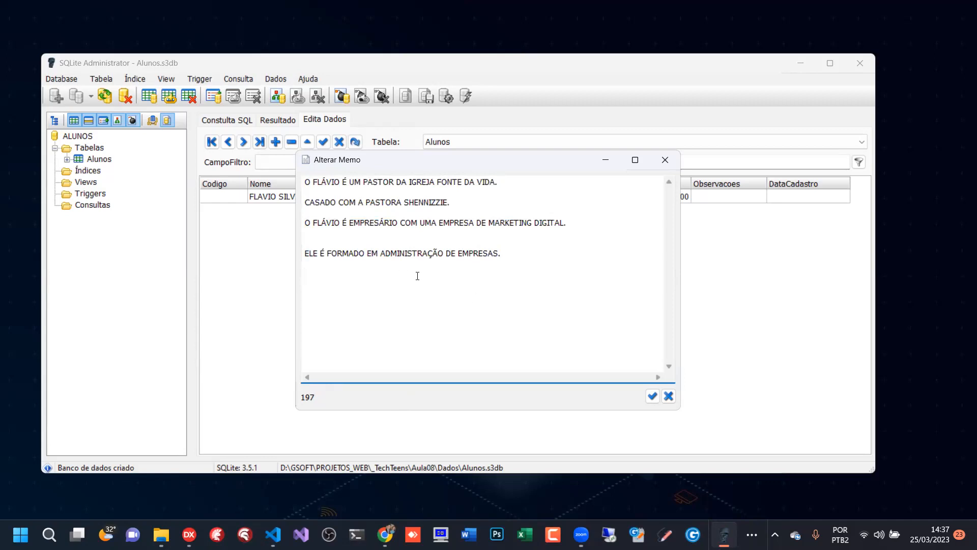
pyautogui.click(652, 394)
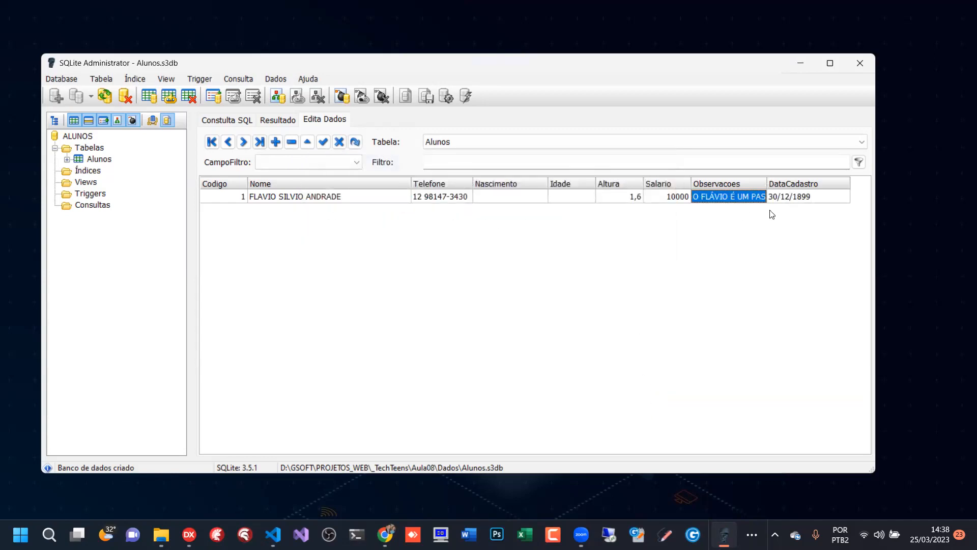
# - Check the record's DataCadastro, Observacoes and Nome values in the grid
pyautogui.click(809, 201)
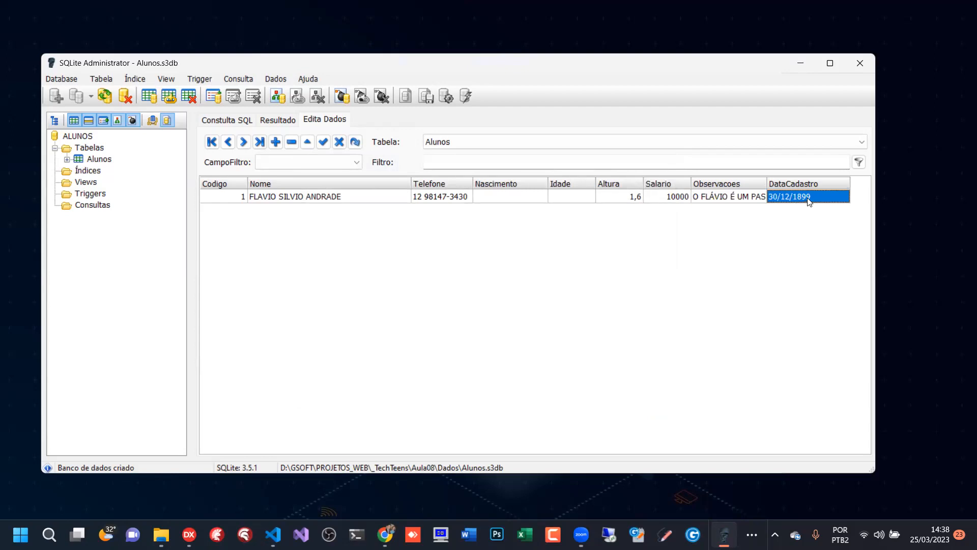
pyautogui.click(725, 201)
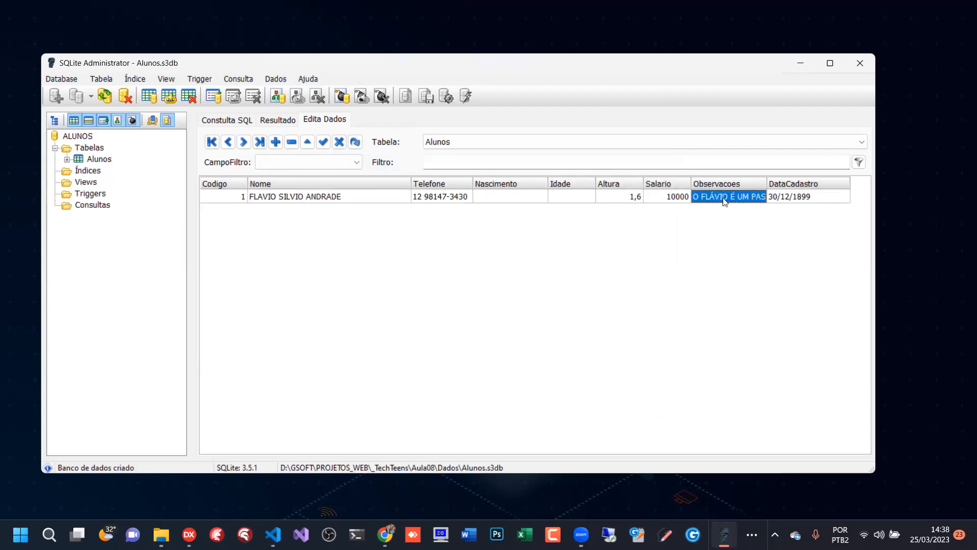
pyautogui.click(790, 199)
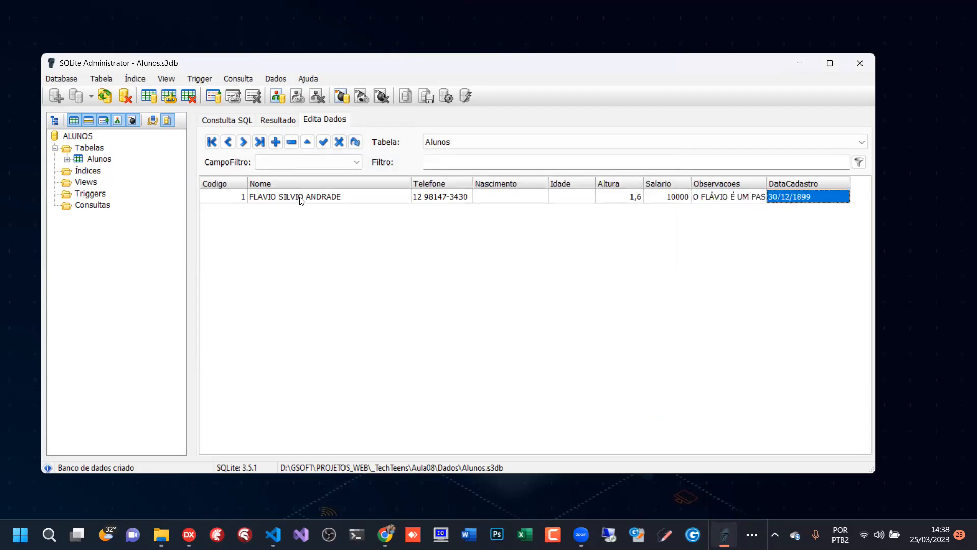
pyautogui.click(287, 197)
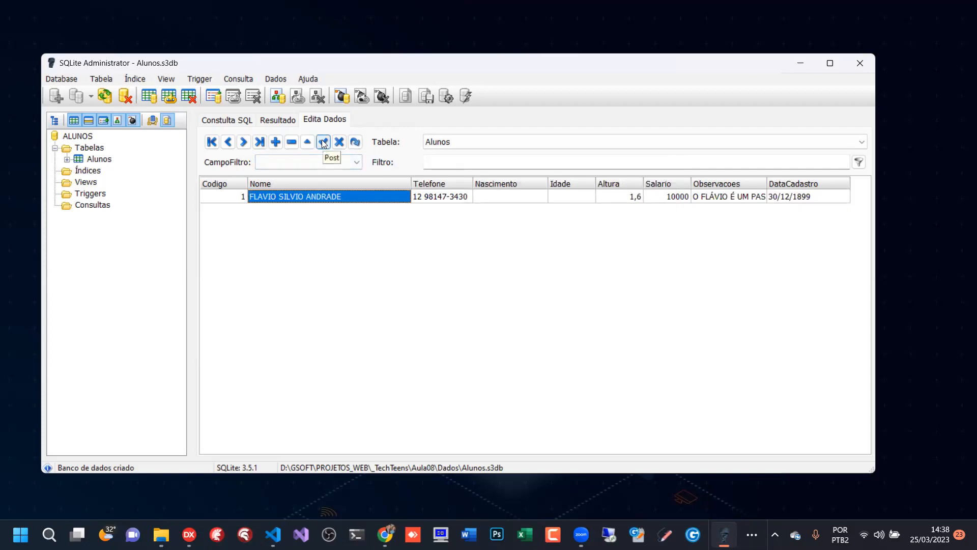
# - Post the first record, add a second record below it, and enter the student's full name in its Nome field
pyautogui.click(324, 143)
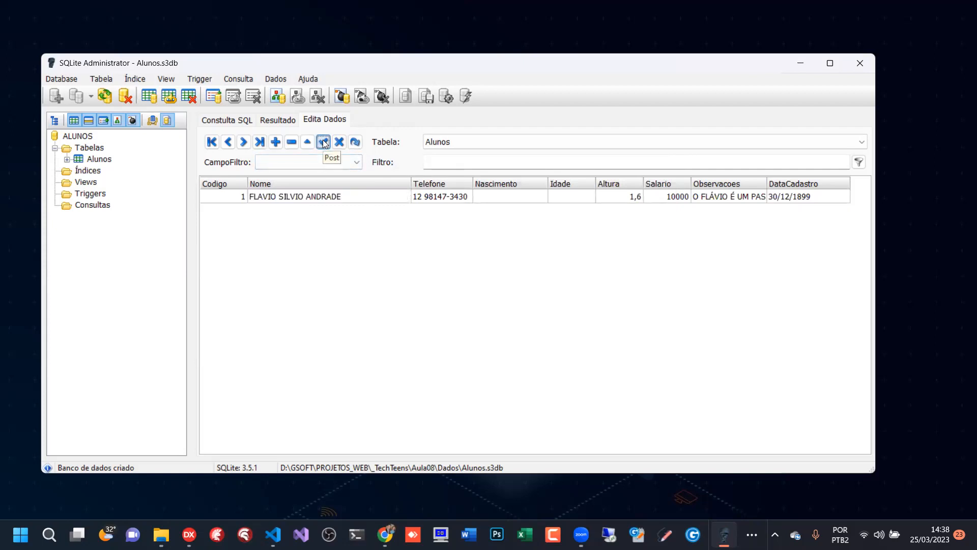
pyautogui.click(235, 199)
pyautogui.click(306, 201)
pyautogui.press('Left')
pyautogui.press('Down')
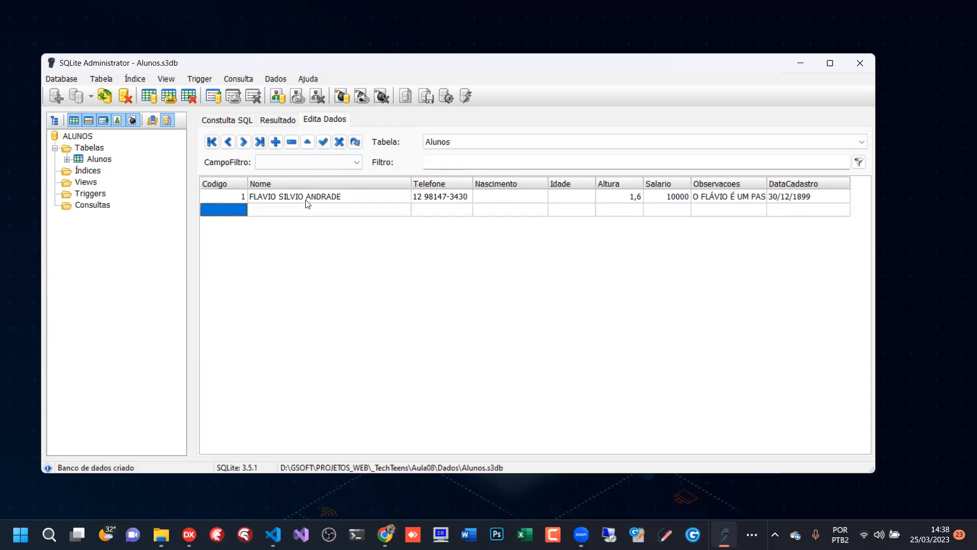
pyautogui.press('Up')
pyautogui.press('Down')
pyautogui.press('Right')
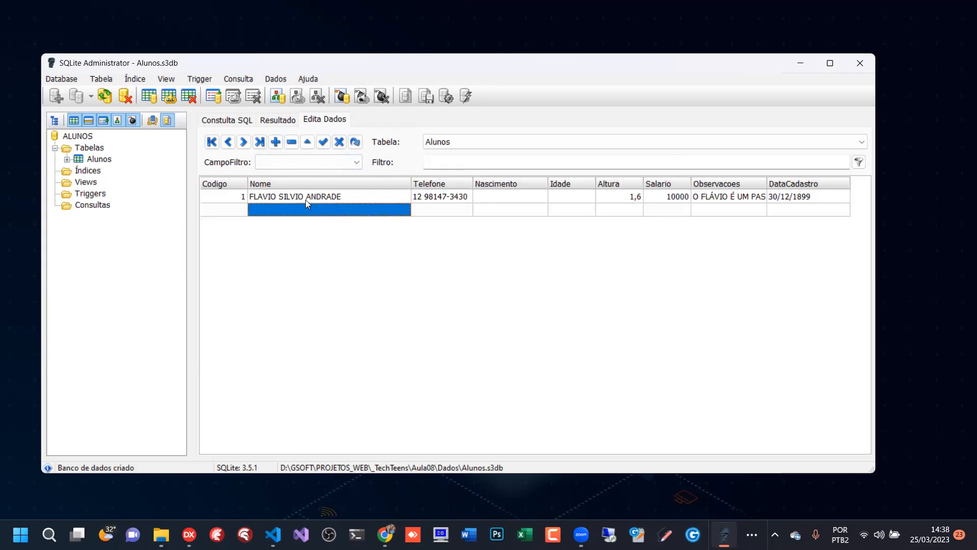
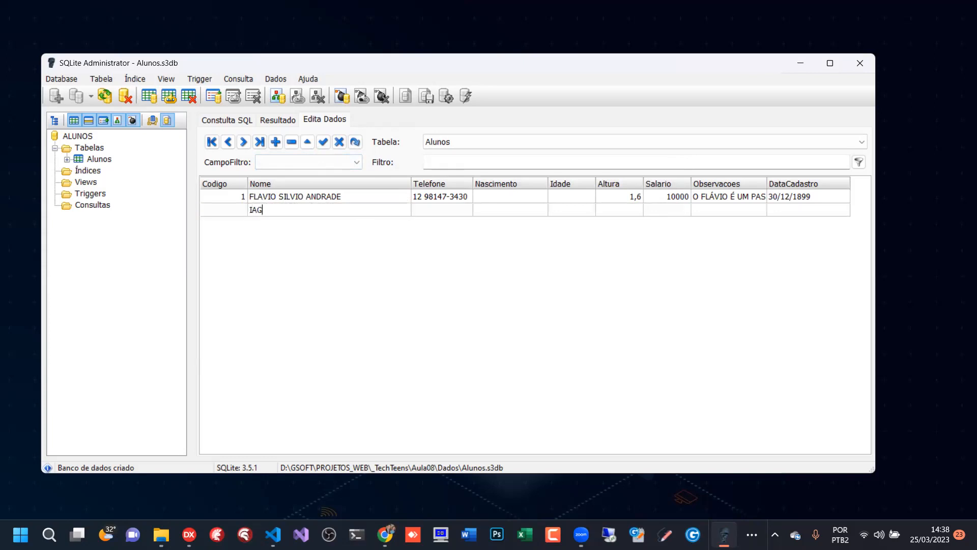
pyautogui.click(450, 211)
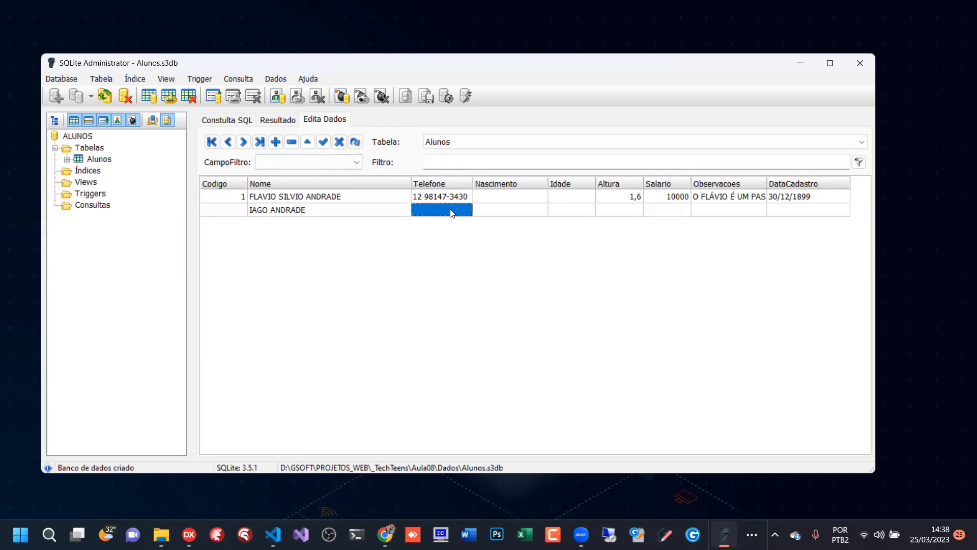
# - Try to leave the second record with only its Nome field filled in
pyautogui.click(439, 195)
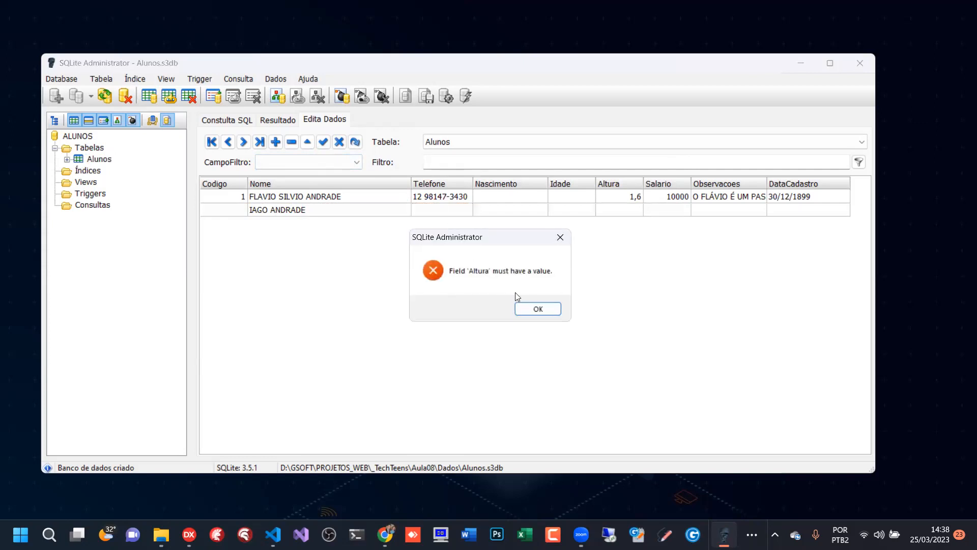
pyautogui.click(550, 308)
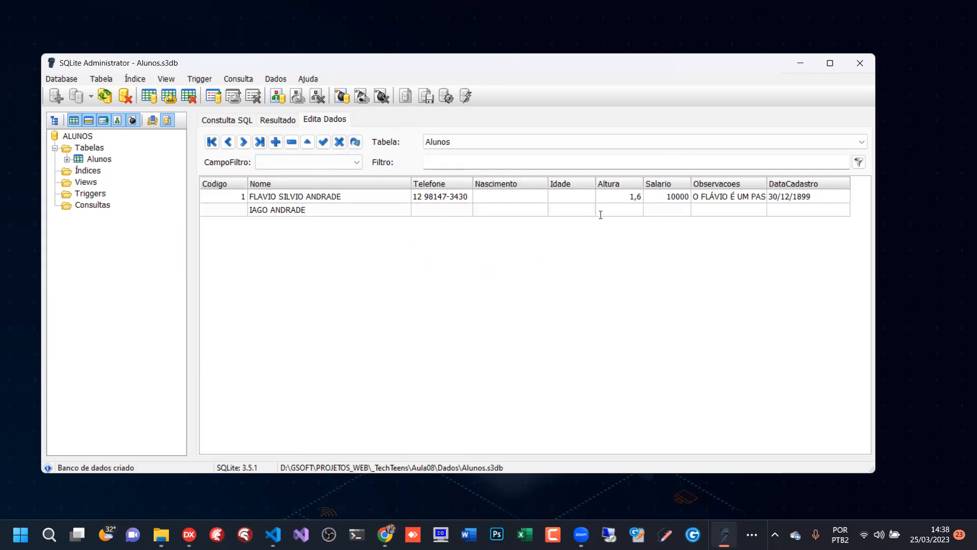
pyautogui.click(436, 199)
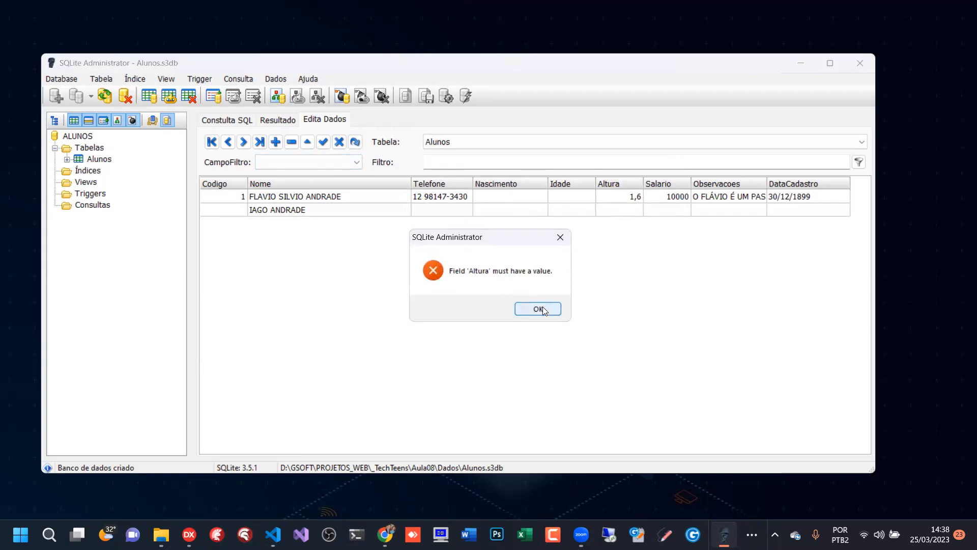
pyautogui.click(538, 309)
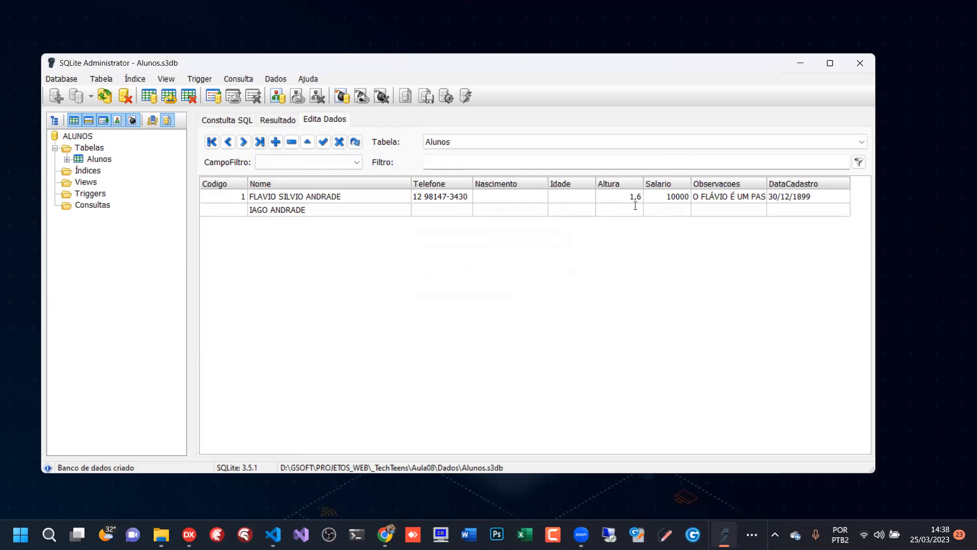
# - Set the second record's Altura to 1,6 and post the record
pyautogui.write('1,6')
pyautogui.click(323, 142)
# - Examine the second record's fields from Nome through DataCadastro to see which ones are filled in
pyautogui.click(715, 209)
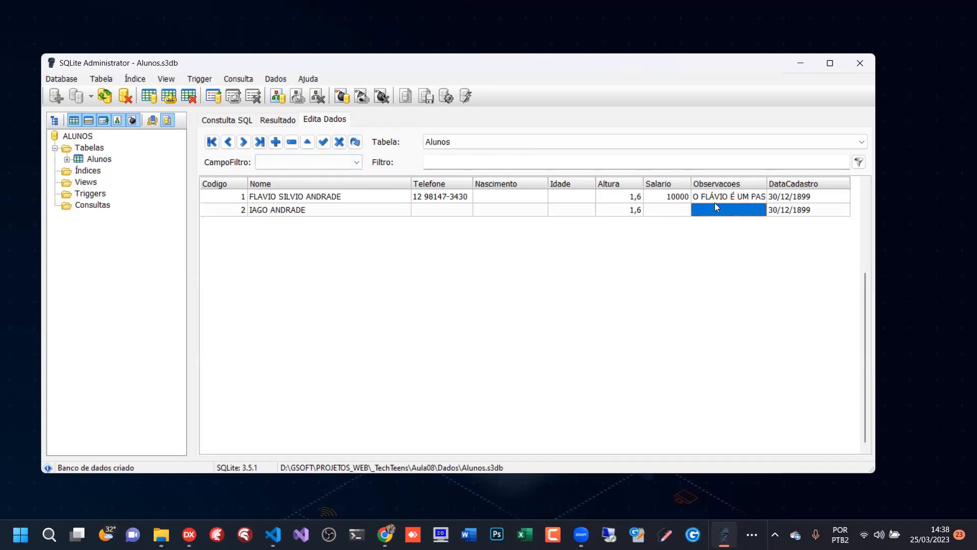
pyautogui.click(277, 206)
pyautogui.doubleClick(281, 210)
pyautogui.click(297, 198)
pyautogui.click(299, 208)
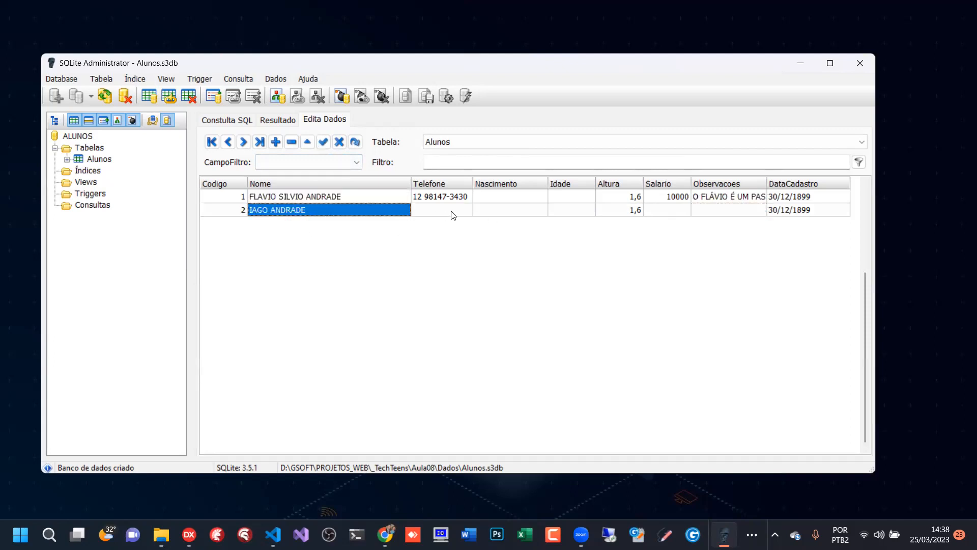
pyautogui.click(451, 211)
pyautogui.click(514, 211)
pyautogui.click(592, 211)
pyautogui.click(693, 211)
pyautogui.click(669, 212)
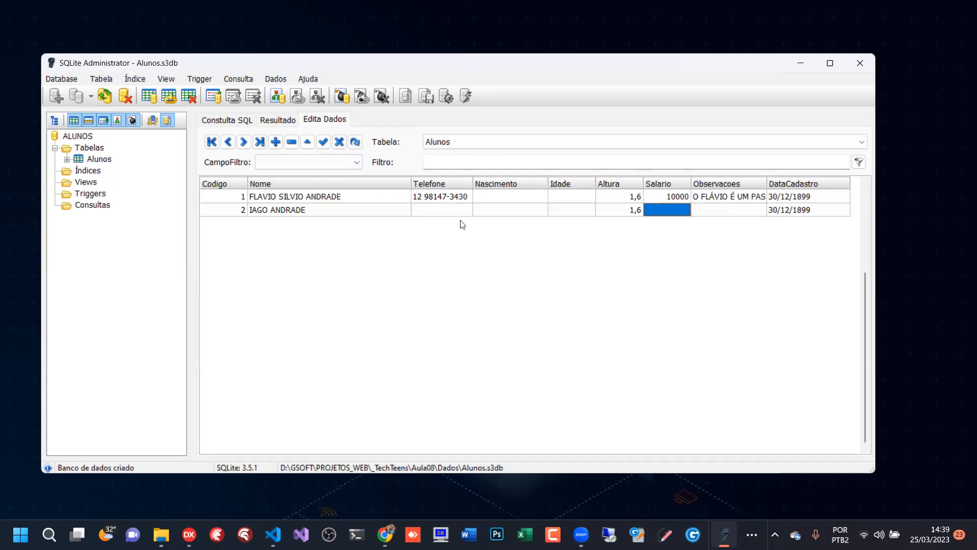
pyautogui.click(434, 210)
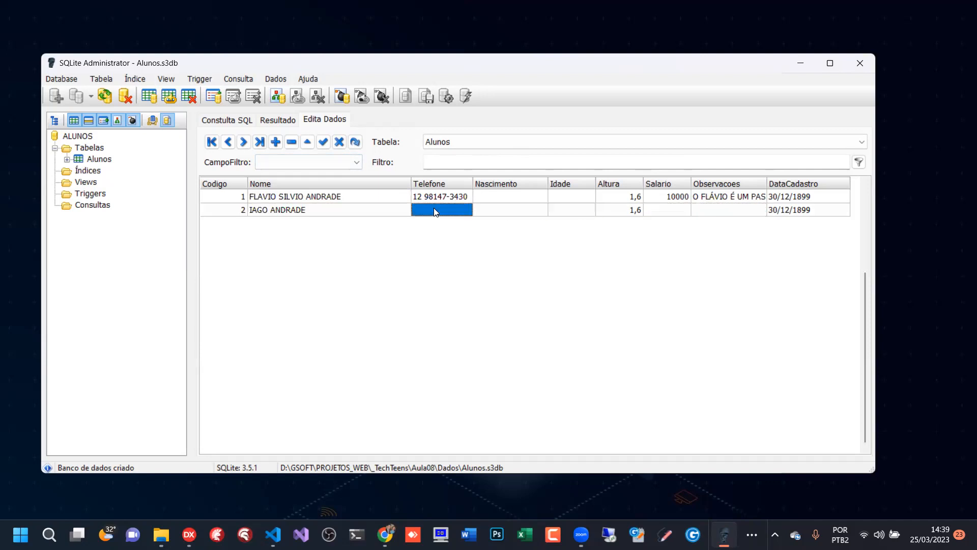
pyautogui.click(517, 213)
pyautogui.click(584, 214)
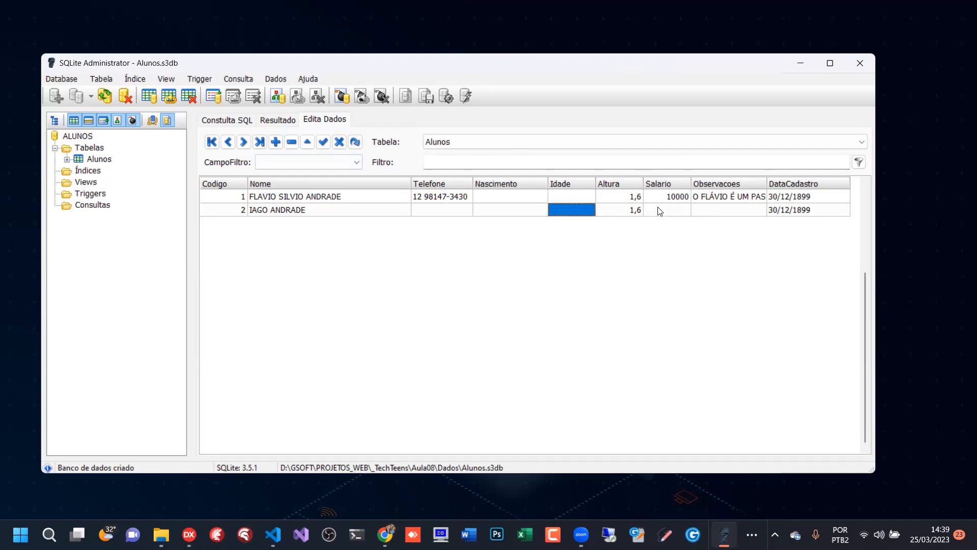
pyautogui.click(659, 212)
pyautogui.click(733, 209)
pyautogui.click(788, 212)
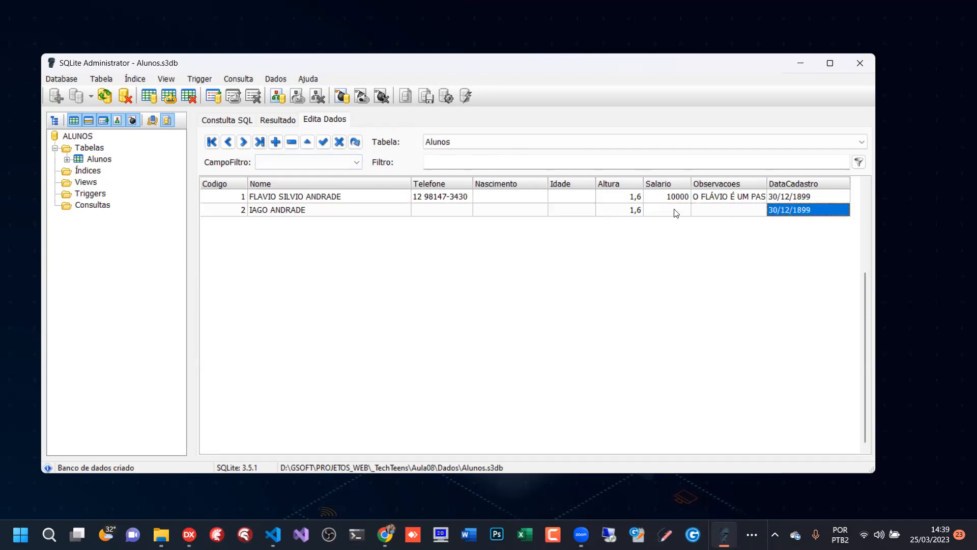
pyautogui.click(742, 212)
pyautogui.click(786, 209)
# - Compare the DataCadastro values of the two records
pyautogui.click(793, 198)
pyautogui.click(790, 210)
pyautogui.click(791, 199)
pyautogui.click(790, 211)
pyautogui.click(792, 199)
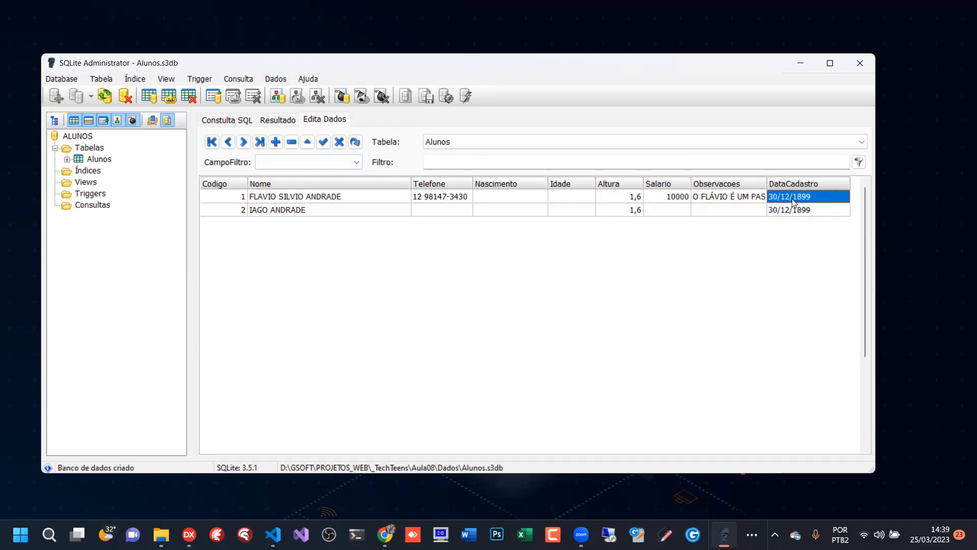
pyautogui.click(792, 210)
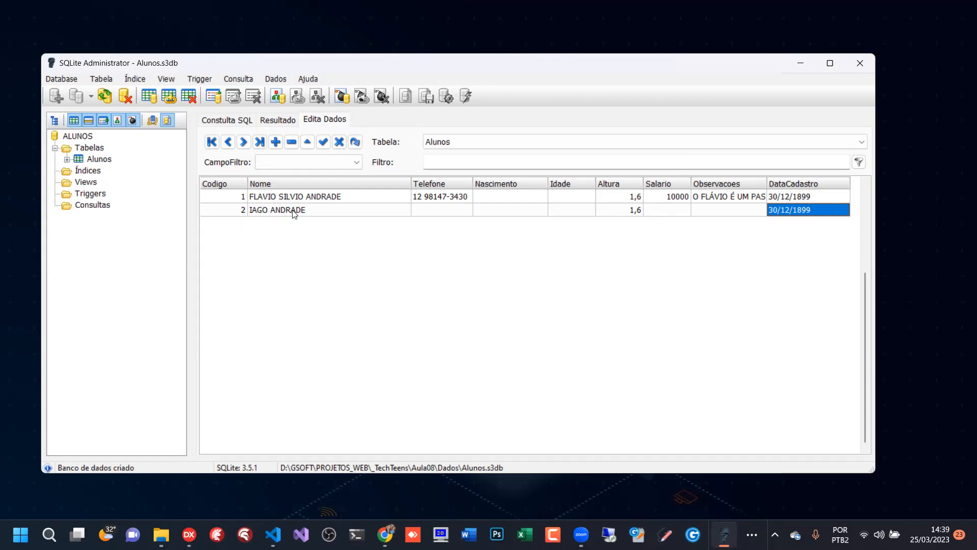
# - Alter the Alunos table so the DataCadastro field keeps type TIMESTAMP with CURRENT_DATE as its default value
pyautogui.rightClick(92, 159)
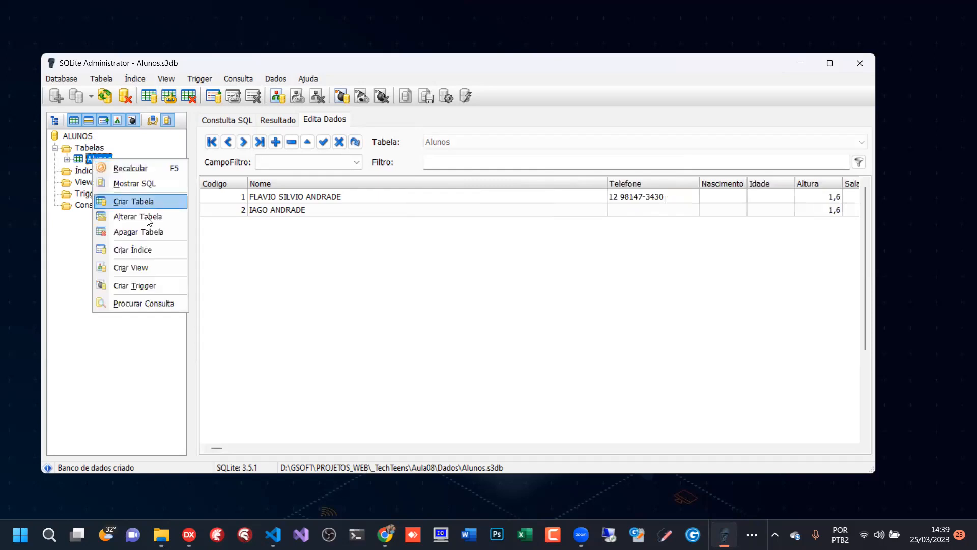
pyautogui.click(146, 222)
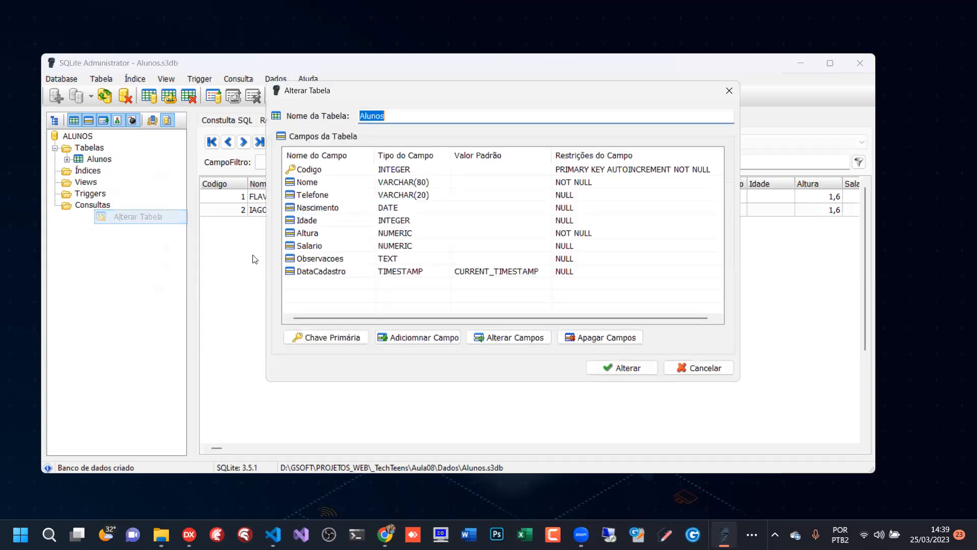
pyautogui.doubleClick(377, 272)
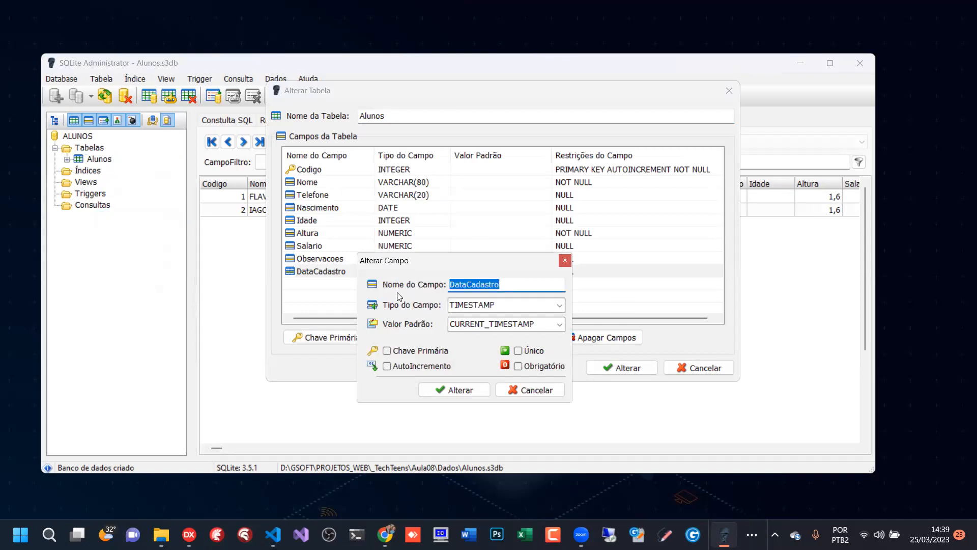
pyautogui.click(560, 306)
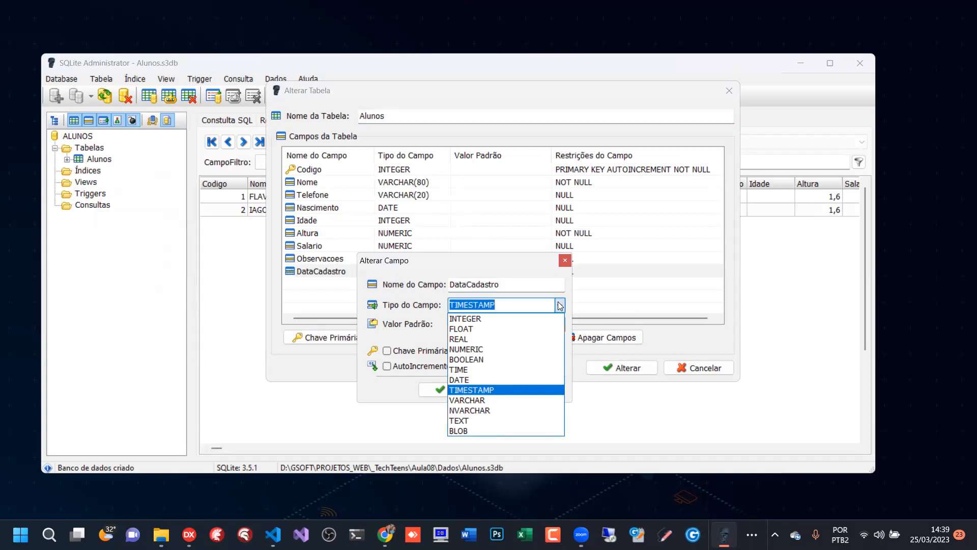
pyautogui.click(489, 387)
pyautogui.click(560, 326)
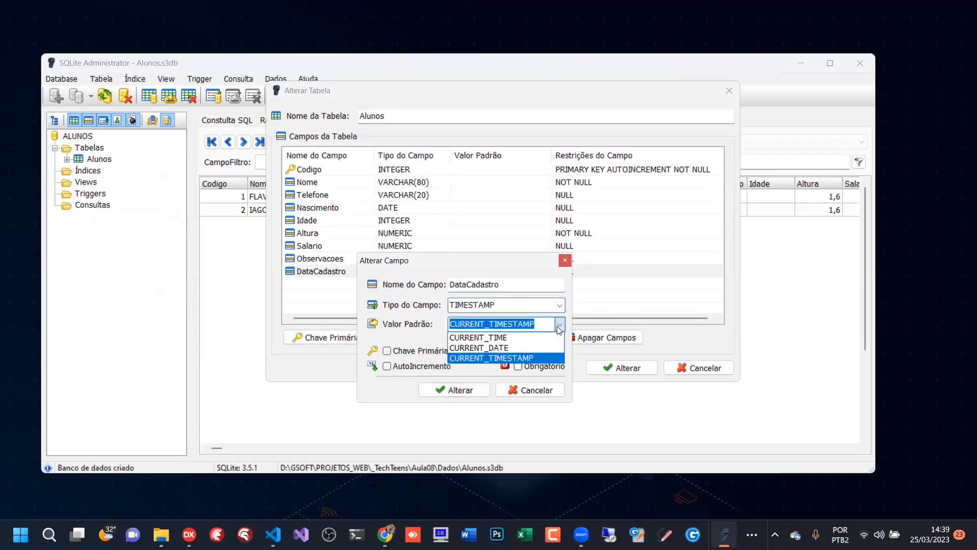
pyautogui.click(506, 347)
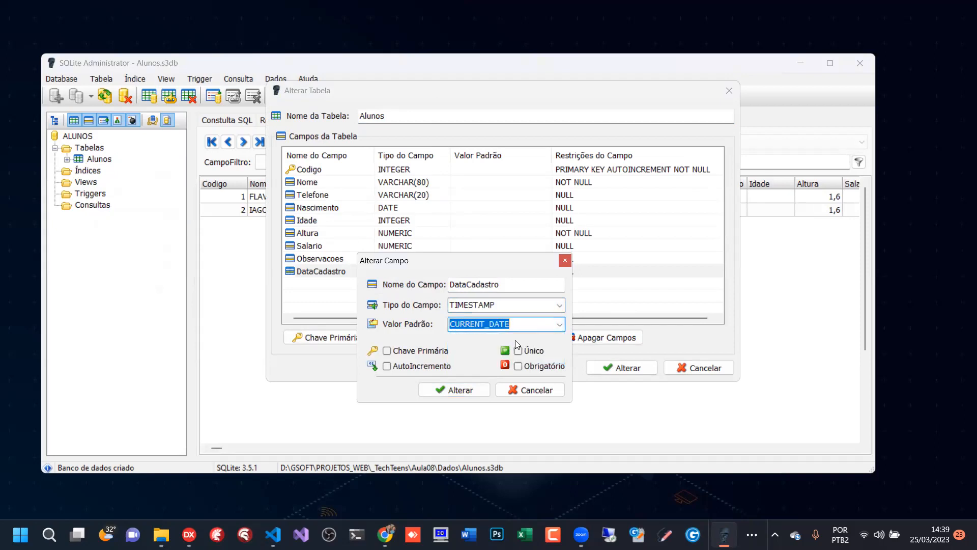
pyautogui.click(455, 390)
pyautogui.click(625, 368)
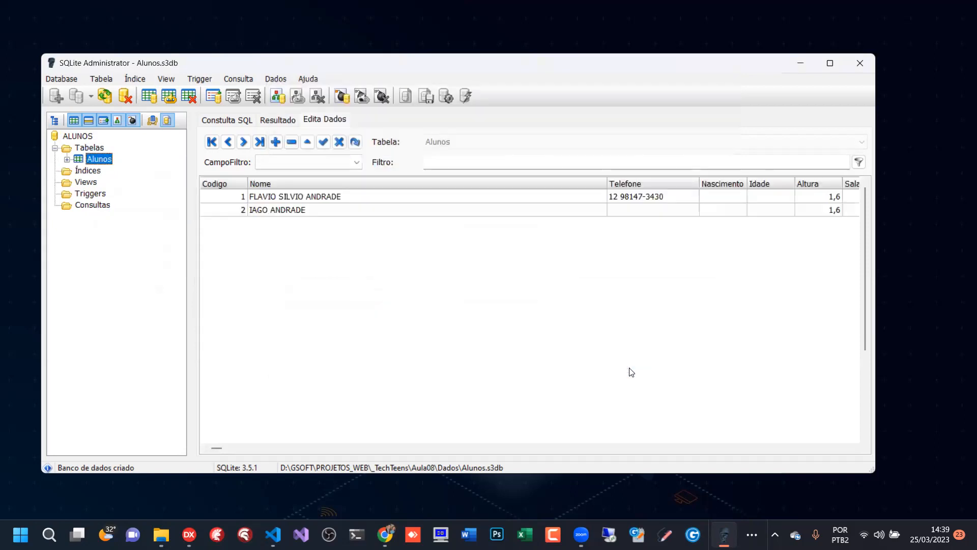
# - Widen the Observacoes column and check DataCadastro in both records
pyautogui.click(831, 212)
pyautogui.press('End')
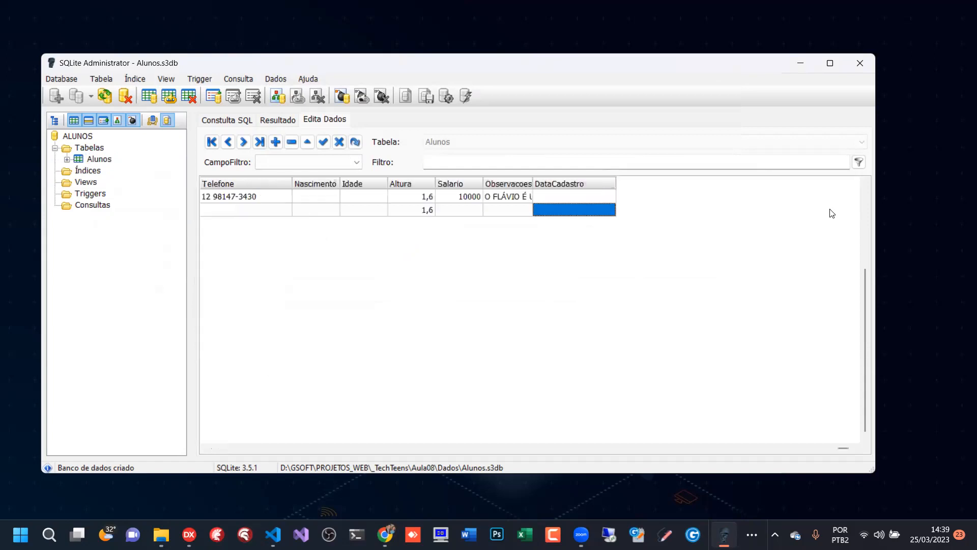
pyautogui.moveTo(532, 183); pyautogui.dragTo(598, 184)
pyautogui.click(635, 198)
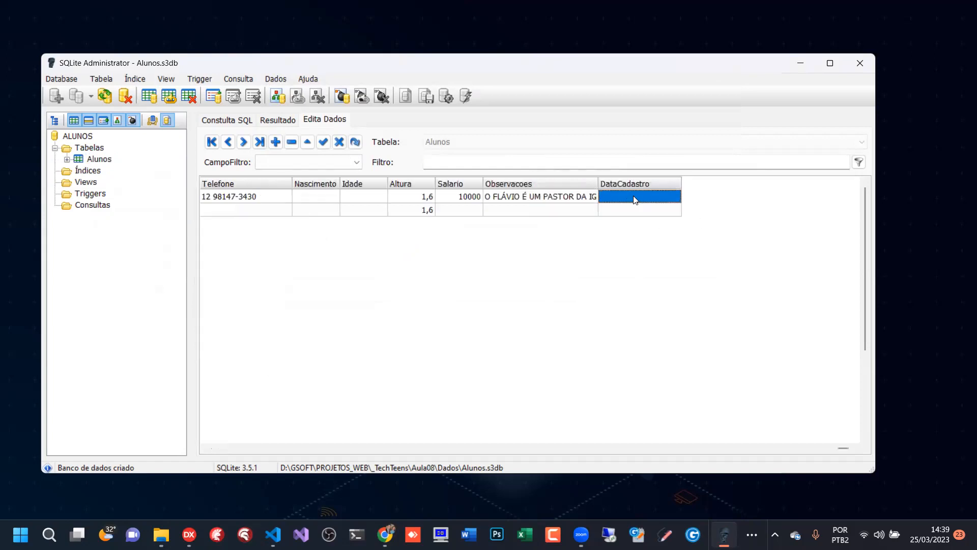
# - Add "OK" at the end of the first record's Observacoes memo and save the change
pyautogui.click(307, 141)
pyautogui.click(593, 201)
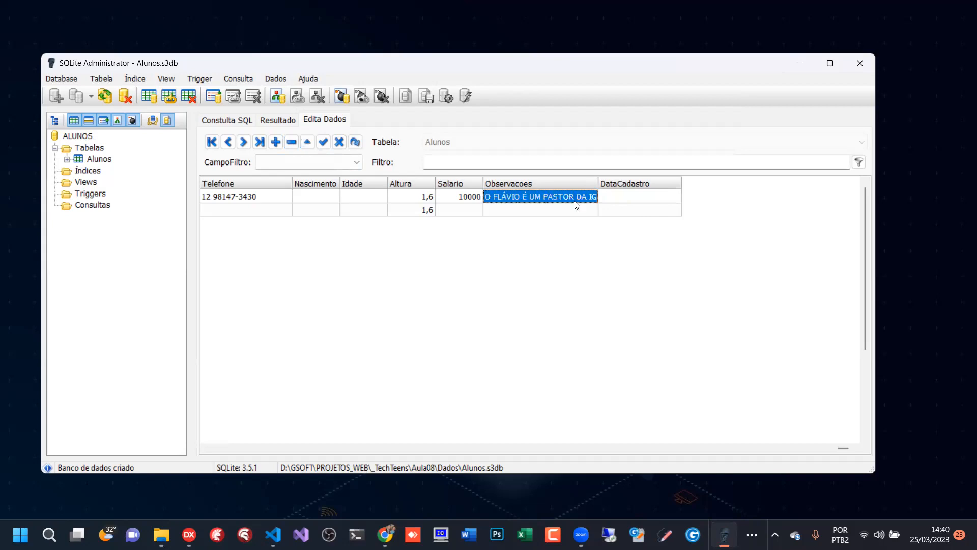
pyautogui.doubleClick(511, 200)
pyautogui.click(488, 282)
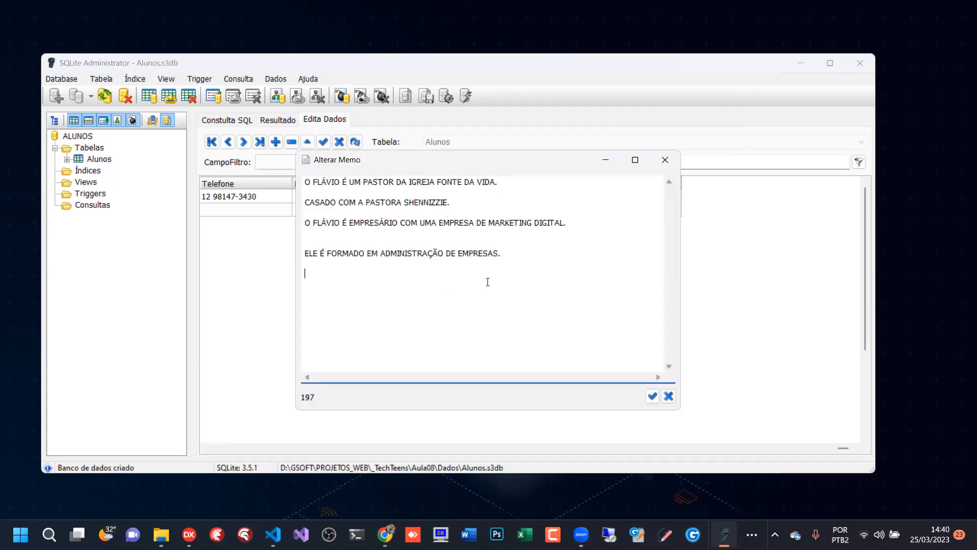
pyautogui.write('OK')
pyautogui.click(653, 399)
pyautogui.click(542, 209)
pyautogui.click(541, 200)
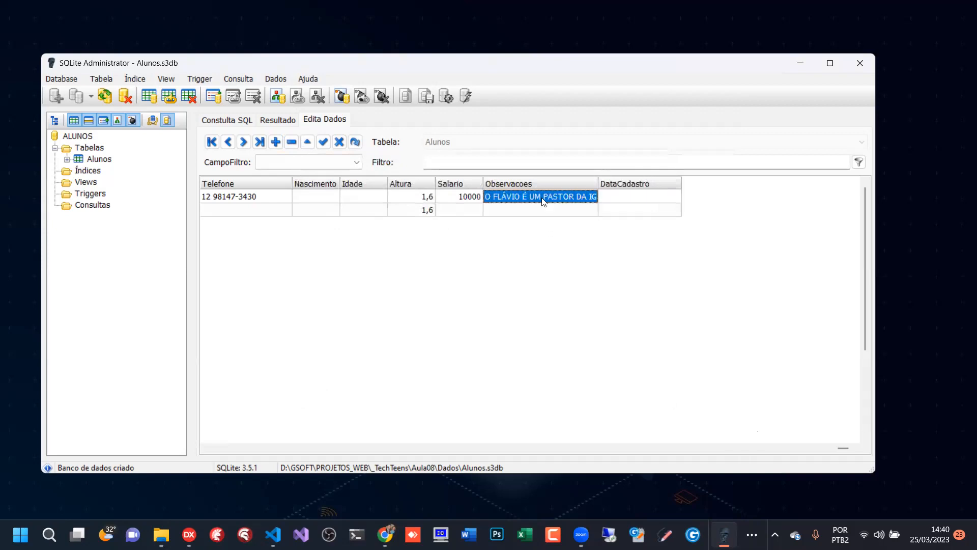
# - Add a third record to the Alunos grid and enter the student's full name in its Nome field
pyautogui.press('Tab')
pyautogui.press('Tab')
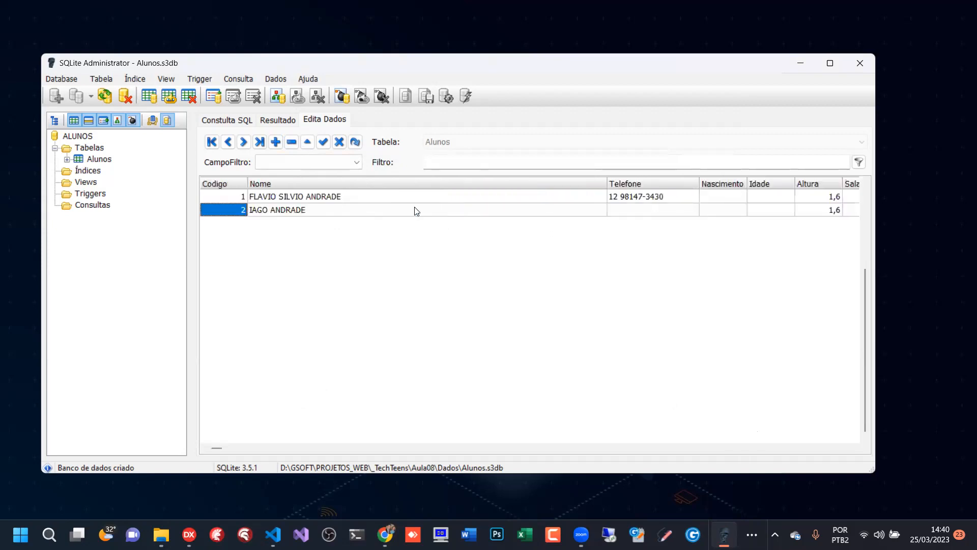
pyautogui.press('Down')
pyautogui.press('Tab')
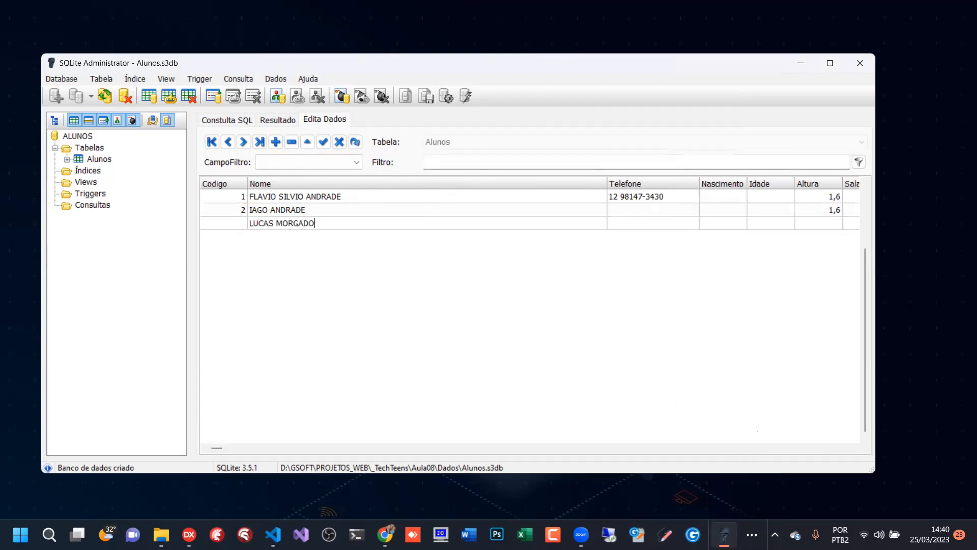
pyautogui.press('Tab')
# - Set the third student record's Altura to 1,82
pyautogui.click(640, 222)
pyautogui.press('Tab')
pyautogui.press('Tab')
pyautogui.press('Tab')
pyautogui.press('Tab')
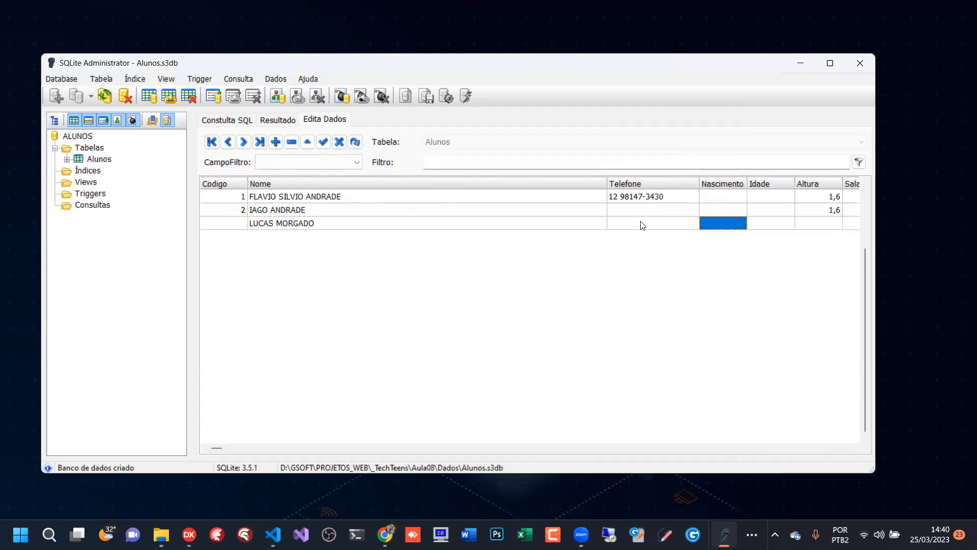
pyautogui.press('Tab')
pyautogui.press('Tab')
pyautogui.hotkey('shift', 'Tab')
pyautogui.hotkey('shift', 'Tab')
pyautogui.hotkey('shift', 'Tab')
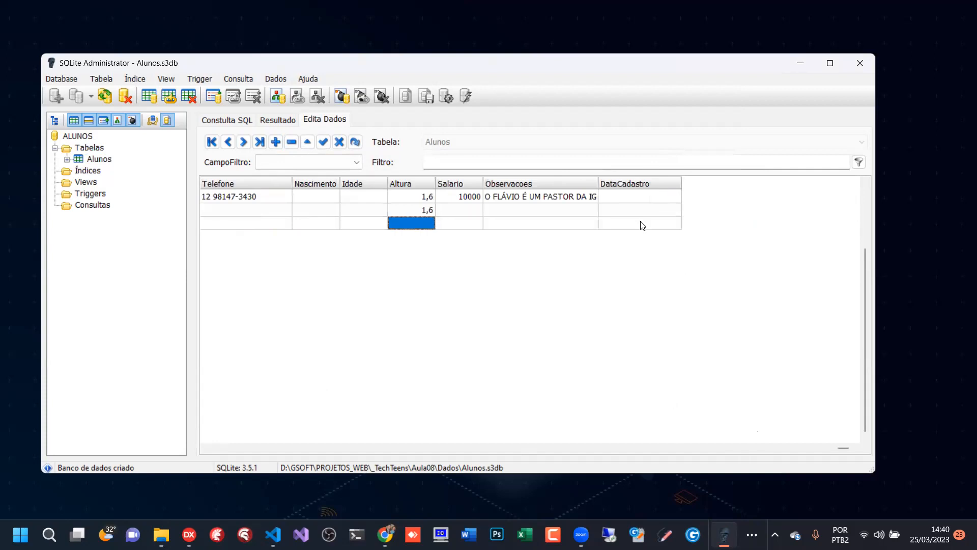
pyautogui.write('1,')
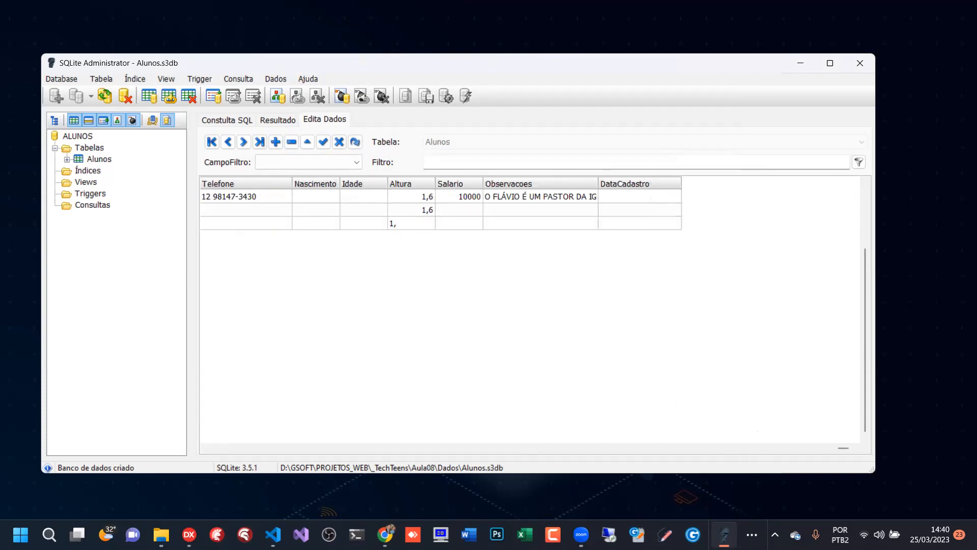
pyautogui.write('80')
pyautogui.press('BackSpace')
pyautogui.write('2')
# - Set the third record's Salario to 10000, leave Observacoes empty, and save the record
pyautogui.click(463, 225)
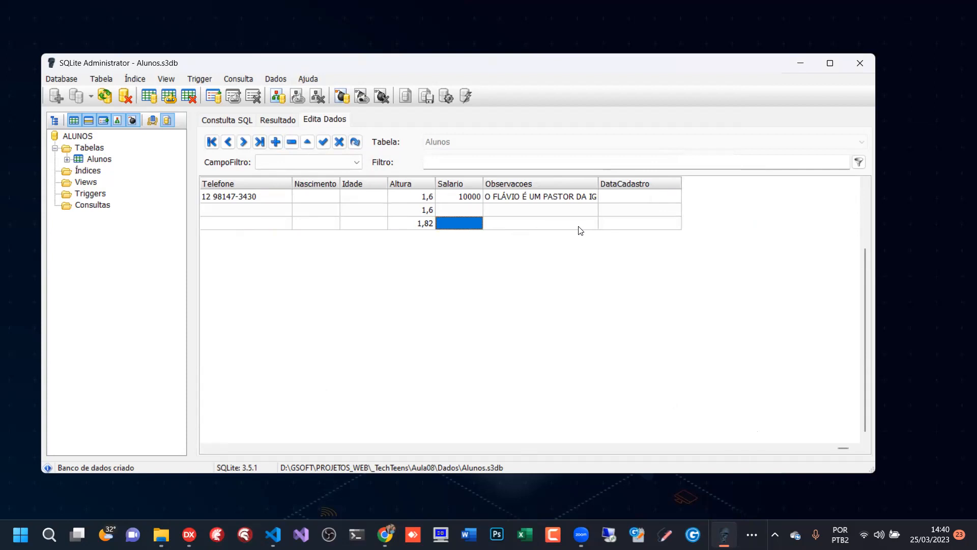
pyautogui.write('10000')
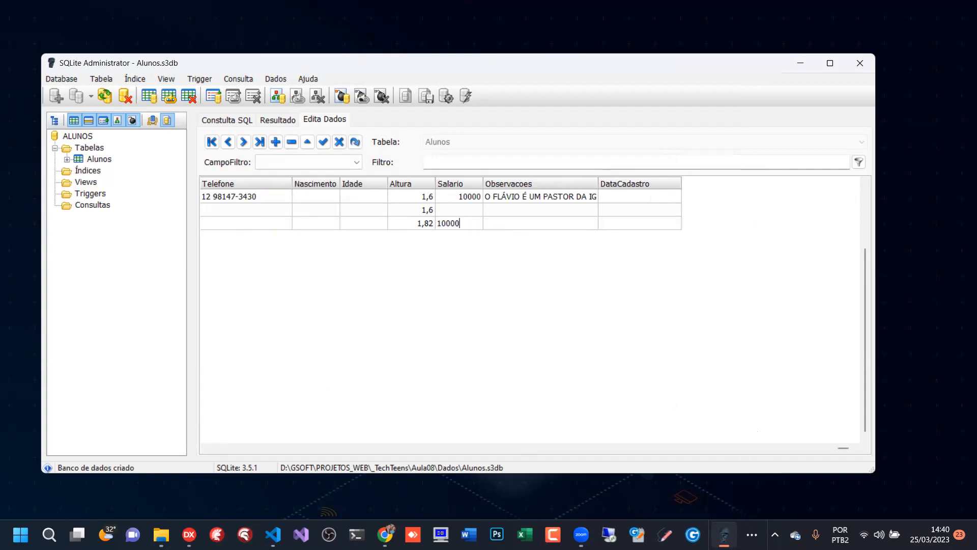
pyautogui.click(596, 226)
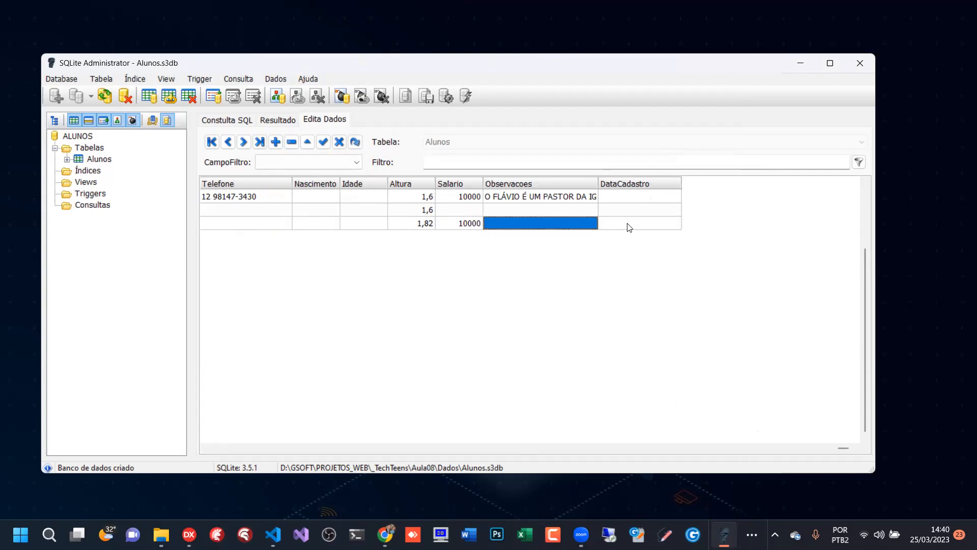
pyautogui.click(322, 145)
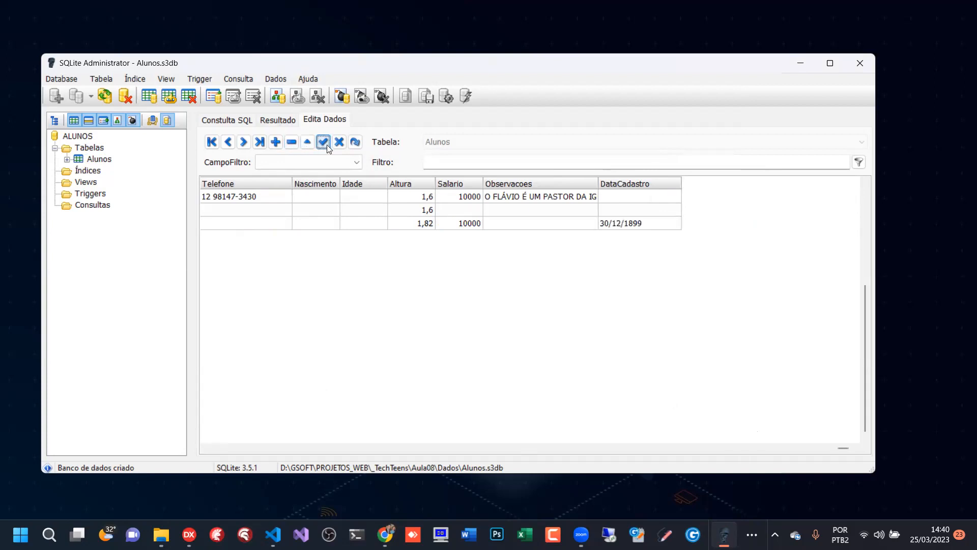
pyautogui.click(618, 210)
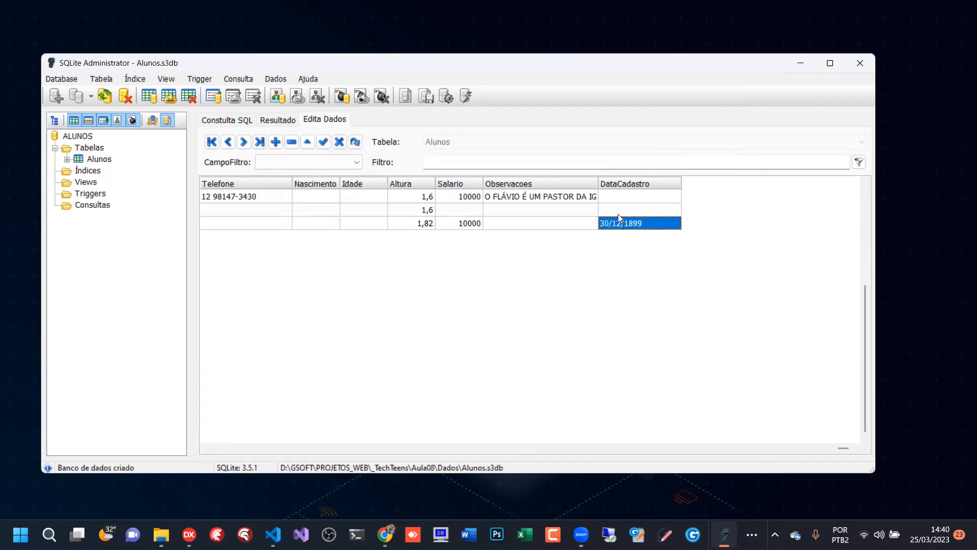
pyautogui.click(531, 213)
pyautogui.press('Home')
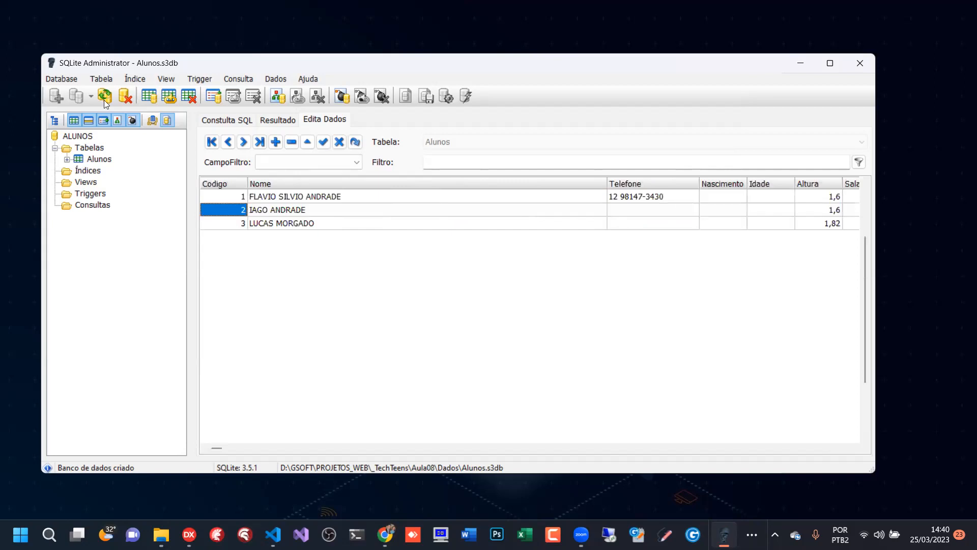
# - Alter the Alunos table so the DataCadastro field has type DATE, keeping CURRENT_DATE as its default value
pyautogui.click(95, 159)
pyautogui.rightClick(95, 161)
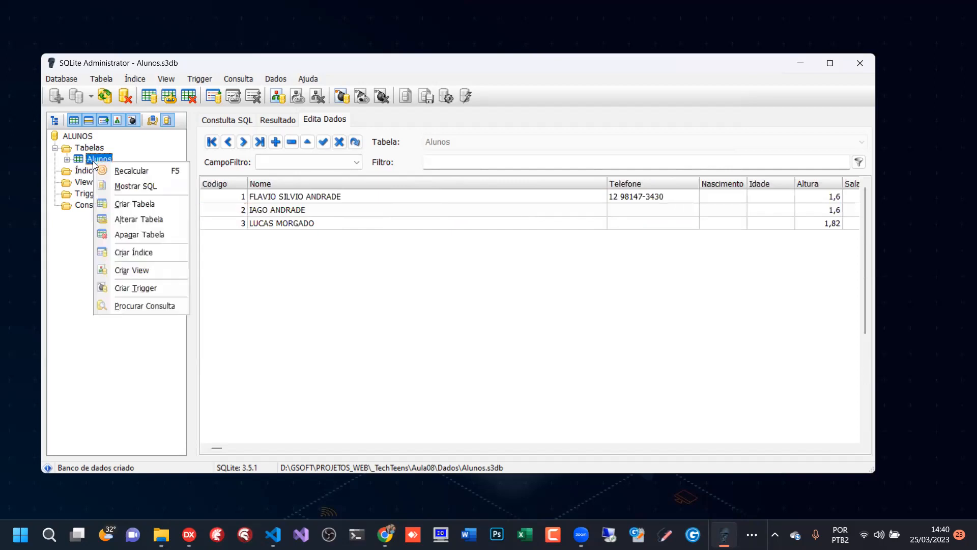
pyautogui.click(147, 219)
pyautogui.click(509, 273)
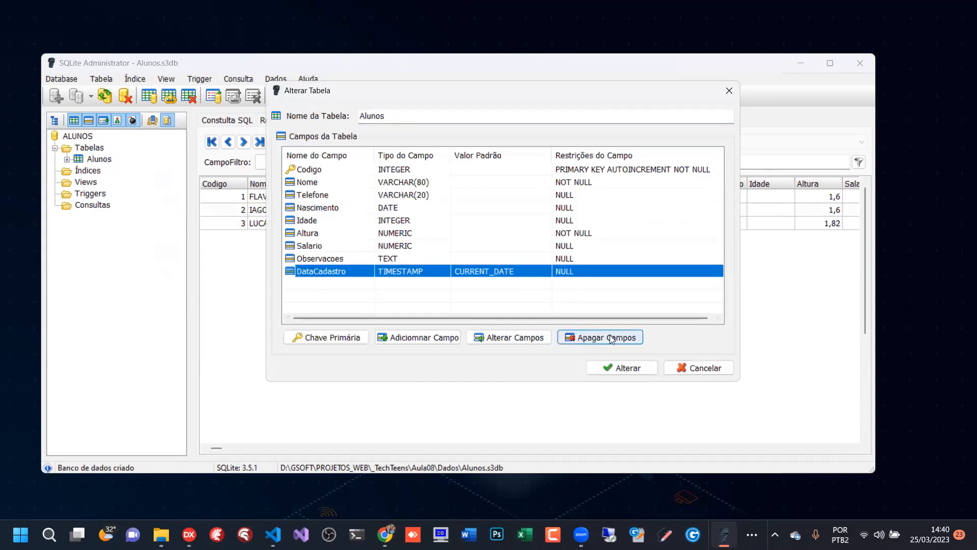
pyautogui.click(518, 339)
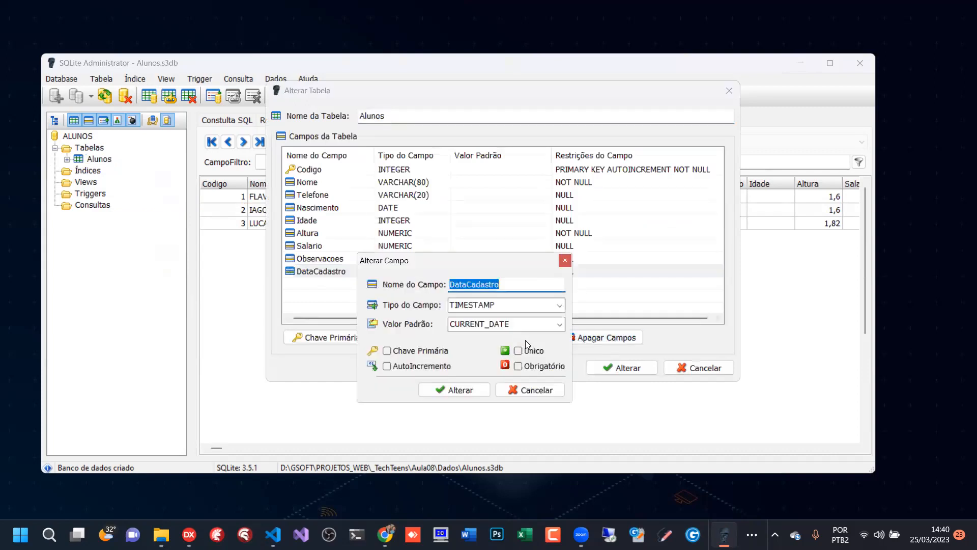
pyautogui.click(560, 306)
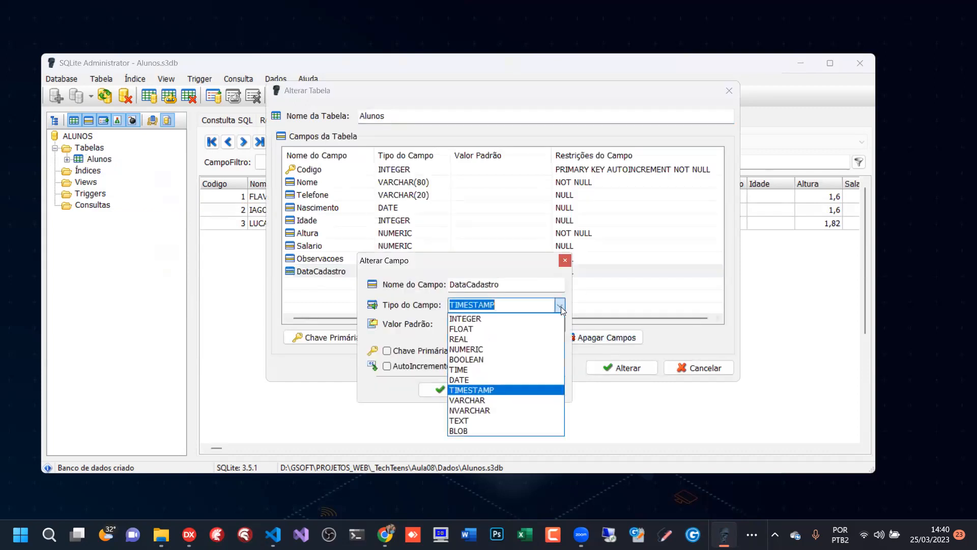
pyautogui.click(500, 378)
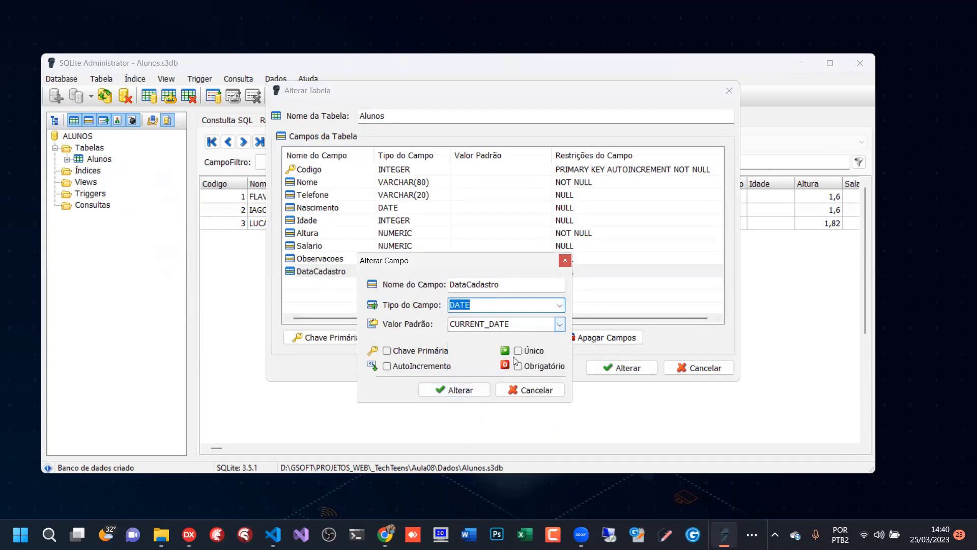
pyautogui.click(452, 390)
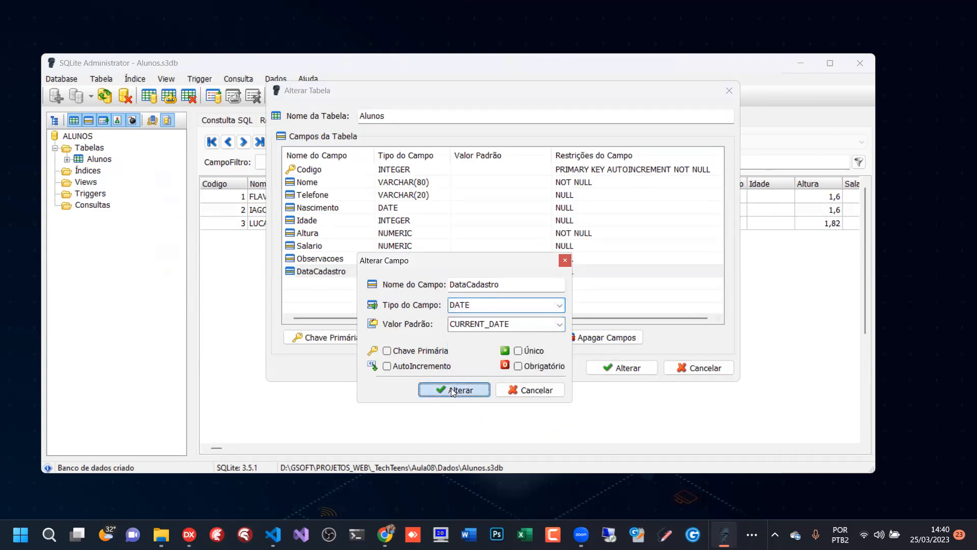
pyautogui.click(636, 371)
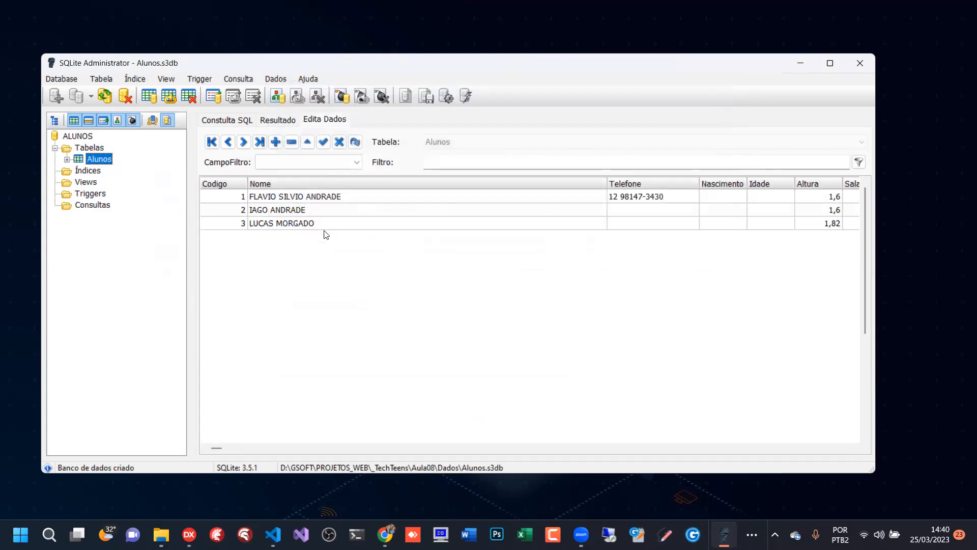
# - Add a fourth record to the Alunos grid and enter the student's full name in its Nome field
pyautogui.click(274, 222)
pyautogui.press('Down')
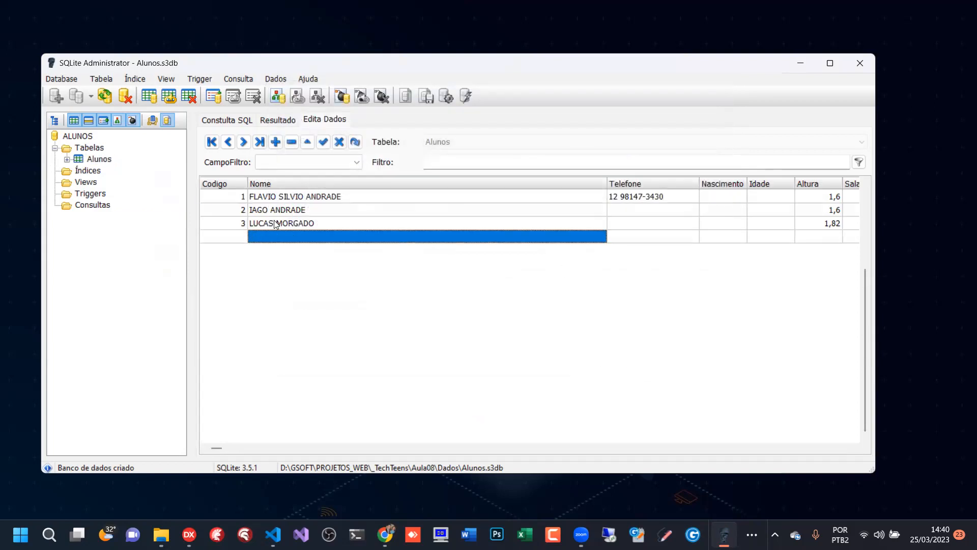
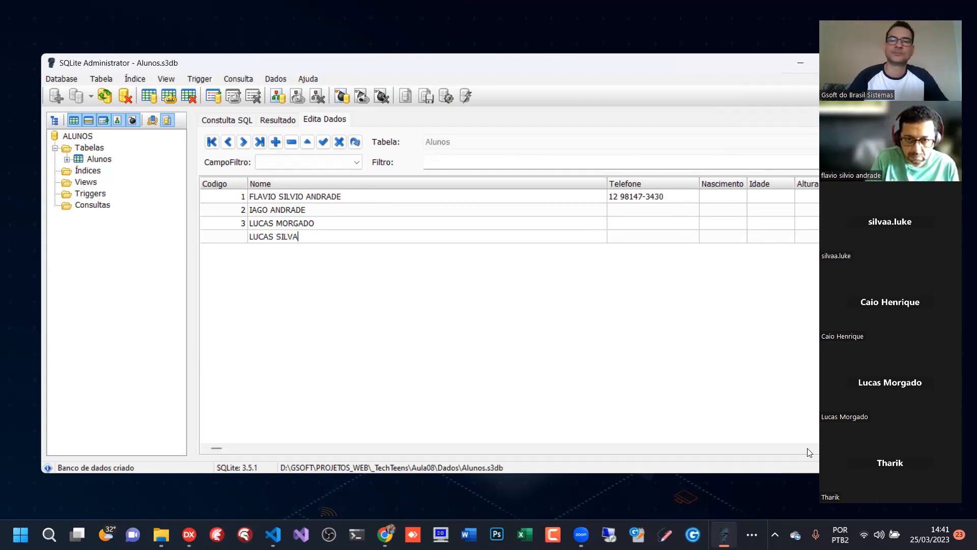
# - Set the fourth record's Altura to 1,63 and save the record
pyautogui.click(626, 234)
pyautogui.press('Tab')
pyautogui.press('Tab')
pyautogui.press('Tab')
pyautogui.press('Tab')
pyautogui.press('Tab')
pyautogui.press('Tab')
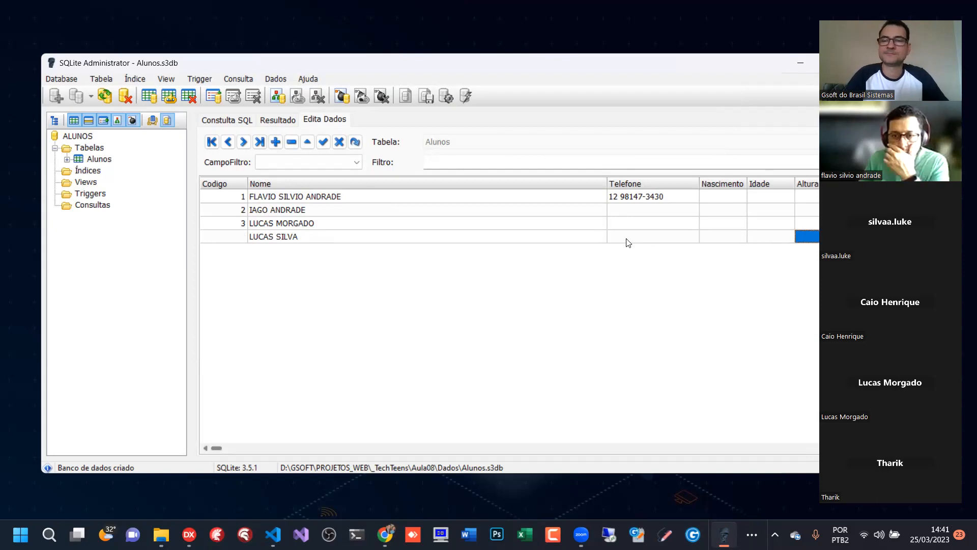
pyautogui.hotkey('shift', 'Tab')
pyautogui.hotkey('shift', 'Tab')
pyautogui.hotkey('shift', 'Tab')
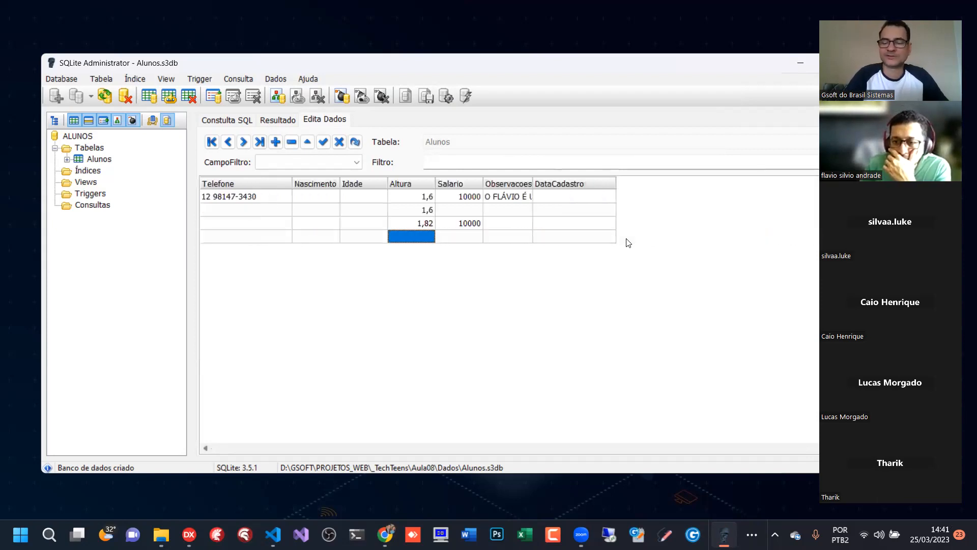
pyautogui.write('1,63')
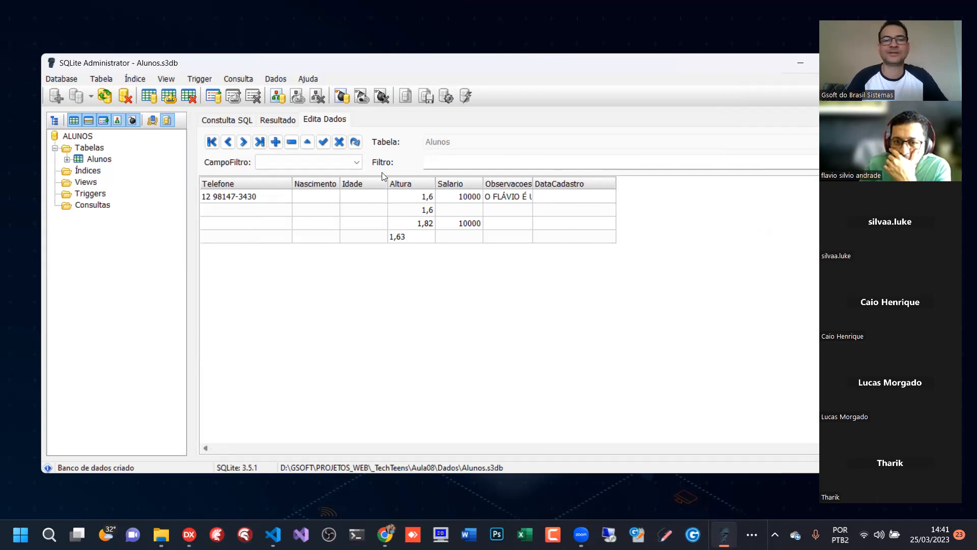
pyautogui.click(325, 143)
# - Check DataCadastro in the third and fourth records and widen the Observacoes column to fit its text
pyautogui.click(568, 227)
pyautogui.click(554, 238)
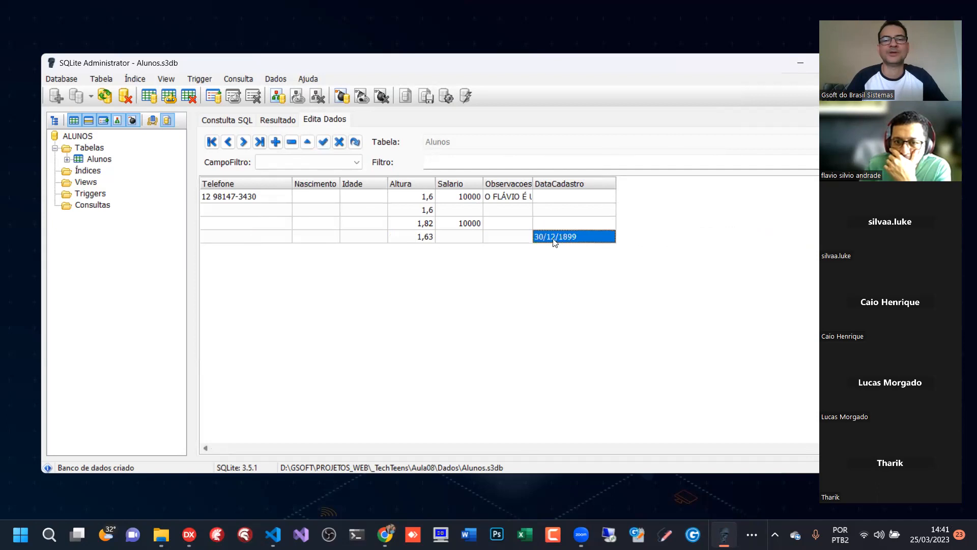
pyautogui.moveTo(532, 183); pyautogui.dragTo(688, 185)
pyautogui.moveTo(227, 449); pyautogui.dragTo(217, 448)
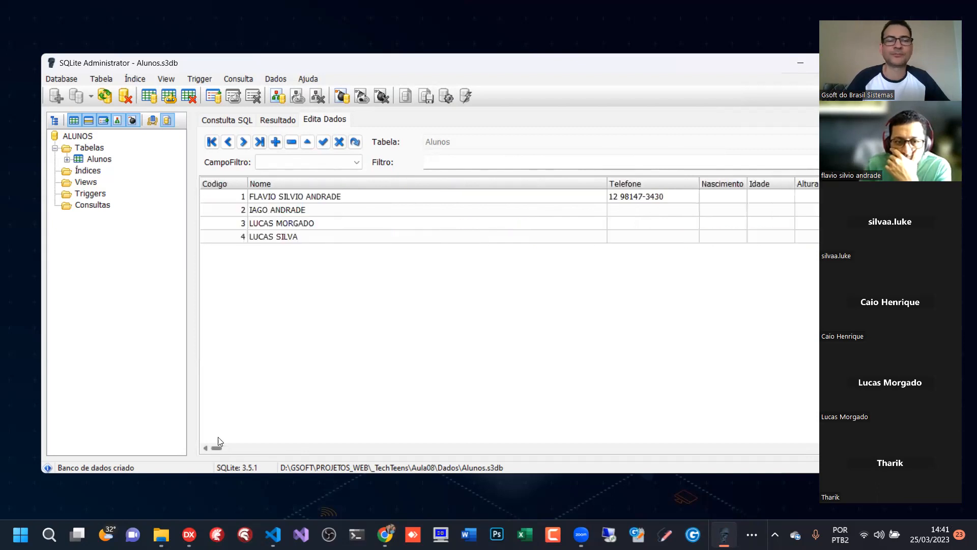
pyautogui.click(234, 240)
pyautogui.press('Right')
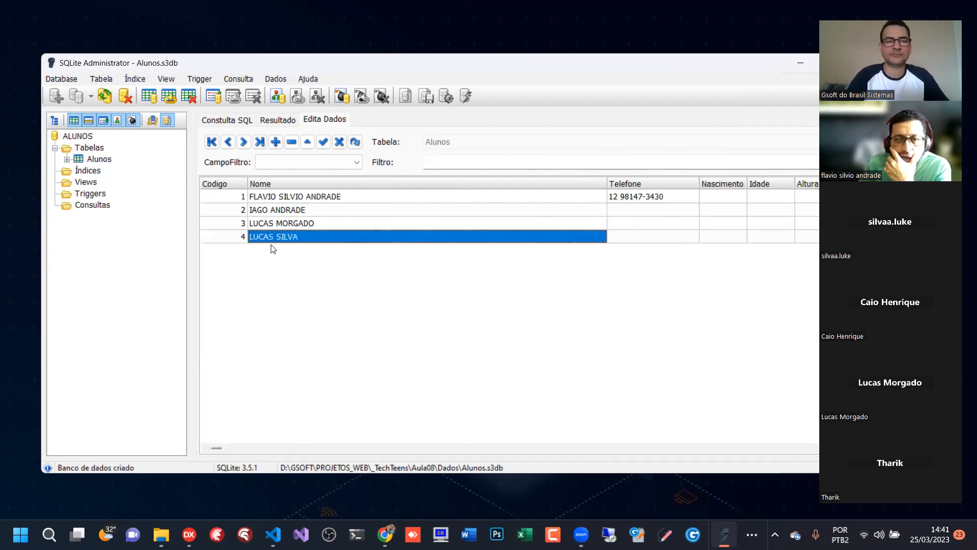
pyautogui.press('Down')
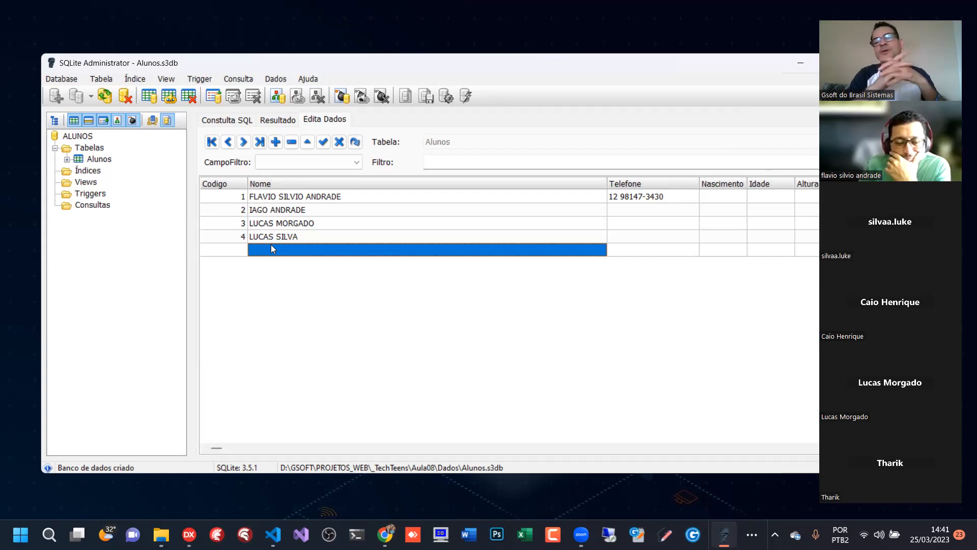
pyautogui.press('Tab')
pyautogui.press('Tab')
pyautogui.press('Tab')
pyautogui.press('Tab')
pyautogui.press('Tab')
pyautogui.press('Tab')
pyautogui.press('Tab')
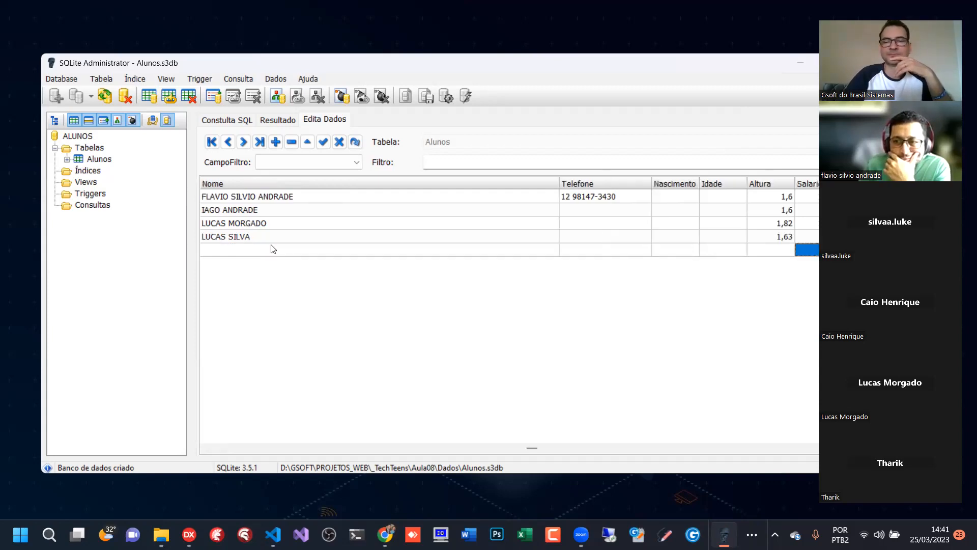
pyautogui.press('Up')
# - Compare the DataCadastro values of the third and fourth records
pyautogui.hotkey('shift', 'Tab')
pyautogui.hotkey('shift', 'Tab')
pyautogui.hotkey('shift', 'Tab')
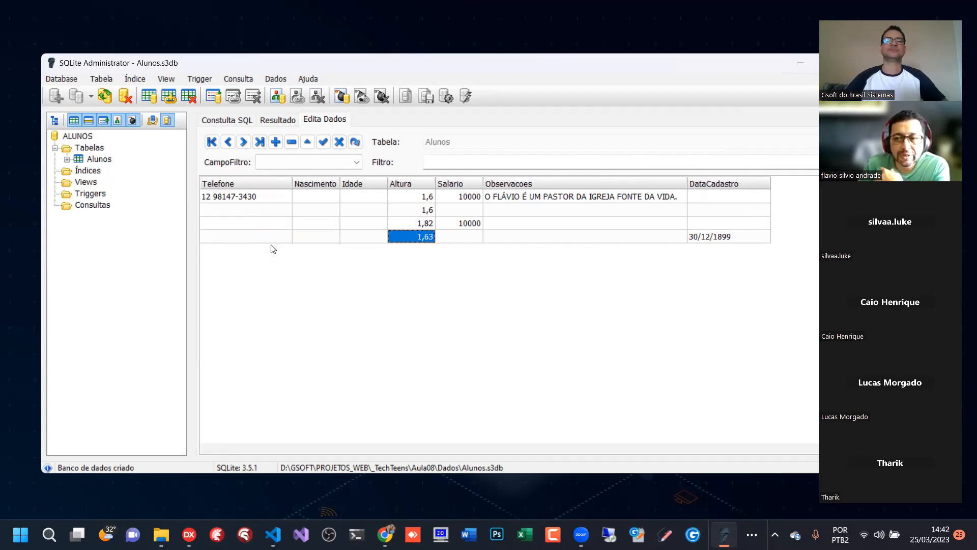
pyautogui.click(715, 226)
pyautogui.click(708, 239)
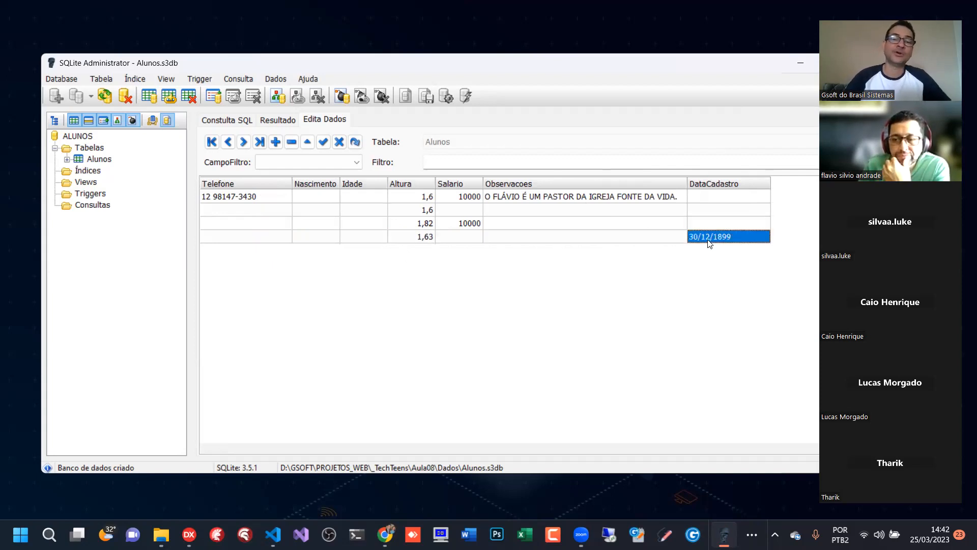
pyautogui.click(383, 239)
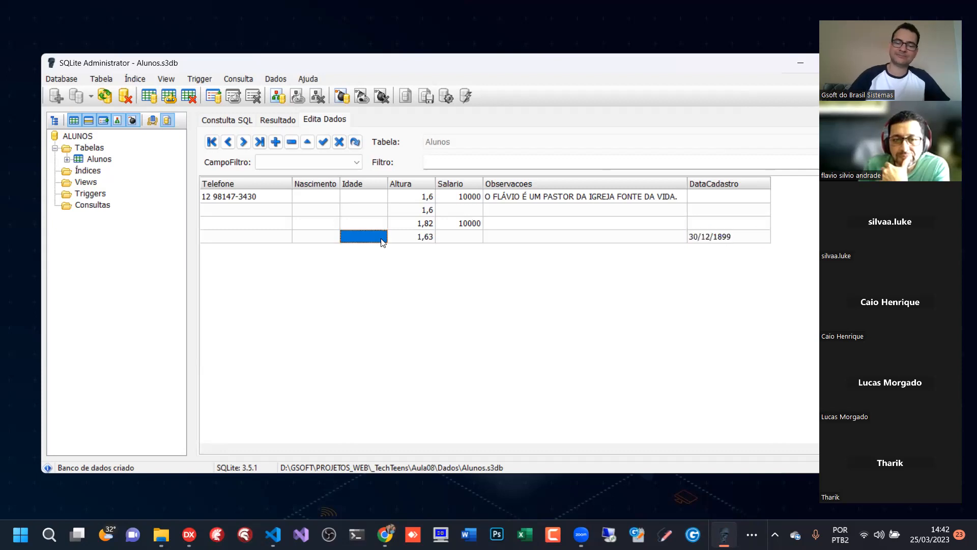
pyautogui.press('Home')
# - Add a fifth record to the Alunos grid and enter the student's full name in its Nome field
pyautogui.click(294, 238)
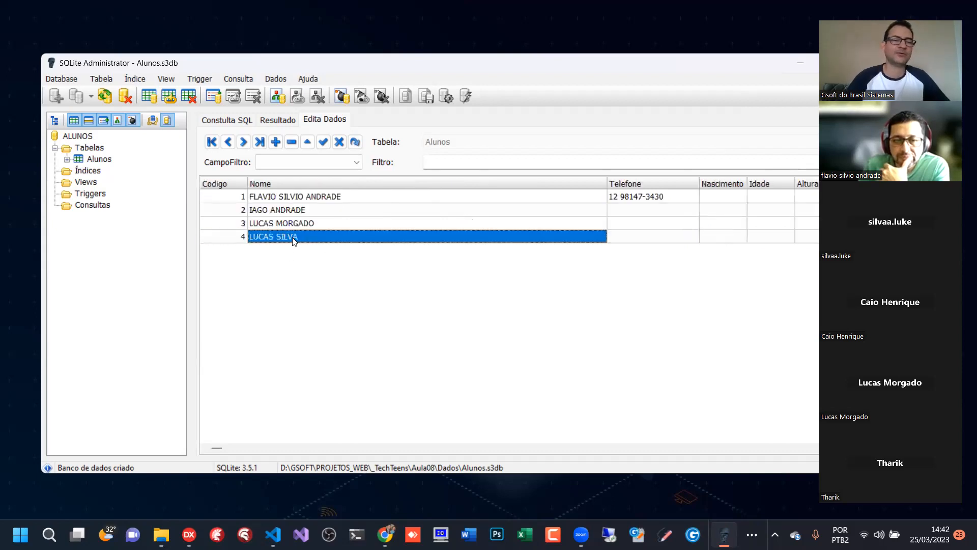
pyautogui.press('Down')
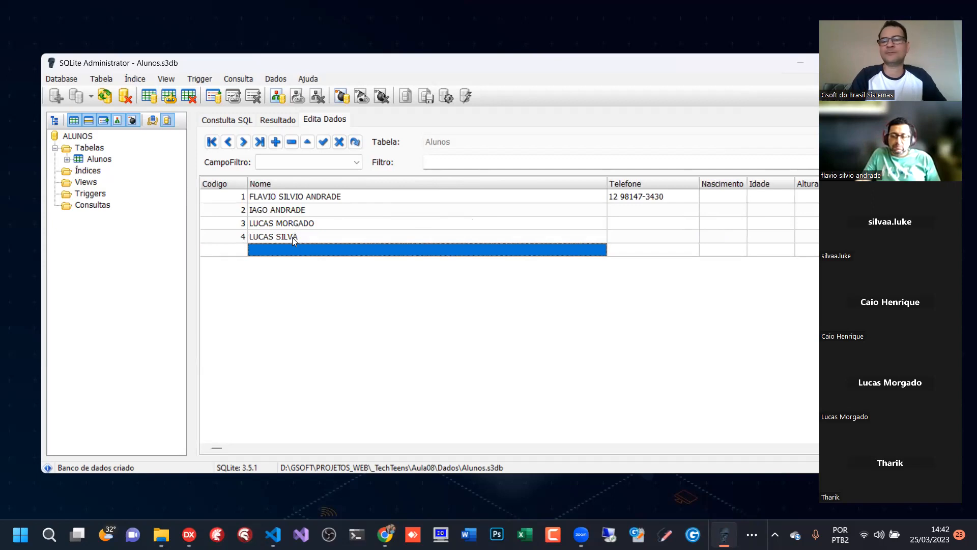
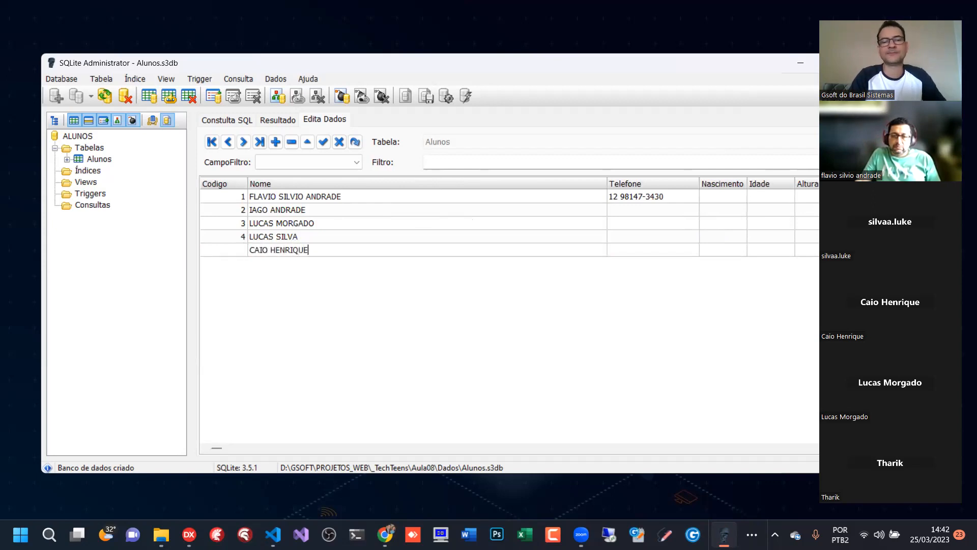
# - Enter the student's phone number in the Telefone field of the fifth Alunos record
pyautogui.click(642, 250)
pyautogui.click(547, 313)
pyautogui.click(653, 249)
pyautogui.click(551, 311)
pyautogui.click(648, 250)
pyautogui.click(642, 251)
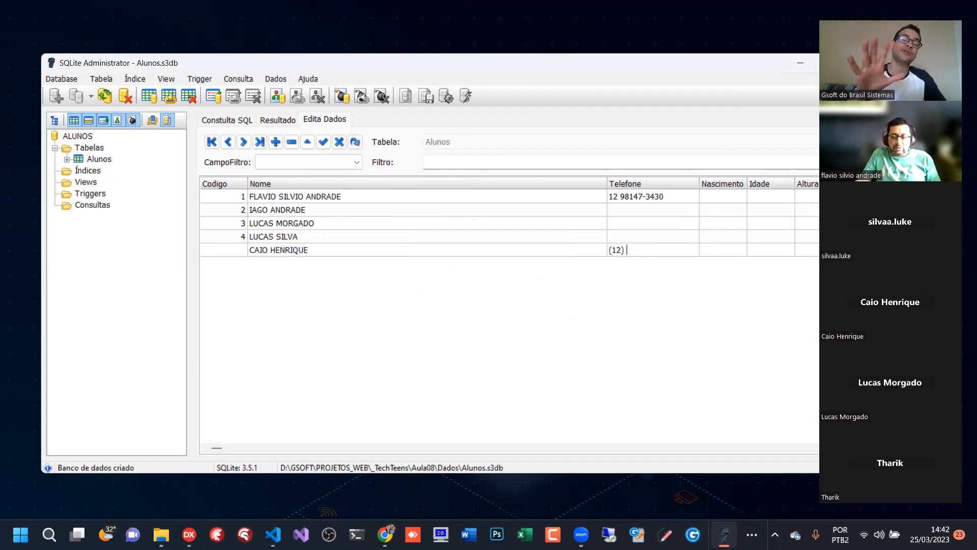
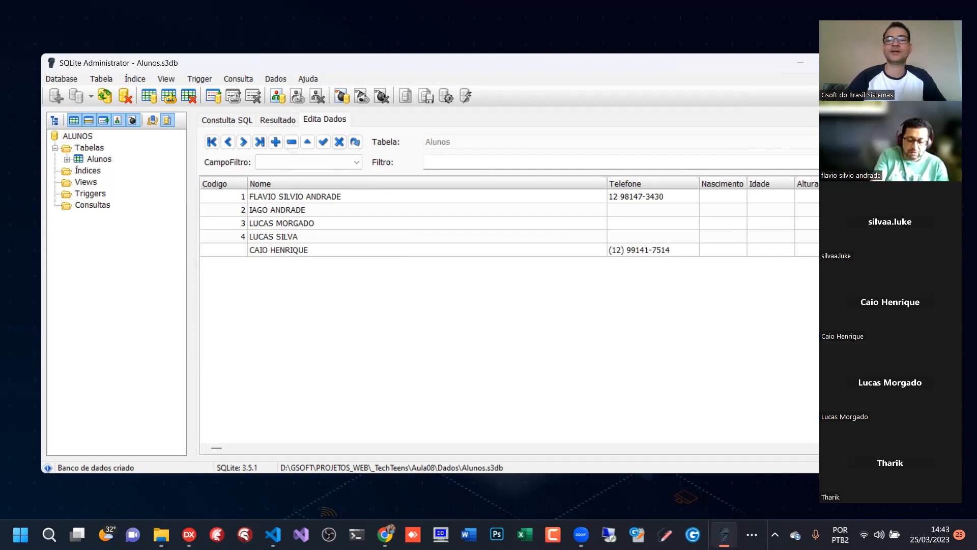
pyautogui.press('Return')
pyautogui.click(549, 310)
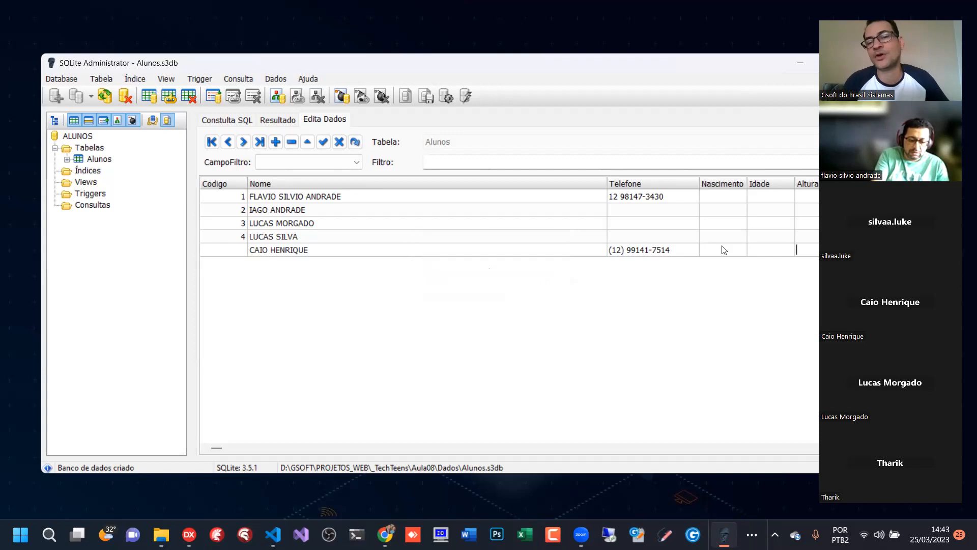
pyautogui.click(764, 252)
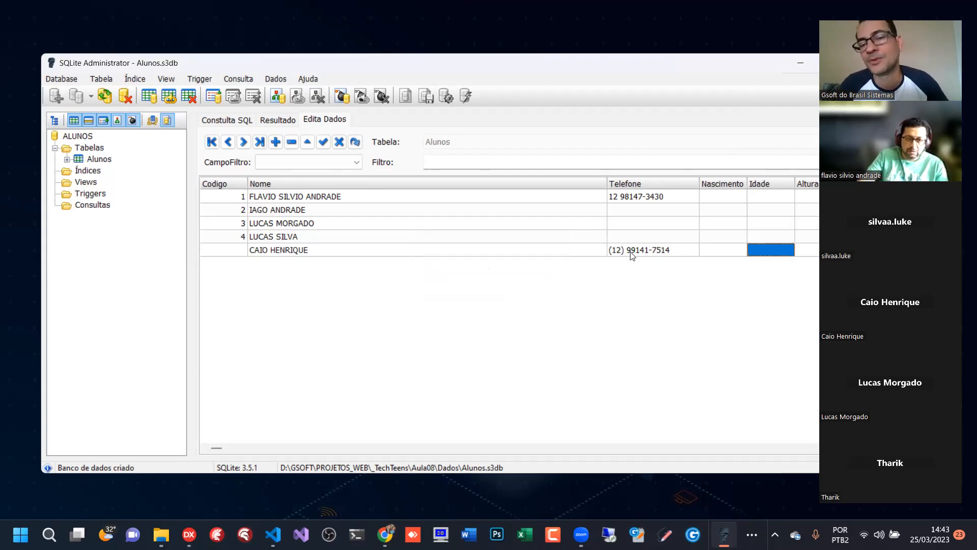
pyautogui.press('Tab')
pyautogui.press('Tab')
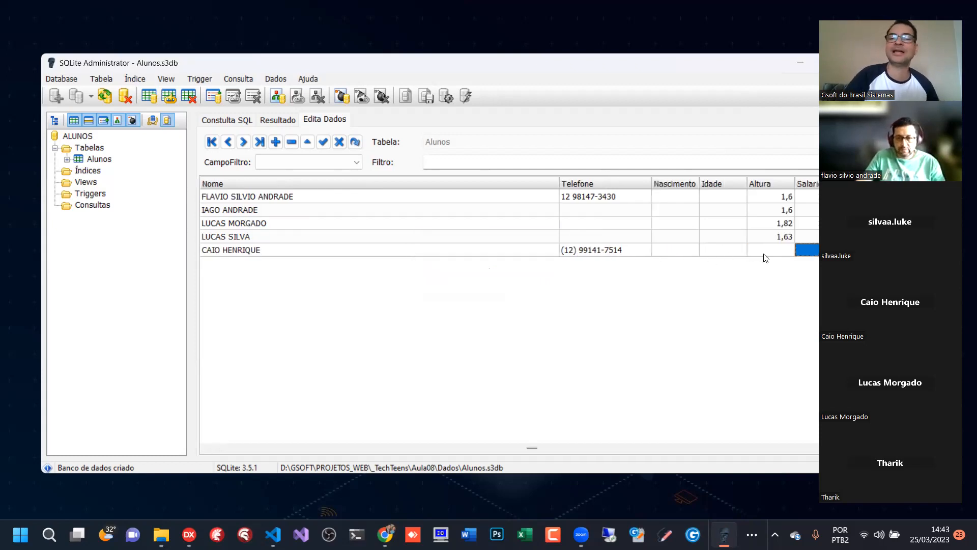
pyautogui.click(764, 253)
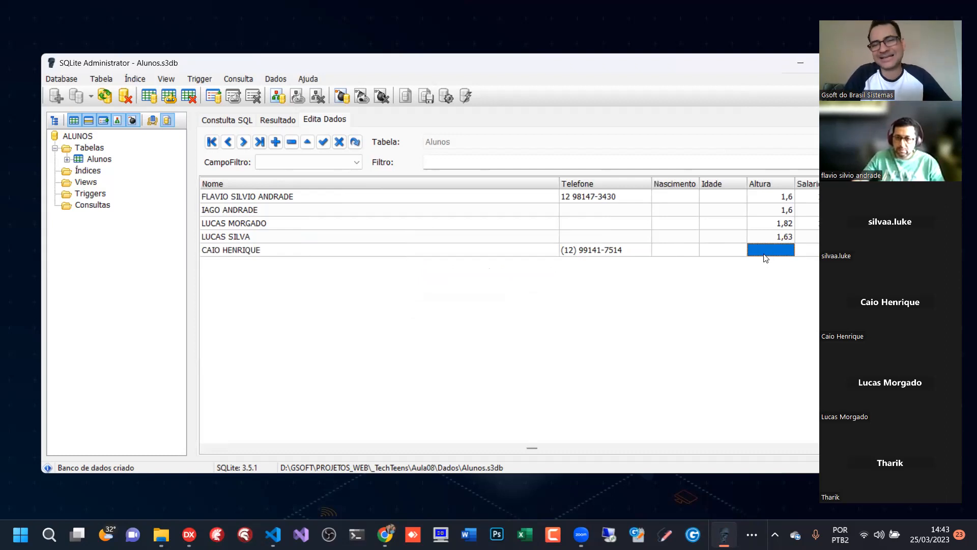
pyautogui.hotkey('shift', 'Tab')
pyautogui.hotkey('shift', 'Tab')
pyautogui.hotkey('shift', 'Tab')
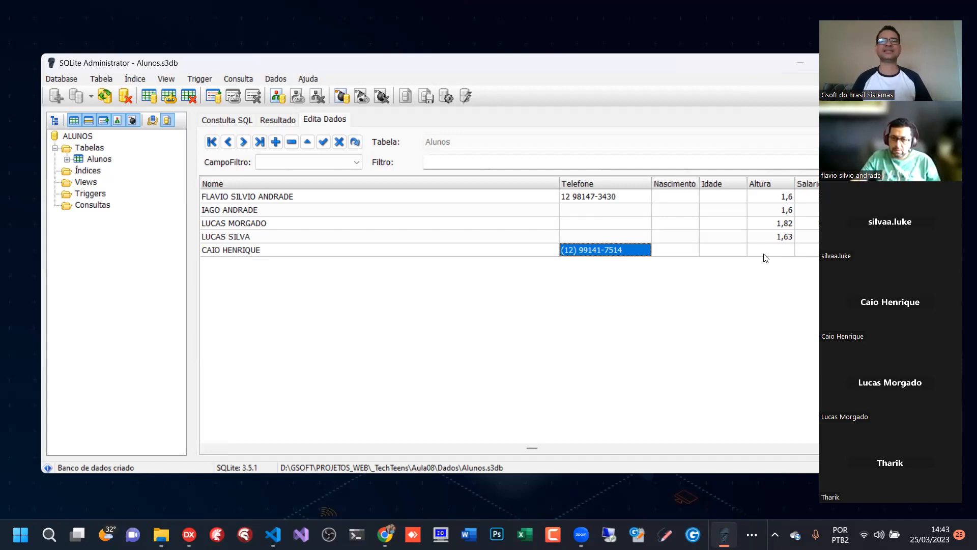
pyautogui.press('Tab')
pyautogui.press('Tab')
pyautogui.press('Tab')
pyautogui.press('Tab')
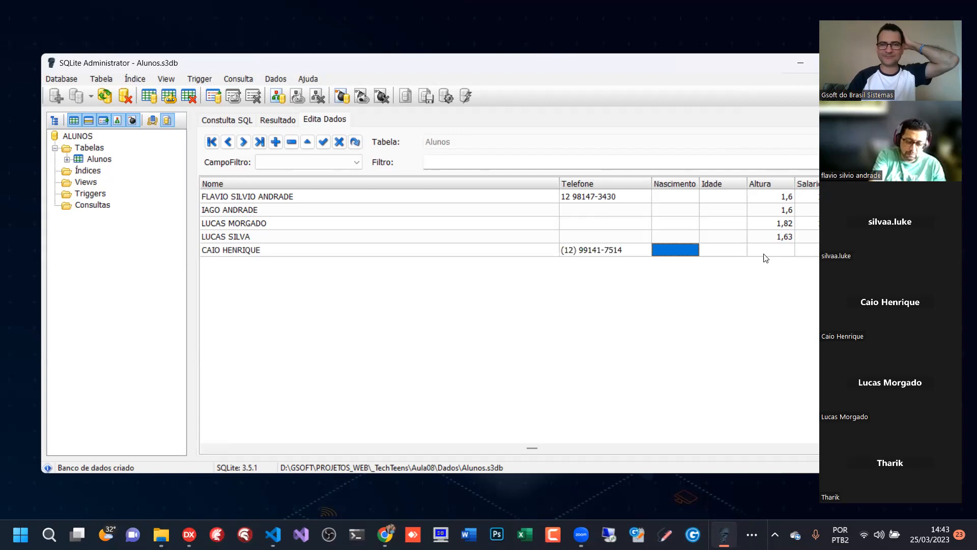
# - Set the fifth record's Altura to 1,73
pyautogui.click(764, 252)
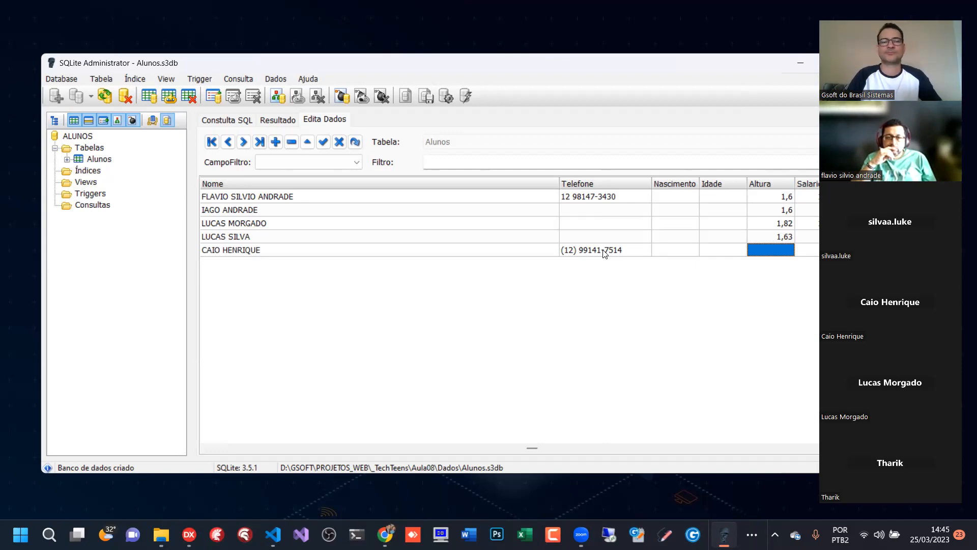
pyautogui.write('1,73')
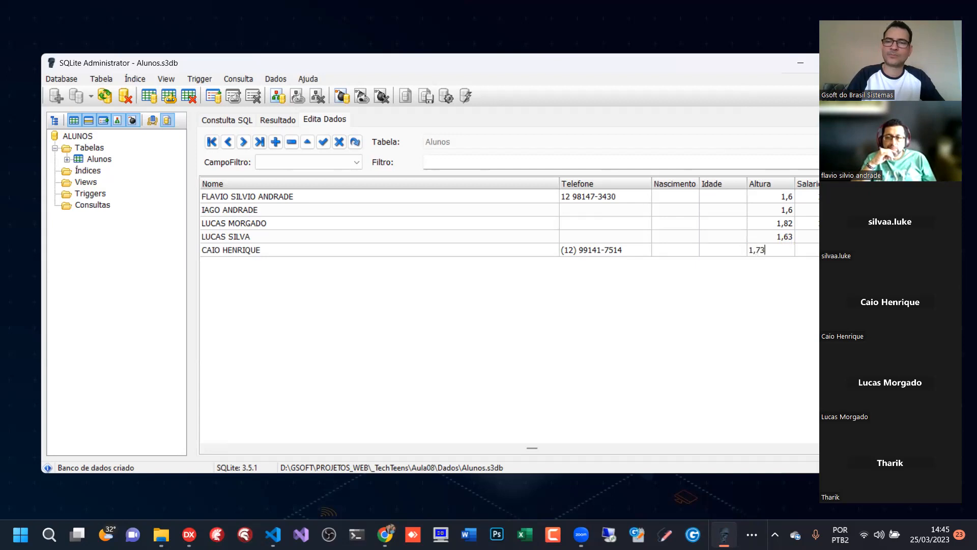
pyautogui.press('Return')
pyautogui.press('Left')
pyautogui.press('Left')
pyautogui.press('Left')
pyautogui.press('Left')
pyautogui.press('Left')
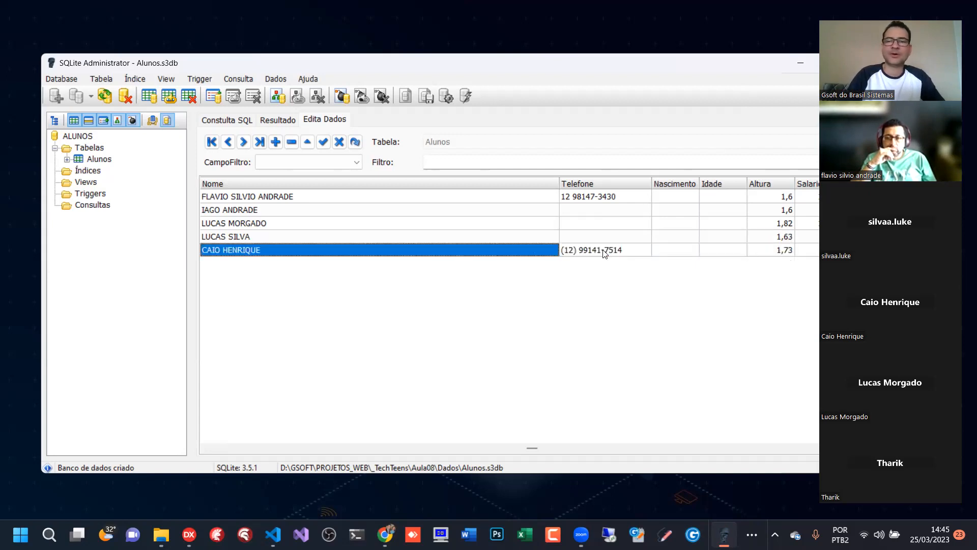
# - Save the fifth record by starting a sixth one and enter the new student's full name in Nome
pyautogui.press('Down')
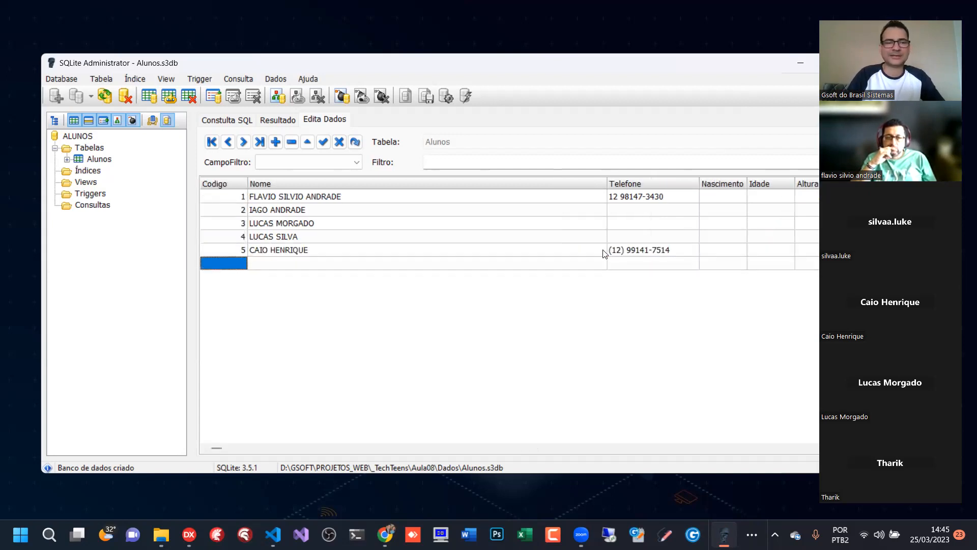
pyautogui.press('Right')
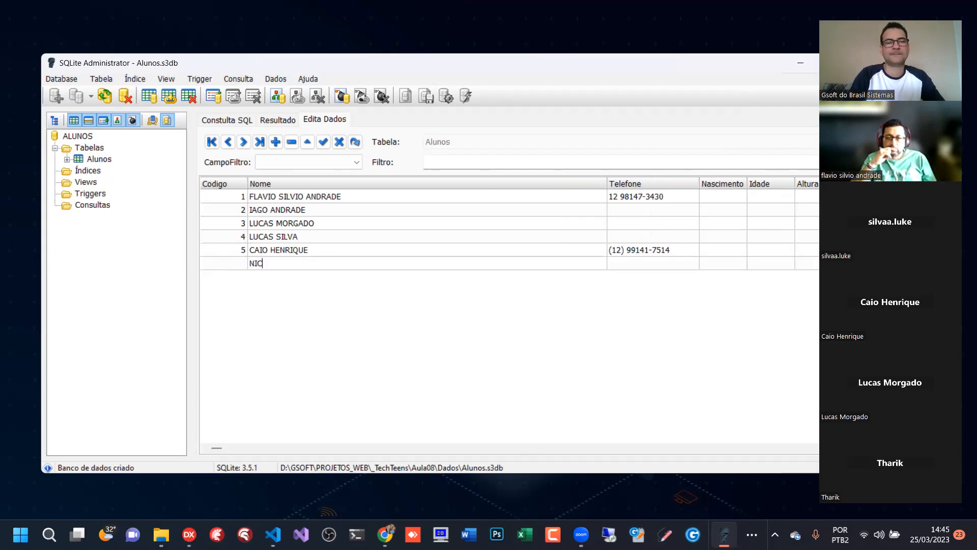
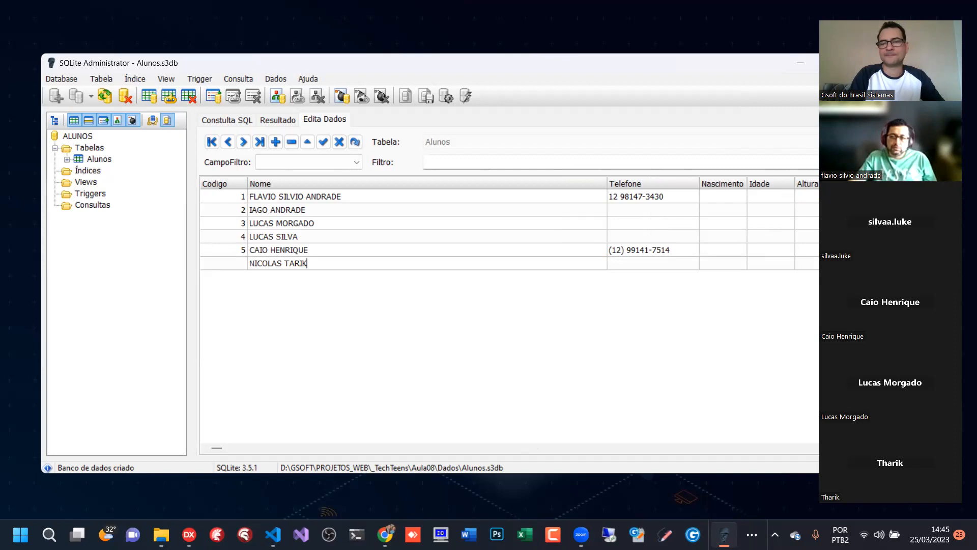
# - Correct the spelling of the student's first and last names in the sixth record's Nome field
pyautogui.press('BackSpace')
pyautogui.press('BackSpace')
pyautogui.press('BackSpace')
pyautogui.press('BackSpace')
pyautogui.write('HARIK')
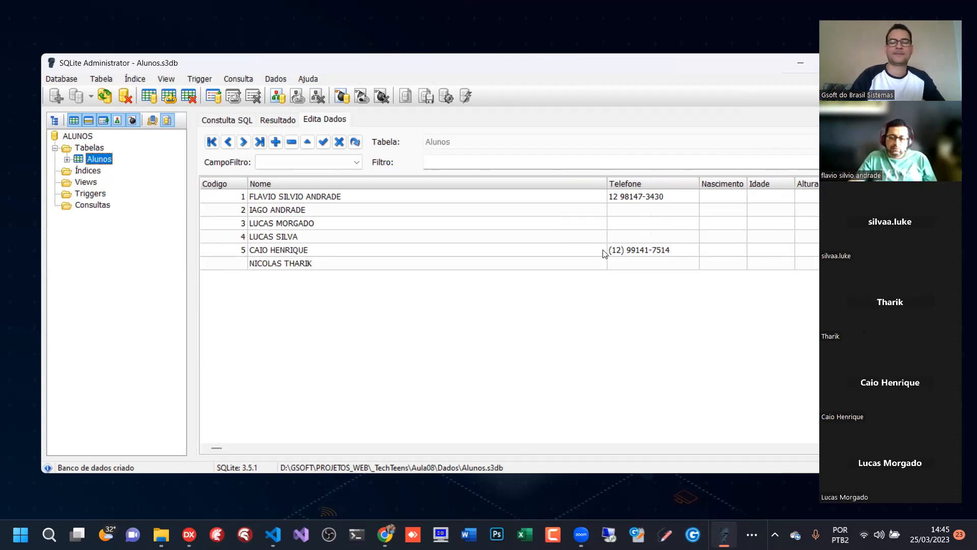
pyautogui.click(272, 265)
pyautogui.doubleClick(273, 265)
pyautogui.click(273, 265)
pyautogui.write('L')
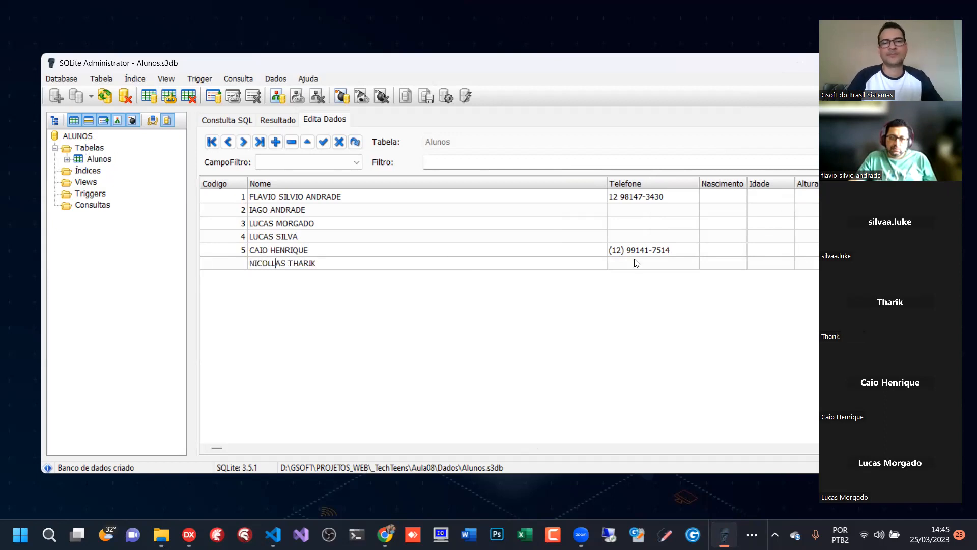
# - Enter the student's phone number in the Telefone field of the sixth record
pyautogui.click(655, 264)
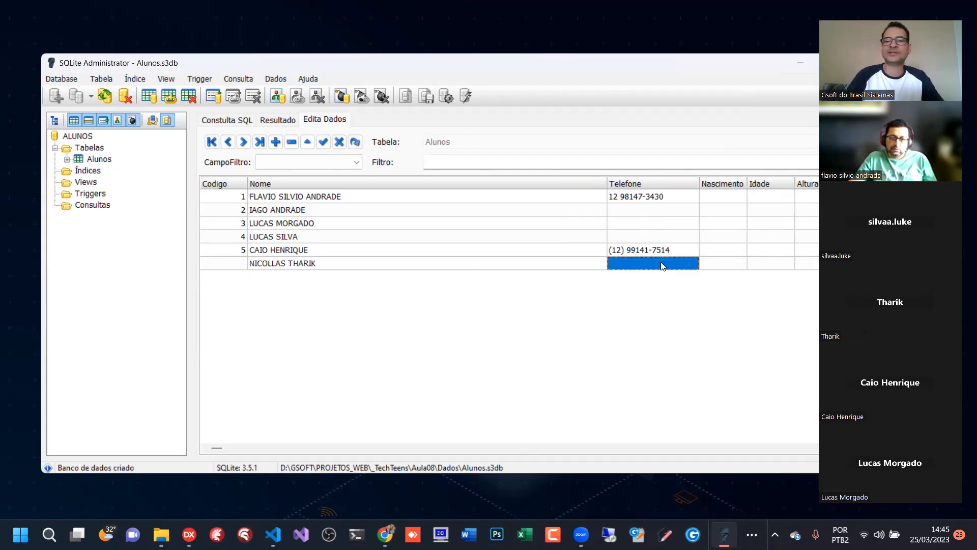
pyautogui.click(661, 262)
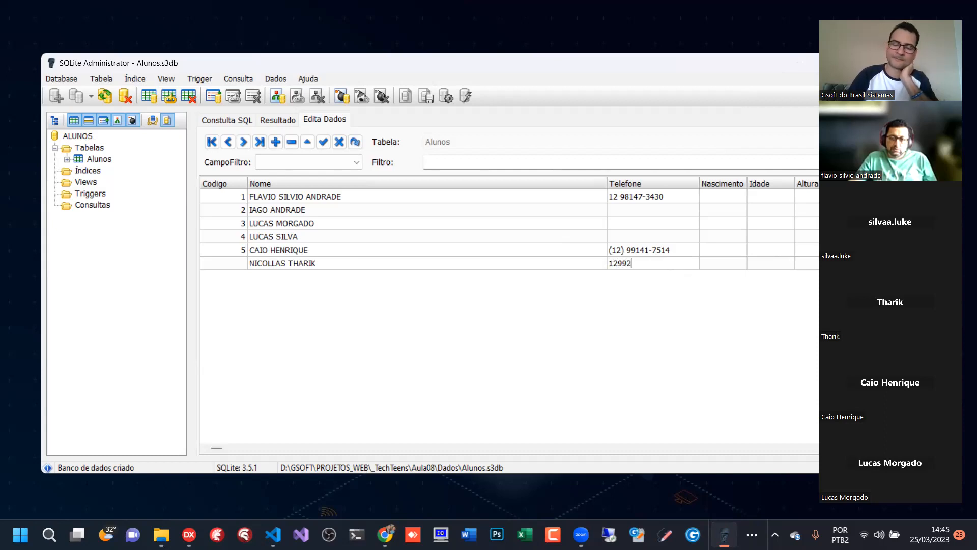
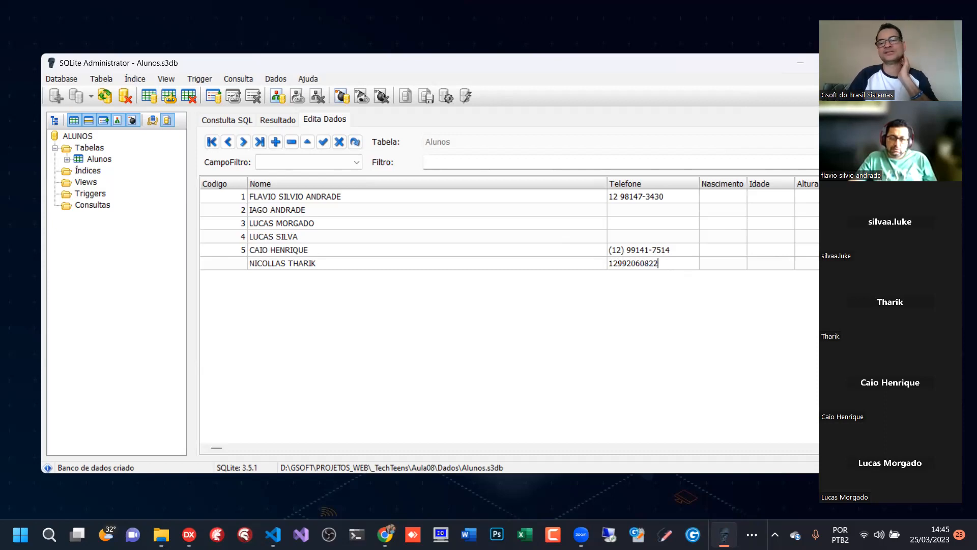
# - Enter the student's date of birth in the sixth record's Nascimento field
pyautogui.click(715, 261)
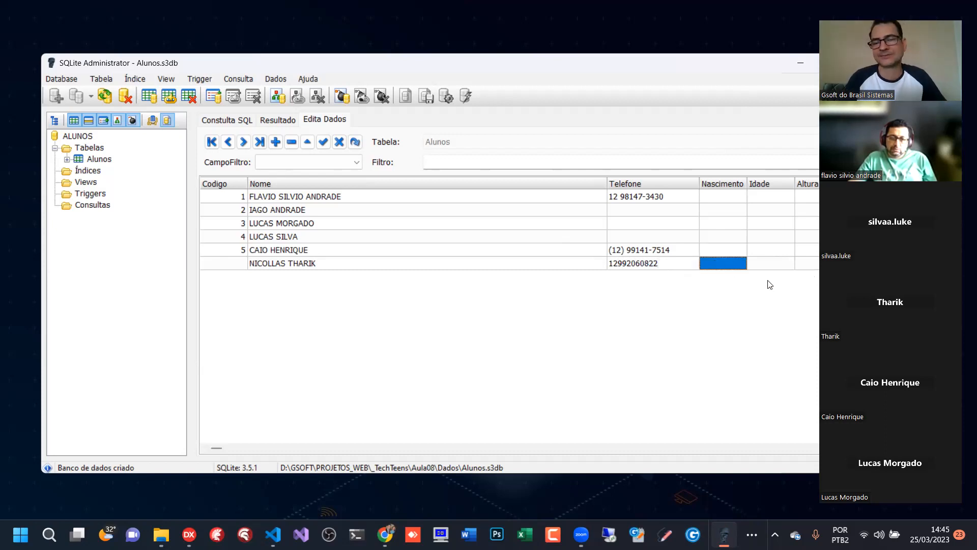
pyautogui.press('Left')
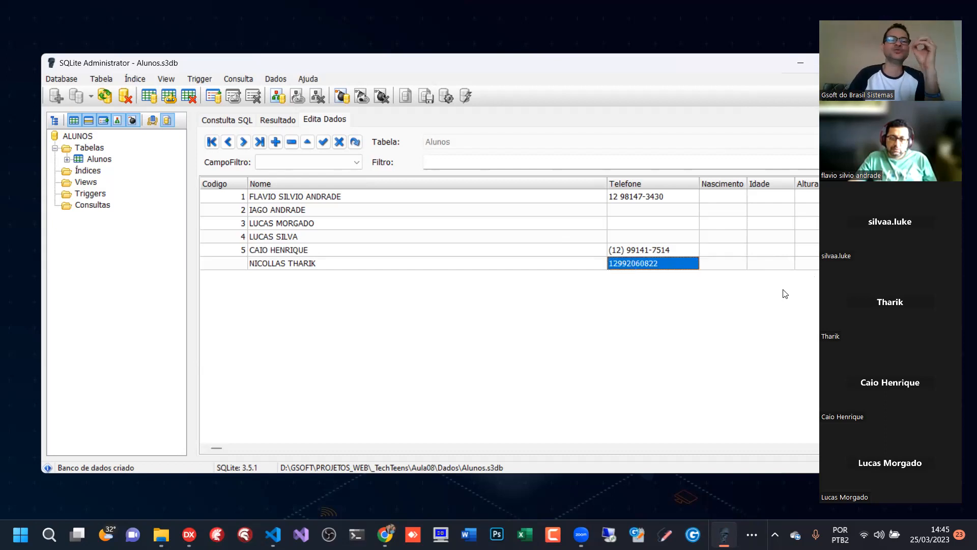
pyautogui.press('Right')
pyautogui.press('Right')
pyautogui.press('Right')
pyautogui.press('Right')
pyautogui.press('Right')
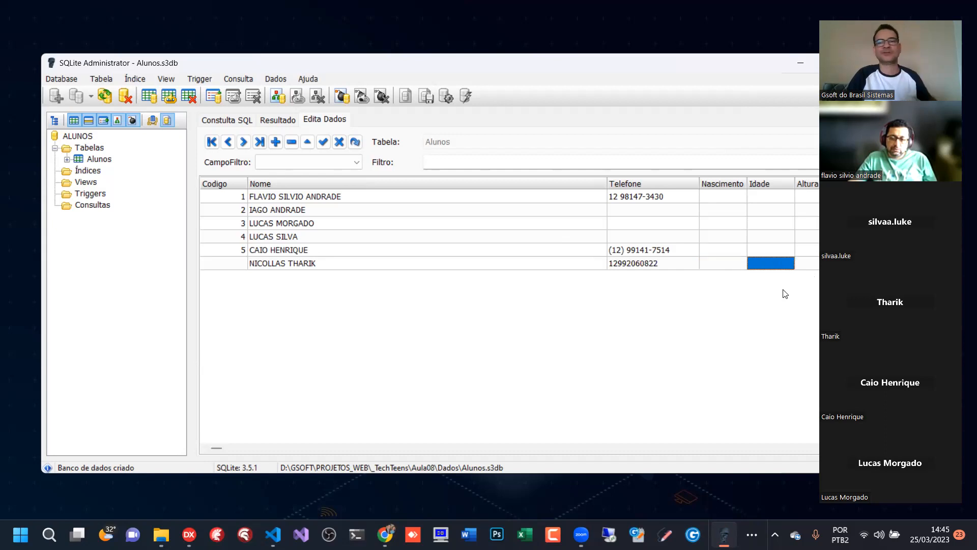
pyautogui.press('Left')
pyautogui.press('Left')
pyautogui.press('Left')
pyautogui.press('Left')
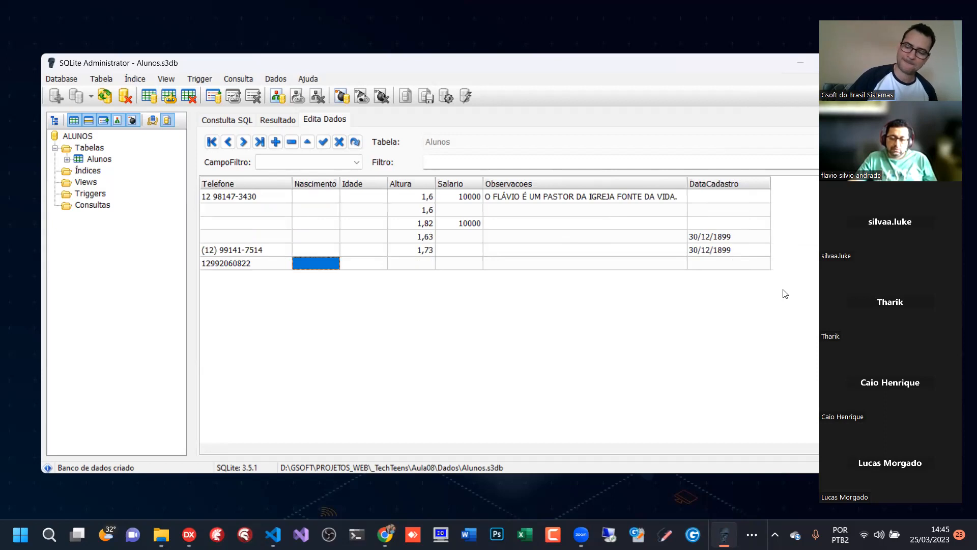
pyautogui.write('20/0/')
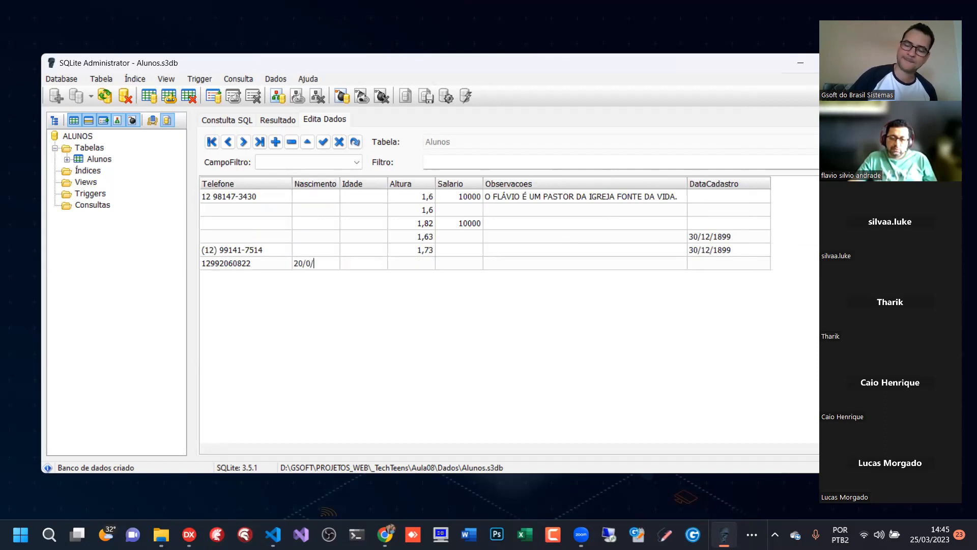
pyautogui.press('BackSpace')
pyautogui.write('9/2006')
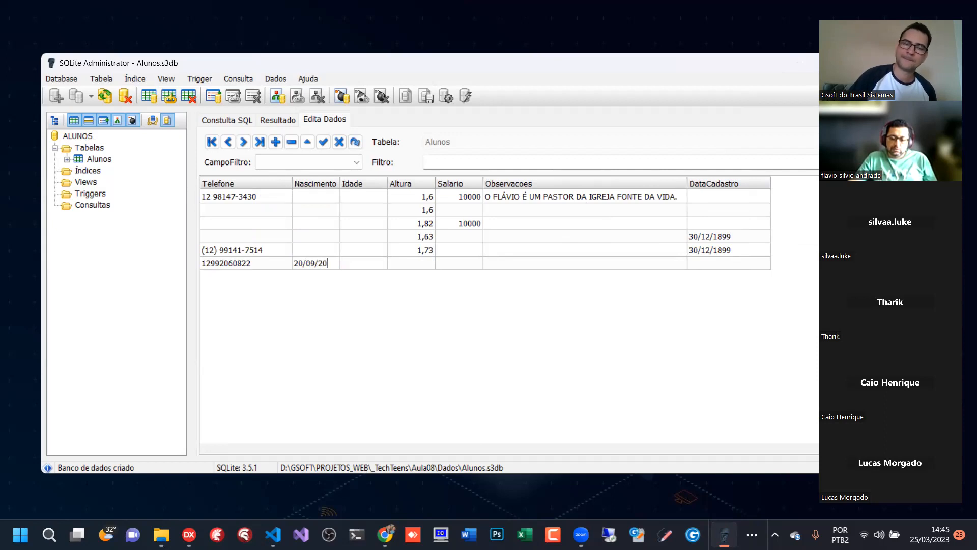
# - Set the sixth record's Idade to 16 and Altura to 1,72, leave Salario and Observacoes empty, and save the record
pyautogui.click(363, 264)
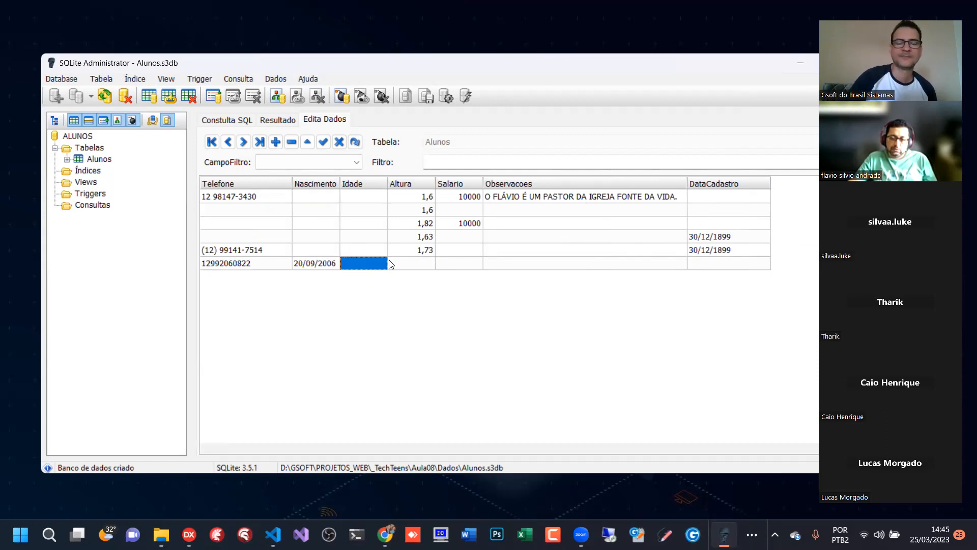
pyautogui.write('16')
pyautogui.click(422, 269)
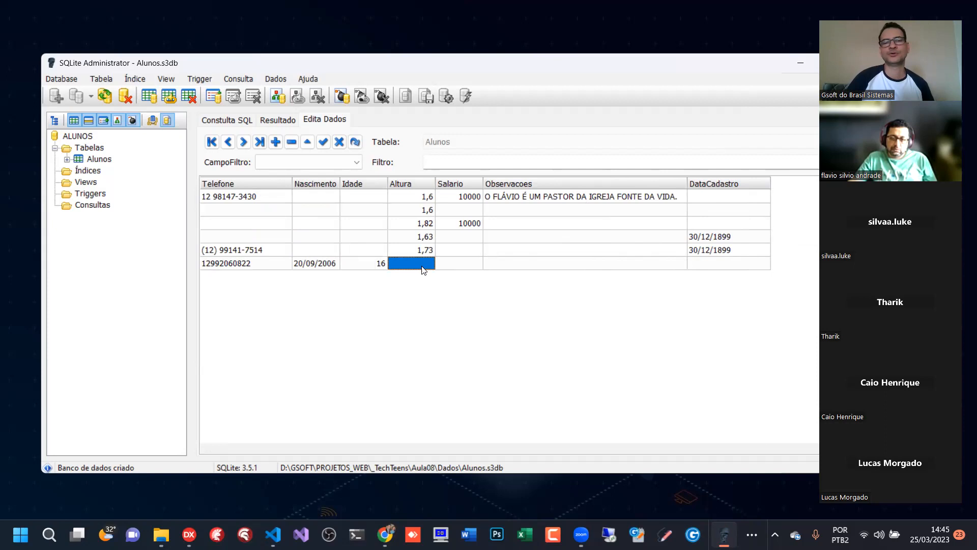
pyautogui.write('1,72')
pyautogui.click(465, 265)
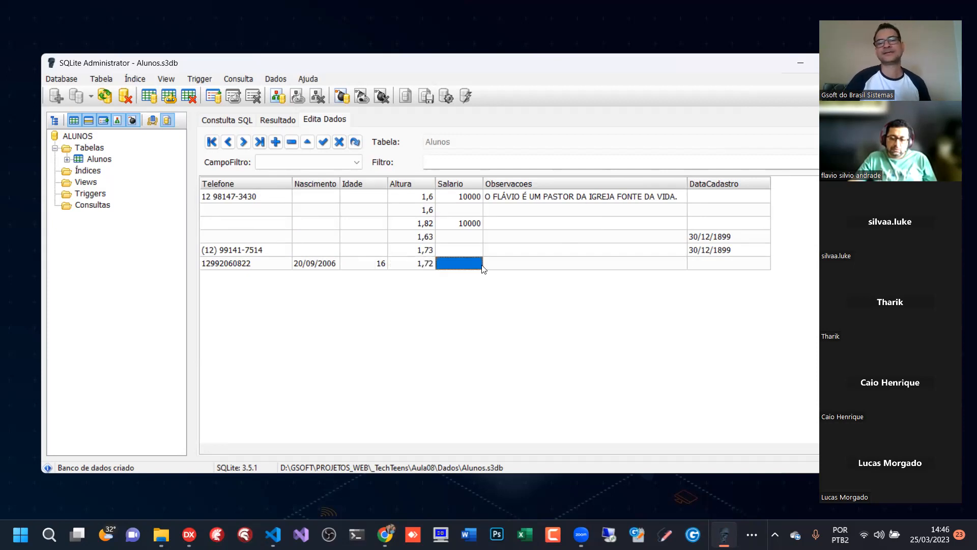
pyautogui.click(541, 266)
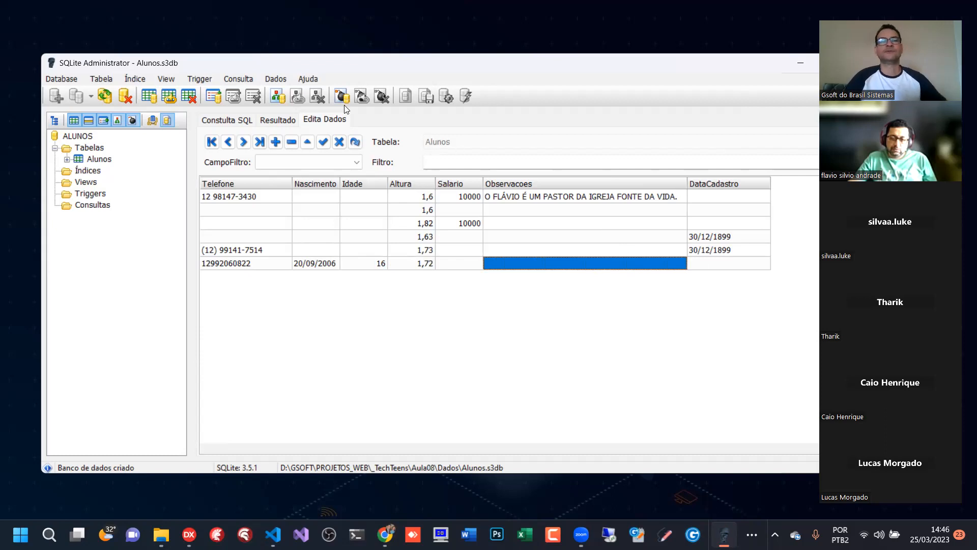
pyautogui.click(323, 142)
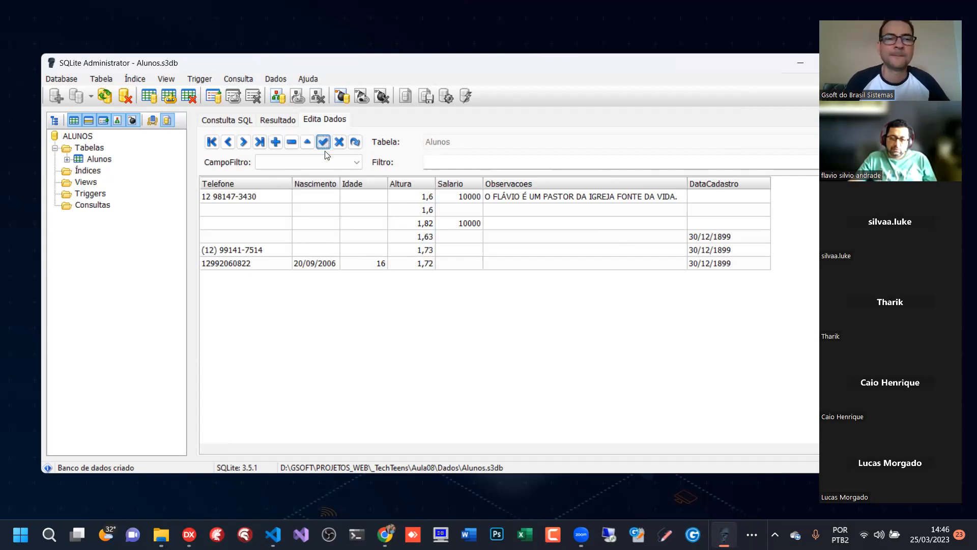
# - Look through the saved student records in the Alunos grid, checking their Codigo, Nome, Telefone and Nascimento fields
pyautogui.click(324, 254)
pyautogui.press('Home')
pyautogui.press('Down')
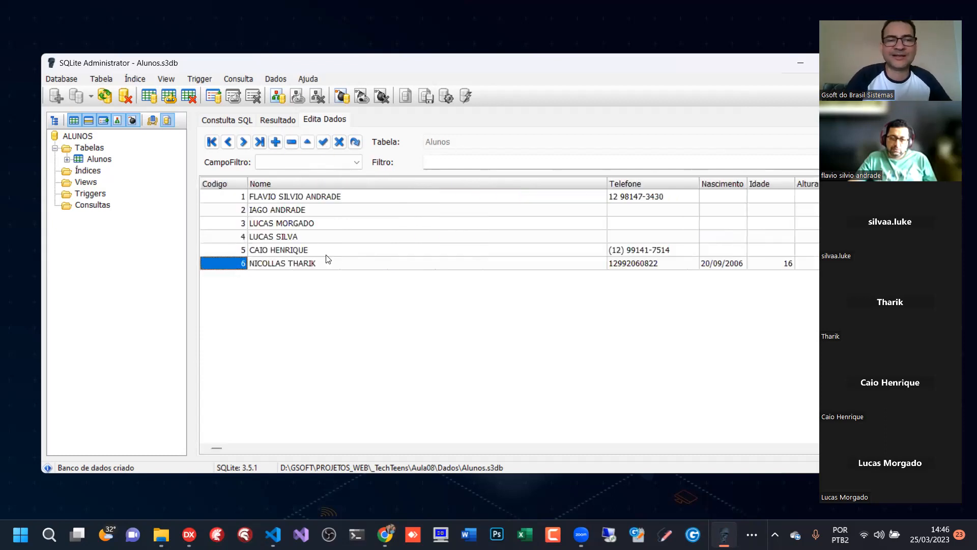
pyautogui.press('Up')
pyautogui.press('Up')
pyautogui.press('Up')
pyautogui.press('Up')
pyautogui.press('Up')
pyautogui.press('Down')
pyautogui.press('Down')
pyautogui.press('Down')
pyautogui.press('Down')
pyautogui.press('Down')
pyautogui.press('Right')
pyautogui.press('Right')
pyautogui.press('Right')
pyautogui.press('Left')
pyautogui.press('Left')
pyautogui.press('Left')
pyautogui.press('Up')
pyautogui.press('Up')
pyautogui.press('Up')
pyautogui.press('Up')
pyautogui.press('Up')
pyautogui.press('Down')
pyautogui.press('Down')
pyautogui.press('Down')
pyautogui.press('Down')
pyautogui.press('Down')
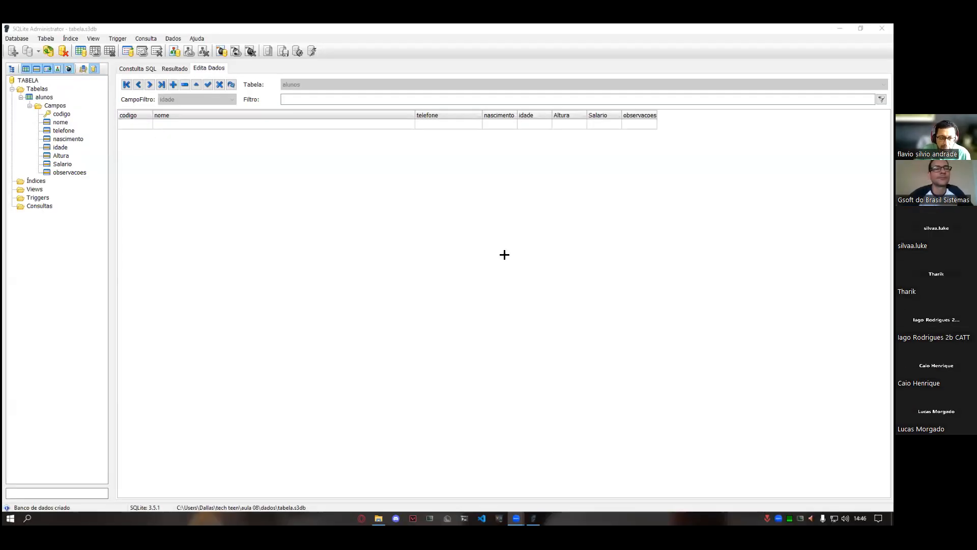
# - Review the fields of the alunos table in the database tree, checking them against the columns of the empty data grid
pyautogui.click(323, 170)
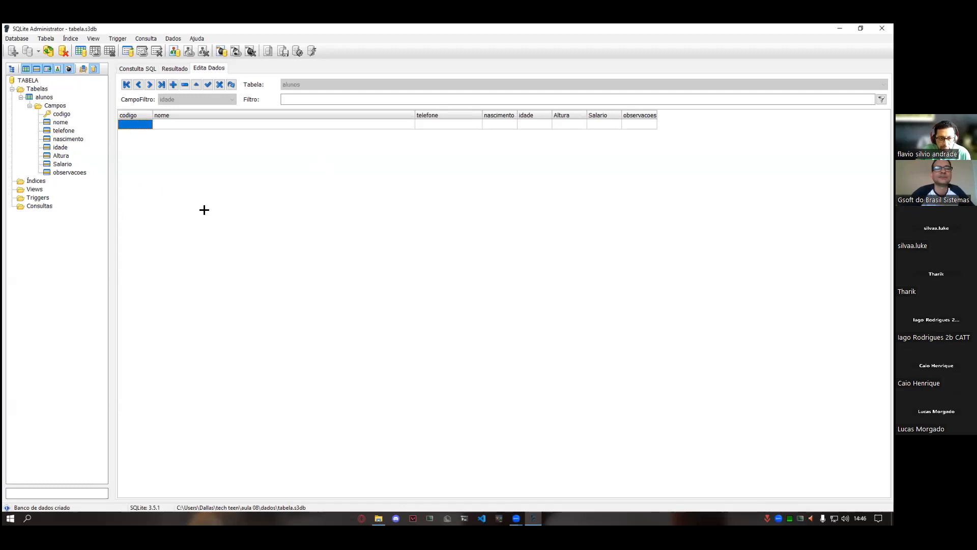
pyautogui.click(70, 162)
pyautogui.click(57, 130)
pyautogui.click(60, 121)
pyautogui.click(51, 107)
pyautogui.click(44, 97)
pyautogui.click(64, 131)
pyautogui.click(61, 123)
pyautogui.click(62, 145)
pyautogui.click(56, 171)
pyautogui.click(43, 97)
pyautogui.click(60, 164)
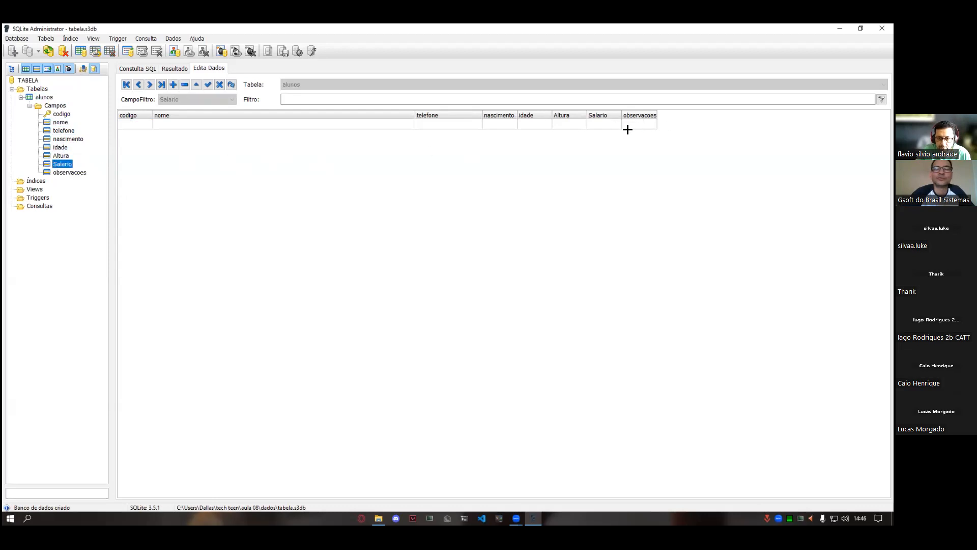
pyautogui.click(172, 181)
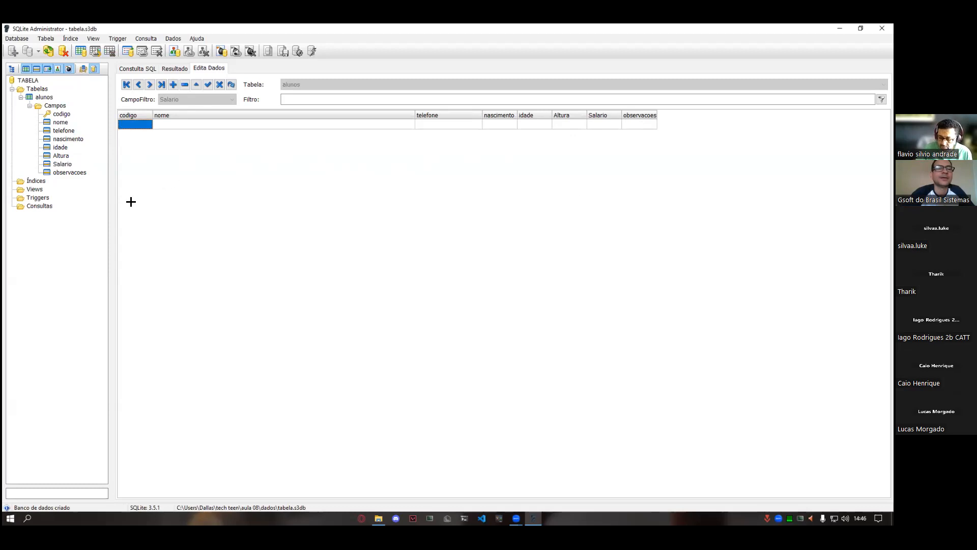
pyautogui.click(44, 98)
pyautogui.click(62, 164)
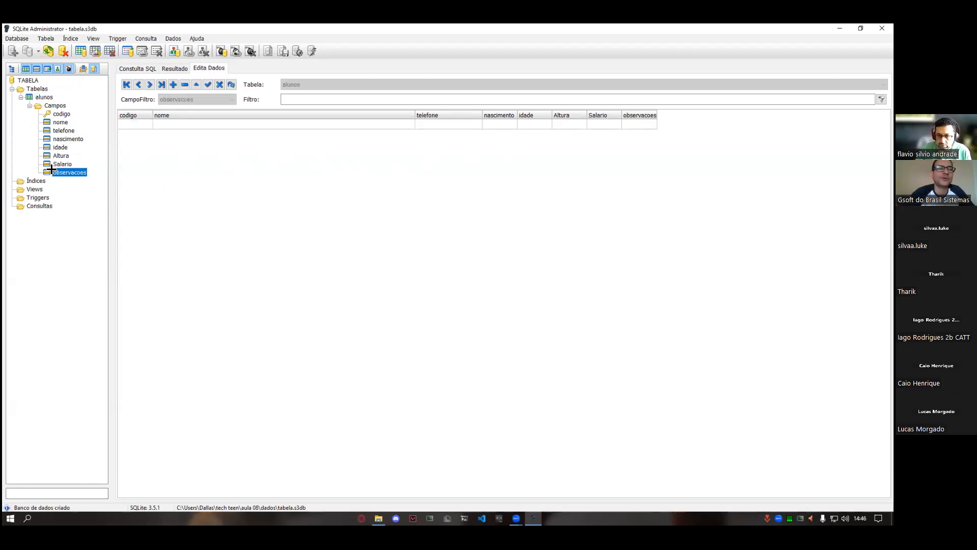
# - Enter the student's full name in the nome field of the first record of the alunos table
pyautogui.click(45, 98)
pyautogui.click(141, 122)
pyautogui.click(168, 125)
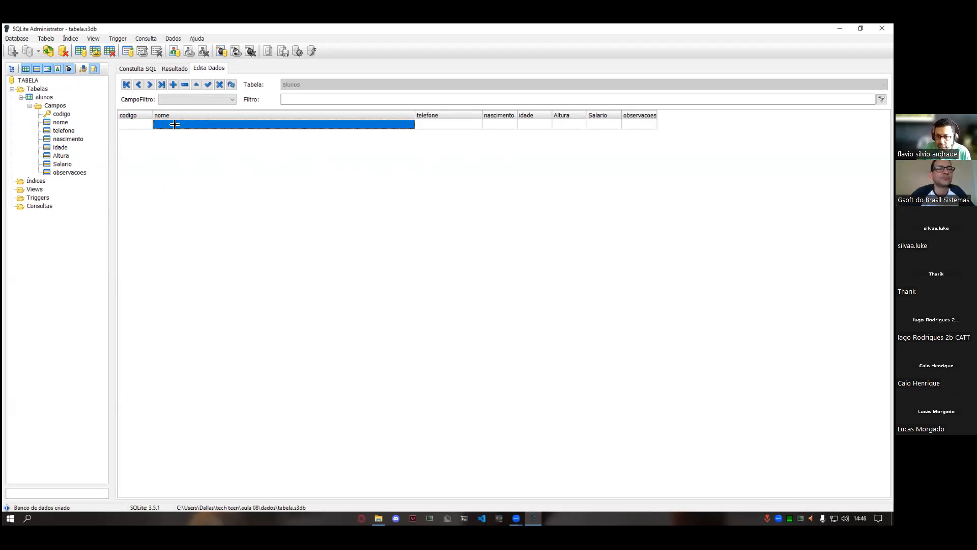
pyautogui.write('cai o')
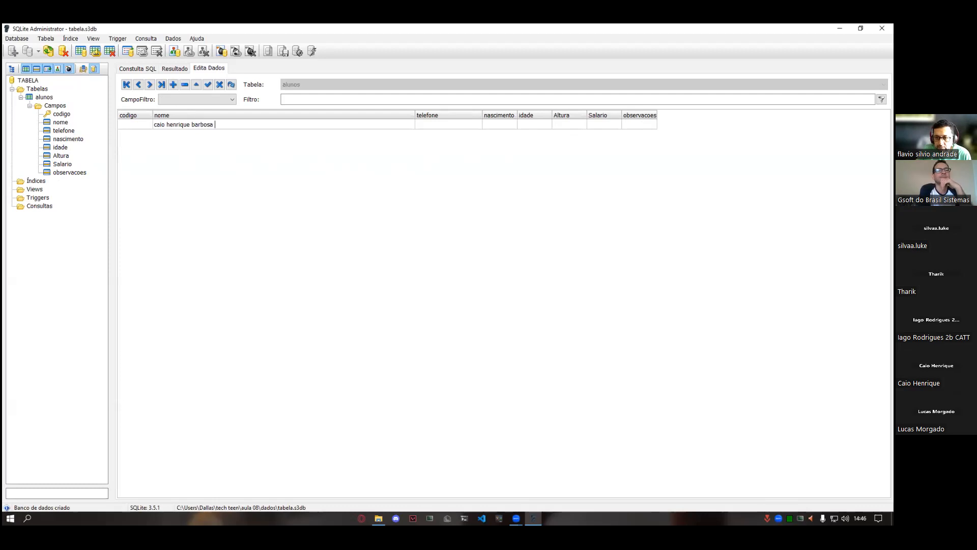
pyautogui.write('o')
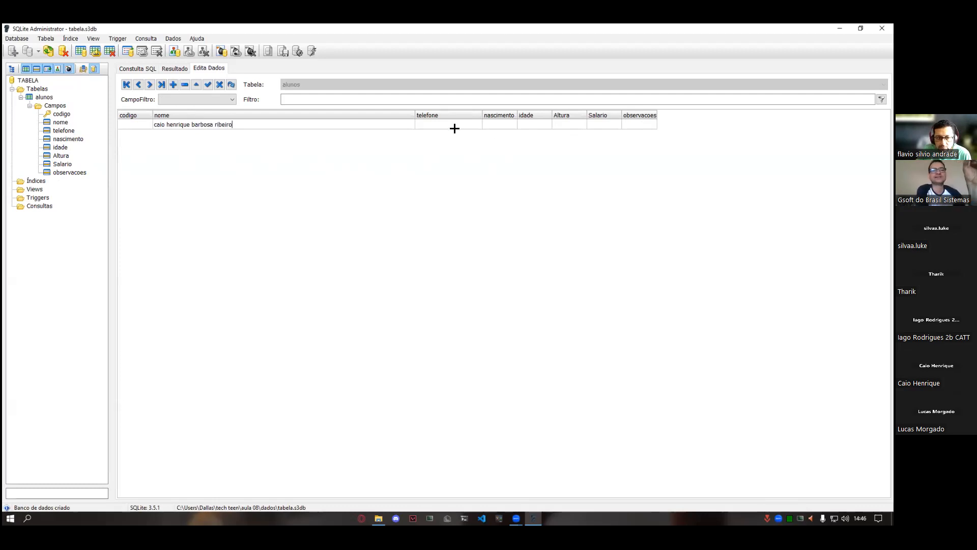
# - Enter the student's phone number in telefone and date of birth in nascimento for the first record
pyautogui.click(435, 125)
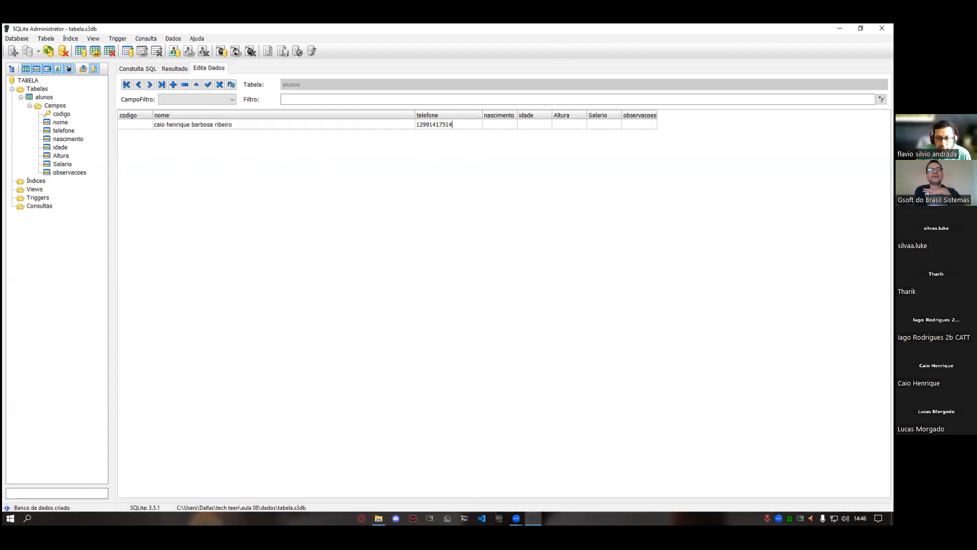
pyautogui.click(497, 126)
pyautogui.write('090')
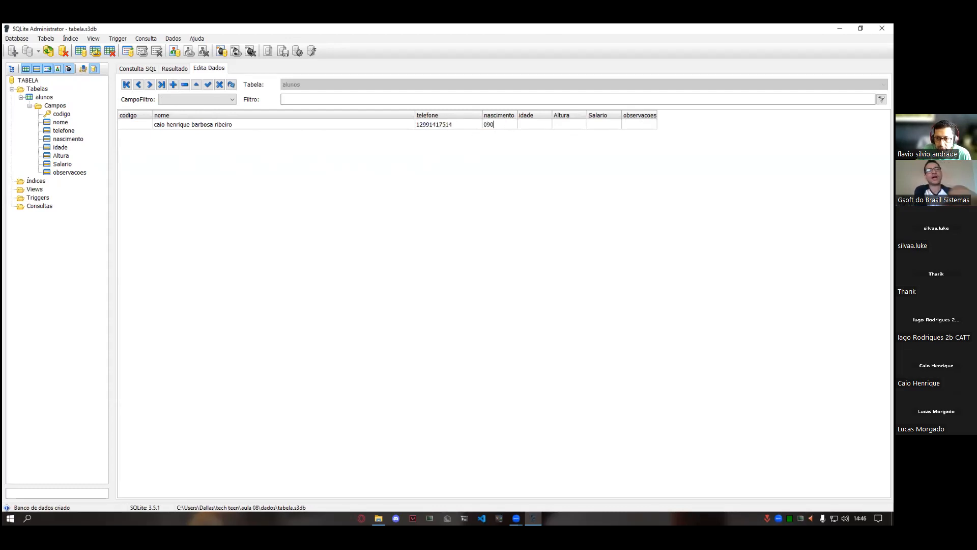
pyautogui.press('BackSpace')
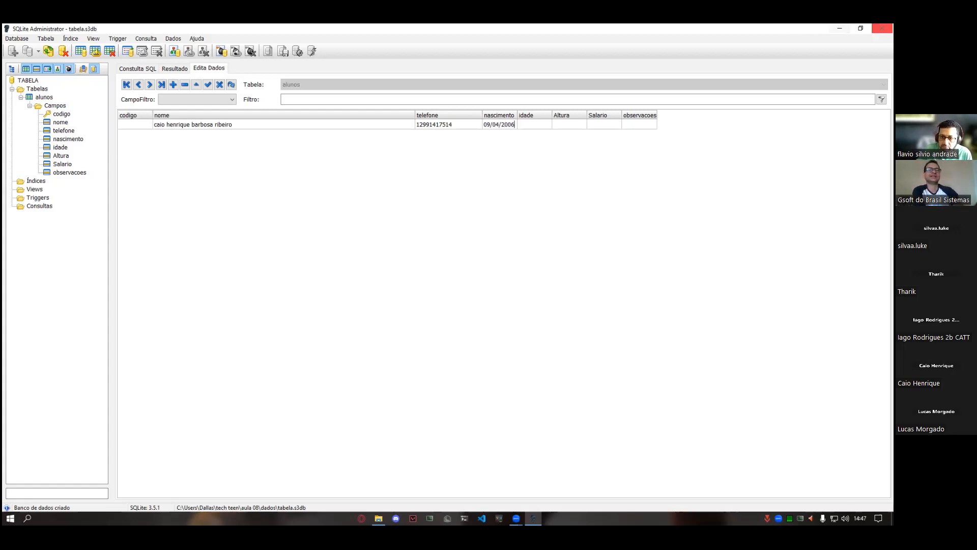
# - Set the first record's idade to 16, Altura to 1,73 and Salario to 0
pyautogui.click(528, 127)
pyautogui.write('16')
pyautogui.click(563, 127)
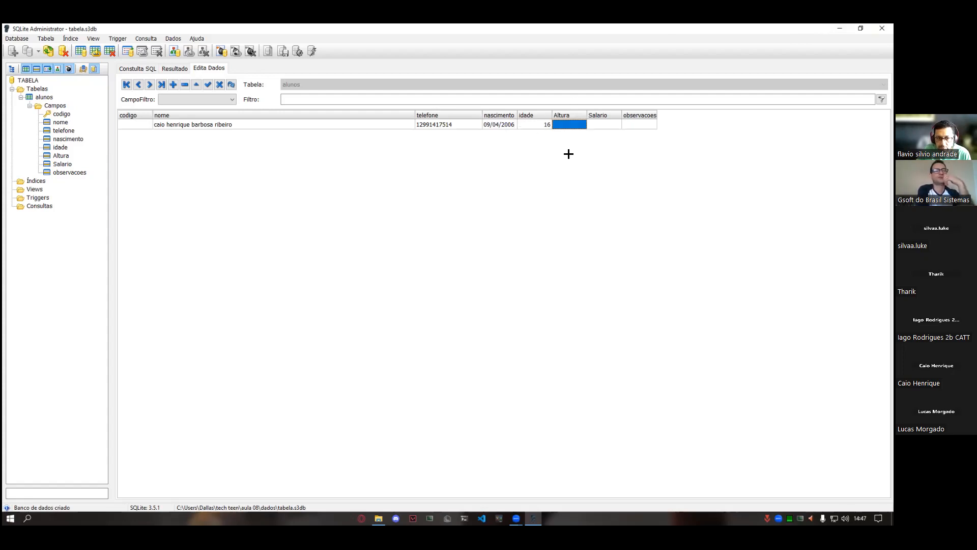
pyautogui.write('1,')
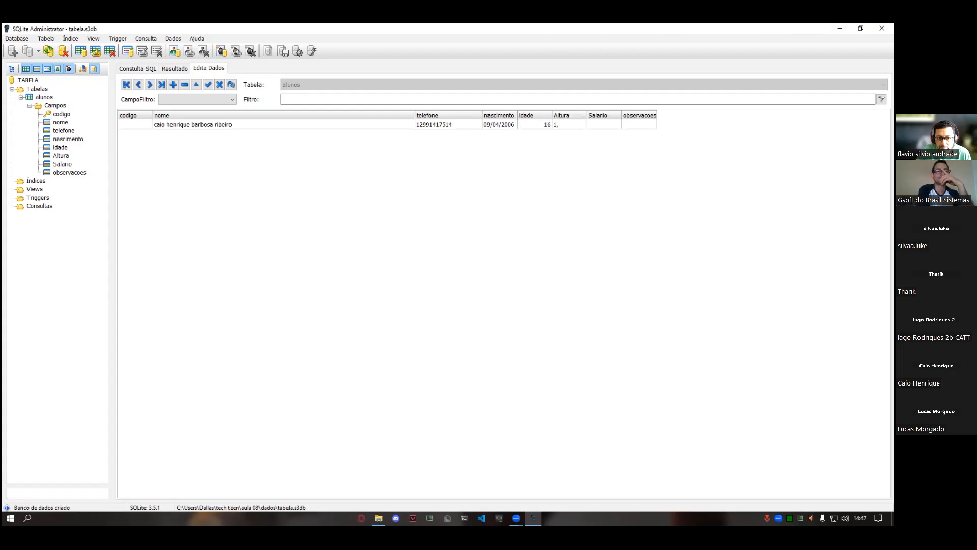
pyautogui.write('73')
pyautogui.click(613, 124)
pyautogui.write('0')
# - Write "sem trabalho" in the first record's observacoes memo, accept it and save the record
pyautogui.click(640, 125)
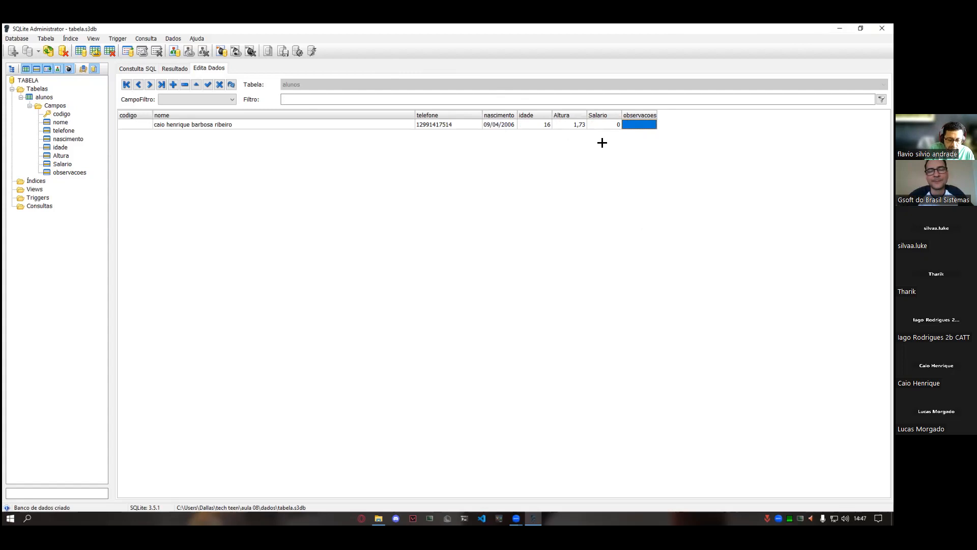
pyautogui.doubleClick(630, 124)
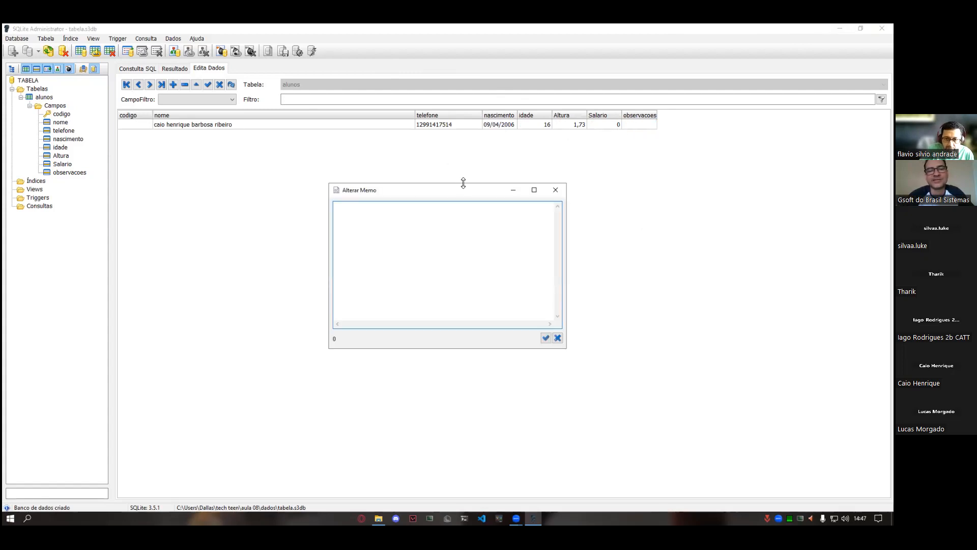
pyautogui.moveTo(463, 184); pyautogui.dragTo(543, 155)
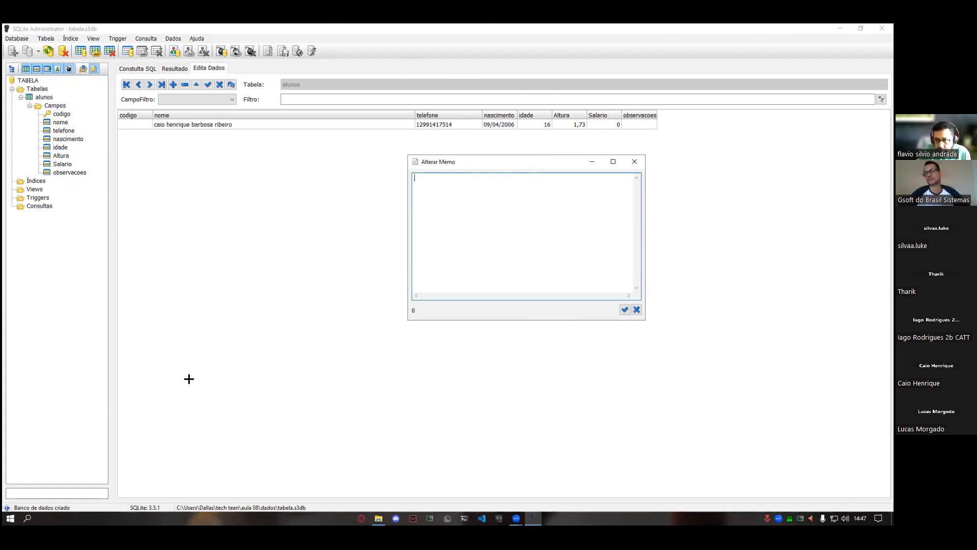
pyautogui.click(50, 171)
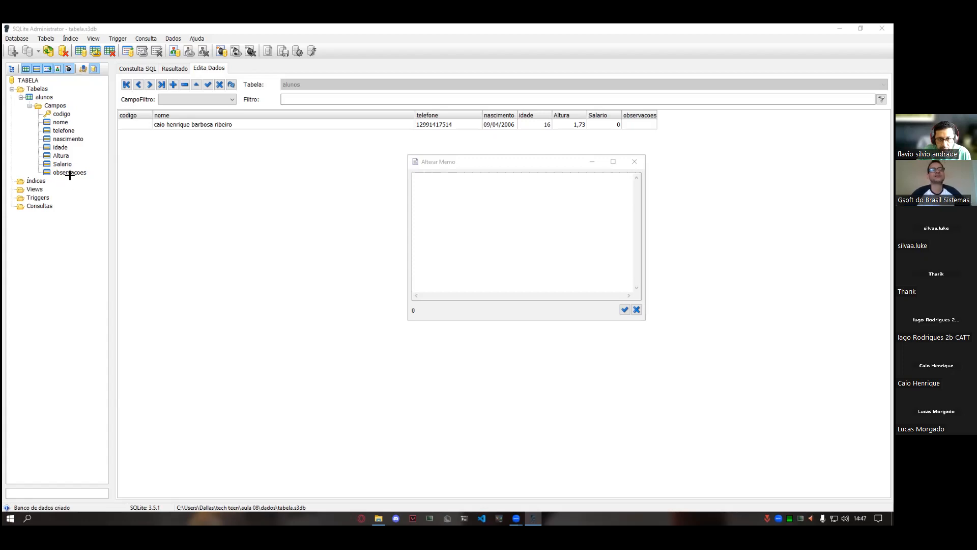
pyautogui.click(421, 209)
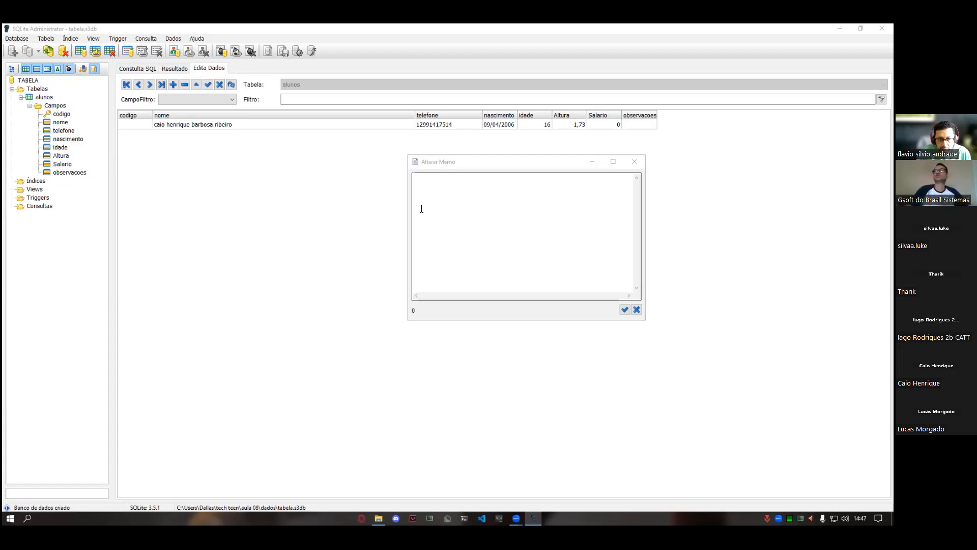
pyautogui.click(453, 186)
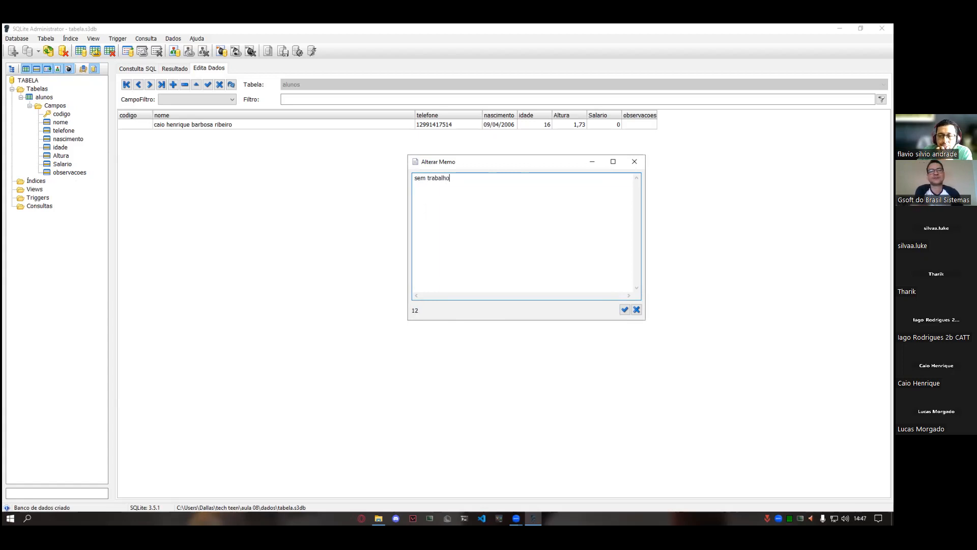
pyautogui.click(629, 308)
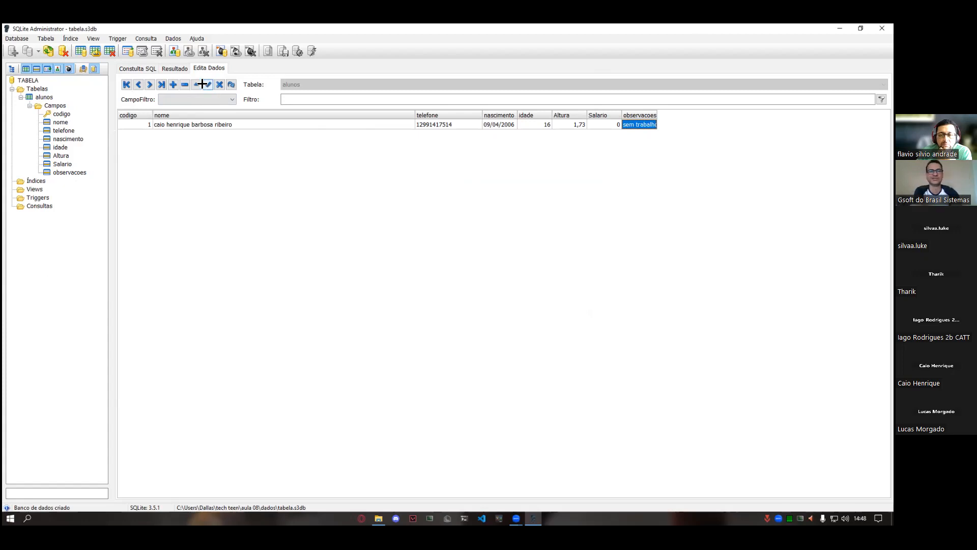
# - Insert a new blank record in the alunos table and select its nome field
pyautogui.click(173, 84)
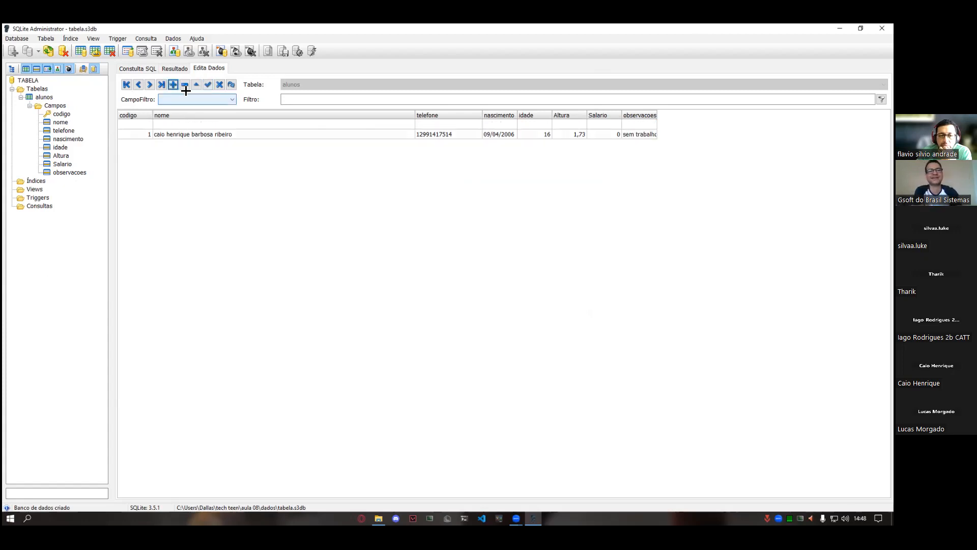
pyautogui.click(181, 125)
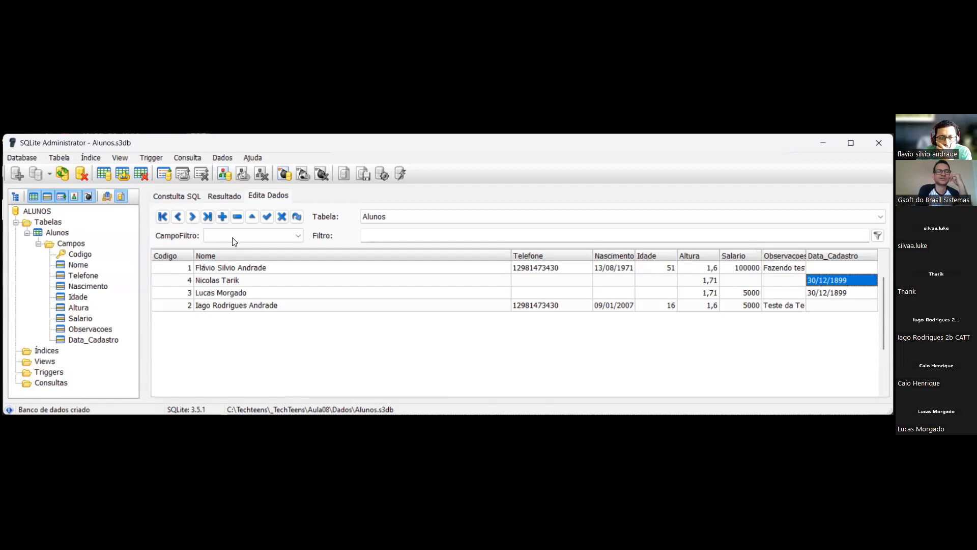
# - Insert a new record in the Alunos table and enter the student's full name in its Nome field
pyautogui.click(222, 217)
pyautogui.click(214, 279)
pyautogui.click(213, 278)
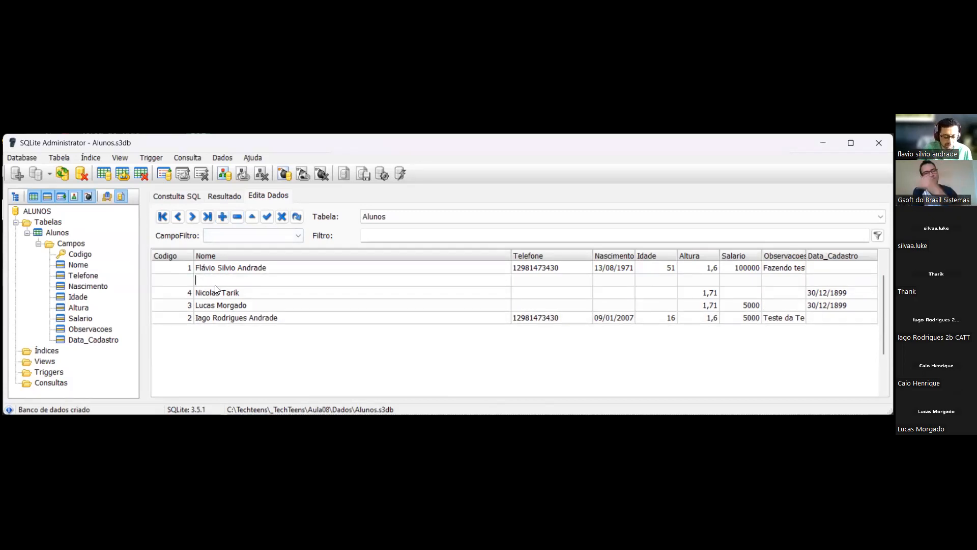
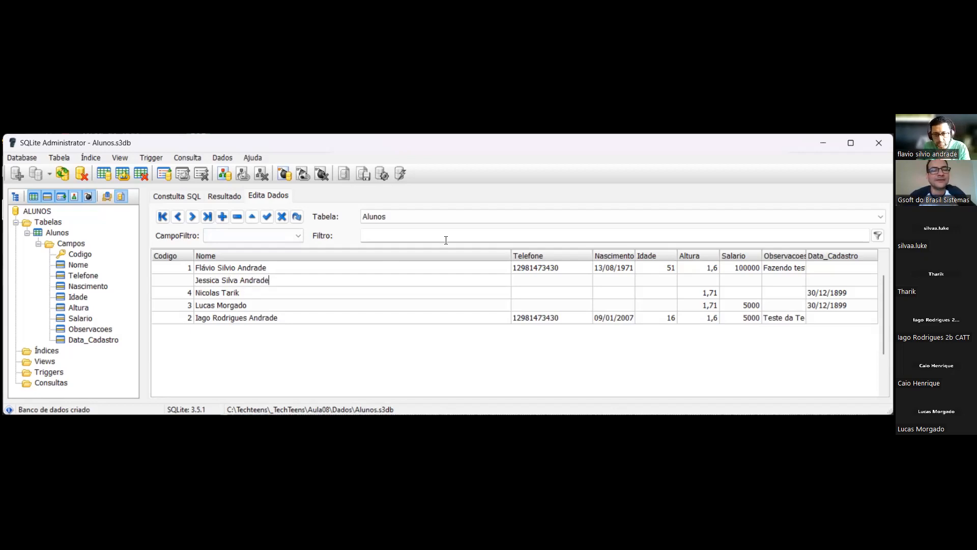
# - Set the new record's Altura to 1,55, leave its Telefone and Salario empty, save it and refresh the Alunos data
pyautogui.click(525, 282)
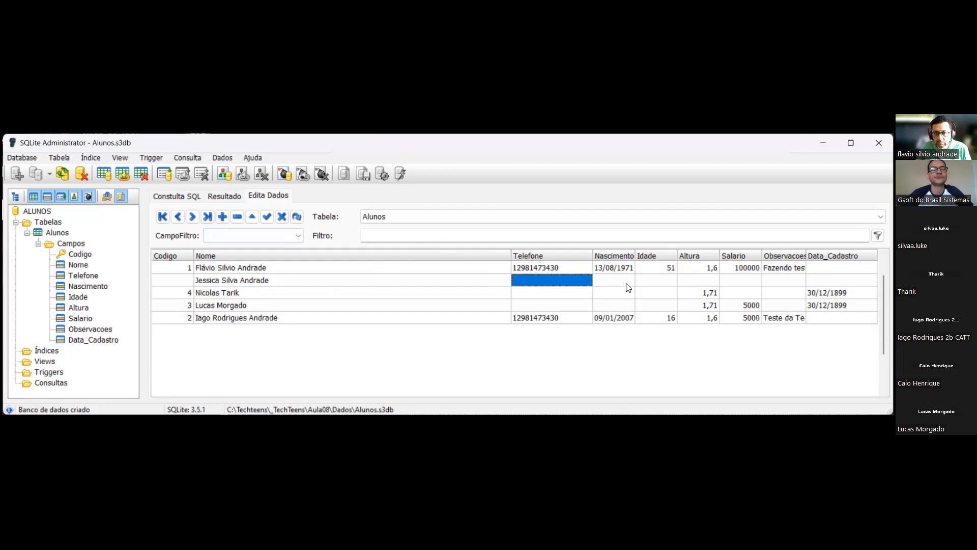
pyautogui.click(700, 283)
pyautogui.click(699, 281)
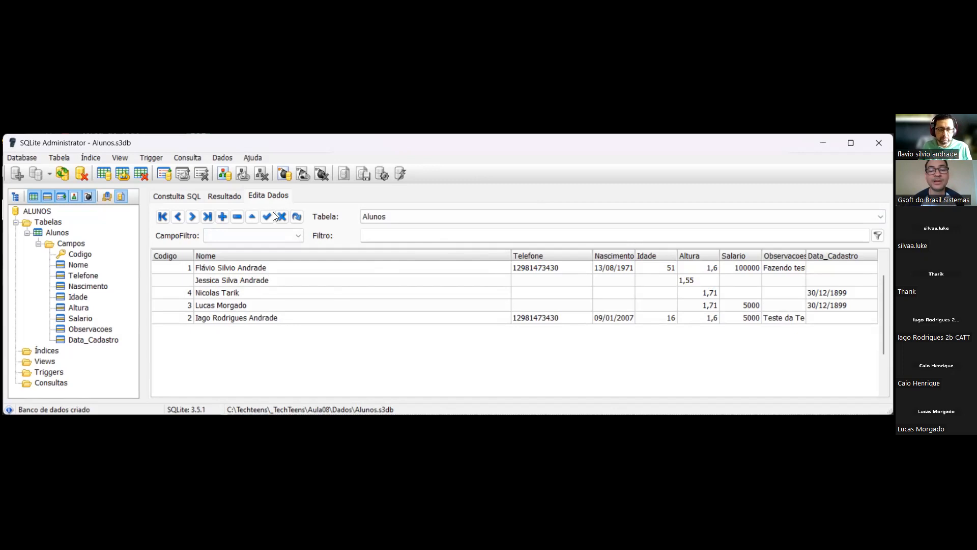
pyautogui.click(730, 283)
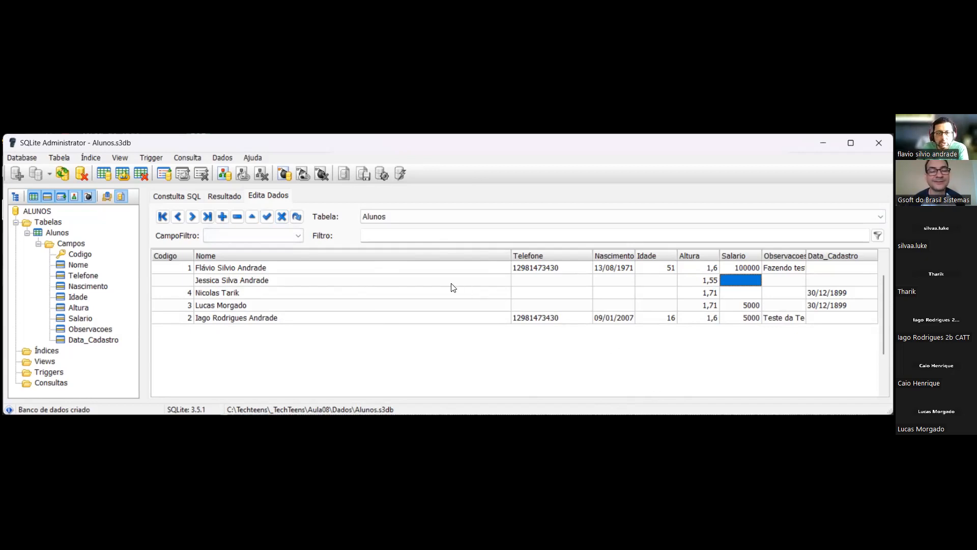
pyautogui.click(266, 217)
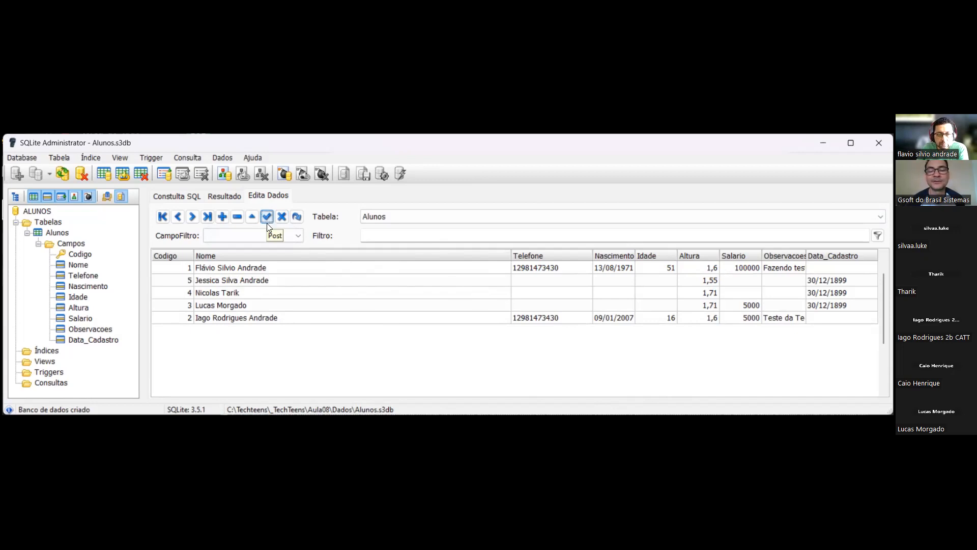
pyautogui.click(297, 216)
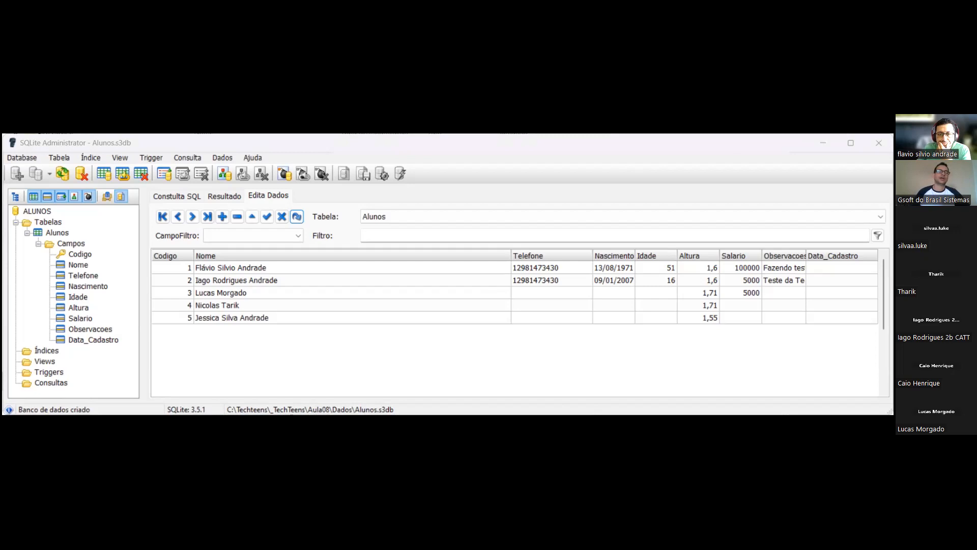
# - Write the SQL query SELECT * FROM ALUNOS and run it
pyautogui.click(505, 150)
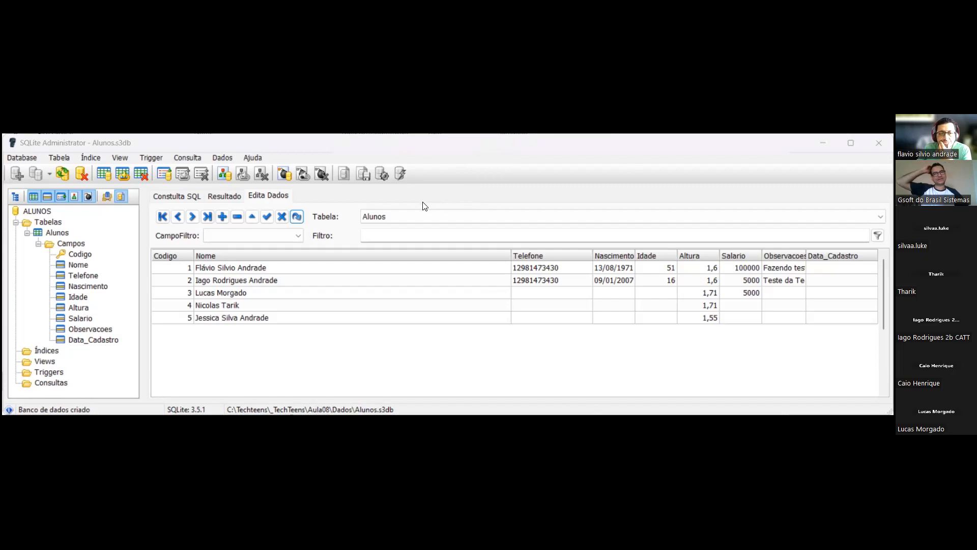
pyautogui.click(184, 196)
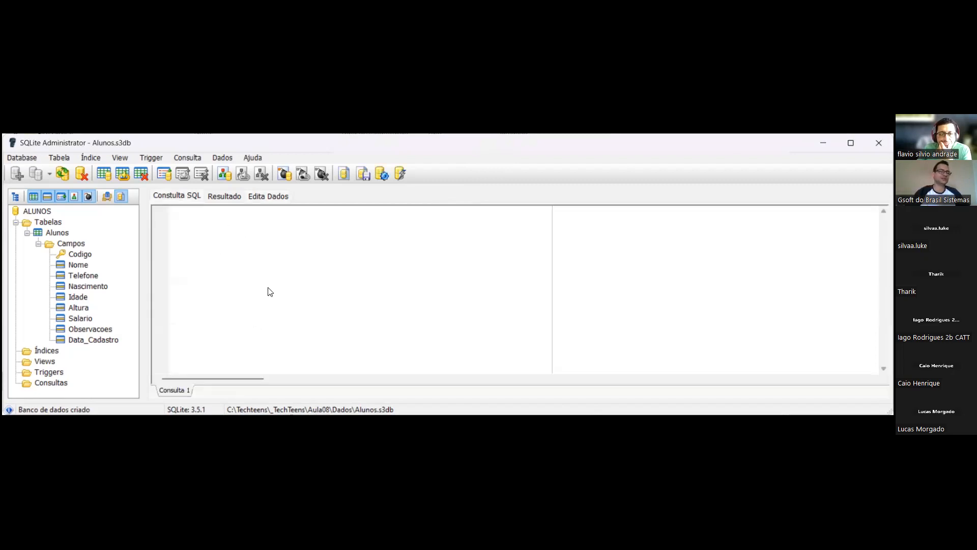
pyautogui.rightClick(270, 291)
pyautogui.click(265, 320)
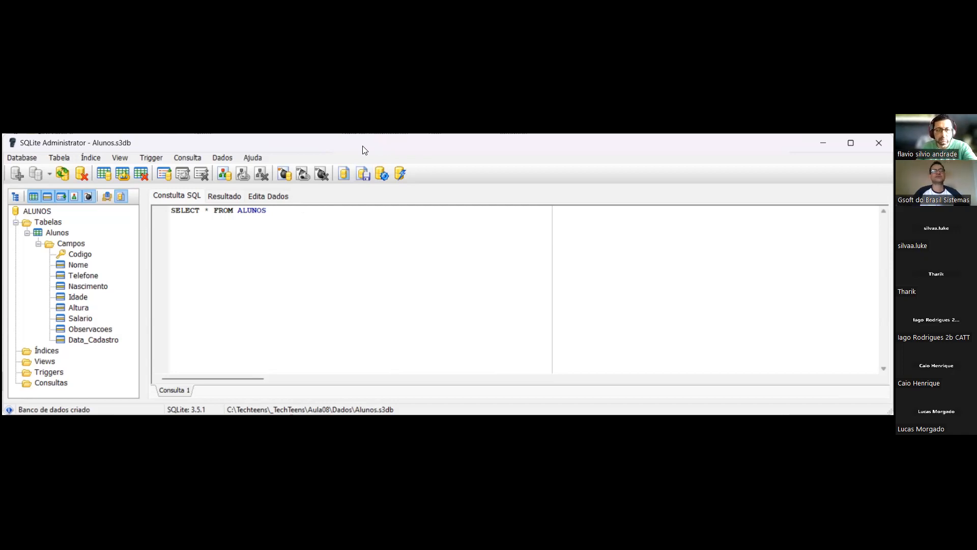
pyautogui.click(401, 174)
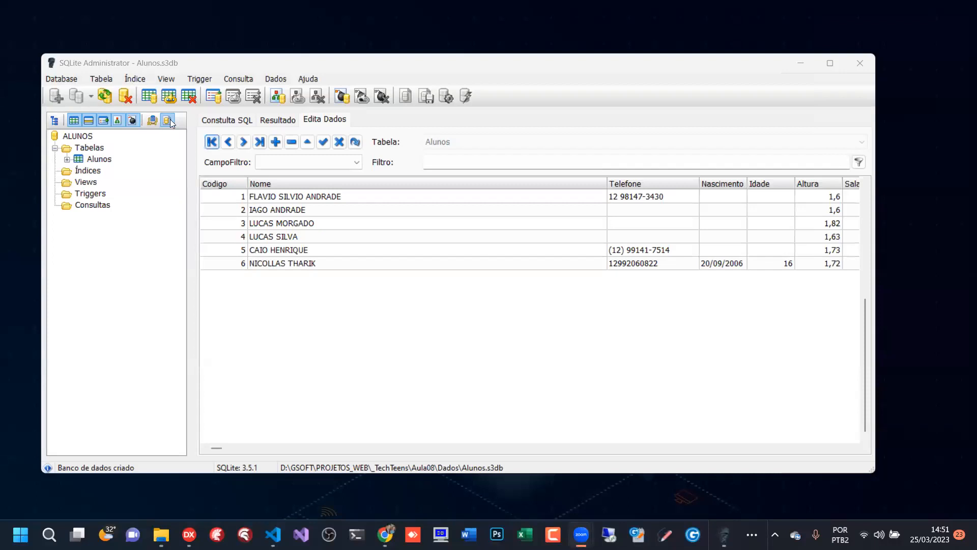
# - Write the SQL query SELECT CODIGO, NOME FROM ALUNOS, run it and go through the returned rows
pyautogui.click(224, 115)
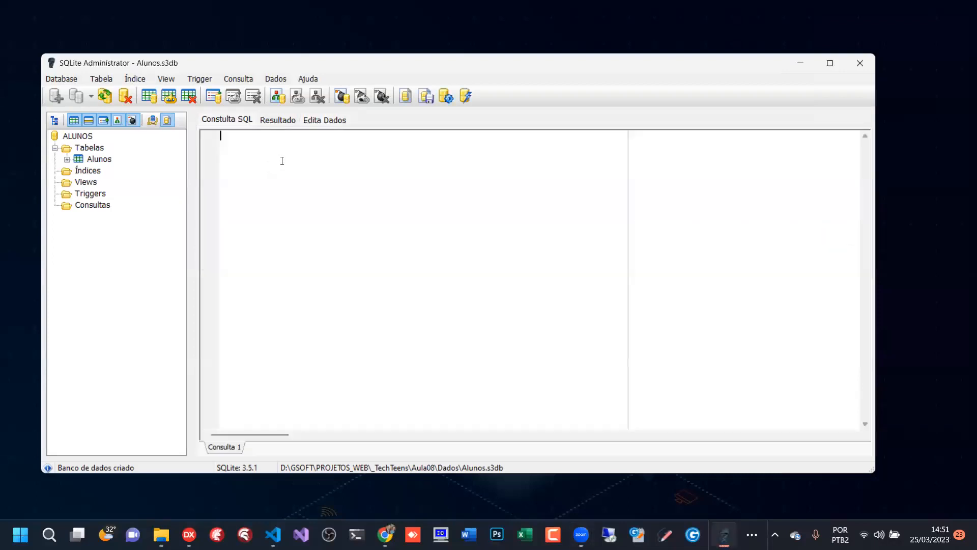
pyautogui.write('SELECT CODIGO, NOME FROM ALUNOS')
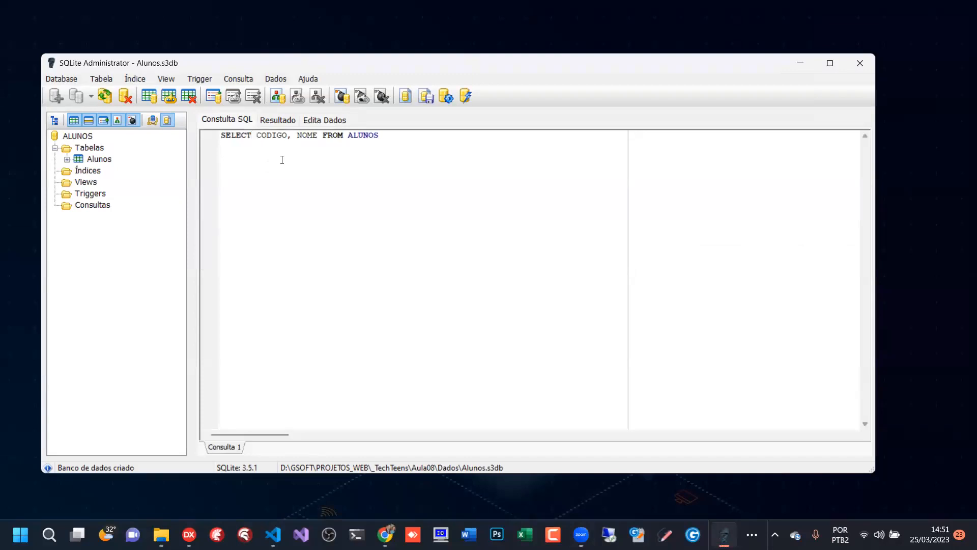
pyautogui.press('F5')
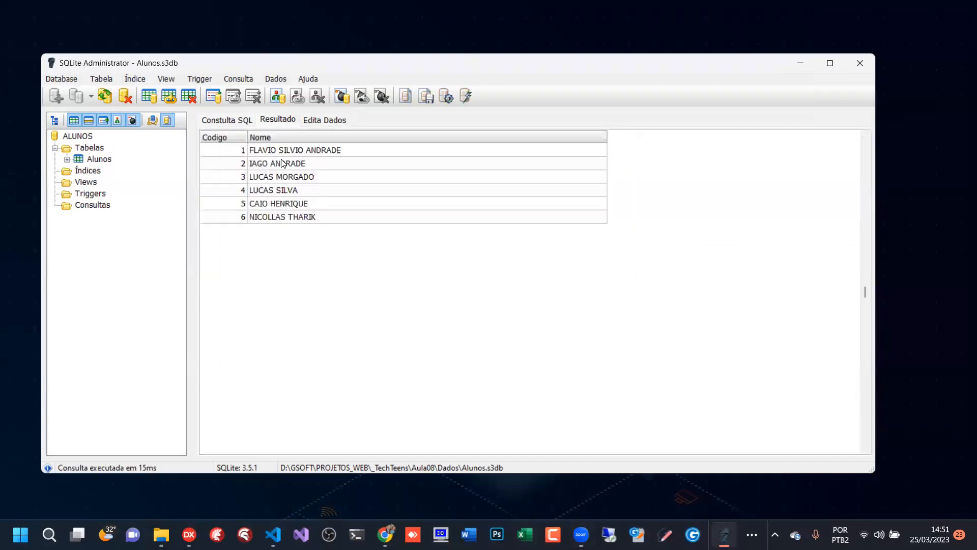
pyautogui.click(224, 163)
pyautogui.click(227, 177)
pyautogui.click(275, 191)
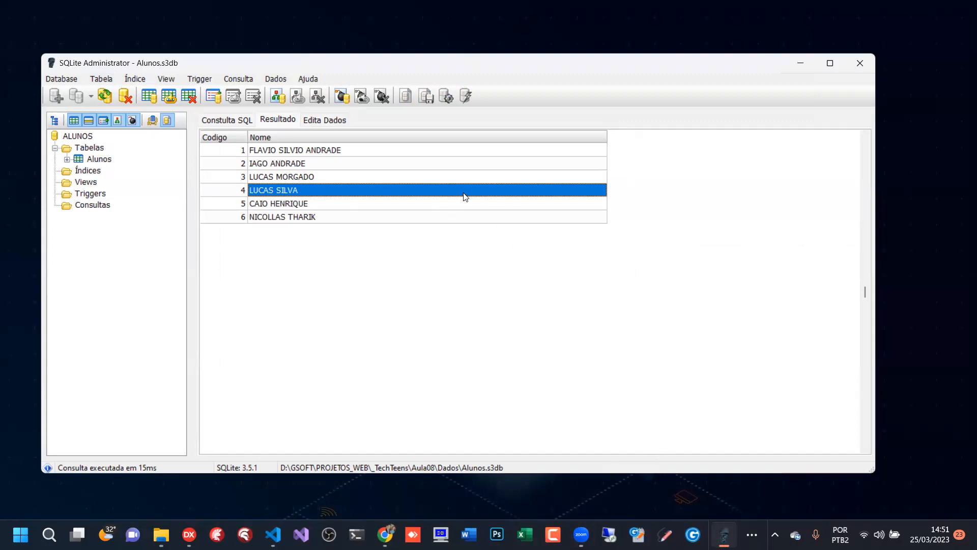
# - Try running the query in the execution mode without results and check the result grid
pyautogui.click(232, 119)
pyautogui.click(466, 94)
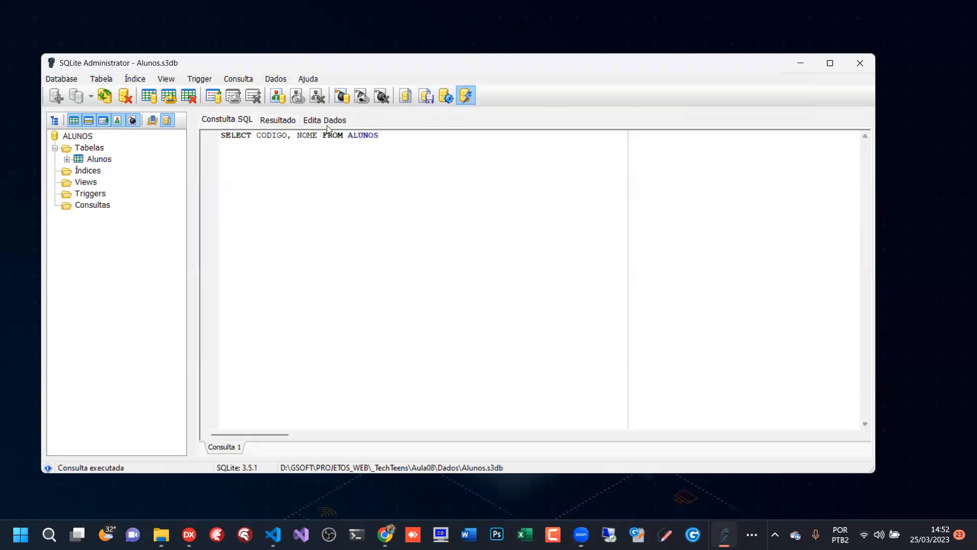
pyautogui.click(272, 119)
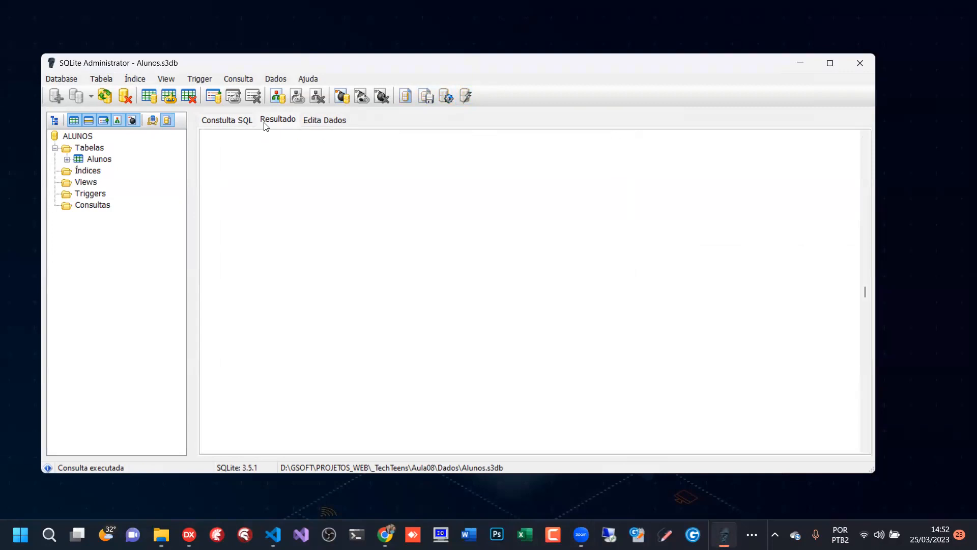
pyautogui.click(229, 121)
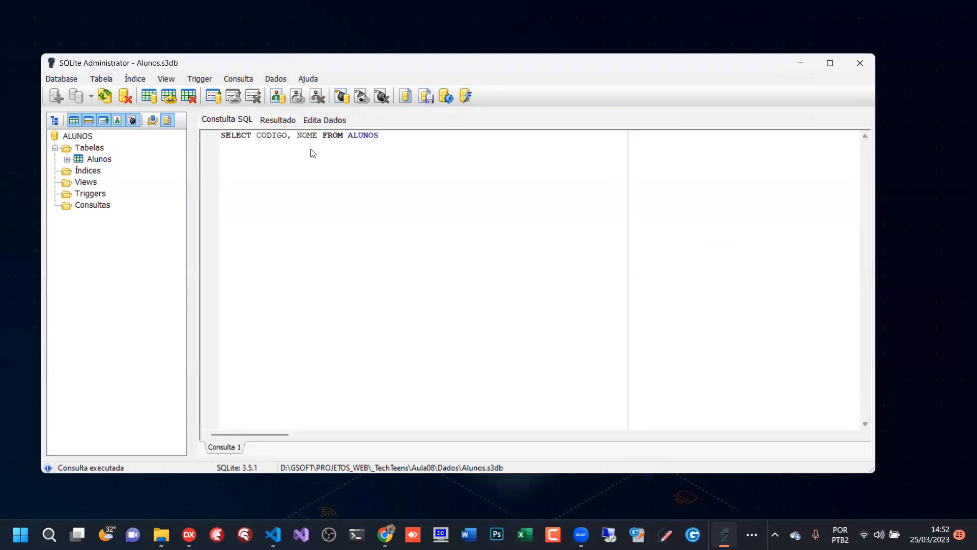
pyautogui.press('F9')
pyautogui.click(275, 119)
pyautogui.click(239, 120)
pyautogui.click(466, 96)
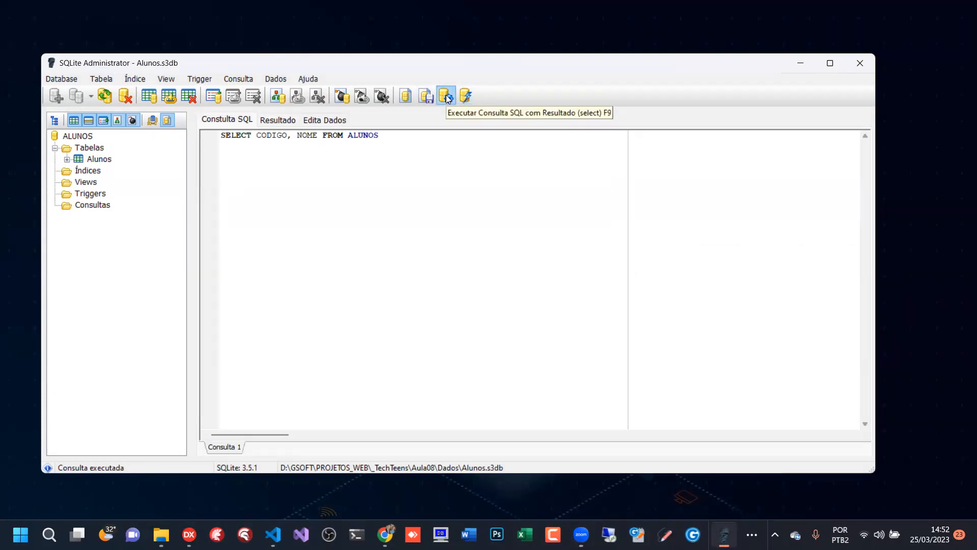
# - Run the query with the execution mode that returns results (select), and run it once more
pyautogui.click(446, 97)
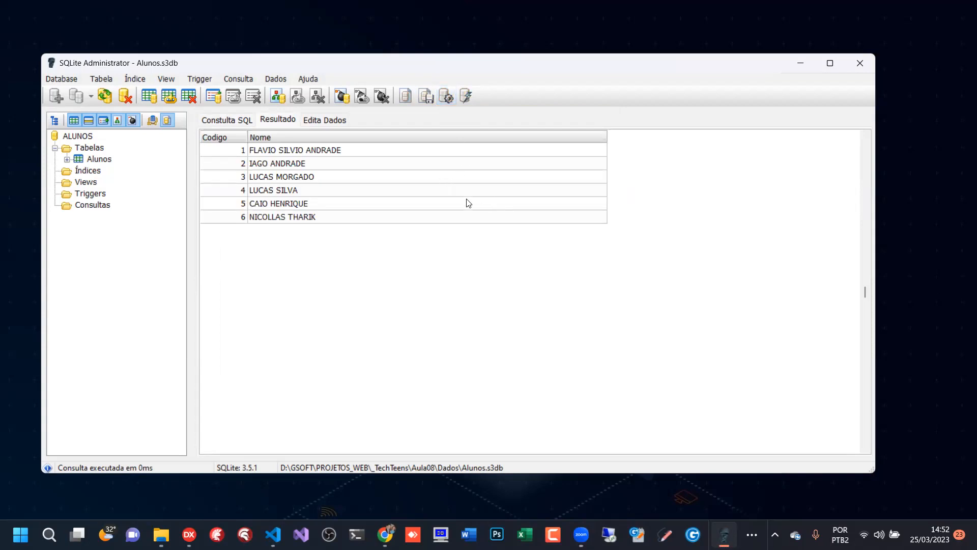
pyautogui.click(227, 120)
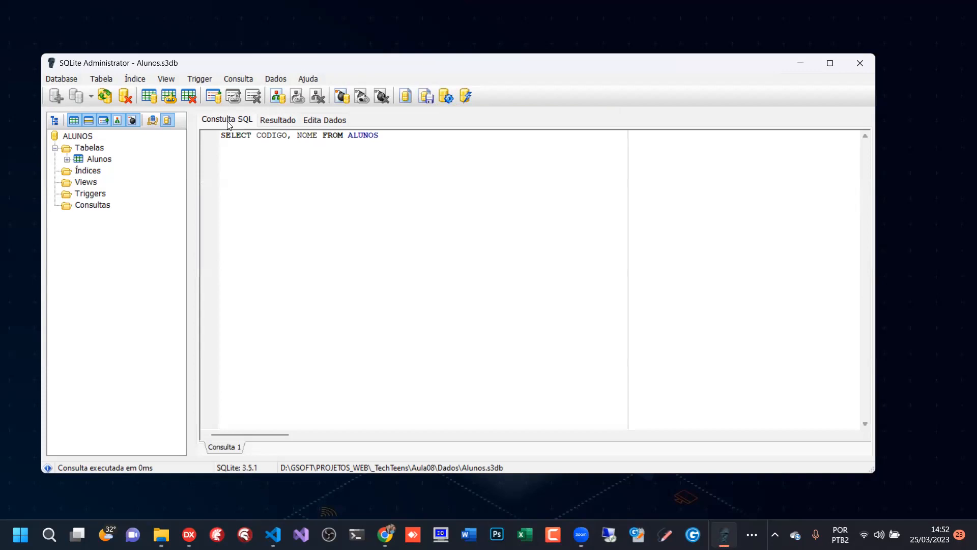
pyautogui.click(446, 97)
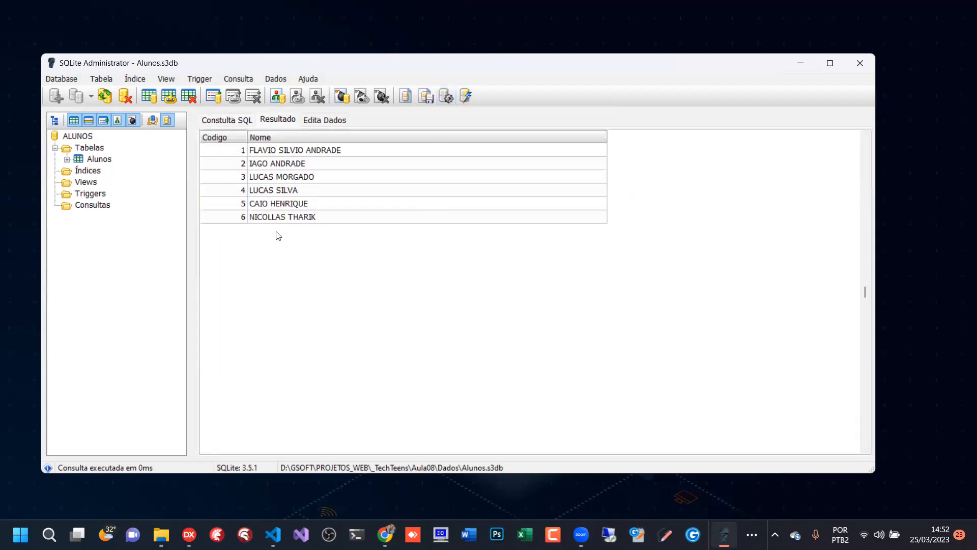
# - Select the complete text of the query SELECT CODIGO, NOME FROM ALUNOS
pyautogui.click(225, 121)
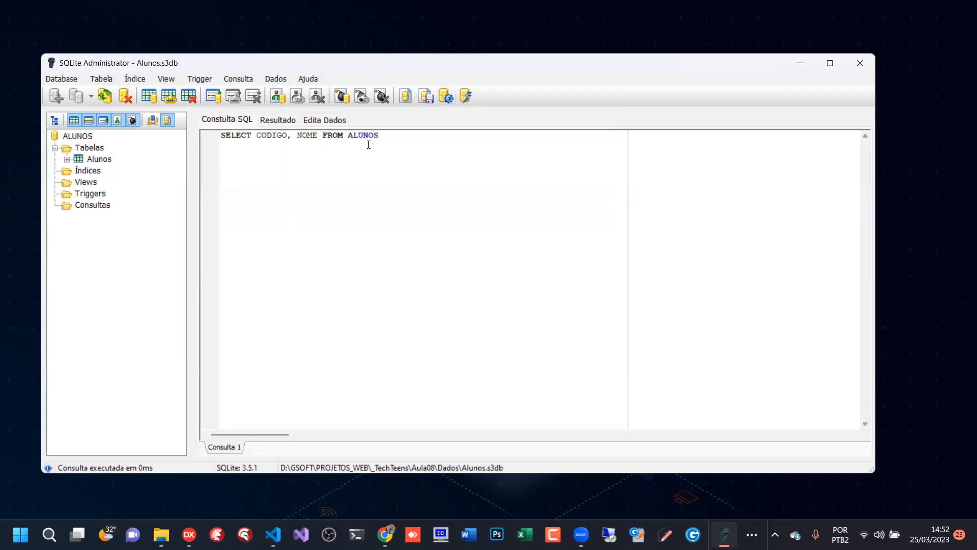
pyautogui.moveTo(380, 135); pyautogui.dragTo(194, 128)
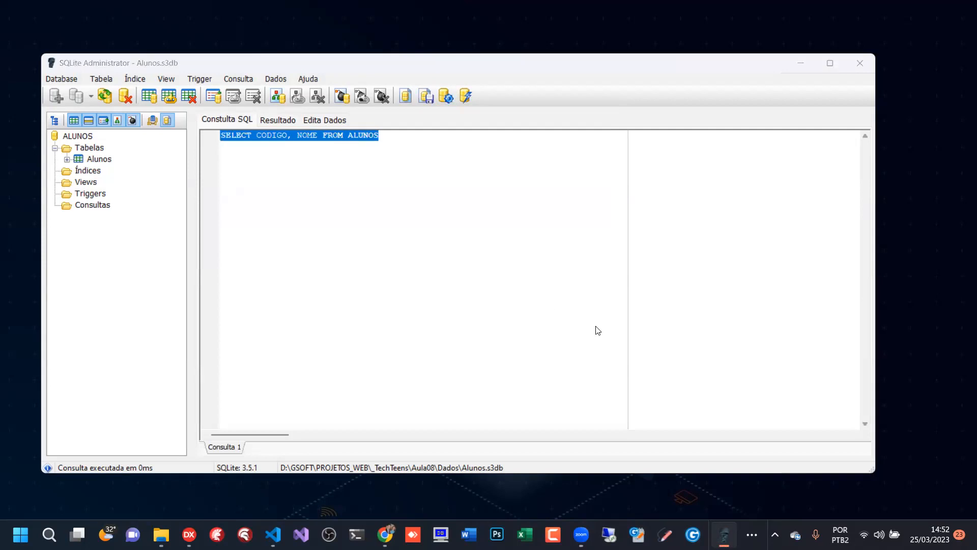
pyautogui.hotkey('alt', 'Tab')
pyautogui.click(333, 153)
pyautogui.moveTo(399, 136); pyautogui.dragTo(219, 133)
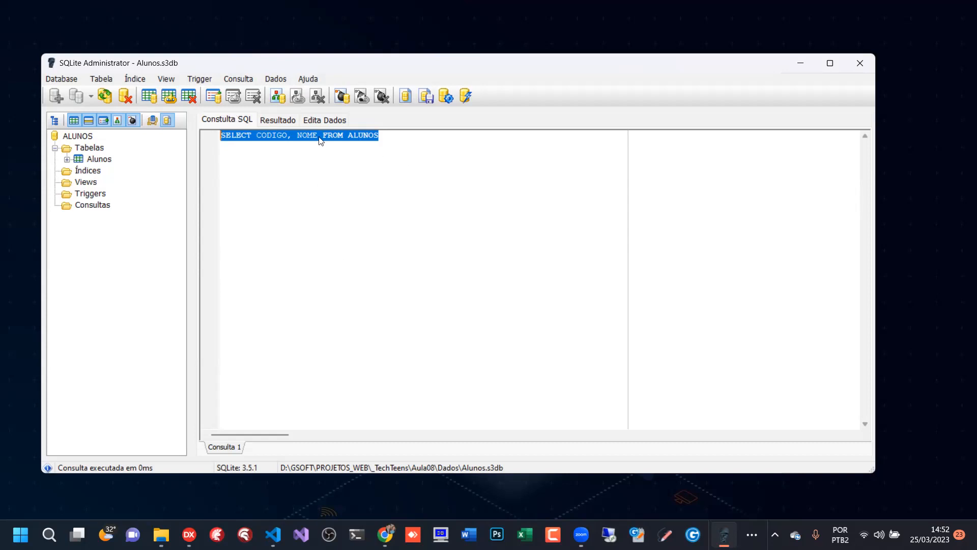
# - Compare the CODIGO and NOME fields named in the query with the columns of its result
pyautogui.click(275, 120)
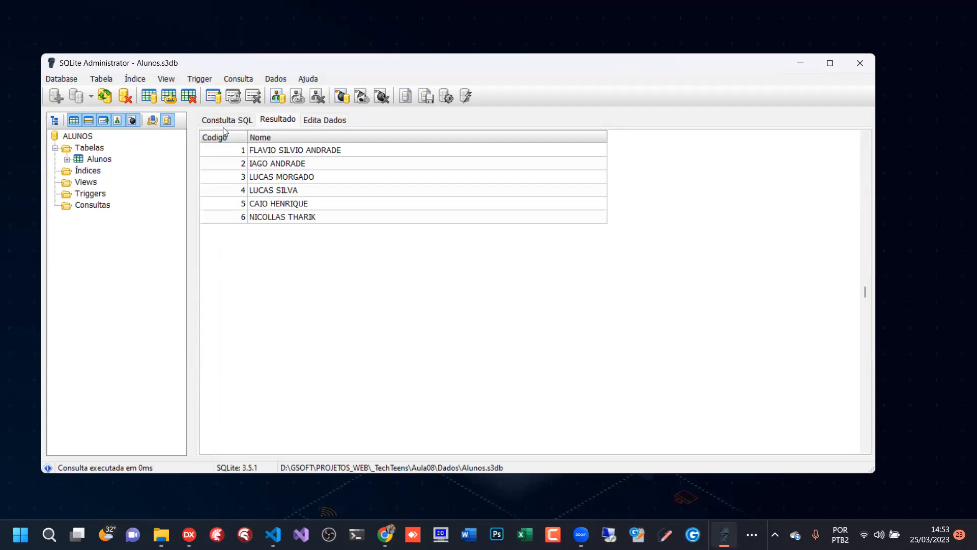
pyautogui.click(227, 121)
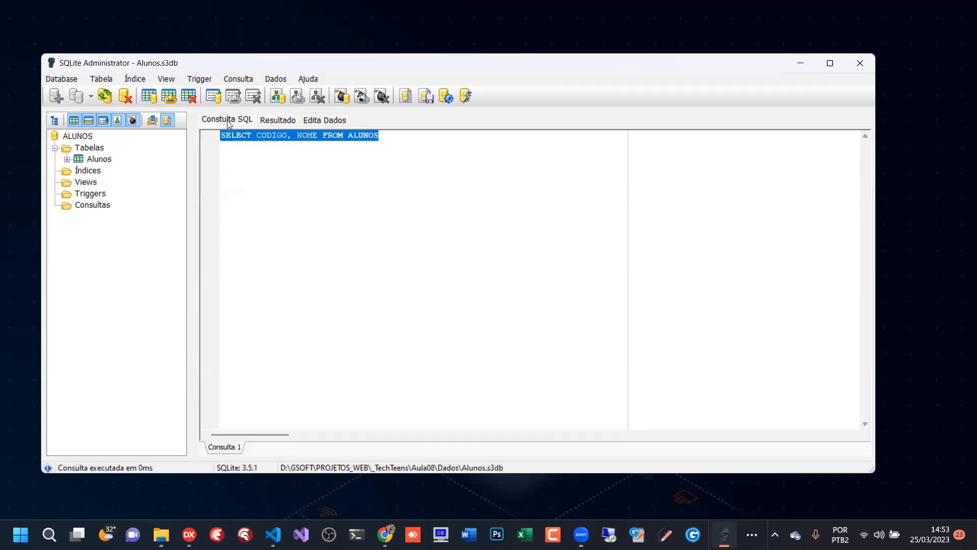
pyautogui.click(279, 136)
pyautogui.moveTo(257, 136); pyautogui.dragTo(311, 144)
pyautogui.click(273, 120)
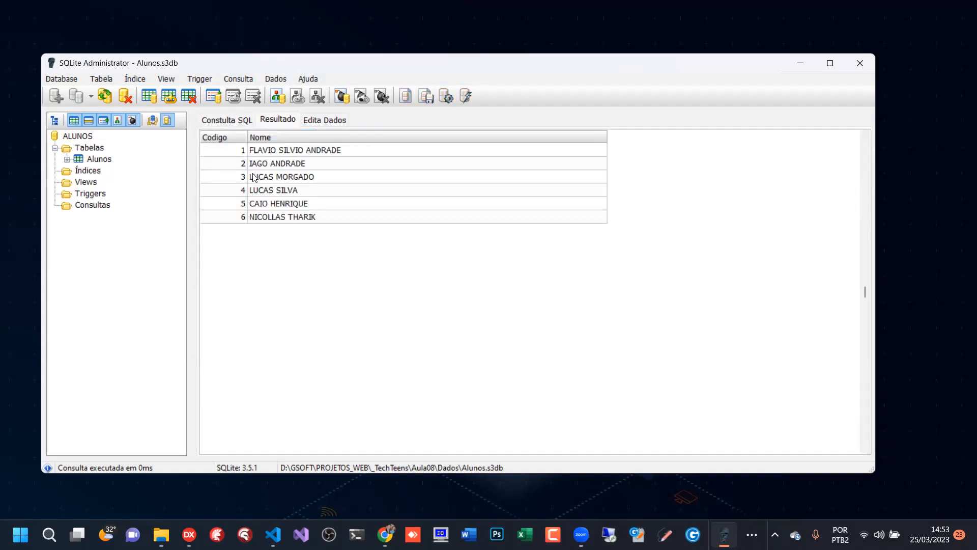
pyautogui.click(223, 122)
pyautogui.click(251, 138)
pyautogui.moveTo(240, 136); pyautogui.dragTo(413, 137)
pyautogui.click(287, 122)
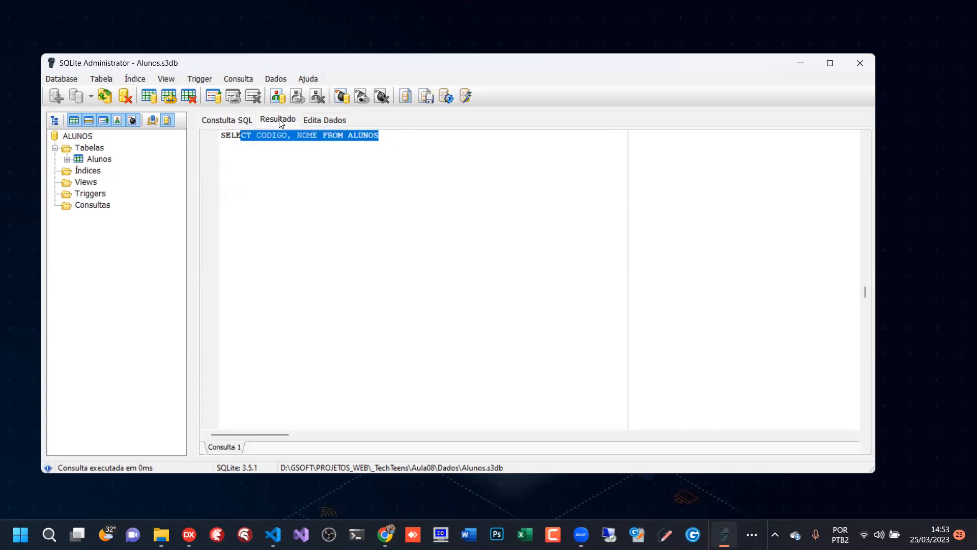
# - Go through the student rows in the query result to examine their order
pyautogui.click(270, 153)
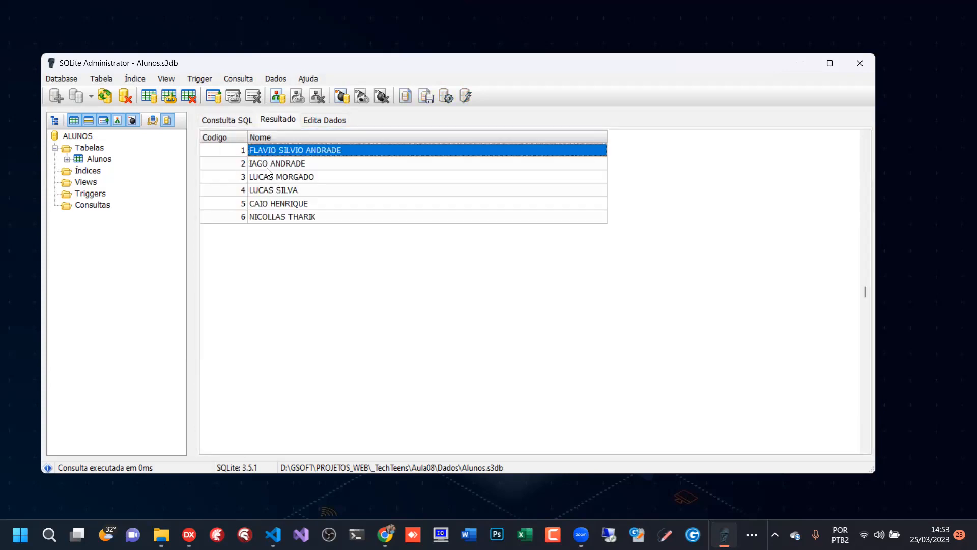
pyautogui.click(269, 164)
pyautogui.click(276, 178)
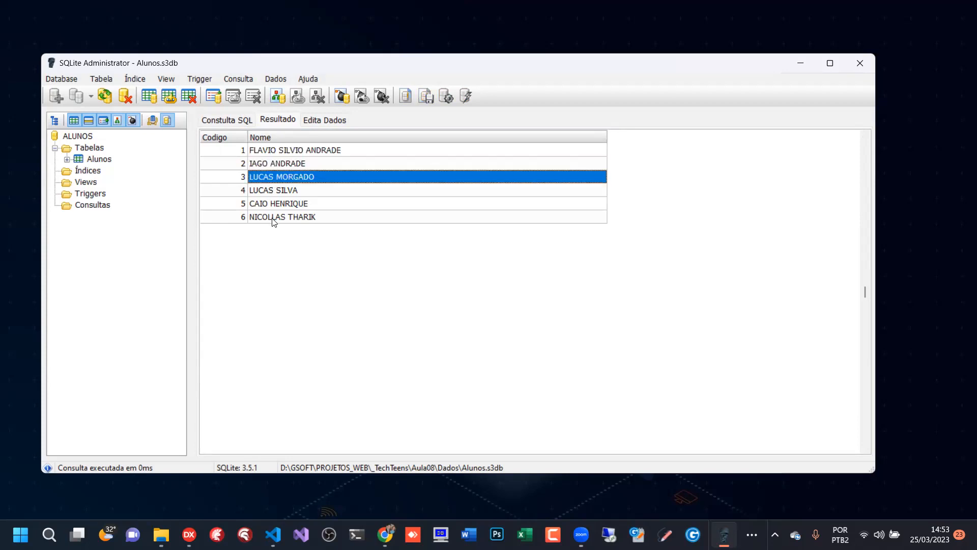
pyautogui.click(274, 219)
pyautogui.click(275, 202)
pyautogui.moveTo(273, 201); pyautogui.dragTo(280, 151)
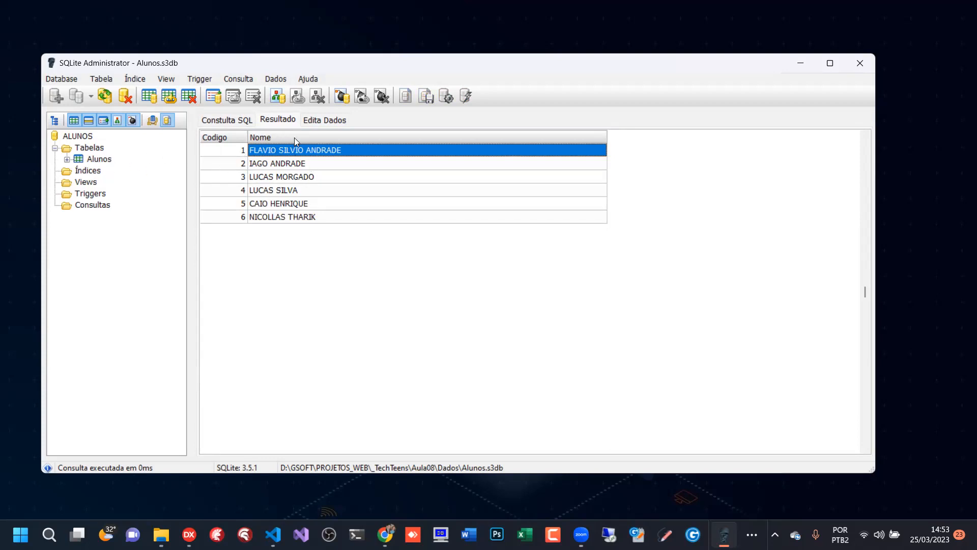
# - Select the full SELECT CODIGO, NOME FROM ALUNOS statement and run it again with results
pyautogui.click(227, 119)
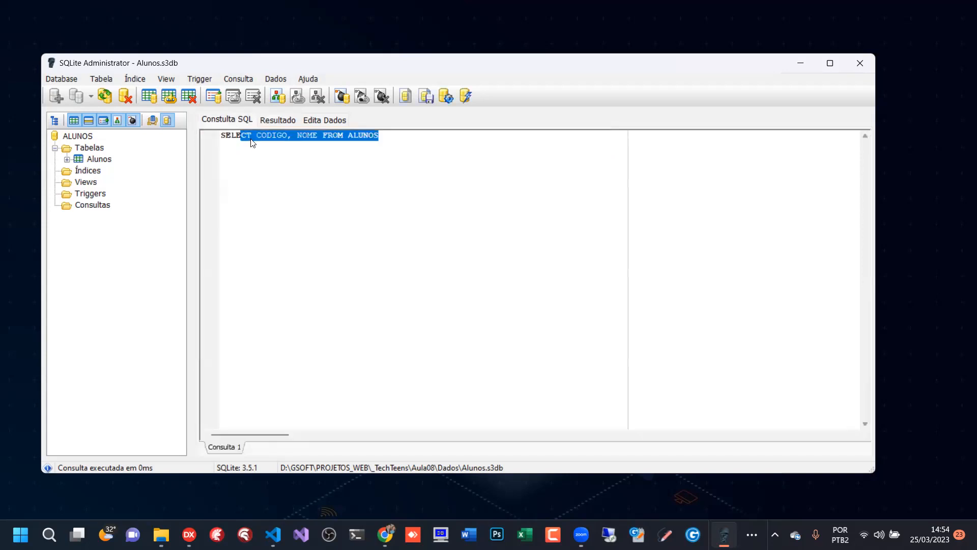
pyautogui.moveTo(222, 140); pyautogui.dragTo(386, 140)
pyautogui.press('F9')
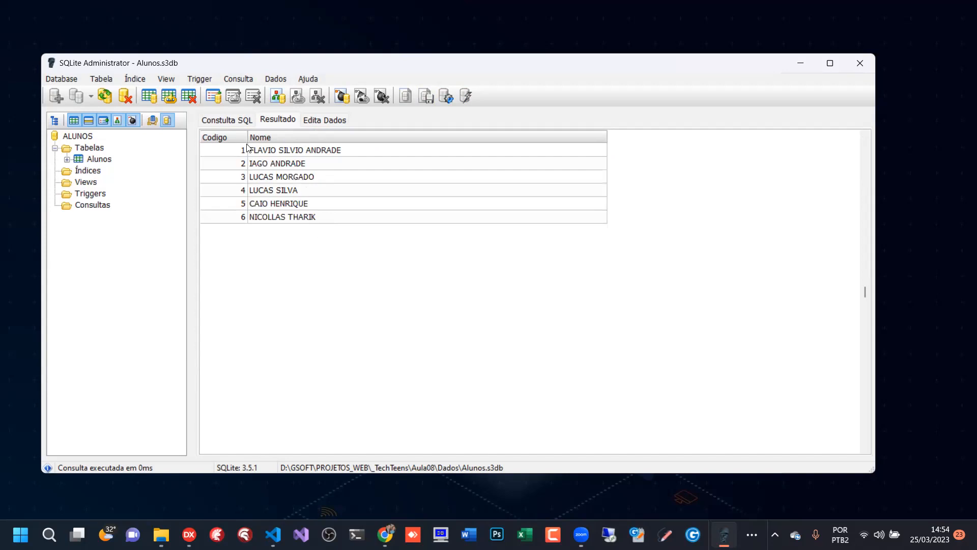
# - Review the query's field list against its result grid once more
pyautogui.click(226, 120)
pyautogui.click(260, 120)
pyautogui.click(231, 120)
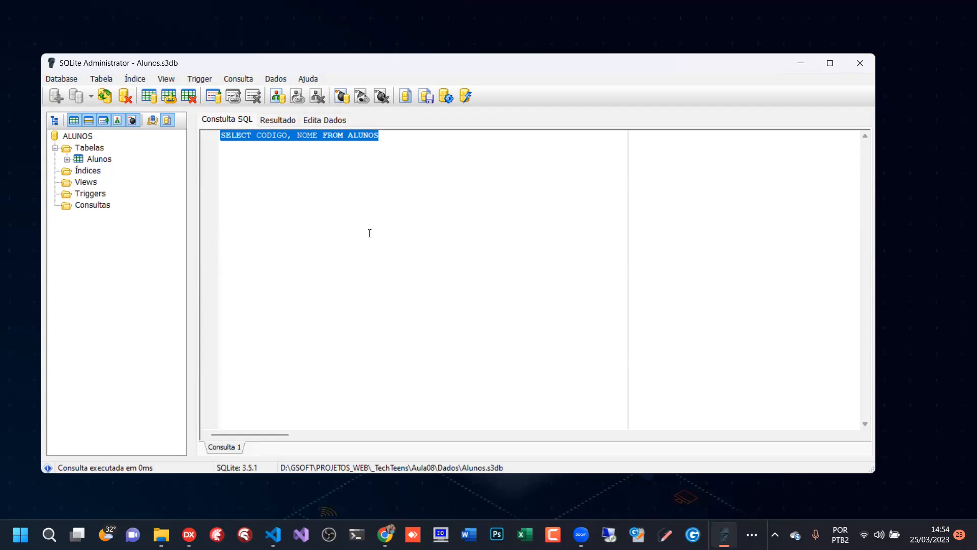
pyautogui.click(283, 136)
pyautogui.moveTo(251, 136); pyautogui.dragTo(300, 143)
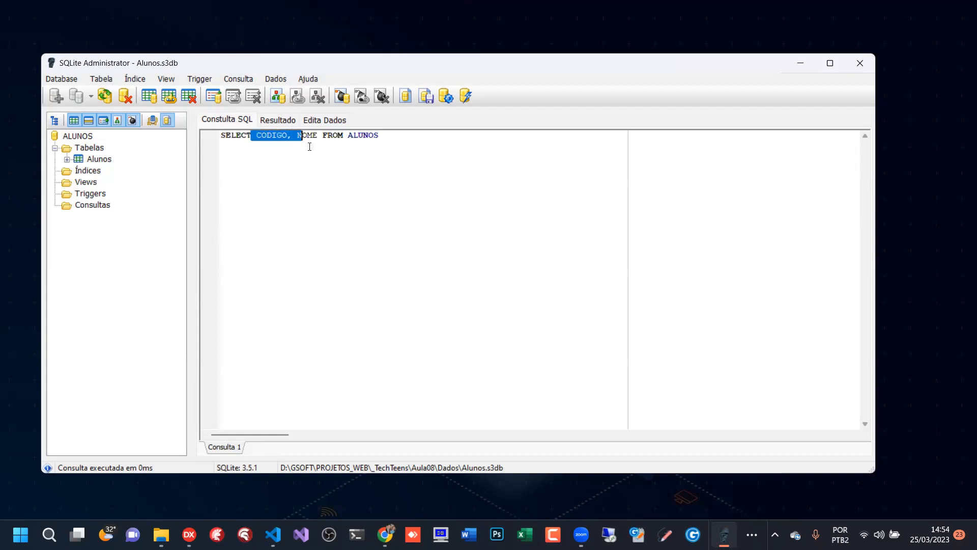
pyautogui.click(388, 138)
pyautogui.click(273, 121)
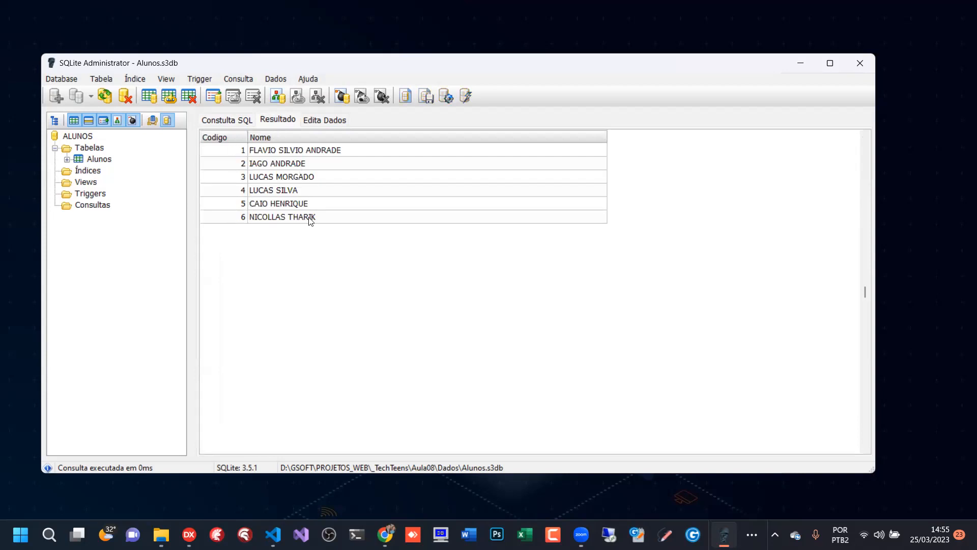
# - Add the line ORDER BY NOME to the query and run it with results
pyautogui.click(225, 120)
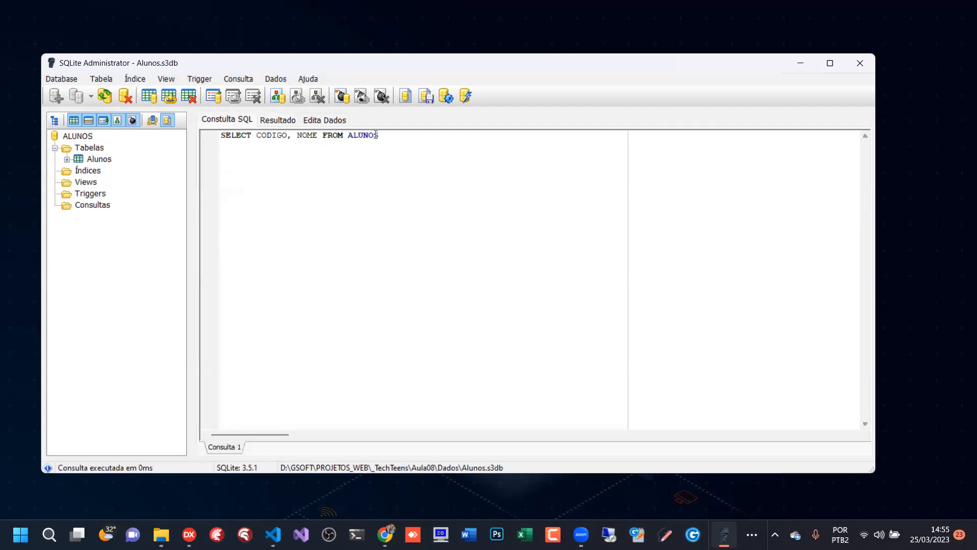
pyautogui.click(387, 136)
pyautogui.press('Return')
pyautogui.write('CRDER BY NOME')
pyautogui.click(448, 98)
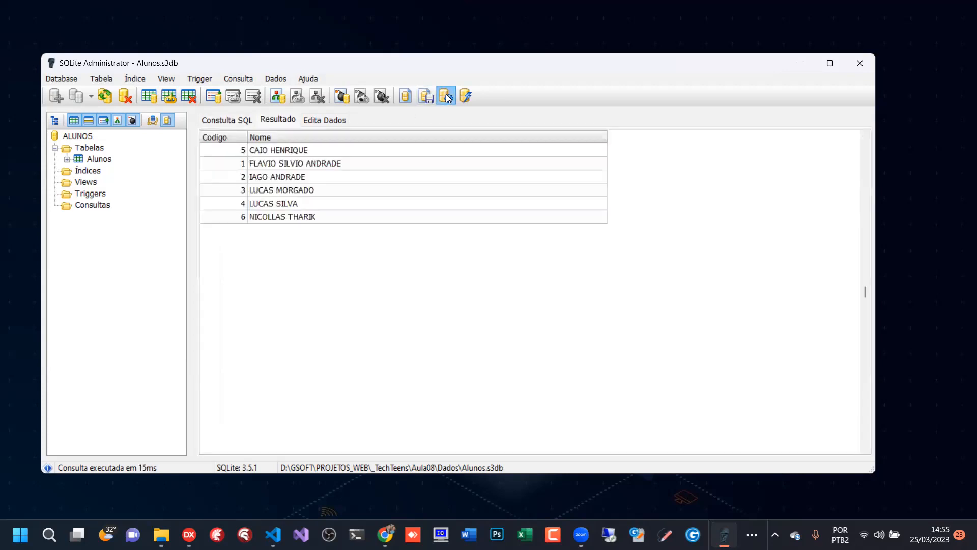
# - Go through the ordered result row by row to examine the sequence of student names
pyautogui.click(268, 151)
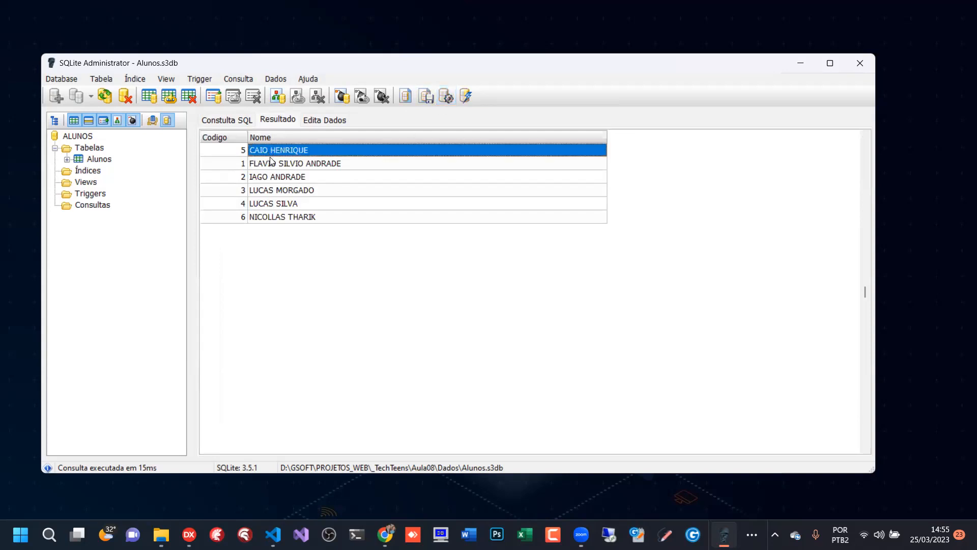
pyautogui.click(271, 166)
pyautogui.click(273, 179)
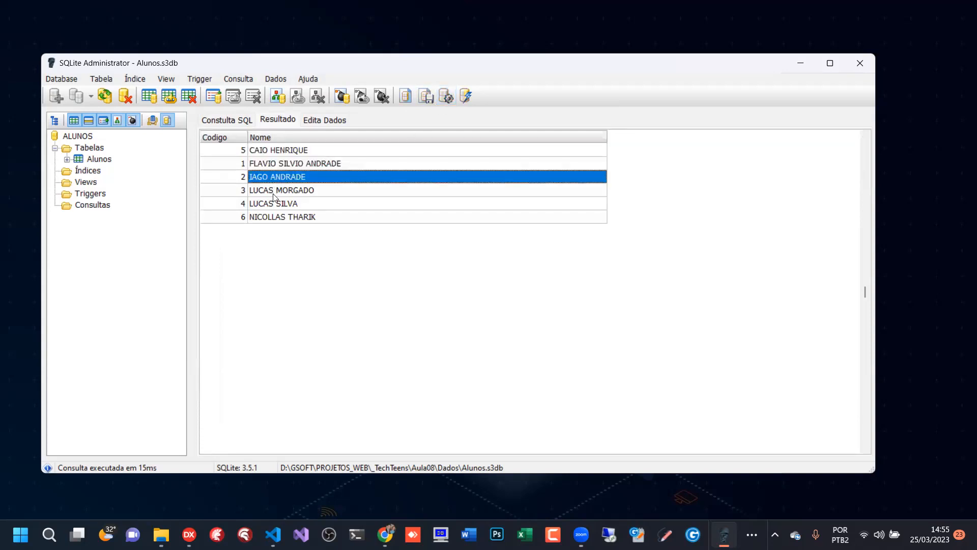
pyautogui.click(274, 192)
pyautogui.click(278, 205)
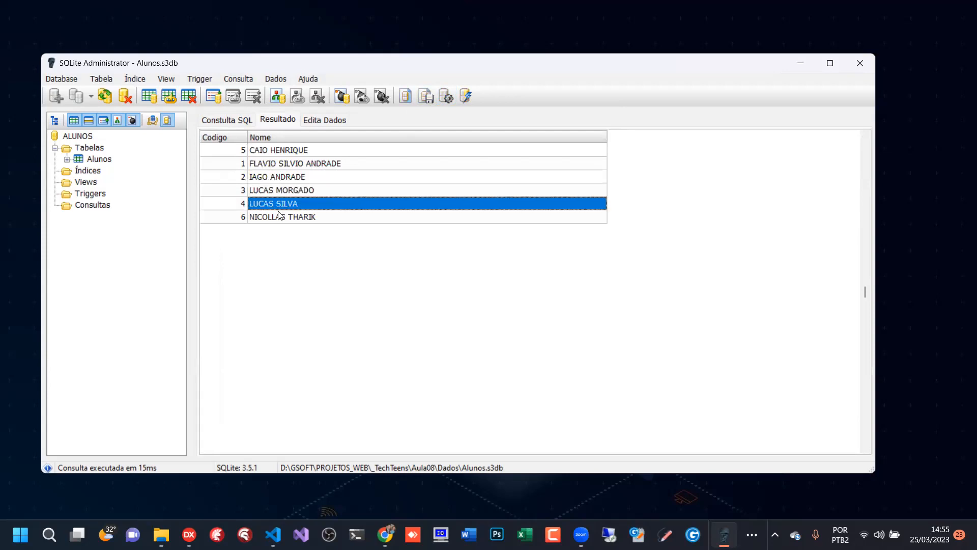
pyautogui.click(278, 217)
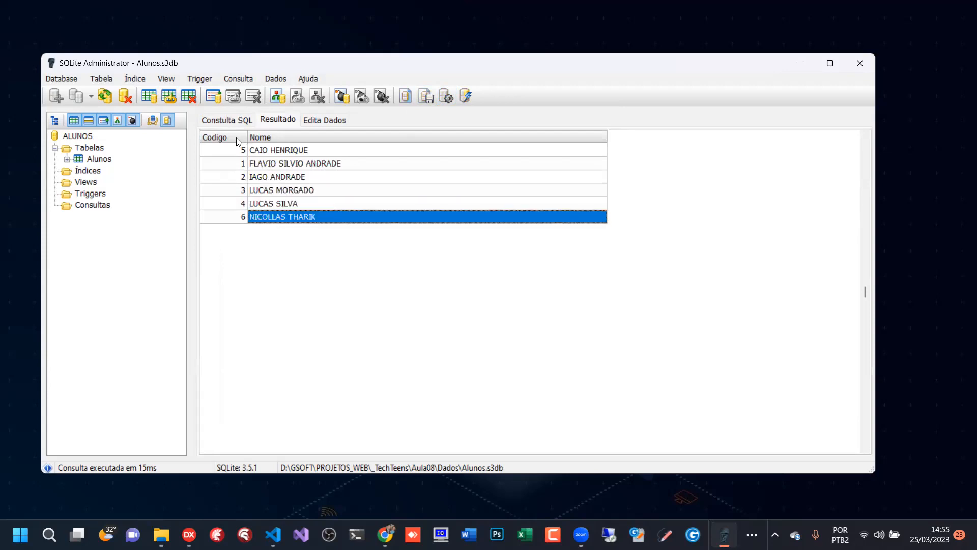
# - Select the entire query text including ORDER BY NOME, and return to the first row of its result
pyautogui.click(237, 120)
pyautogui.hotkey('ctrl', 'a')
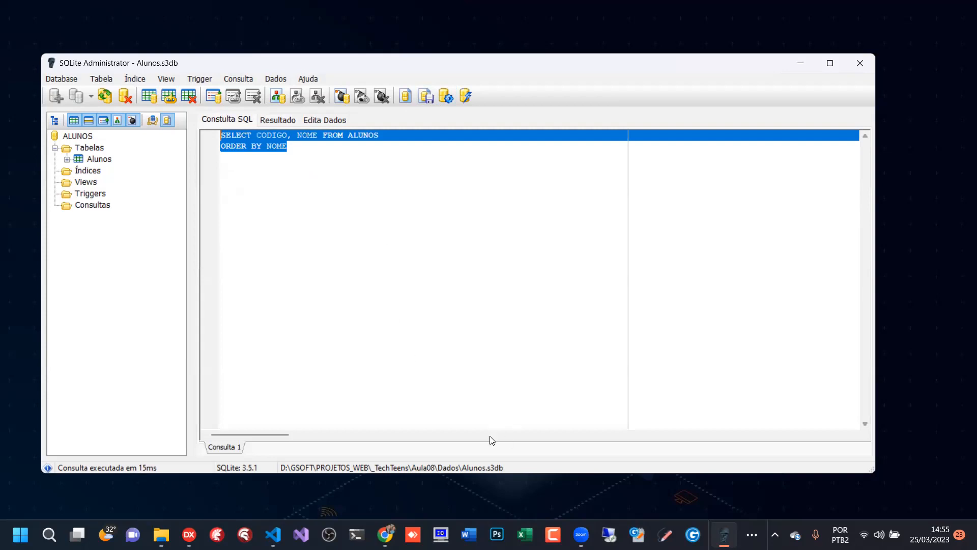
pyautogui.hotkey('alt', 'Tab')
pyautogui.click(296, 196)
pyautogui.click(279, 120)
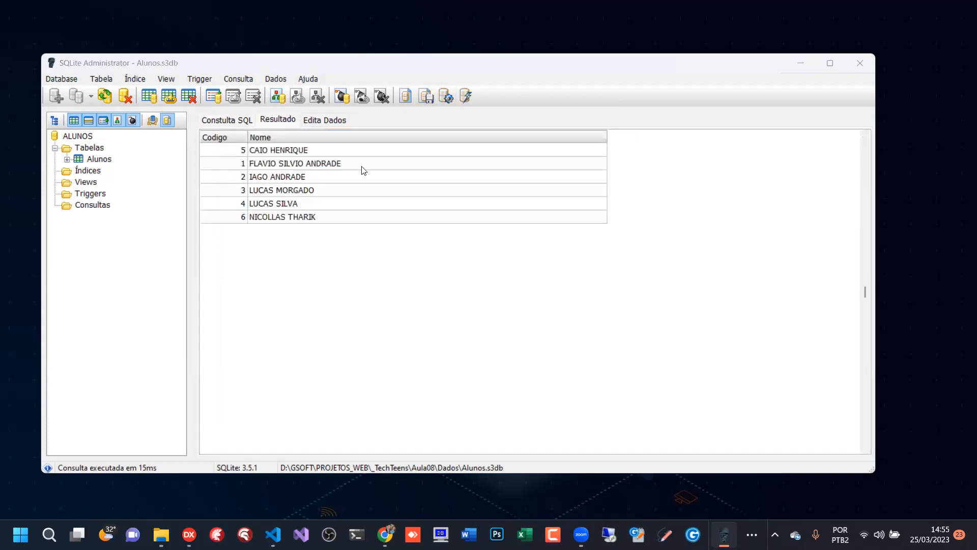
pyautogui.click(253, 152)
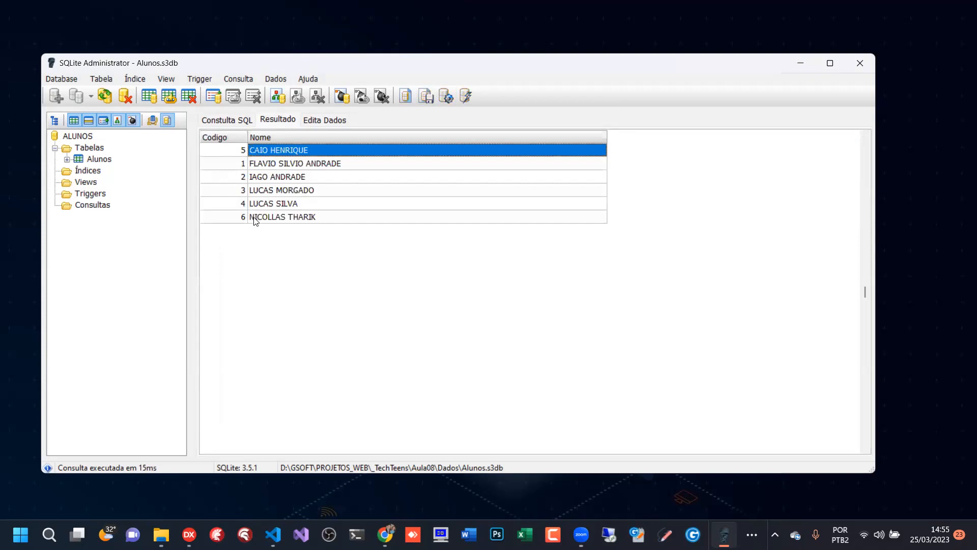
# - Add DESC after ORDER BY NOME in the query and run it with results
pyautogui.click(255, 219)
pyautogui.click(263, 152)
pyautogui.click(232, 118)
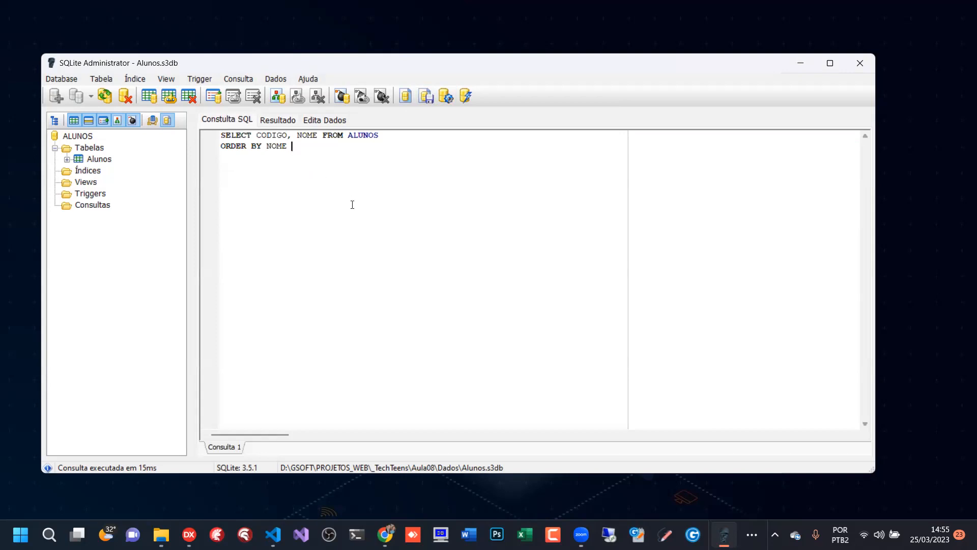
pyautogui.write('DESC')
pyautogui.click(446, 96)
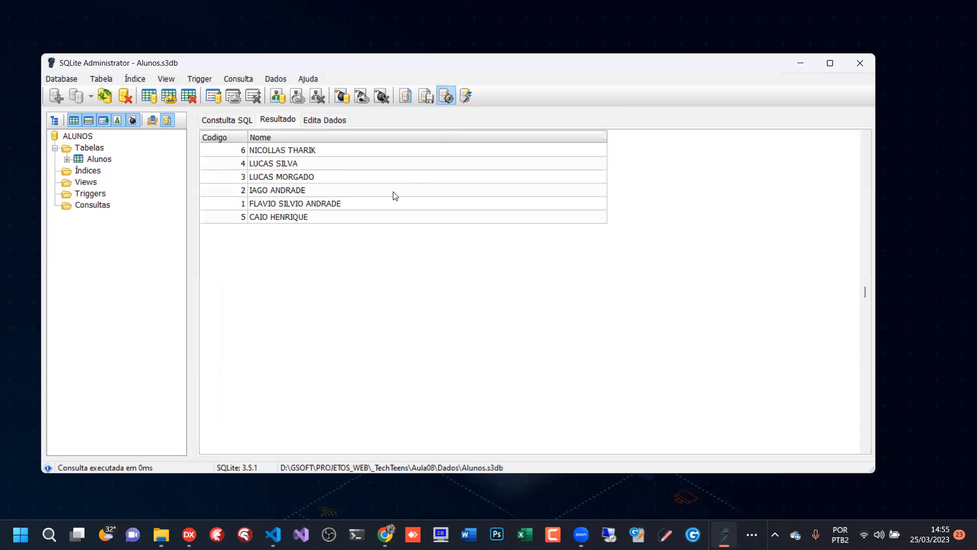
# - Examine the student names in the descending result and compare them with the ORDER BY NOME DESC query text
pyautogui.click(278, 150)
pyautogui.moveTo(282, 181); pyautogui.dragTo(182, 121)
pyautogui.click(232, 119)
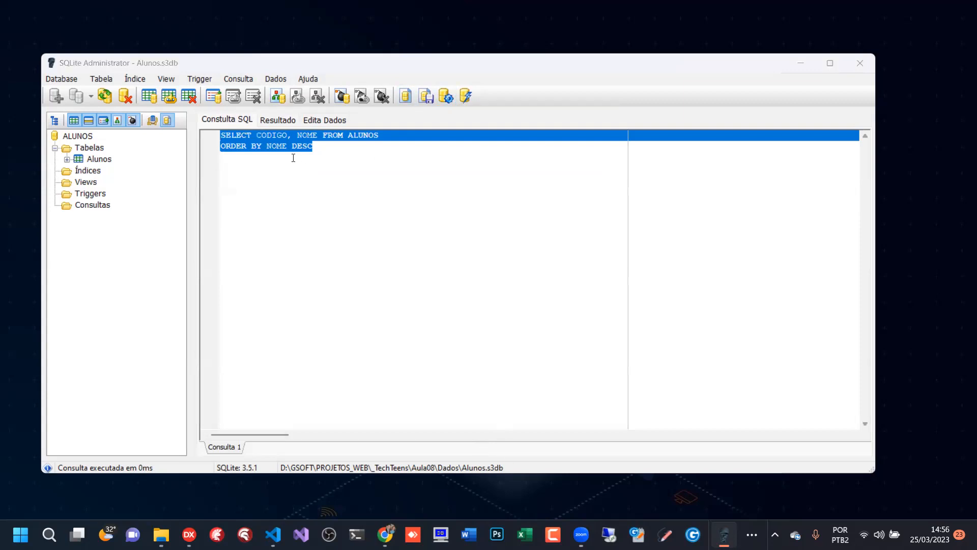
pyautogui.click(278, 120)
pyautogui.click(245, 122)
# - Insert a comma after NOME in the SELECT field list and check the Alunos table data for other available columns
pyautogui.click(318, 135)
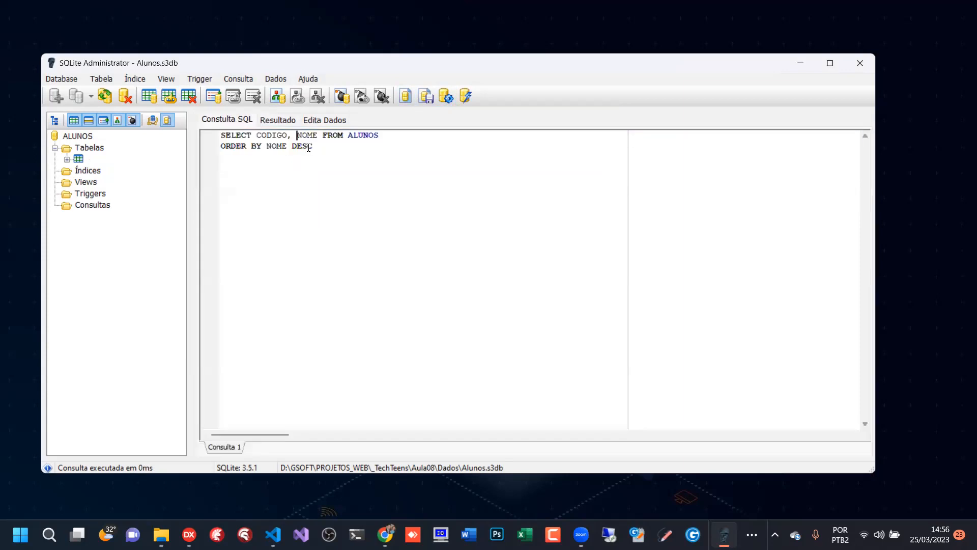
pyautogui.write(',')
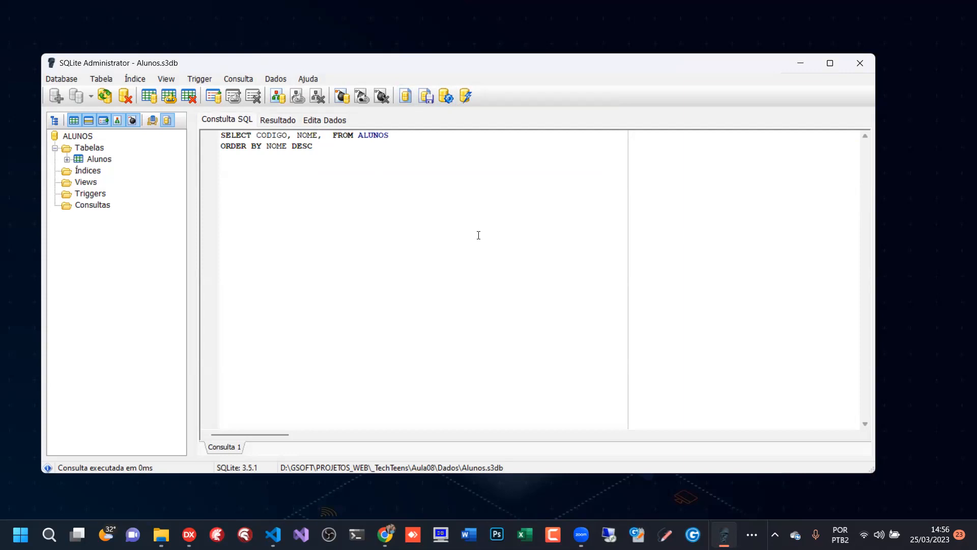
pyautogui.click(99, 159)
pyautogui.click(329, 121)
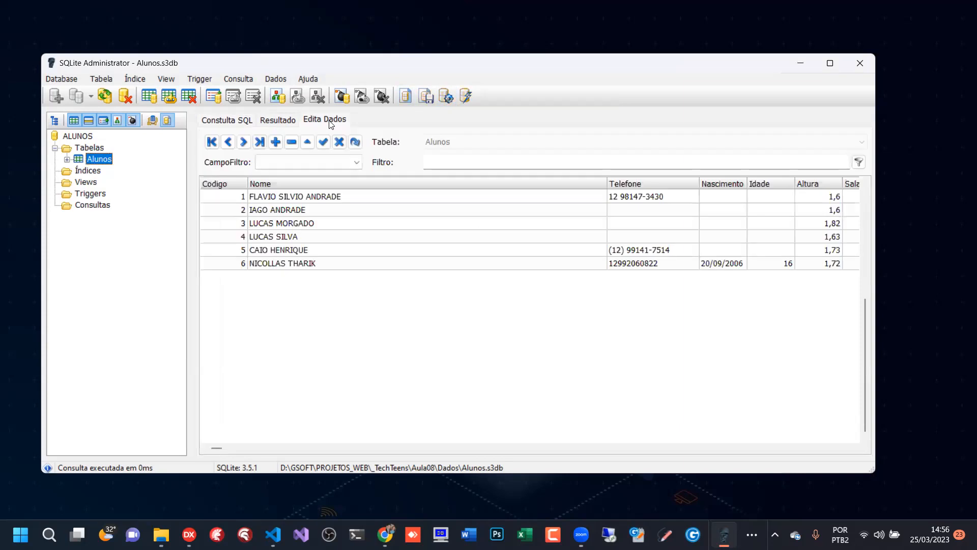
pyautogui.click(654, 216)
pyautogui.click(772, 214)
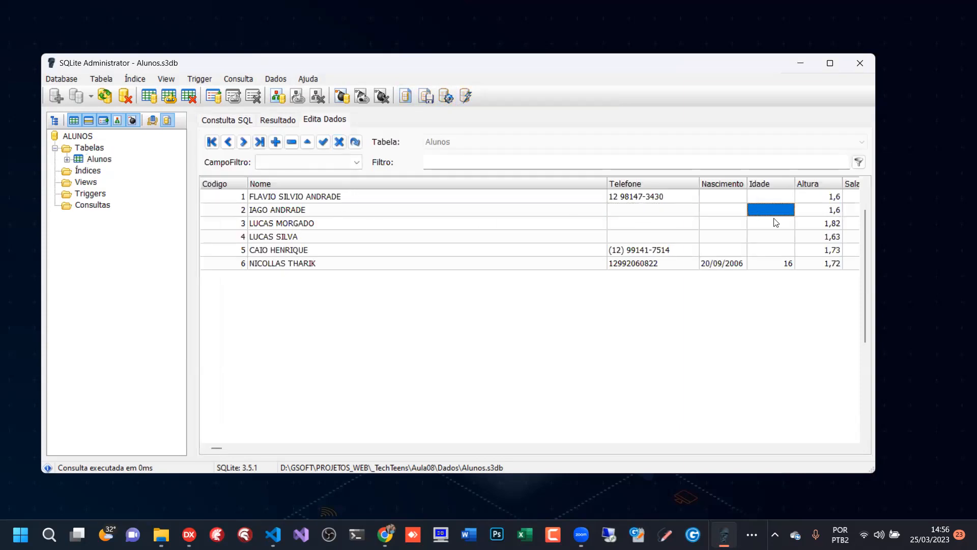
pyautogui.click(227, 119)
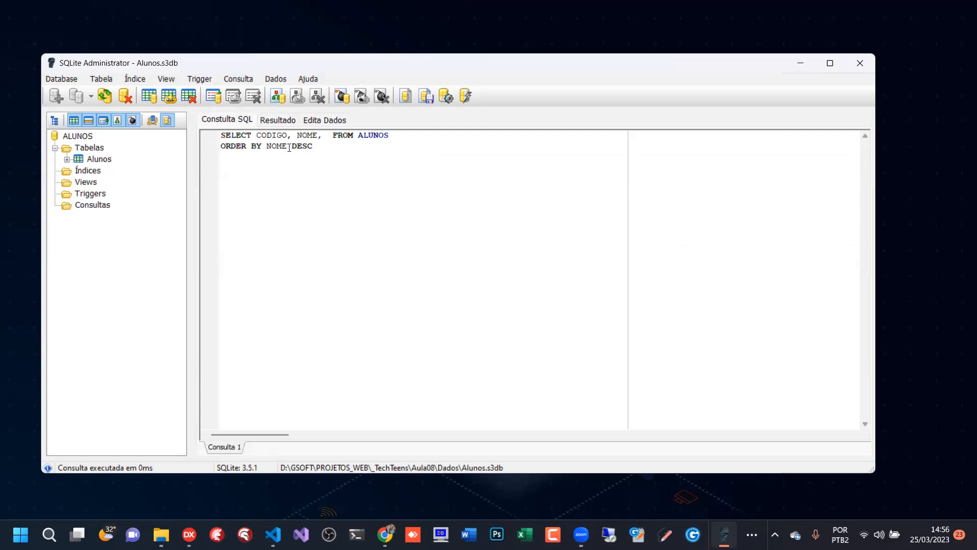
# - Replace NOME with ALTURA in the ORDER BY clause, keeping DESC, and run the query with results
pyautogui.press('BackSpace')
pyautogui.press('BackSpace')
pyautogui.press('BackSpace')
pyautogui.press('BackSpace')
pyautogui.write('ALTURA')
pyautogui.click(443, 97)
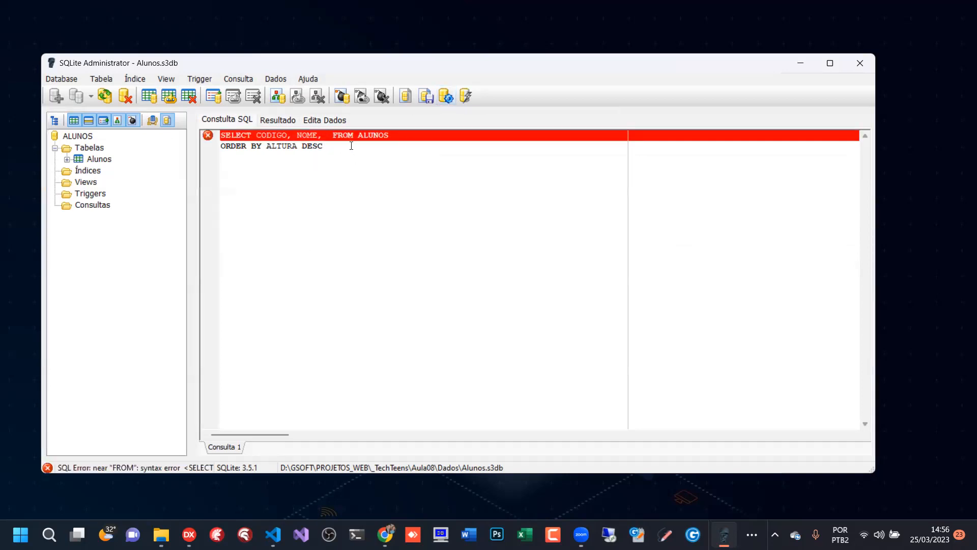
# - Remove the extra comma after NOME in the SELECT line and rerun the query with results
pyautogui.click(323, 135)
pyautogui.press('BackSpace')
pyautogui.click(445, 96)
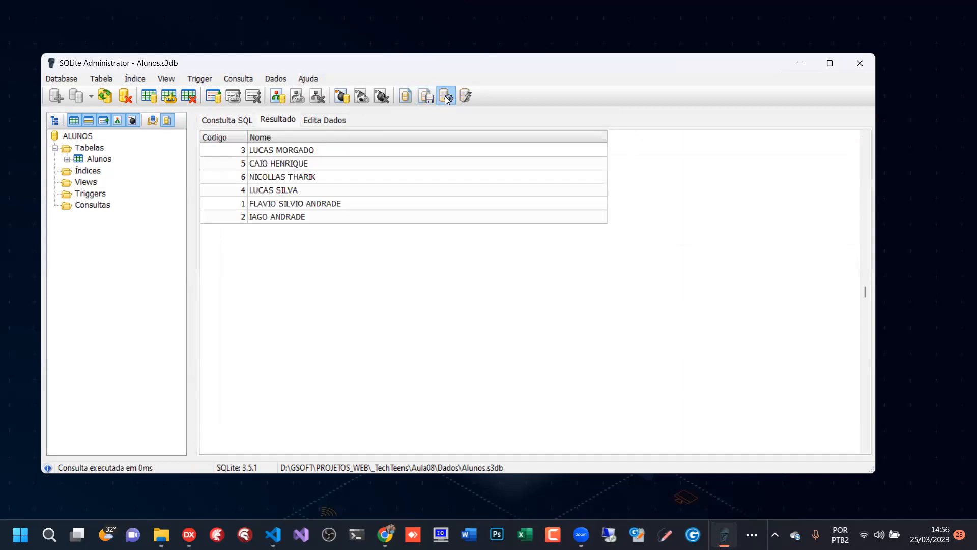
# - Add ALTURA to the SELECT field list after NOME and run the query with results
pyautogui.click(231, 120)
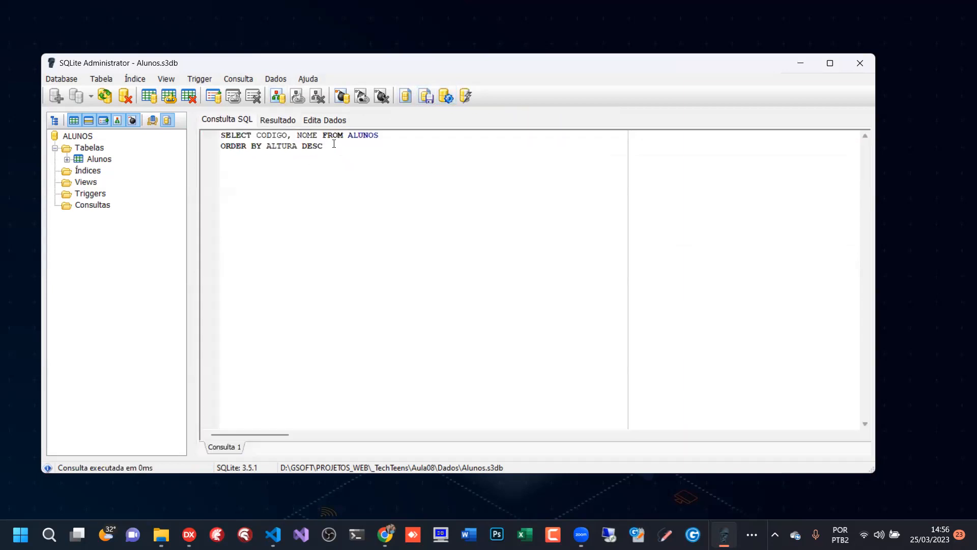
pyautogui.click(319, 136)
pyautogui.write(', ALTURA')
pyautogui.click(447, 95)
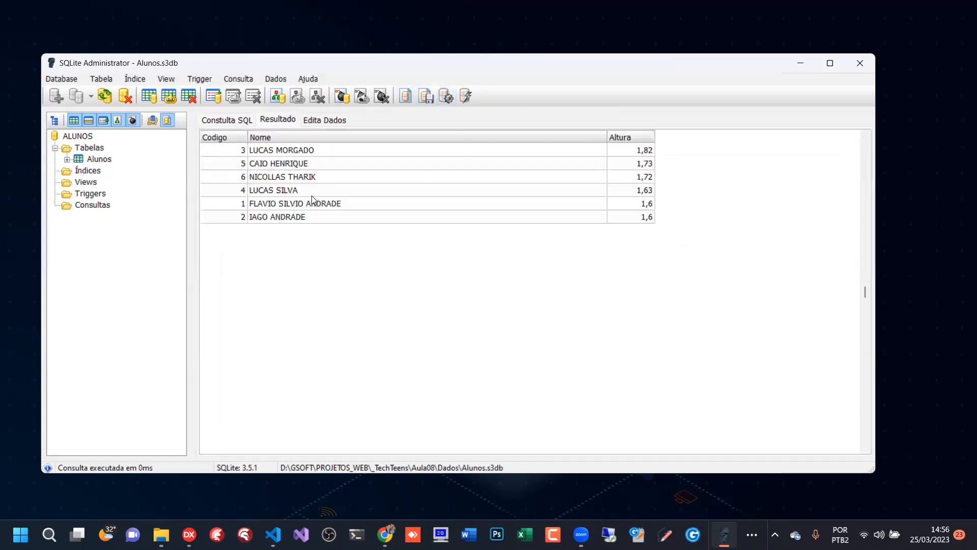
# - Go down the Altura column of the result row by row to examine the descending order of heights
pyautogui.click(643, 151)
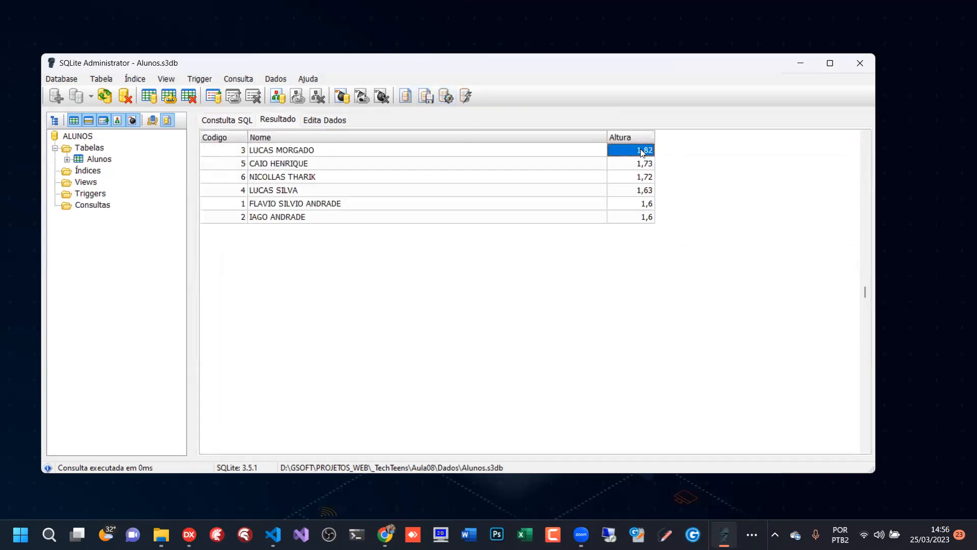
pyautogui.click(644, 165)
pyautogui.click(644, 179)
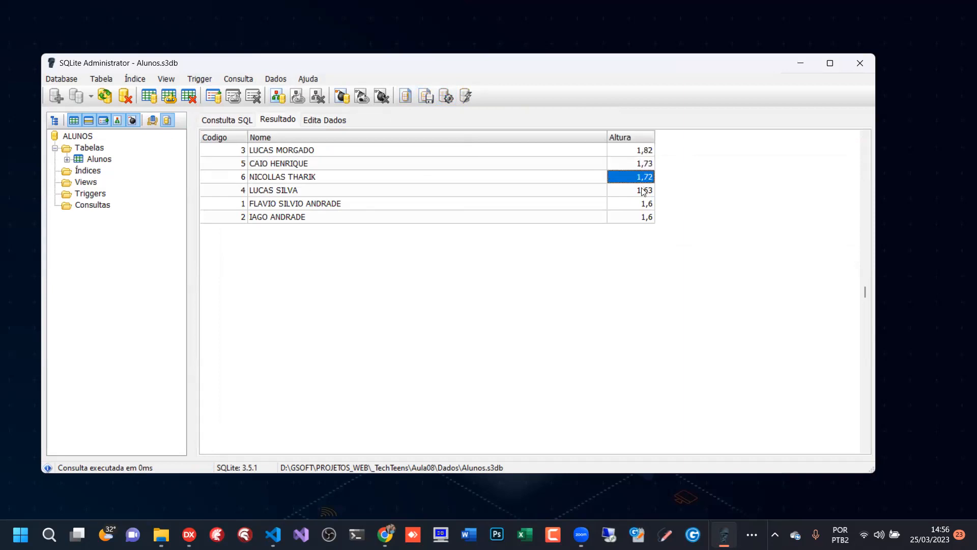
pyautogui.click(643, 192)
pyautogui.click(647, 179)
pyautogui.click(646, 191)
pyautogui.click(646, 203)
pyautogui.click(646, 216)
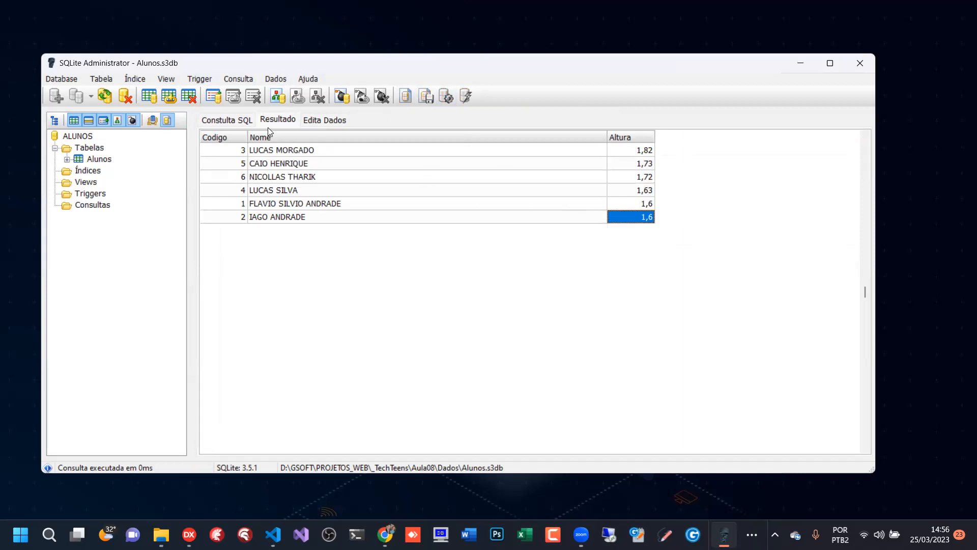
# - Insert NOME before ALTURA DESC in the ORDER BY clause, separated by a comma, and run the query with results
pyautogui.click(223, 119)
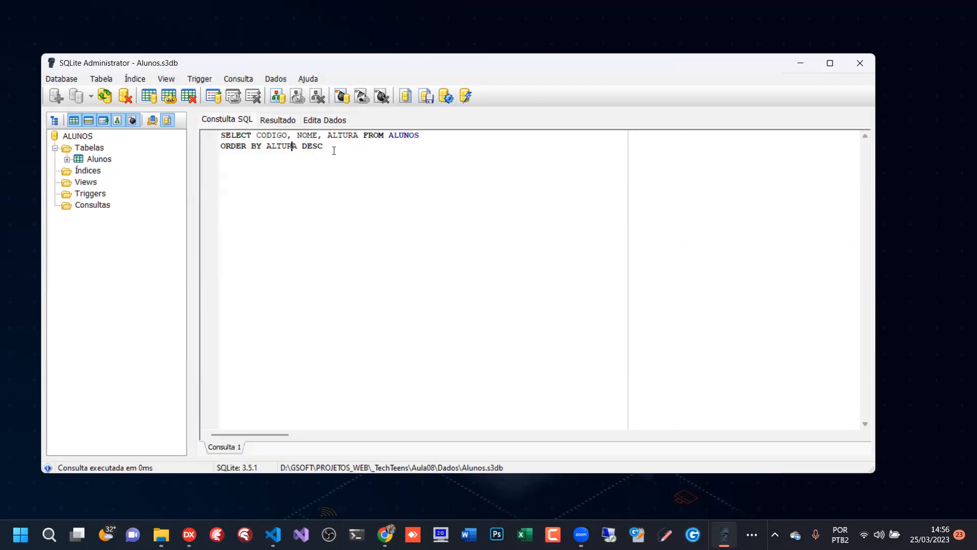
pyautogui.click(264, 146)
pyautogui.write('NOME,')
pyautogui.click(447, 96)
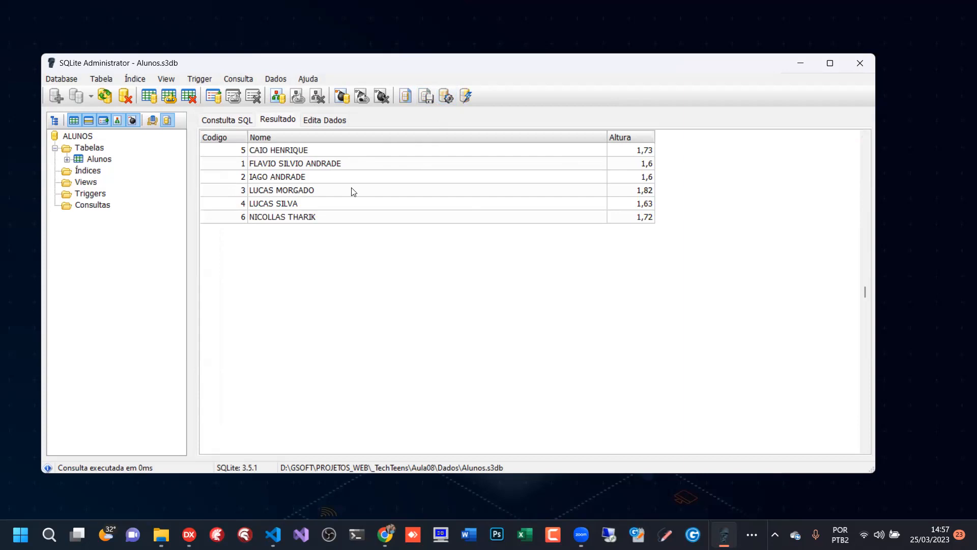
# - Examine how the result rows are ordered by Nome first and compare the Altura values of neighbouring rows
pyautogui.click(328, 179)
pyautogui.click(319, 201)
pyautogui.click(327, 177)
pyautogui.click(329, 167)
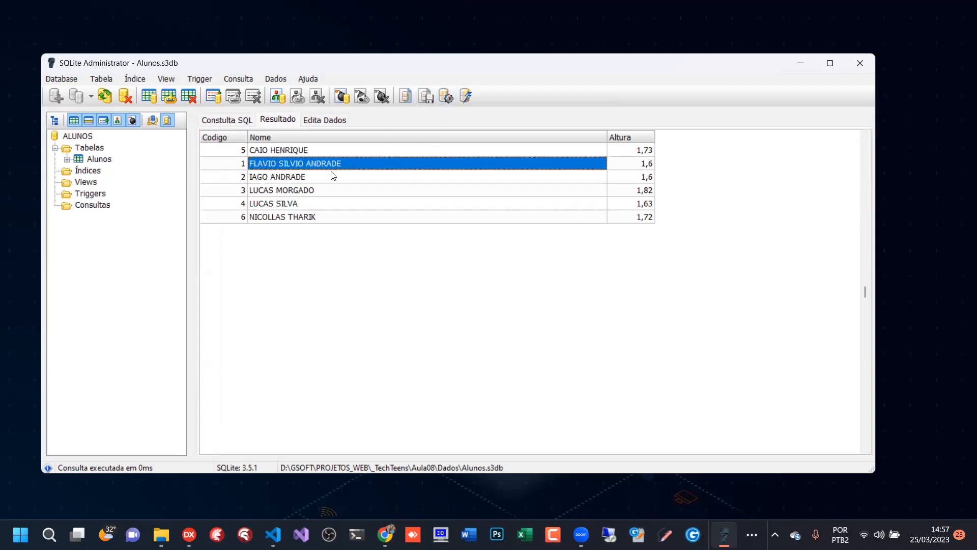
pyautogui.click(331, 192)
pyautogui.click(643, 181)
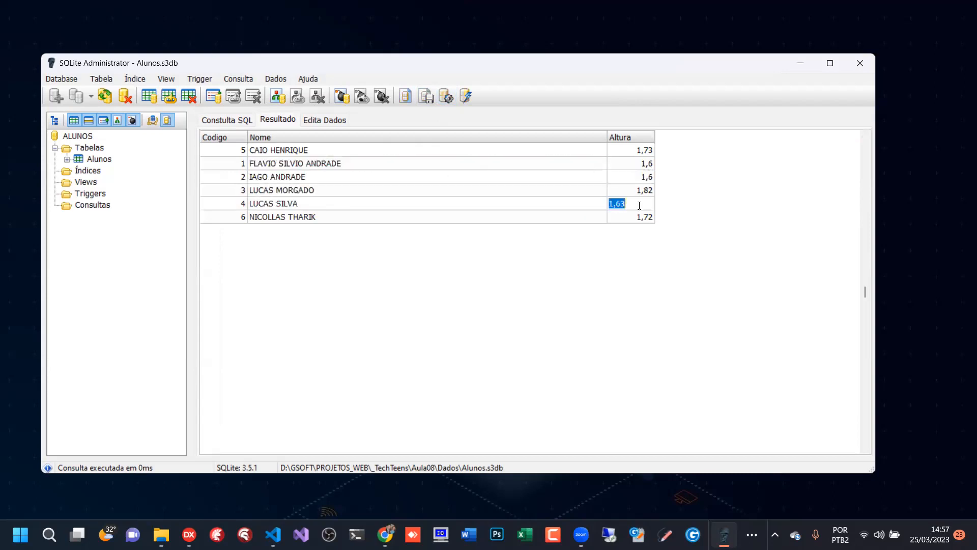
pyautogui.click(646, 186)
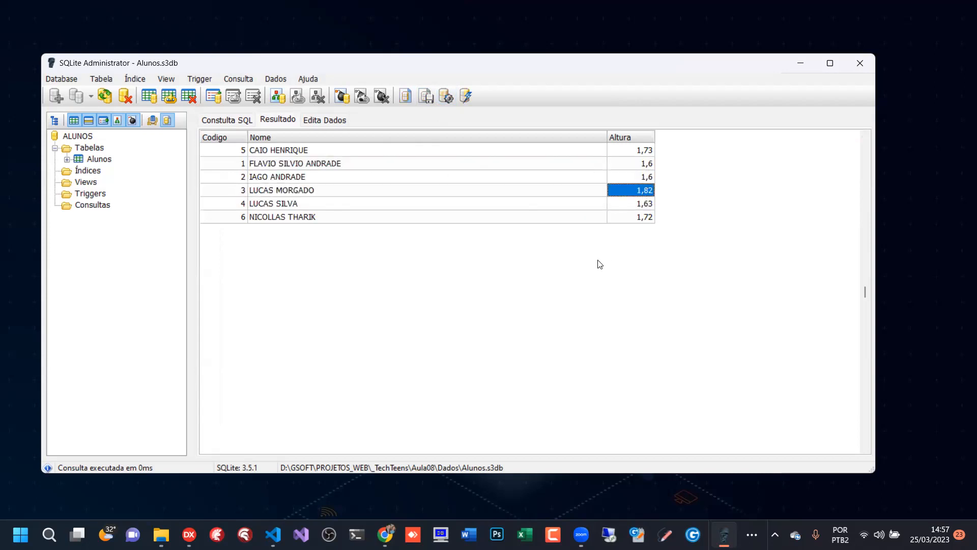
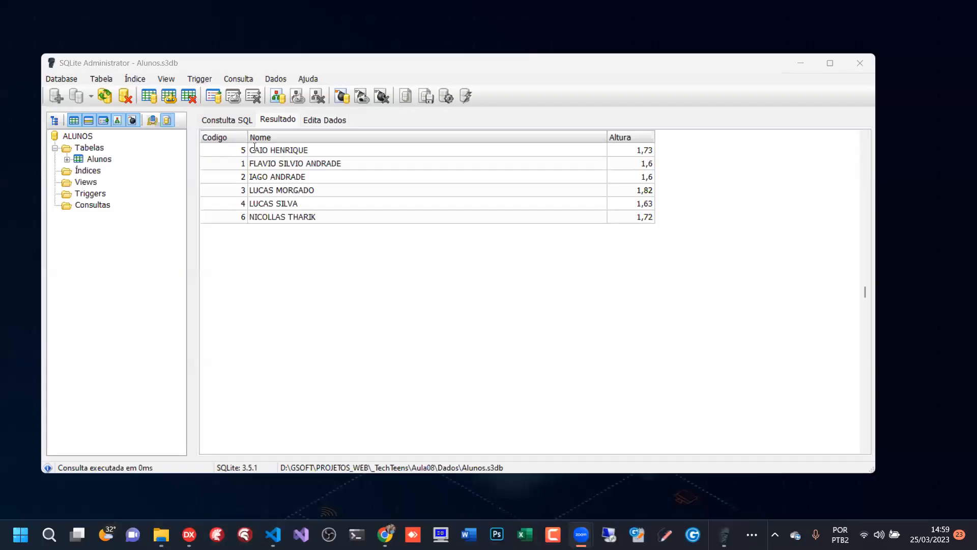
# - Return to the query text and review the ORDER BY clause with NOME and ALTURA DESC
pyautogui.click(227, 119)
pyautogui.moveTo(266, 146); pyautogui.dragTo(360, 147)
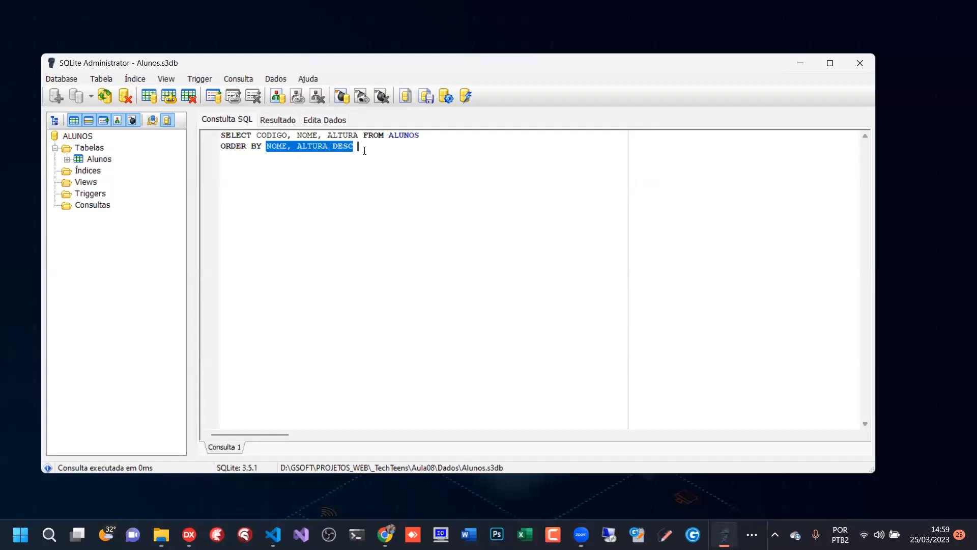
pyautogui.click(370, 148)
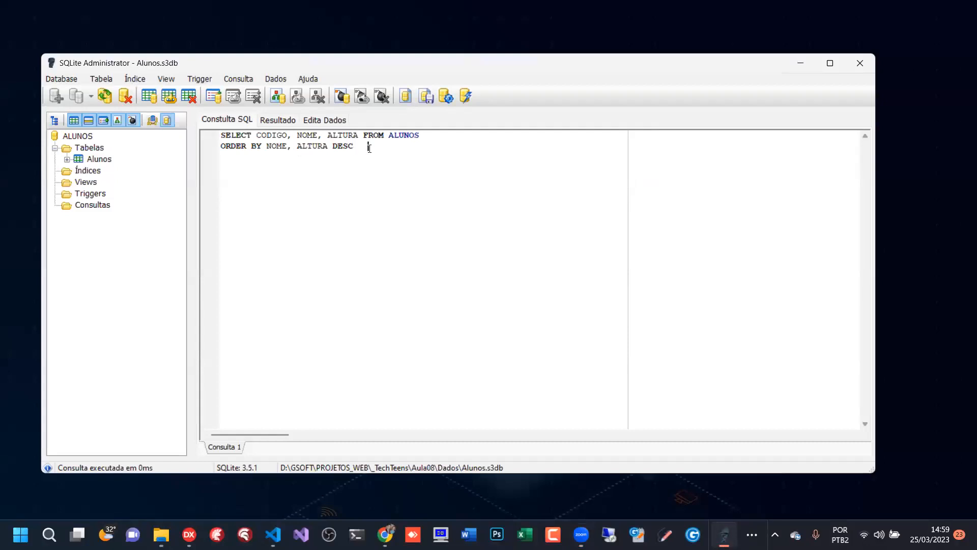
pyautogui.click(351, 148)
pyautogui.click(659, 466)
pyautogui.click(325, 145)
pyautogui.hotkey('ctrl', 'a')
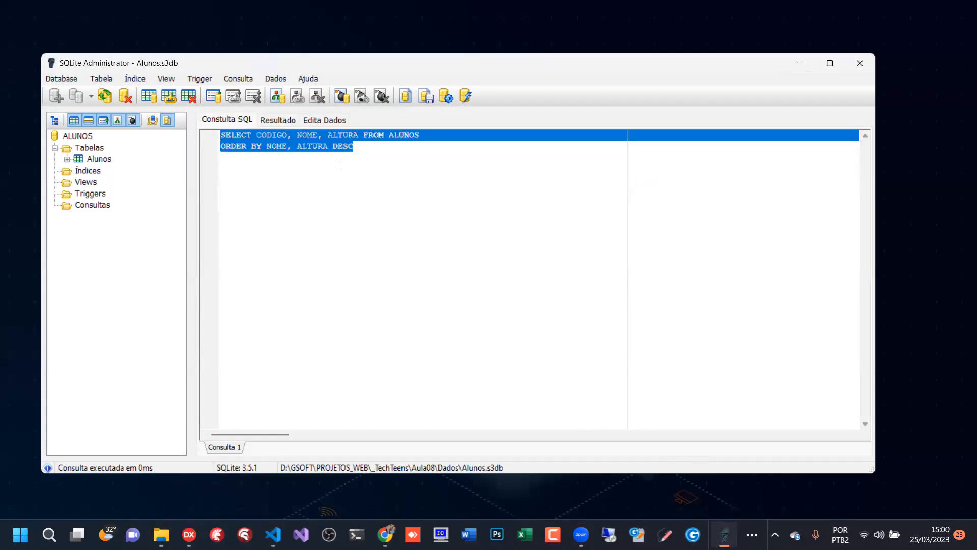
pyautogui.hotkey('alt', 'Tab')
pyautogui.click(314, 182)
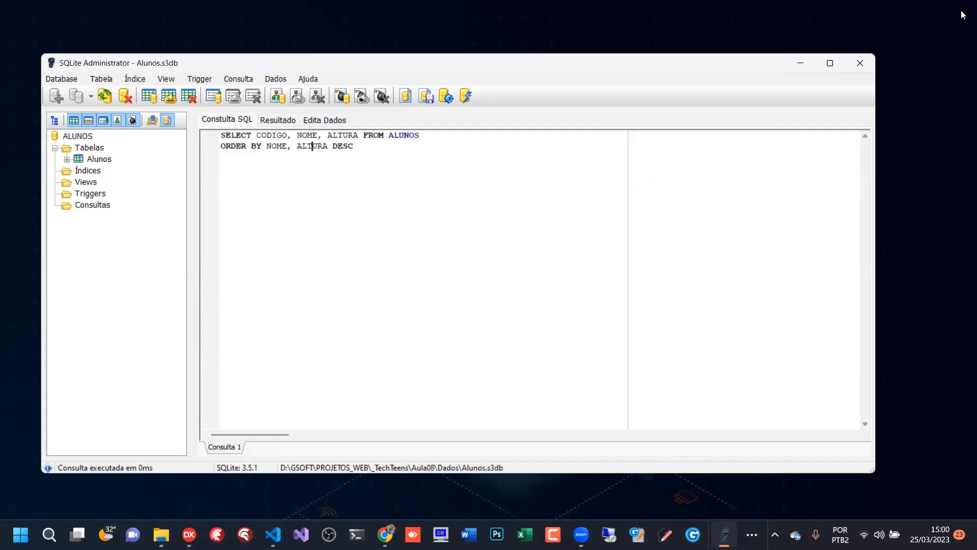
# - Replace the SELECT field list CODIGO, NOME, ALTURA with COUNT(CODIGO)
pyautogui.click(288, 135)
pyautogui.moveTo(256, 136); pyautogui.dragTo(361, 140)
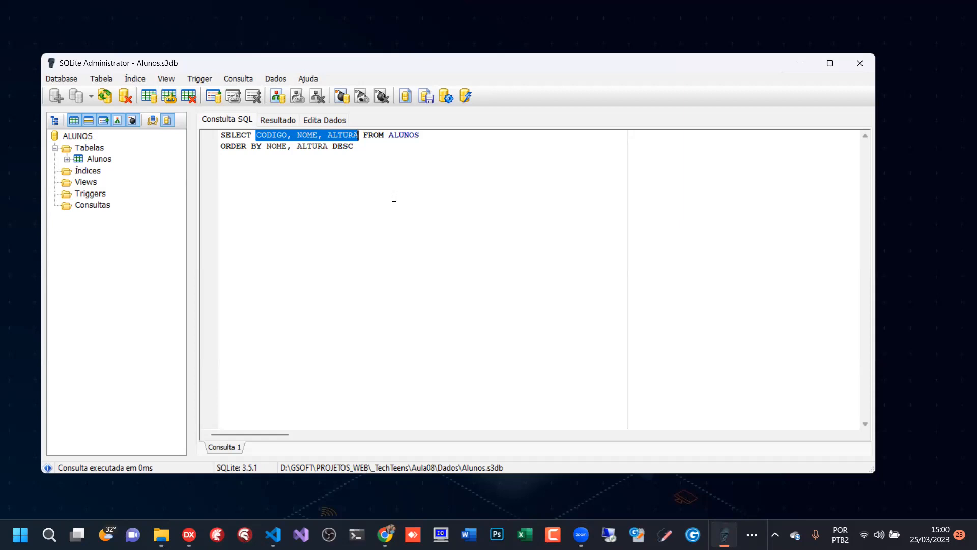
pyautogui.write('COUNT')
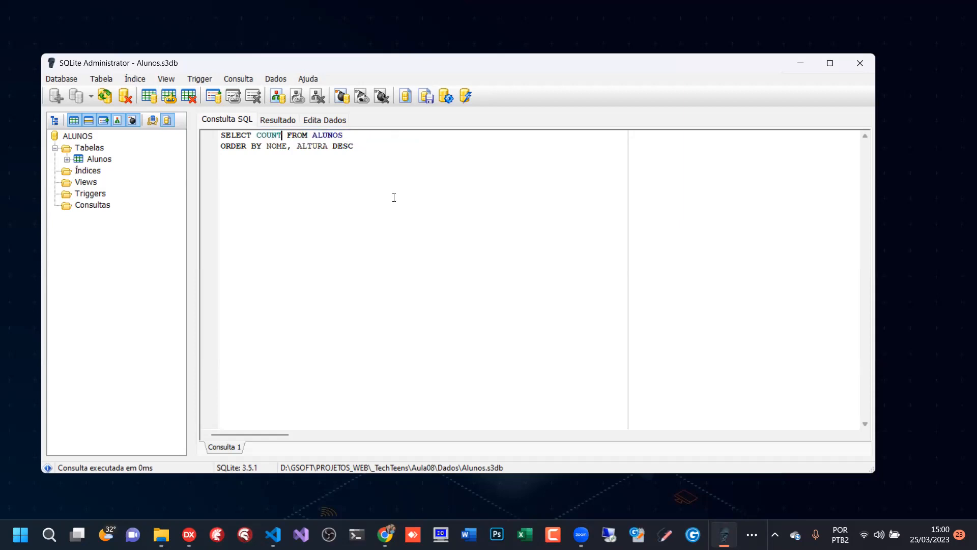
pyautogui.write('(')
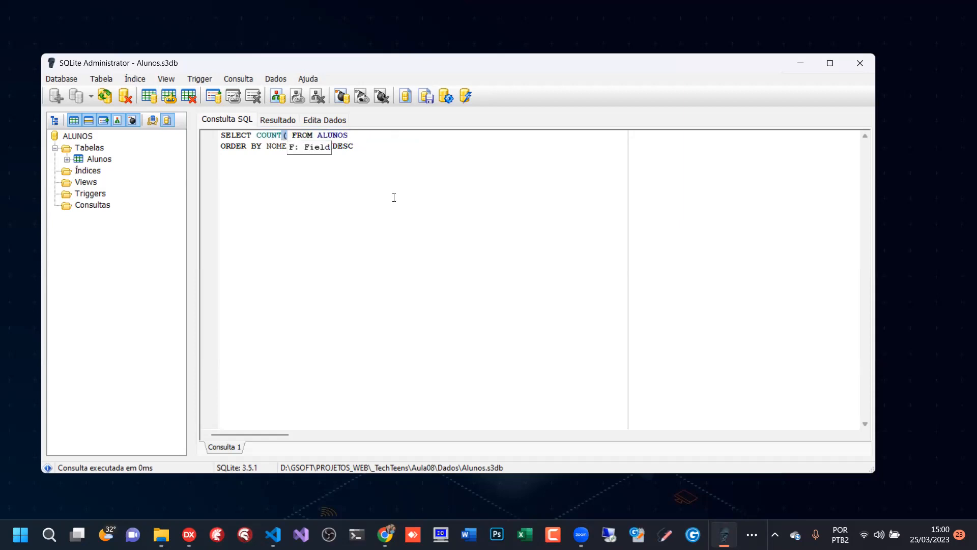
pyautogui.write('CODIGO)')
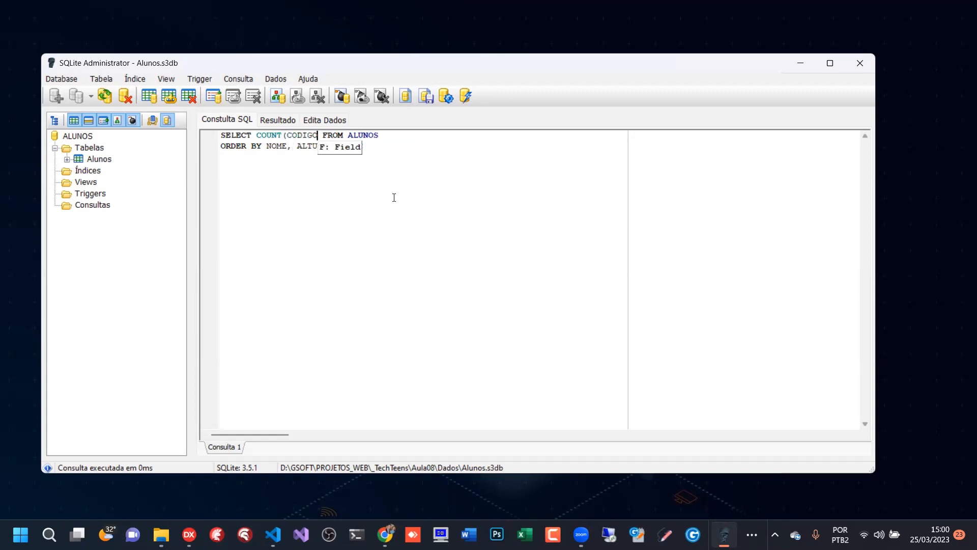
# - Remove the comma and ALTURA DESC from the ORDER BY clause, keeping only NOME
pyautogui.press('Down')
pyautogui.press('End')
pyautogui.hotkey('ctrl', 'shift', 'Left')
pyautogui.hotkey('ctrl', 'shift', 'Left')
pyautogui.hotkey('ctrl', 'shift', 'Left')
pyautogui.hotkey('ctrl', 'shift', 'Left')
pyautogui.hotkey('ctrl', 'shift', 'Left')
pyautogui.hotkey('ctrl', 'shift', 'Right')
pyautogui.hotkey('ctrl', 'shift', 'Right')
pyautogui.hotkey('ctrl', 'shift', 'Right')
pyautogui.hotkey('shift', 'Left')
pyautogui.hotkey('shift', 'Left')
pyautogui.press('BackSpace')
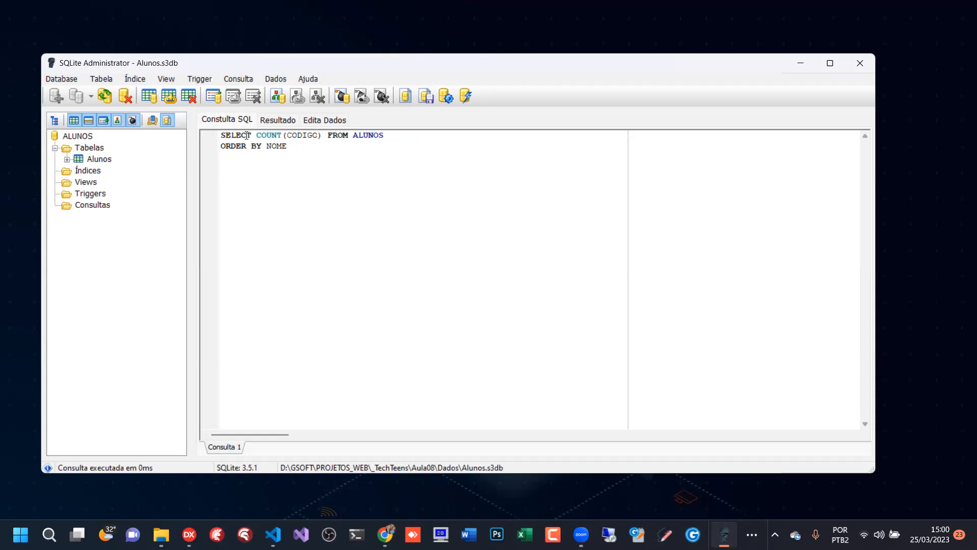
# - Review the COUNT(CODIGO) statement and run the query with results
pyautogui.moveTo(222, 135); pyautogui.dragTo(328, 146)
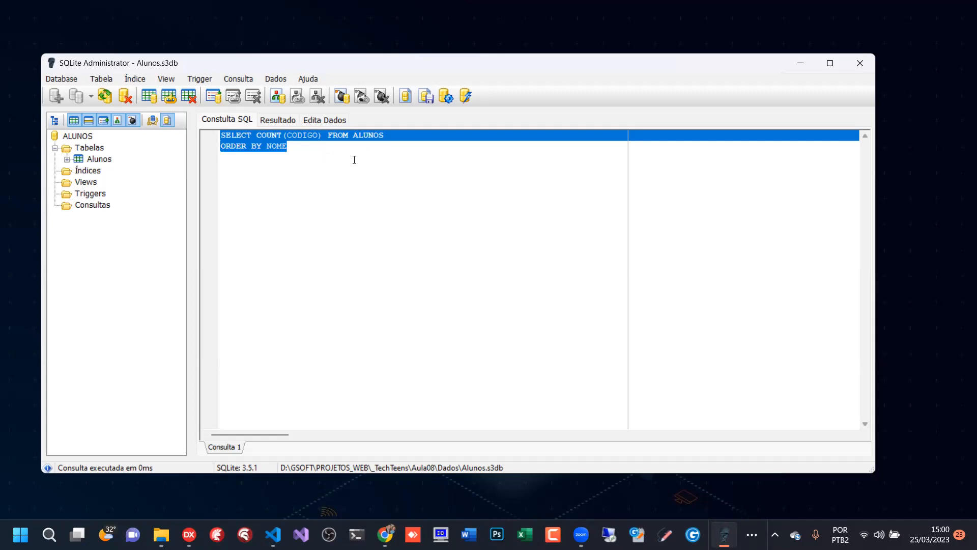
pyautogui.click(273, 145)
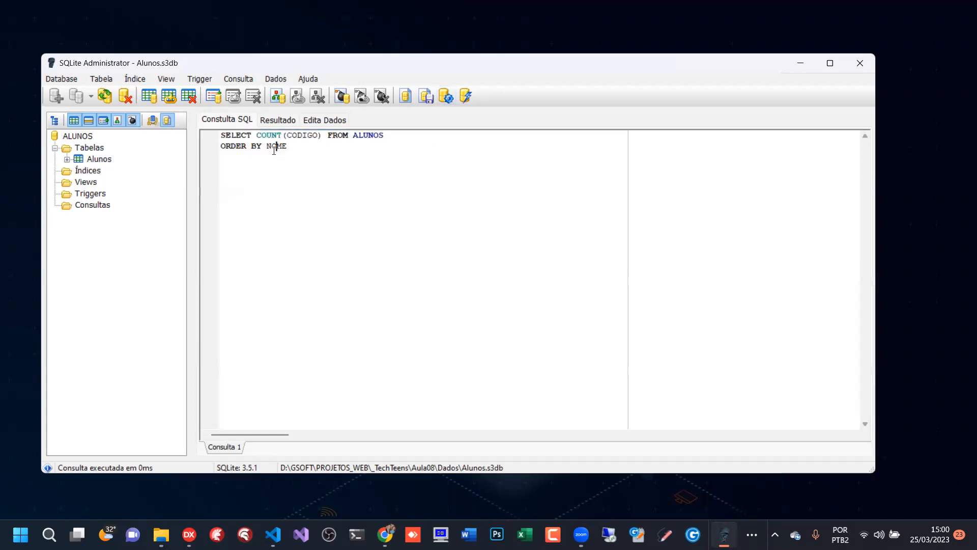
pyautogui.moveTo(251, 135); pyautogui.dragTo(386, 133)
pyautogui.click(319, 137)
pyautogui.click(305, 135)
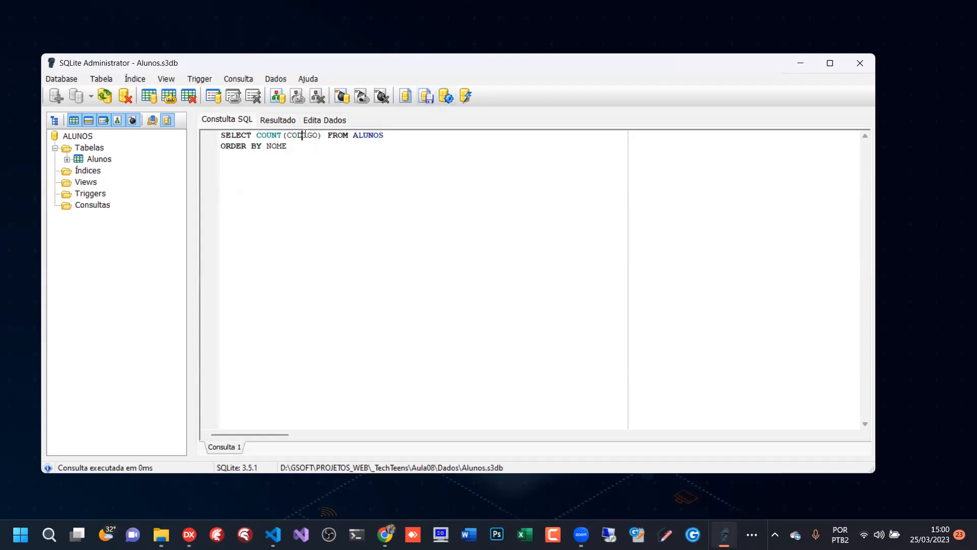
pyautogui.click(446, 97)
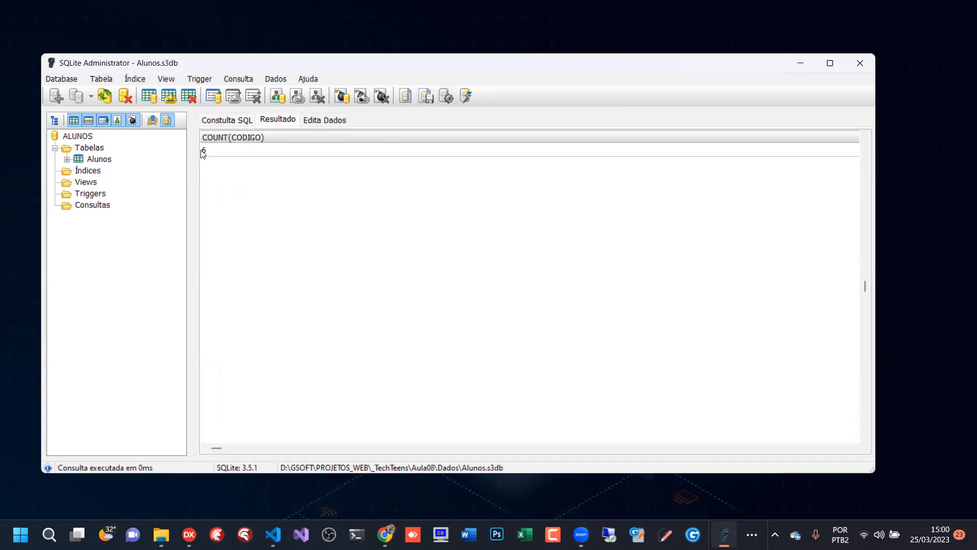
pyautogui.moveTo(188, 187); pyautogui.dragTo(152, 186)
# - Return to the query text and replace COUNT(CODIGO) with * in the SELECT list
pyautogui.click(227, 120)
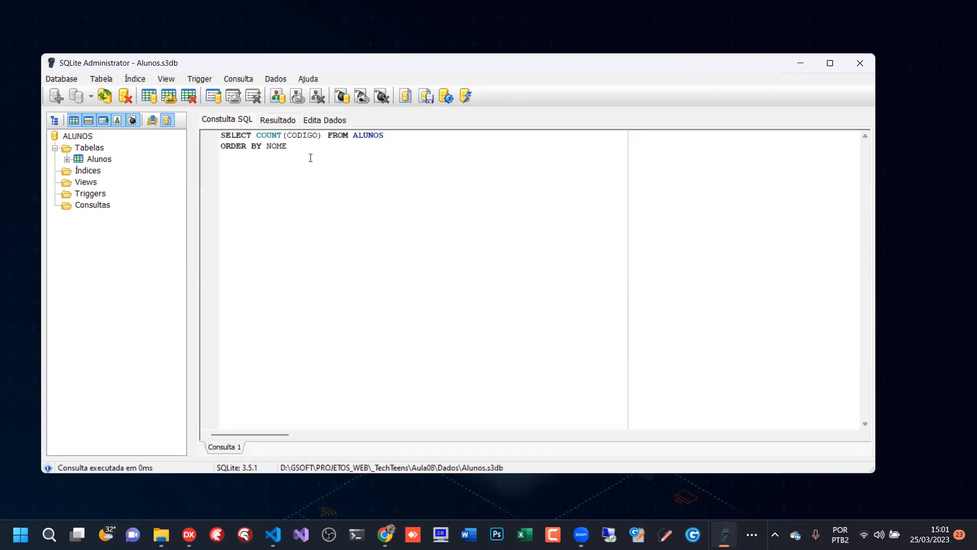
pyautogui.moveTo(323, 148); pyautogui.dragTo(109, 135)
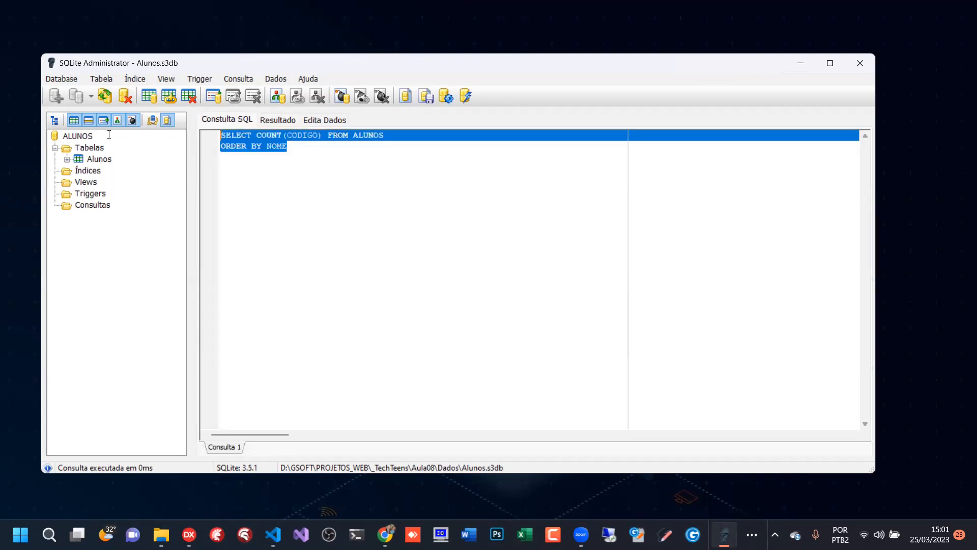
pyautogui.hotkey('alt', 'Tab')
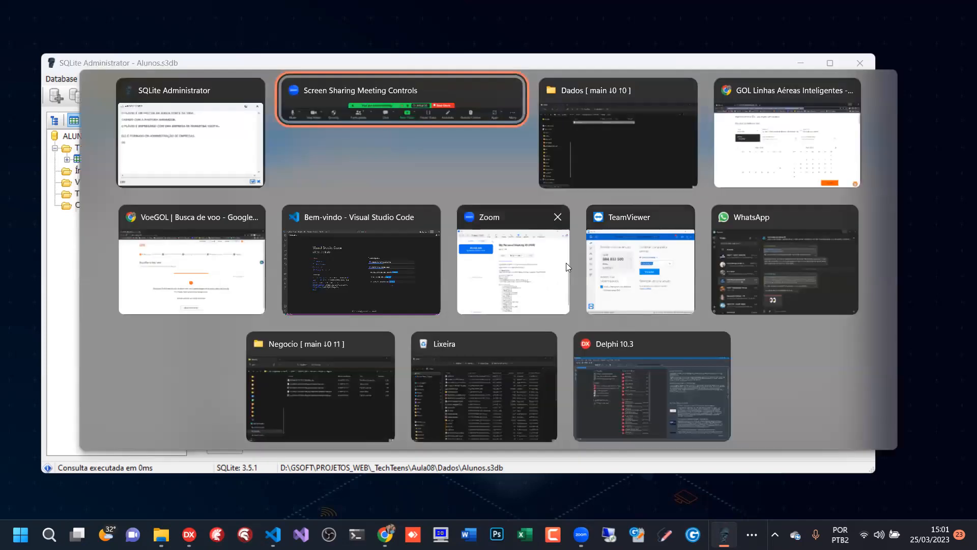
pyautogui.press('Escape')
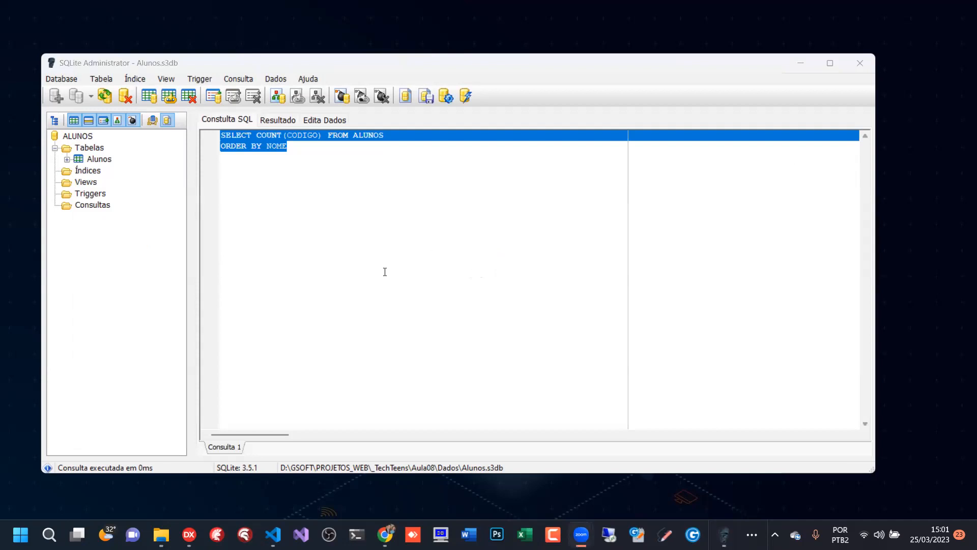
pyautogui.click(474, 328)
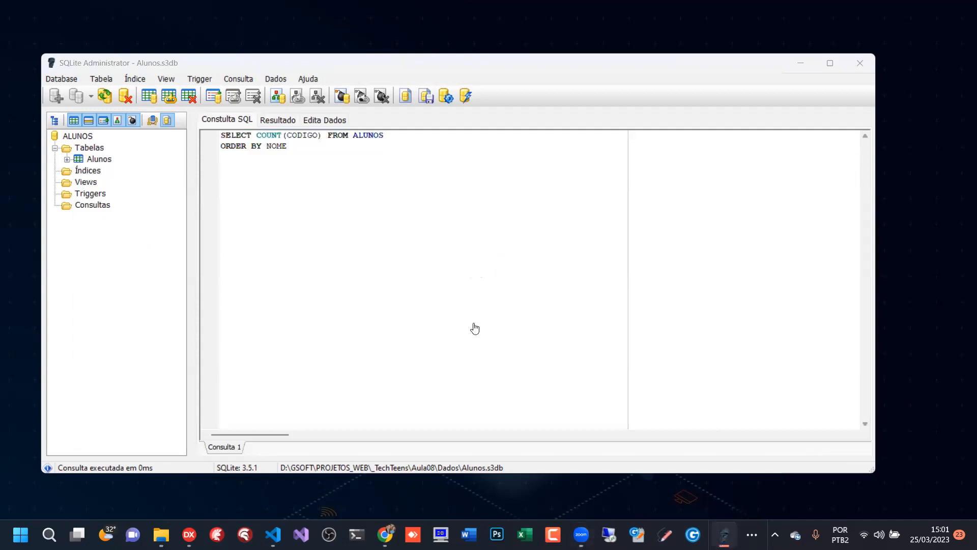
pyautogui.click(246, 185)
pyautogui.moveTo(257, 134); pyautogui.dragTo(322, 137)
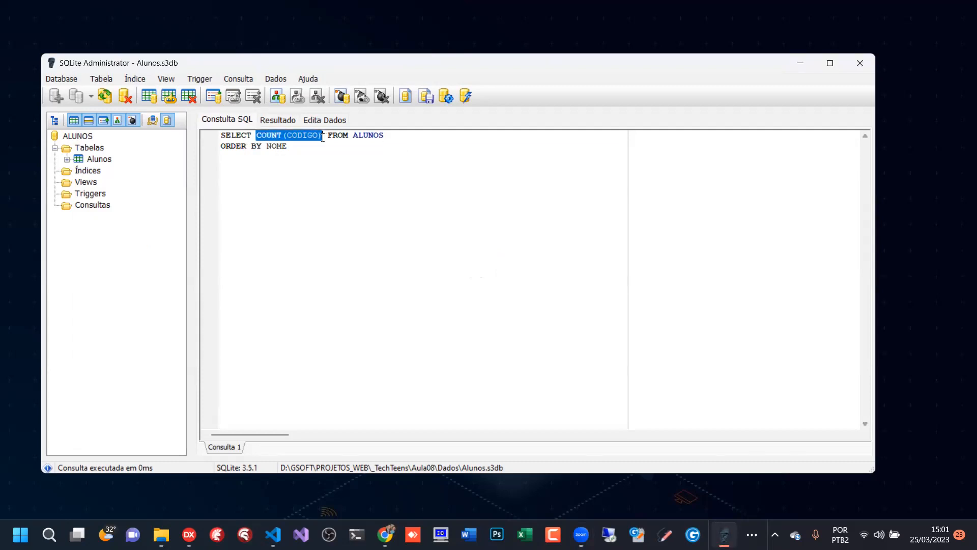
pyautogui.write('*')
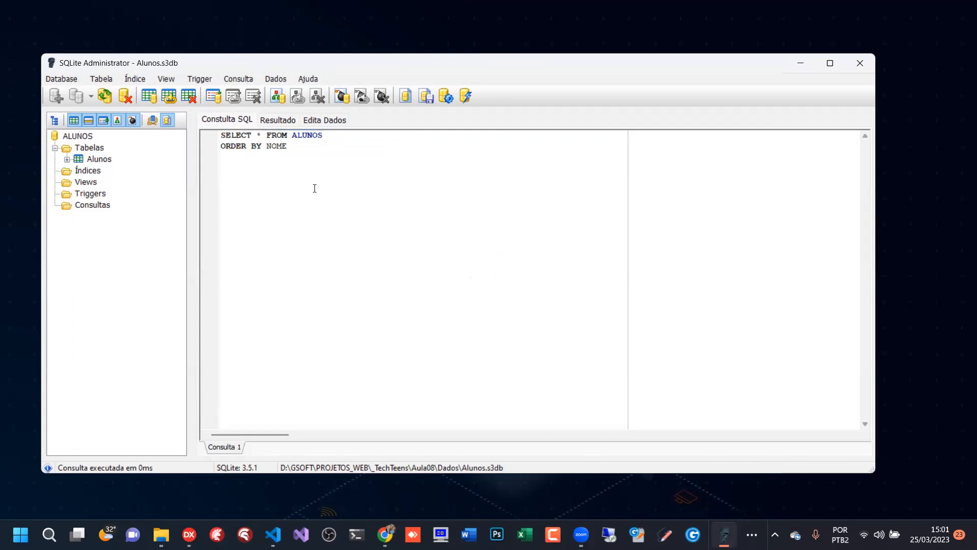
# - Replace the ORDER BY NOME line with the condition WHERE SALARIO > 5000
pyautogui.hotkey('ctrl', 'a')
pyautogui.moveTo(220, 146); pyautogui.dragTo(423, 186)
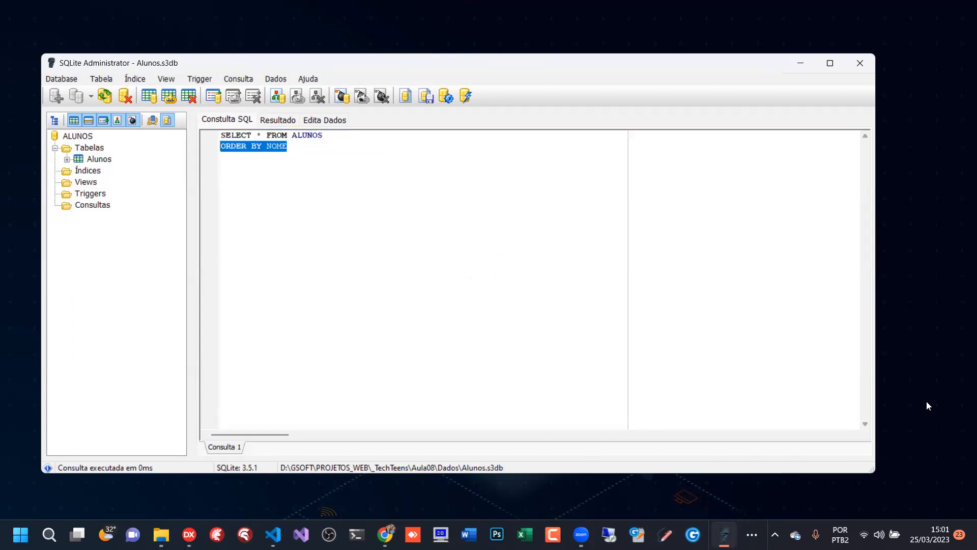
pyautogui.write('WHERE')
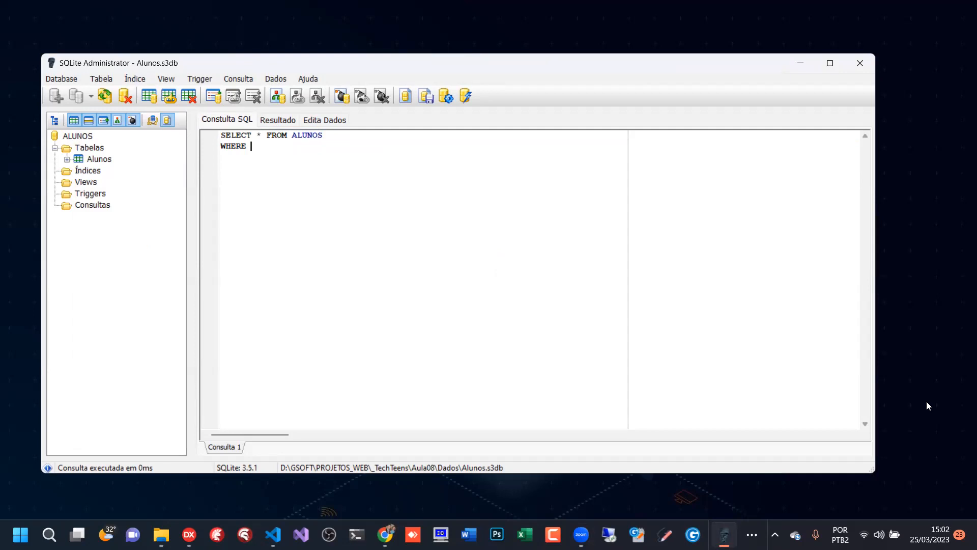
pyautogui.write('SALARIO > 5000')
# - Review the SELECT and WHERE lines of the salary filter and run the query with results
pyautogui.moveTo(222, 133); pyautogui.dragTo(327, 136)
pyautogui.moveTo(241, 147); pyautogui.dragTo(331, 146)
pyautogui.click(273, 145)
pyautogui.click(447, 97)
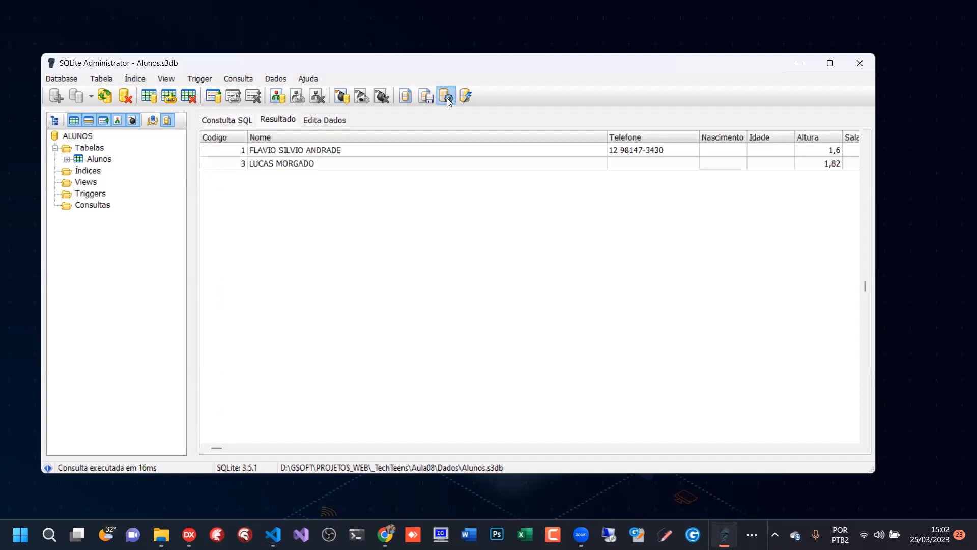
# - Narrow the Nome column, widen the Observacoes column and examine the Salario values of the filtered rows
pyautogui.moveTo(607, 137); pyautogui.dragTo(364, 138)
pyautogui.click(294, 163)
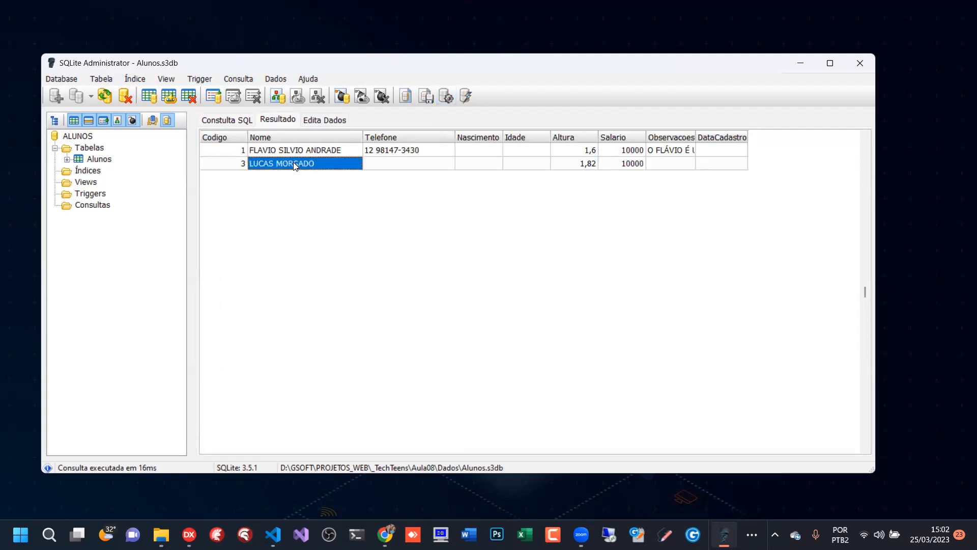
pyautogui.moveTo(696, 137); pyautogui.dragTo(776, 138)
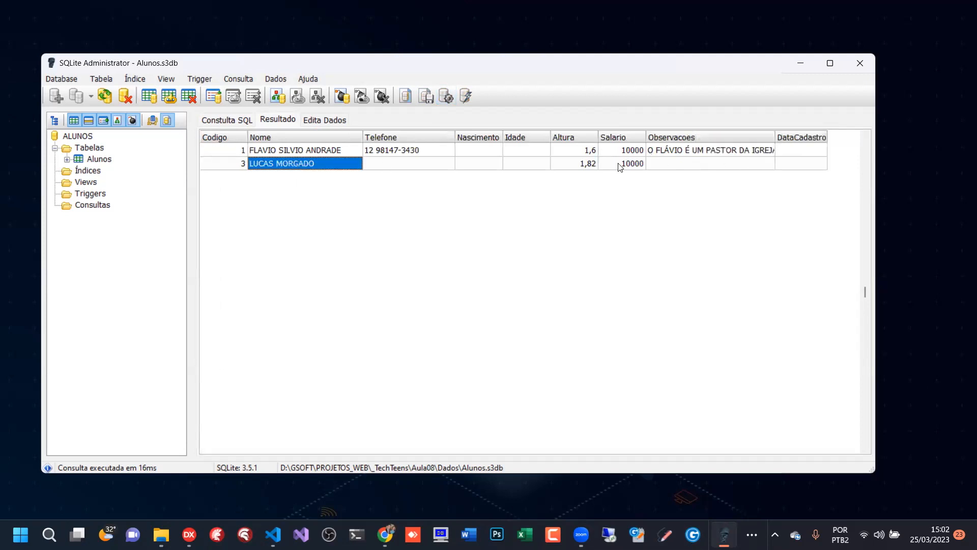
pyautogui.click(624, 152)
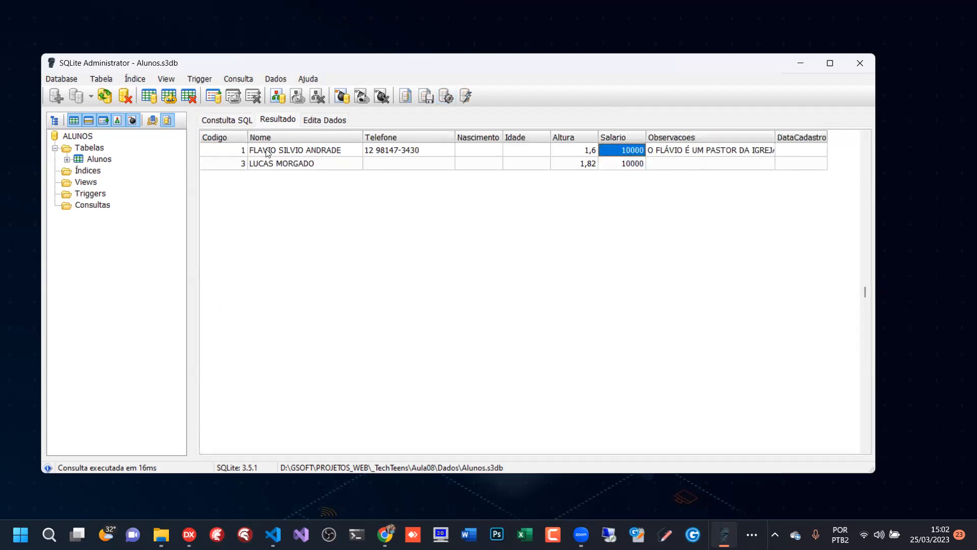
# - Show the Alunos table in the data editing grid and narrow its Nome column until Salario fits in view
pyautogui.click(98, 160)
pyautogui.rightClick(100, 161)
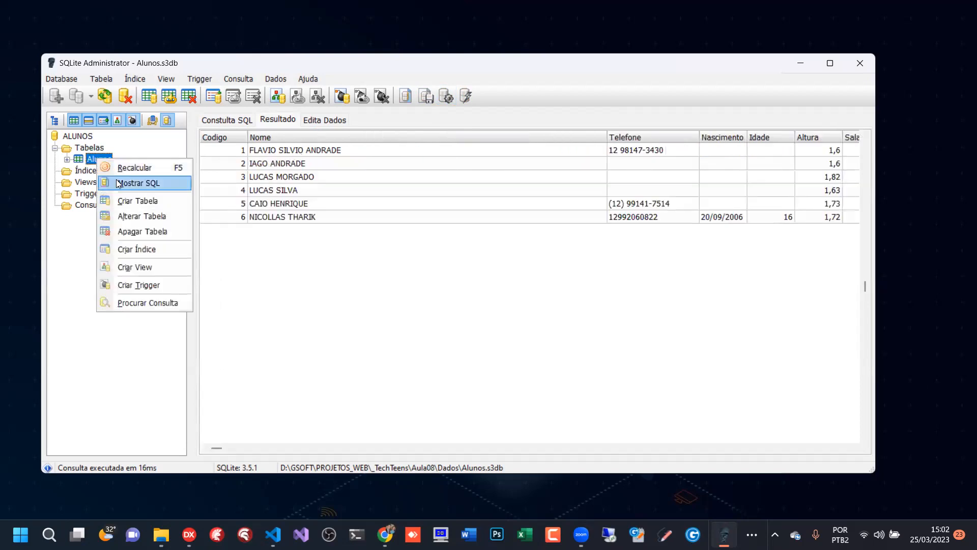
pyautogui.click(324, 121)
pyautogui.moveTo(606, 184); pyautogui.dragTo(390, 187)
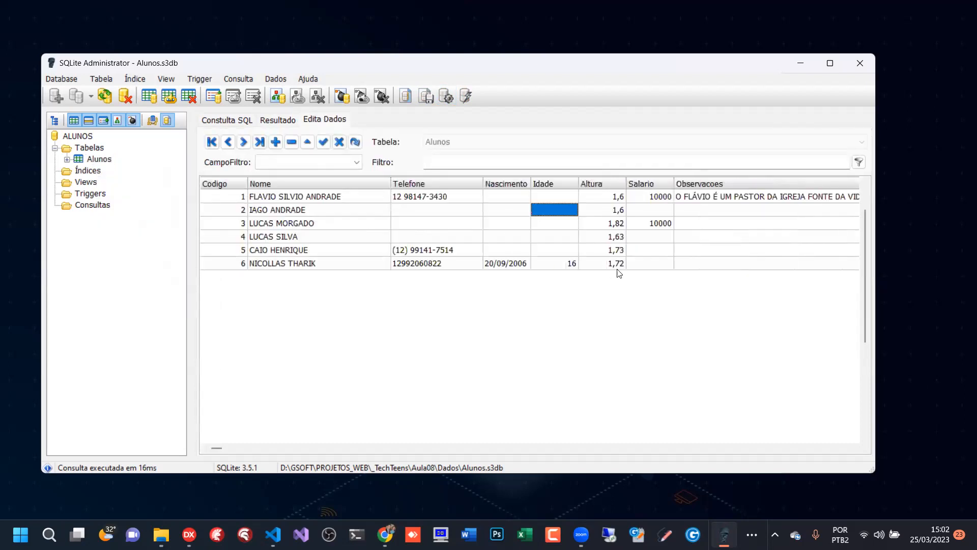
# - Go through the Salario cells of records 2, 4, 5 and 6 to check whether they hold a value
pyautogui.click(658, 238)
pyautogui.click(658, 263)
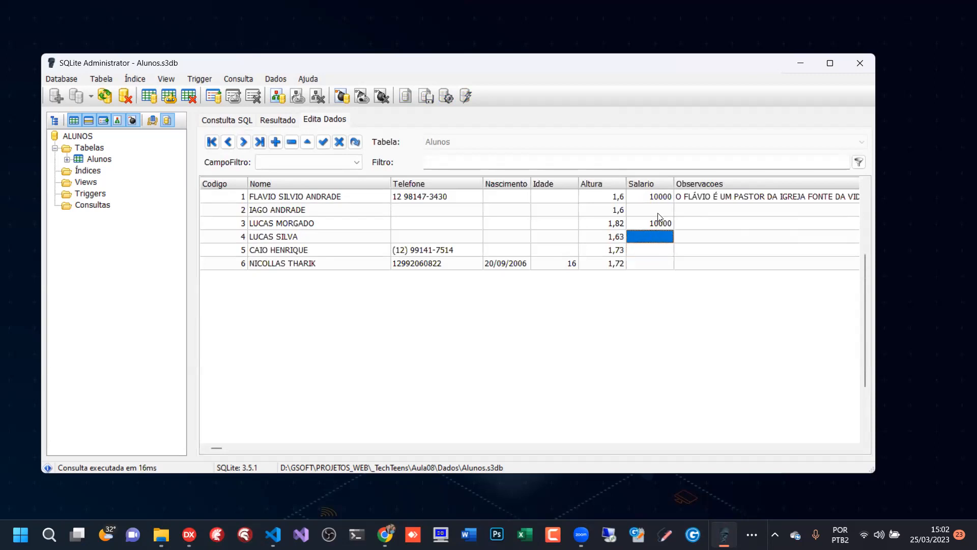
pyautogui.click(658, 212)
pyautogui.click(658, 239)
pyautogui.click(656, 251)
pyautogui.click(657, 263)
pyautogui.click(656, 254)
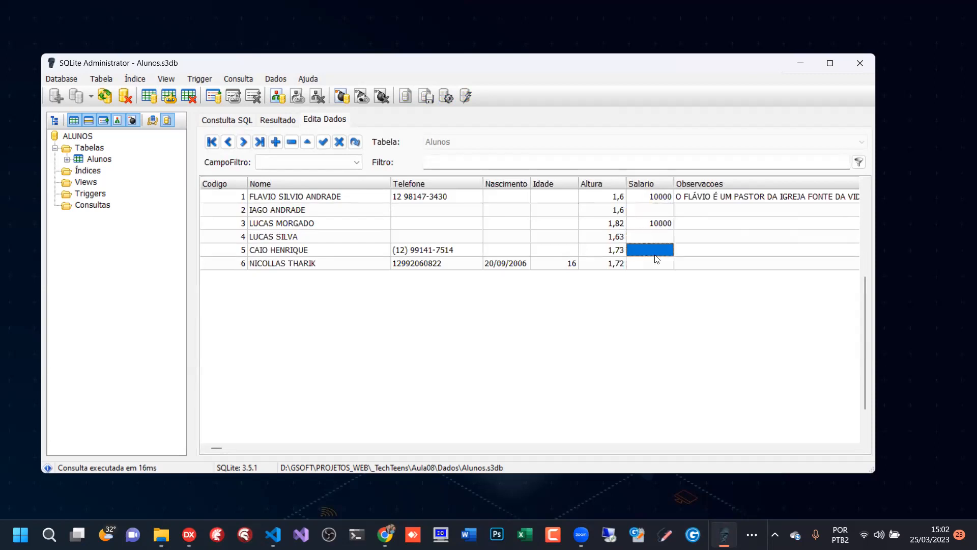
pyautogui.click(664, 213)
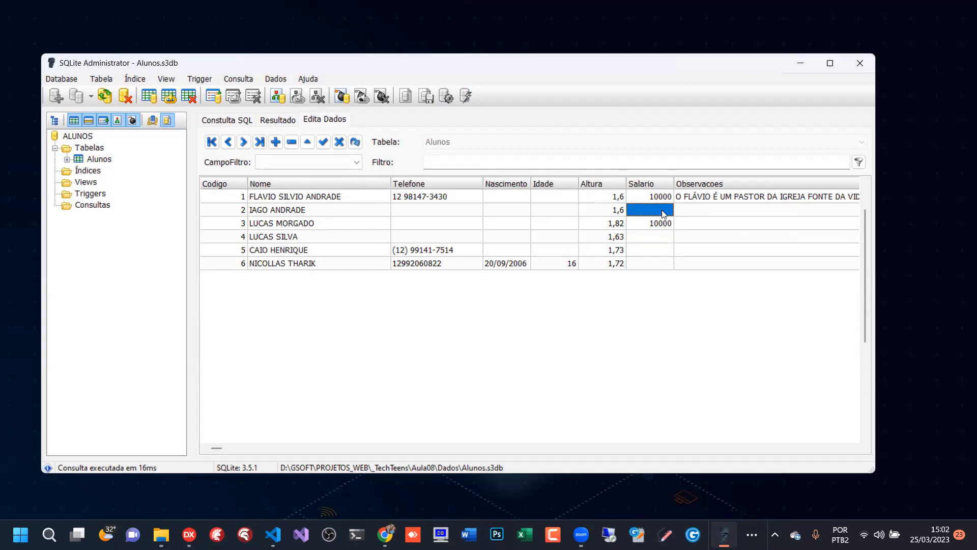
# - Open the Alunos table structure for alteration and examine the type and constraints of the Salario field
pyautogui.click(95, 158)
pyautogui.rightClick(96, 158)
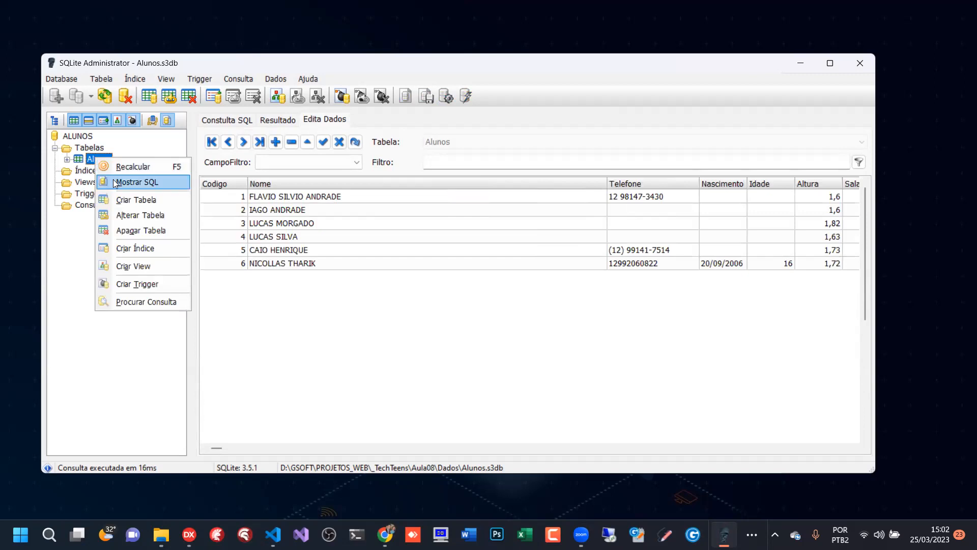
pyautogui.click(143, 215)
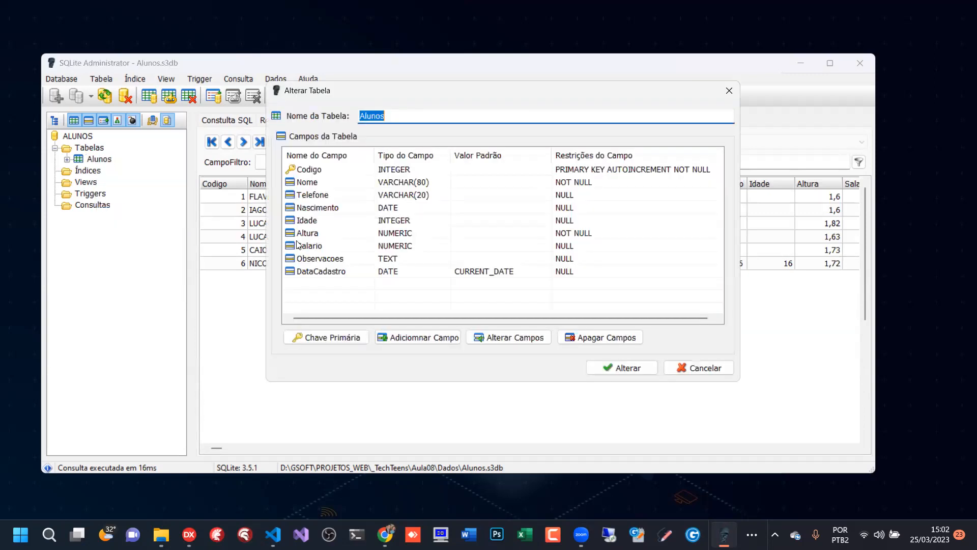
pyautogui.click(425, 210)
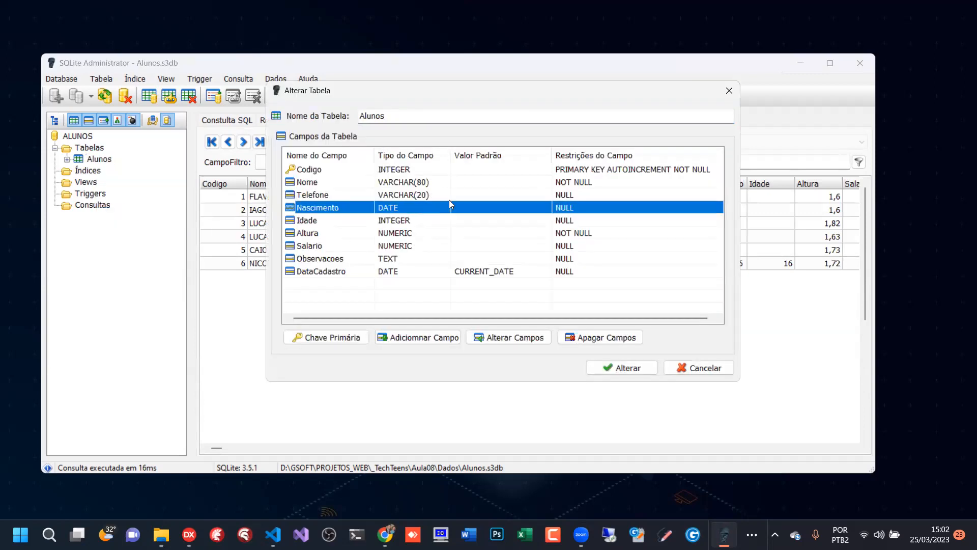
pyautogui.click(368, 231)
pyautogui.click(437, 248)
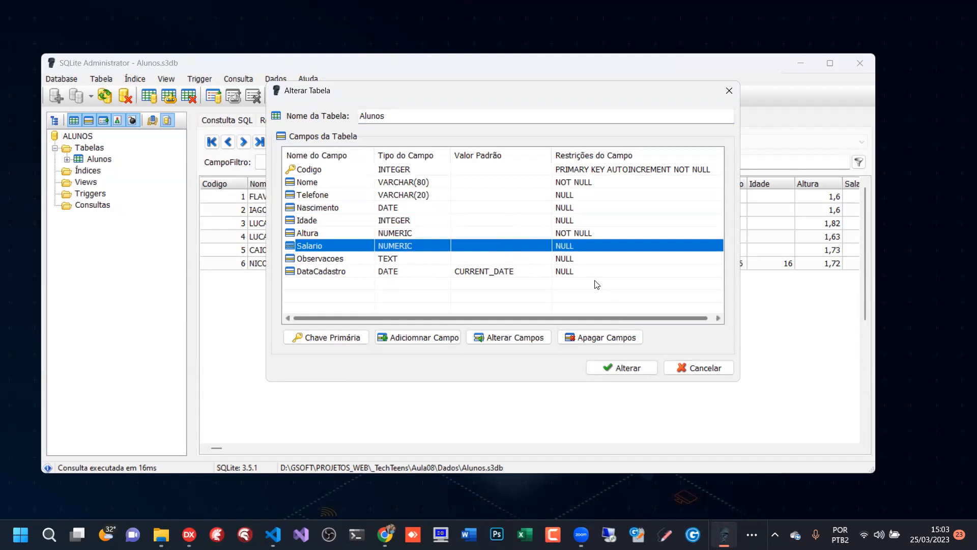
# - Inspect the Salario field's individual definition, then cancel both the field and table alteration dialogs
pyautogui.doubleClick(433, 245)
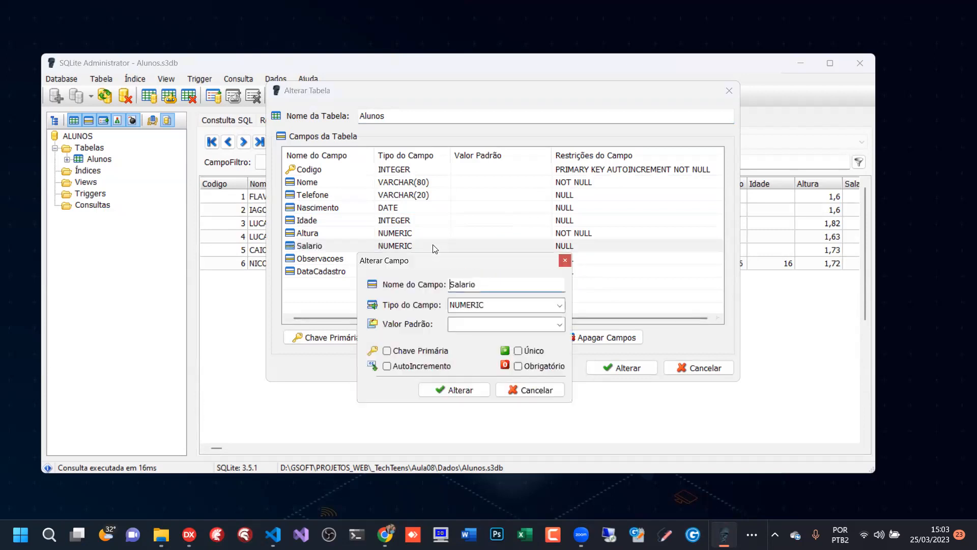
pyautogui.click(527, 390)
pyautogui.click(702, 372)
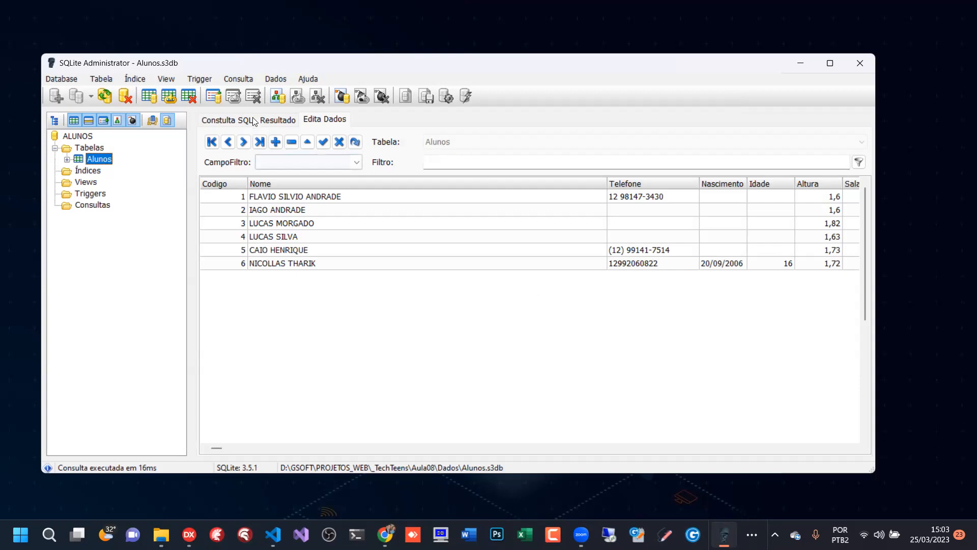
# - Rerun the SALARIO > 5000 query and narrow the result's Nome column until Salario fits in view
pyautogui.click(273, 120)
pyautogui.click(229, 122)
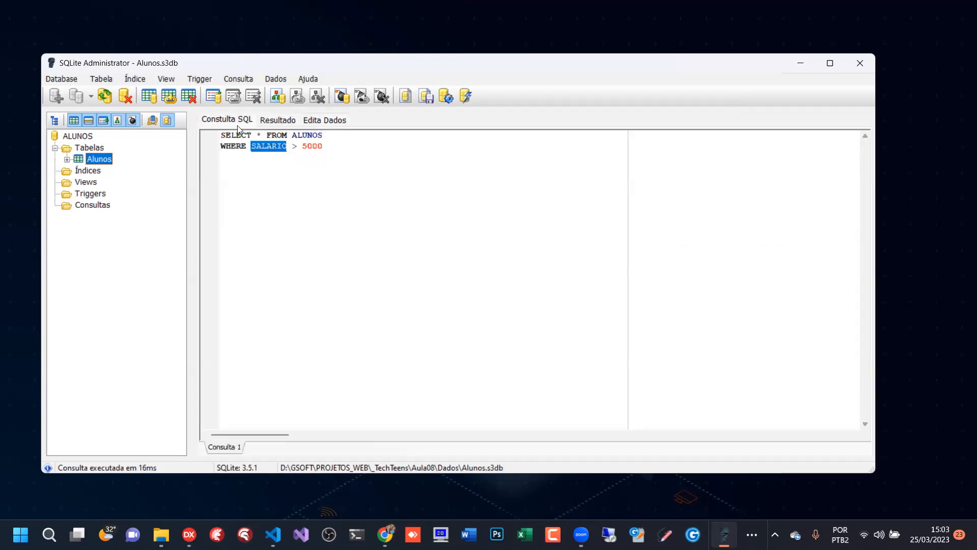
pyautogui.click(322, 147)
pyautogui.click(446, 96)
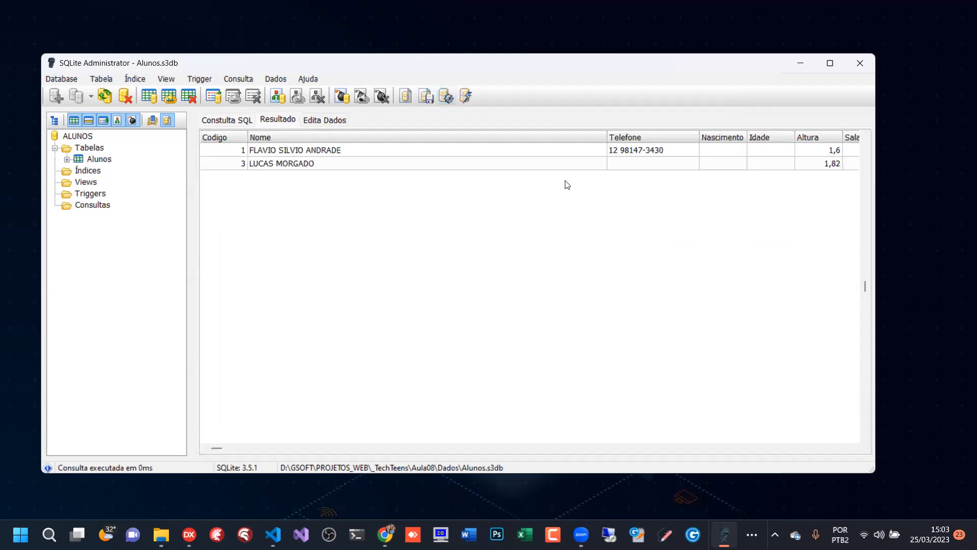
pyautogui.moveTo(606, 136); pyautogui.dragTo(395, 137)
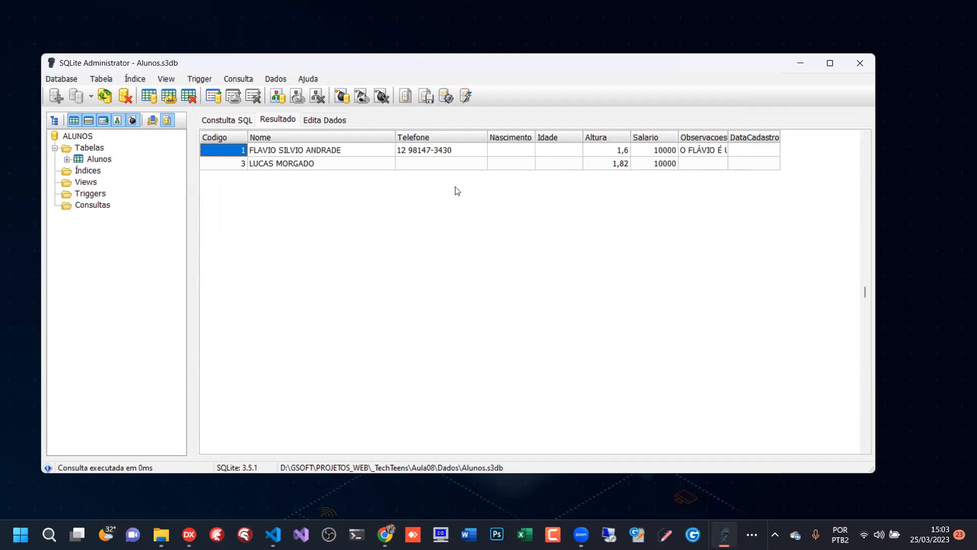
pyautogui.click(221, 121)
pyautogui.hotkey('ctrl', 'a')
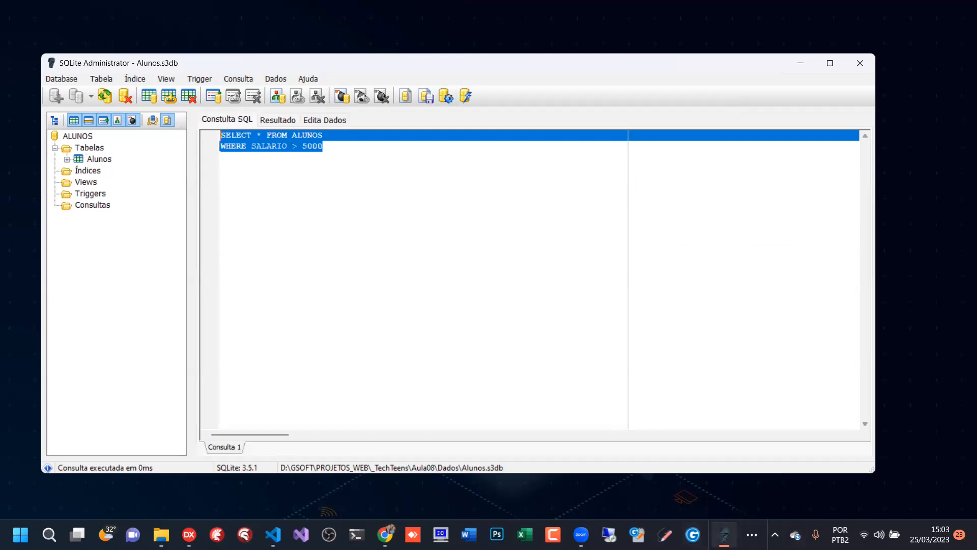
pyautogui.hotkey('alt', 'Tab')
pyautogui.click(320, 155)
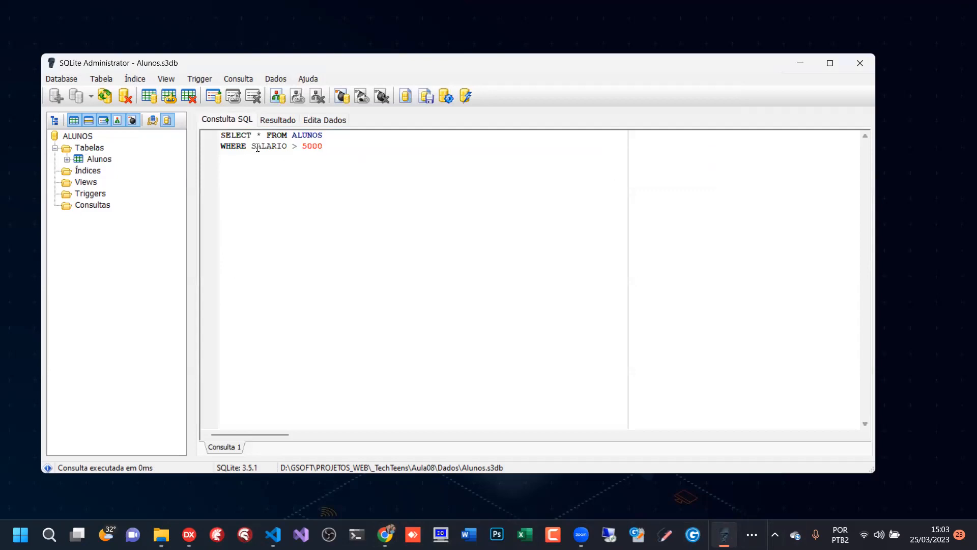
pyautogui.moveTo(251, 146); pyautogui.dragTo(289, 149)
# - In the Alunos data grid, set Idade to 51, 16 and 25 for records 1, 2 and 3
pyautogui.click(325, 120)
pyautogui.click(775, 199)
pyautogui.click(776, 198)
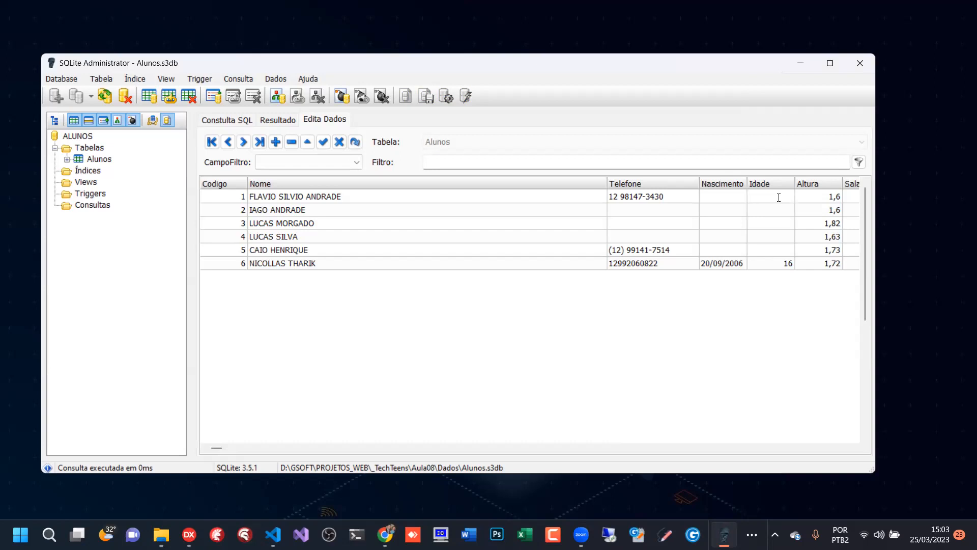
pyautogui.write('51')
pyautogui.press('Down')
pyautogui.press('Down')
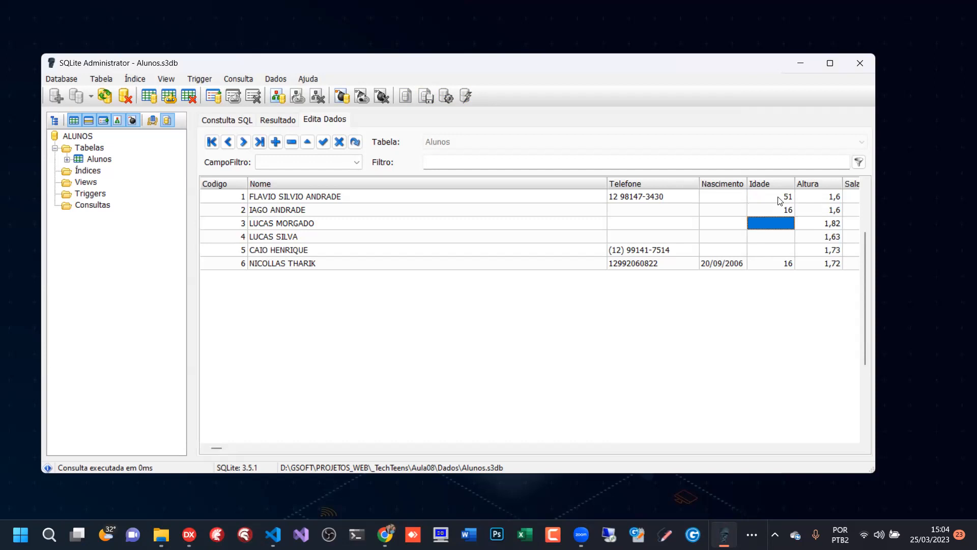
pyautogui.write('25')
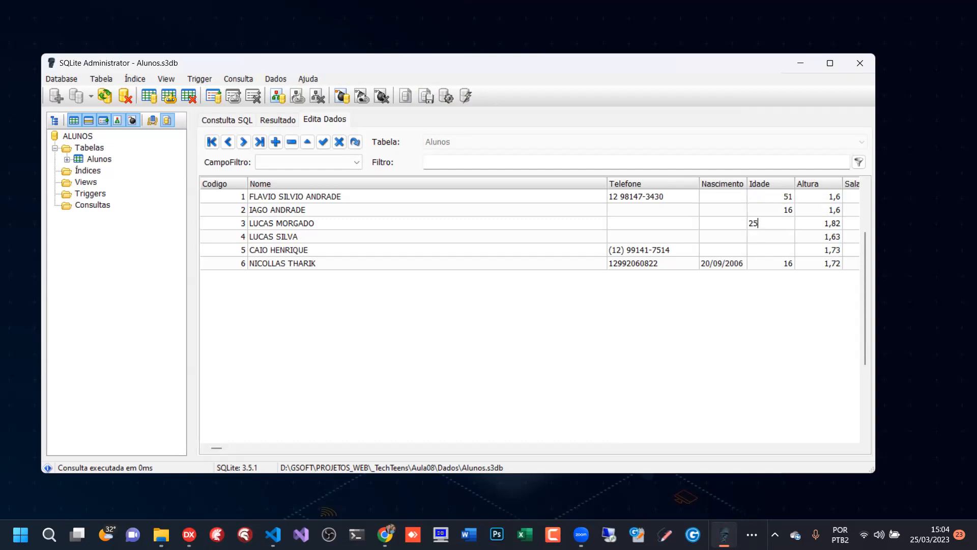
pyautogui.press('Down')
# - Set Idade to 15 for record 4 and 16 for record 5, and save the entries
pyautogui.write('15')
pyautogui.press('Down')
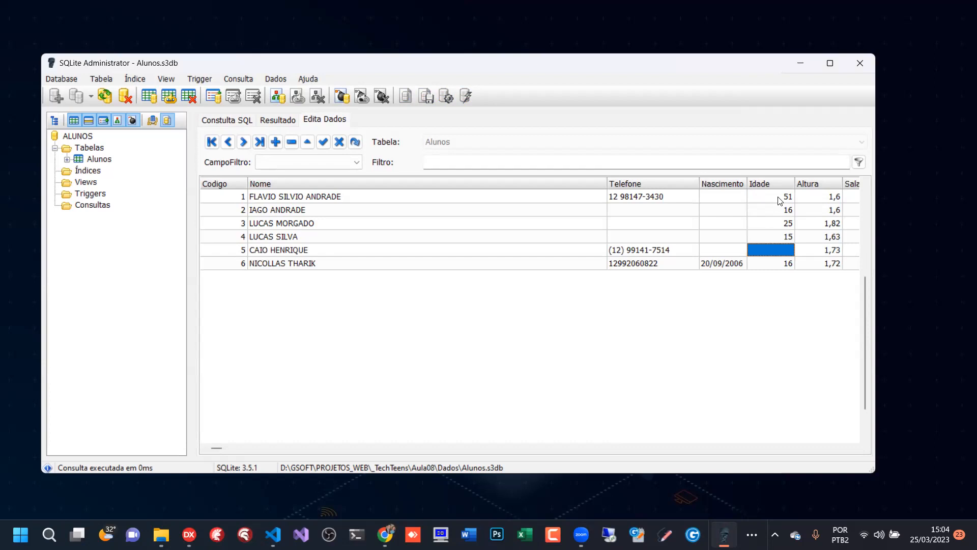
pyautogui.write('16')
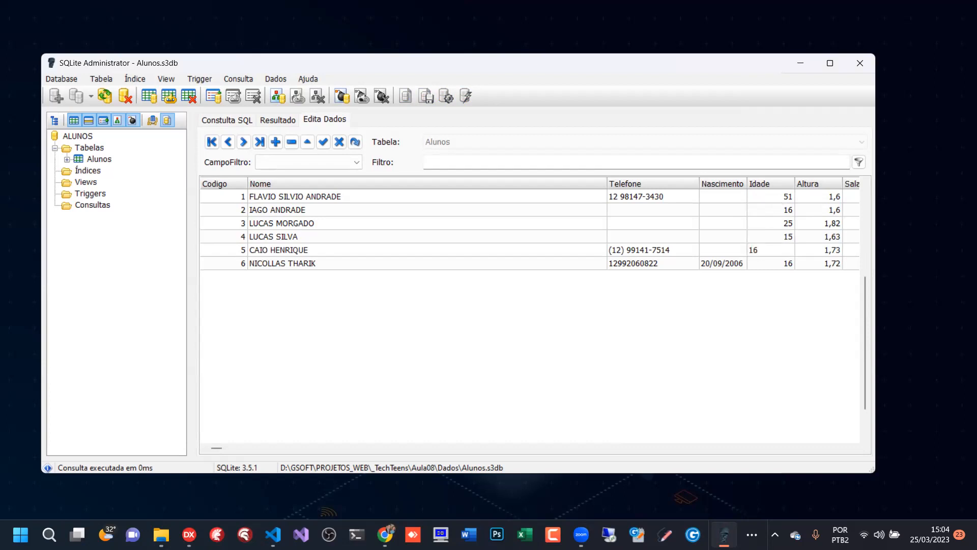
pyautogui.press('Up')
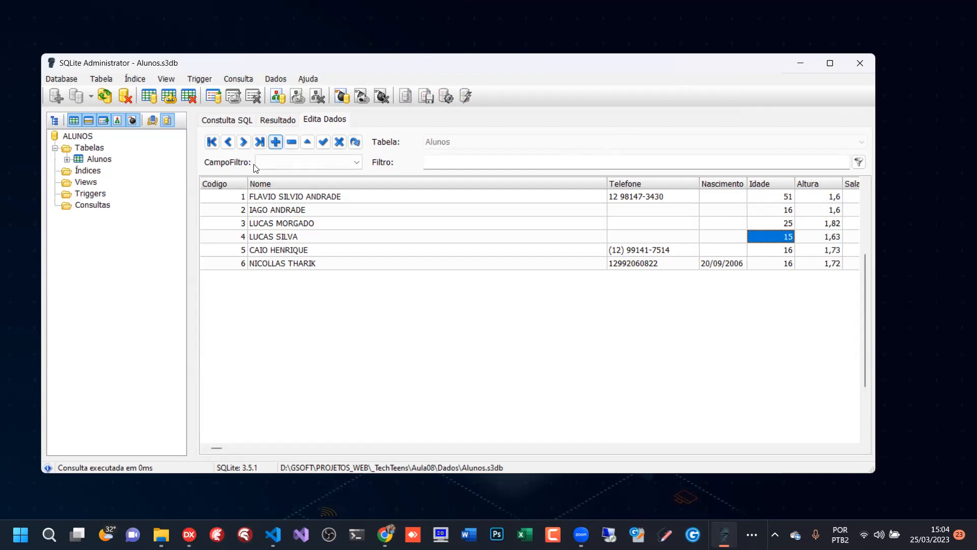
# - Change the SQL query's salary filter to SALARIO < 5000
pyautogui.click(234, 120)
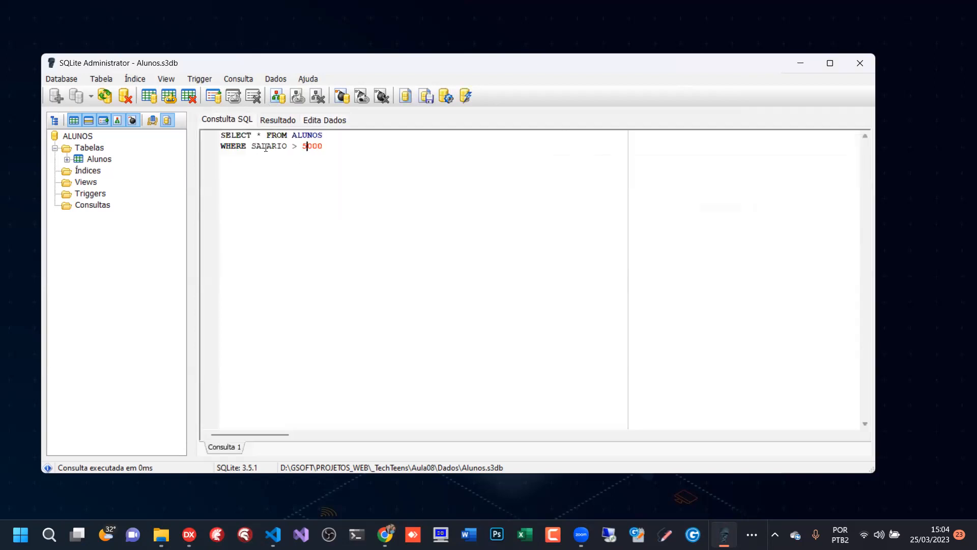
pyautogui.press('BackSpace')
pyautogui.press('BackSpace')
pyautogui.press('BackSpace')
pyautogui.press('BackSpace')
pyautogui.press('BackSpace')
pyautogui.press('BackSpace')
pyautogui.write('< 5000')
# - Add the condition AND IDADE < 20 on a new line of the query and run it
pyautogui.press('Return')
pyautogui.write('AND IDADE < 20')
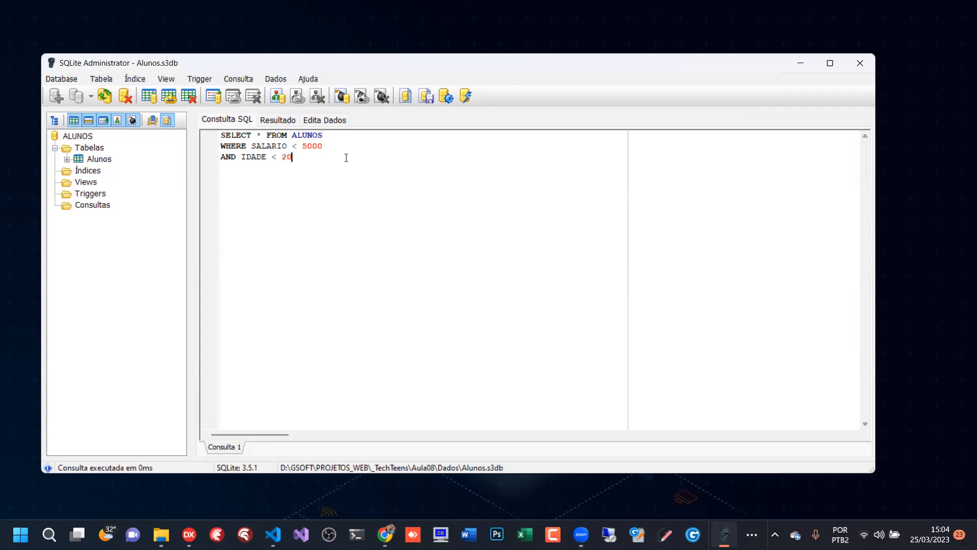
pyautogui.click(447, 97)
pyautogui.click(279, 121)
pyautogui.click(222, 122)
pyautogui.click(447, 98)
# - In the Alunos data grid, narrow the Nome column and check the records' Idade and Salario cells against the query's filters
pyautogui.click(323, 120)
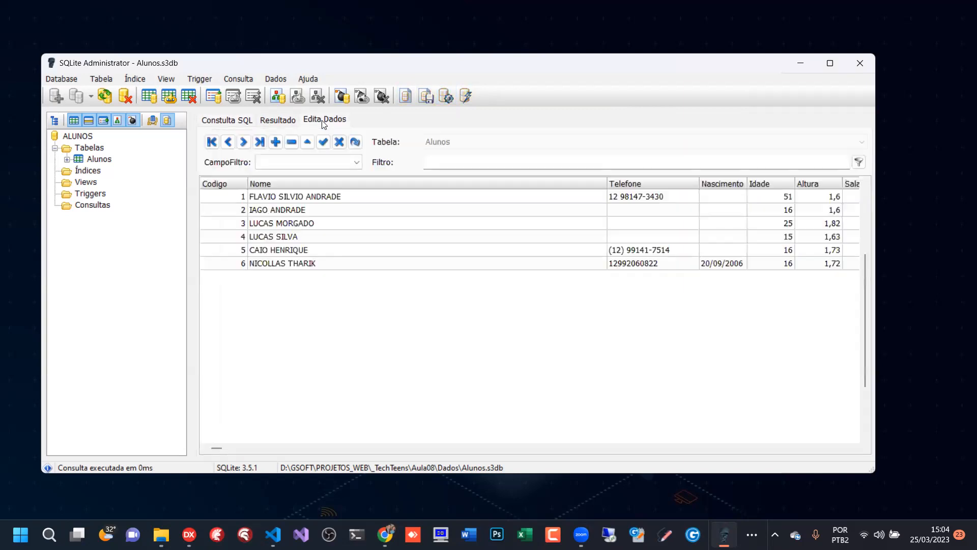
pyautogui.moveTo(609, 183); pyautogui.dragTo(378, 199)
pyautogui.click(550, 197)
pyautogui.click(551, 225)
pyautogui.click(544, 250)
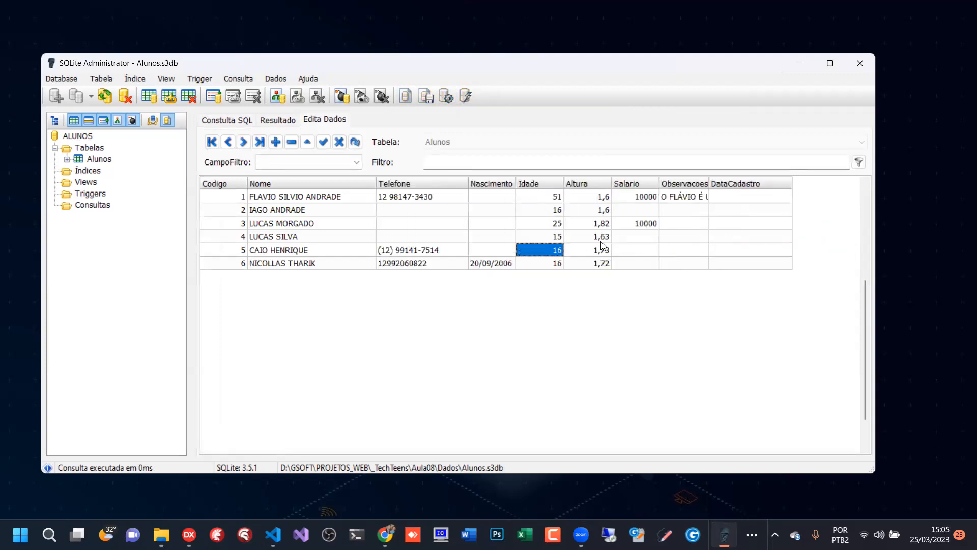
pyautogui.click(639, 210)
pyautogui.click(647, 237)
pyautogui.click(641, 251)
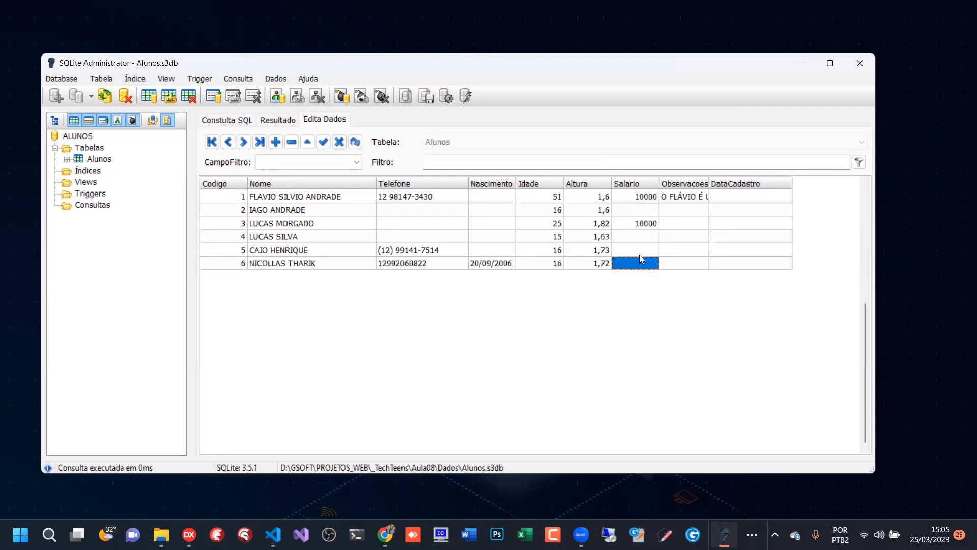
pyautogui.click(644, 237)
pyautogui.click(647, 214)
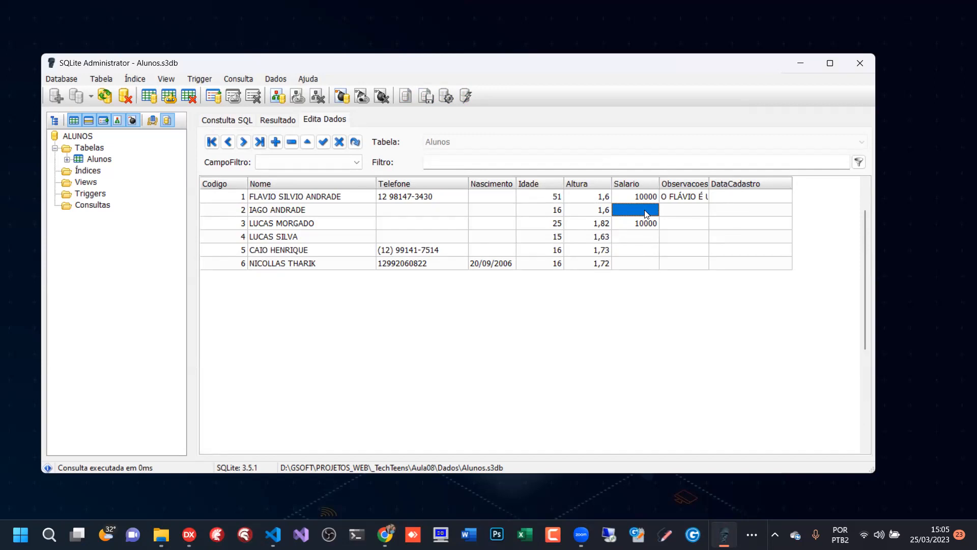
# - Enter a phone number in record 2's Telefone cell, then clear that cell again
pyautogui.click(391, 208)
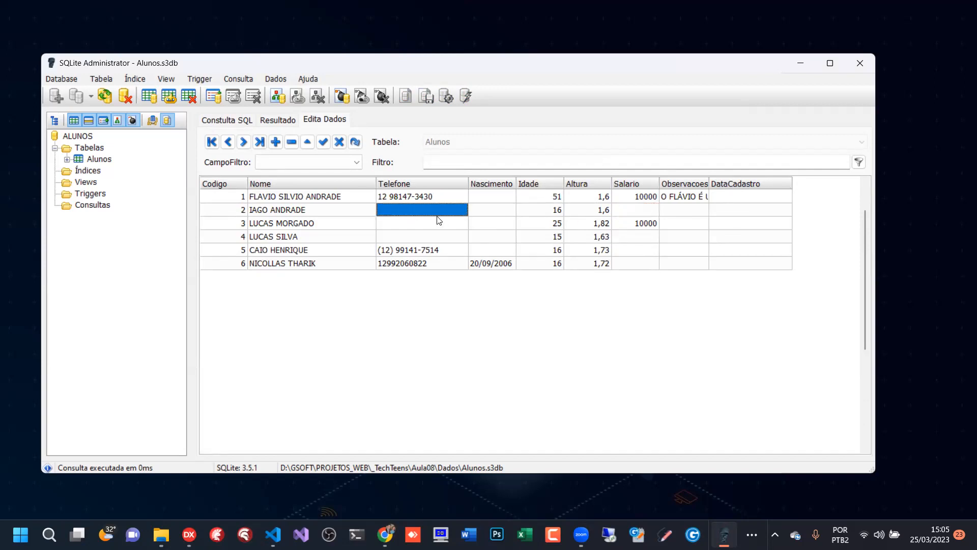
pyautogui.click(423, 211)
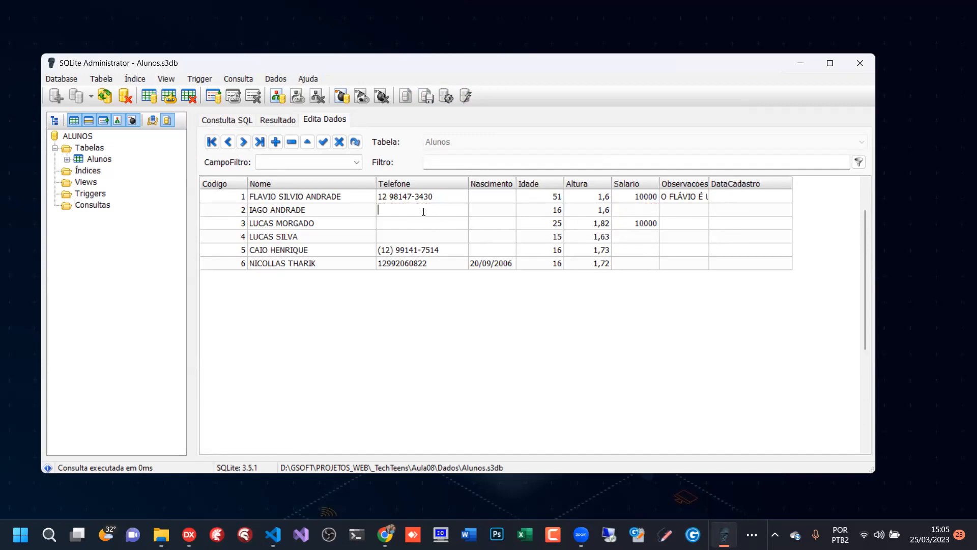
pyautogui.write('45435324')
pyautogui.press('Down')
pyautogui.press('Down')
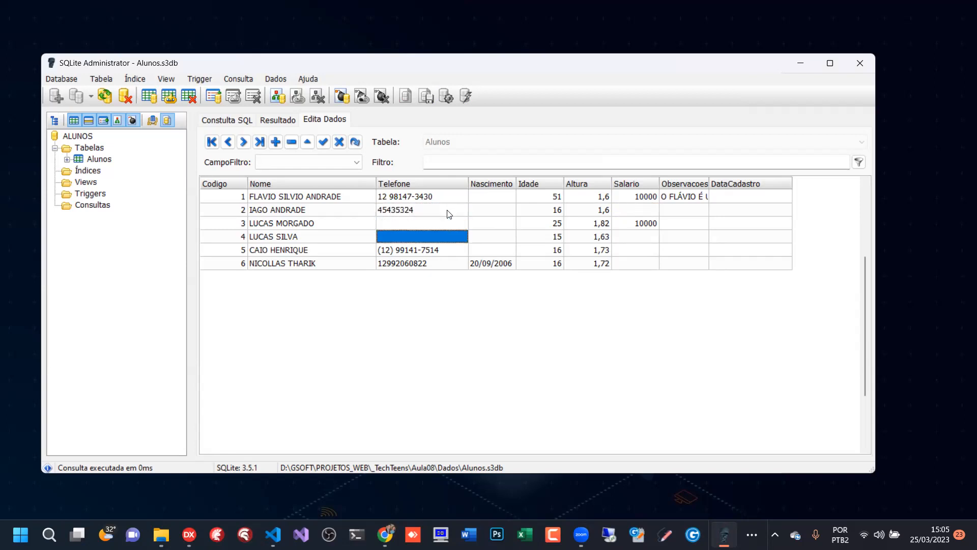
pyautogui.click(449, 212)
pyautogui.click(448, 211)
pyautogui.press('Down')
pyautogui.click(447, 210)
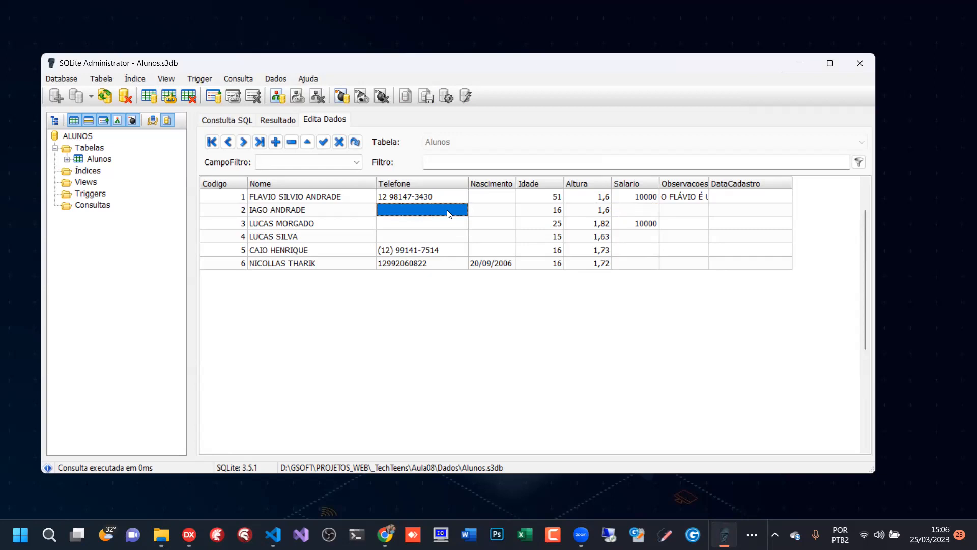
# - Check the Telefone cells of records 3 and 4 and the blank Salario cells, then review the query and its result
pyautogui.click(420, 228)
pyautogui.click(420, 231)
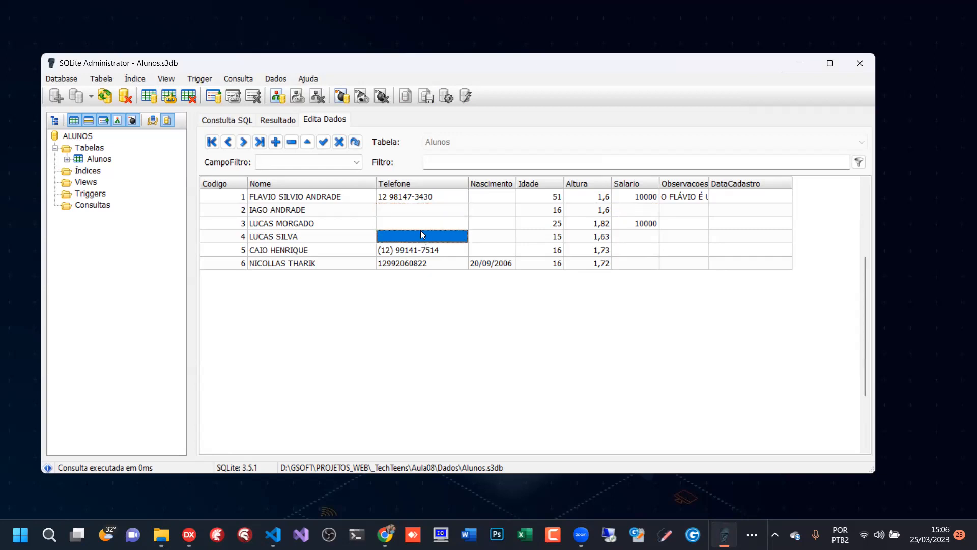
pyautogui.click(421, 226)
pyautogui.click(422, 234)
pyautogui.click(642, 213)
pyautogui.click(647, 243)
pyautogui.click(644, 261)
pyautogui.click(645, 239)
pyautogui.click(234, 121)
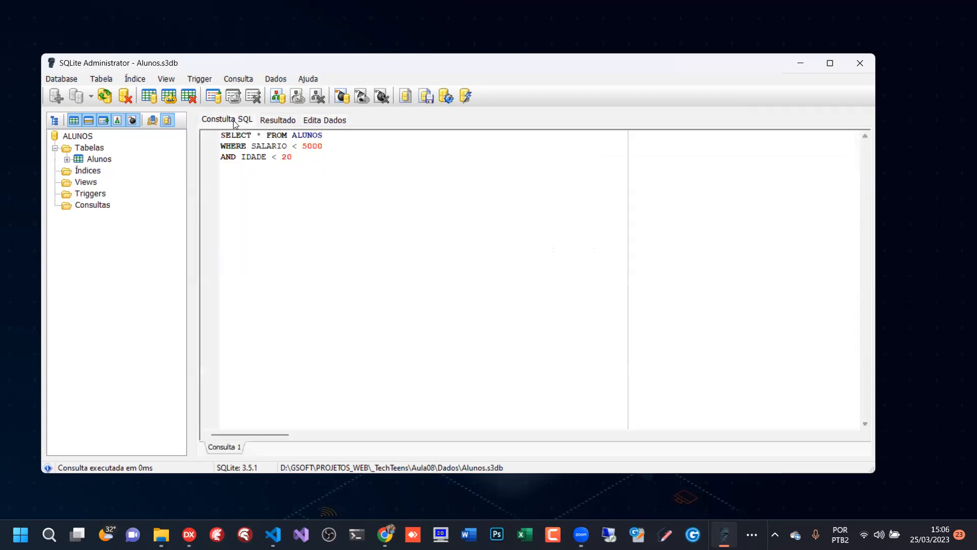
pyautogui.click(285, 121)
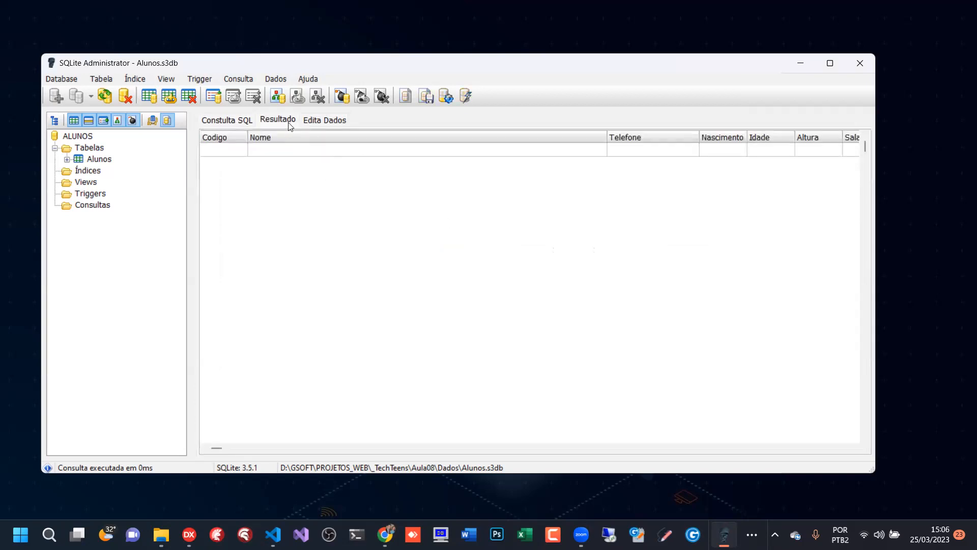
# - Set Salario to 0 for records 2, 4, 5 and 6 in the Alunos data grid
pyautogui.click(335, 120)
pyautogui.click(639, 209)
pyautogui.write('0')
pyautogui.click(648, 236)
pyautogui.write('0')
pyautogui.click(647, 251)
pyautogui.write('0')
pyautogui.click(648, 261)
pyautogui.write('0')
pyautogui.click(649, 251)
pyautogui.click(648, 237)
pyautogui.click(651, 210)
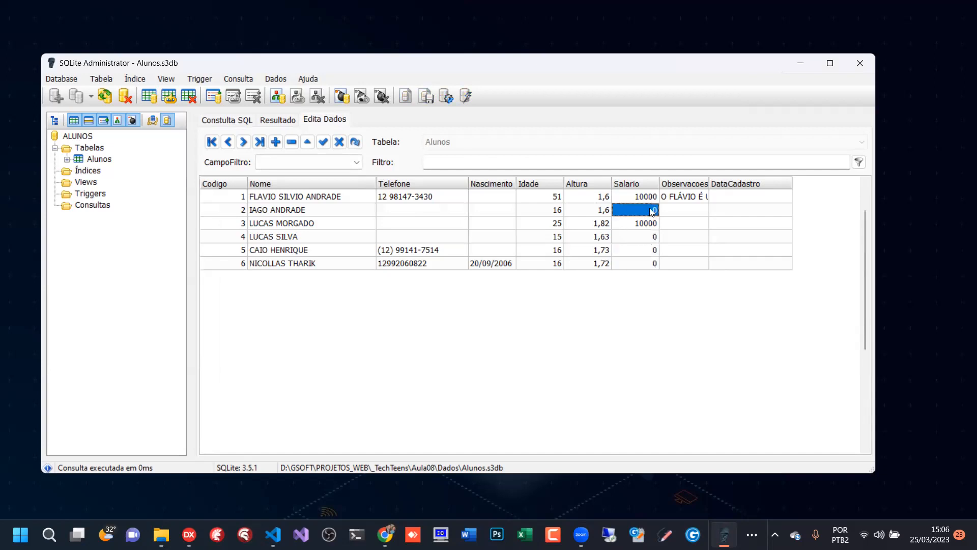
# - Rerun the SALARIO < 5000 AND IDADE < 20 query and narrow the result's Nome column until Salario fits in view
pyautogui.click(234, 122)
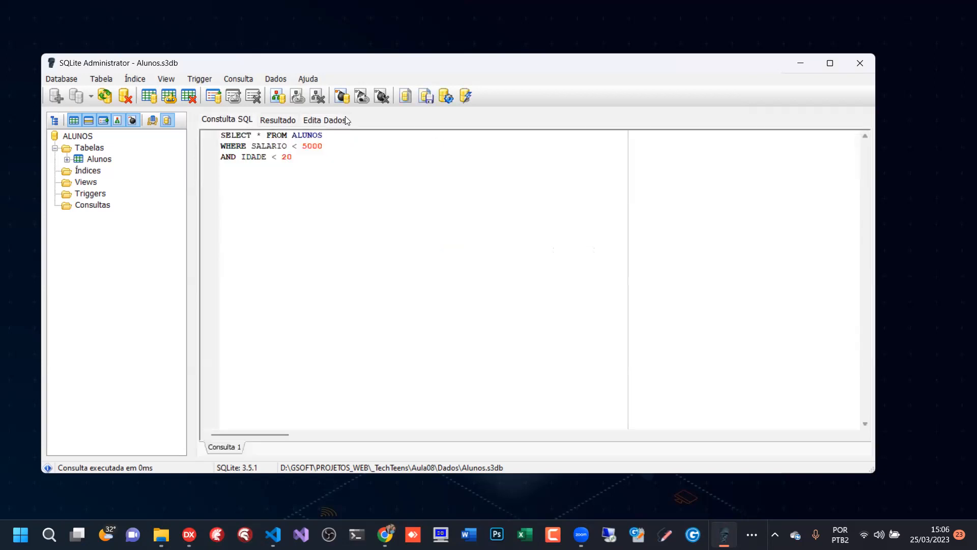
pyautogui.click(447, 97)
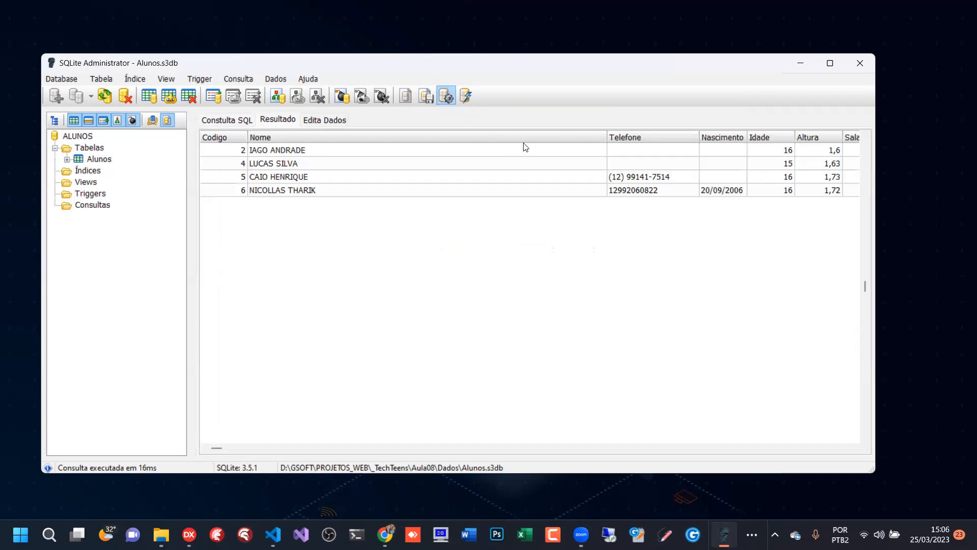
pyautogui.moveTo(602, 137); pyautogui.dragTo(346, 137)
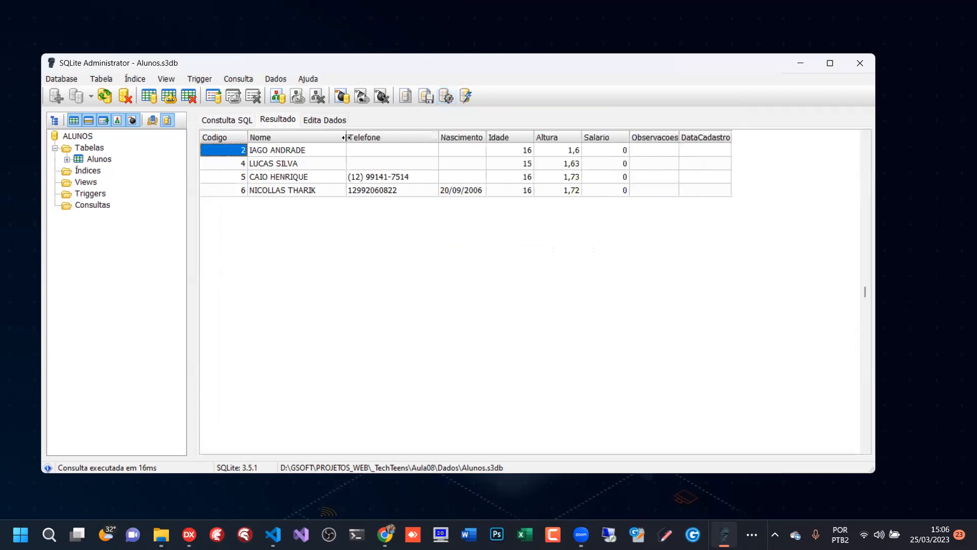
pyautogui.click(232, 122)
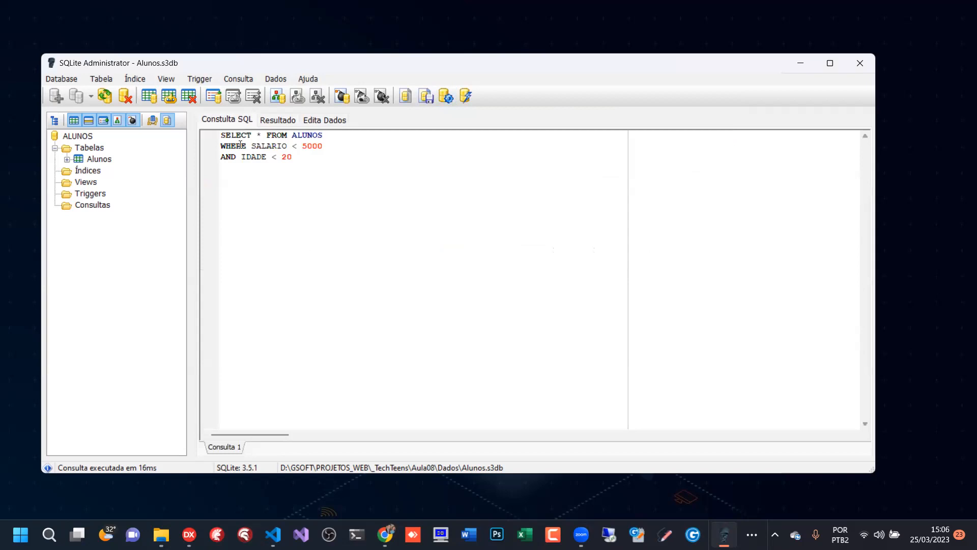
pyautogui.moveTo(286, 136); pyautogui.dragTo(303, 160)
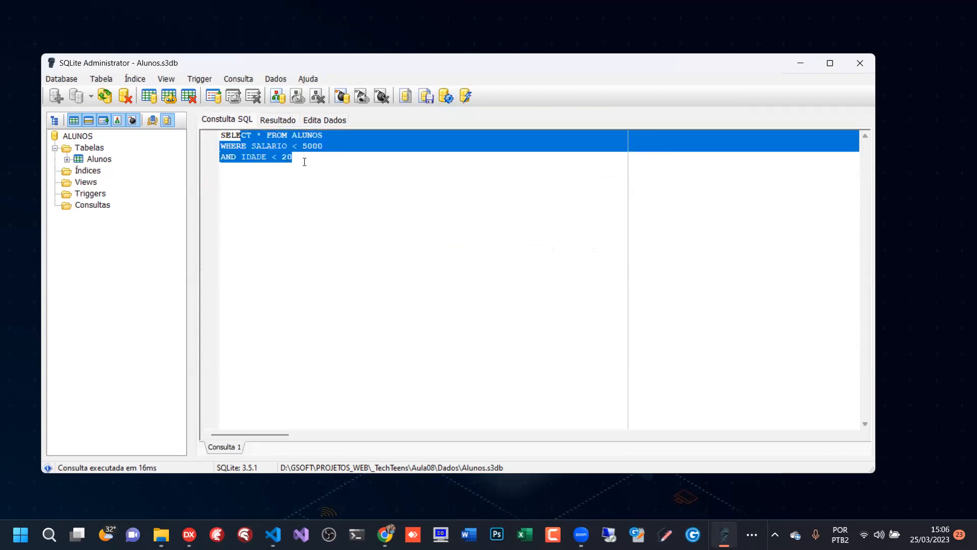
pyautogui.press('F5')
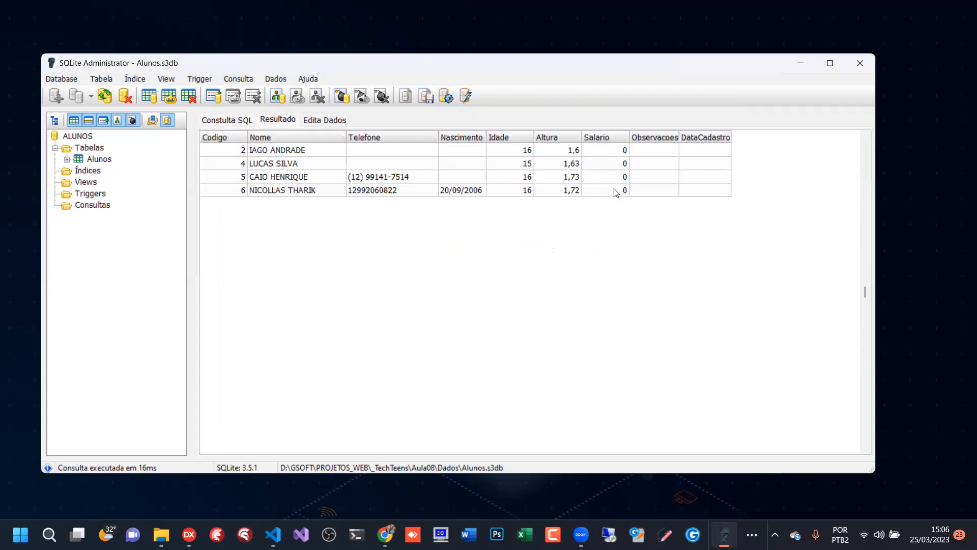
# - Set record 2's Salario to 6000 directly in the query result grid
pyautogui.click(621, 152)
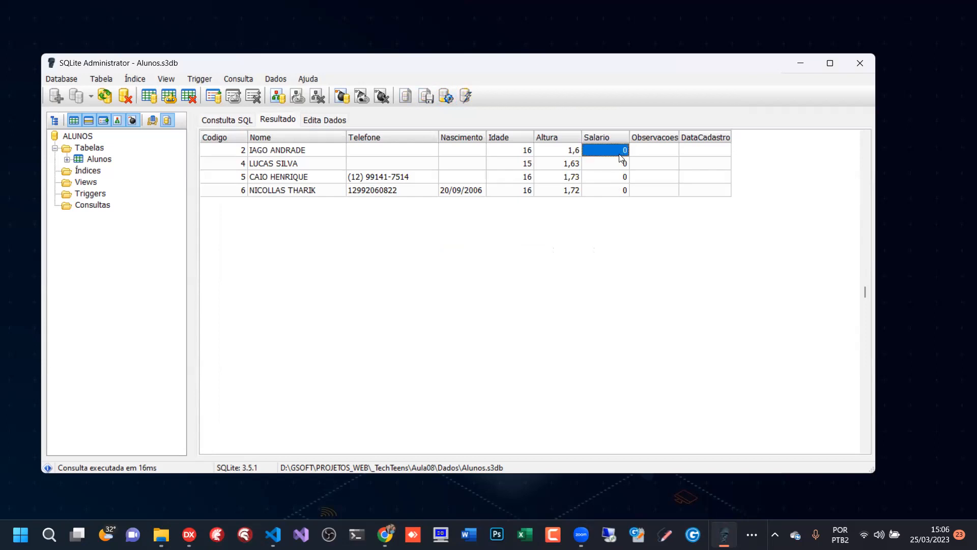
pyautogui.write('6000')
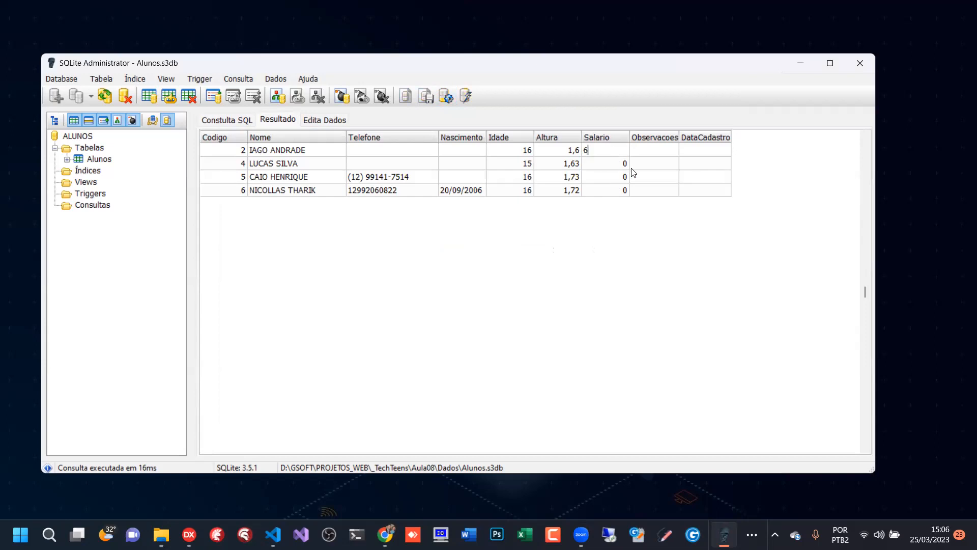
pyautogui.click(613, 164)
pyautogui.click(613, 179)
# - Run the combined salary and age query again and go through the records it returns
pyautogui.click(225, 121)
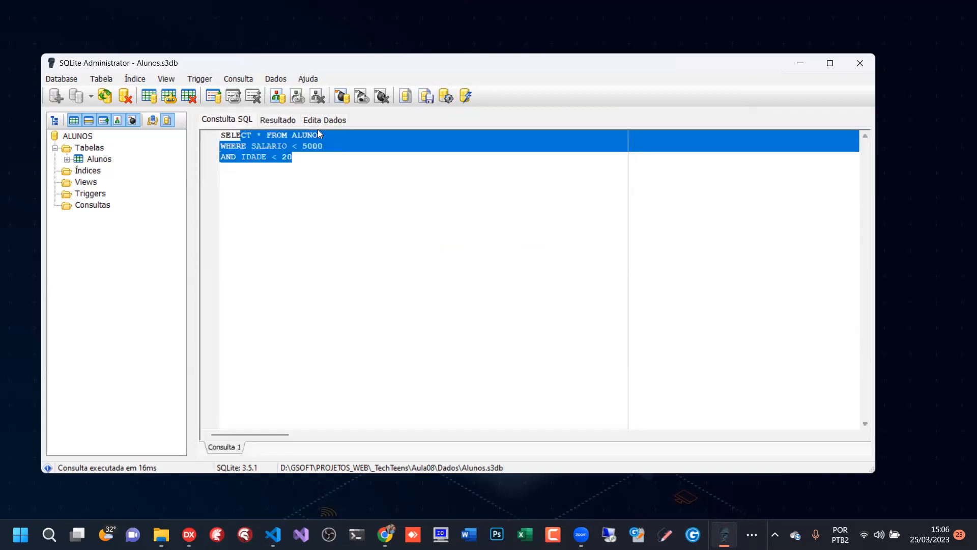
pyautogui.click(446, 96)
pyautogui.click(309, 168)
pyautogui.click(308, 174)
pyautogui.click(308, 161)
pyautogui.click(308, 152)
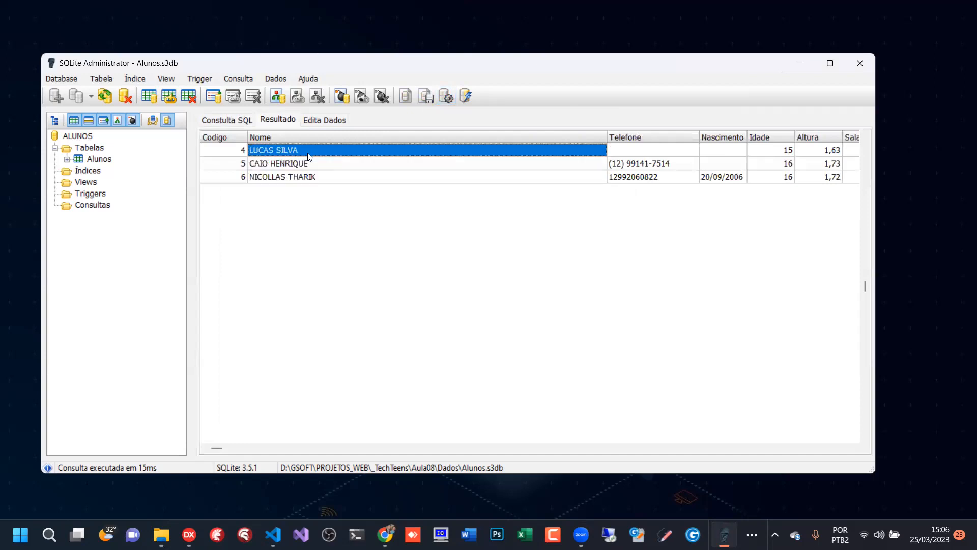
# - Check the returned records against the SALARIO < 5000 and IDADE < 20 conditions in the SQL query
pyautogui.click(307, 162)
pyautogui.click(306, 175)
pyautogui.click(304, 162)
pyautogui.click(285, 150)
pyautogui.click(226, 119)
pyautogui.click(286, 156)
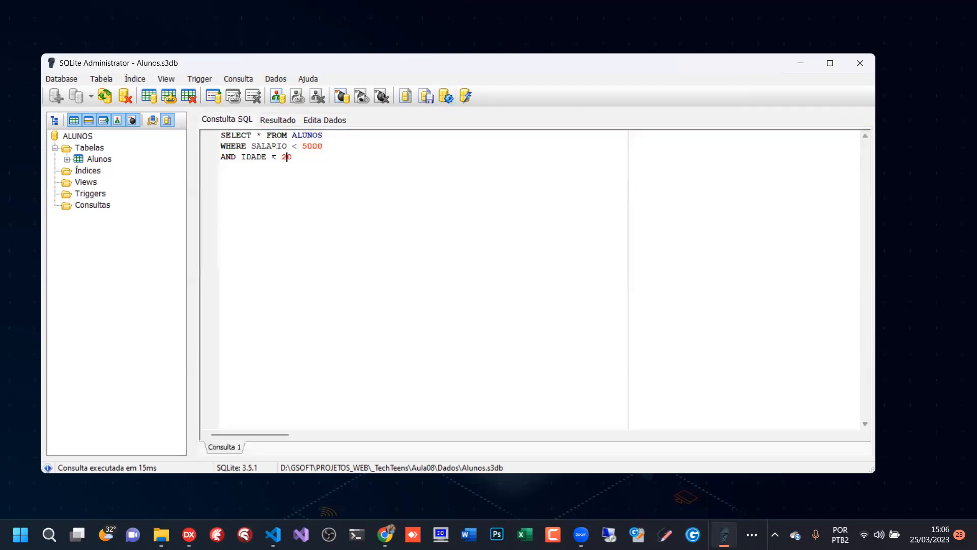
pyautogui.keyDown('shift'); pyautogui.click(222, 157); pyautogui.keyUp('shift')
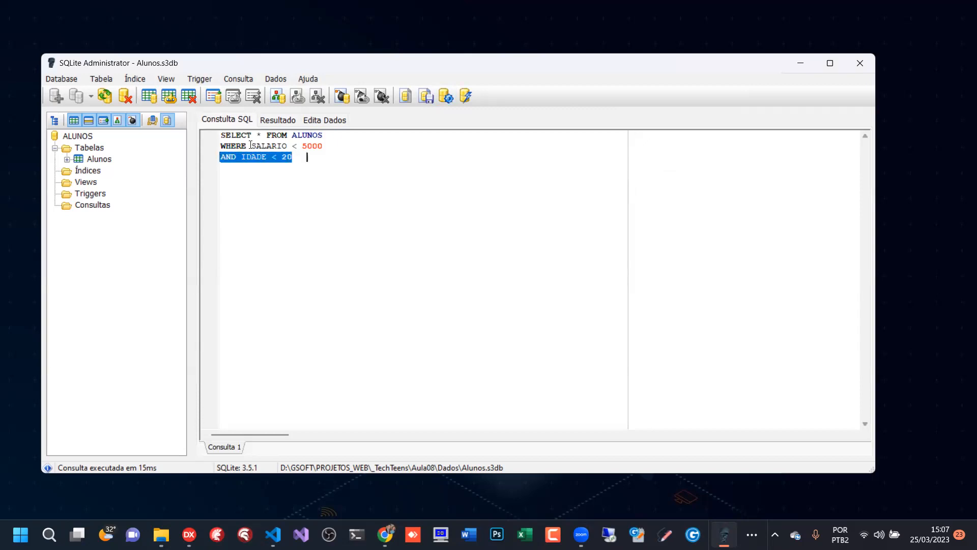
pyautogui.click(278, 146)
pyautogui.moveTo(278, 146); pyautogui.dragTo(337, 147)
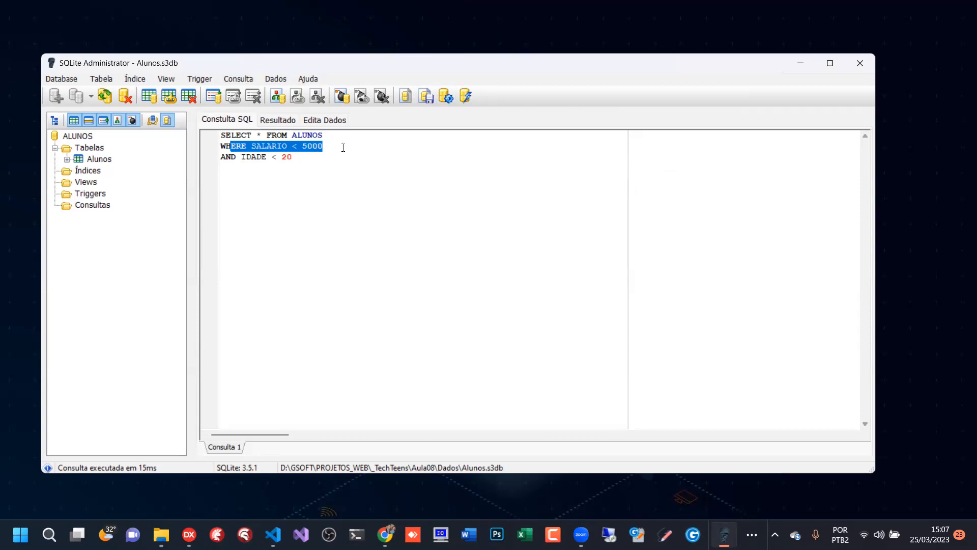
pyautogui.click(288, 146)
pyautogui.moveTo(223, 135); pyautogui.dragTo(316, 167)
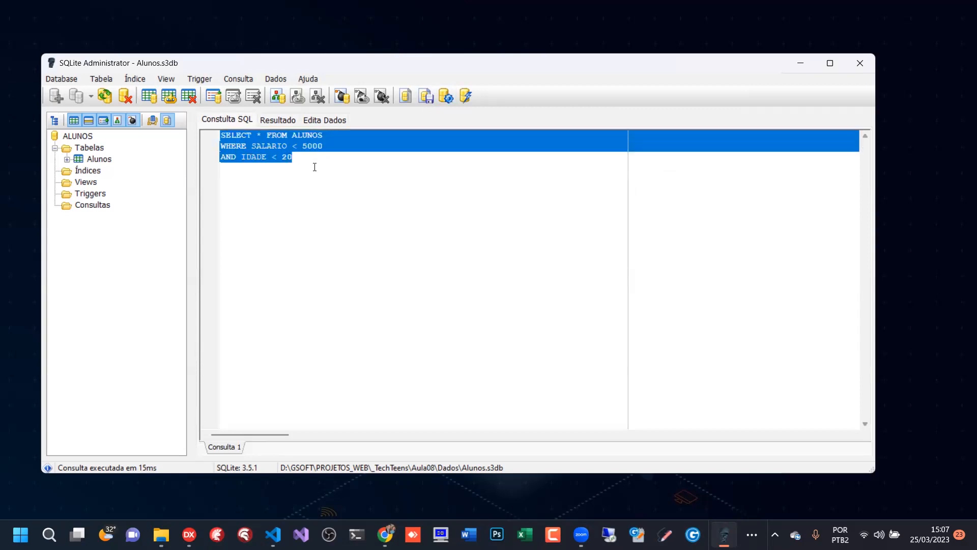
pyautogui.click(302, 159)
# - Rerun the salary and age query and examine record 6's age, height and salary in the result grid
pyautogui.press('F5')
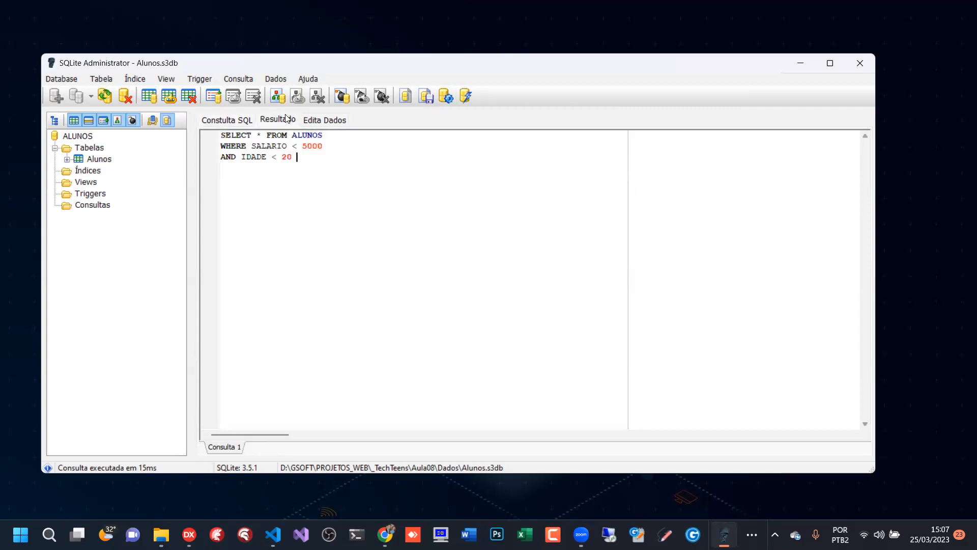
pyautogui.click(710, 182)
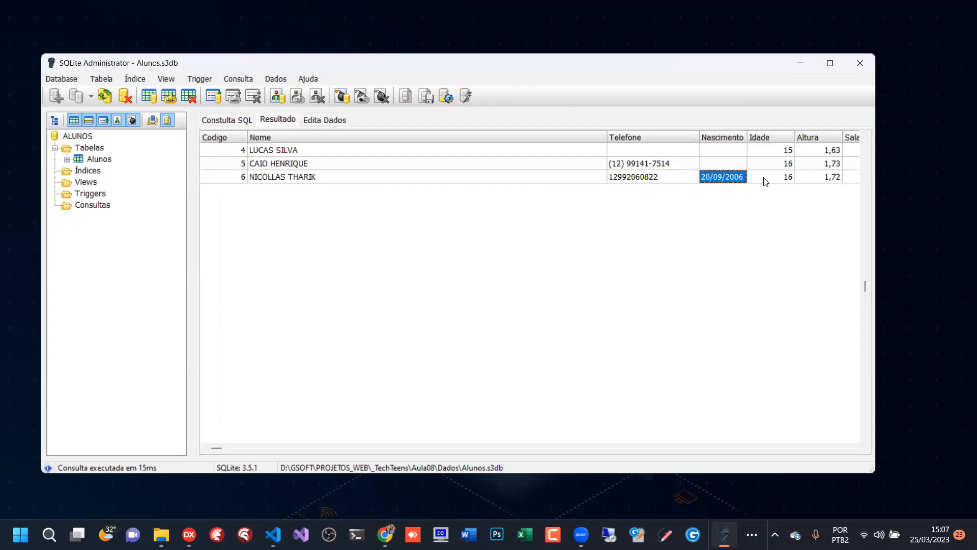
pyautogui.click(769, 182)
pyautogui.press('Right')
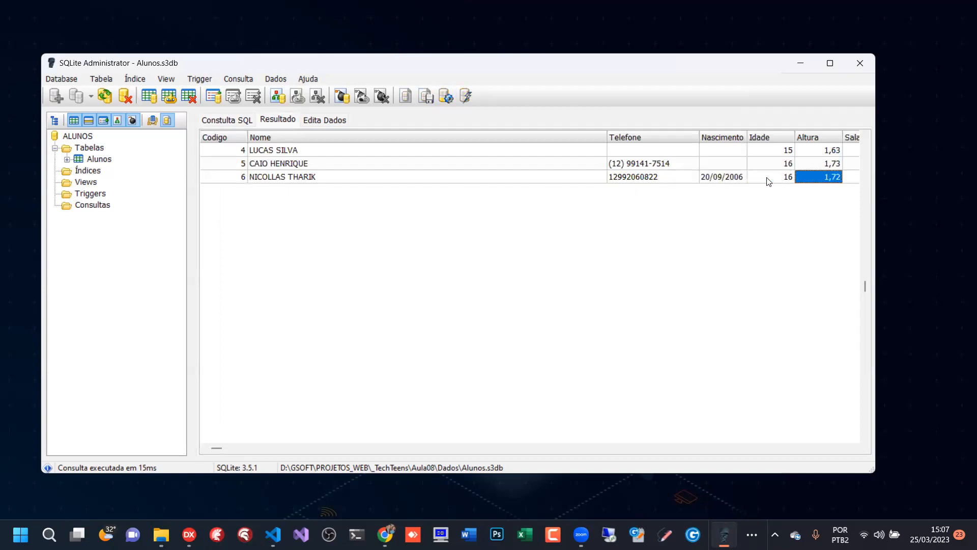
pyautogui.press('Right')
pyautogui.press('Right')
pyautogui.press('Left')
pyautogui.press('Left')
pyautogui.press('Left')
pyautogui.press('Left')
pyautogui.press('Left')
pyautogui.press('Left')
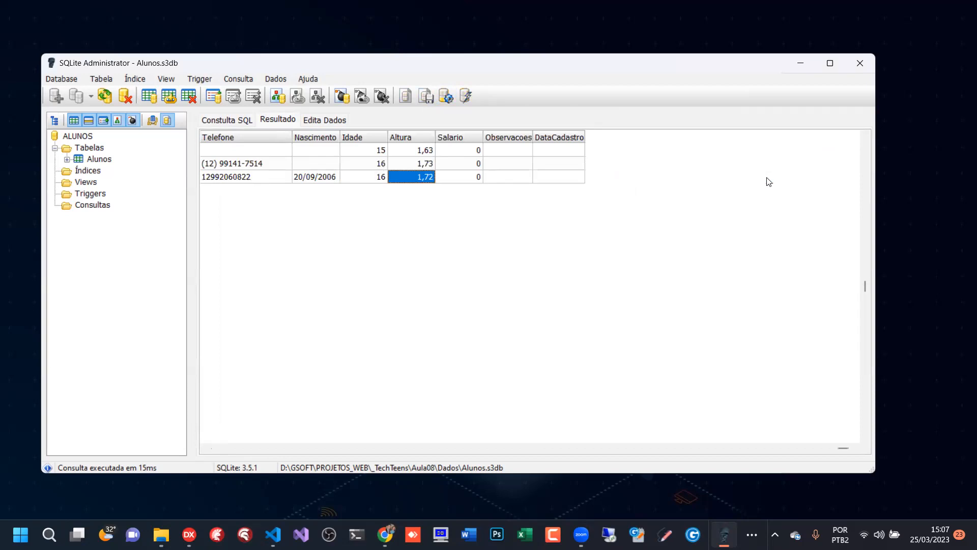
pyautogui.press('Left')
pyautogui.press('Right')
pyautogui.press('Right')
pyautogui.press('Right')
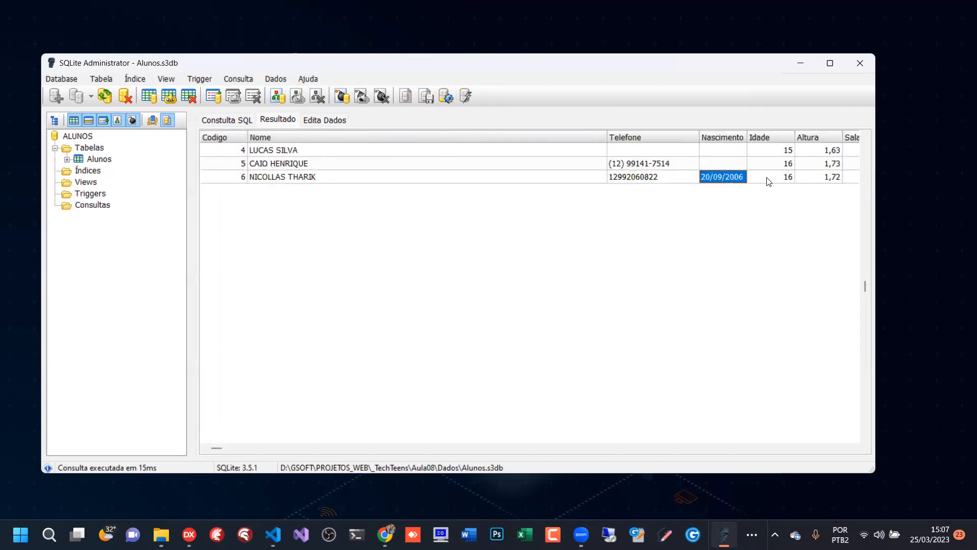
pyautogui.press('Right')
pyautogui.press('Right')
pyautogui.press('Right')
pyautogui.press('Left')
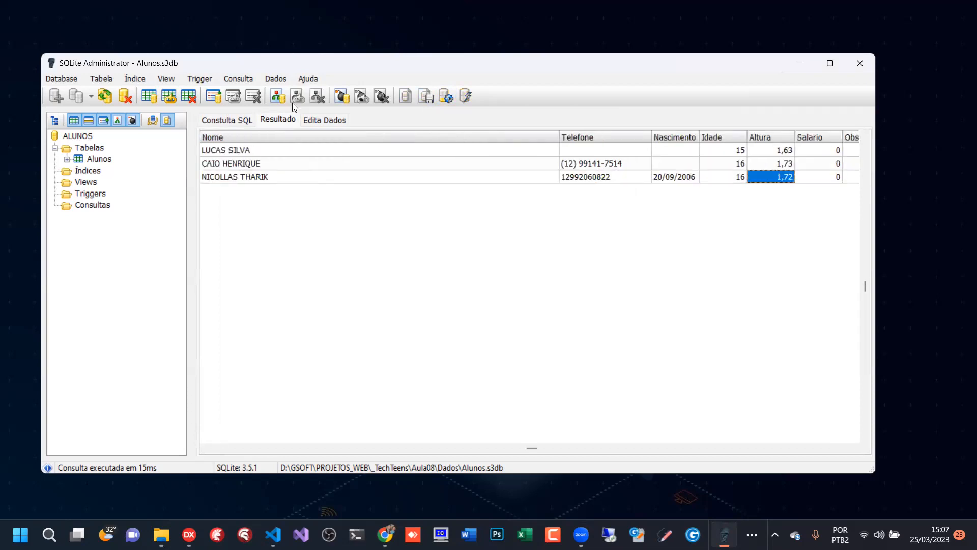
# - Add the condition AND ALTURA < 1.70 on a new line of the query and run it
pyautogui.click(244, 122)
pyautogui.press('Return')
pyautogui.write('AND ALTURA ')
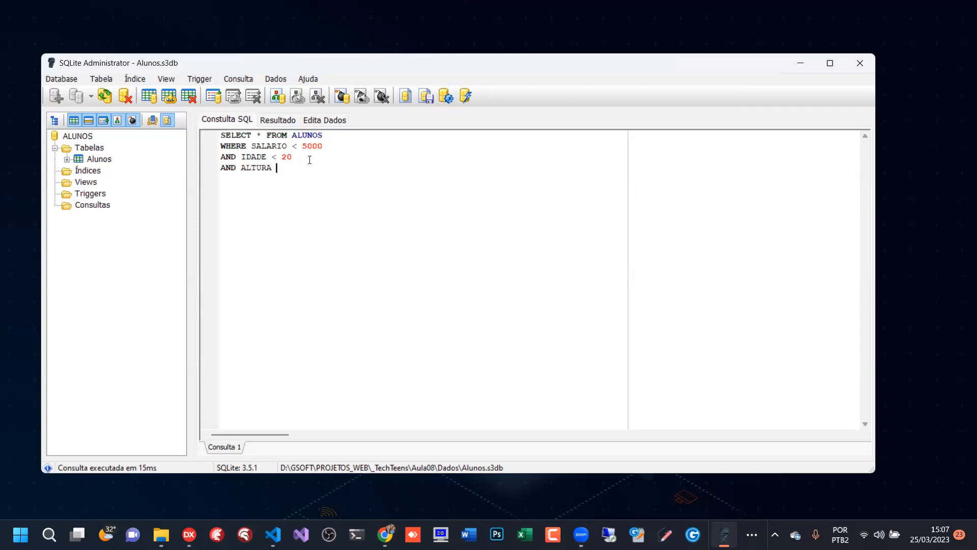
pyautogui.write('< 7')
pyautogui.press('BackSpace')
pyautogui.write('1.70')
pyautogui.click(446, 96)
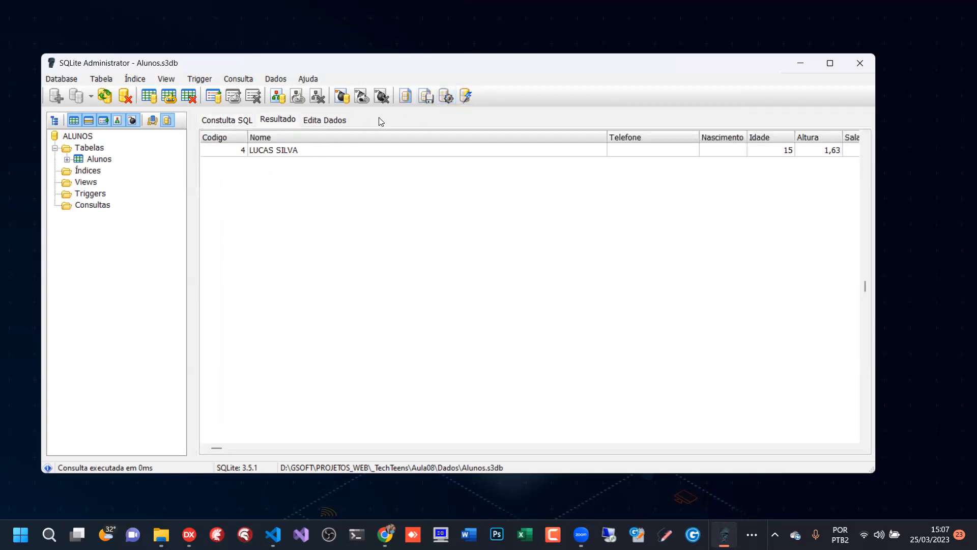
# - Comment out the AND ALTURA < 1.70 line with --, rerun the query and check the returned records' heights
pyautogui.click(228, 120)
pyautogui.click(223, 168)
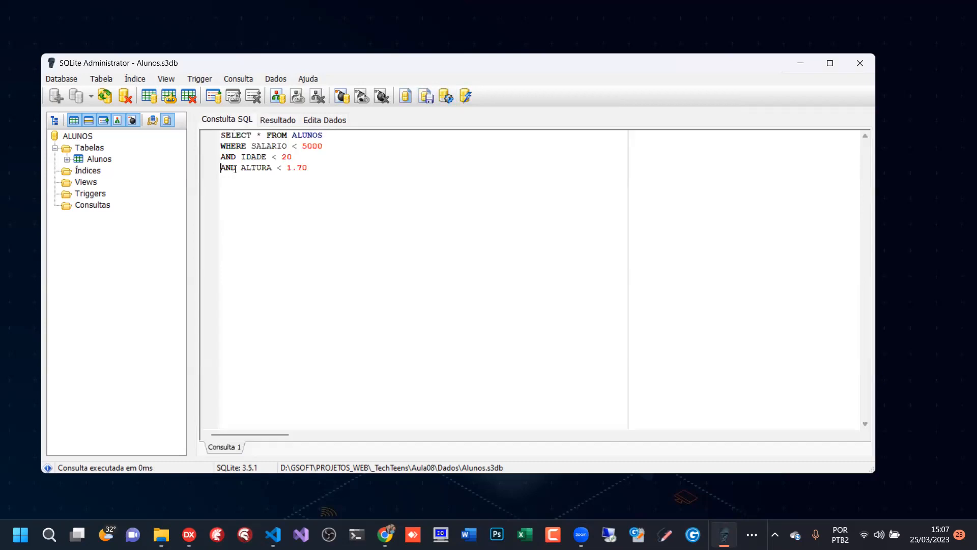
pyautogui.write('--')
pyautogui.moveTo(335, 168); pyautogui.dragTo(214, 168)
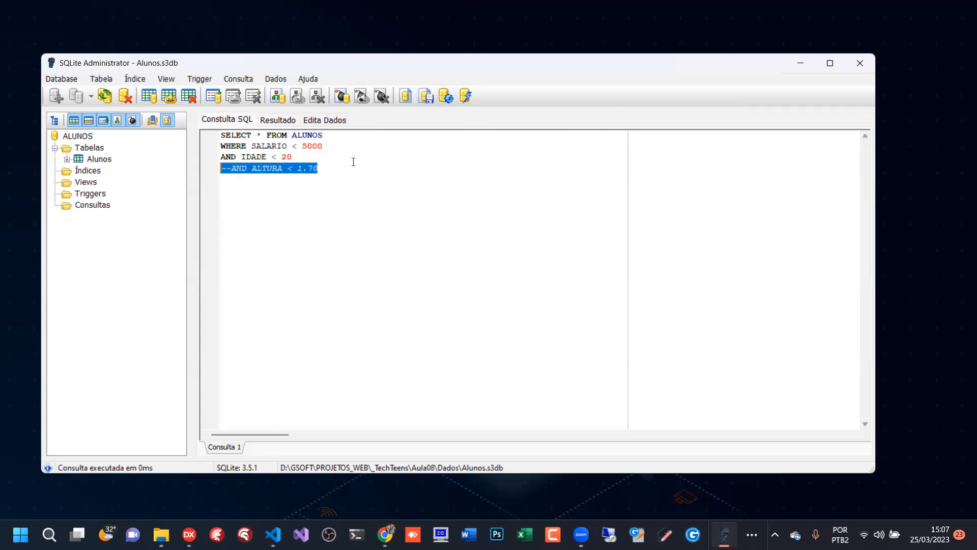
pyautogui.click(363, 146)
pyautogui.click(446, 96)
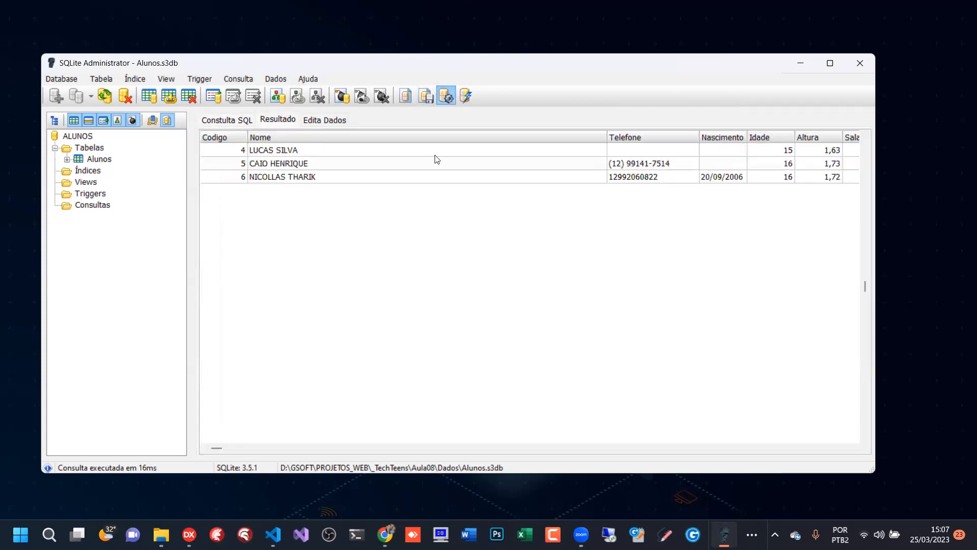
pyautogui.click(286, 178)
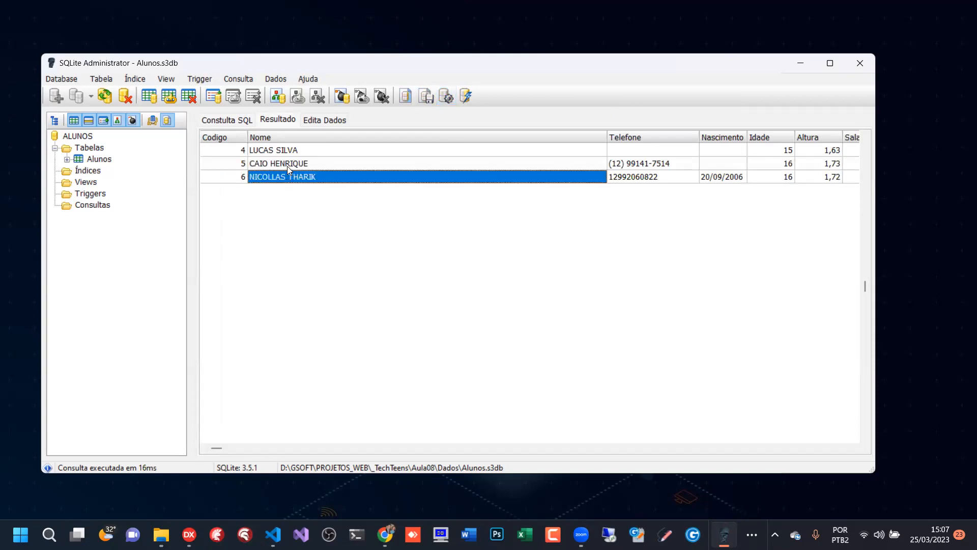
pyautogui.click(288, 165)
pyautogui.click(289, 152)
pyautogui.click(291, 179)
pyautogui.click(835, 168)
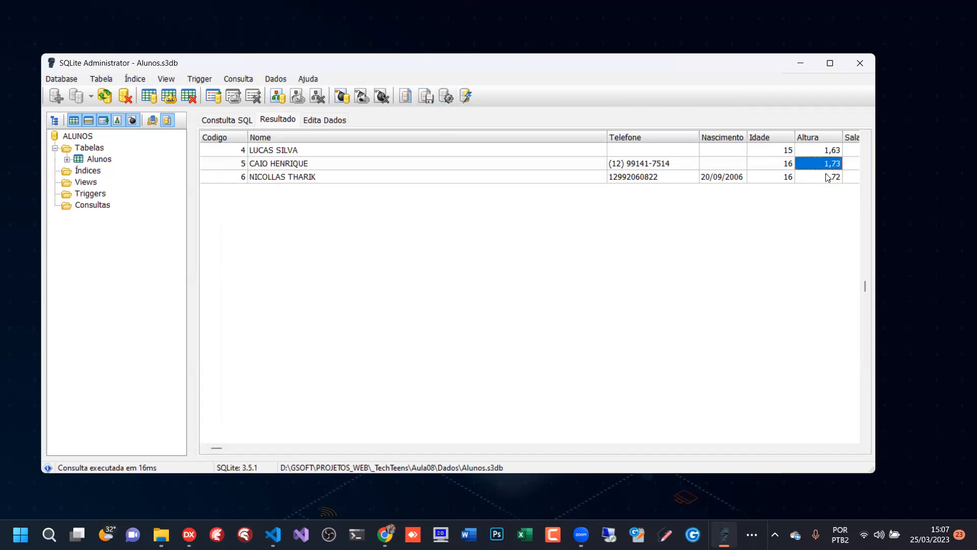
# - Uncomment the ALTURA condition, rerun the query and narrow the result's Nome column until all columns fit in view
pyautogui.click(218, 120)
pyautogui.click(232, 168)
pyautogui.press('BackSpace')
pyautogui.press('BackSpace')
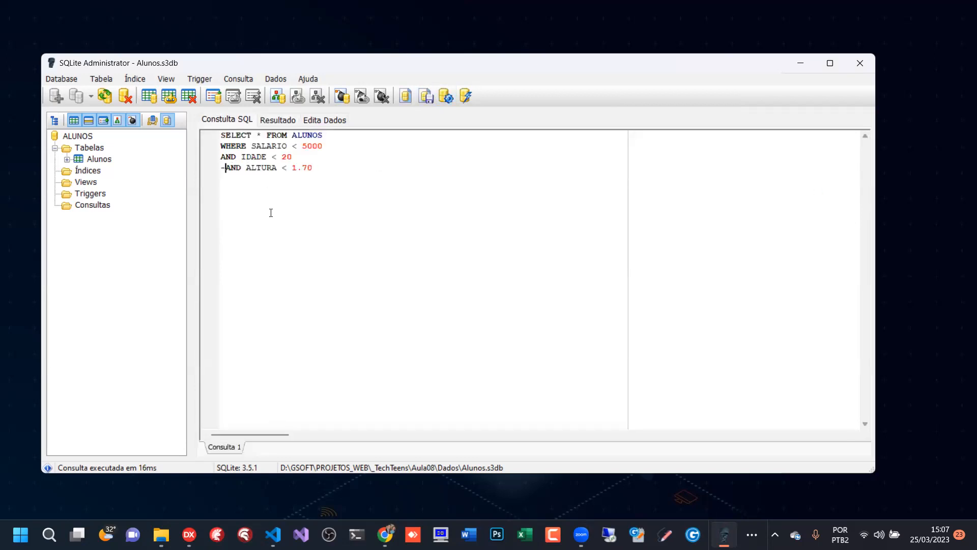
pyautogui.click(445, 97)
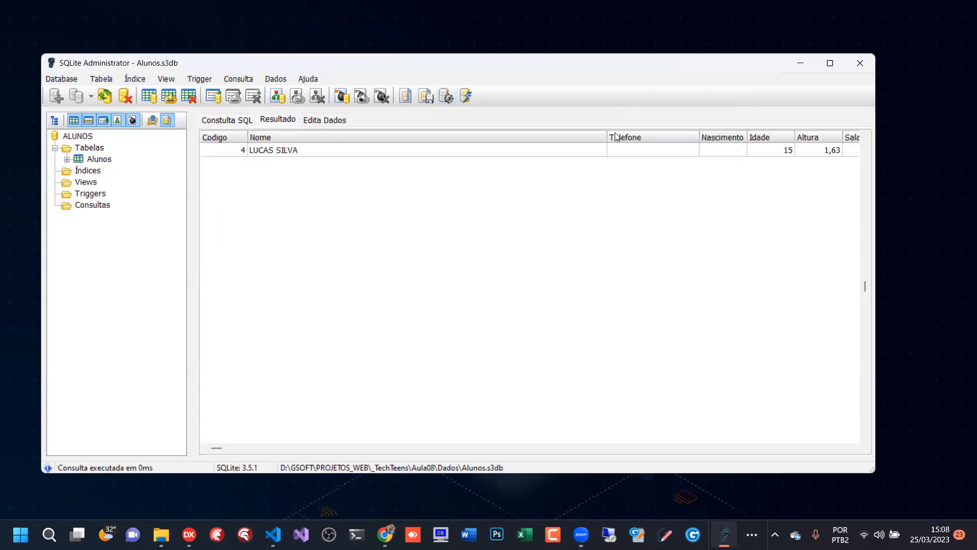
pyautogui.moveTo(610, 135); pyautogui.dragTo(375, 137)
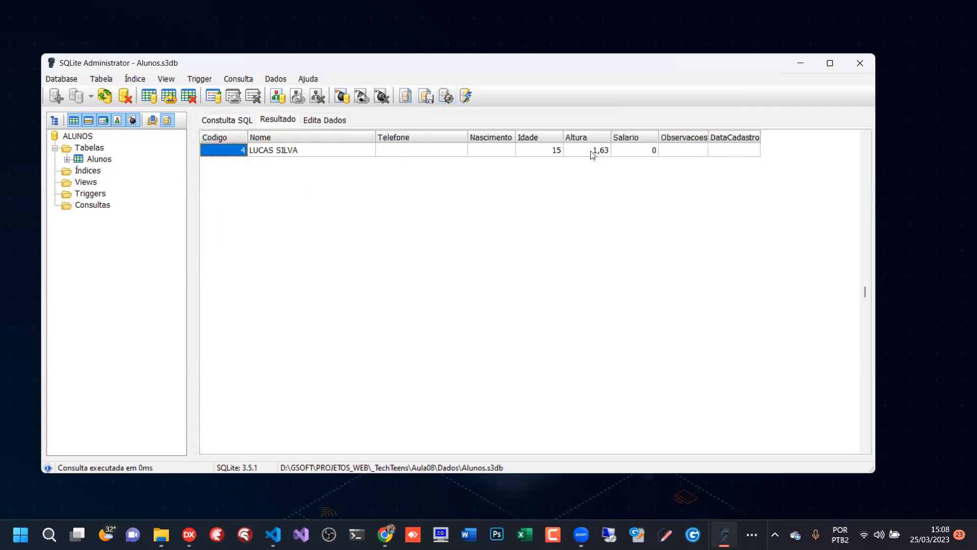
# - Review the full SELECT statement with its salary, age and height conditions
pyautogui.click(233, 122)
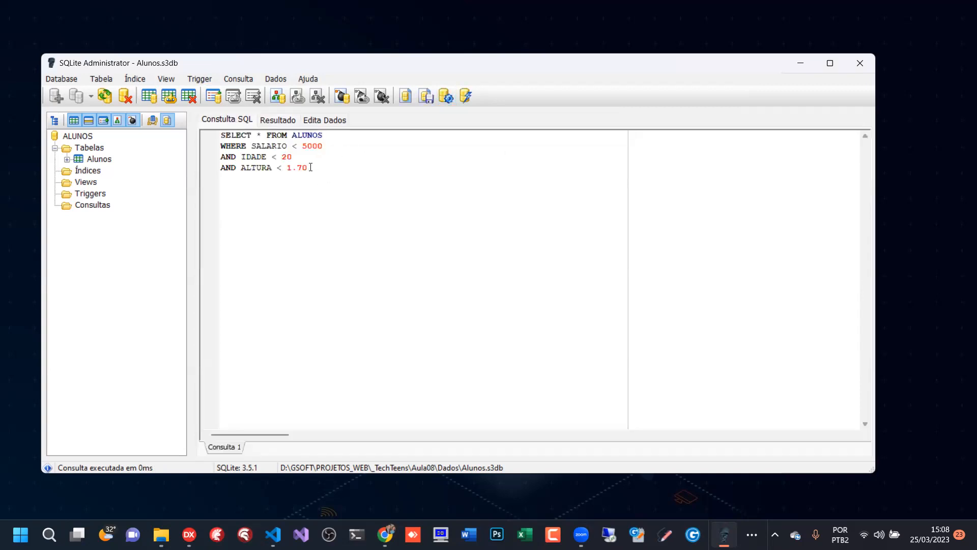
pyautogui.moveTo(309, 168); pyautogui.dragTo(199, 129)
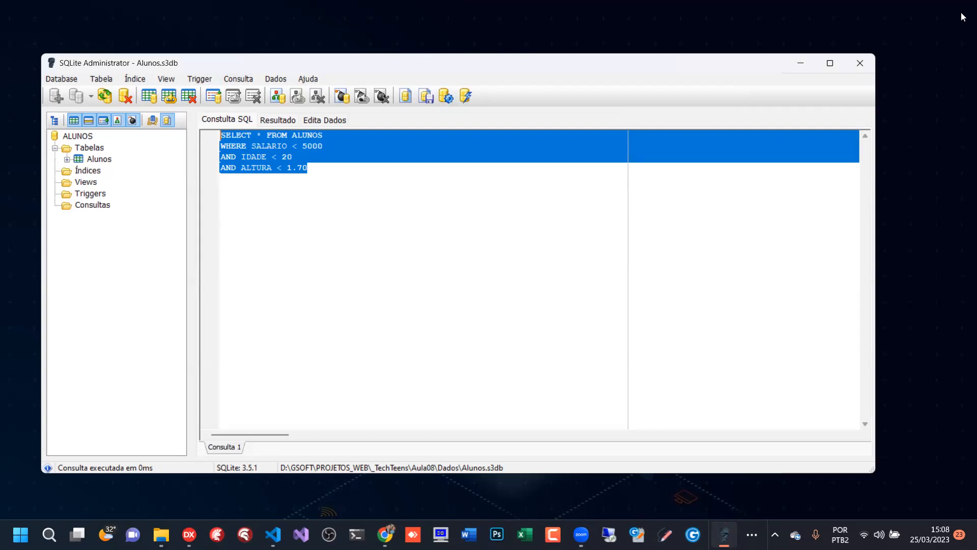
pyautogui.click(358, 211)
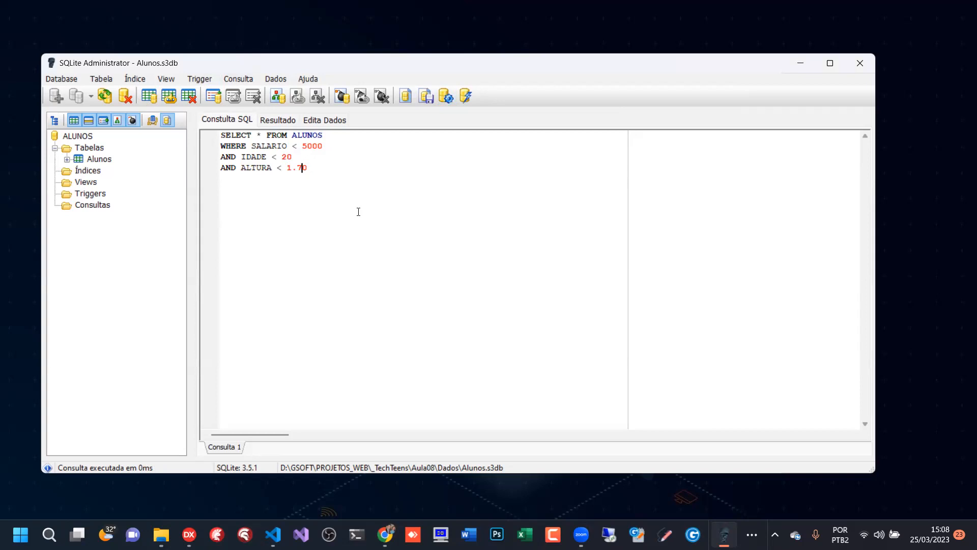
pyautogui.moveTo(328, 170); pyautogui.dragTo(168, 132)
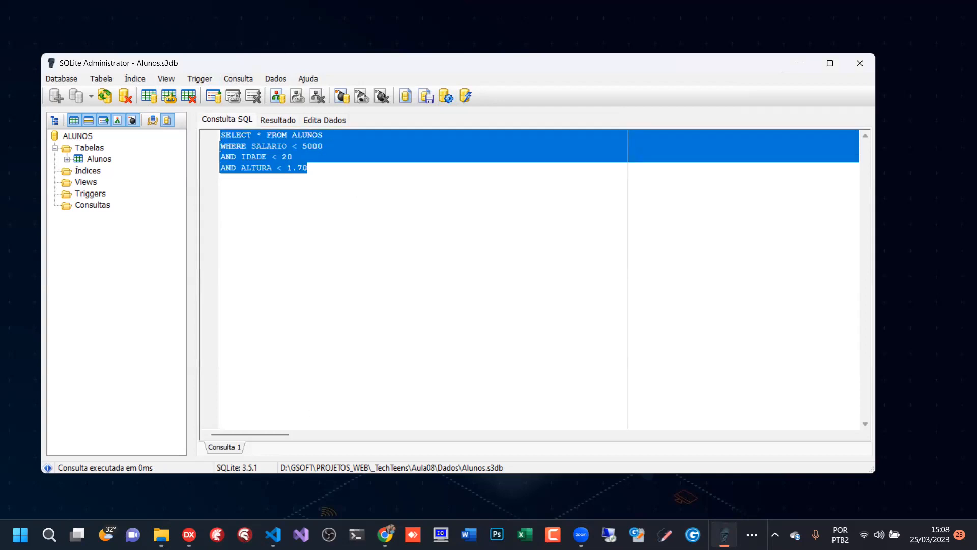
pyautogui.click(476, 524)
pyautogui.hotkey('alt', 'Tab')
pyautogui.hotkey('alt', 'Tab')
pyautogui.click(327, 187)
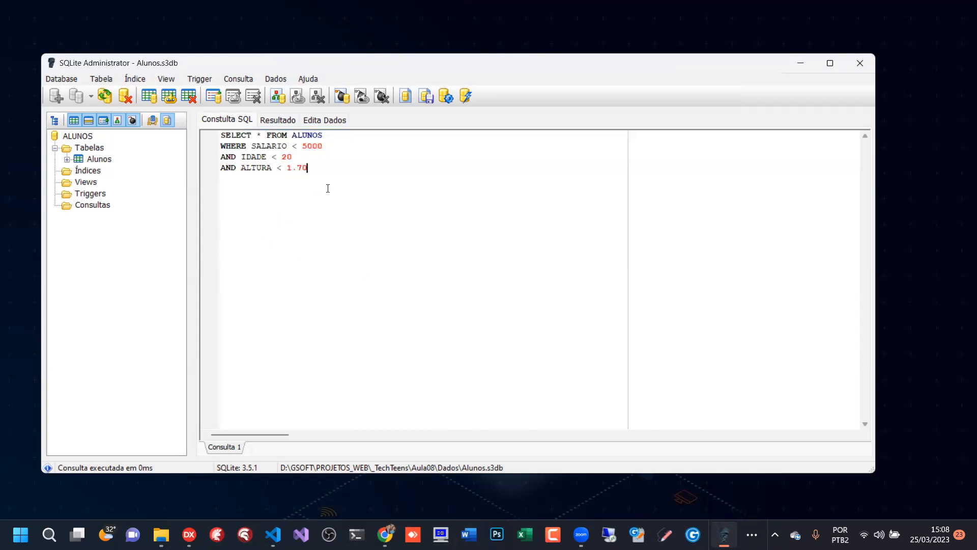
# - Compare the filtered query result with the complete Alunos table data
pyautogui.click(289, 119)
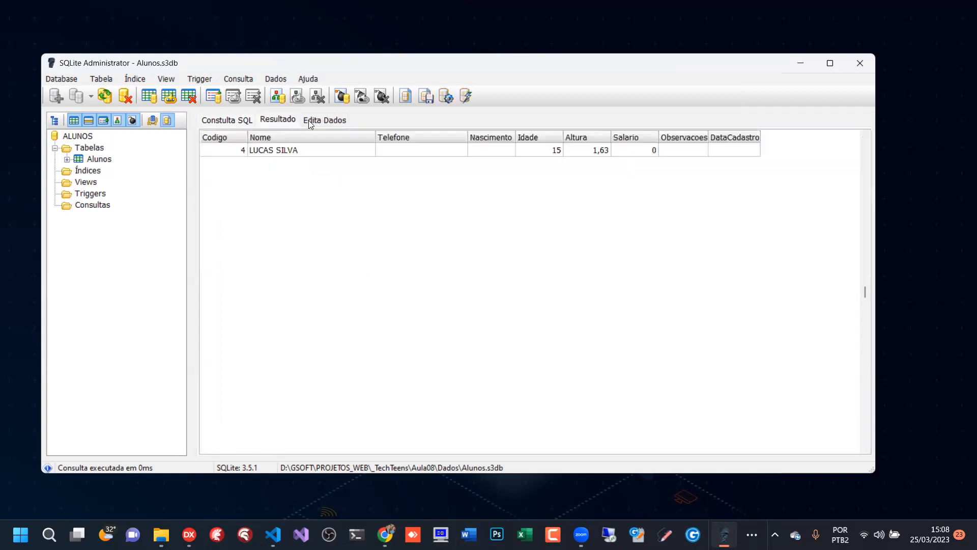
pyautogui.click(325, 119)
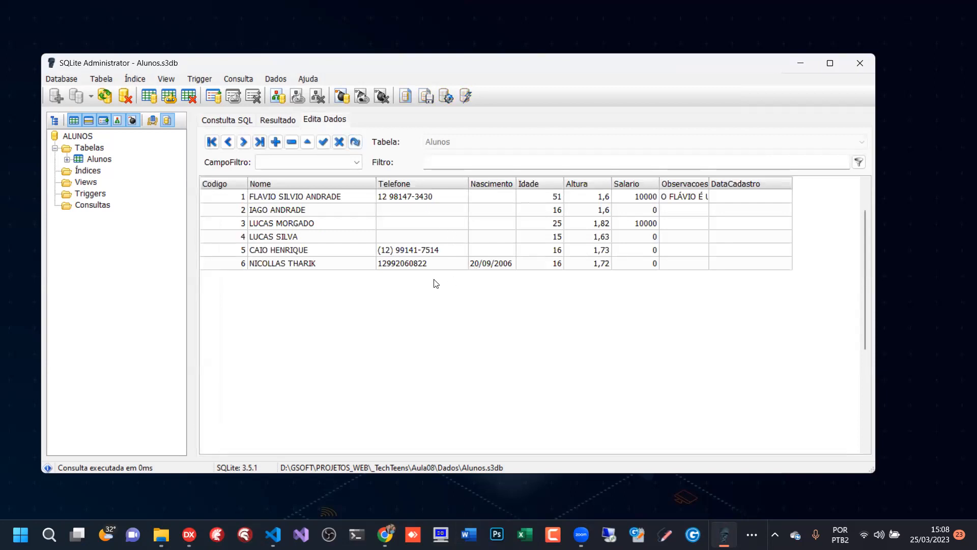
pyautogui.click(229, 121)
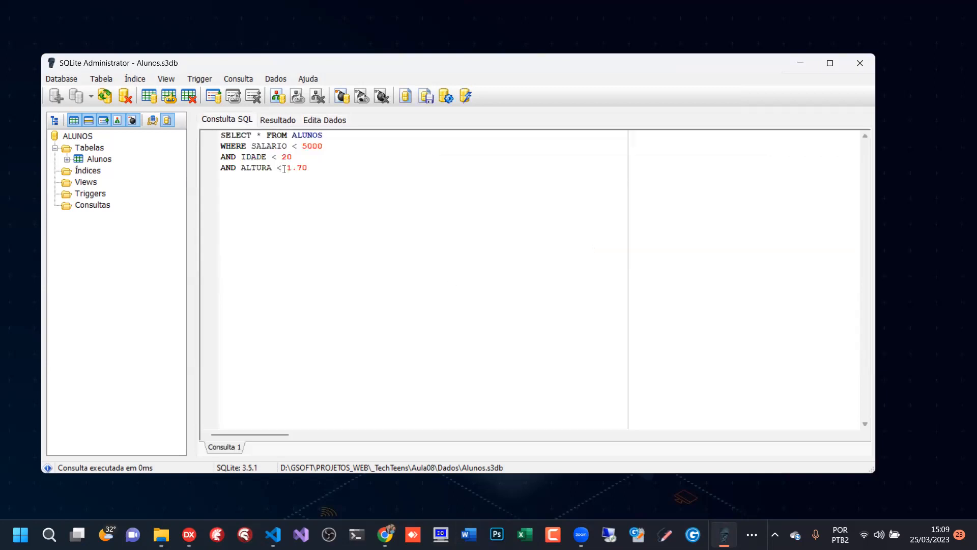
pyautogui.click(285, 122)
pyautogui.click(321, 121)
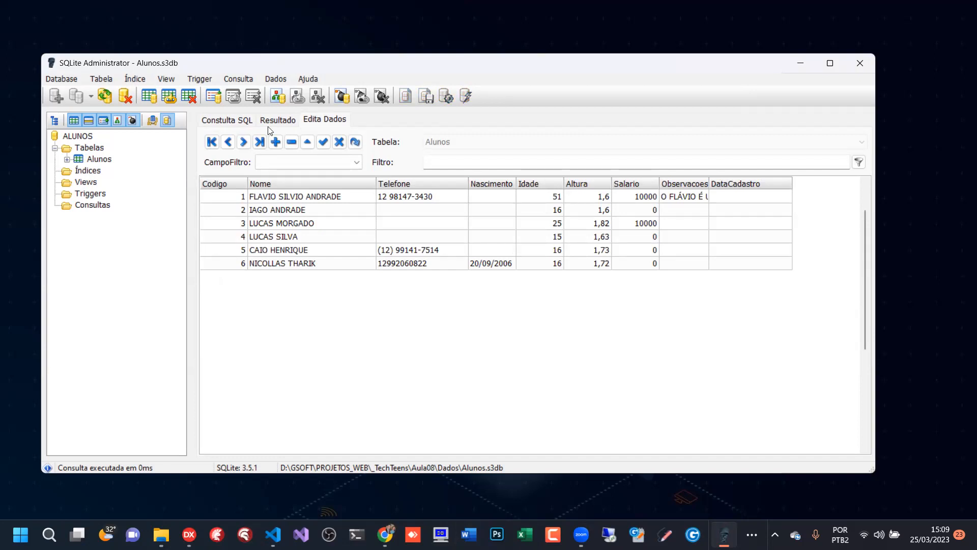
pyautogui.click(89, 150)
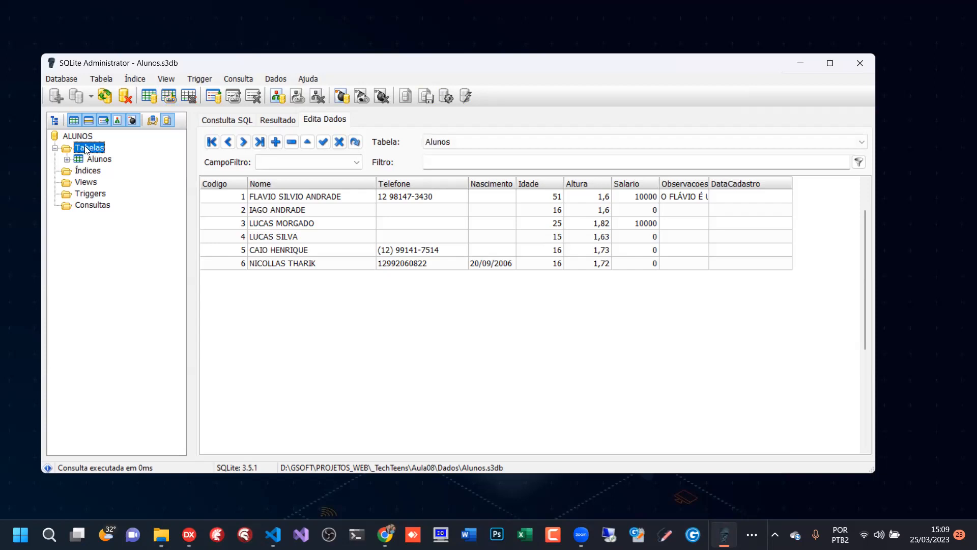
pyautogui.rightClick(89, 149)
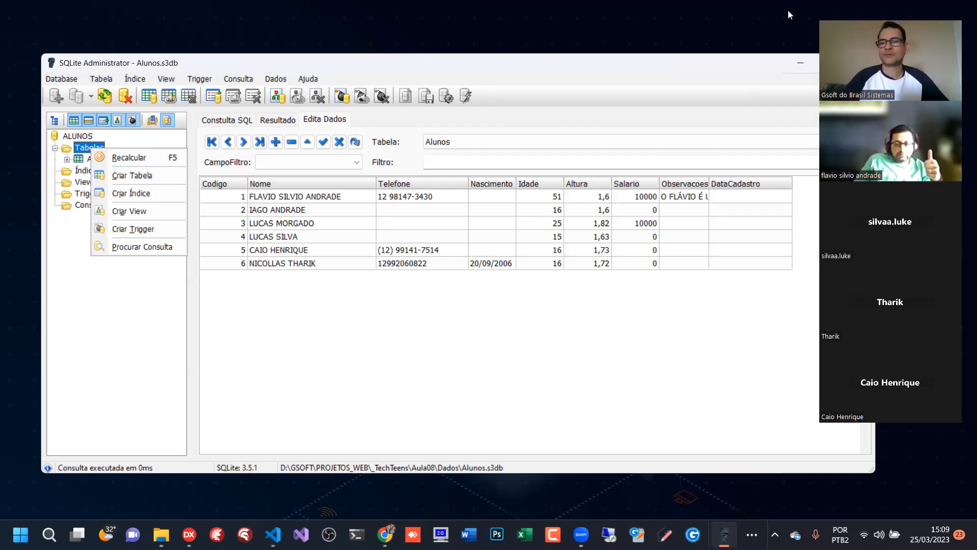
pyautogui.click(216, 165)
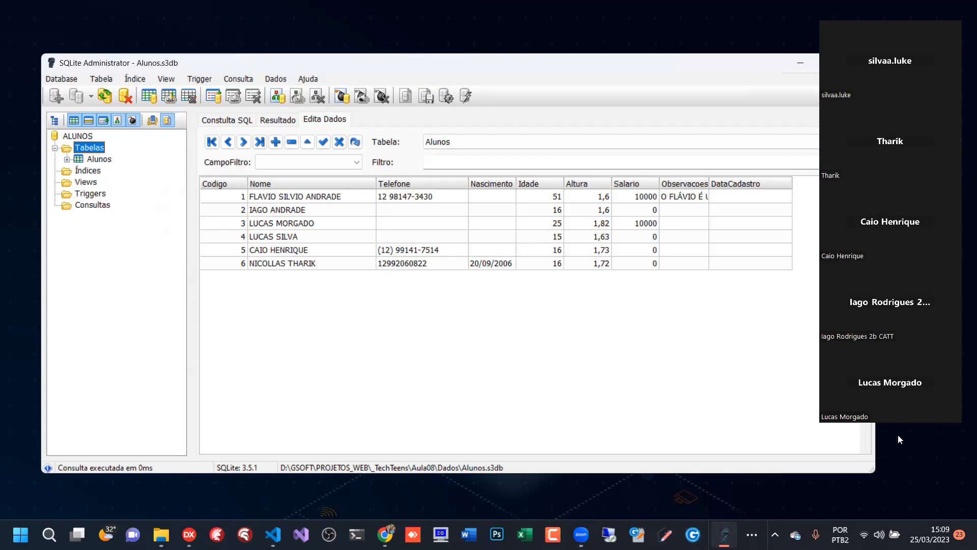
# - Start creating a new table in the ALUNOS database and name it Funcoes
pyautogui.click(93, 158)
pyautogui.click(89, 148)
pyautogui.rightClick(90, 148)
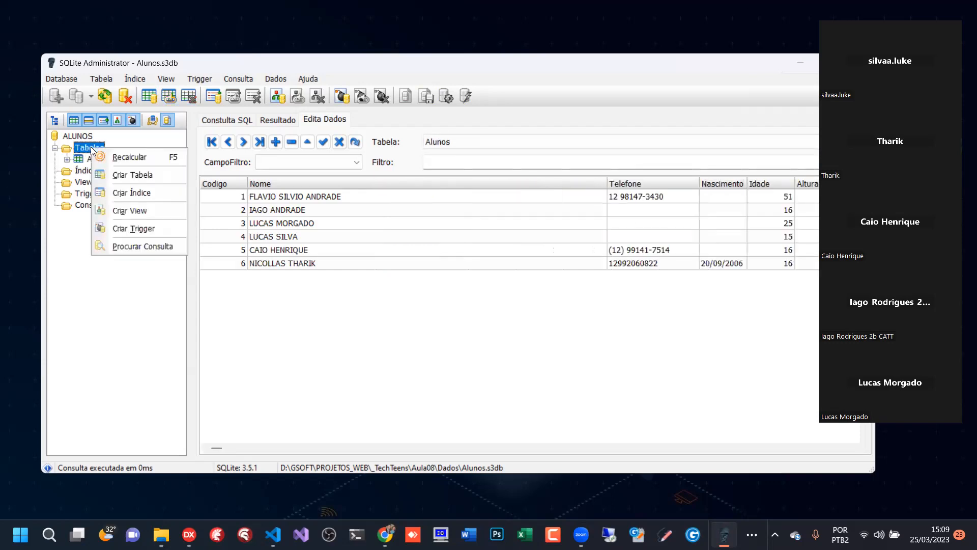
pyautogui.click(135, 176)
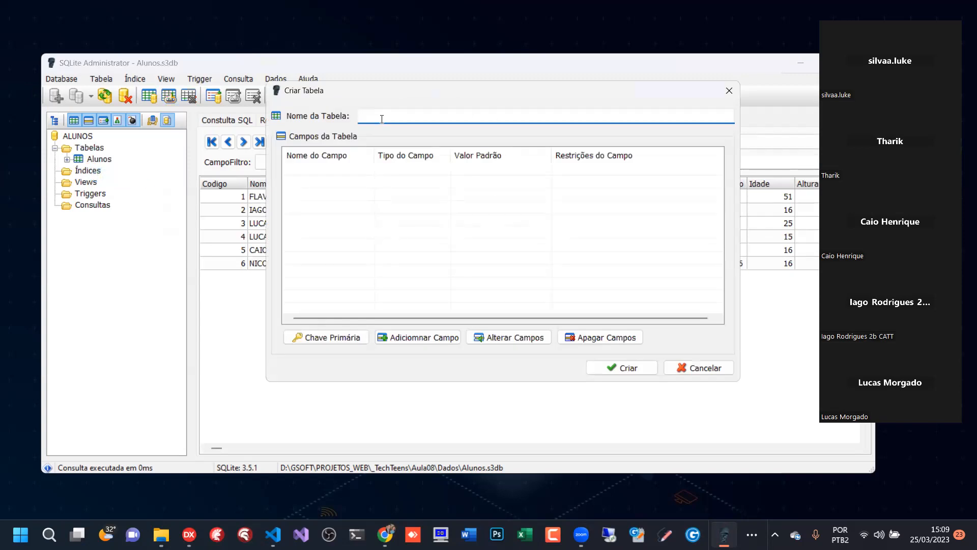
pyautogui.write('FUN')
pyautogui.press('capslock')
pyautogui.press('BackSpace')
pyautogui.press('BackSpace')
pyautogui.press('BackSpace')
pyautogui.write('Funcoes')
# - Add an INTEGER field named Codigo to Funcoes as an auto-incrementing primary key
pyautogui.click(421, 337)
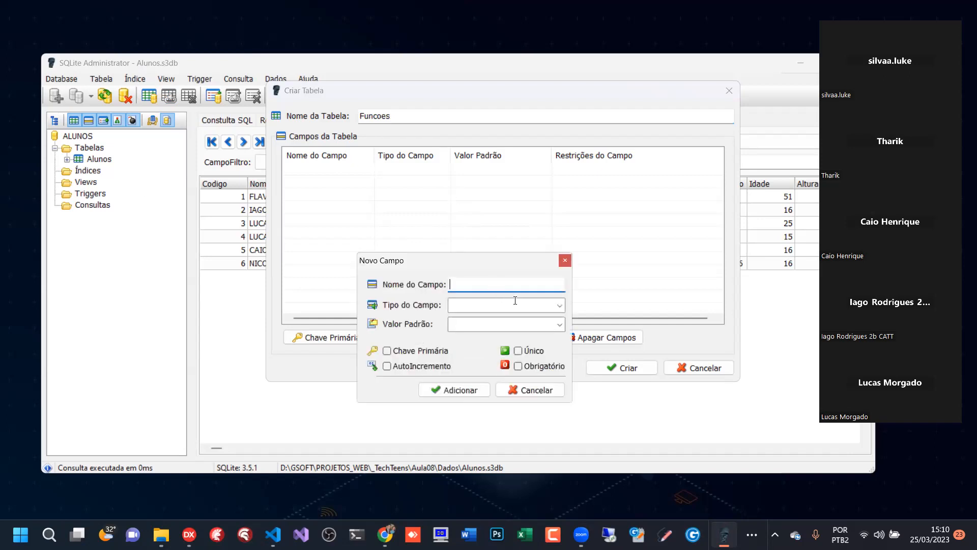
pyautogui.write('Codigo')
pyautogui.click(560, 305)
pyautogui.click(490, 319)
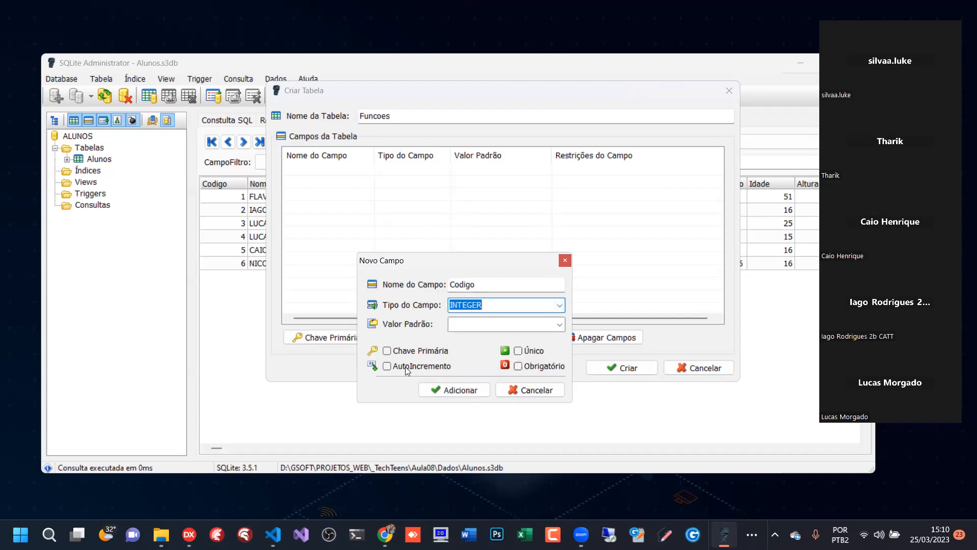
pyautogui.click(387, 350)
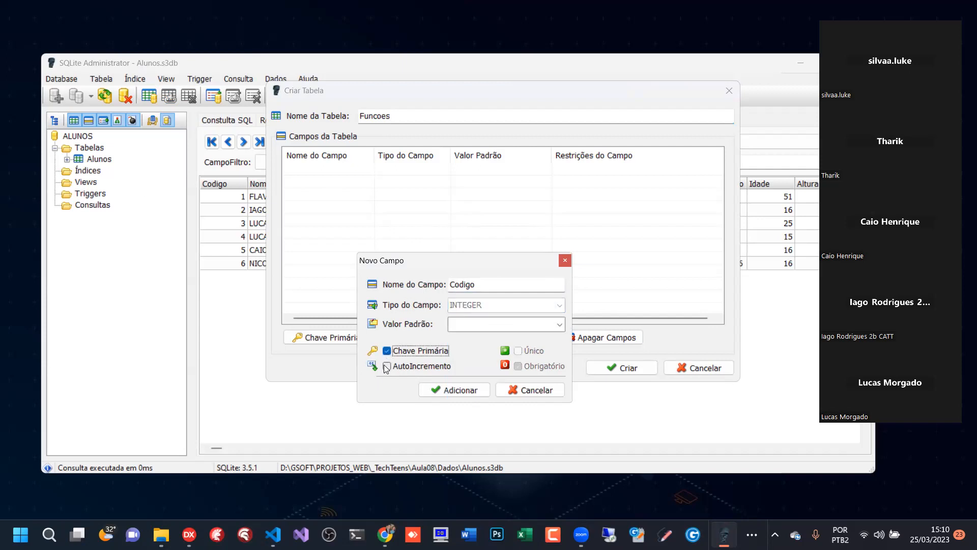
pyautogui.click(387, 366)
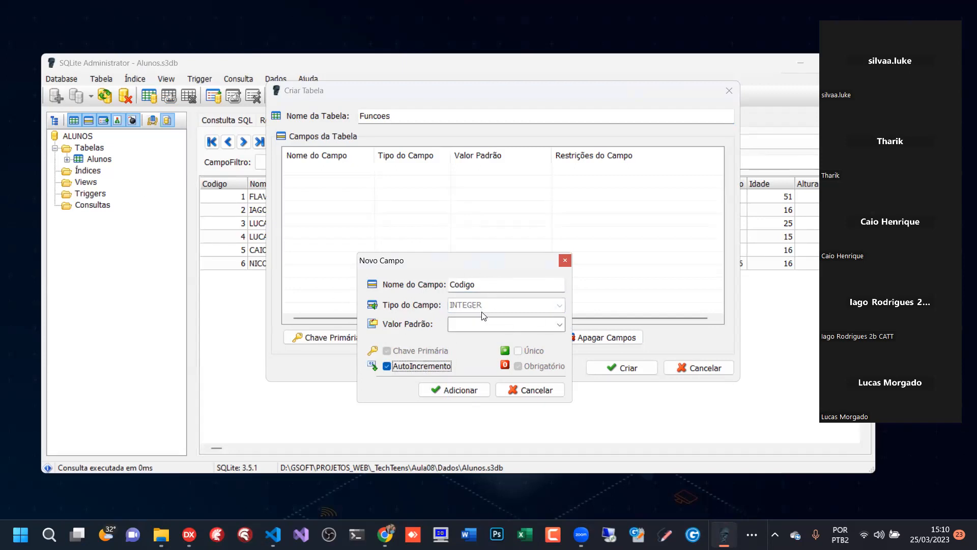
pyautogui.click(459, 390)
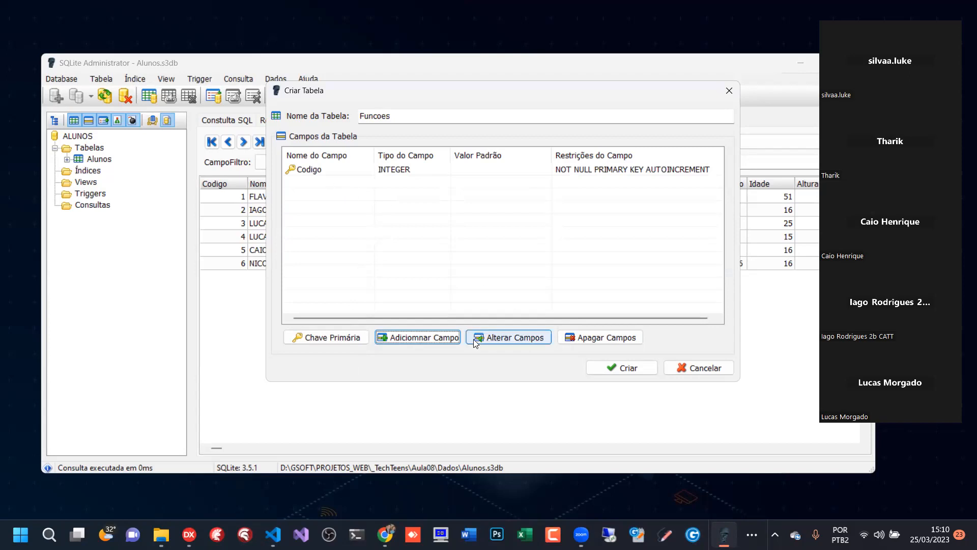
# - Add a required VARCHAR field named Funcao with size 20, and create the Funcoes table
pyautogui.click(424, 337)
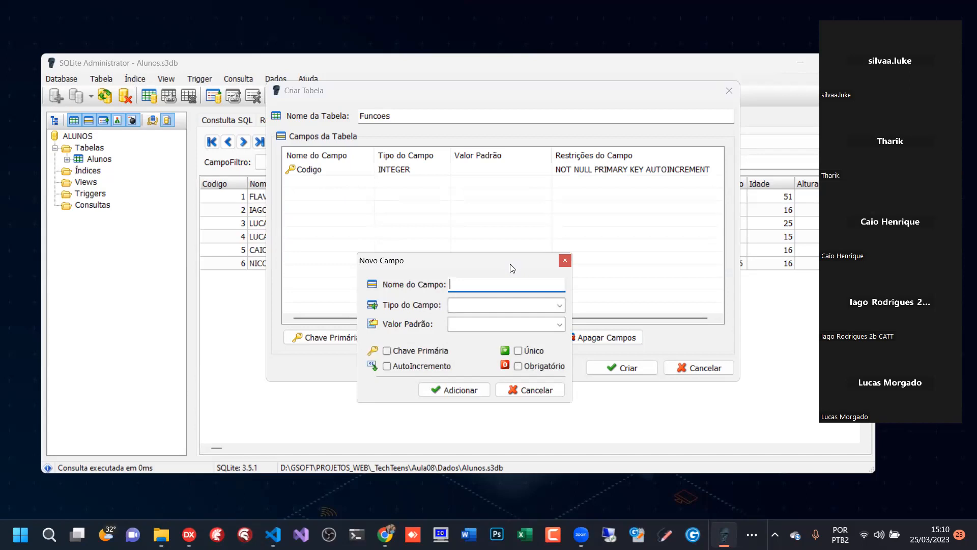
pyautogui.write('Descricao')
pyautogui.moveTo(503, 288); pyautogui.dragTo(355, 285)
pyautogui.write('Funcao')
pyautogui.click(559, 306)
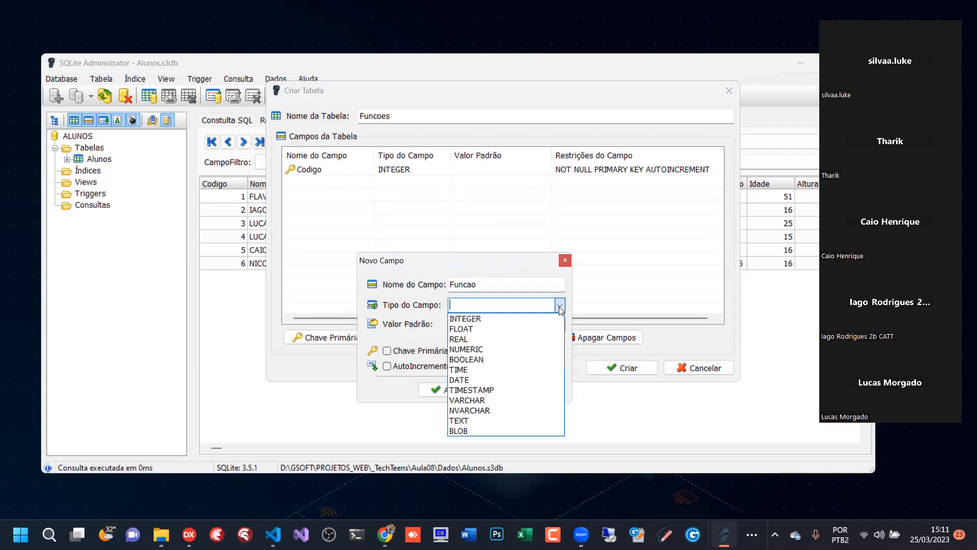
pyautogui.click(475, 401)
pyautogui.click(538, 366)
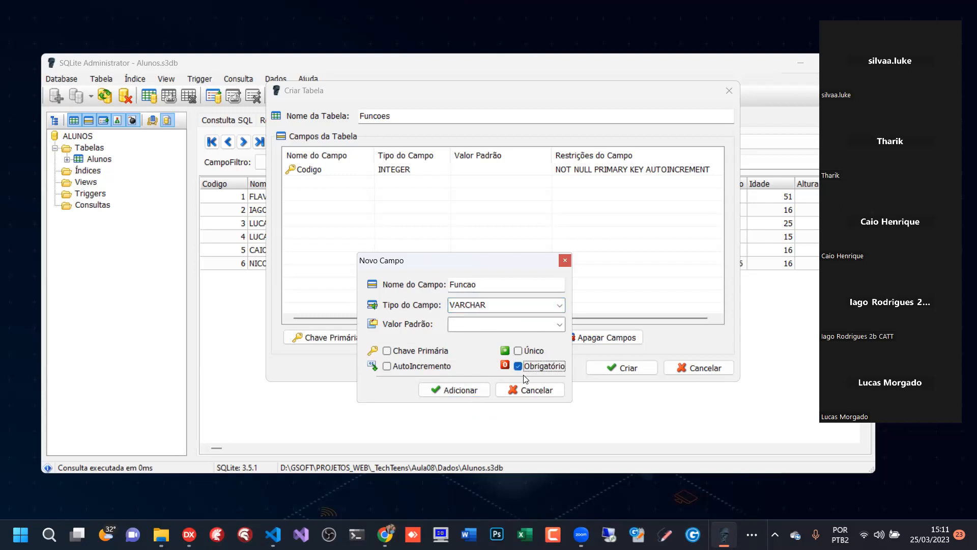
pyautogui.click(456, 391)
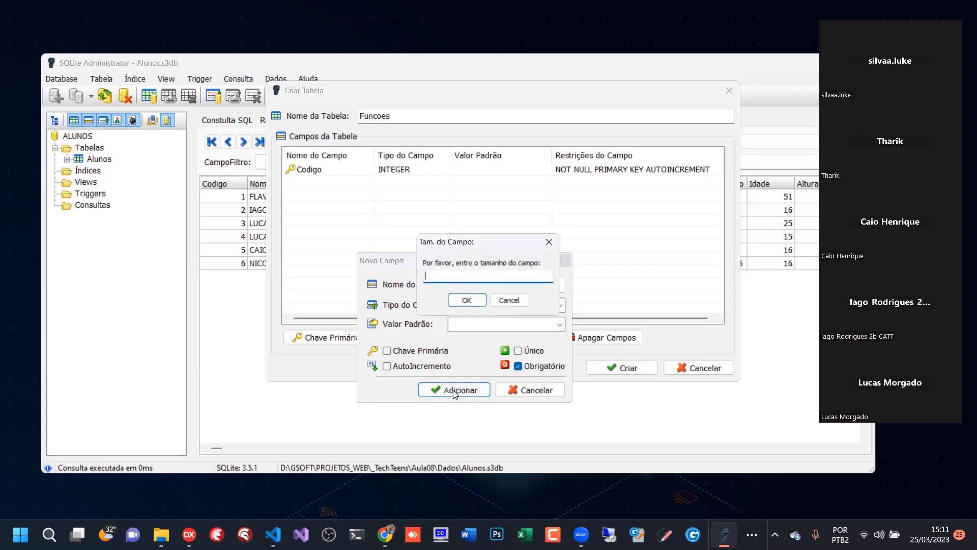
pyautogui.write('20')
pyautogui.click(464, 300)
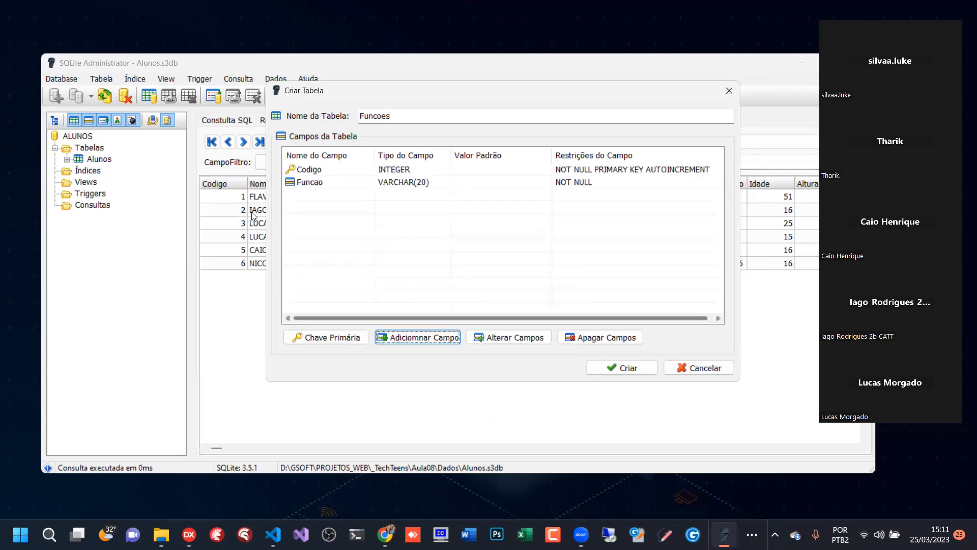
pyautogui.click(621, 368)
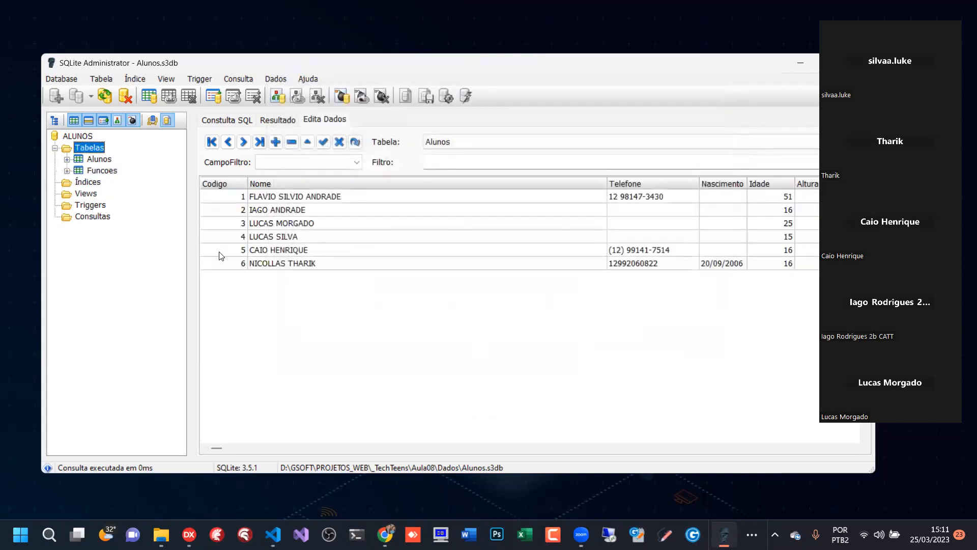
# - Compare the data grids of the Alunos table and the new Funcoes table
pyautogui.click(100, 160)
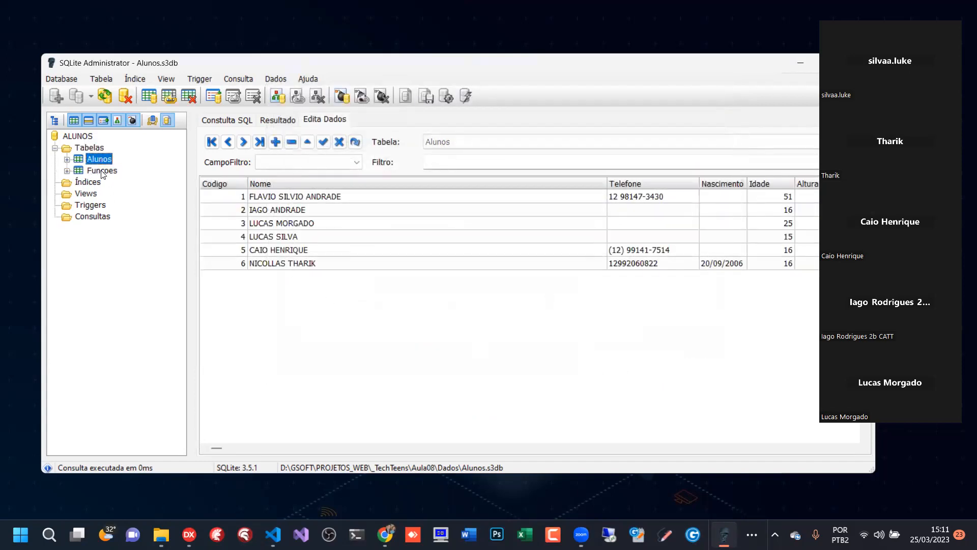
pyautogui.click(102, 171)
pyautogui.click(102, 161)
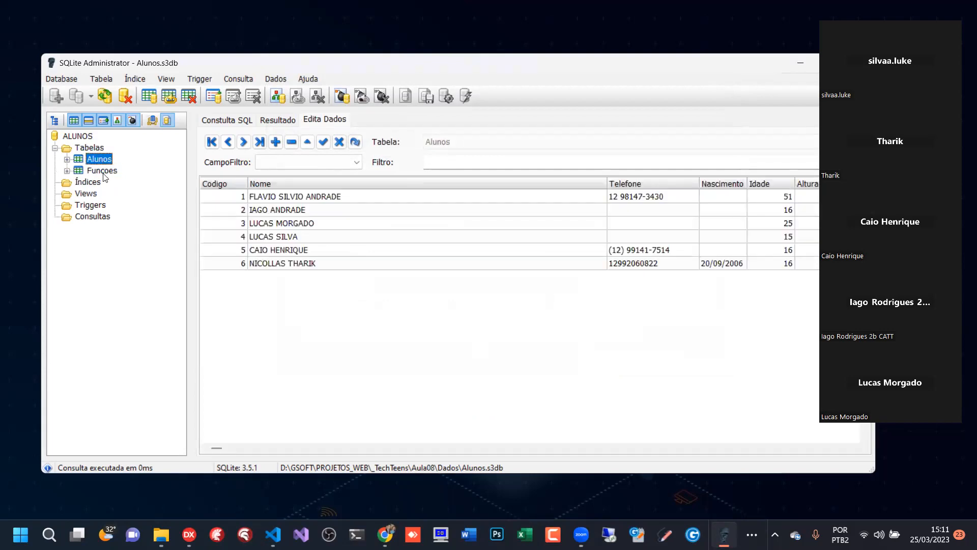
pyautogui.click(104, 172)
pyautogui.click(107, 161)
pyautogui.click(107, 172)
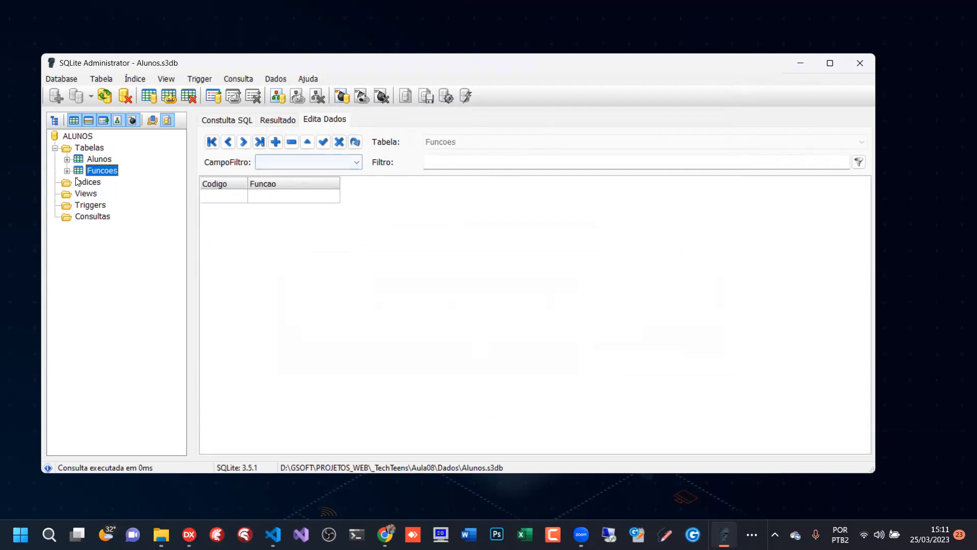
# - Show the CREATE TABLE statement of Funcoes and return to its data grid
pyautogui.rightClick(103, 170)
pyautogui.click(122, 194)
pyautogui.click(232, 120)
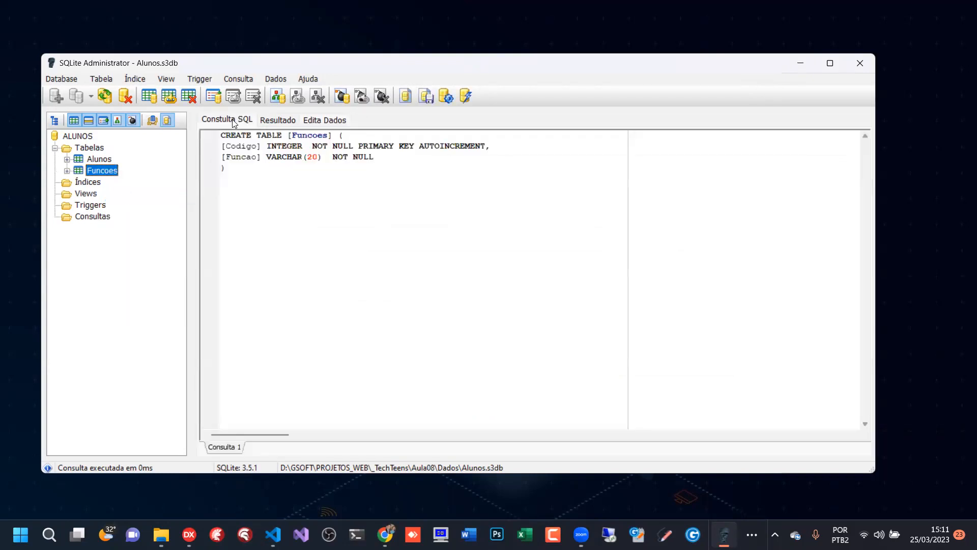
pyautogui.click(277, 120)
pyautogui.click(322, 122)
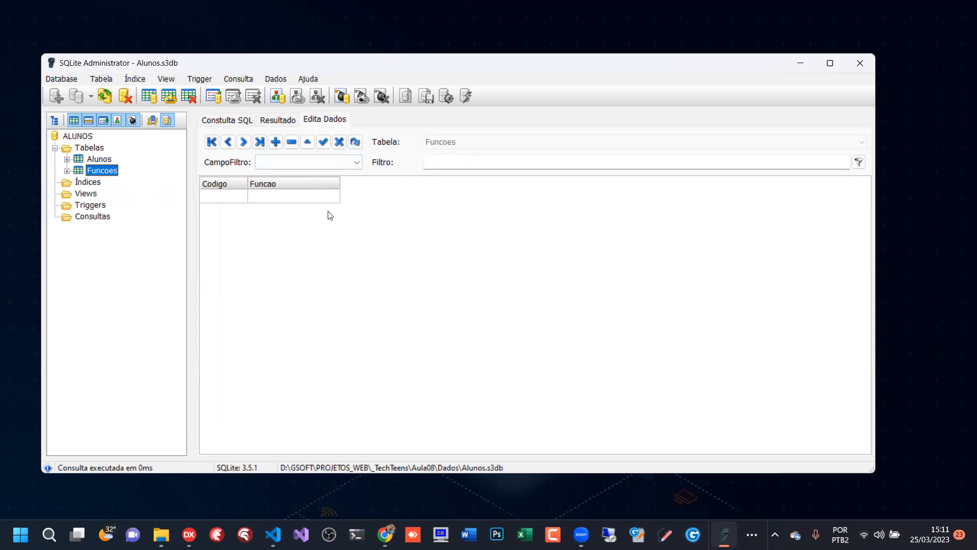
# - Alternate between the Alunos and Funcoes tables to examine their columns and records
pyautogui.click(100, 161)
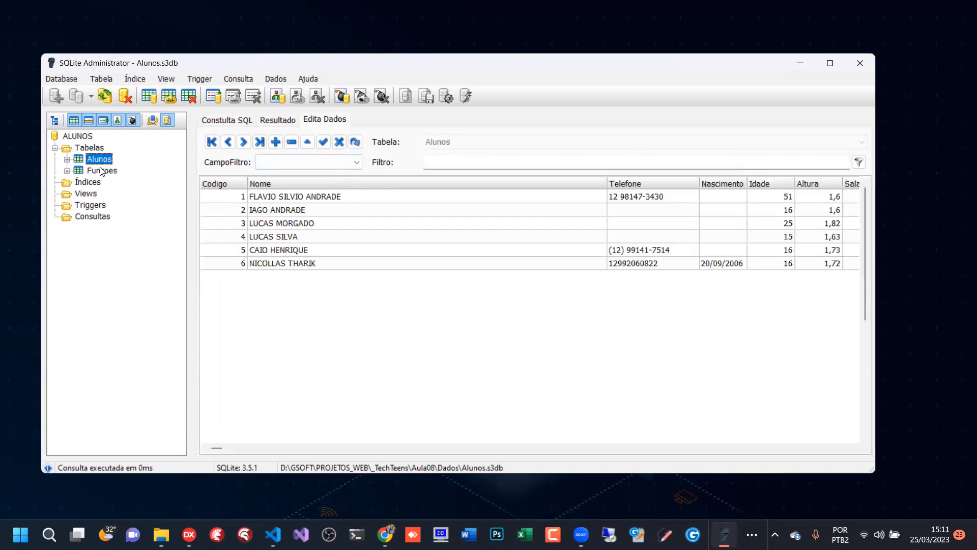
pyautogui.click(103, 172)
pyautogui.click(102, 172)
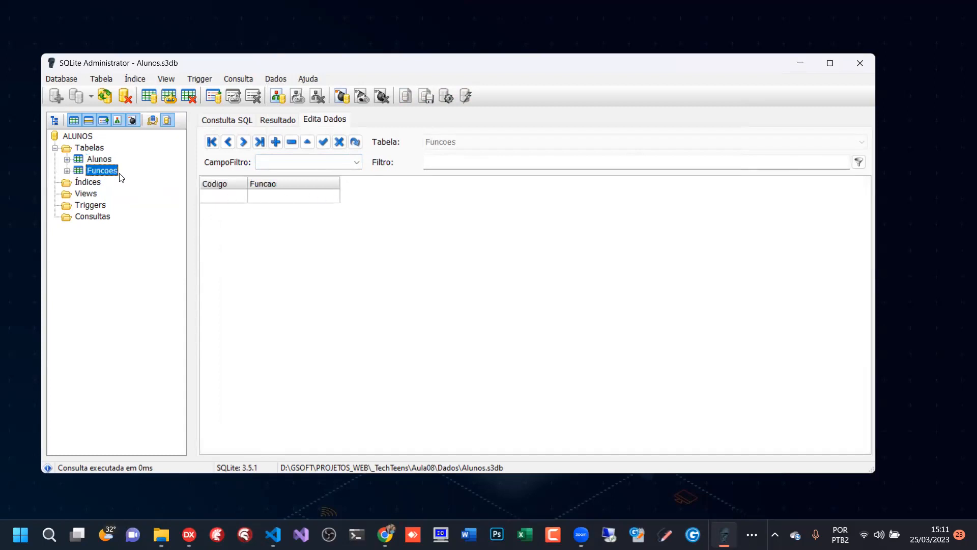
pyautogui.click(112, 161)
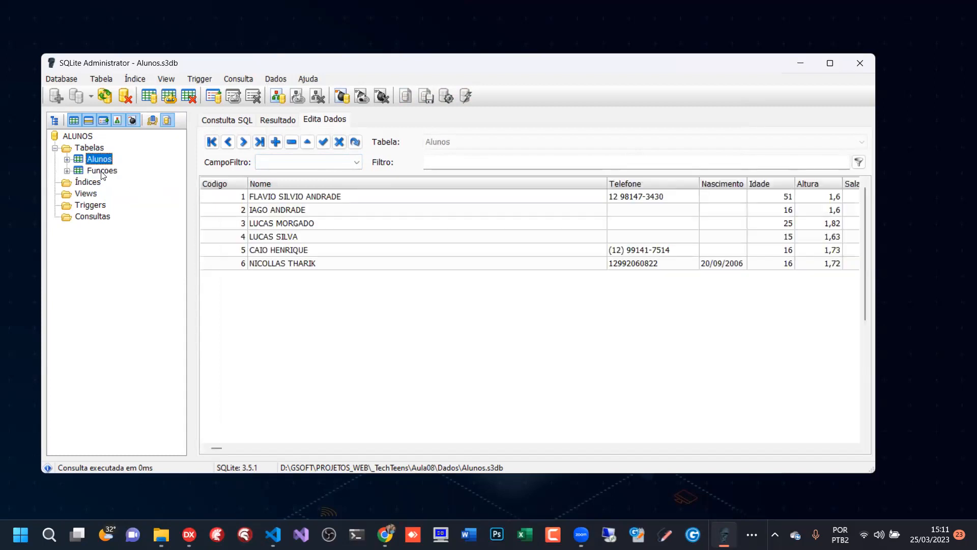
# - Enter the first two Funcoes records with the Funcao values Back end and Front end
pyautogui.click(102, 171)
pyautogui.click(280, 199)
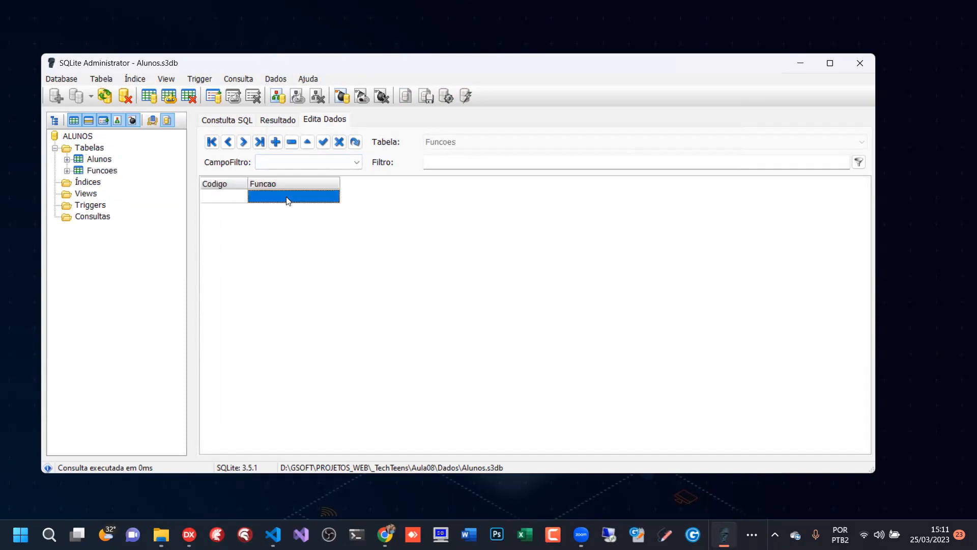
pyautogui.click(287, 201)
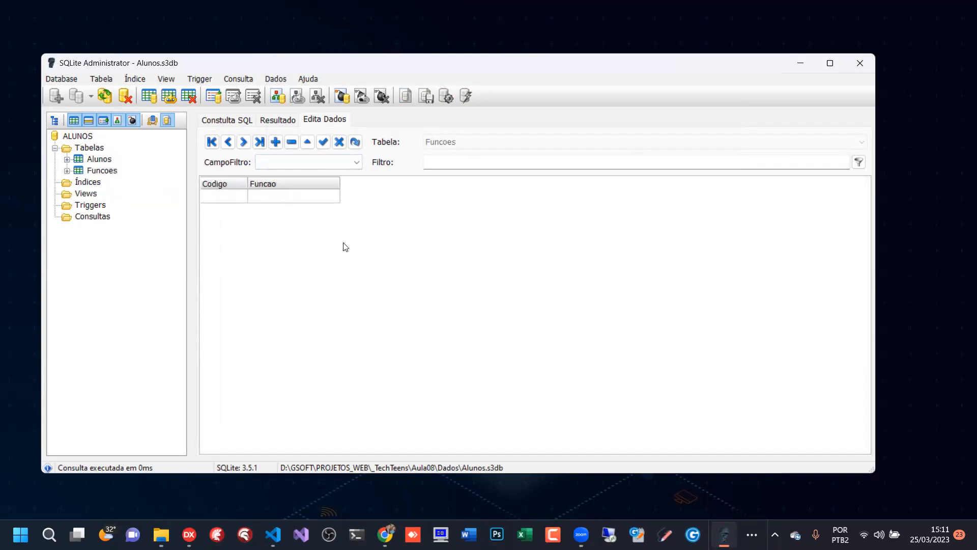
pyautogui.write('Back end')
pyautogui.press('Down')
pyautogui.write('Front end')
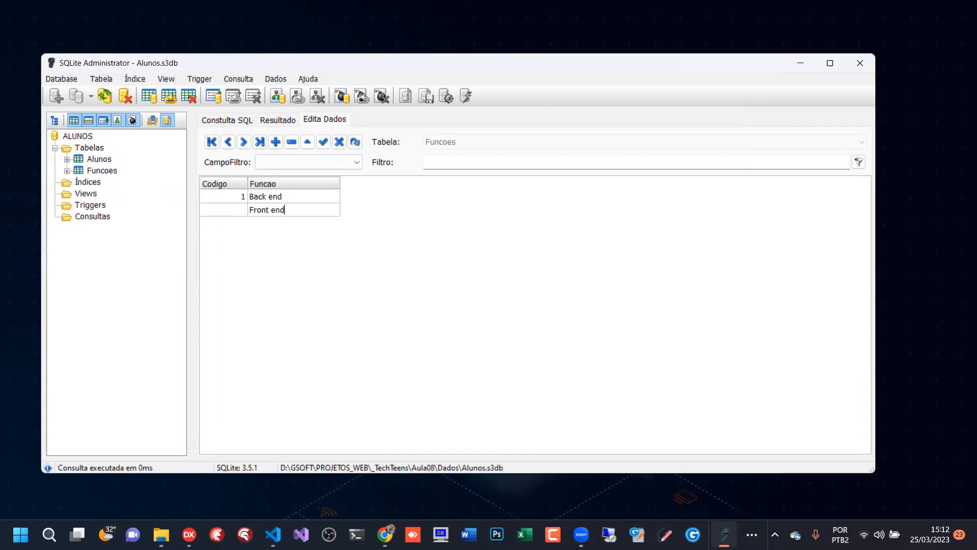
pyautogui.press('Down')
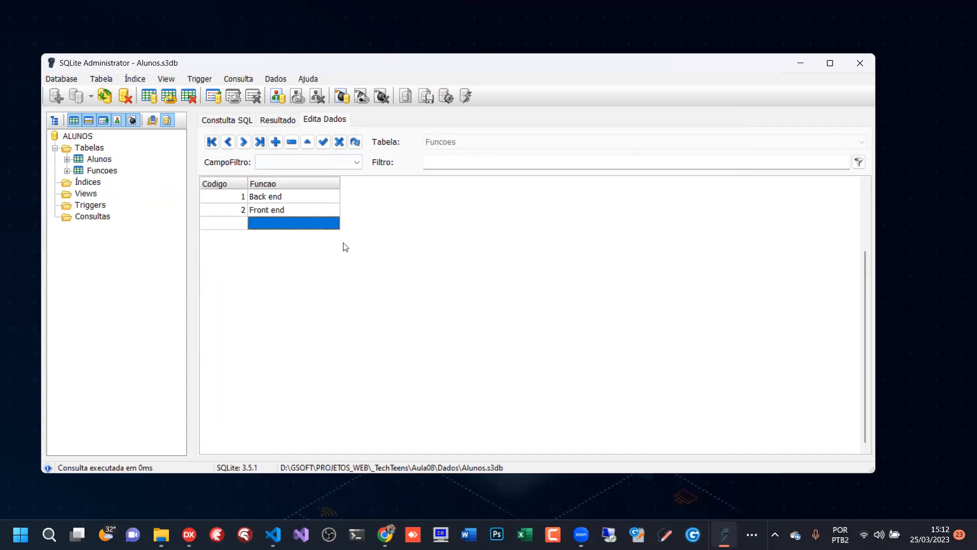
# - Add two more Funcoes records with the Funcao values UI/UX and QA Tester
pyautogui.press('capslock')
pyautogui.write('UI')
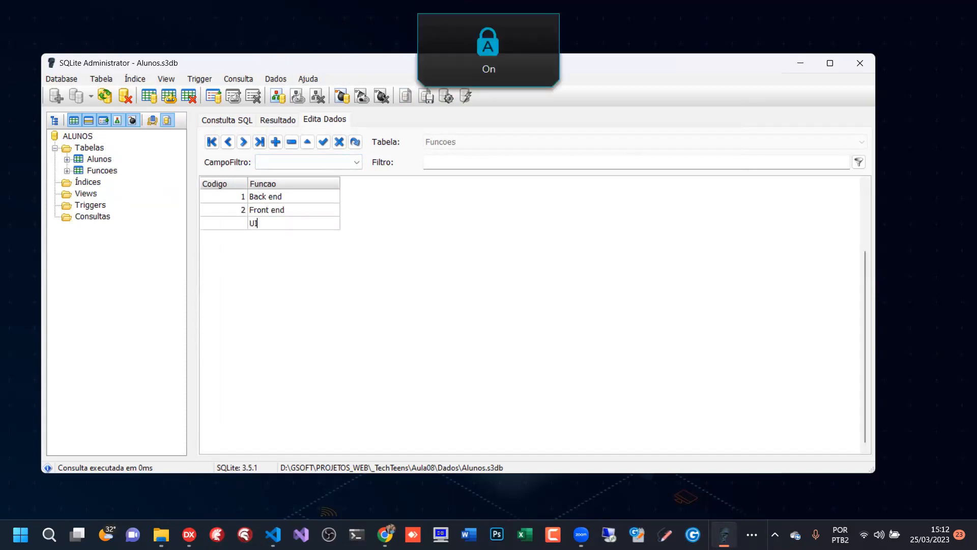
pyautogui.write('/UX')
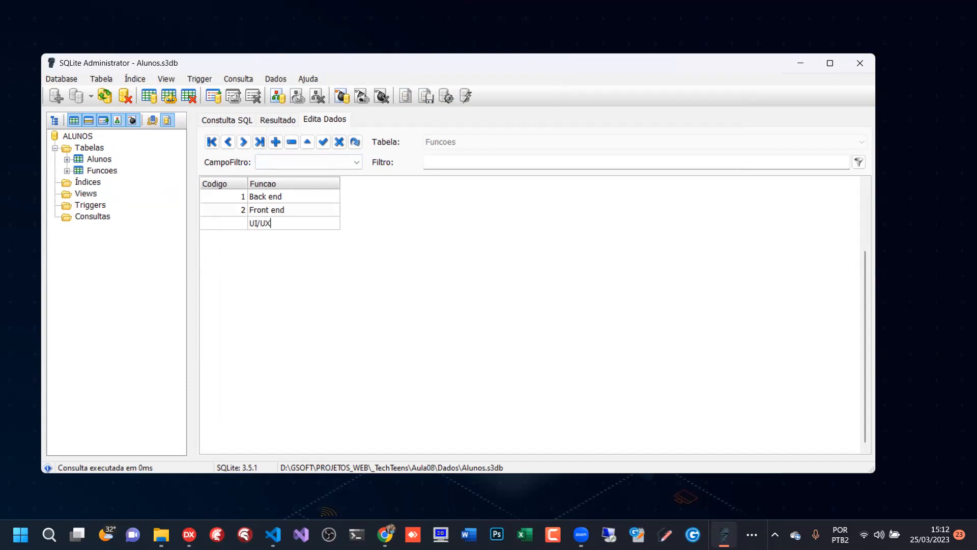
pyautogui.press('Down')
pyautogui.press('capslock')
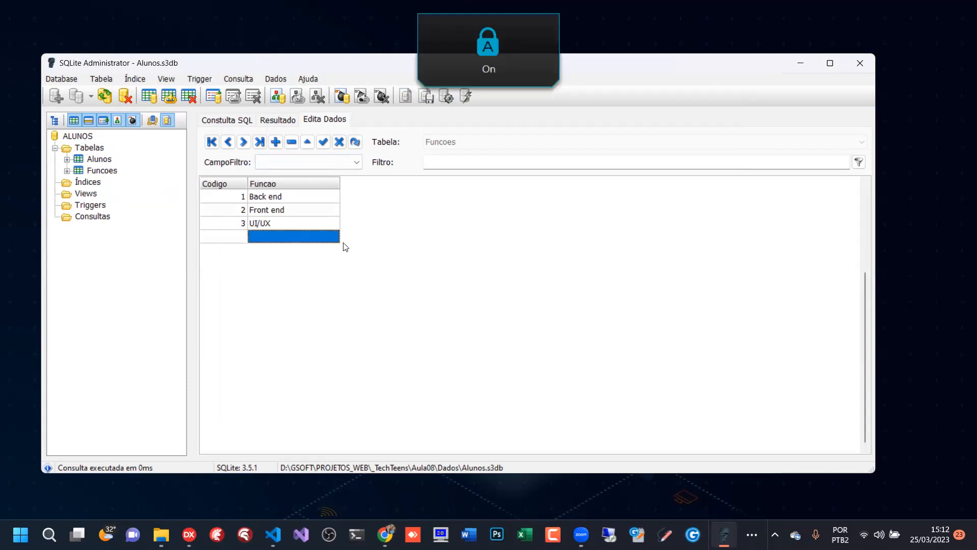
pyautogui.write('QA')
pyautogui.press('capslock')
pyautogui.write('T')
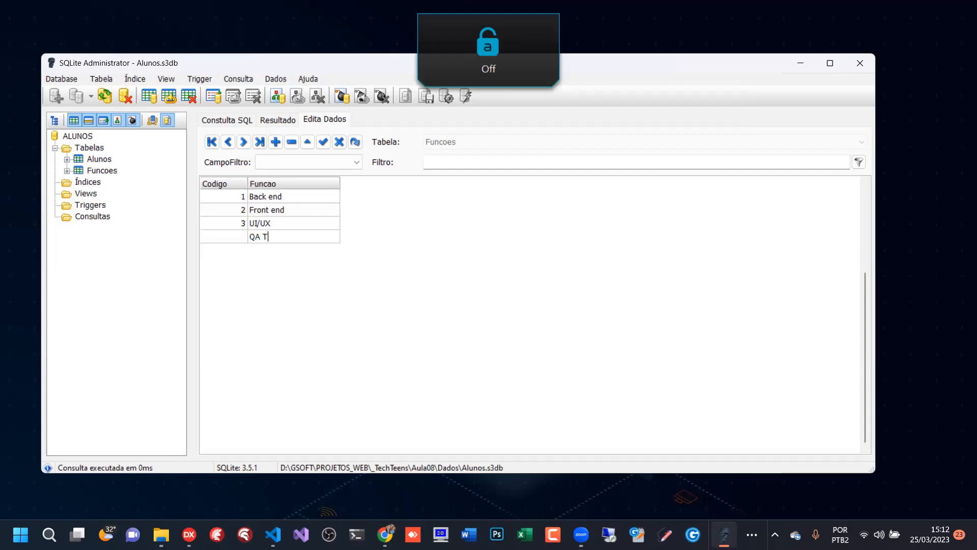
pyautogui.write('ester')
pyautogui.press('Down')
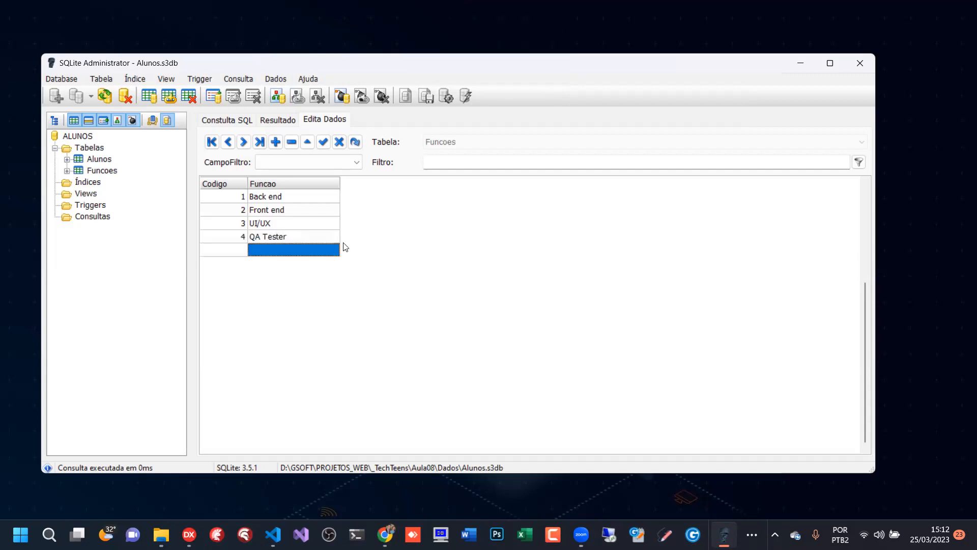
# - Add a Funcoes record with the Funcao value Analista and discard the empty row below it
pyautogui.write('Analista')
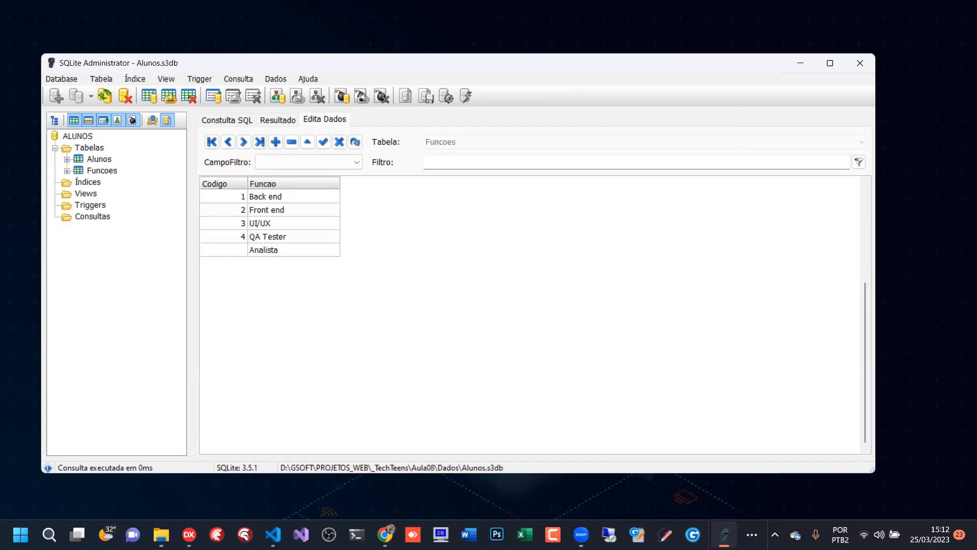
pyautogui.press('Down')
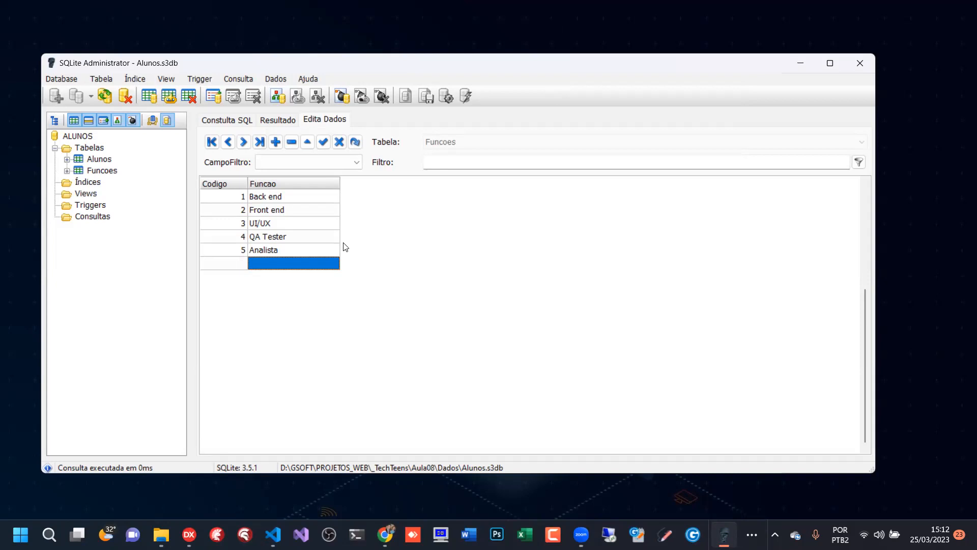
pyautogui.press('Up')
pyautogui.press('Up')
pyautogui.press('Up')
pyautogui.press('Up')
pyautogui.press('Up')
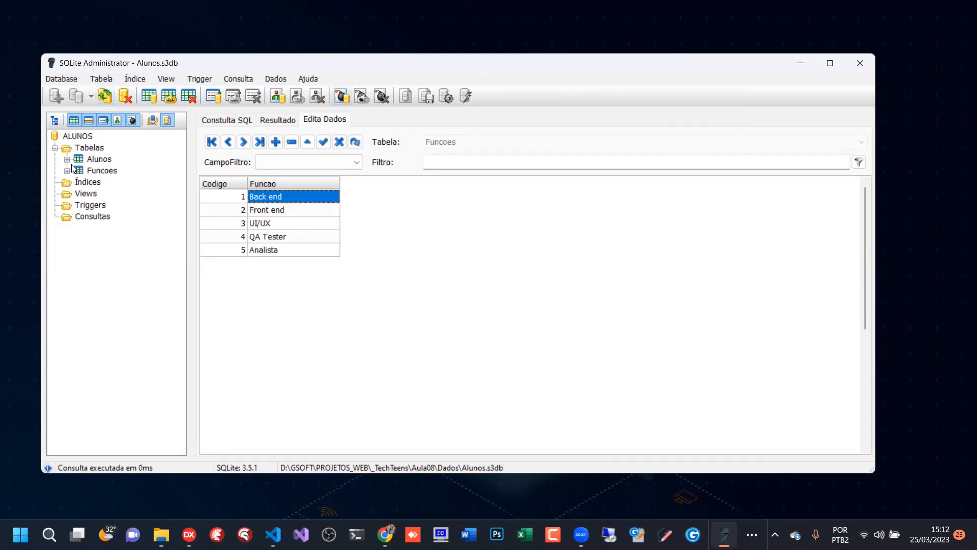
# - Show the SQL definition of the Alunos table in the query editor
pyautogui.click(84, 170)
pyautogui.click(221, 120)
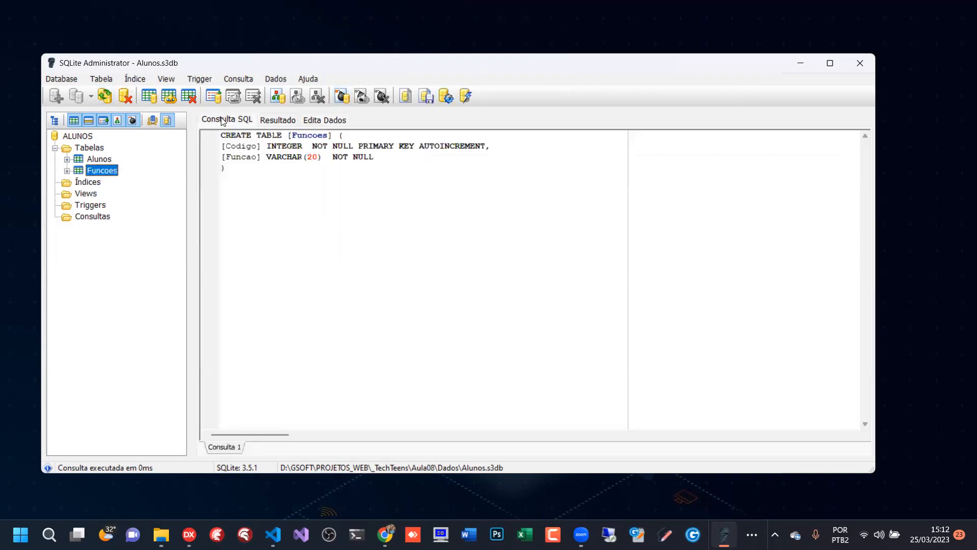
pyautogui.click(97, 160)
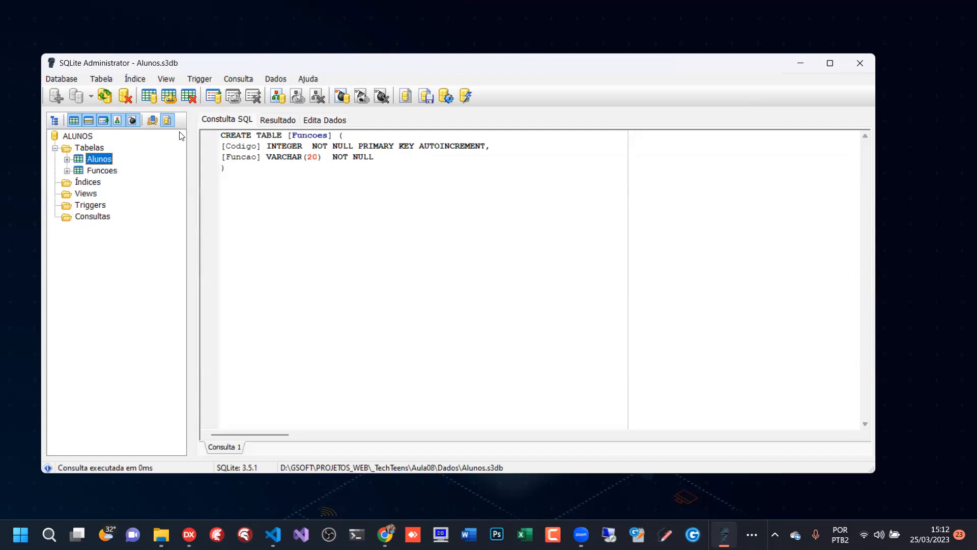
pyautogui.rightClick(94, 161)
pyautogui.click(125, 184)
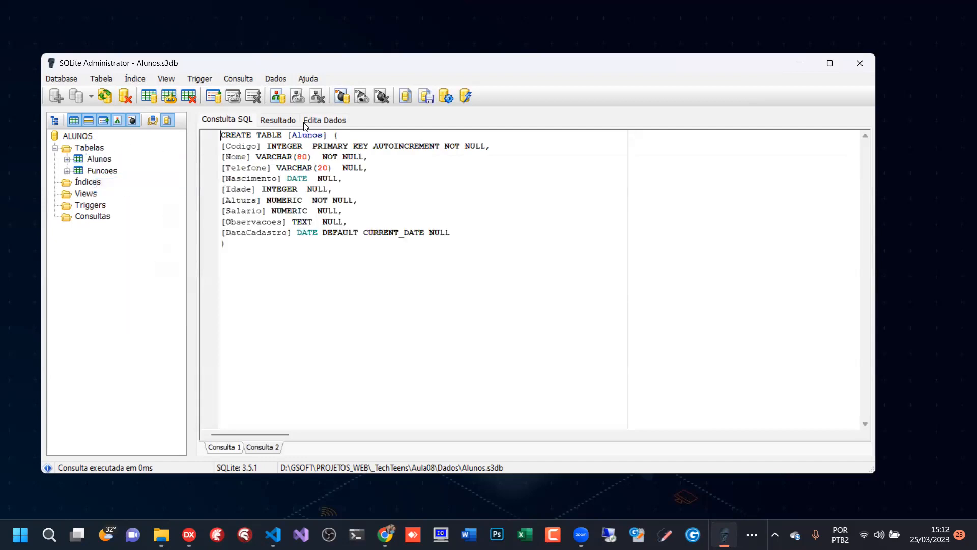
# - View the Alunos records with the Nome column narrowed so that all columns fit
pyautogui.click(306, 119)
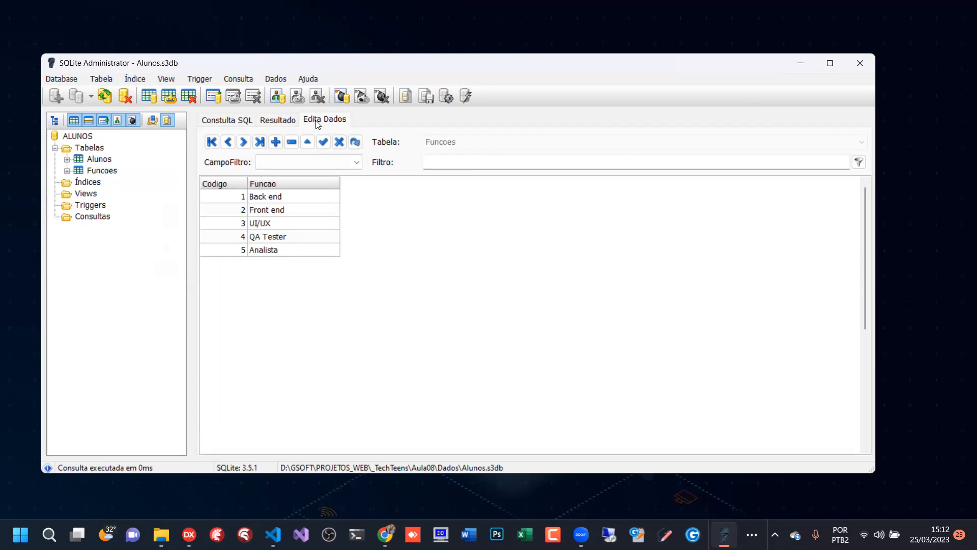
pyautogui.click(98, 159)
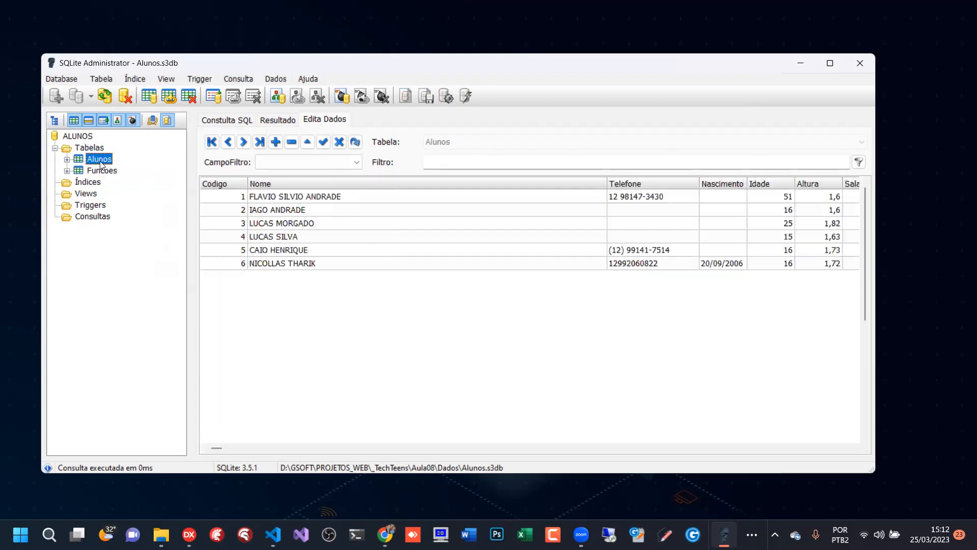
pyautogui.moveTo(605, 186); pyautogui.dragTo(361, 181)
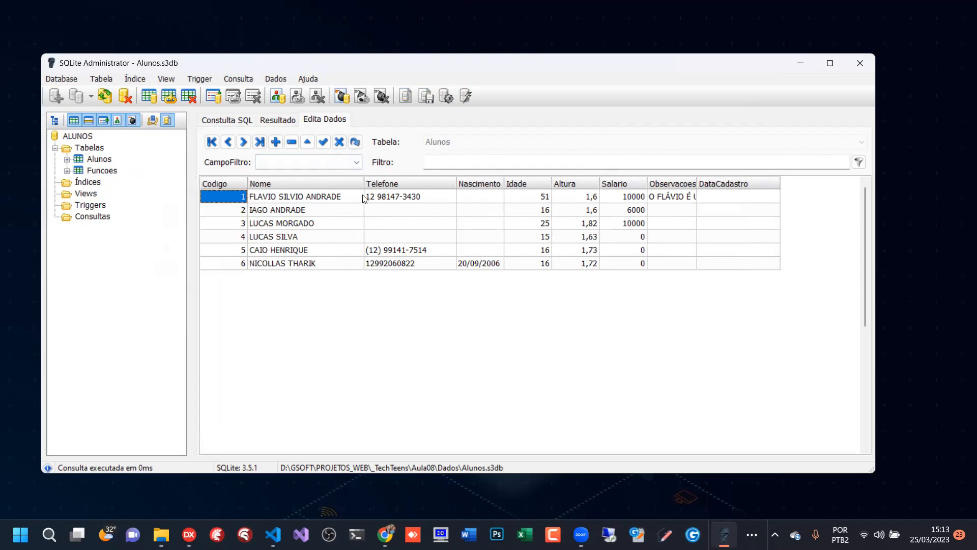
# - Add a Funcoes record with the Funcao value Full Stack and save it
pyautogui.click(95, 174)
pyautogui.click(274, 254)
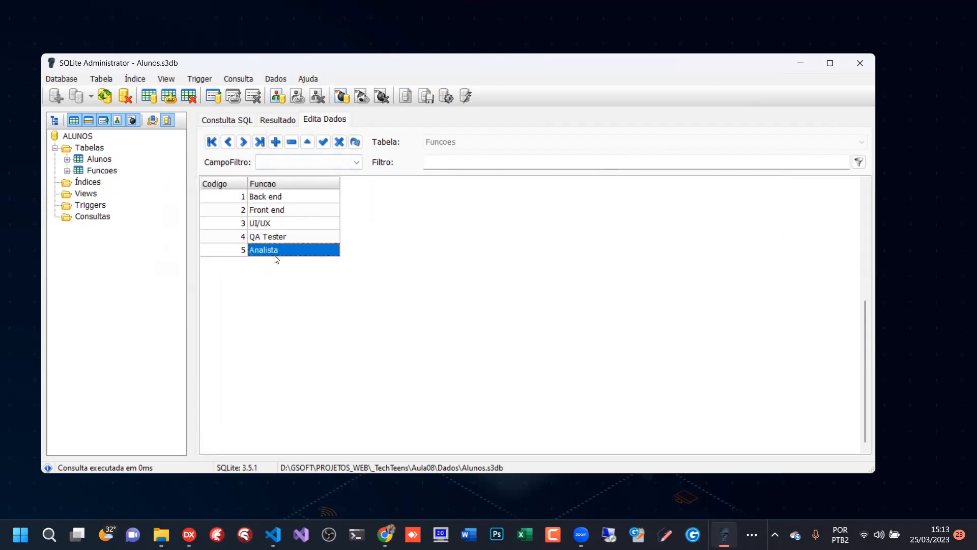
pyautogui.press('Down')
pyautogui.write('Full Stack')
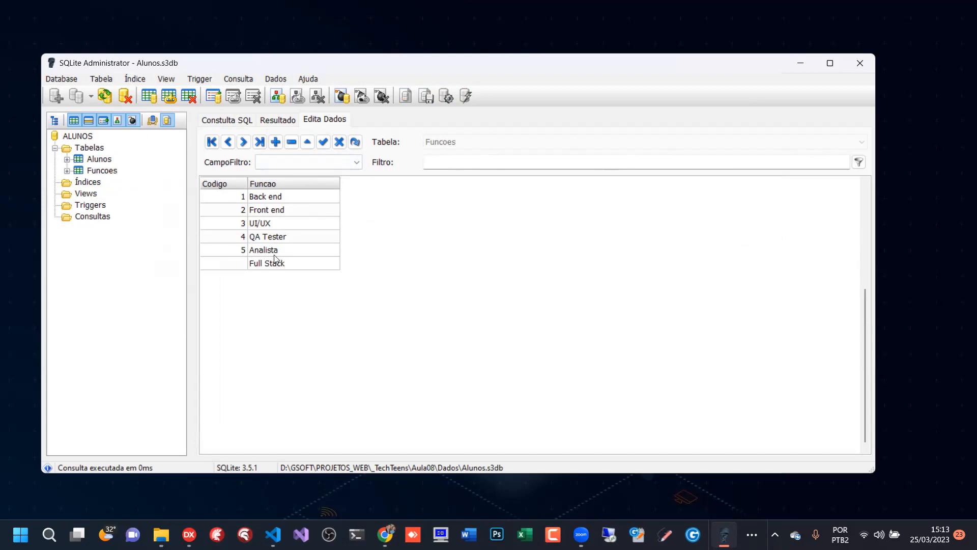
pyautogui.click(274, 255)
pyautogui.click(282, 253)
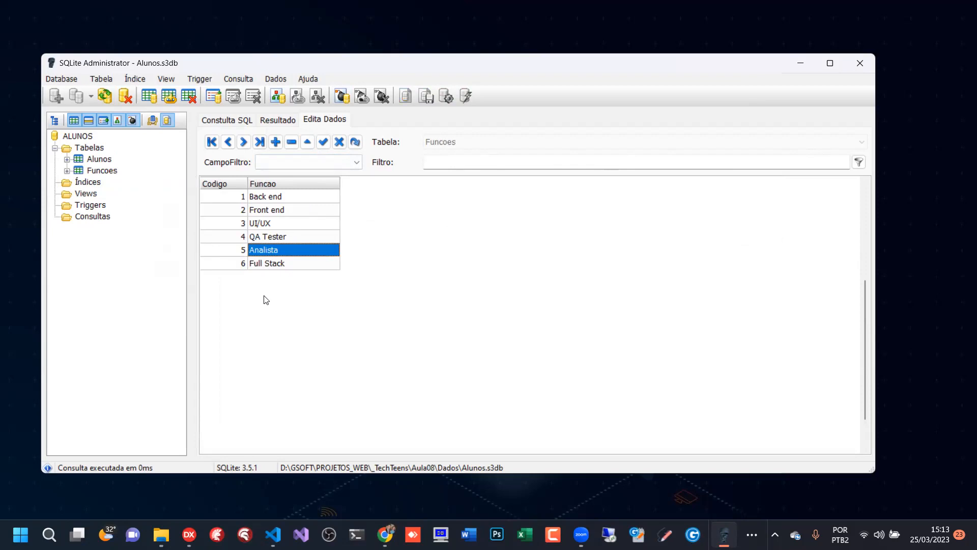
pyautogui.click(286, 209)
pyautogui.click(277, 263)
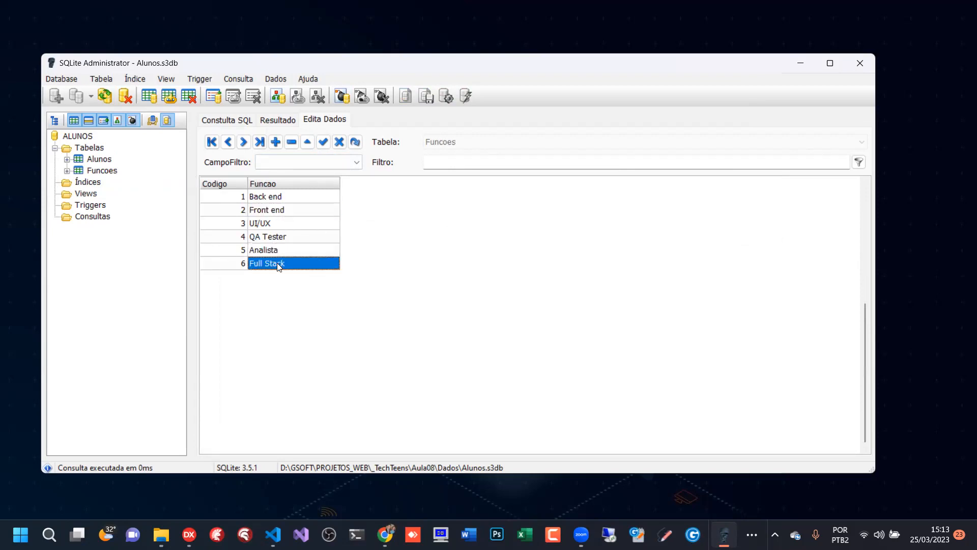
# - Look over the Alunos records again, and clear the CREATE TABLE text from the query editor
pyautogui.click(107, 163)
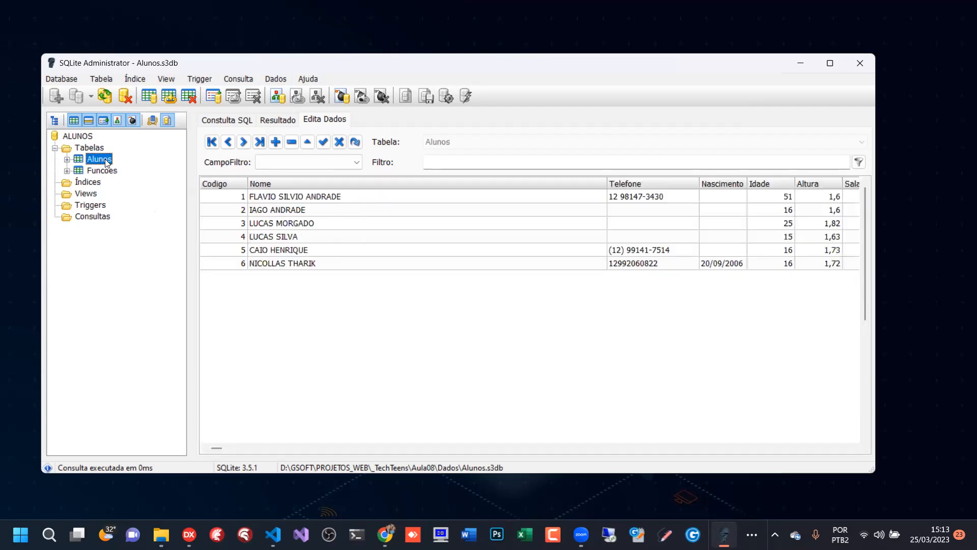
pyautogui.moveTo(607, 184); pyautogui.dragTo(407, 191)
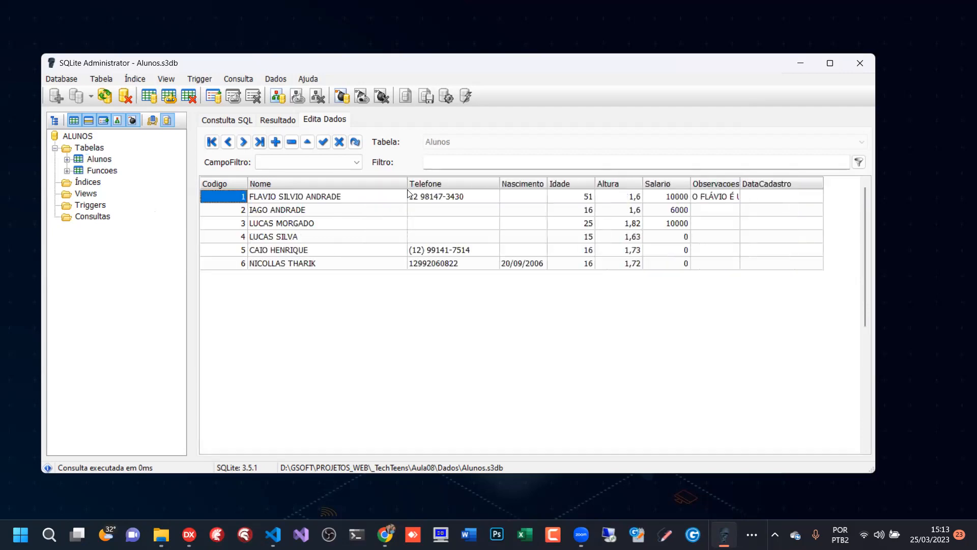
pyautogui.click(227, 119)
pyautogui.hotkey('ctrl', 'a')
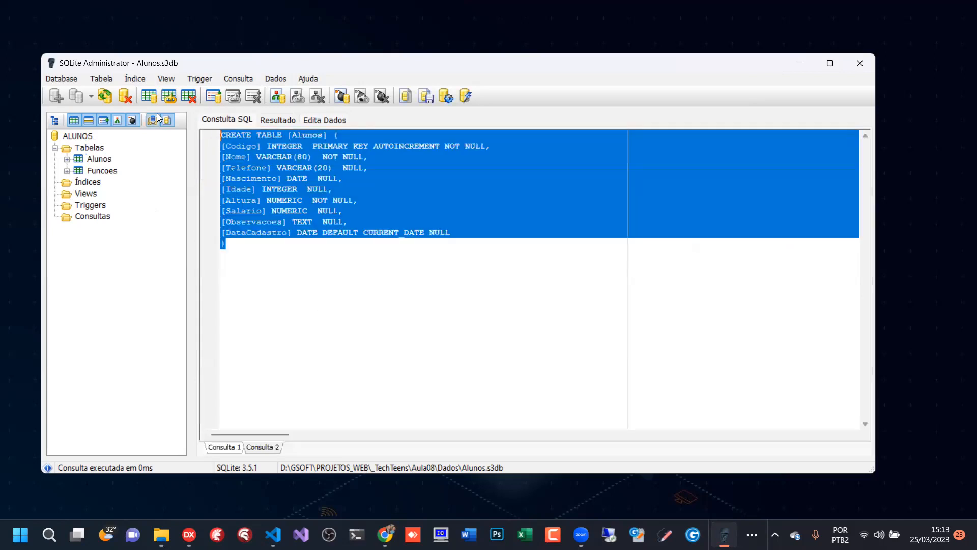
pyautogui.press('Delete')
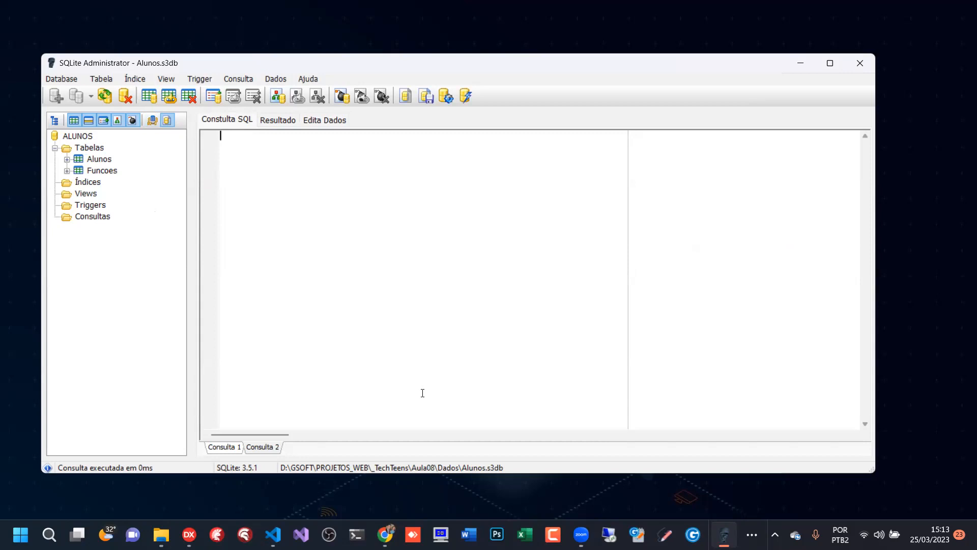
# - Delete the DataCadastro field from the Alunos table and apply the alteration
pyautogui.click(318, 119)
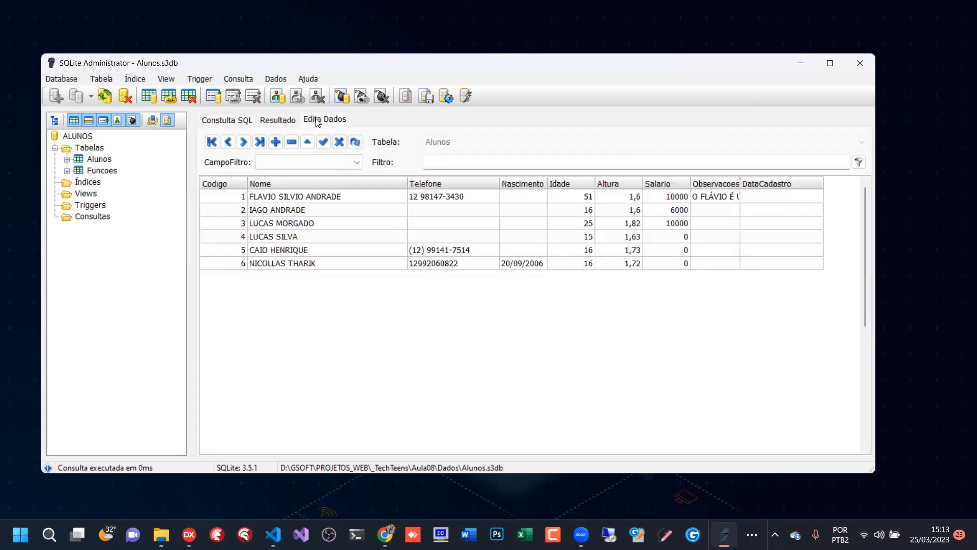
pyautogui.moveTo(406, 183); pyautogui.dragTo(363, 182)
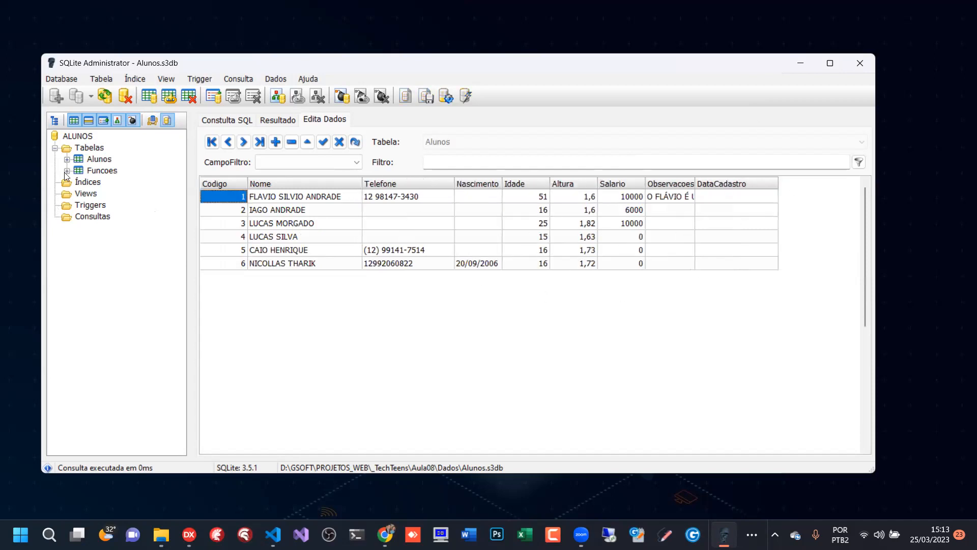
pyautogui.rightClick(103, 161)
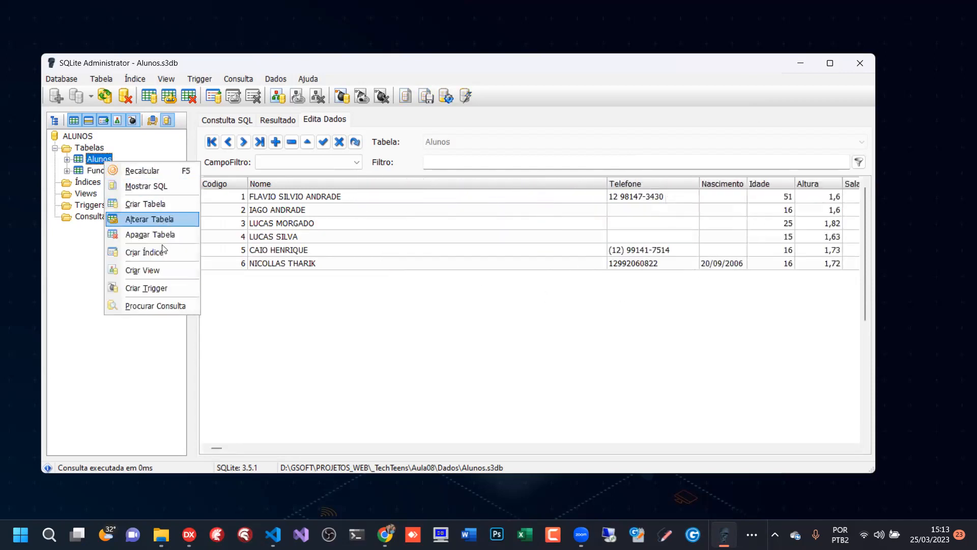
pyautogui.click(153, 218)
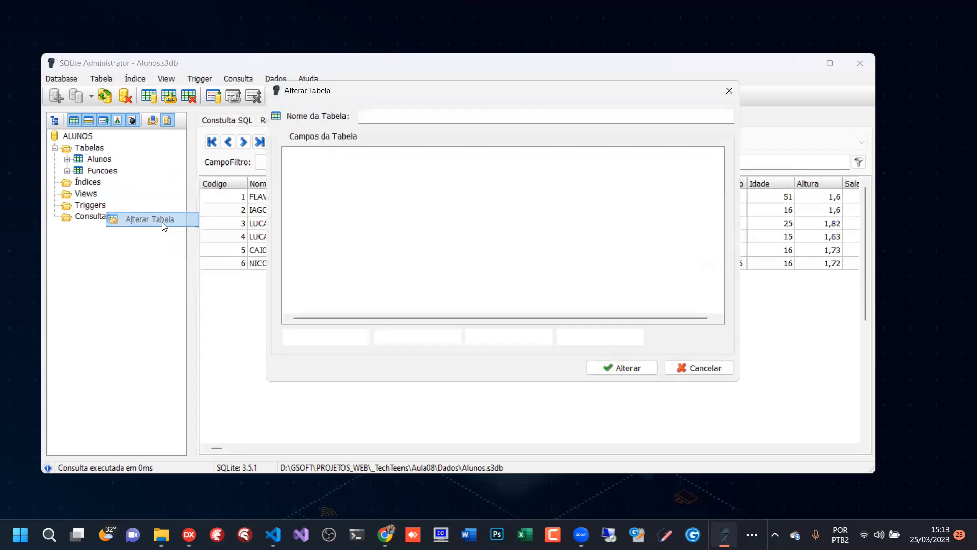
pyautogui.click(350, 274)
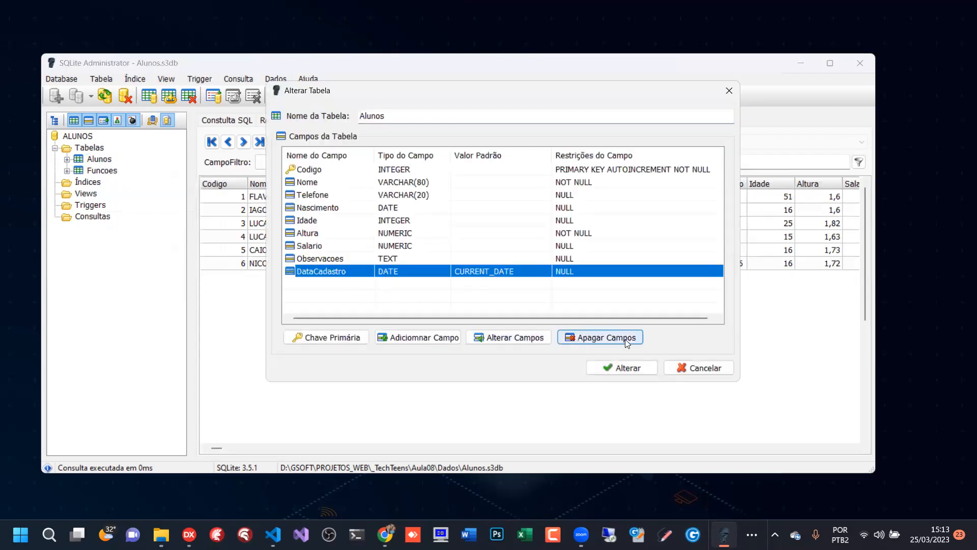
pyautogui.click(585, 338)
pyautogui.click(467, 309)
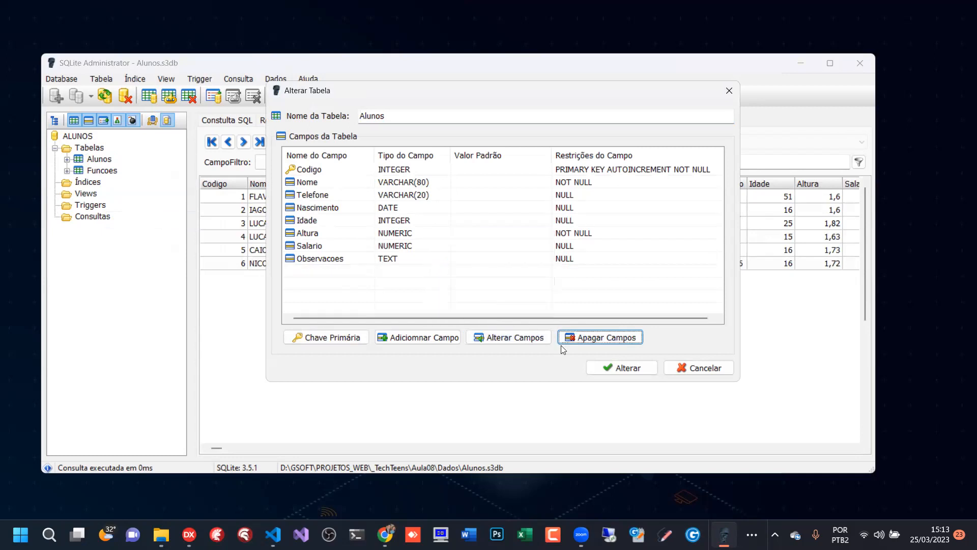
pyautogui.click(632, 369)
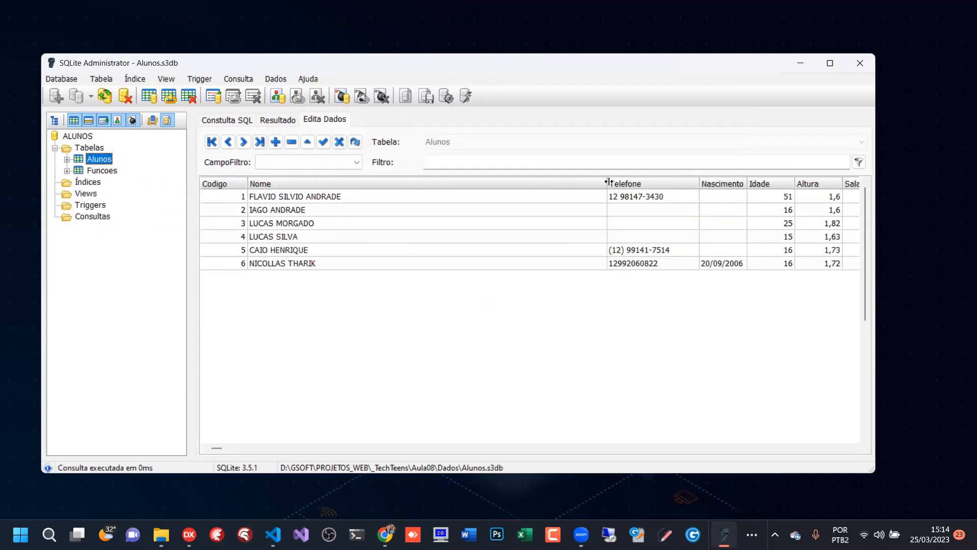
# - Adjust the Nome and Observacoes column widths, and shrink and reposition the window so all Alunos columns fit
pyautogui.moveTo(608, 183); pyautogui.dragTo(376, 180)
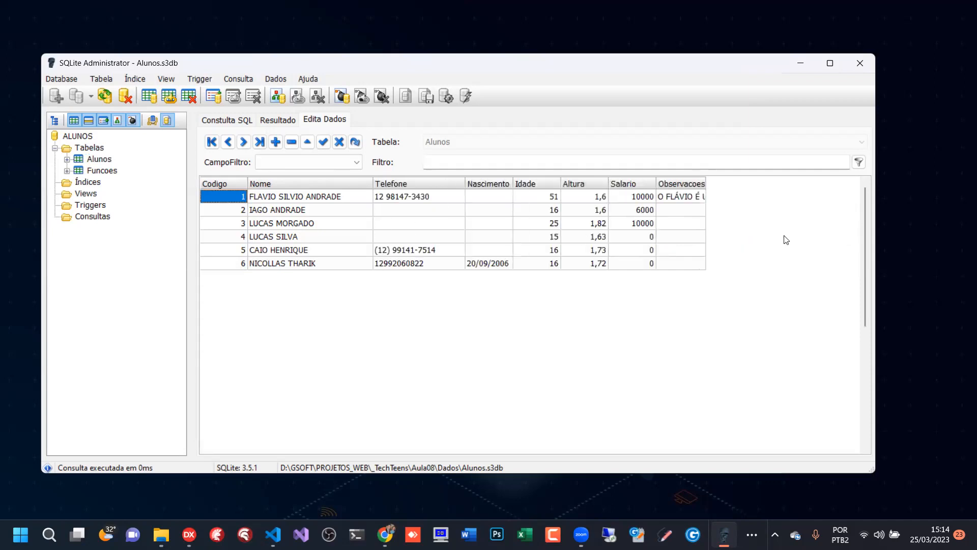
pyautogui.moveTo(707, 181); pyautogui.dragTo(828, 179)
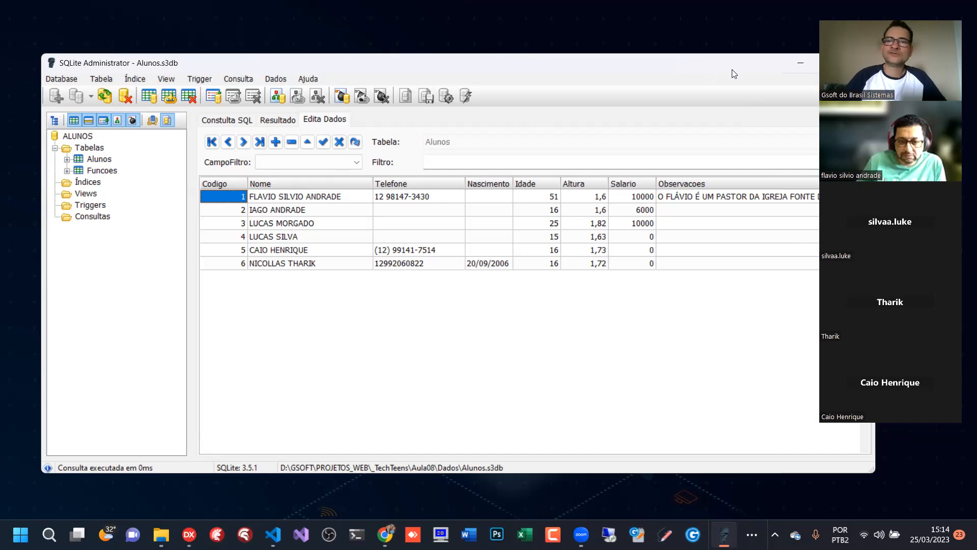
pyautogui.moveTo(732, 69); pyautogui.dragTo(569, 57)
pyautogui.moveTo(603, 170); pyautogui.dragTo(577, 170)
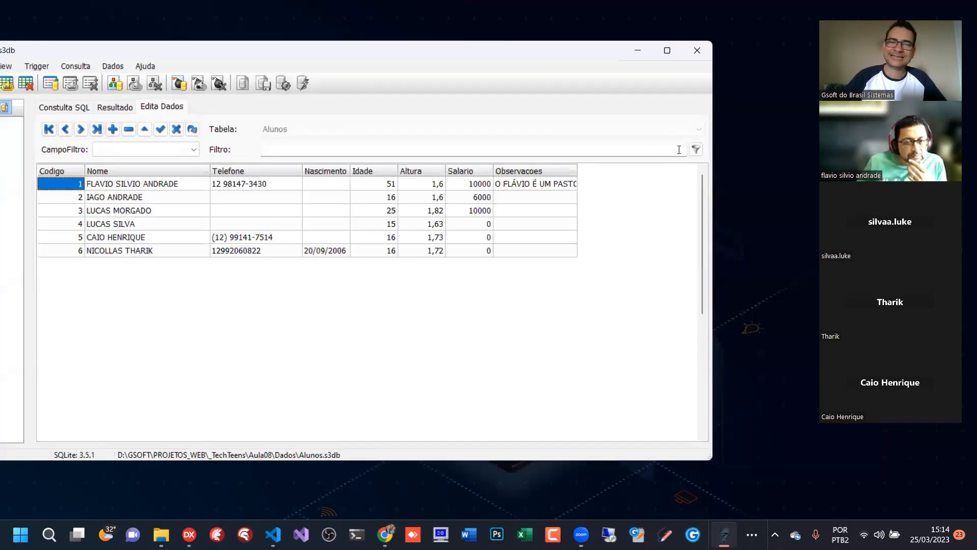
pyautogui.moveTo(711, 147); pyautogui.dragTo(527, 138)
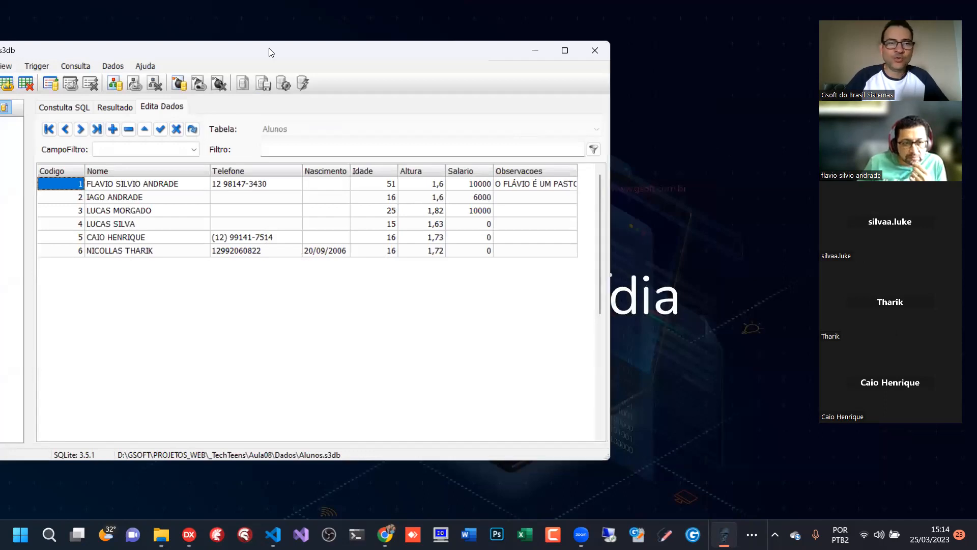
pyautogui.moveTo(270, 52); pyautogui.dragTo(412, 51)
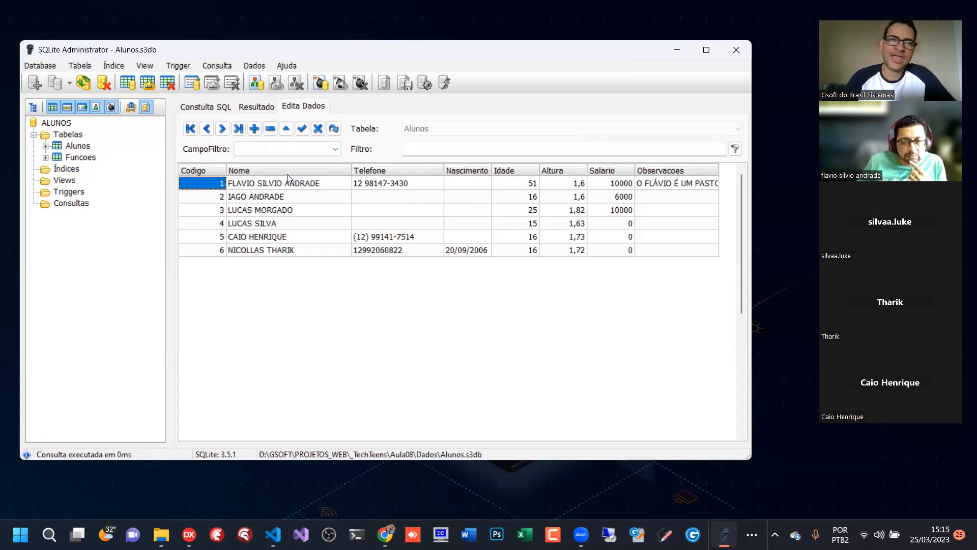
# - Alter the Alunos table by starting a new field named Funcao of type VARCHAR
pyautogui.click(86, 151)
pyautogui.rightClick(88, 150)
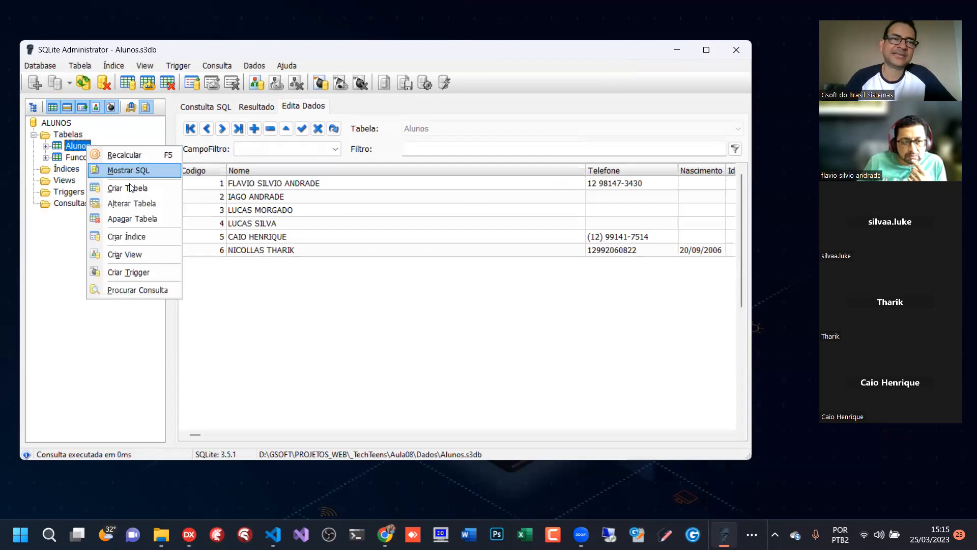
pyautogui.click(144, 202)
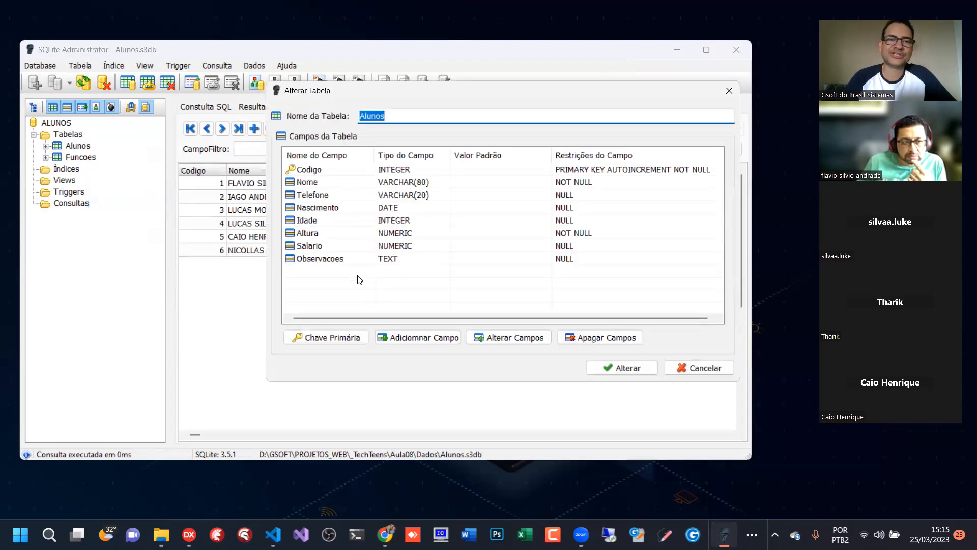
pyautogui.click(326, 275)
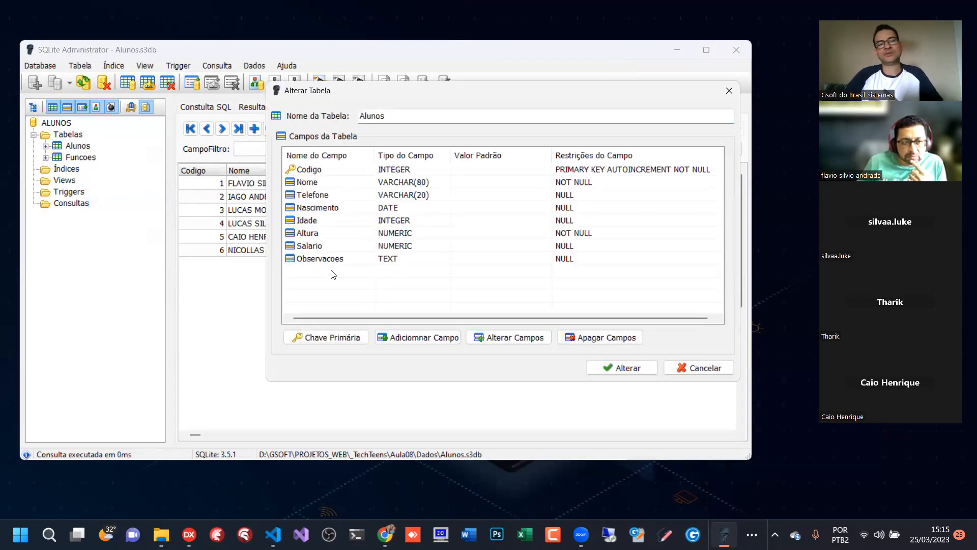
pyautogui.click(438, 338)
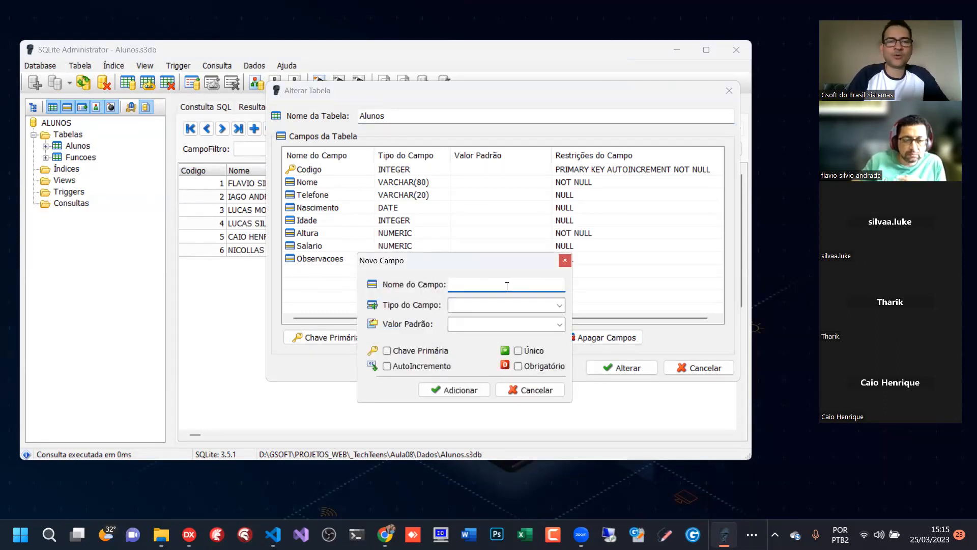
pyautogui.write('Funcao')
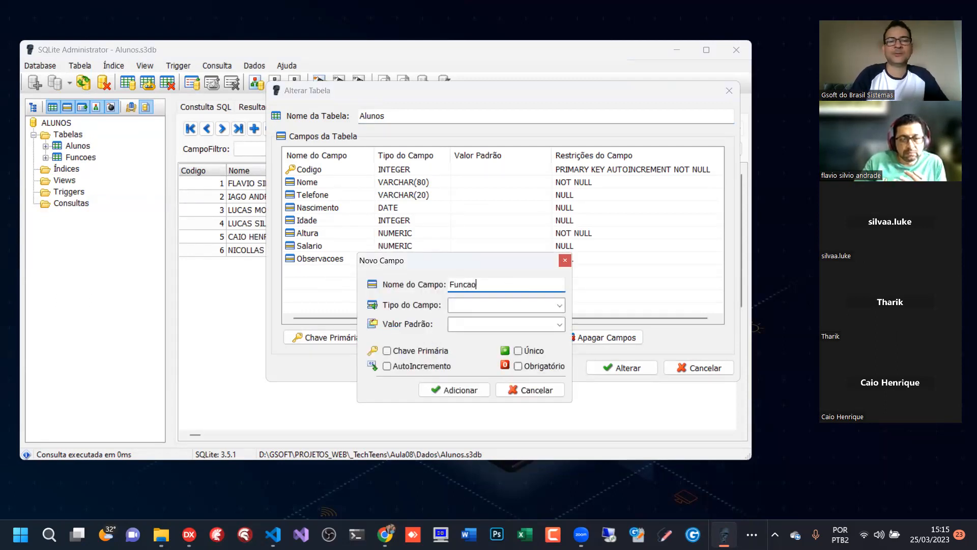
pyautogui.click(559, 305)
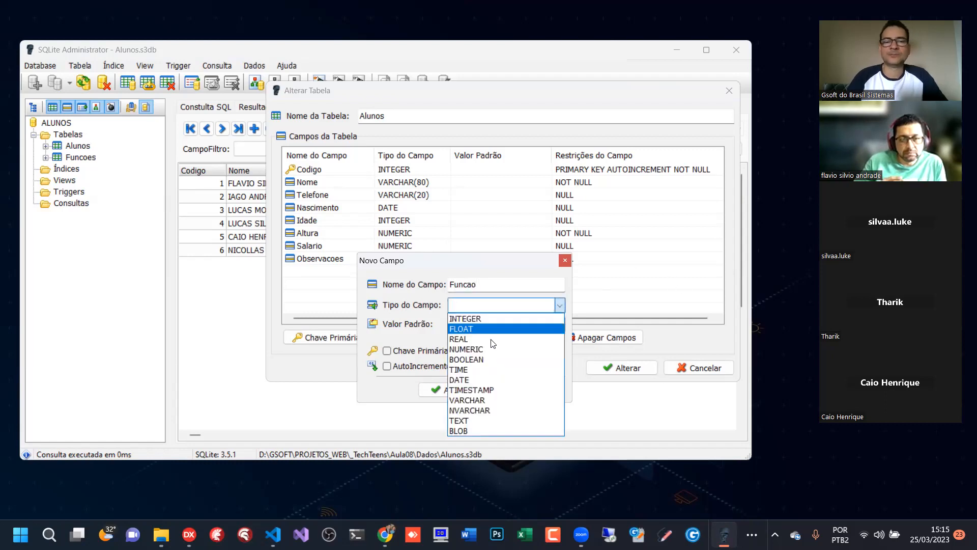
pyautogui.click(482, 403)
pyautogui.click(468, 324)
pyautogui.write('20')
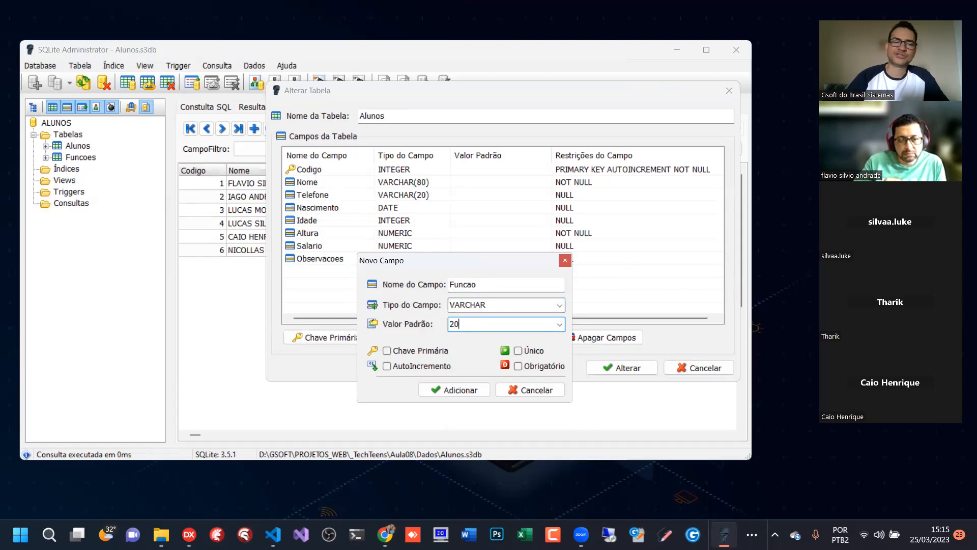
pyautogui.click(462, 391)
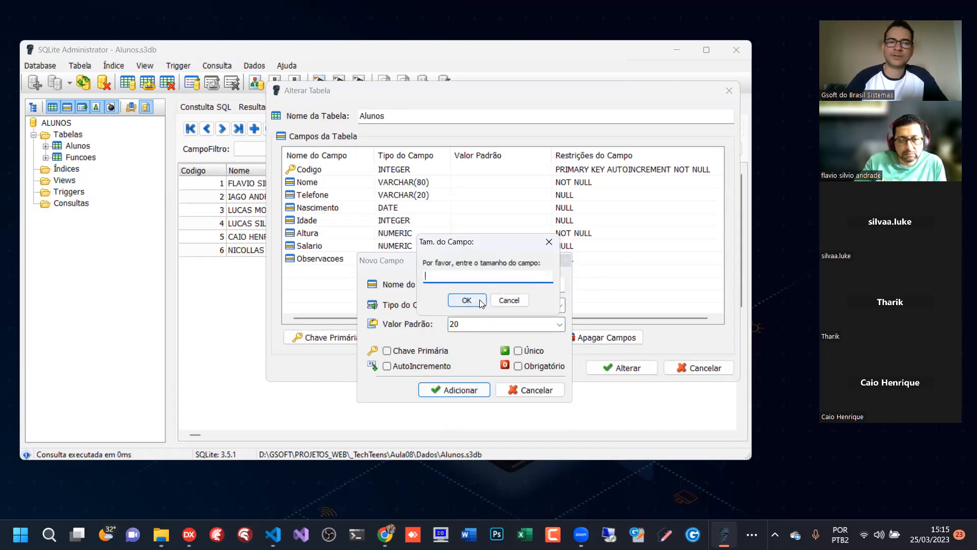
pyautogui.click(509, 300)
pyautogui.press('BackSpace')
# - Add the Funcao field with a size of 20 and no default value
pyautogui.click(483, 384)
pyautogui.write('20')
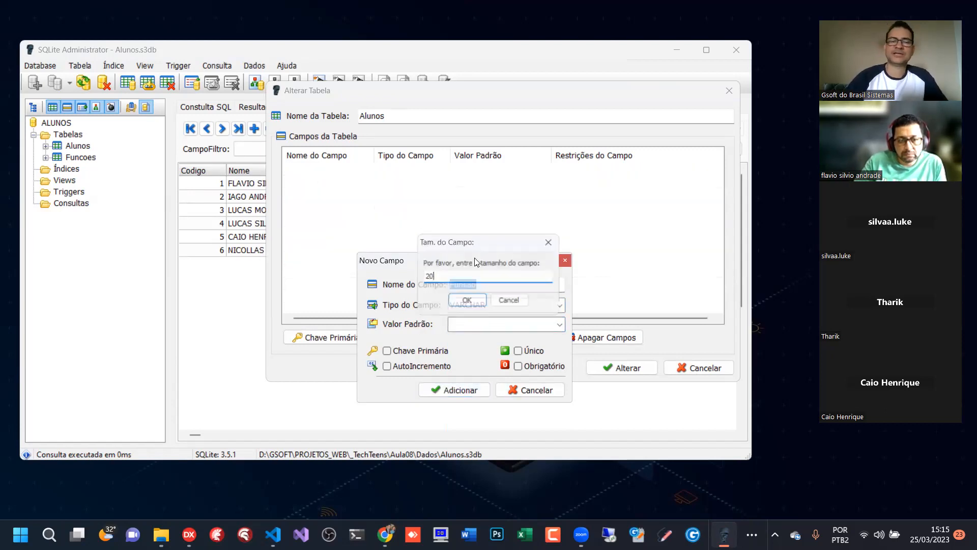
# - Apply the Alunos alteration with the new Funcao VARCHAR(20) field, and narrow the Nome and Telefone columns in the data grid
pyautogui.press('Return')
pyautogui.click(343, 275)
pyautogui.click(620, 370)
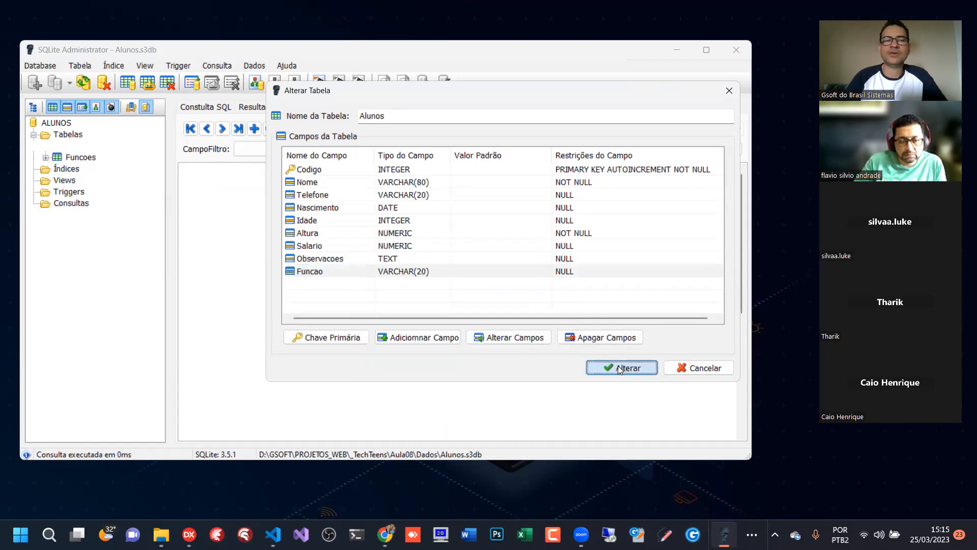
pyautogui.moveTo(585, 168); pyautogui.dragTo(385, 167)
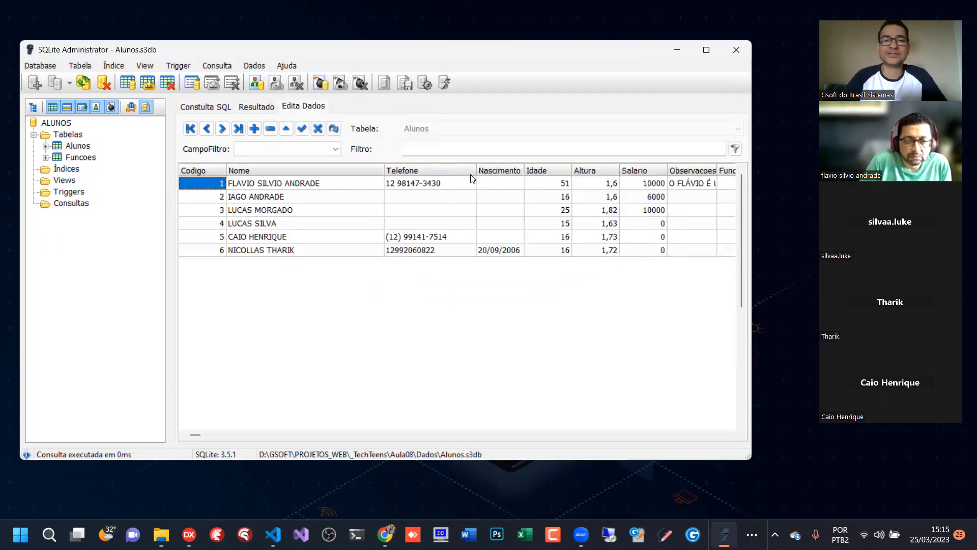
pyautogui.moveTo(476, 169); pyautogui.dragTo(343, 169)
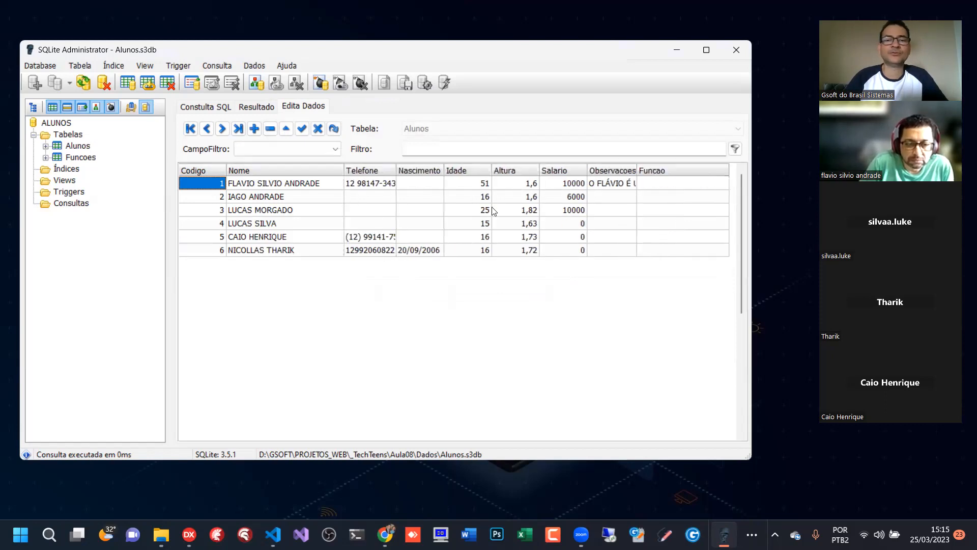
# - Set Funcao to Back end for the Alunos record with Codigo 1 and to Front end for Codigo 2
pyautogui.click(674, 179)
pyautogui.click(674, 179)
pyautogui.write('Back end')
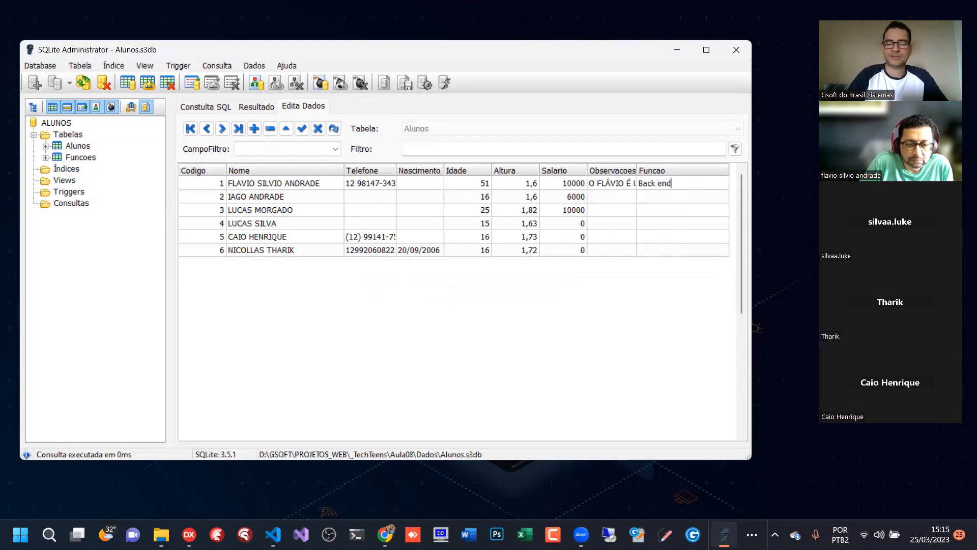
pyautogui.press('Down')
pyautogui.write('Front')
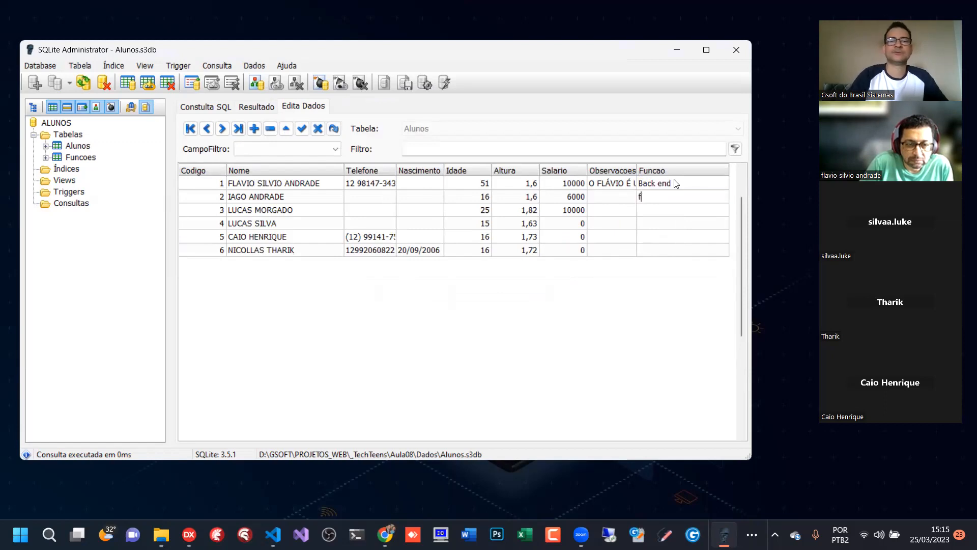
pyautogui.write(' end')
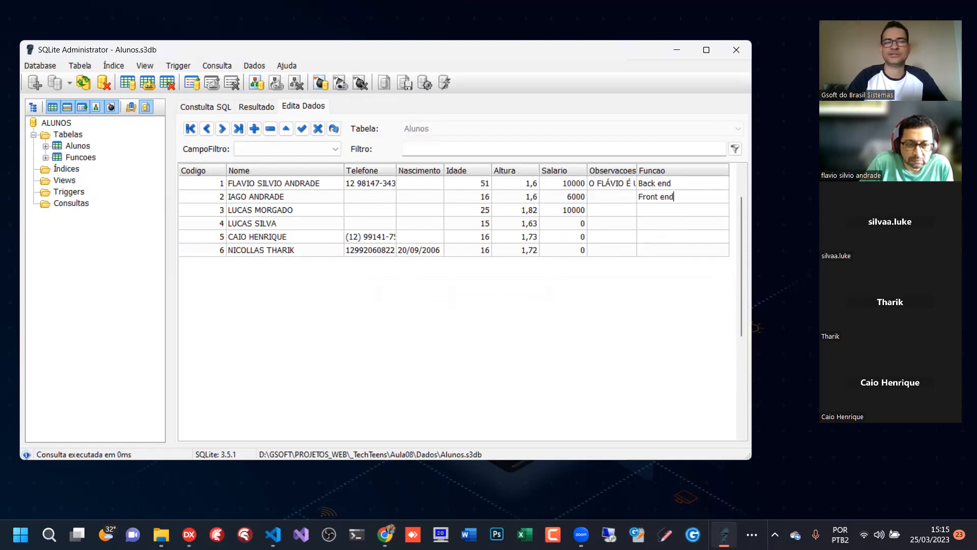
# - Set Funcao to Front end for the Alunos record with Codigo 3 and to Back end for Codigo 4
pyautogui.press('Down')
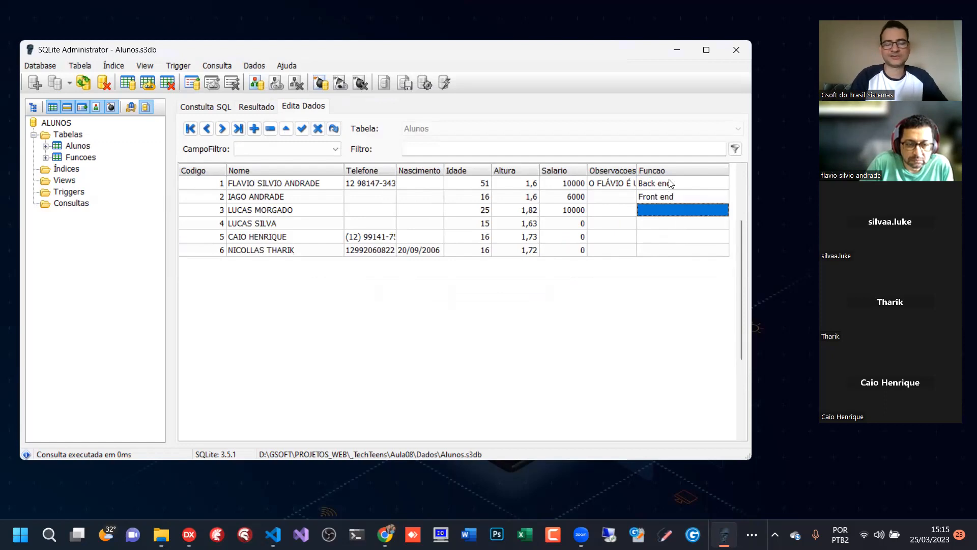
pyautogui.write('Front end')
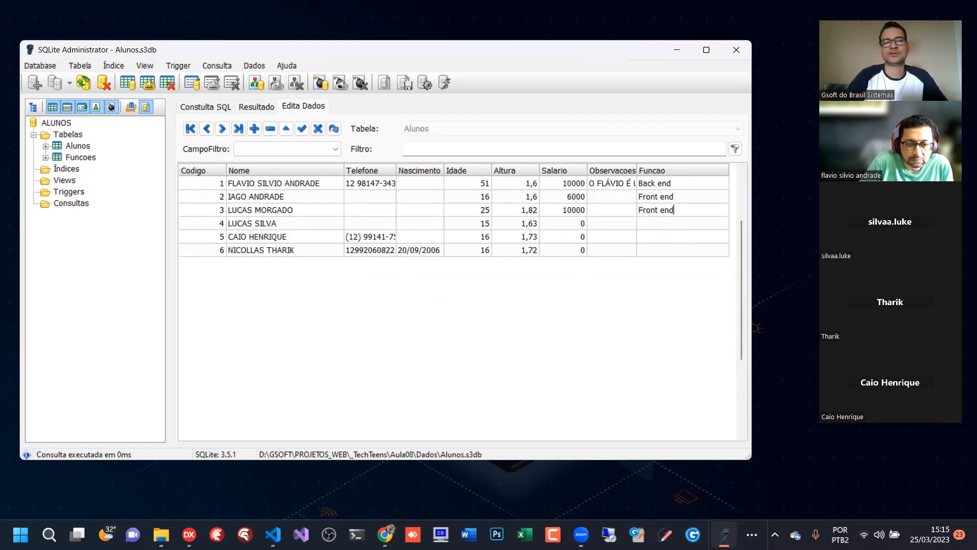
pyautogui.press('Down')
pyautogui.write('Ba')
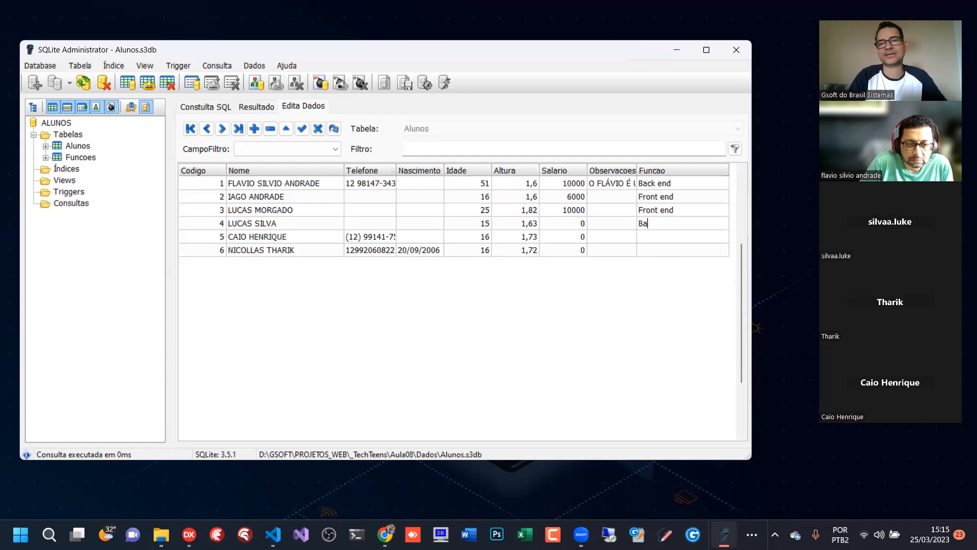
pyautogui.write('ck end')
pyautogui.press('Down')
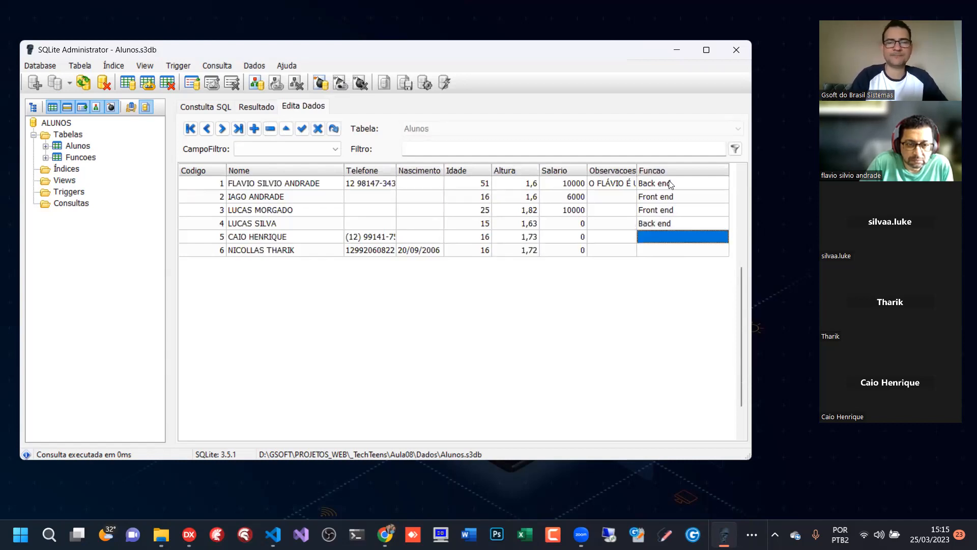
# - Set Funcao to Full Stack for the Alunos records with Codigo 5 and 6 and return to the first record
pyautogui.write('Full Sa')
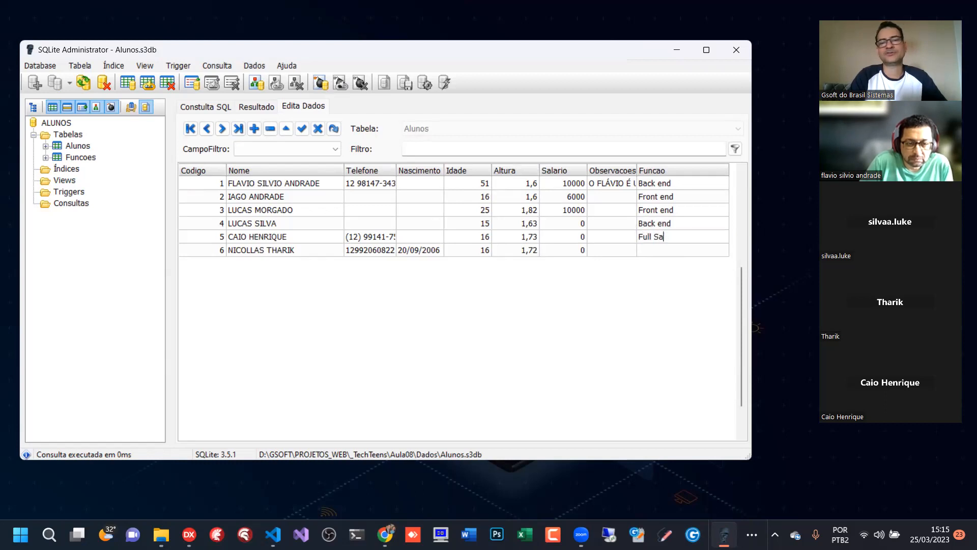
pyautogui.press('BackSpace')
pyautogui.write('tack')
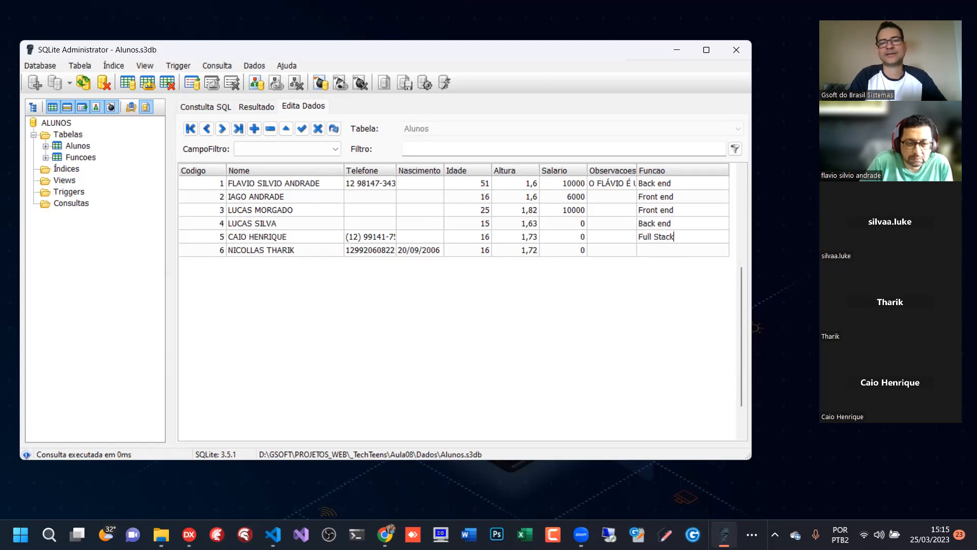
pyautogui.press('Down')
pyautogui.write('Full Sa')
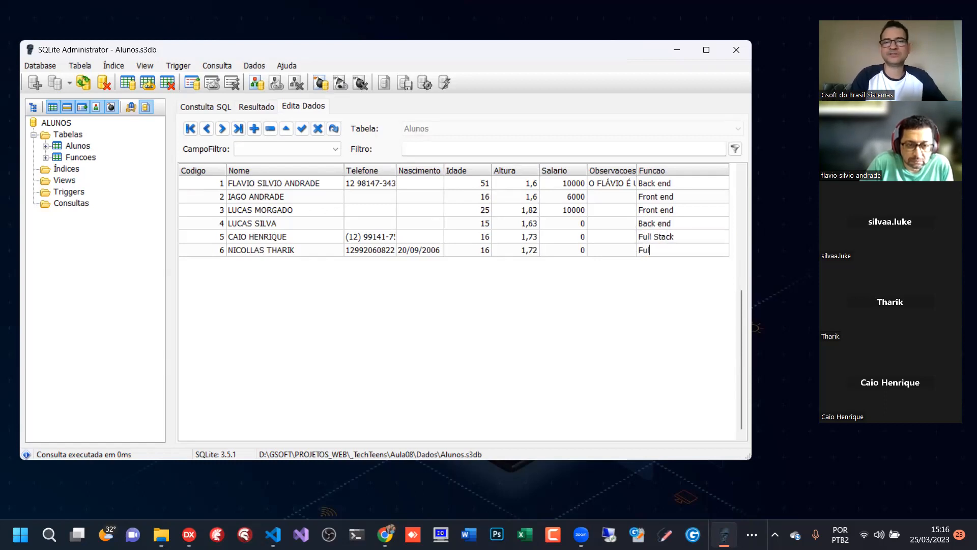
pyautogui.press('Return')
pyautogui.press('Up')
pyautogui.press('Up')
pyautogui.press('Up')
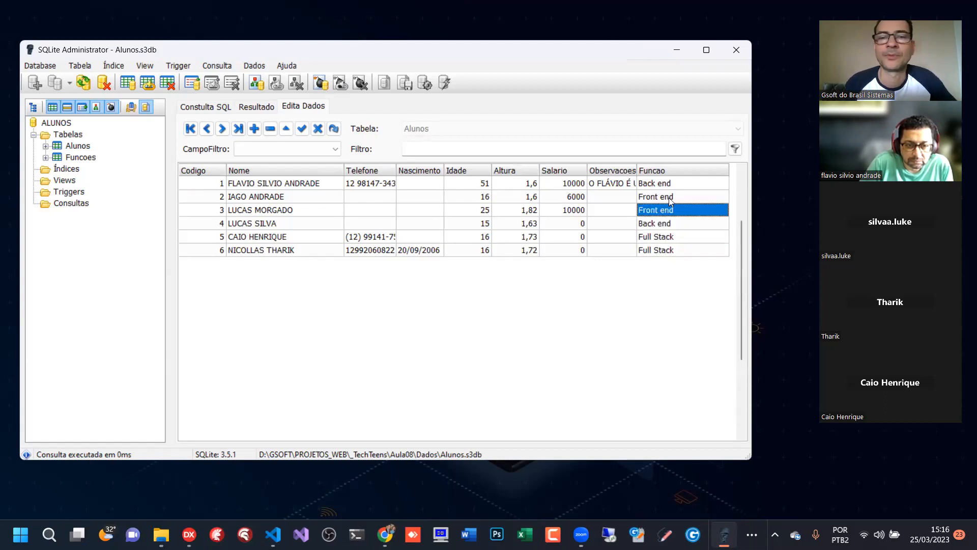
pyautogui.press('Up')
pyautogui.press('Up')
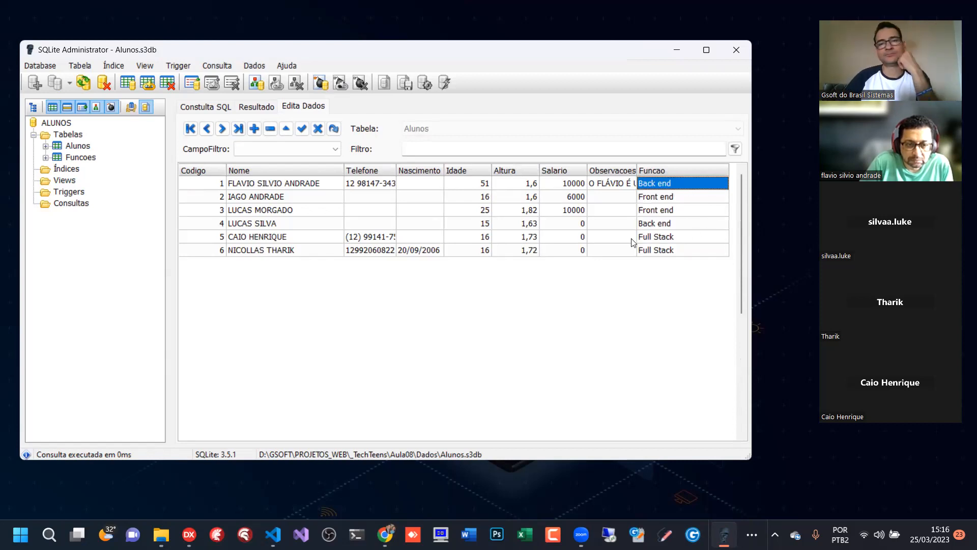
# - Write and run the SQL query select * from alunos where funcao = 'full stack'
pyautogui.click(220, 106)
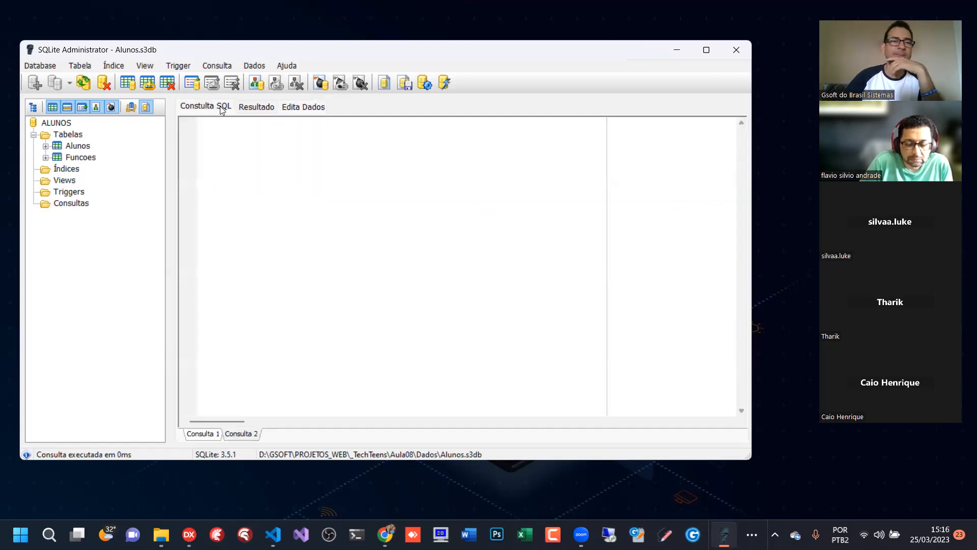
pyautogui.write('select * from')
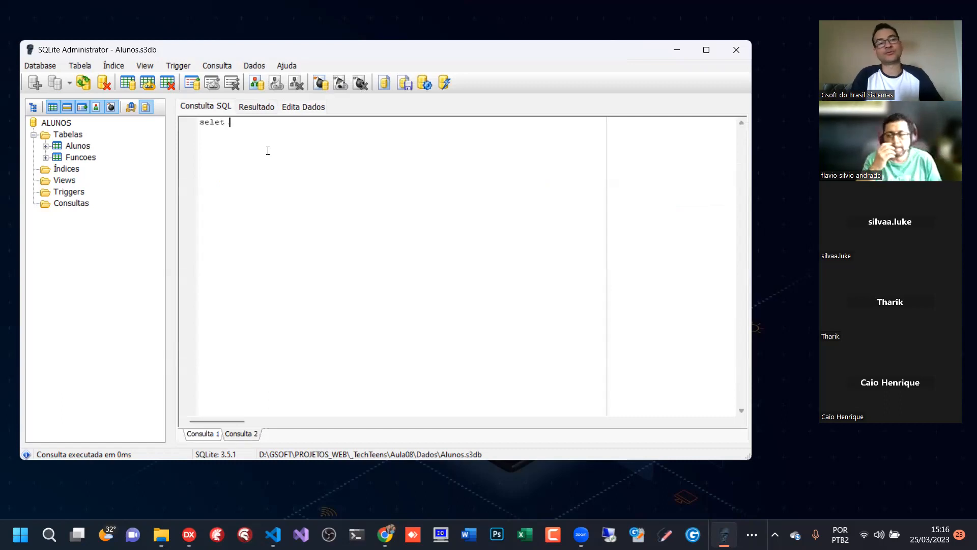
pyautogui.write(' aluno')
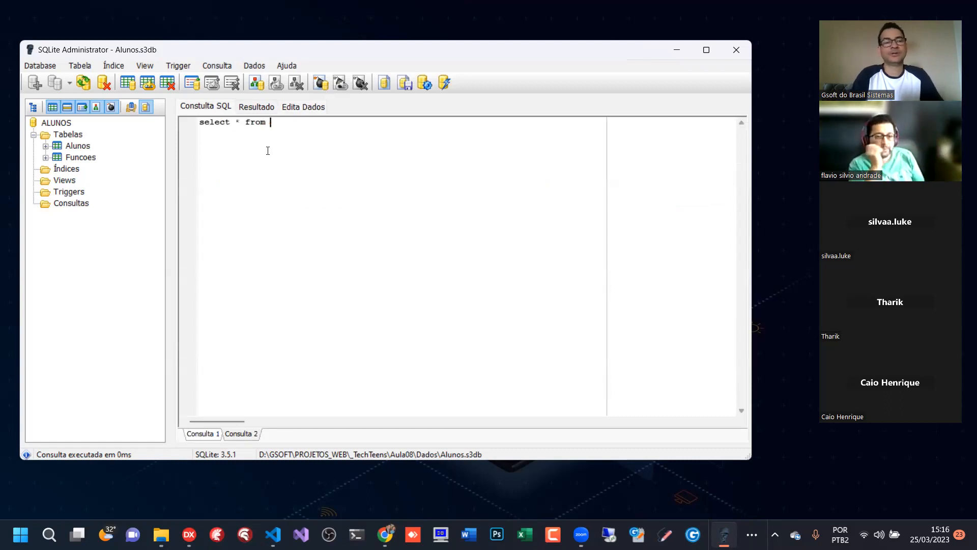
pyautogui.write('s')
pyautogui.press('Return')
pyautogui.write('where j')
pyautogui.write('uncao')
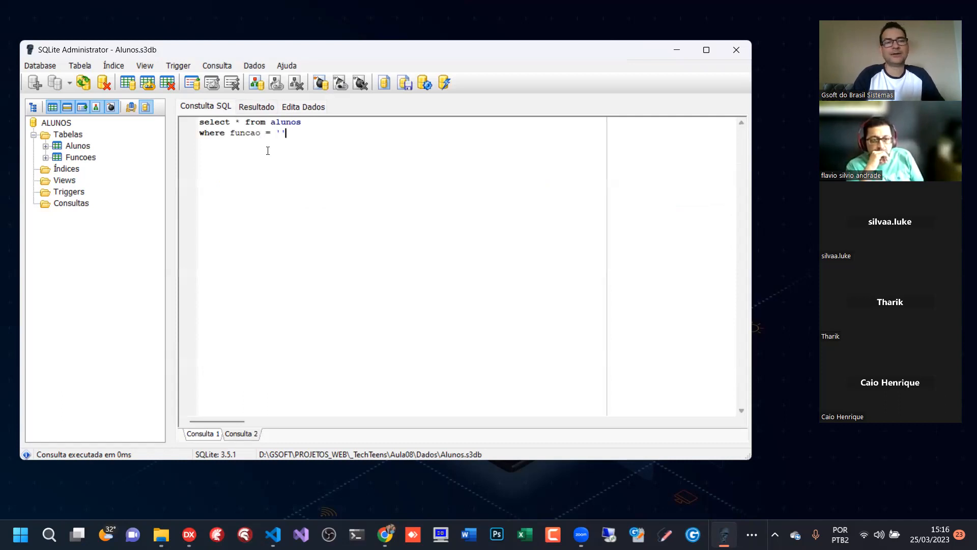
pyautogui.write(" = 'full stack")
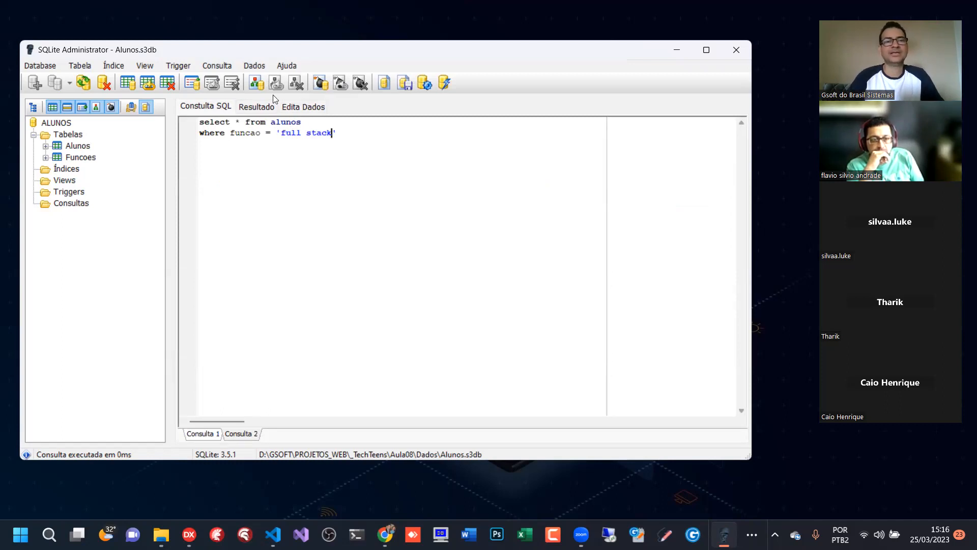
pyautogui.click(427, 82)
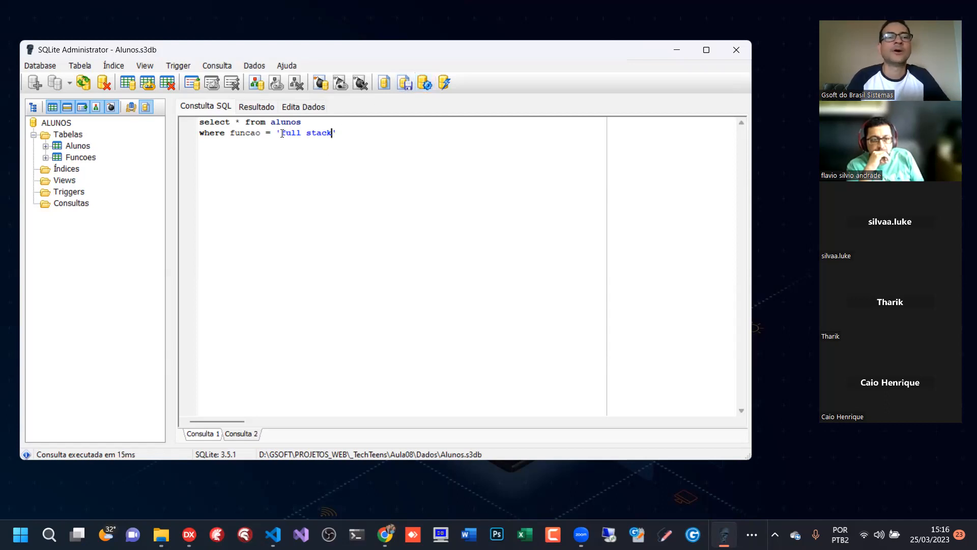
pyautogui.click(427, 83)
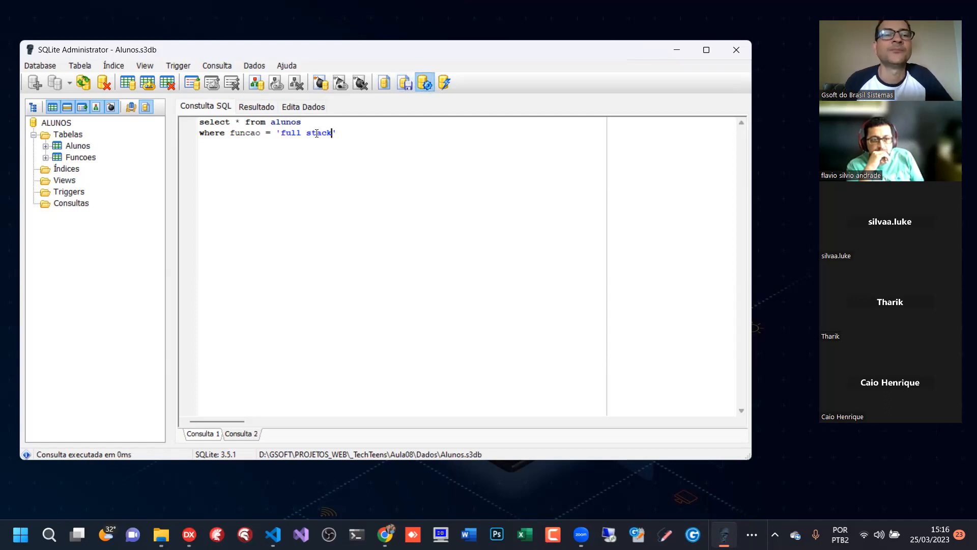
# - Change the query's funcao condition to 'FULL STACK', run it, and check the Funcao values in the Alunos data
pyautogui.moveTo(280, 132); pyautogui.dragTo(333, 134)
pyautogui.press('capslock')
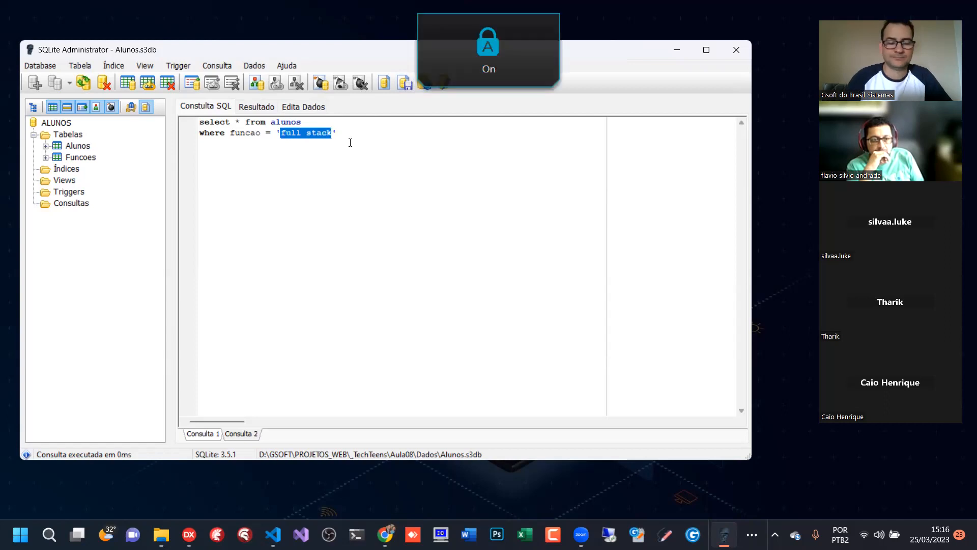
pyautogui.write('FULL STACK')
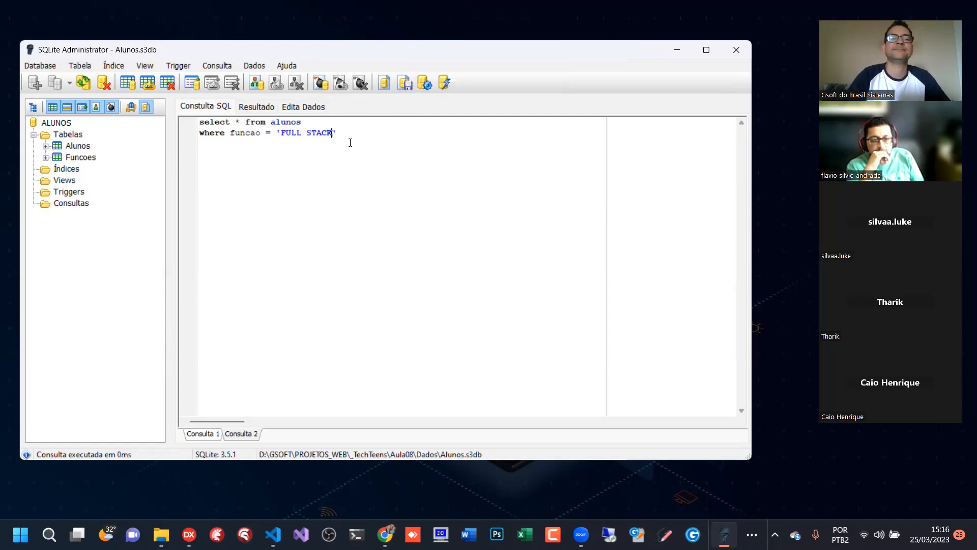
pyautogui.click(422, 87)
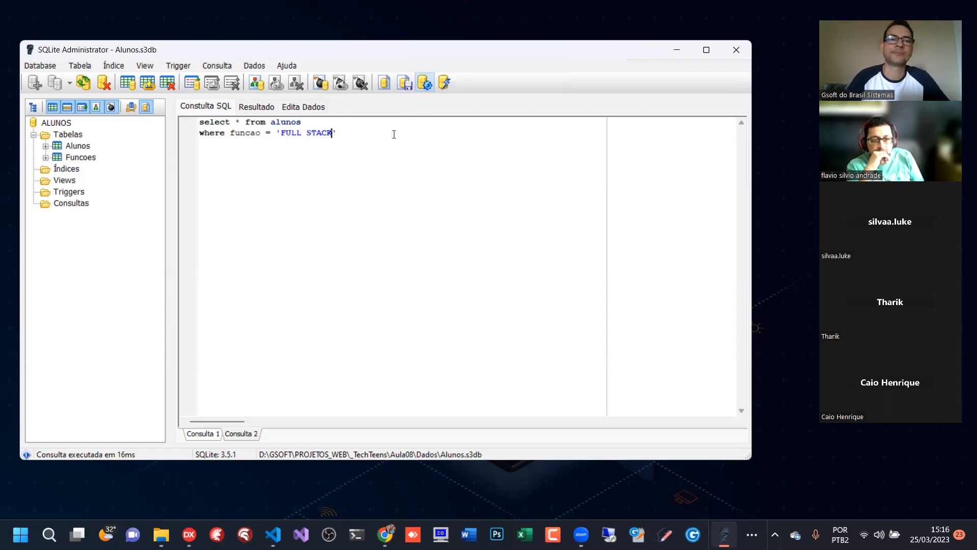
pyautogui.click(296, 107)
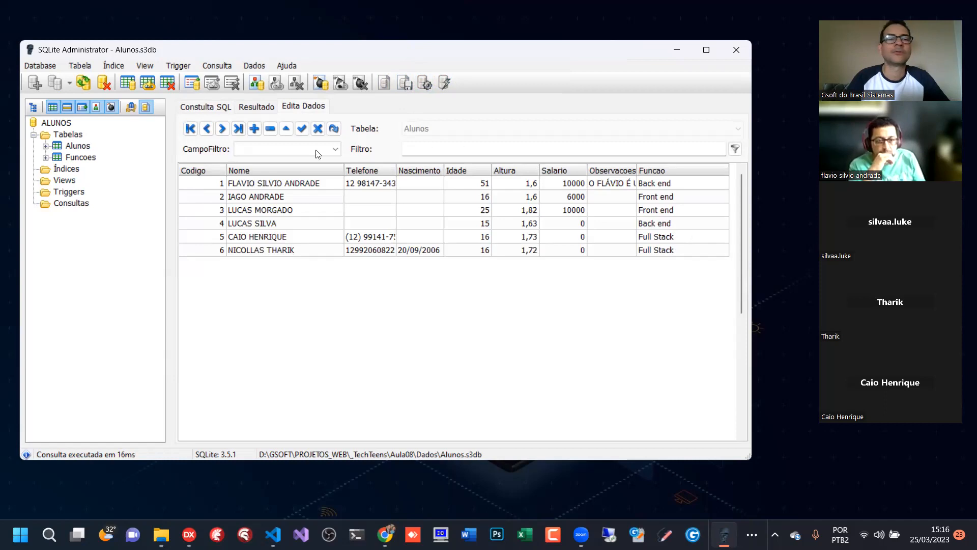
# - Replace the whole query with SELECT * FROM ALUNOS and run it
pyautogui.click(224, 105)
pyautogui.hotkey('ctrl', 'a')
pyautogui.press('capslock')
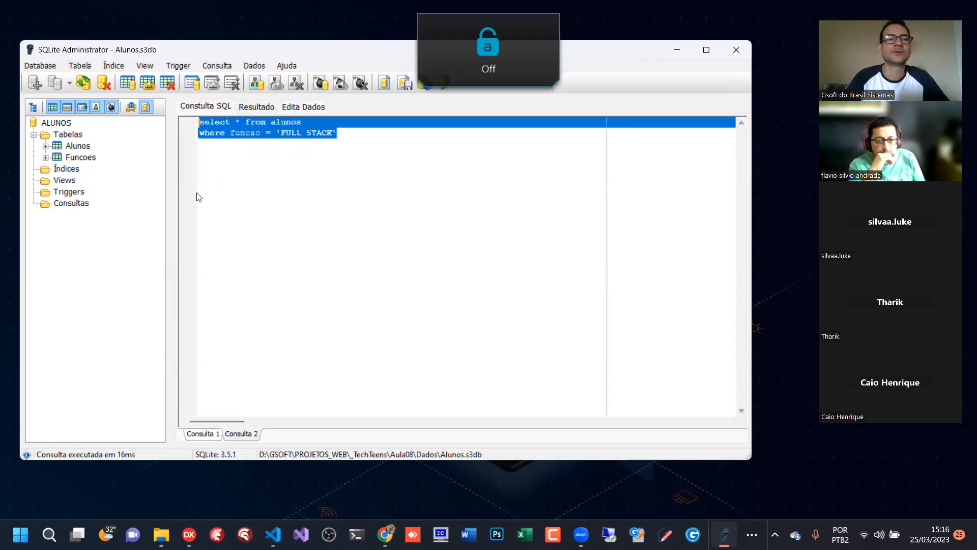
pyautogui.write('selec')
pyautogui.press('capslock')
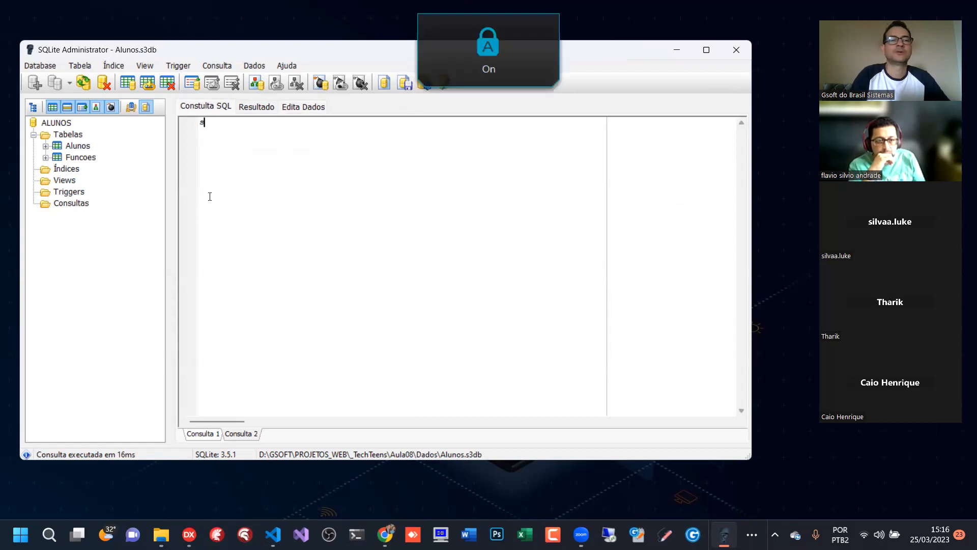
pyautogui.press('BackSpace')
pyautogui.write('SELECT * FROM ALUNOS')
pyautogui.press('F5')
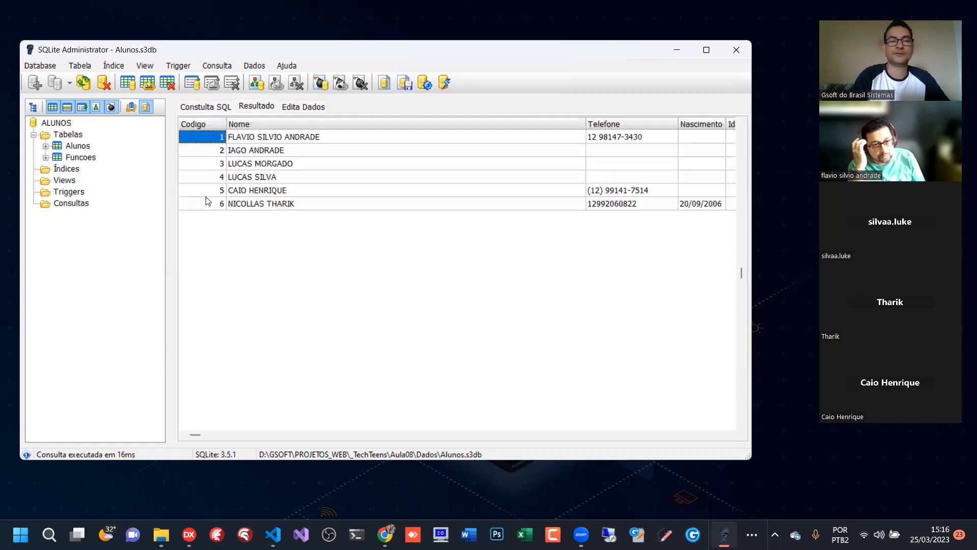
# - Add the condition WHERE FUNCAO <> '' on a second line of the Alunos query and run it
pyautogui.click(195, 107)
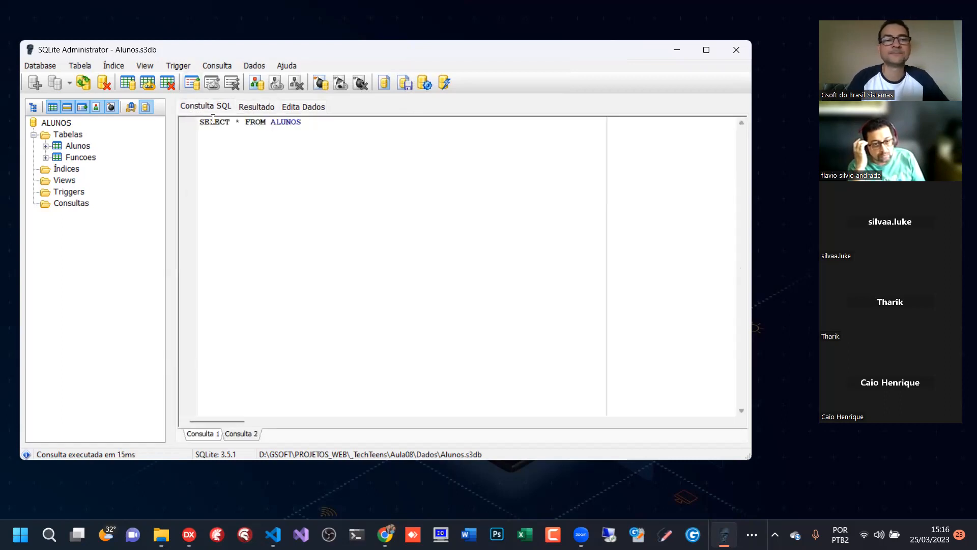
pyautogui.press('BackSpace')
pyautogui.press('BackSpace')
pyautogui.write('WHERE FUNCAO ')
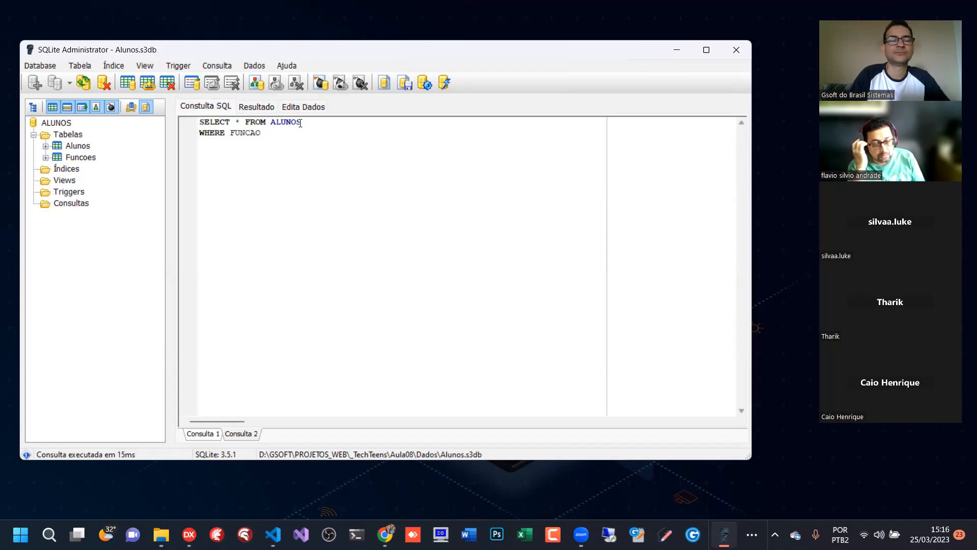
pyautogui.write("<> ''")
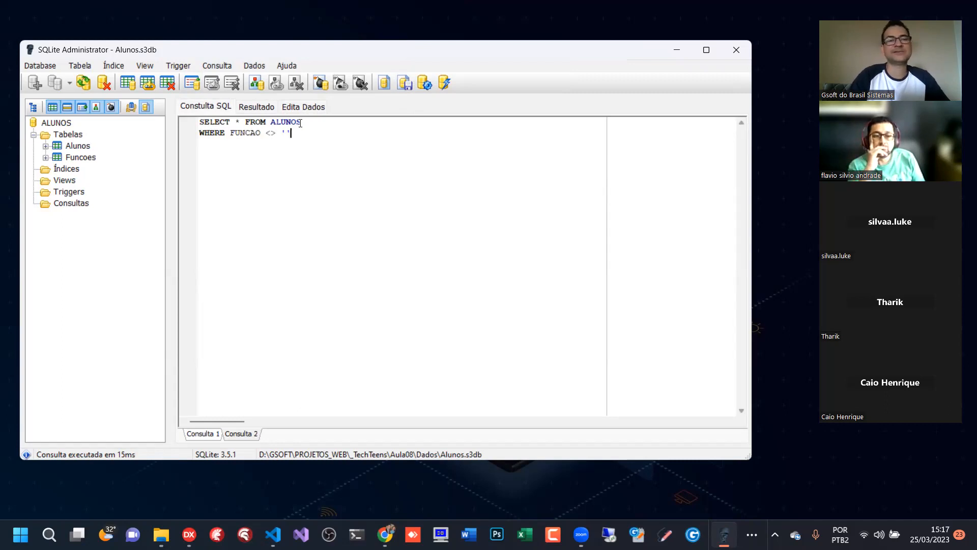
pyautogui.click(424, 82)
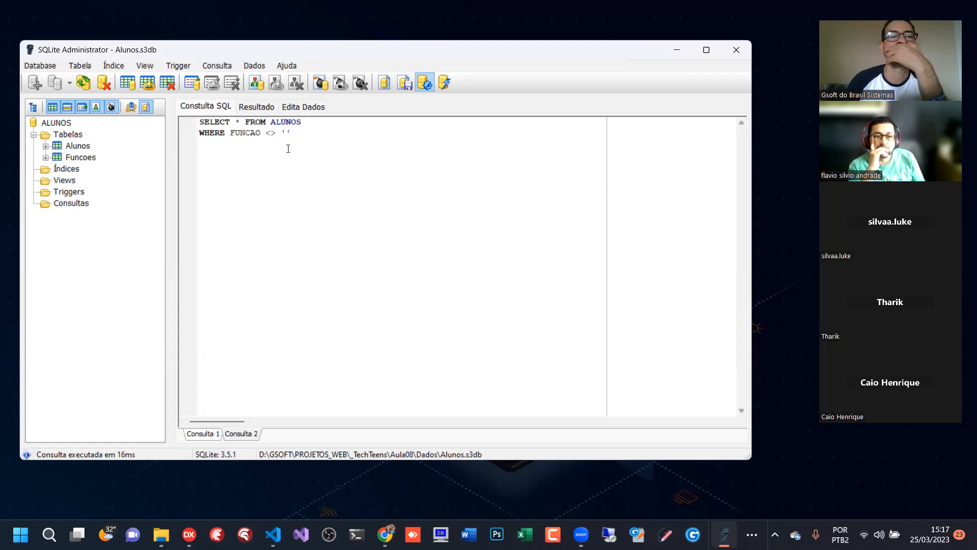
pyautogui.click(424, 84)
pyautogui.click(424, 85)
pyautogui.click(424, 84)
pyautogui.click(424, 84)
# - Open the Alunos data for editing, select the Funcao cell of Codigo 2, and narrow the Observacoes column
pyautogui.click(316, 108)
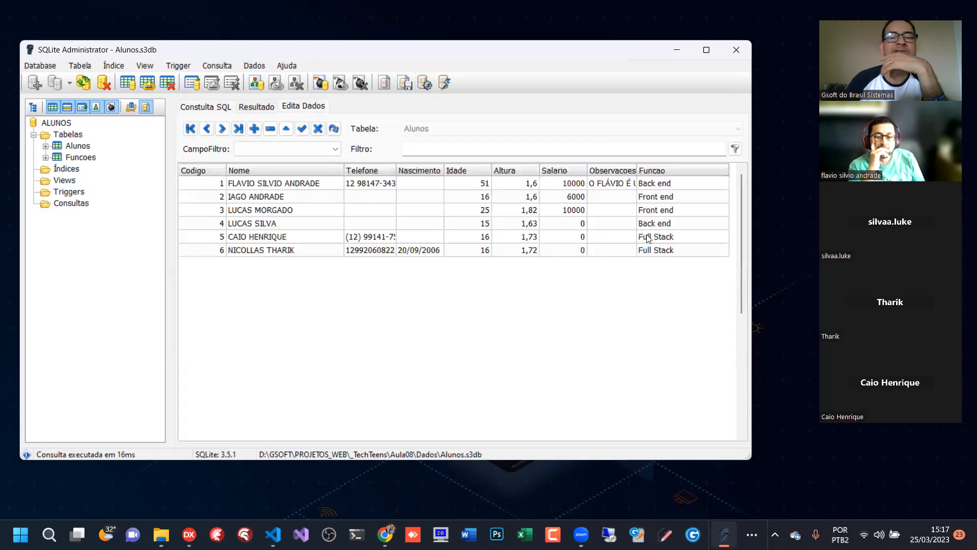
pyautogui.click(654, 197)
pyautogui.moveTo(639, 169); pyautogui.dragTo(612, 170)
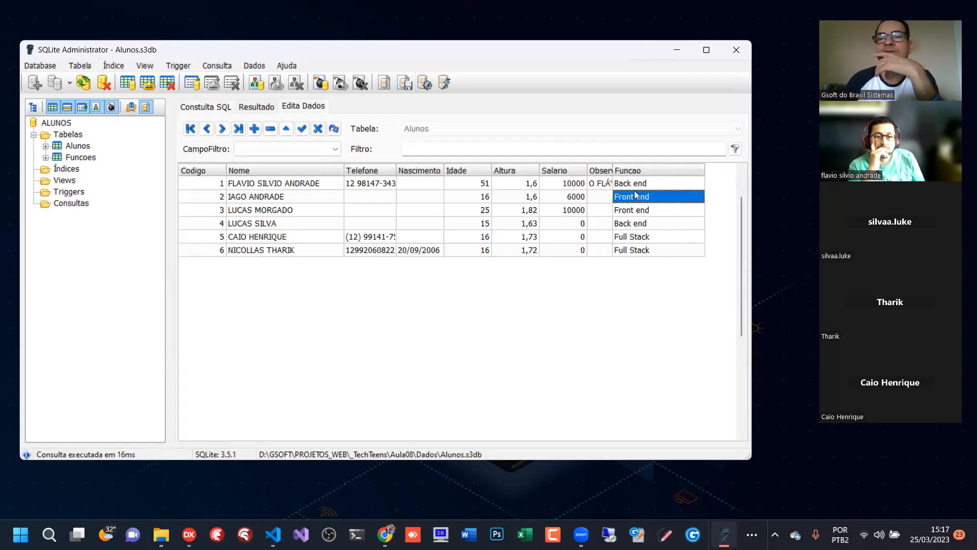
# - Narrow the Idade column and check the Funcao values across the Alunos records
pyautogui.click(646, 183)
pyautogui.moveTo(493, 170); pyautogui.dragTo(475, 171)
pyautogui.click(612, 197)
pyautogui.click(620, 249)
pyautogui.click(619, 222)
pyautogui.click(616, 197)
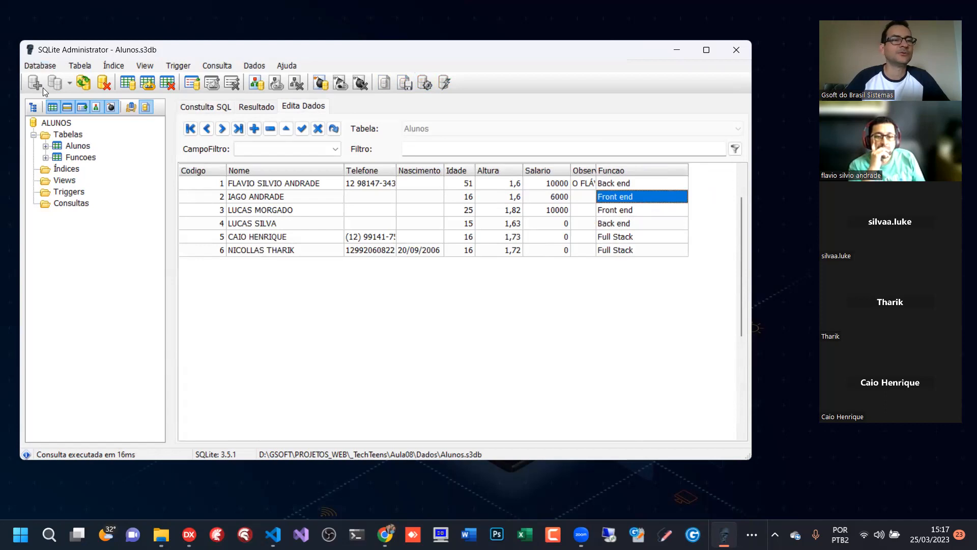
# - Disconnect the current database and reopen the recent Alunos.s3db from the Aula08 Dados folder
pyautogui.click(40, 66)
pyautogui.click(64, 129)
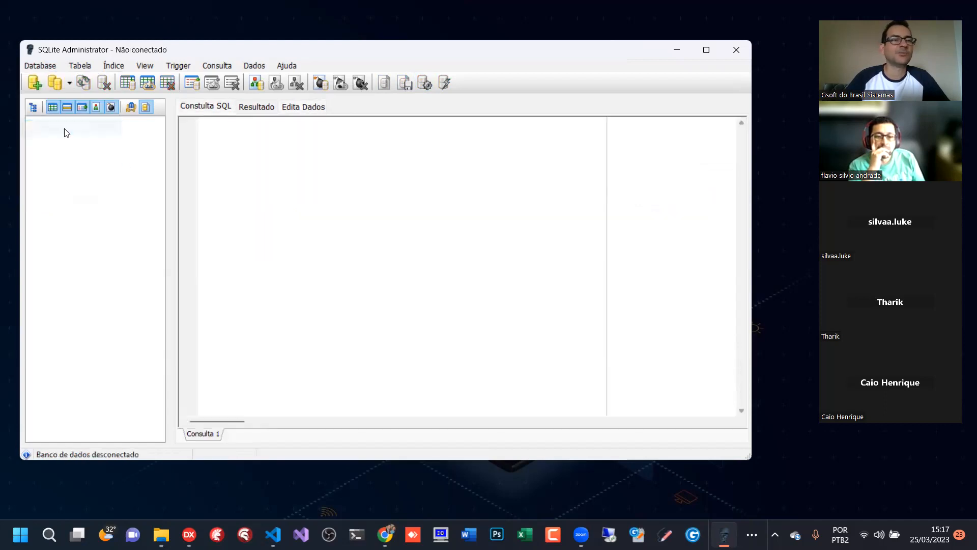
pyautogui.click(68, 84)
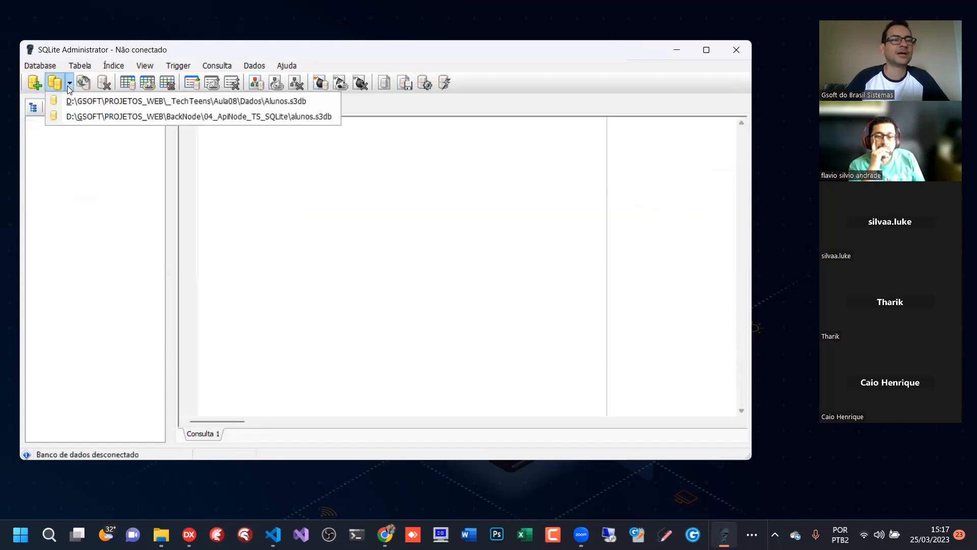
pyautogui.click(124, 104)
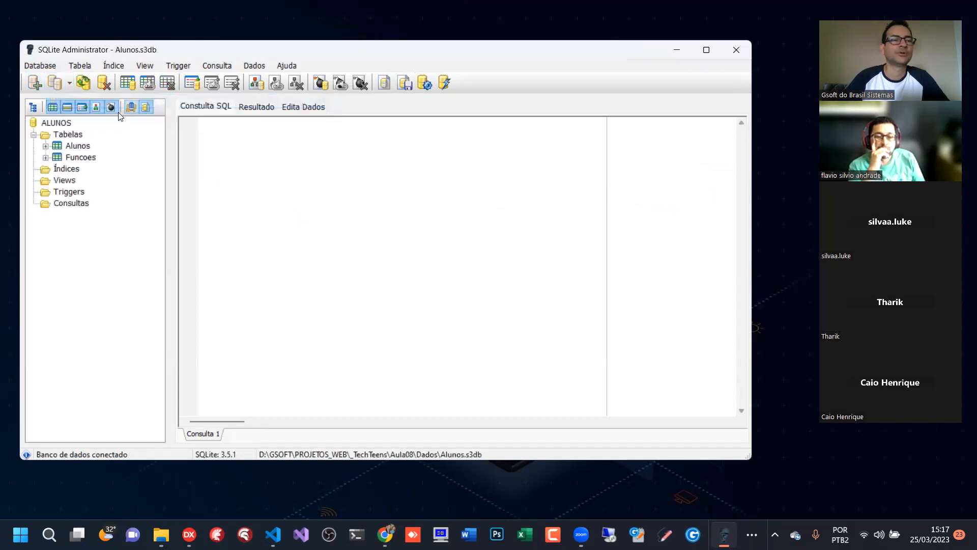
# - Write the query SELECT * FROM ALUNOS with WHERE FUNCAO IS NOT NULL on a second line
pyautogui.click(227, 129)
pyautogui.write('SLE')
pyautogui.write('ECT ')
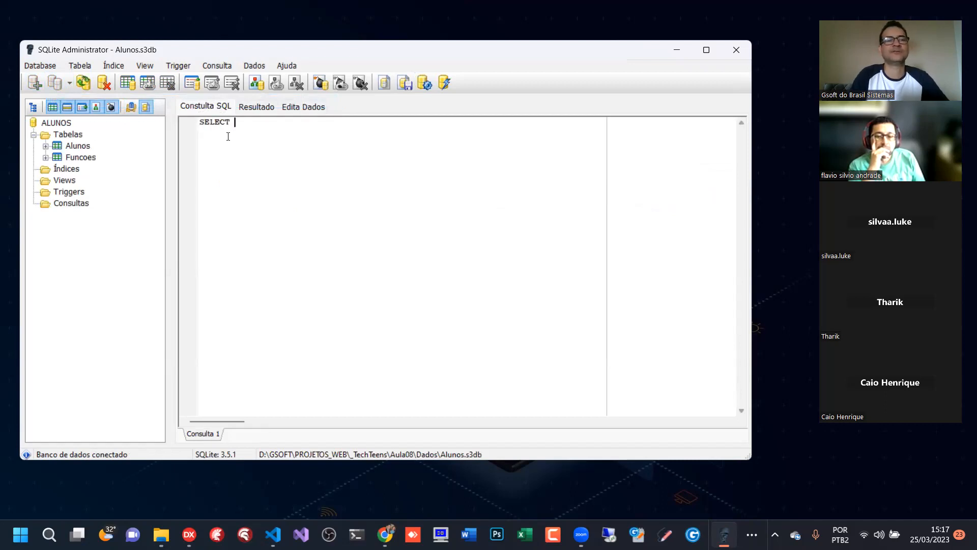
pyautogui.write('* FROM ALUNOS')
pyautogui.press('Return')
pyautogui.write('WHERE FUNCAO')
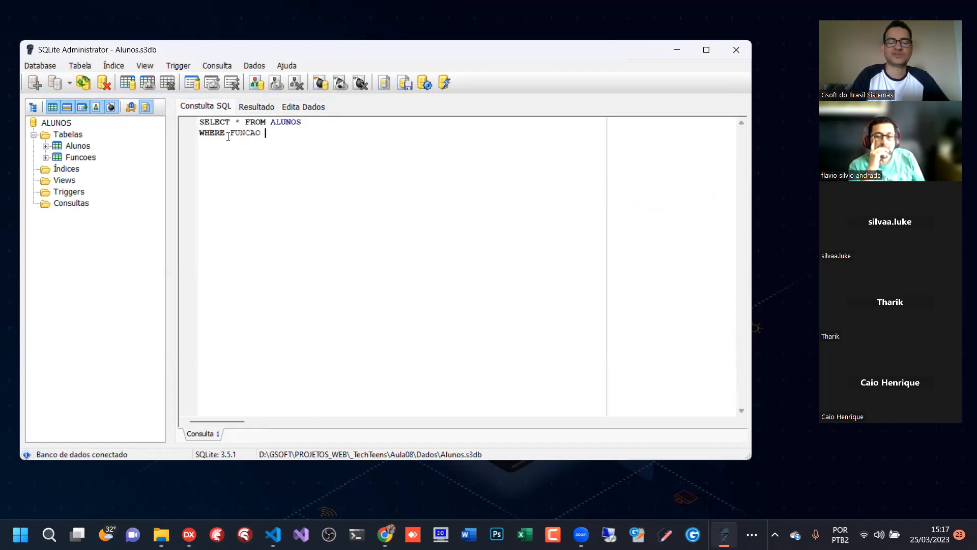
pyautogui.write(' IS N')
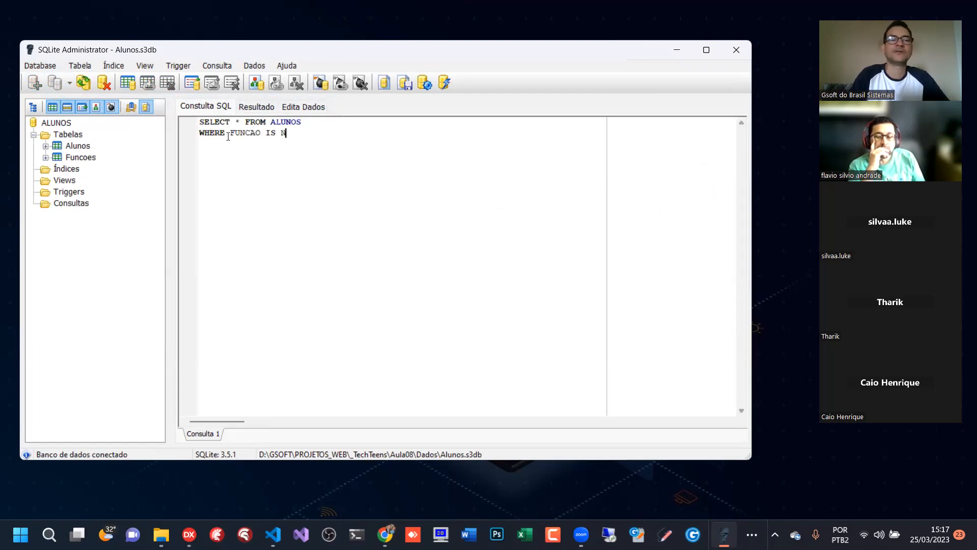
pyautogui.write('OT NULL')
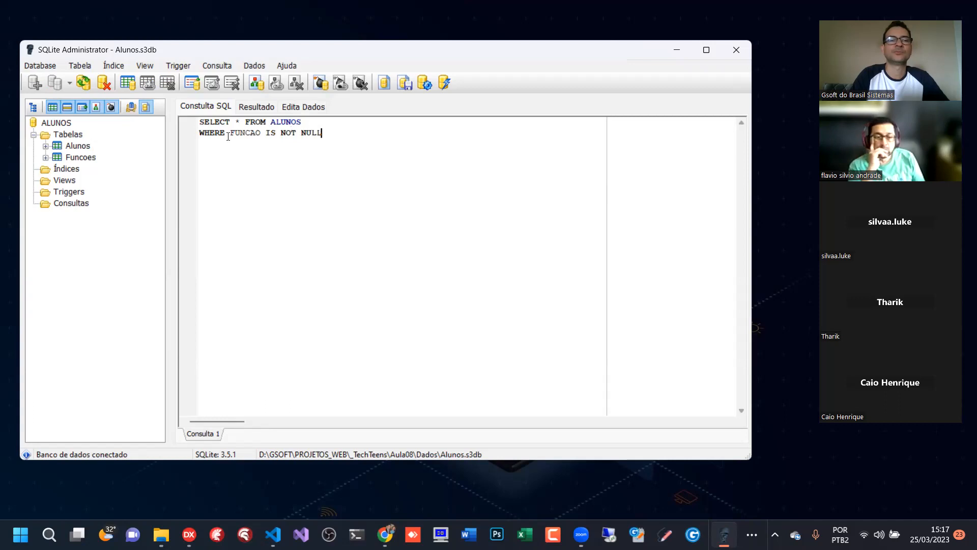
# - Run the IS NOT NULL query, view its result, and go back to the condition in the query
pyautogui.click(422, 83)
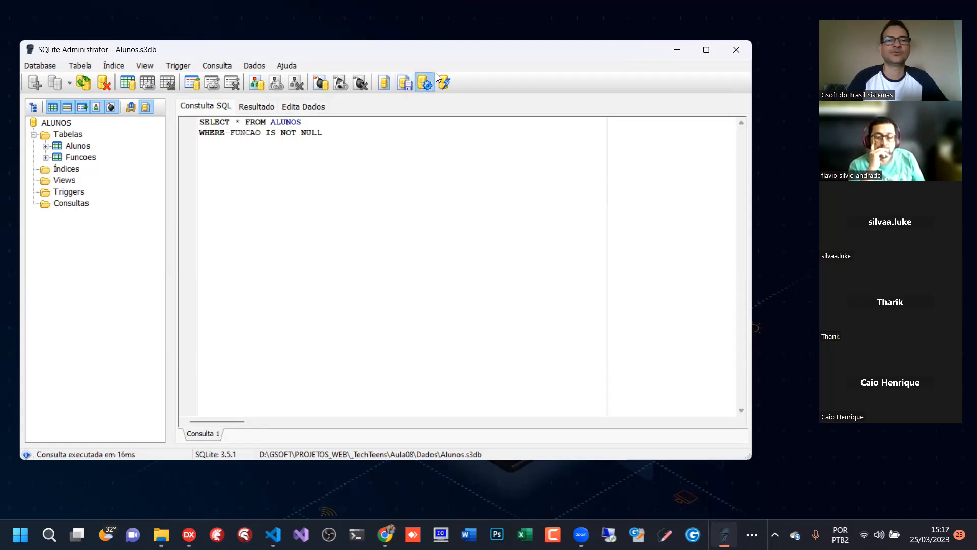
pyautogui.click(427, 87)
pyautogui.click(256, 106)
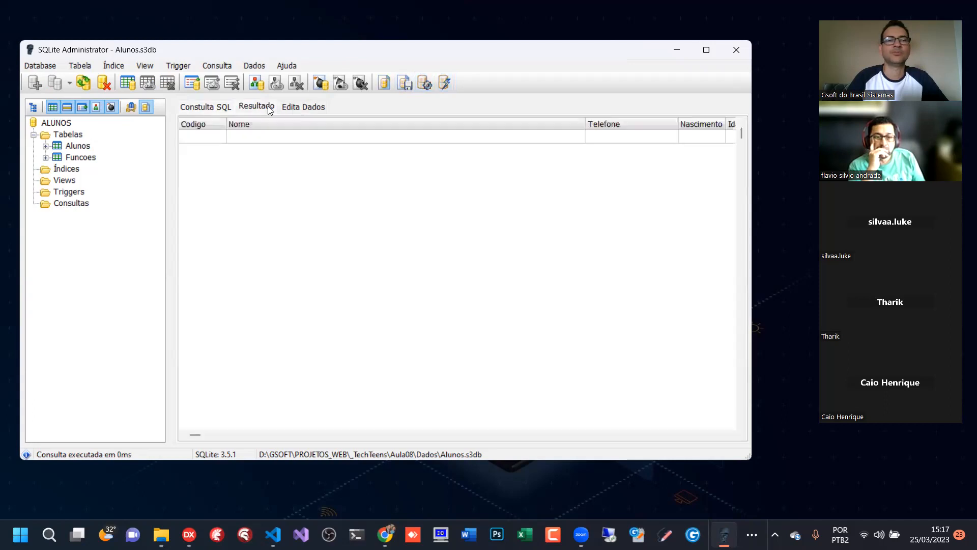
pyautogui.click(217, 112)
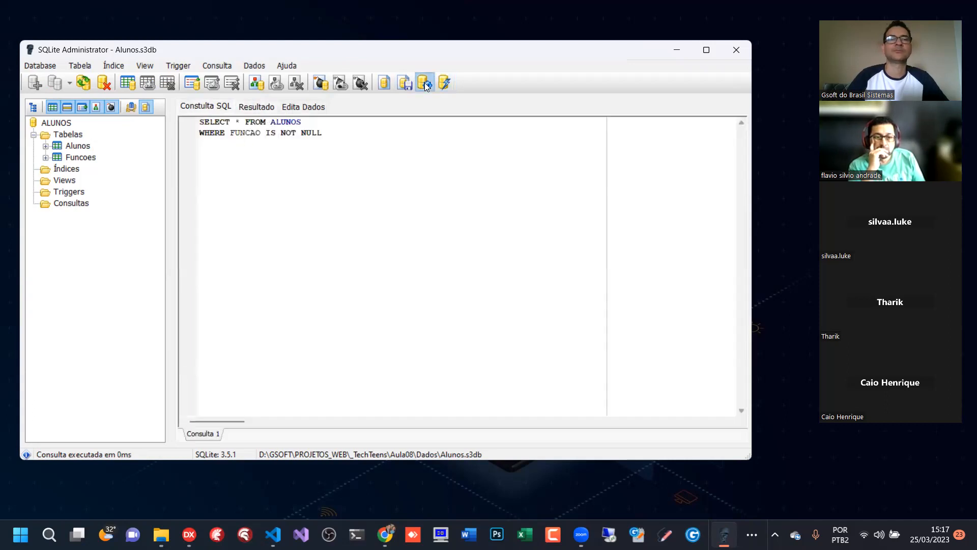
pyautogui.moveTo(270, 133); pyautogui.dragTo(353, 133)
pyautogui.click(353, 133)
# - Load the Alunos table for data editing and narrow its Nome column until Funcao fits in view
pyautogui.click(283, 107)
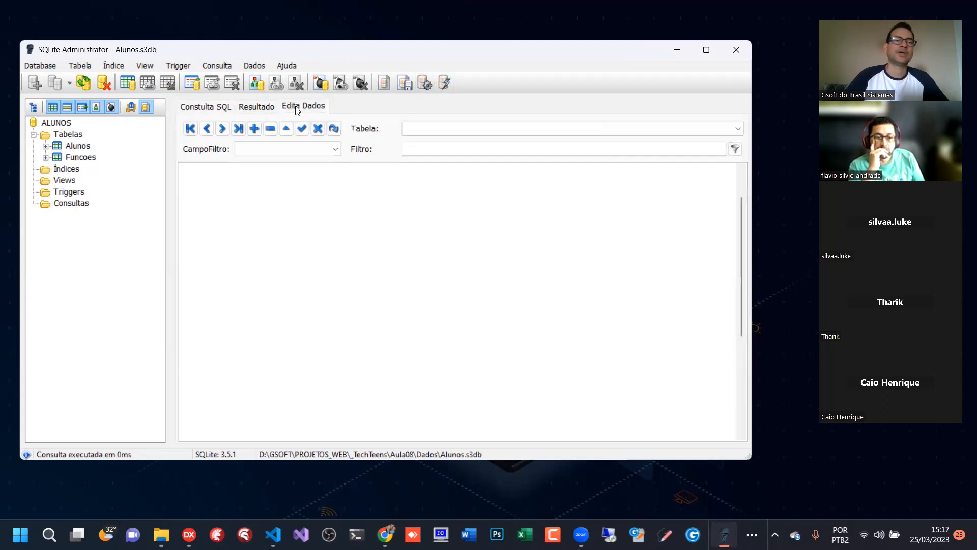
pyautogui.click(256, 107)
pyautogui.click(300, 107)
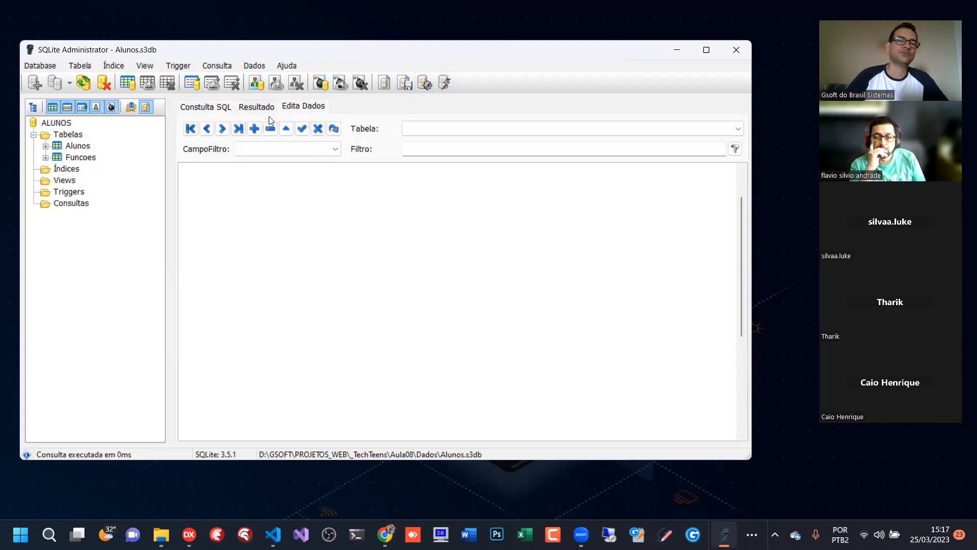
pyautogui.click(89, 146)
pyautogui.moveTo(586, 172); pyautogui.dragTo(328, 172)
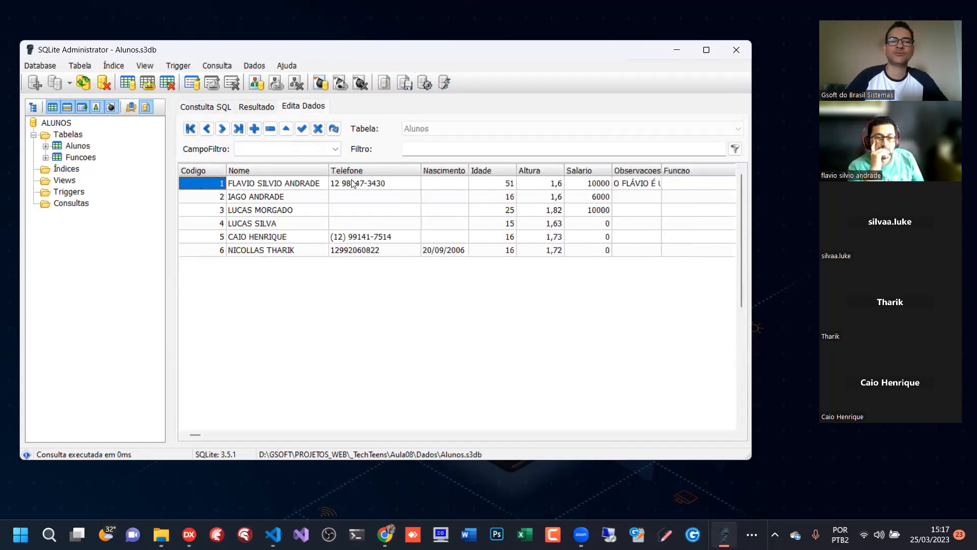
# - Check the Funcao cells of the Alunos records one by one
pyautogui.click(695, 183)
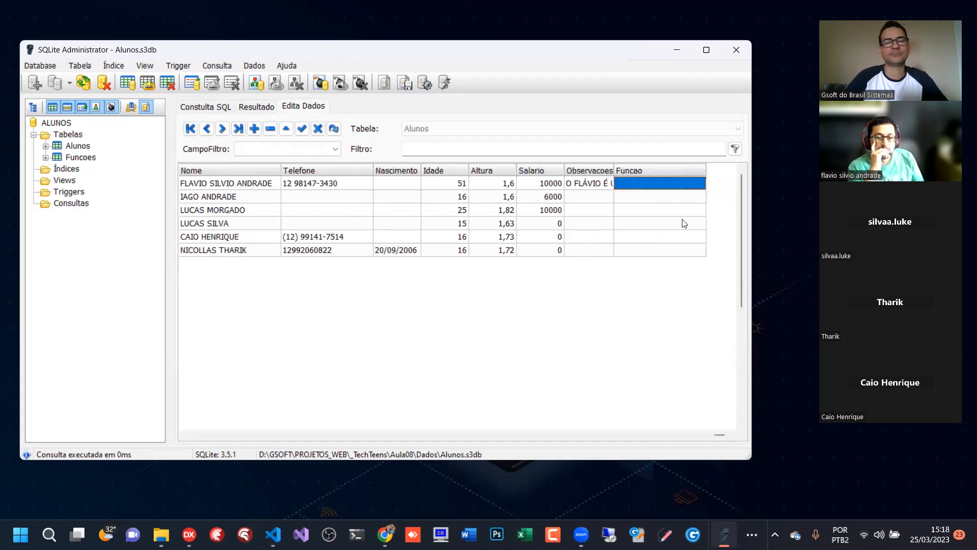
pyautogui.click(679, 224)
pyautogui.click(668, 237)
pyautogui.click(665, 239)
pyautogui.click(663, 248)
pyautogui.click(665, 236)
pyautogui.click(669, 212)
pyautogui.click(666, 197)
# - Set the Funcao of the first Alunos record to BACK and of the second to TEST
pyautogui.click(665, 183)
pyautogui.click(667, 183)
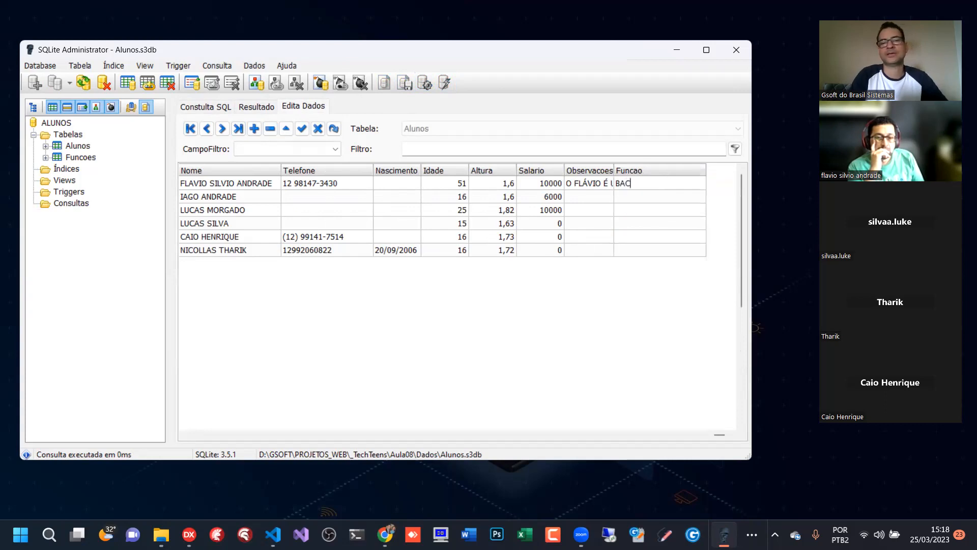
pyautogui.press('Down')
pyautogui.write('TEST')
pyautogui.press('Down')
pyautogui.press('Down')
pyautogui.press('Up')
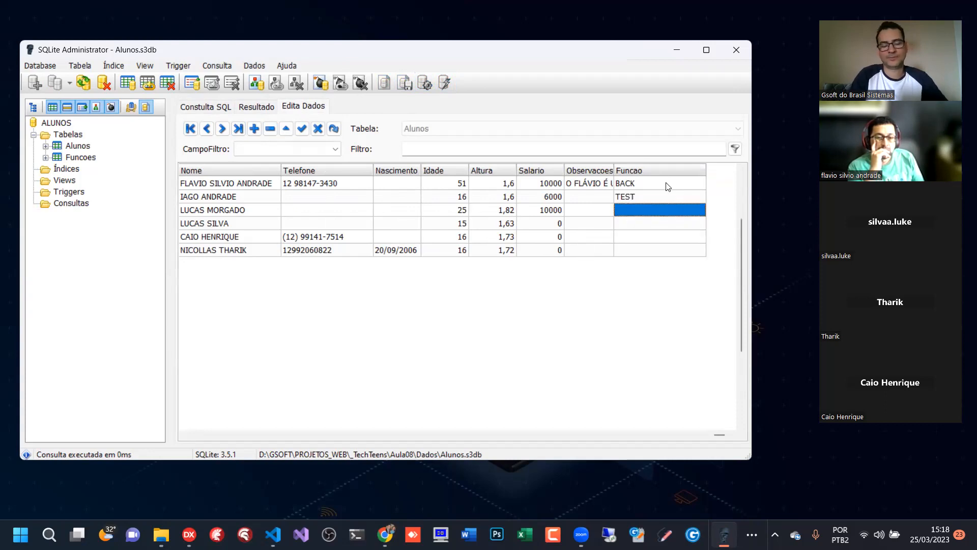
# - Set the Funcao of the third Alunos record to CHUCHU and of the fourth to FRONT END
pyautogui.write('CHC')
pyautogui.write('UCH')
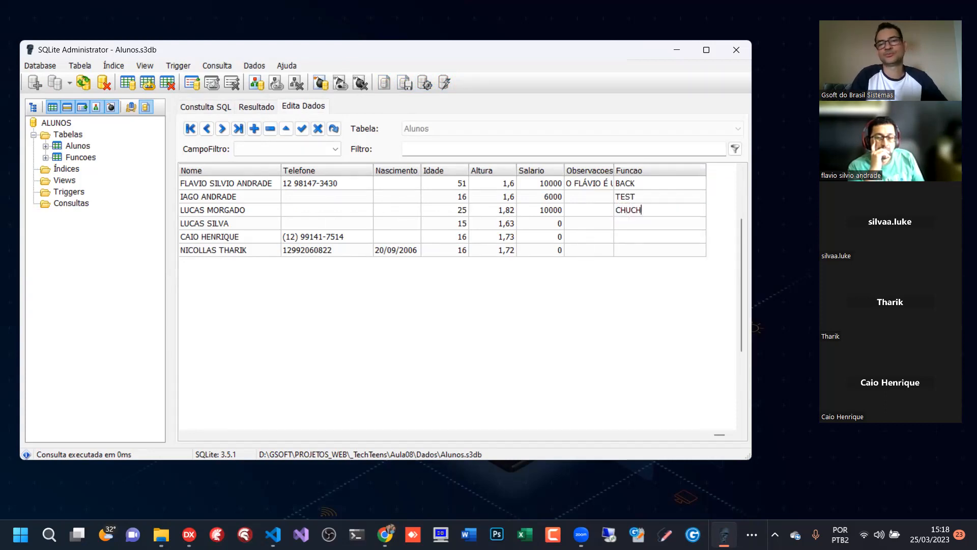
pyautogui.write('U')
pyautogui.press('Down')
pyautogui.write('FRON ')
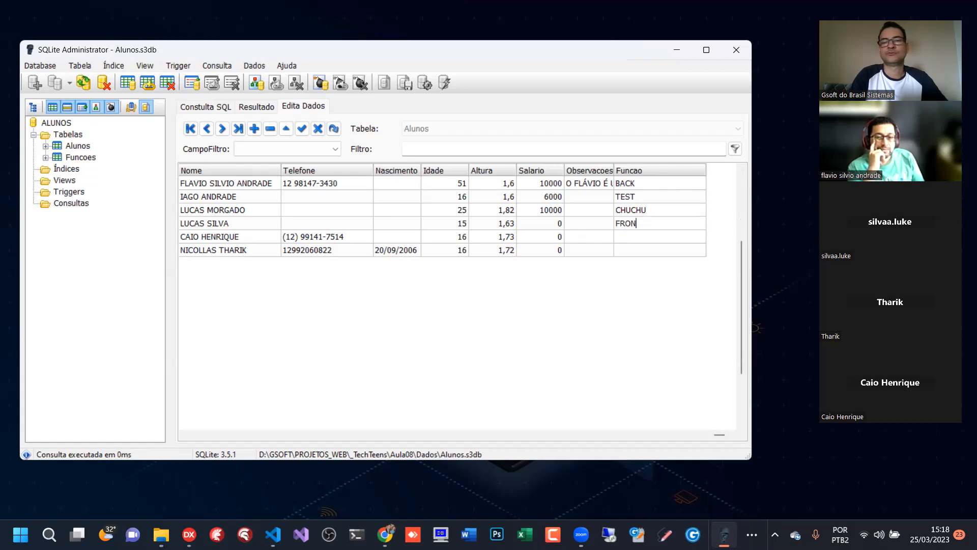
pyautogui.write('T END')
pyautogui.press('Down')
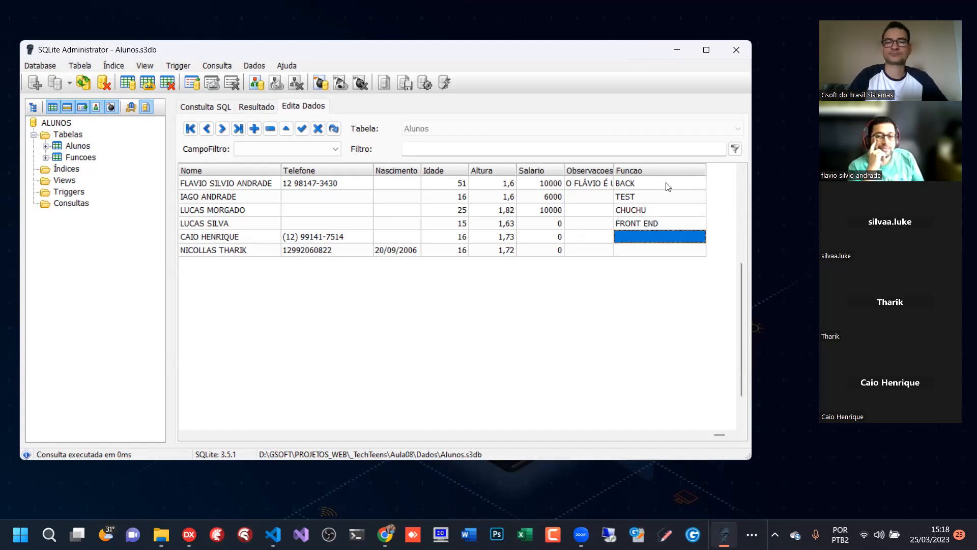
# - Set the Funcao of the fifth Alunos record to BACK END and of the sixth to BOLA
pyautogui.write('BACK END')
pyautogui.press('Down')
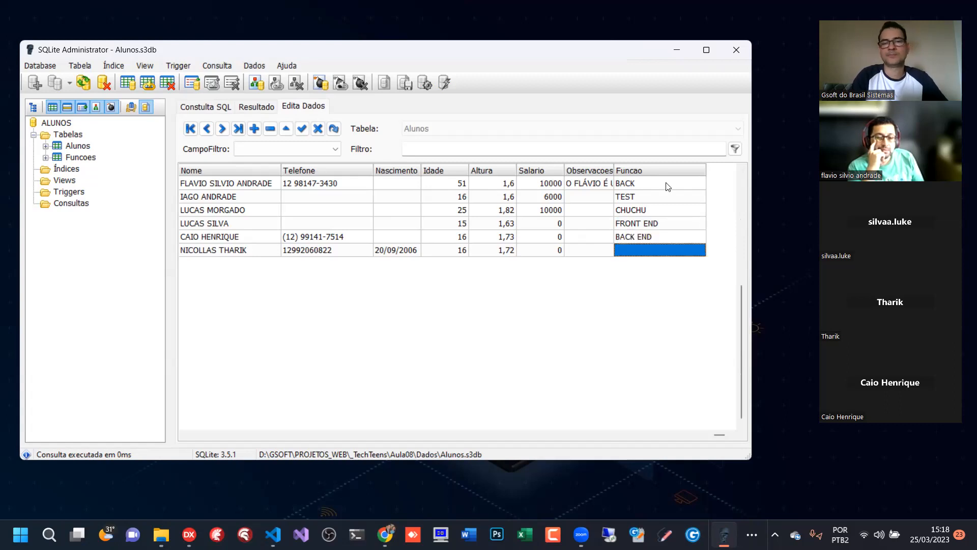
pyautogui.write('GL')
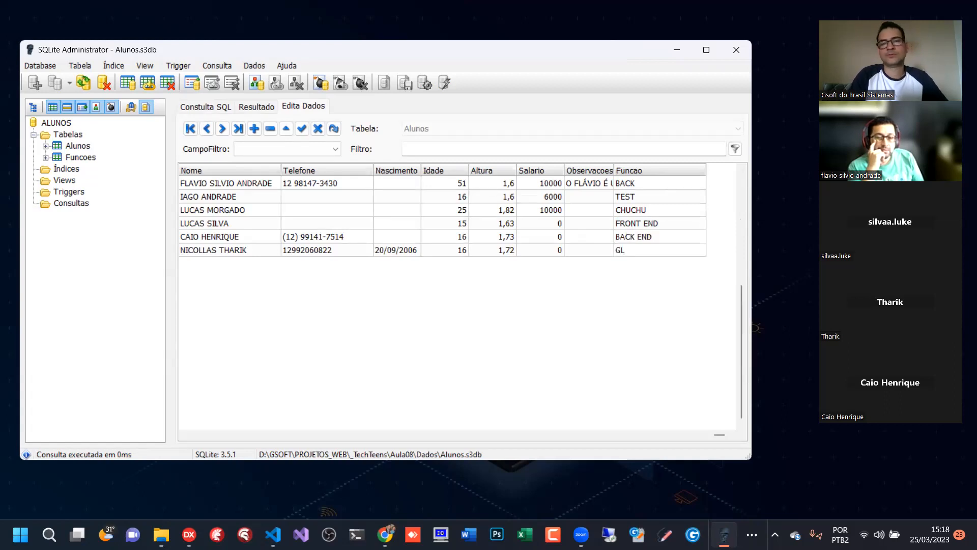
pyautogui.write('OLA')
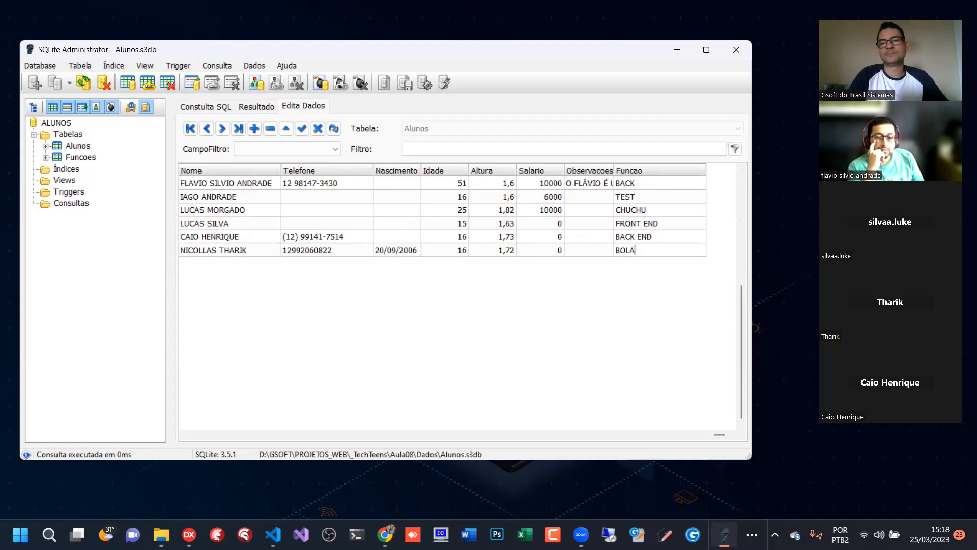
pyautogui.press('Up')
pyautogui.click(654, 187)
pyautogui.click(641, 235)
pyautogui.click(645, 247)
pyautogui.click(647, 234)
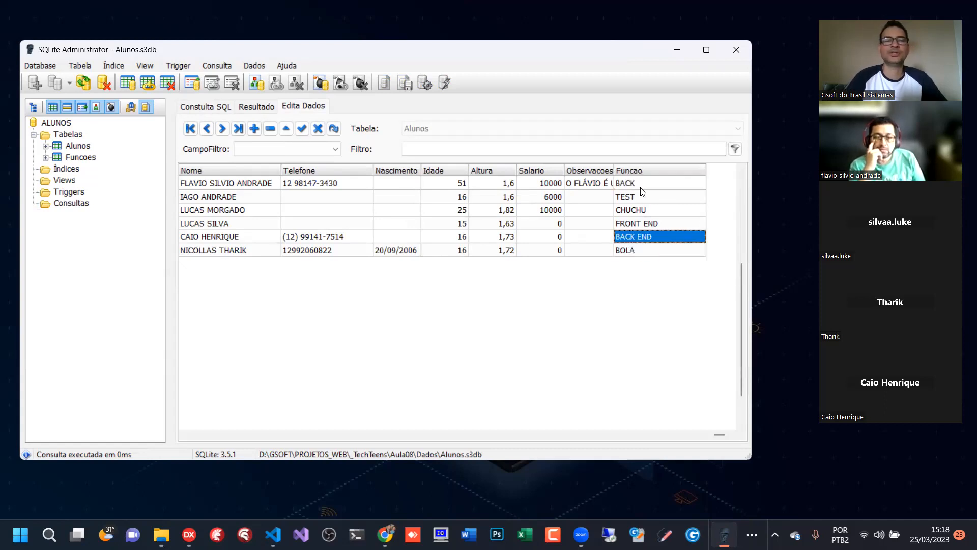
# - Run the IS NOT NULL query again and narrow the Nome and Telefone columns of its result
pyautogui.click(206, 107)
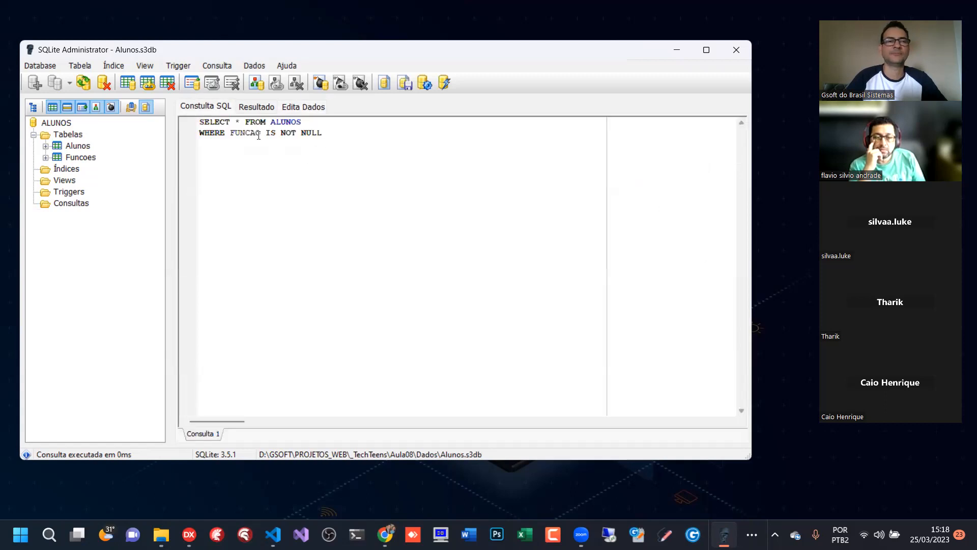
pyautogui.click(425, 83)
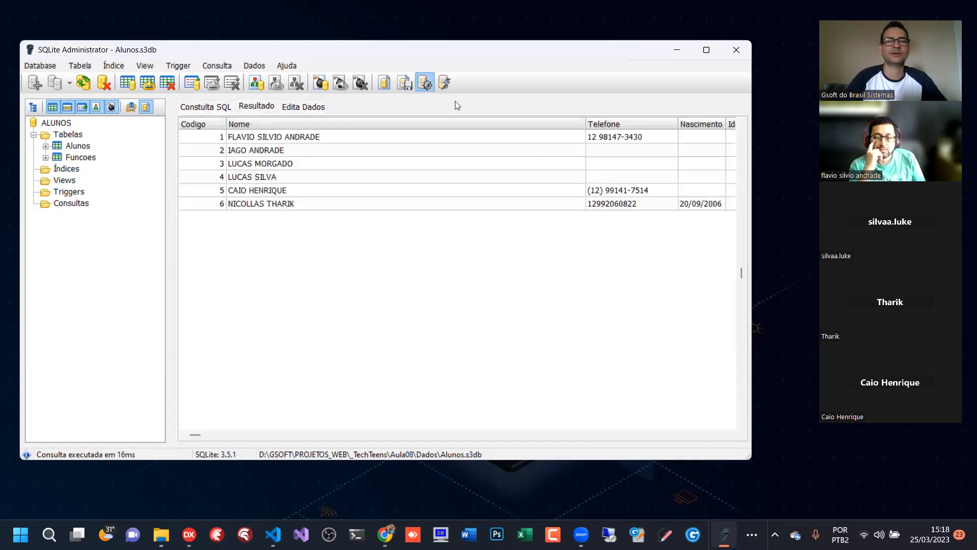
pyautogui.moveTo(585, 124); pyautogui.dragTo(324, 124)
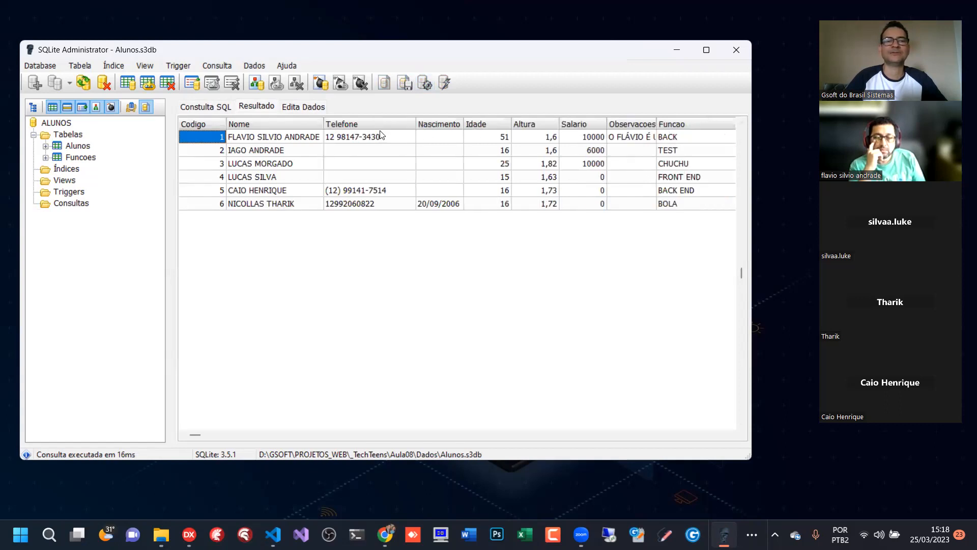
pyautogui.moveTo(415, 124); pyautogui.dragTo(384, 124)
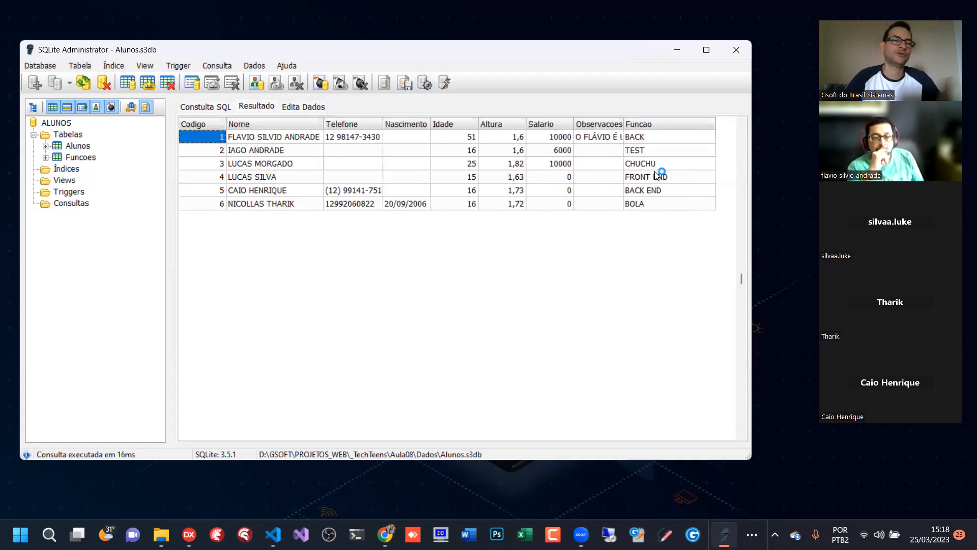
# - Replace the IS NOT NULL condition with FUNCAO = 'BACK END' and run the query
pyautogui.click(210, 108)
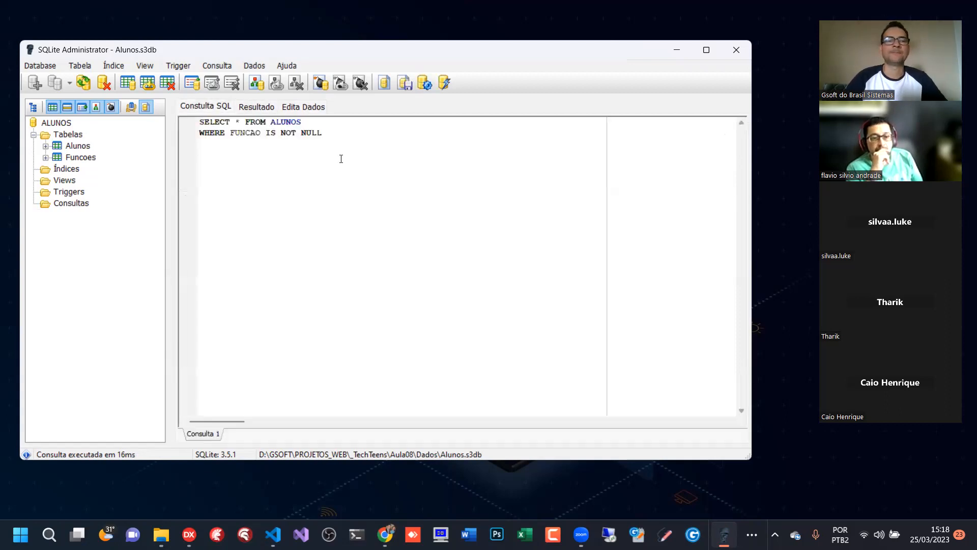
pyautogui.moveTo(264, 133); pyautogui.dragTo(367, 133)
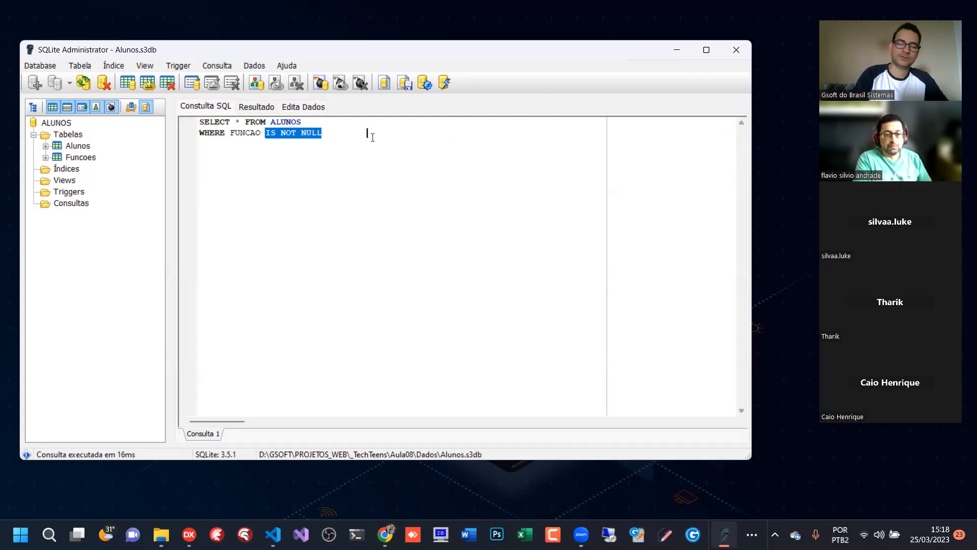
pyautogui.write('= ')
pyautogui.write("'")
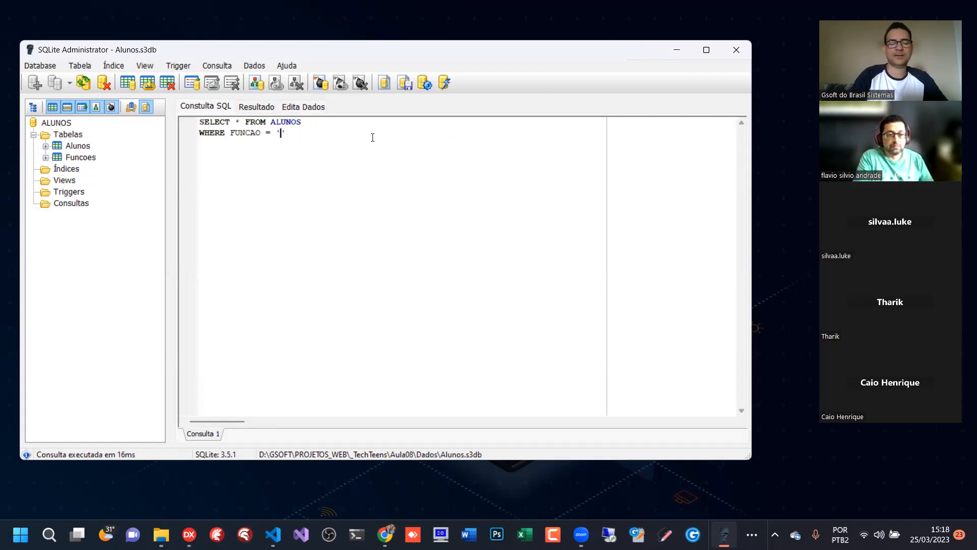
pyautogui.write('BACK END')
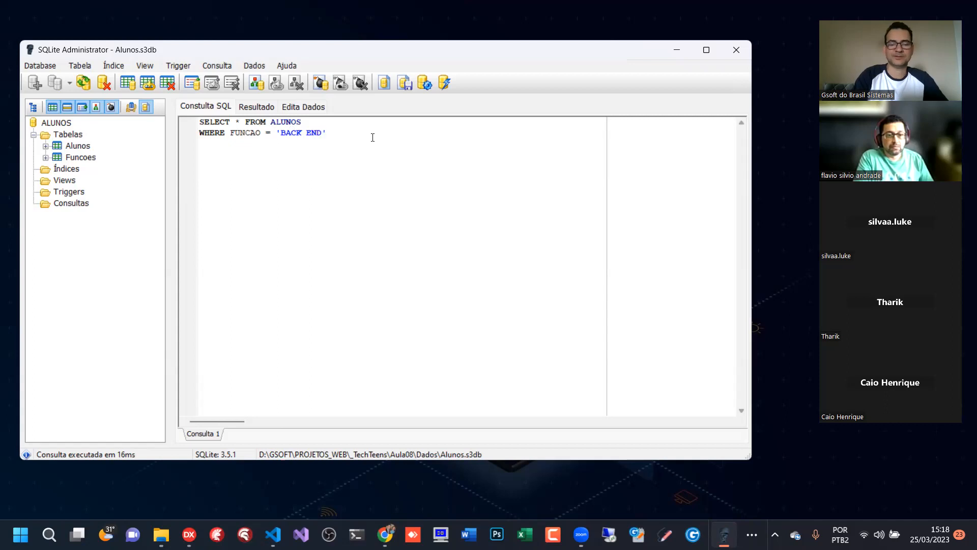
pyautogui.press('F5')
pyautogui.click(372, 137)
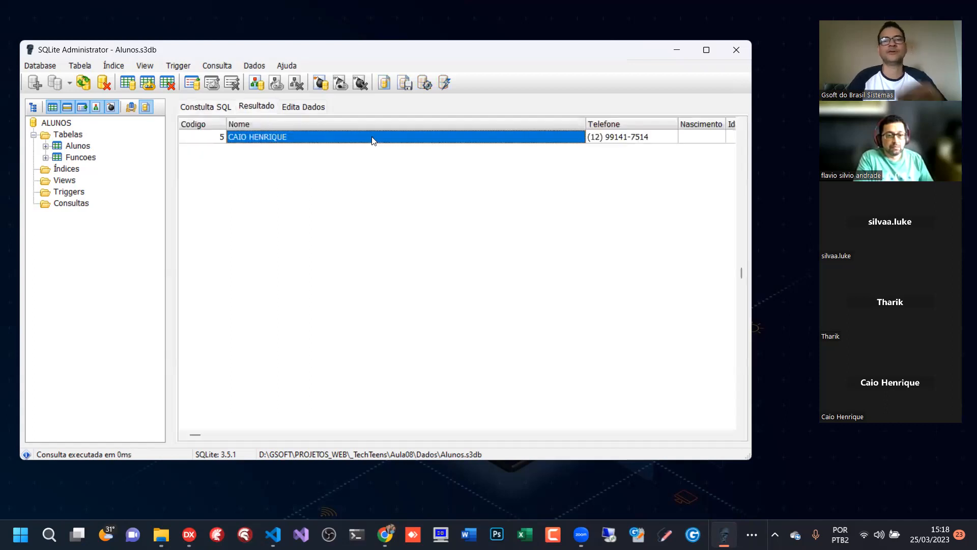
# - Narrow the Nome column of the BACK END result and compare the listed record with the query text
pyautogui.moveTo(585, 124); pyautogui.dragTo(353, 116)
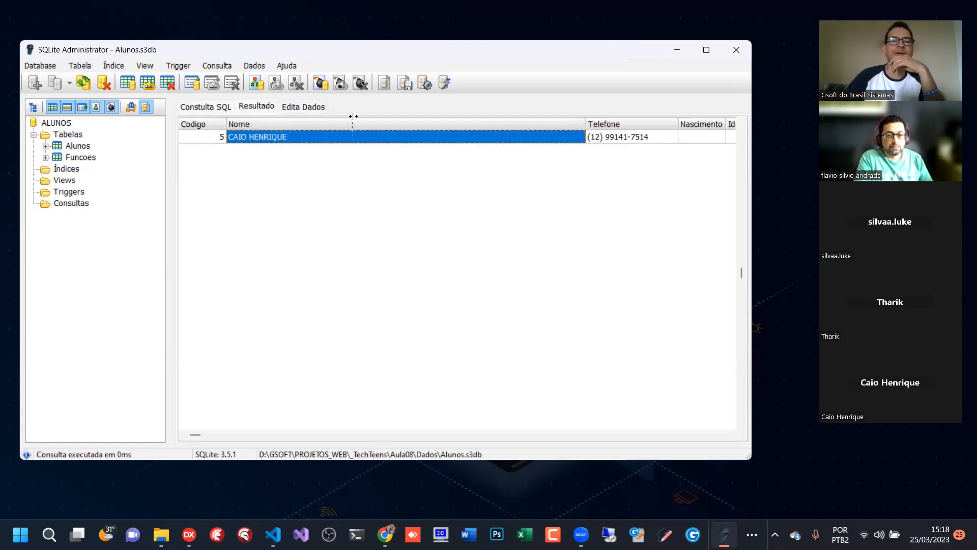
pyautogui.click(203, 108)
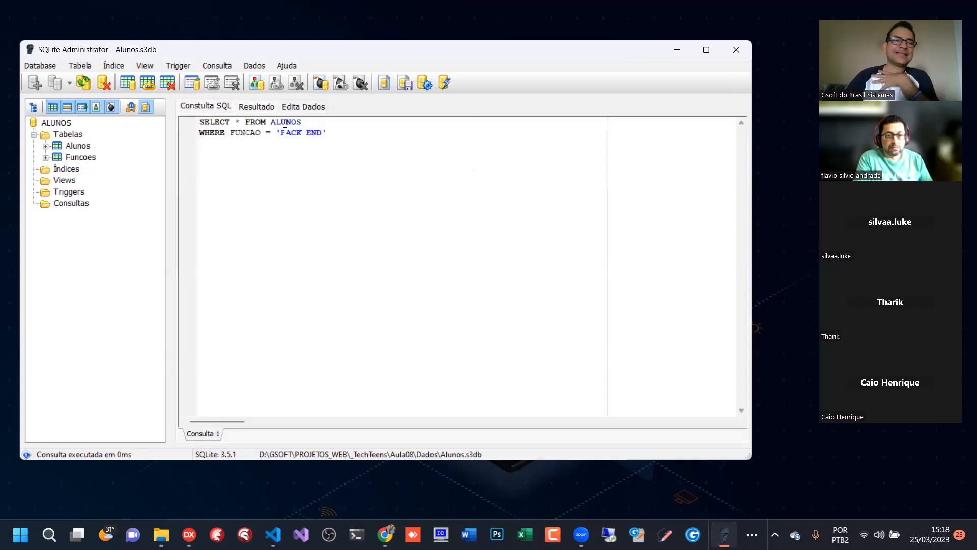
pyautogui.click(262, 109)
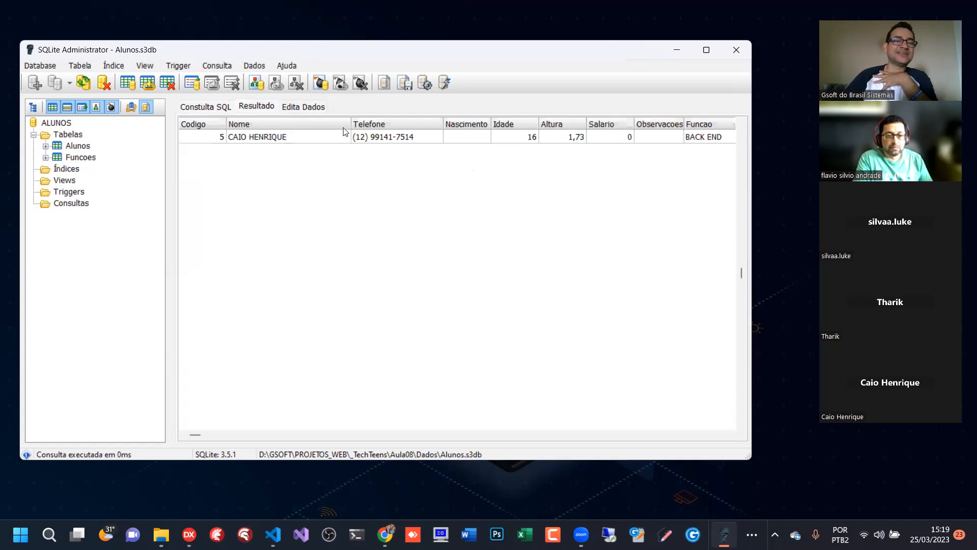
pyautogui.moveTo(350, 125); pyautogui.dragTo(304, 124)
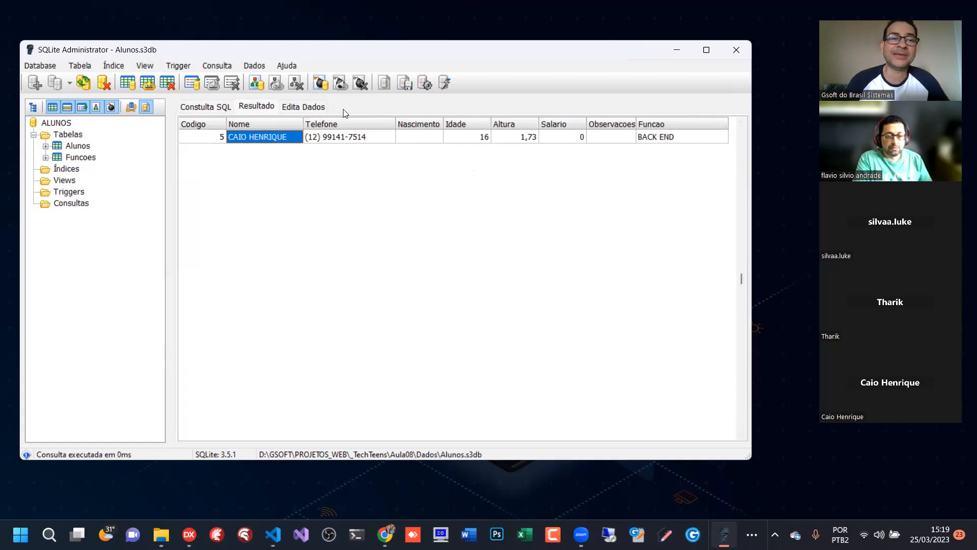
# - Return to the editable Alunos data and look through the Funcao values down to the last record
pyautogui.click(309, 108)
pyautogui.click(652, 202)
pyautogui.press('Up')
pyautogui.press('Down')
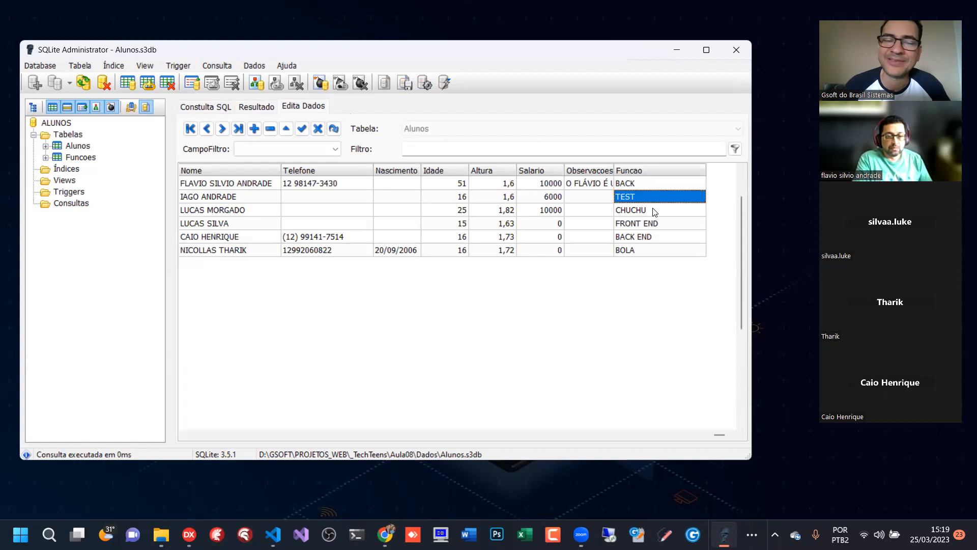
pyautogui.click(662, 227)
pyautogui.click(662, 250)
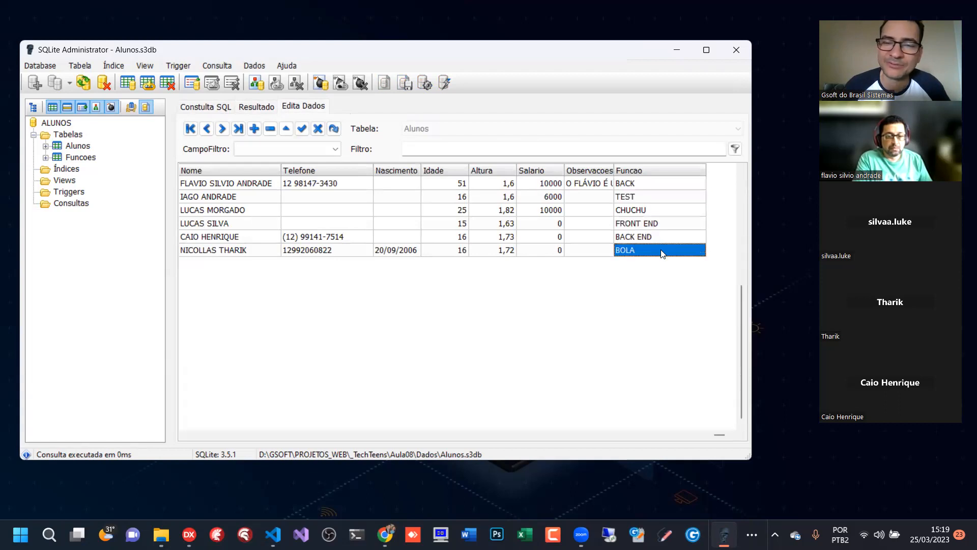
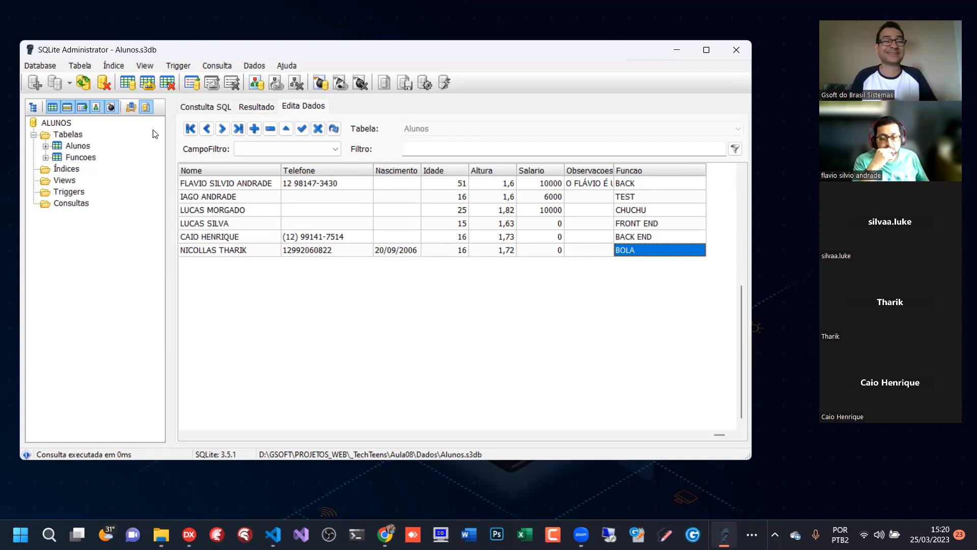
# - Look through the role names in the Funcoes table and compare them with the Funcao values in Alunos
pyautogui.click(82, 157)
pyautogui.click(251, 184)
pyautogui.click(250, 210)
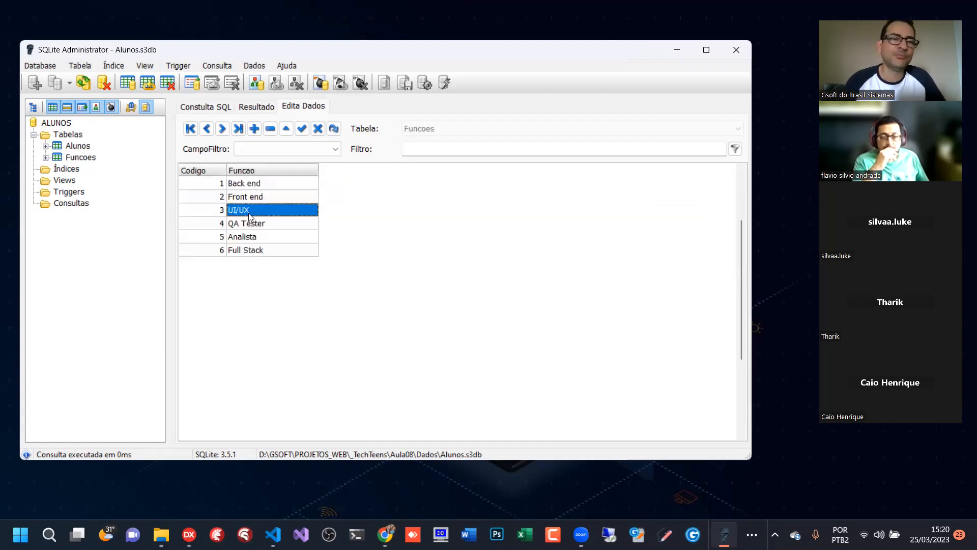
pyautogui.click(251, 237)
pyautogui.click(251, 251)
pyautogui.click(253, 237)
pyautogui.click(250, 197)
pyautogui.click(78, 146)
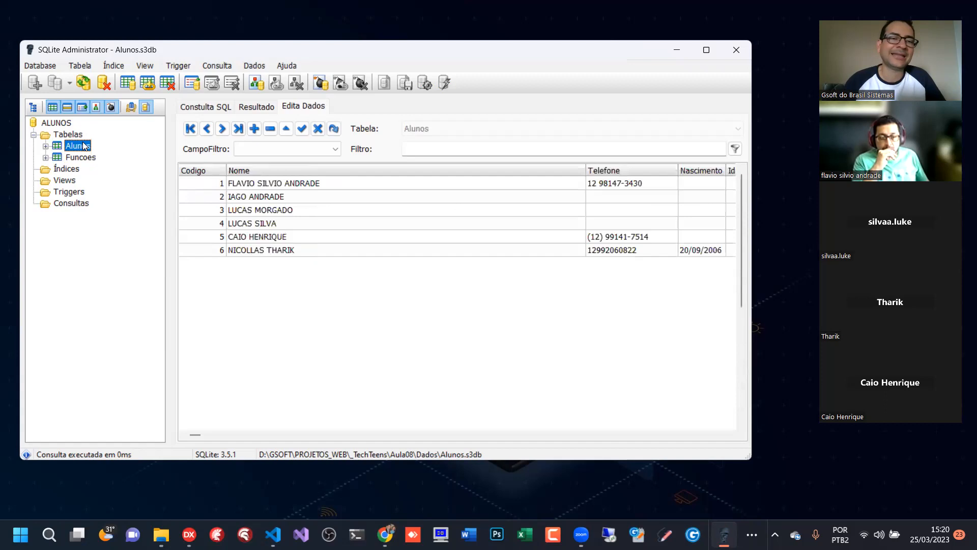
pyautogui.moveTo(588, 173); pyautogui.dragTo(263, 176)
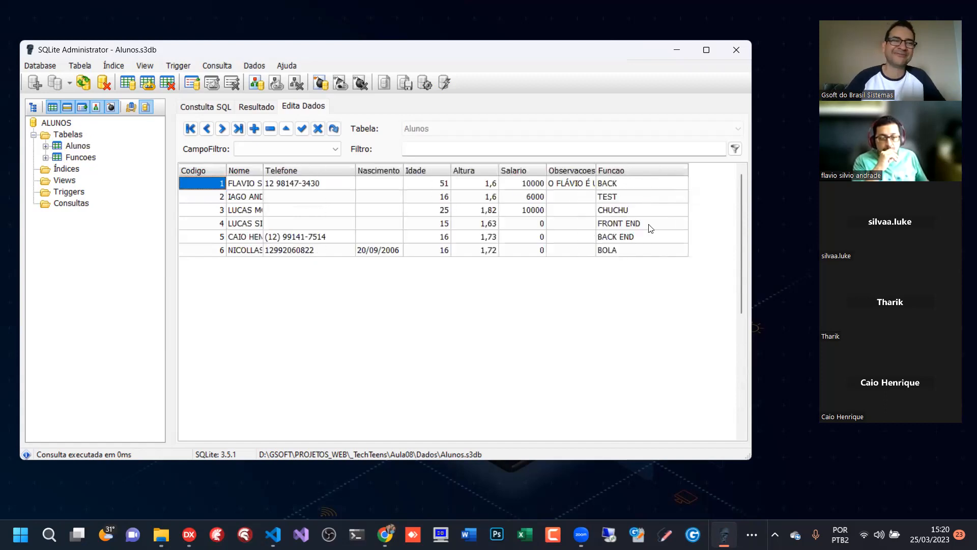
# - Delete the Funcao field from the Alunos table, apply the alteration and maximize the program window
pyautogui.click(74, 147)
pyautogui.rightClick(74, 146)
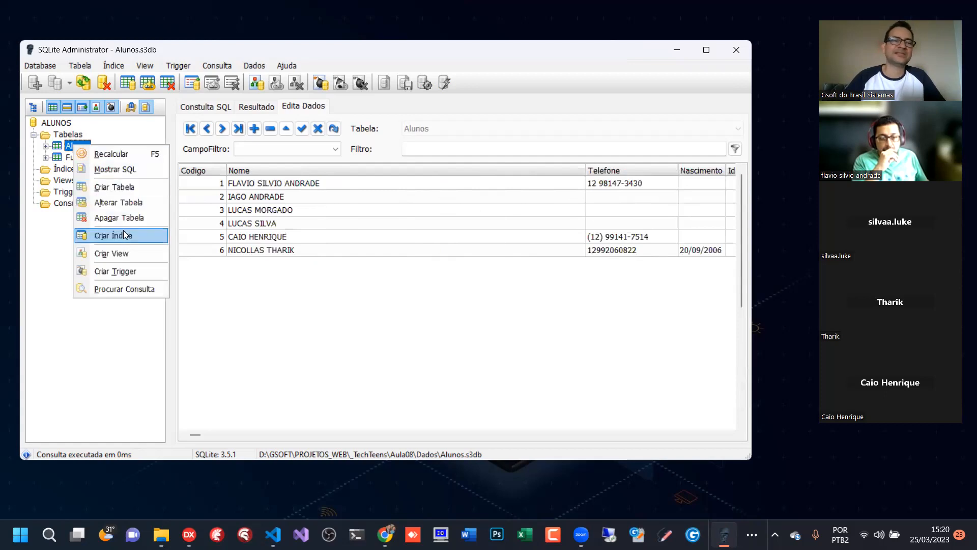
pyautogui.click(127, 206)
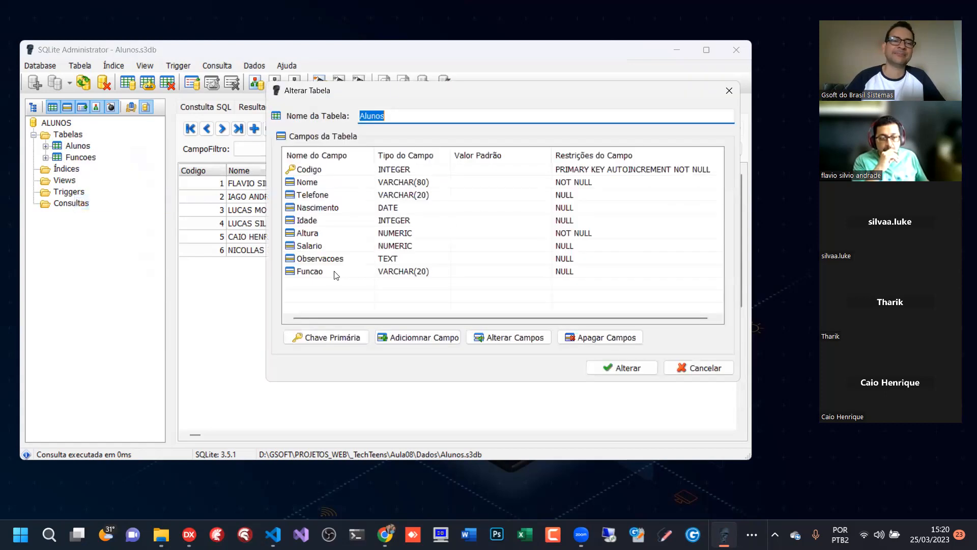
pyautogui.click(366, 275)
pyautogui.click(605, 337)
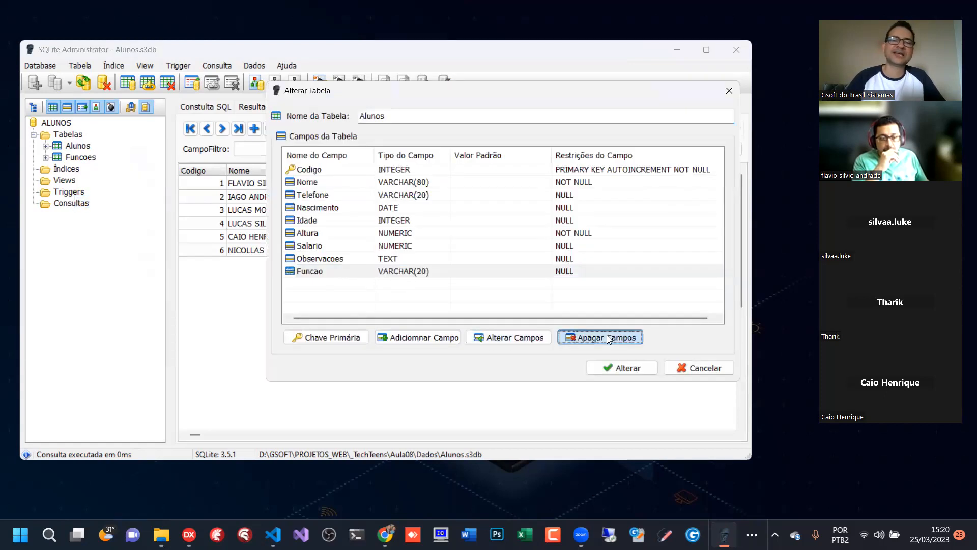
pyautogui.click(466, 308)
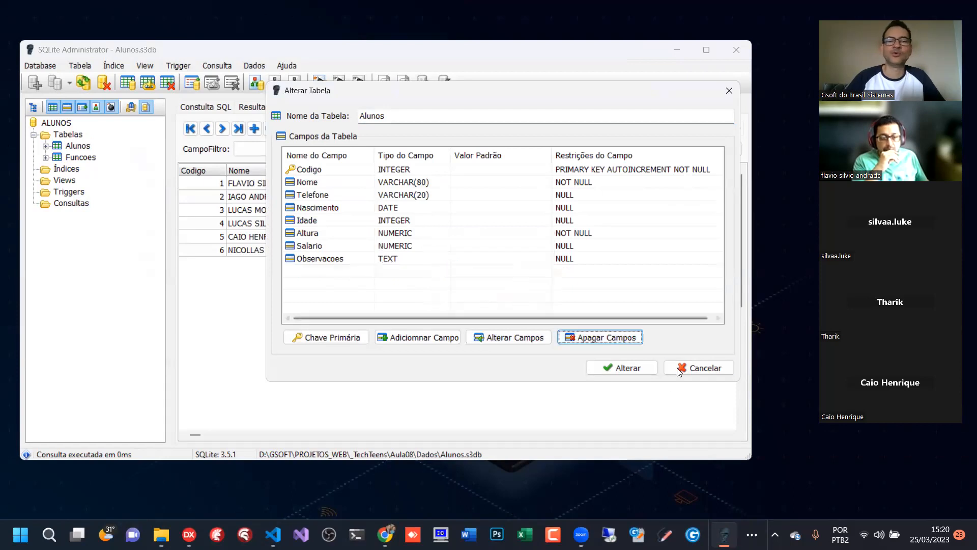
pyautogui.click(629, 367)
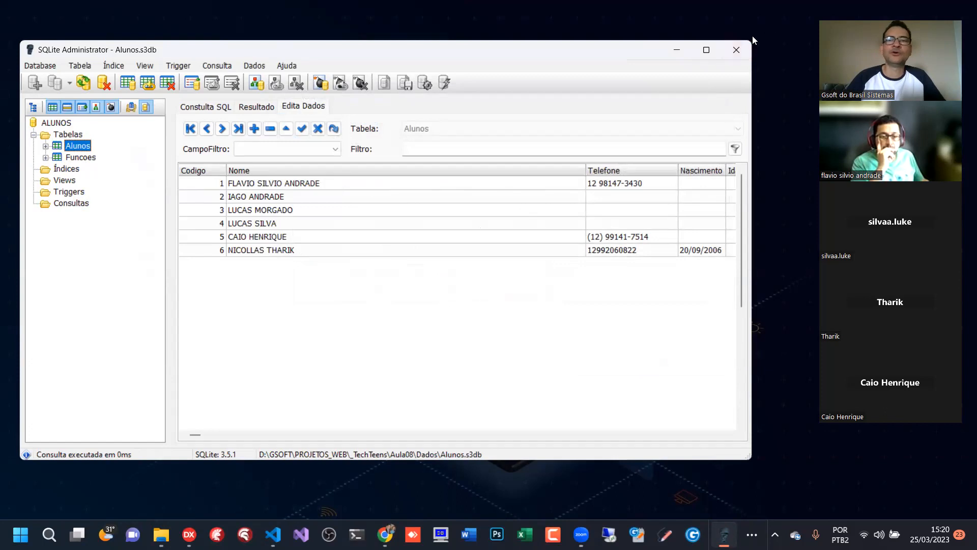
pyautogui.click(706, 50)
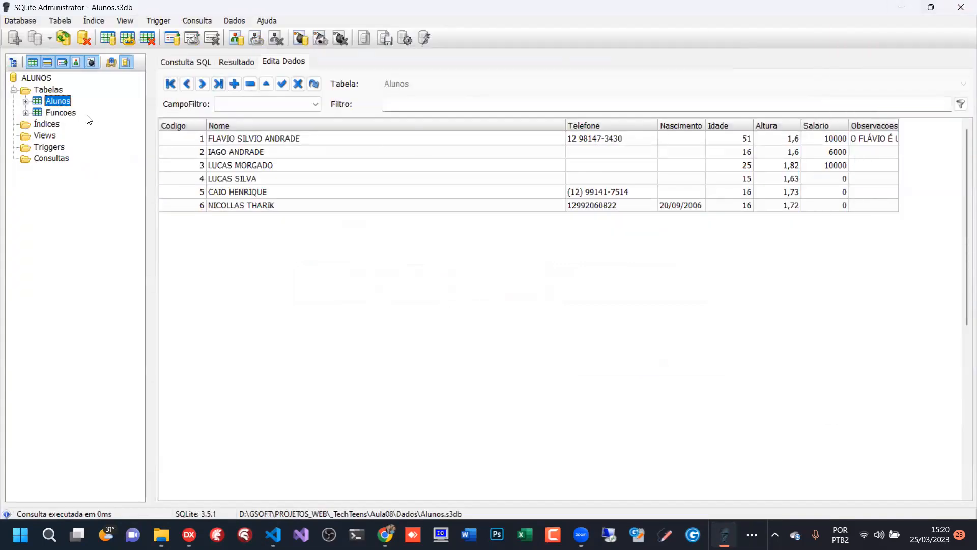
# - Begin a new field in the Alunos table and name it CodFuncao
pyautogui.click(62, 113)
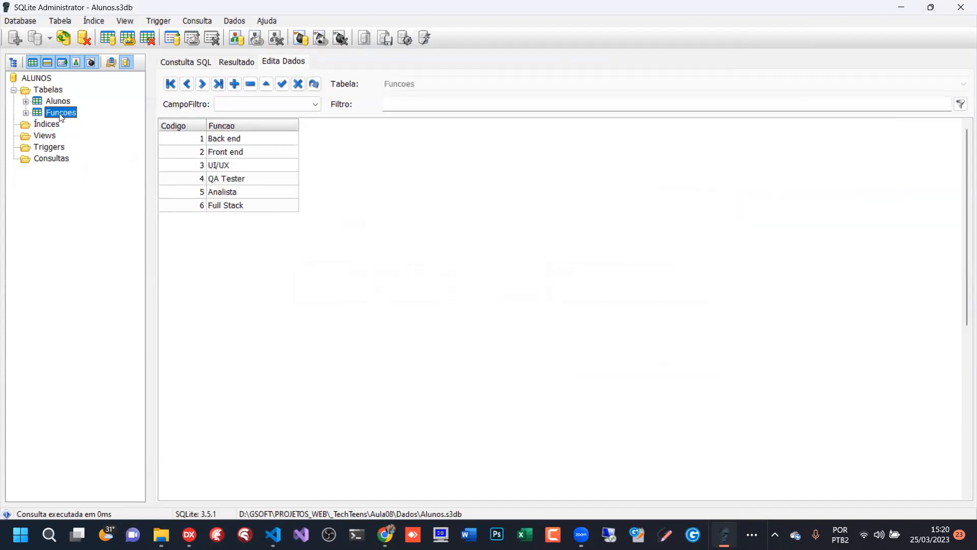
pyautogui.click(58, 101)
pyautogui.rightClick(58, 101)
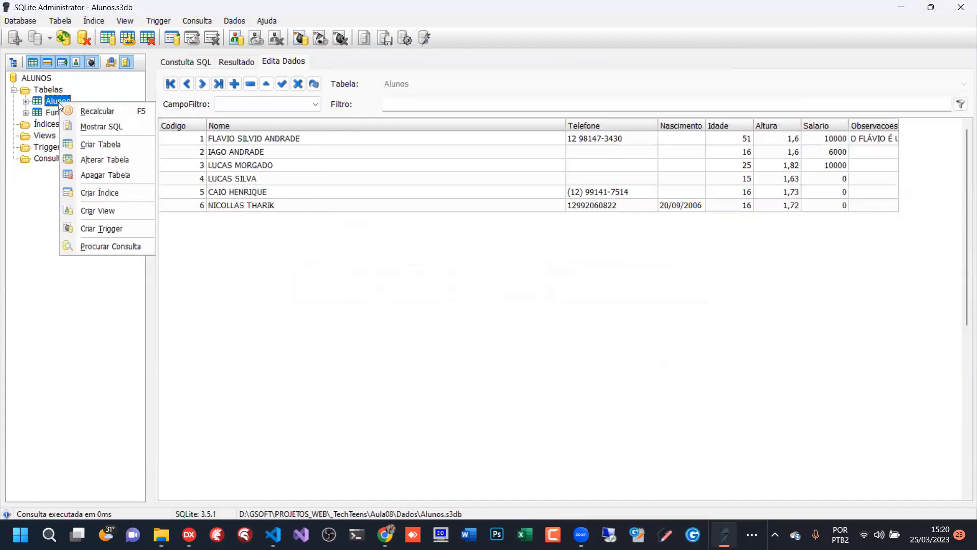
pyautogui.click(103, 162)
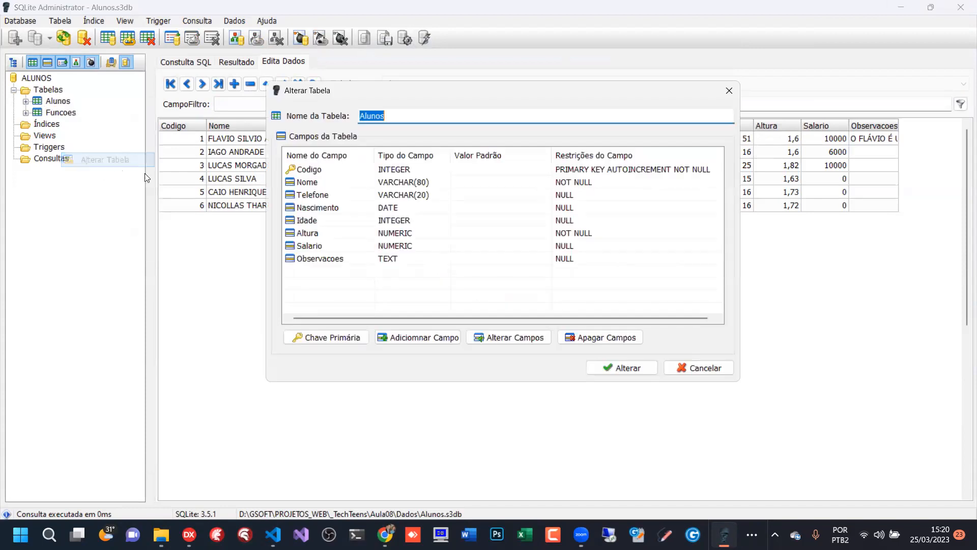
pyautogui.click(412, 337)
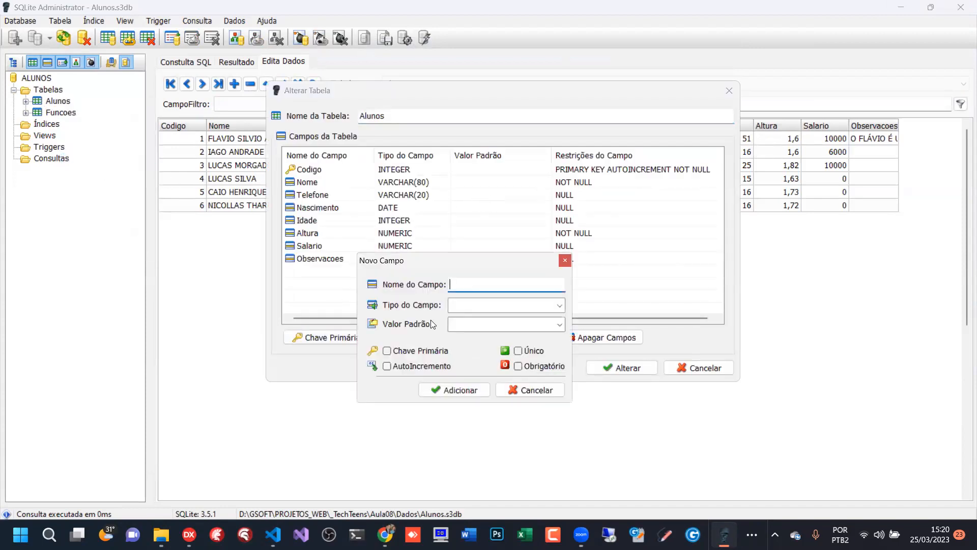
pyautogui.write('cOD')
pyautogui.press('capslock')
pyautogui.press('BackSpace')
pyautogui.press('BackSpace')
pyautogui.press('BackSpace')
pyautogui.write('CodFuncao')
# - Set the CodFuncao field's type to INTEGER, add it and apply the alteration to Alunos
pyautogui.click(559, 305)
pyautogui.click(513, 319)
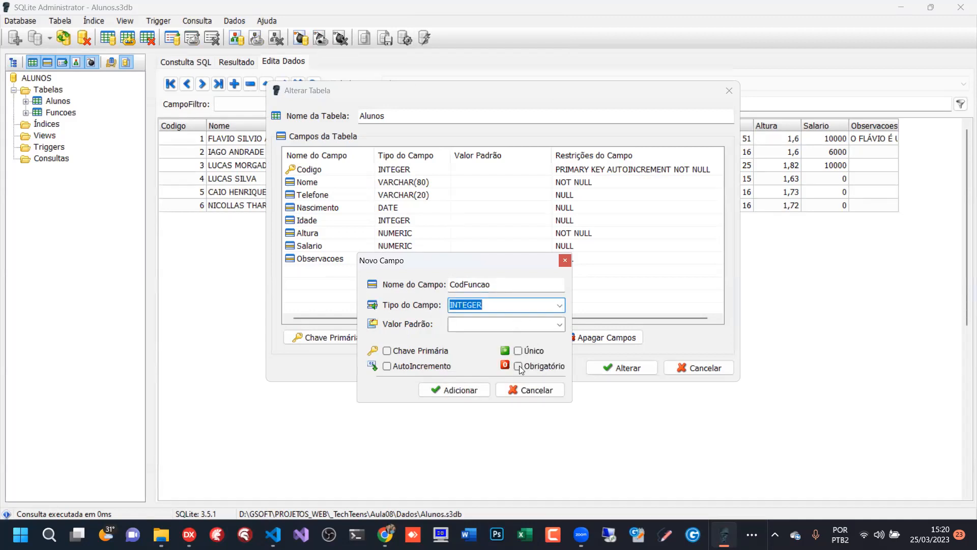
pyautogui.click(451, 393)
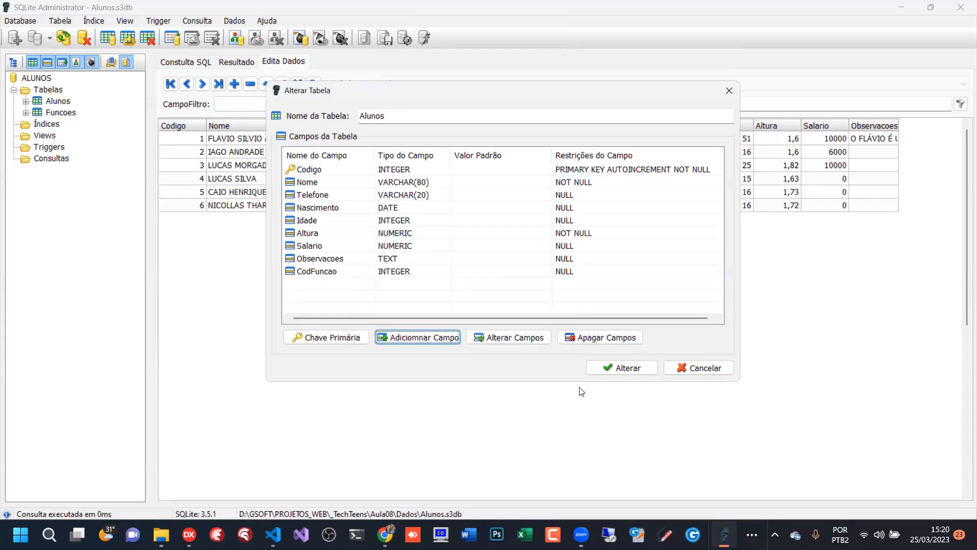
pyautogui.click(637, 368)
# - Go over the CodFuncao cells in Alunos, narrow the Nome column and widen the Observacoes column
pyautogui.click(915, 138)
pyautogui.click(918, 163)
pyautogui.click(917, 178)
pyautogui.click(918, 204)
pyautogui.click(919, 192)
pyautogui.click(922, 138)
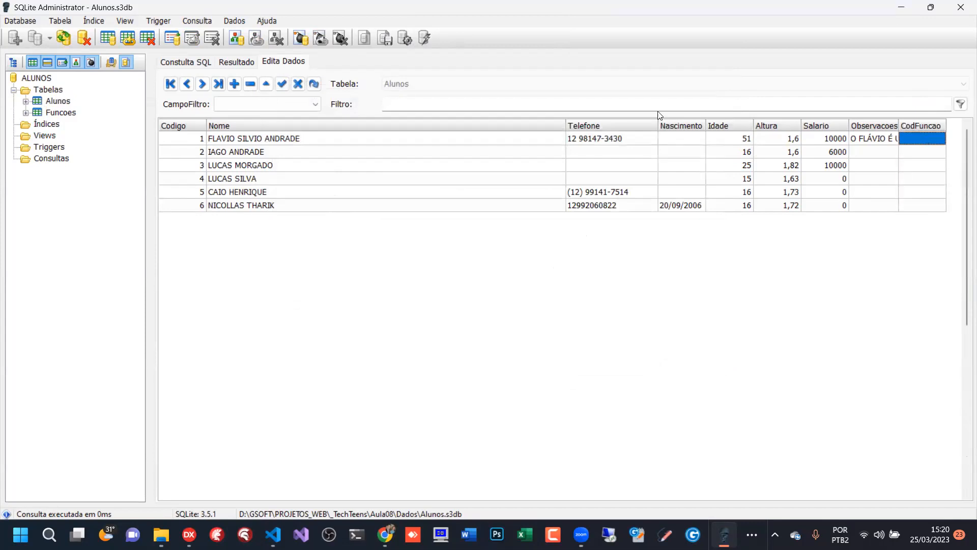
pyautogui.moveTo(566, 126); pyautogui.dragTo(336, 136)
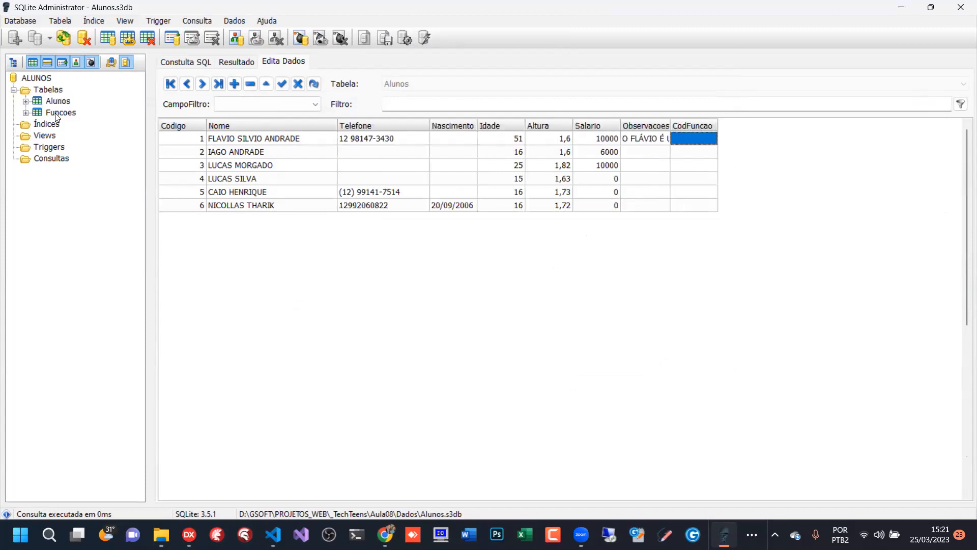
pyautogui.moveTo(669, 126); pyautogui.dragTo(692, 126)
# - Try to fill CodFuncao with 1, 2, 3, 4, 5 and 6 down the six Alunos records
pyautogui.click(729, 138)
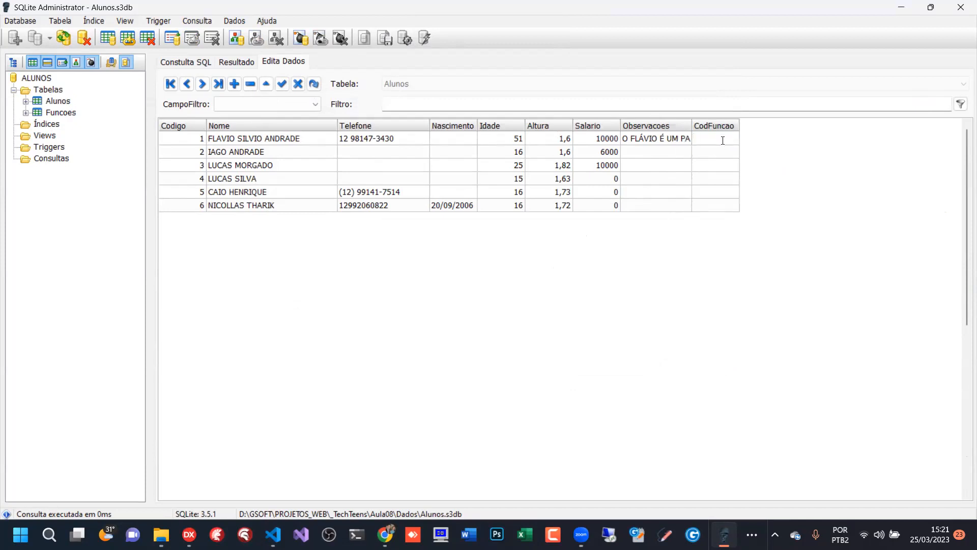
pyautogui.write('1')
pyautogui.click(712, 155)
pyautogui.write('2')
pyautogui.click(718, 169)
pyautogui.write('3')
pyautogui.click(721, 178)
pyautogui.write('4')
pyautogui.click(719, 196)
pyautogui.write('5')
pyautogui.click(724, 206)
pyautogui.write('6')
# - Review the CodFuncao cells of the Alunos records one after another
pyautogui.click(721, 183)
pyautogui.click(724, 165)
pyautogui.click(726, 152)
pyautogui.click(728, 140)
pyautogui.click(725, 166)
pyautogui.click(723, 192)
pyautogui.click(722, 204)
pyautogui.click(724, 180)
pyautogui.click(726, 148)
pyautogui.click(728, 141)
# - Check which code belongs to Back end in the Funcoes table and return to the Alunos data
pyautogui.click(59, 113)
pyautogui.click(197, 140)
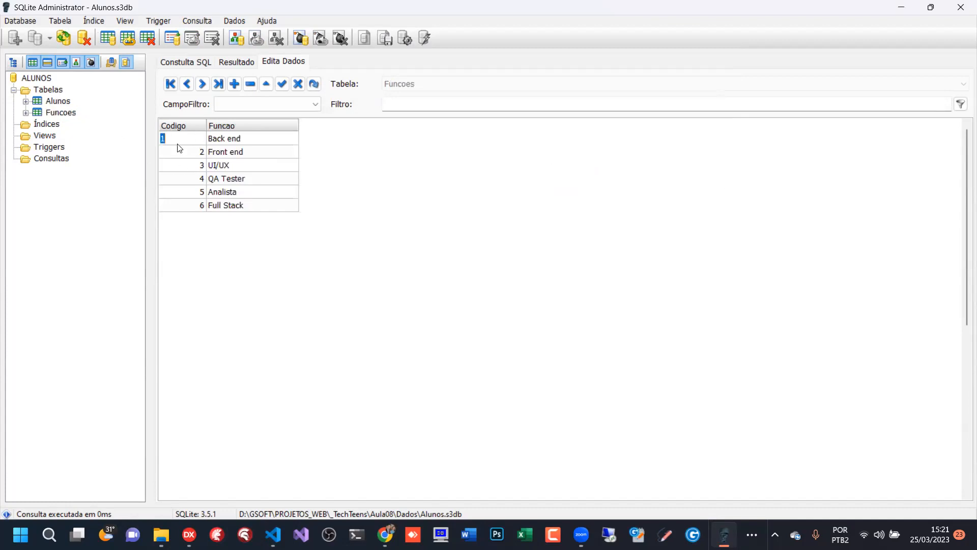
pyautogui.click(249, 142)
pyautogui.click(199, 141)
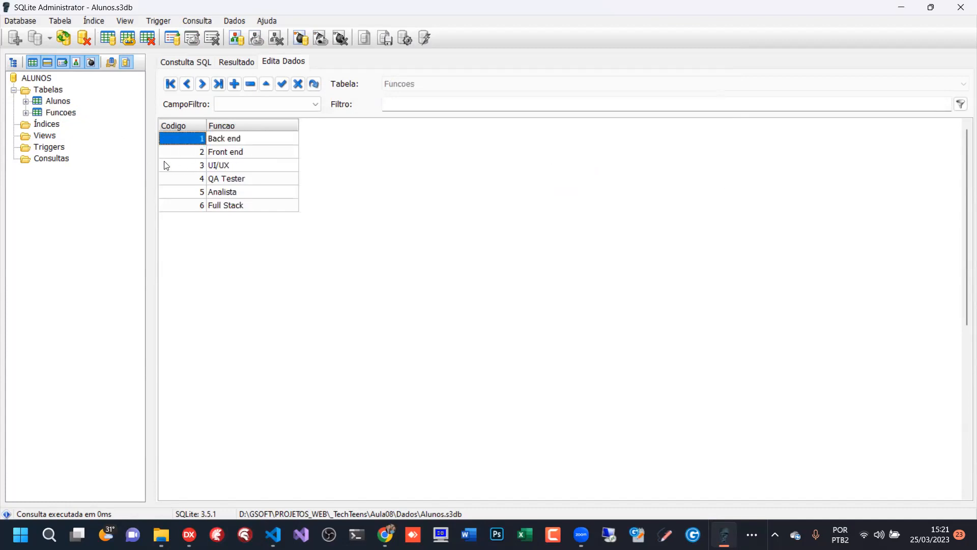
pyautogui.click(57, 101)
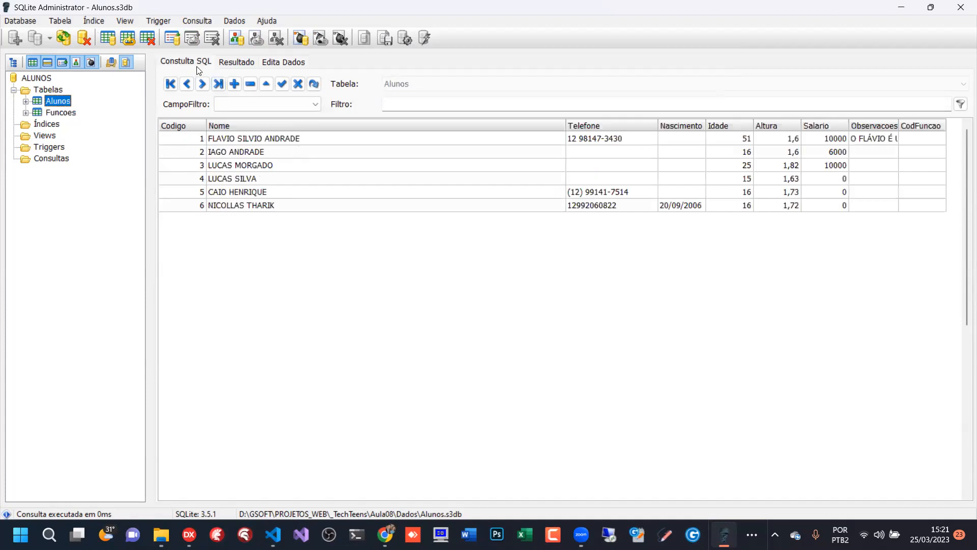
# - Change the query's condition to CODFUNCAO = 3 and run it
pyautogui.click(186, 62)
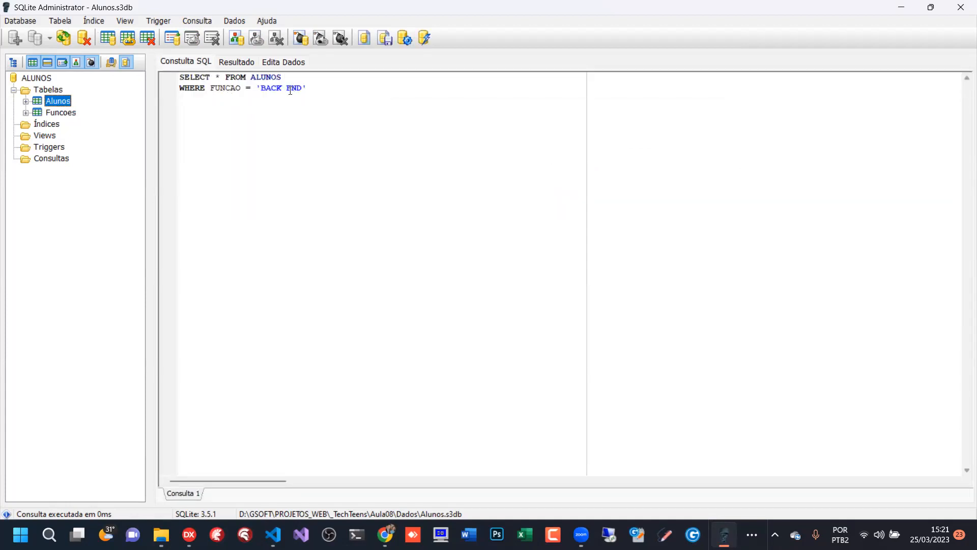
pyautogui.moveTo(210, 87); pyautogui.dragTo(354, 90)
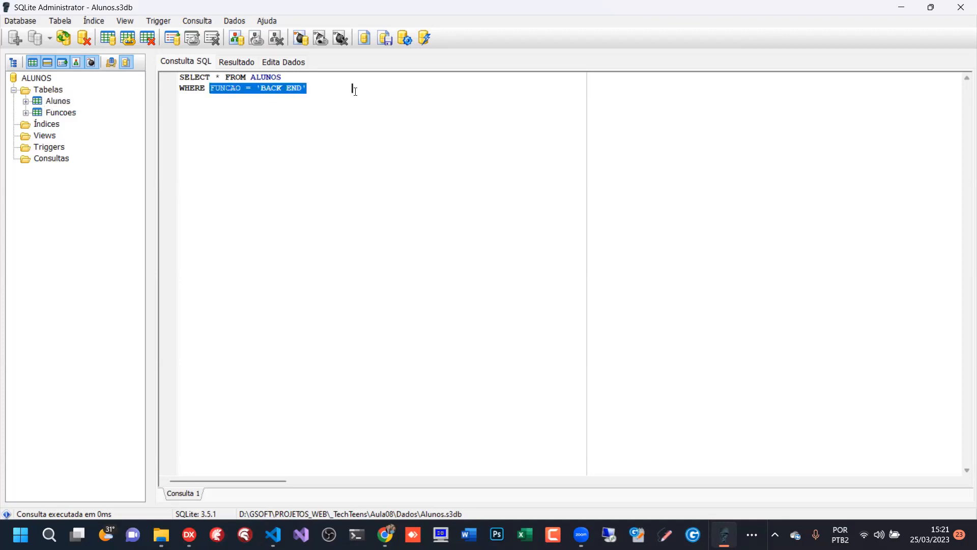
pyautogui.write('cod')
pyautogui.press('BackSpace')
pyautogui.press('BackSpace')
pyautogui.press('BackSpace')
pyautogui.press('capslock')
pyautogui.write('CODFUNCA')
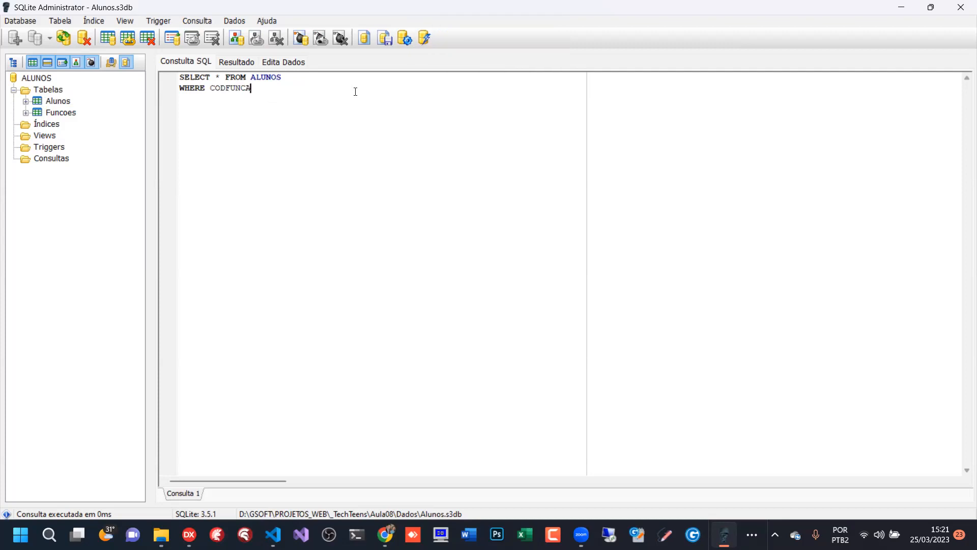
pyautogui.write('O = 3')
pyautogui.press('F5')
# - Check the CODFUNCAO = 3 result against the query and reopen the editable Alunos data
pyautogui.click(229, 62)
pyautogui.click(175, 65)
pyautogui.click(57, 101)
pyautogui.click(293, 63)
# - Enter CodFuncao values 1 to 6 in order down the six Alunos records and save them
pyautogui.click(841, 208)
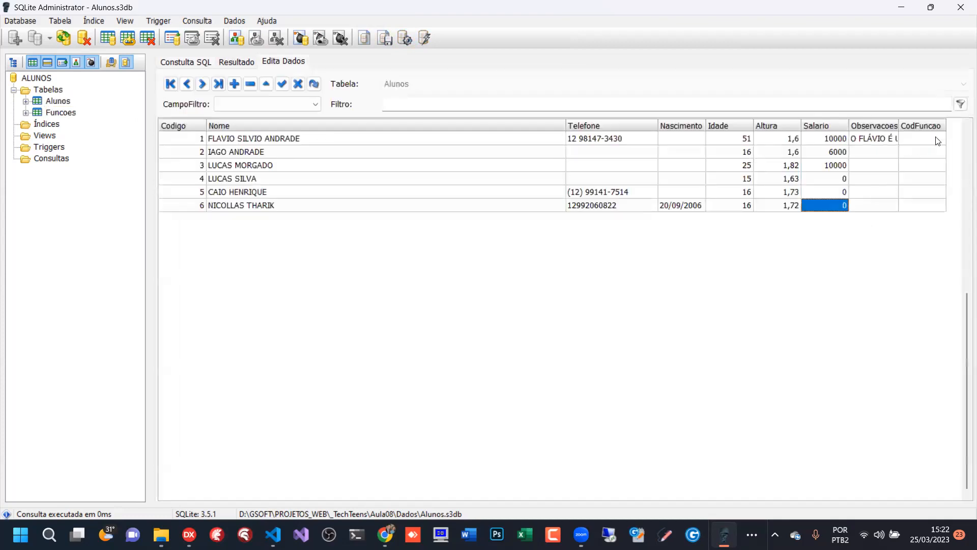
pyautogui.click(939, 142)
pyautogui.write('1')
pyautogui.press('Down')
pyautogui.write('2')
pyautogui.press('Down')
pyautogui.write('3')
pyautogui.press('Down')
pyautogui.write('4')
pyautogui.press('Down')
pyautogui.write('5')
pyautogui.press('Down')
pyautogui.write('6')
pyautogui.press('Up')
pyautogui.click(281, 85)
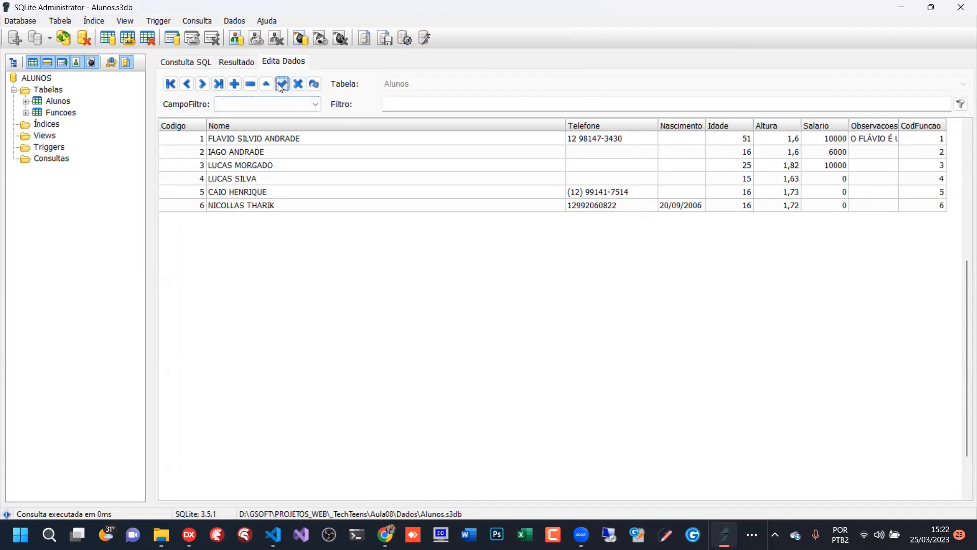
# - Check the entered CodFuncao values in Alunos and the text of the CODFUNCAO = 3 query
pyautogui.click(935, 152)
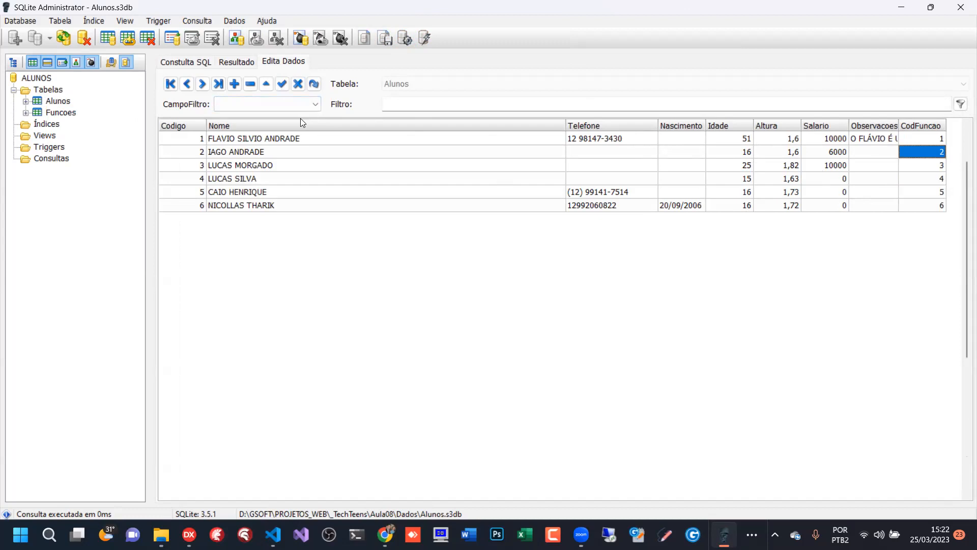
pyautogui.click(282, 84)
pyautogui.click(927, 204)
pyautogui.click(191, 61)
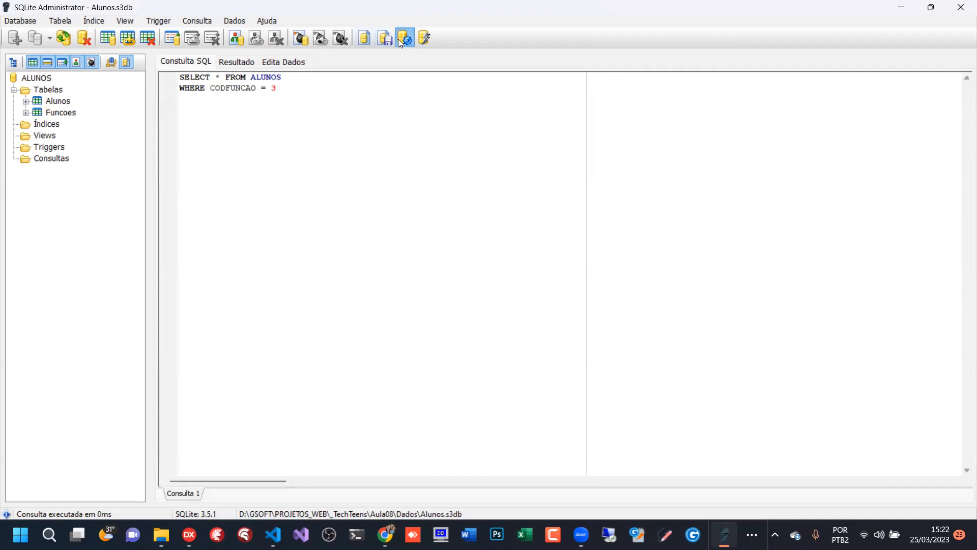
pyautogui.click(286, 62)
pyautogui.click(927, 153)
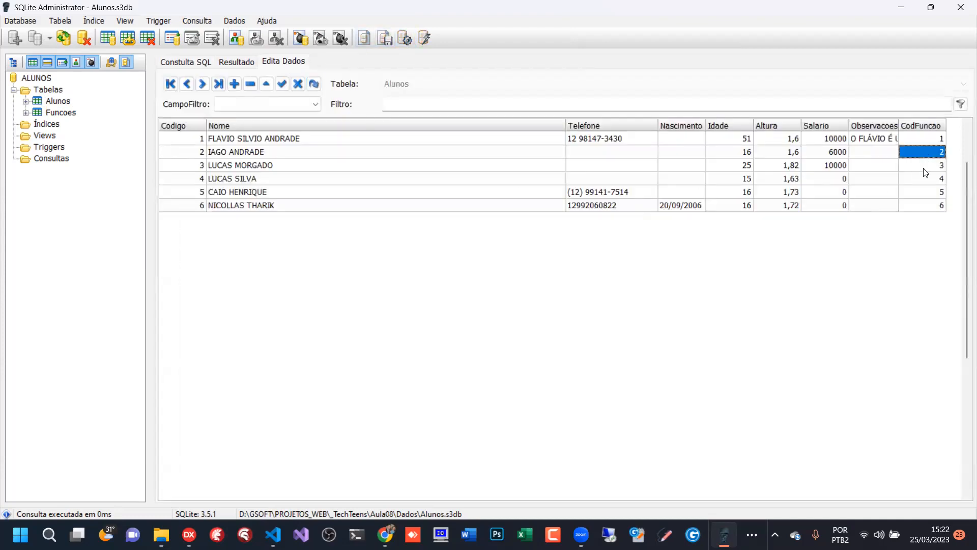
pyautogui.click(924, 198)
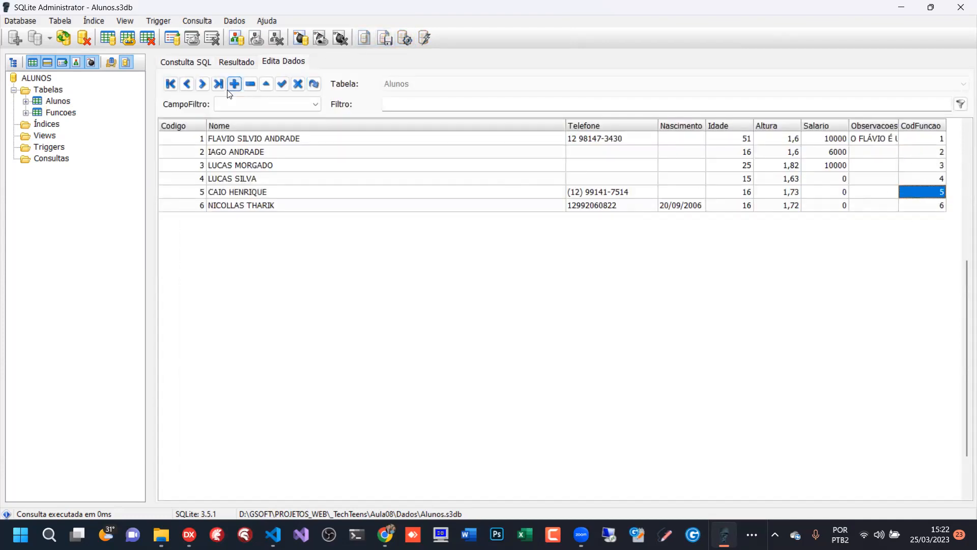
# - Put the fifth Alunos record into edit mode, save it and move through the other records
pyautogui.click(266, 84)
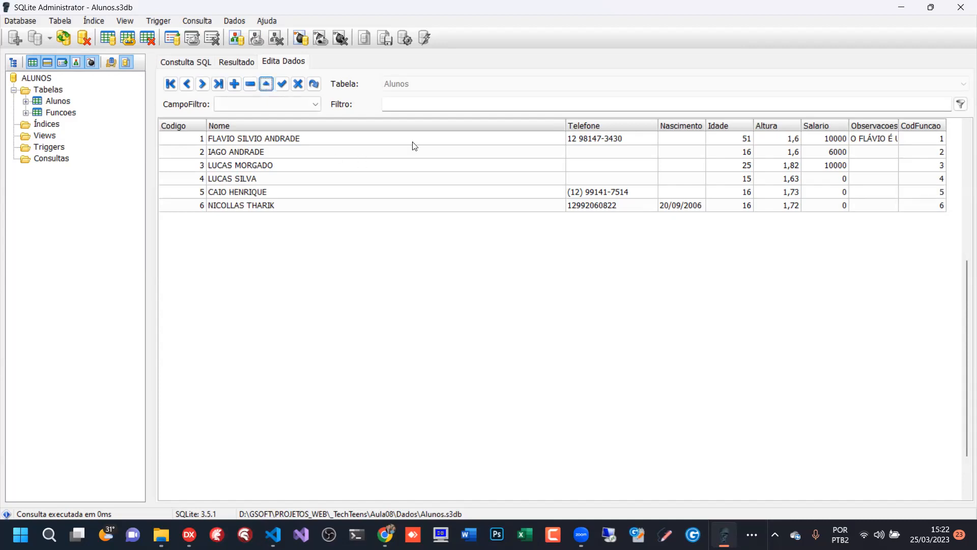
pyautogui.click(282, 84)
pyautogui.click(426, 206)
pyautogui.click(426, 166)
pyautogui.click(423, 143)
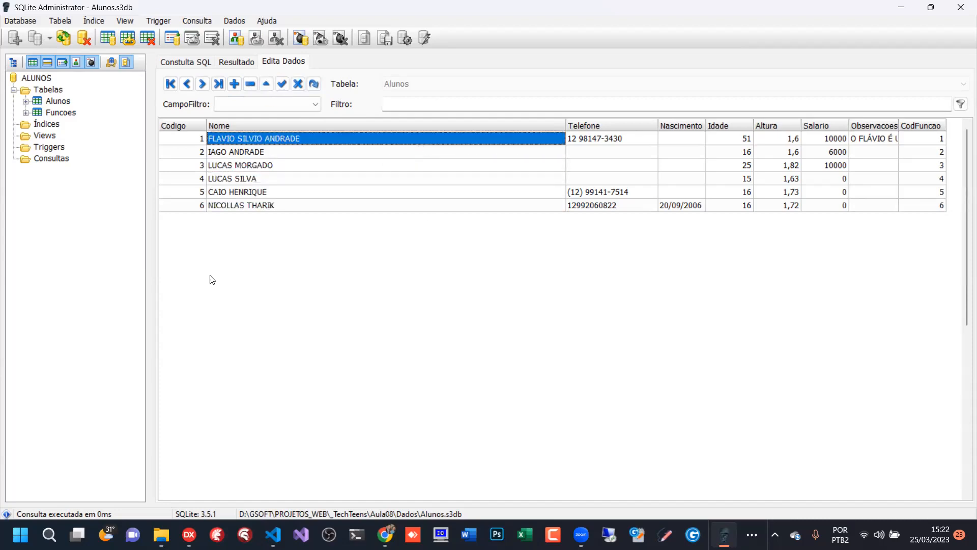
pyautogui.click(417, 178)
pyautogui.click(387, 206)
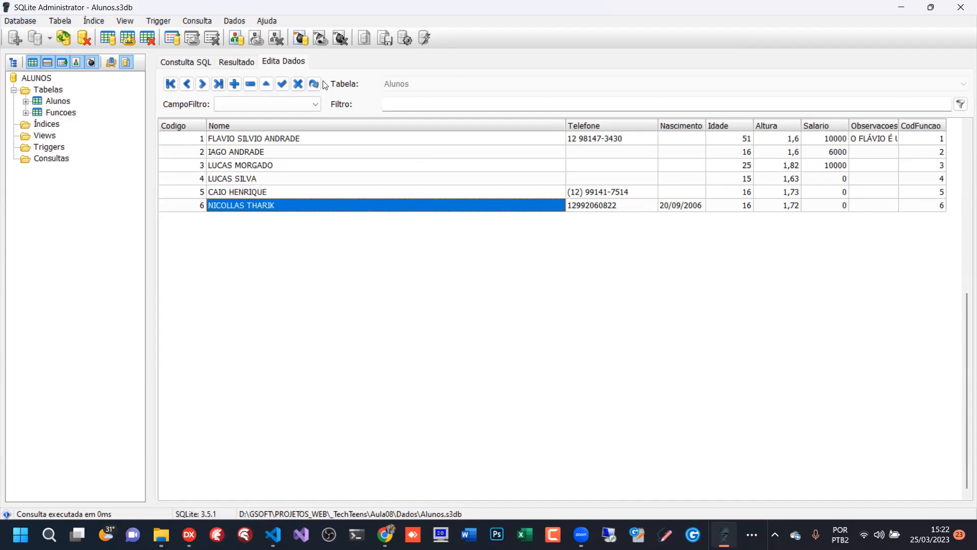
# - Clean the ALUNOS database of unneeded data and dismiss the message
pyautogui.rightClick(36, 78)
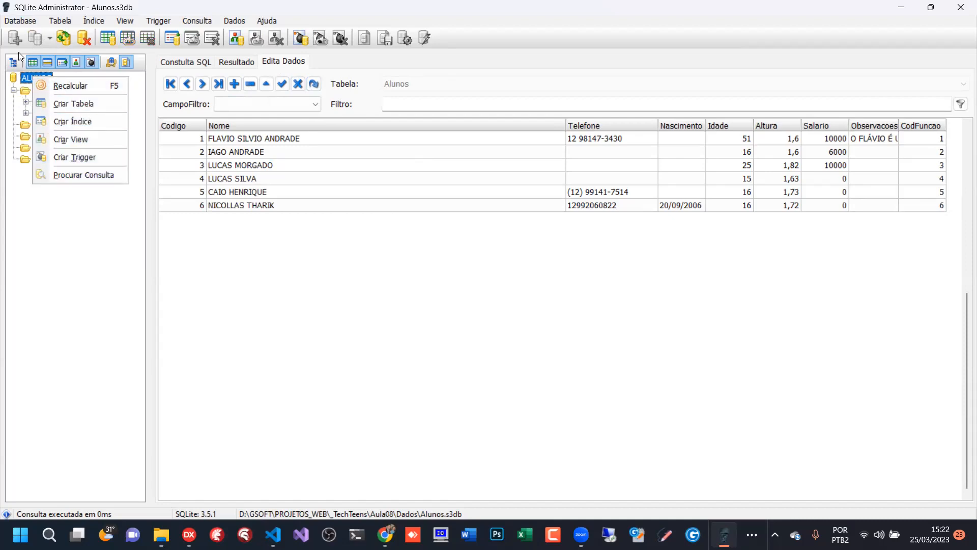
pyautogui.click(64, 38)
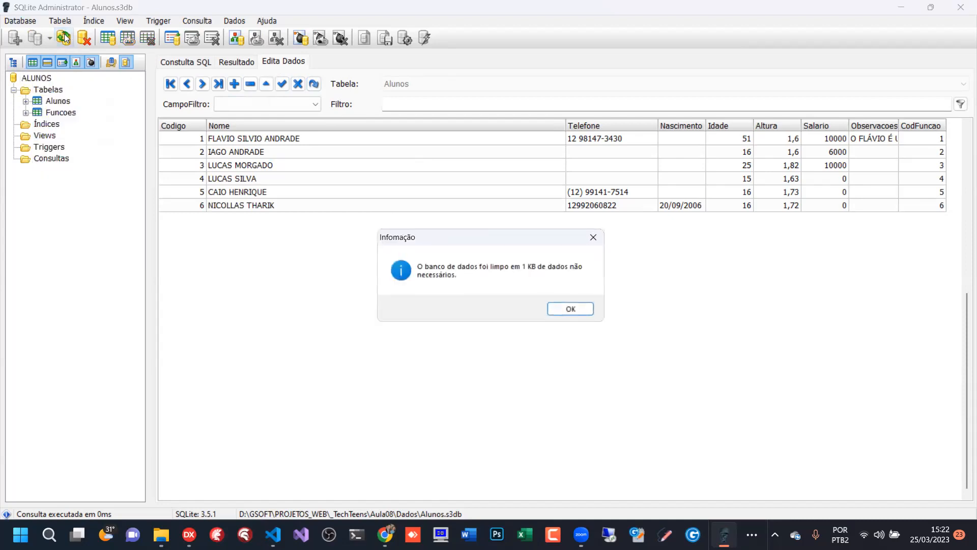
pyautogui.click(594, 237)
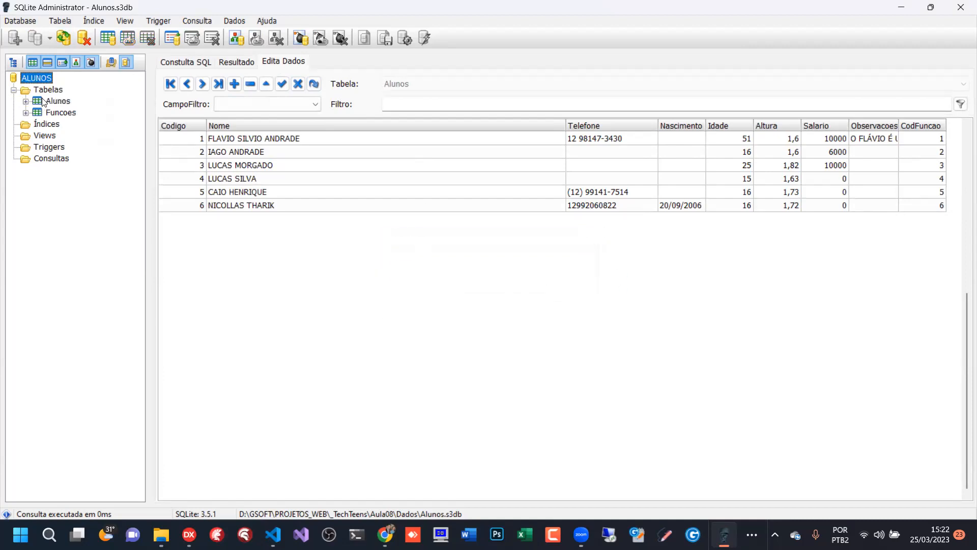
# - Refresh the Alunos table to reload its stored records
pyautogui.click(58, 102)
pyautogui.rightClick(59, 105)
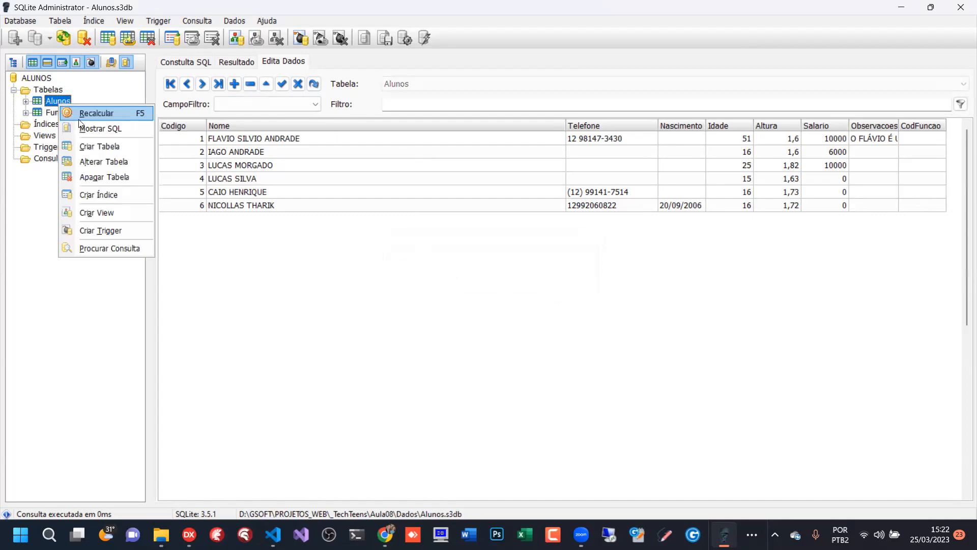
pyautogui.click(96, 113)
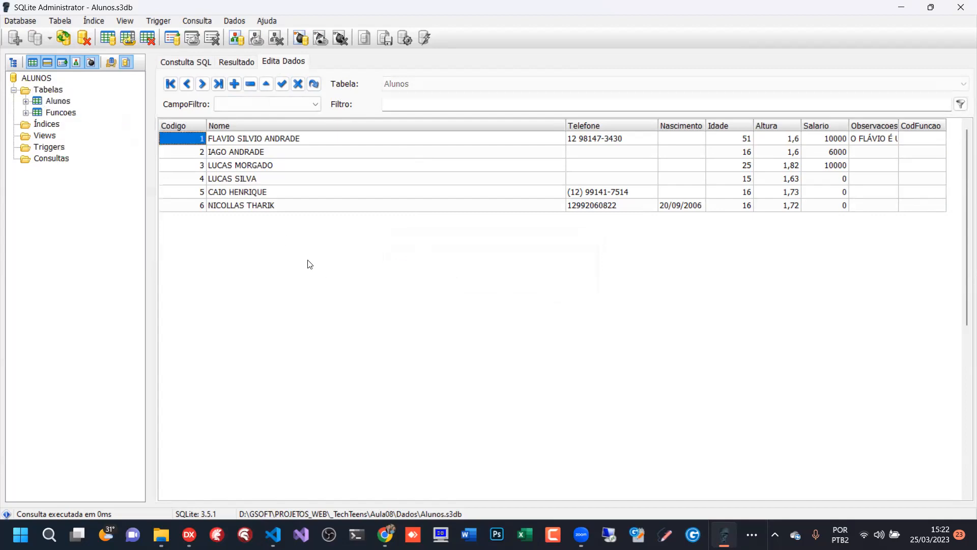
pyautogui.rightClick(51, 102)
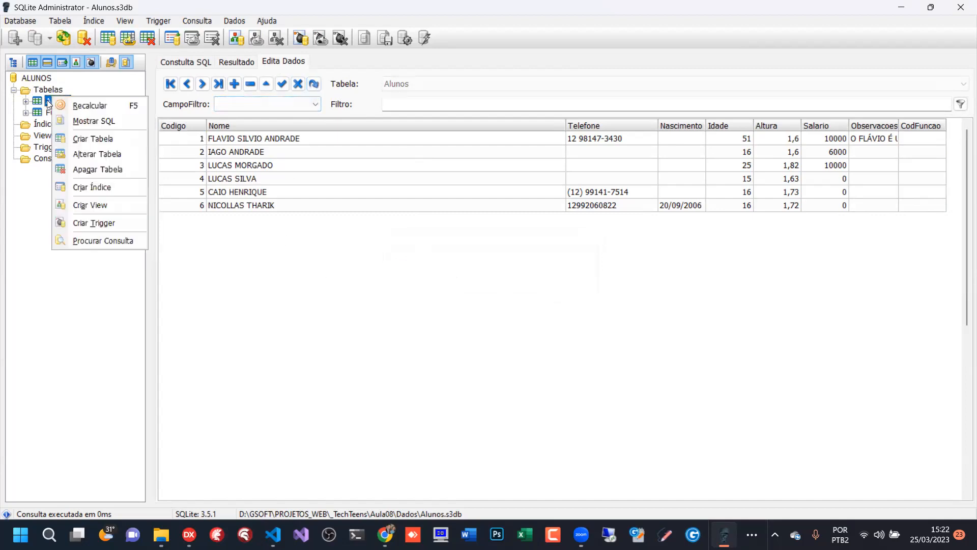
pyautogui.click(271, 251)
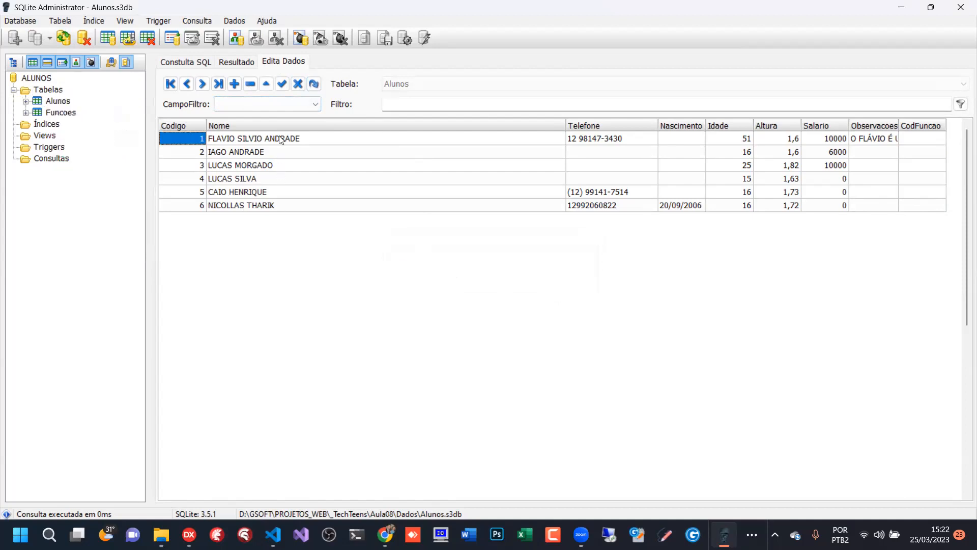
pyautogui.click(65, 113)
pyautogui.click(65, 102)
pyautogui.click(62, 112)
pyautogui.click(63, 101)
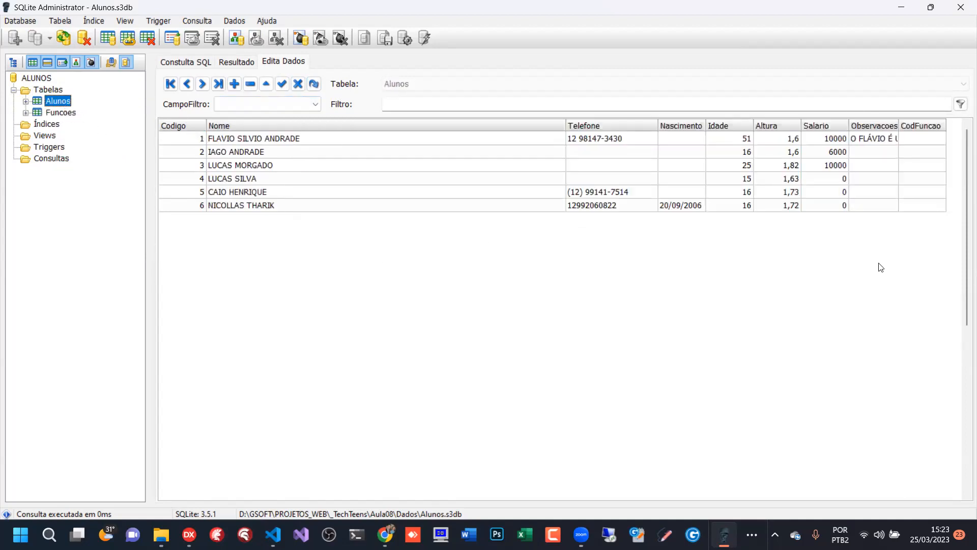
# - Fill the CodFuncao column of the six Alunos records with 1 to 6 in order and save
pyautogui.click(928, 138)
pyautogui.write('1')
pyautogui.press('Down')
pyautogui.write('2')
pyautogui.press('Down')
pyautogui.write('3')
pyautogui.press('Down')
pyautogui.write('4')
pyautogui.press('Down')
pyautogui.write('5')
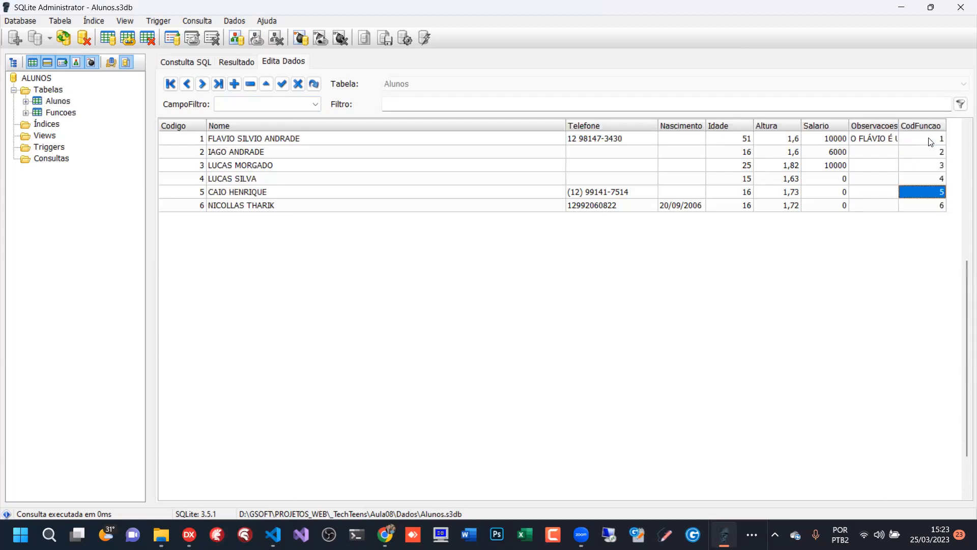
pyautogui.click(282, 85)
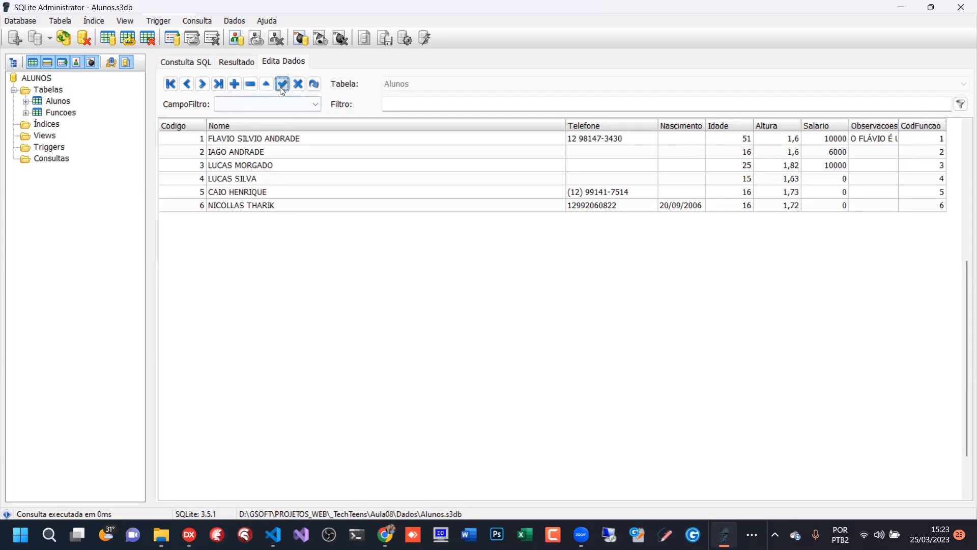
pyautogui.click(286, 179)
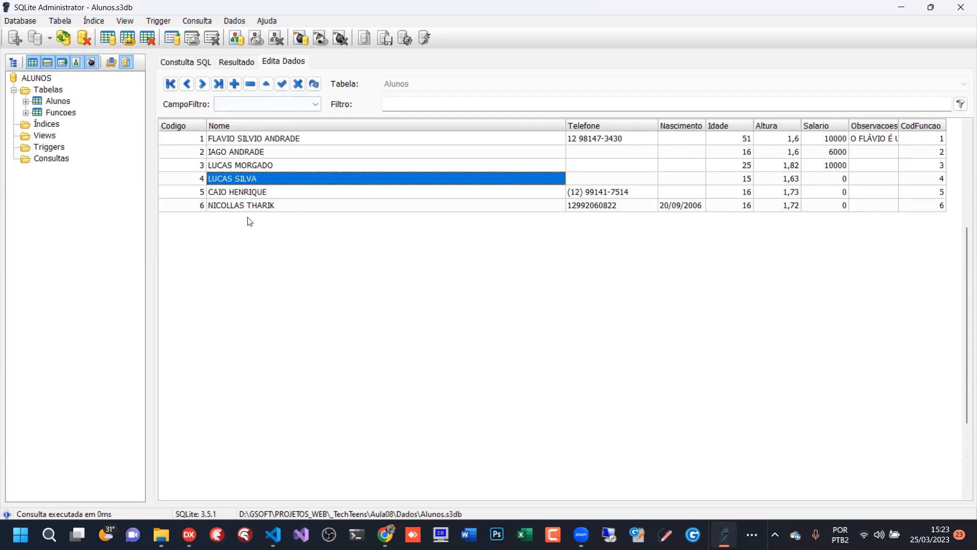
# - Disconnect the current database and reopen Alunos.s3db from the Aula08\Dados folder
pyautogui.click(209, 61)
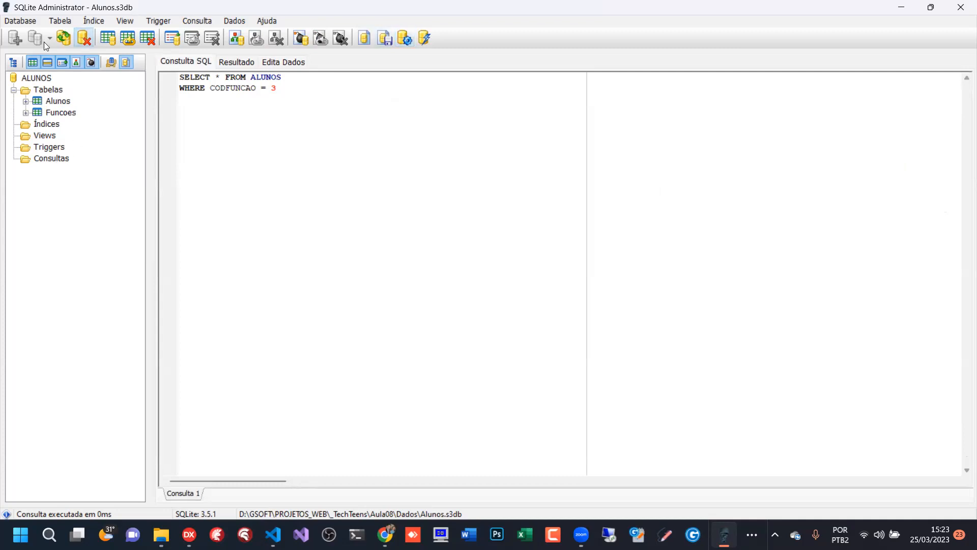
pyautogui.doubleClick(48, 90)
pyautogui.click(35, 79)
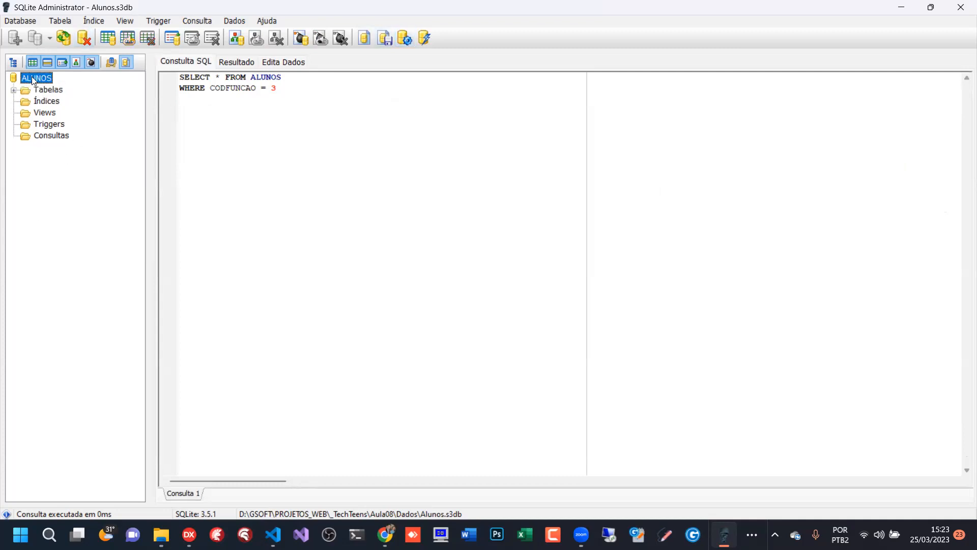
pyautogui.rightClick(31, 78)
pyautogui.doubleClick(19, 78)
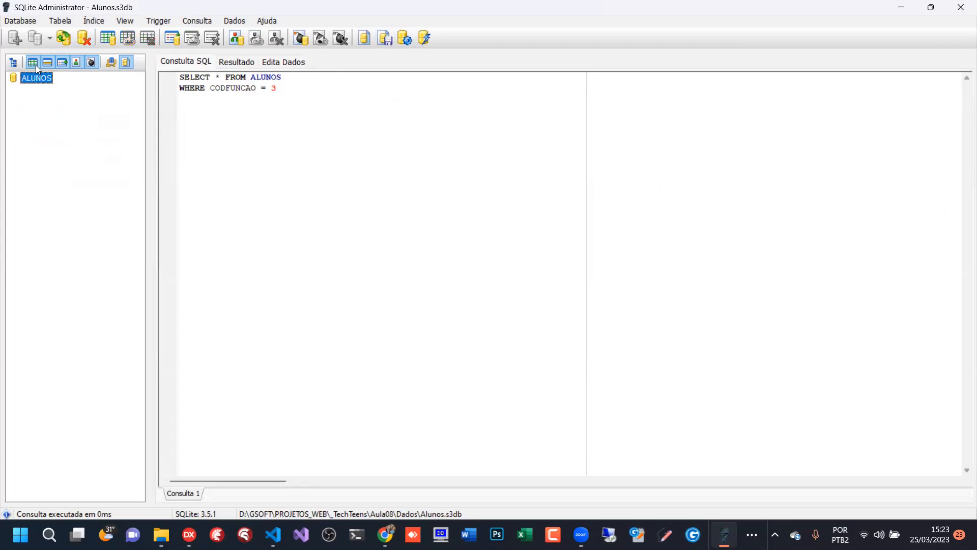
pyautogui.click(21, 21)
pyautogui.click(46, 82)
pyautogui.click(48, 42)
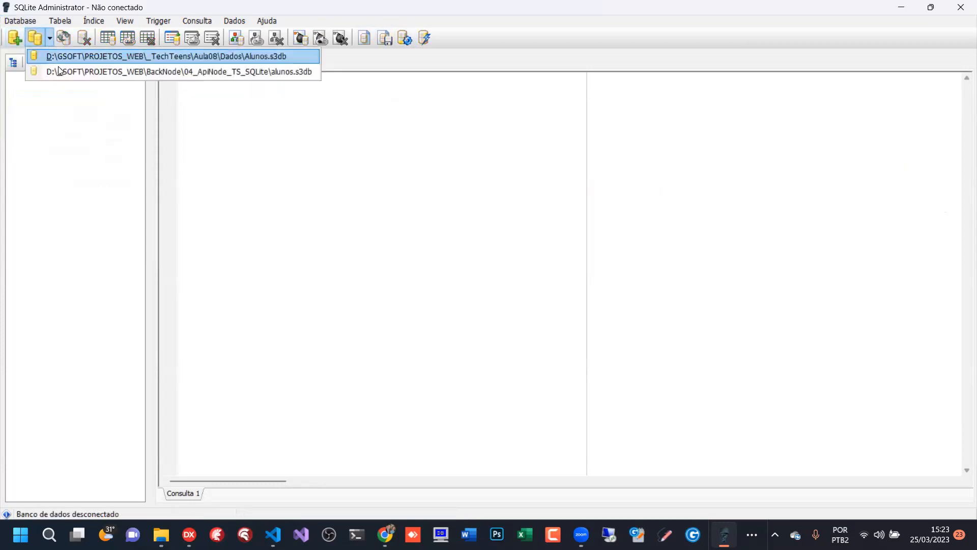
pyautogui.click(70, 60)
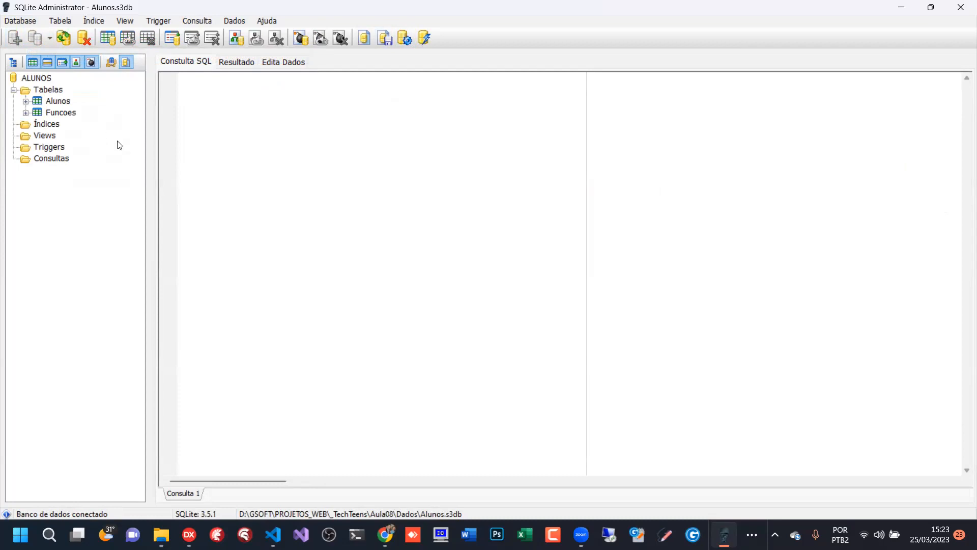
# - Check the field list of the Alunos table in the reopened database
pyautogui.click(40, 89)
pyautogui.click(26, 102)
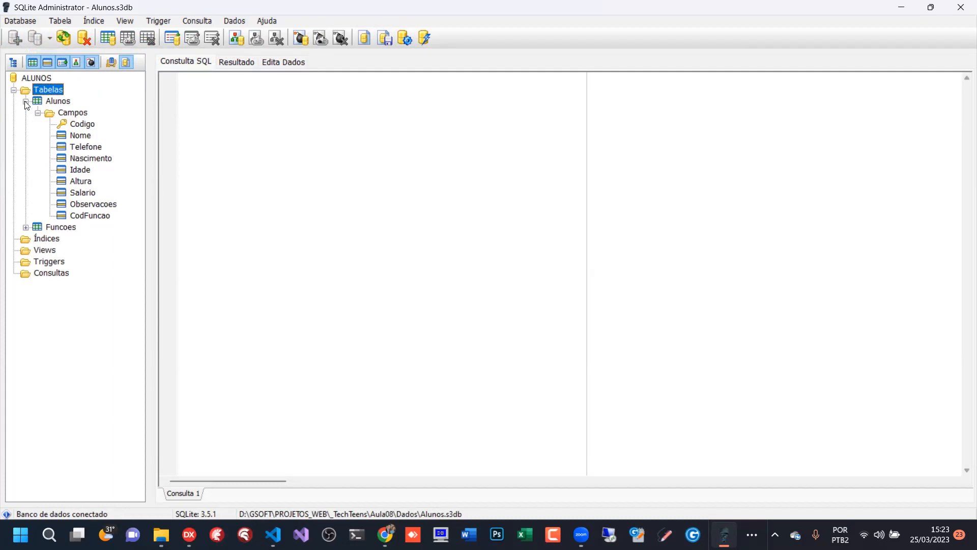
pyautogui.click(38, 113)
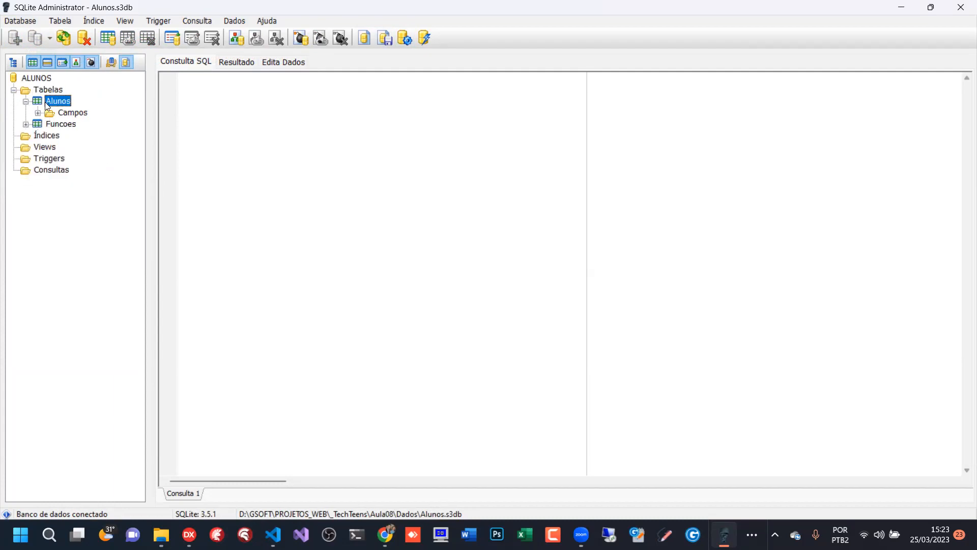
pyautogui.click(26, 101)
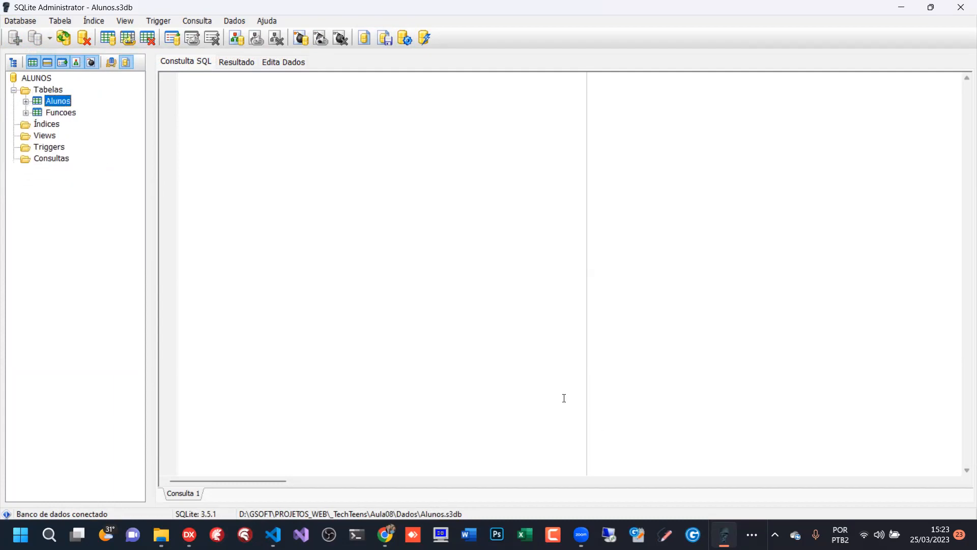
pyautogui.click(50, 89)
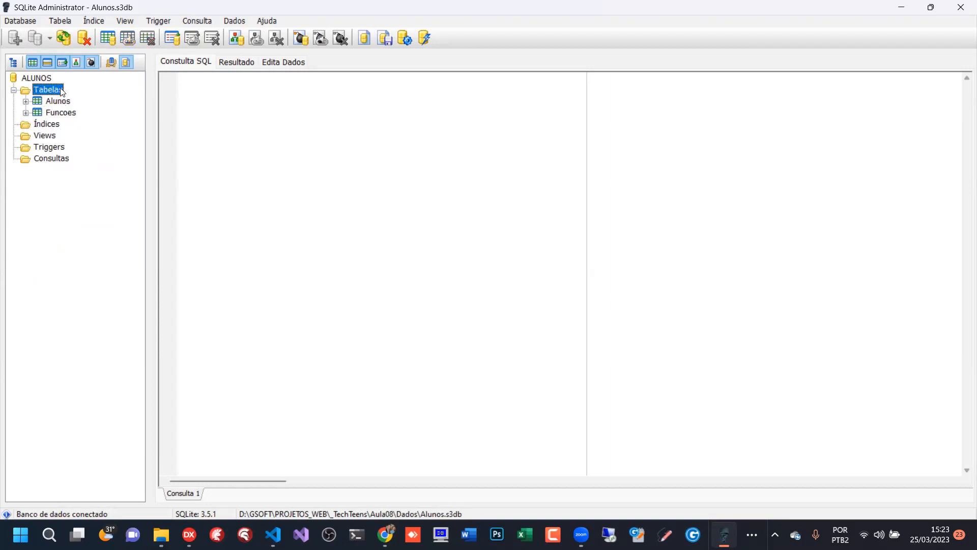
pyautogui.click(51, 102)
pyautogui.rightClick(51, 102)
pyautogui.click(43, 103)
# - Load the Alunos table's records for data editing
pyautogui.click(304, 60)
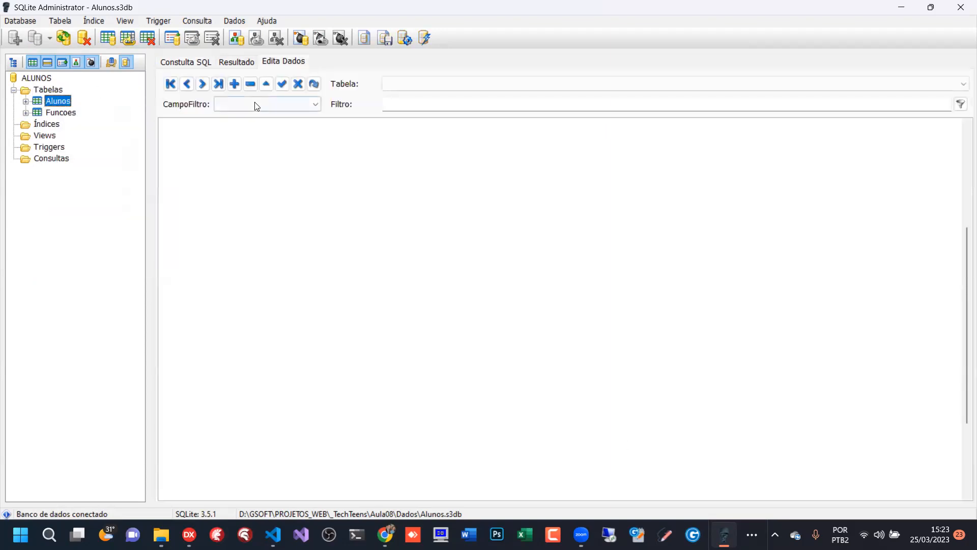
pyautogui.click(778, 84)
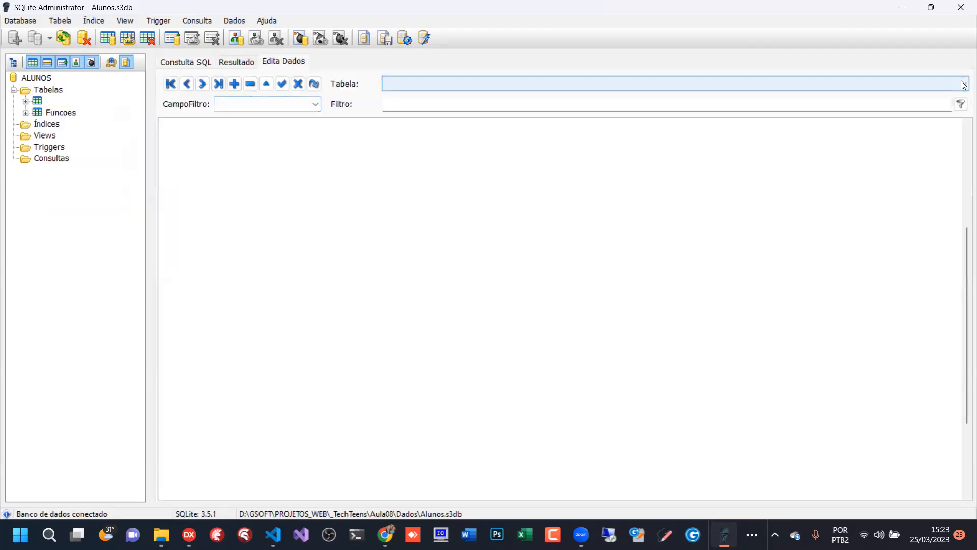
pyautogui.click(616, 97)
# - Enter CodFuncao values 1 to 6 in order down the six Alunos records and save them
pyautogui.click(922, 141)
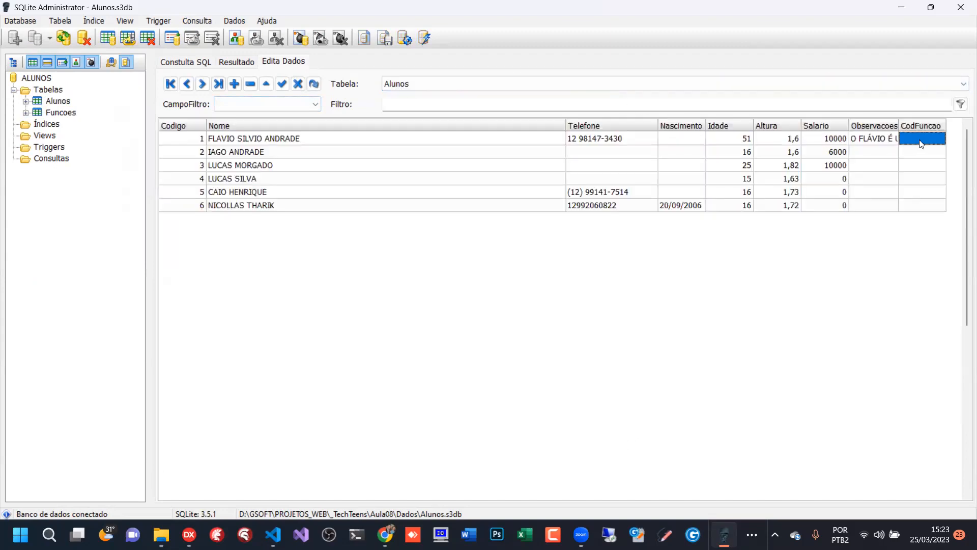
pyautogui.write('1')
pyautogui.press('Down')
pyautogui.write('2')
pyautogui.press('Down')
pyautogui.write('3')
pyautogui.press('Down')
pyautogui.write('4')
pyautogui.press('Down')
pyautogui.write('5')
pyautogui.press('Down')
pyautogui.write('6')
pyautogui.press('Up')
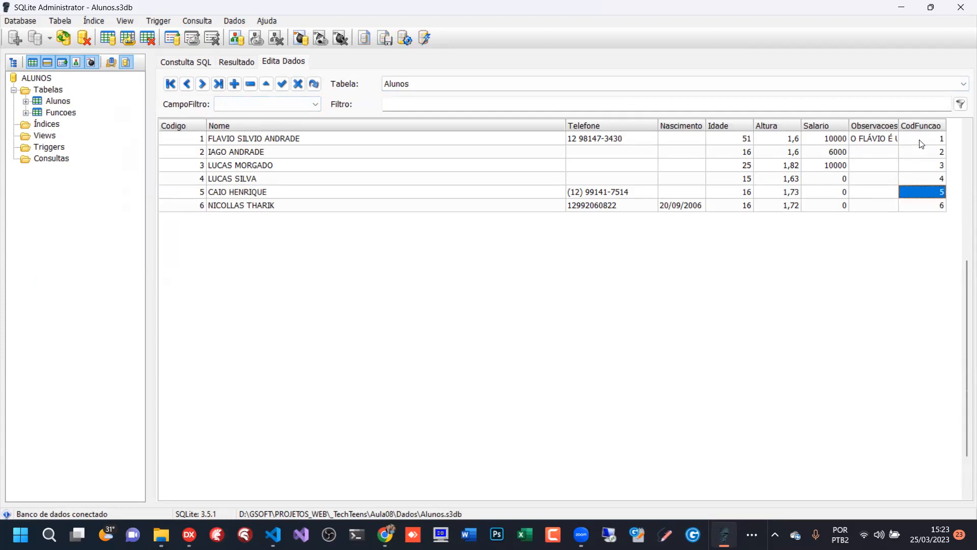
pyautogui.click(282, 84)
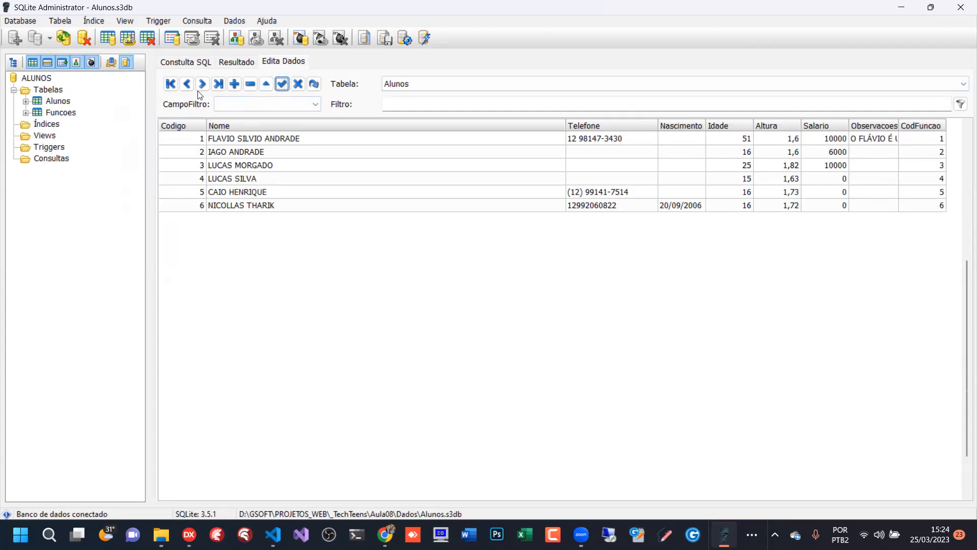
# - Write and run the query SELECT * FROM ALUNOS WHERE FUNCAO = 4
pyautogui.click(193, 63)
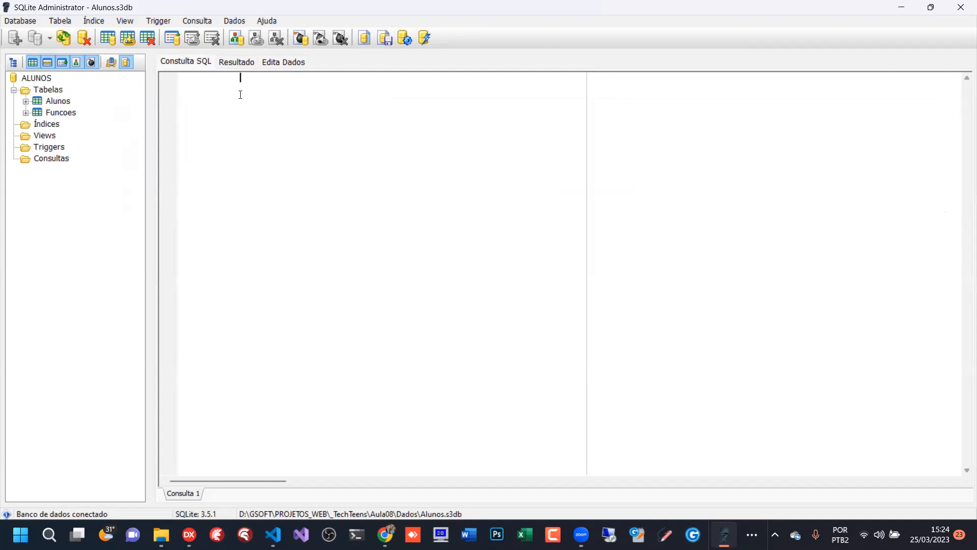
pyautogui.write('SELECT * FROM ALUNOS')
pyautogui.press('Return')
pyautogui.write('WHERE FUNCAO')
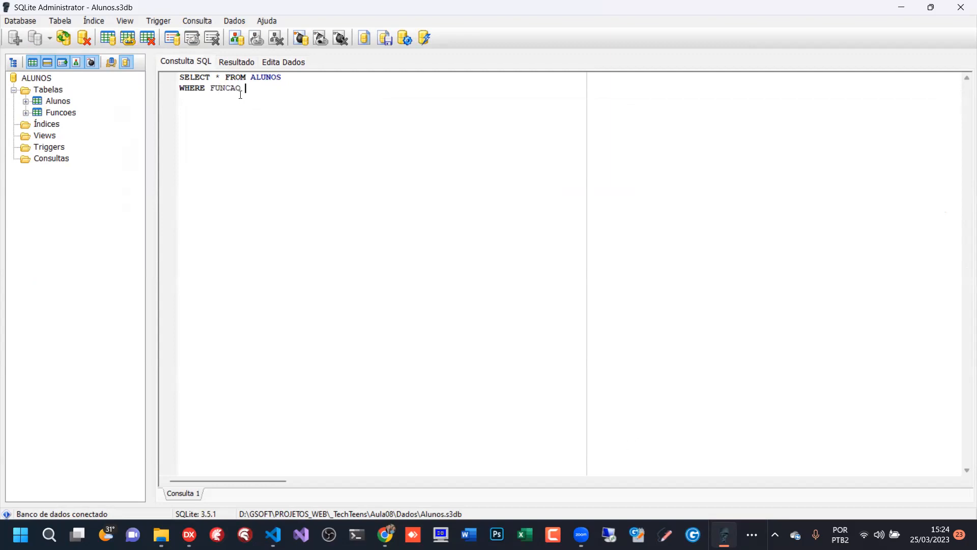
pyautogui.write(' = 4')
pyautogui.click(406, 39)
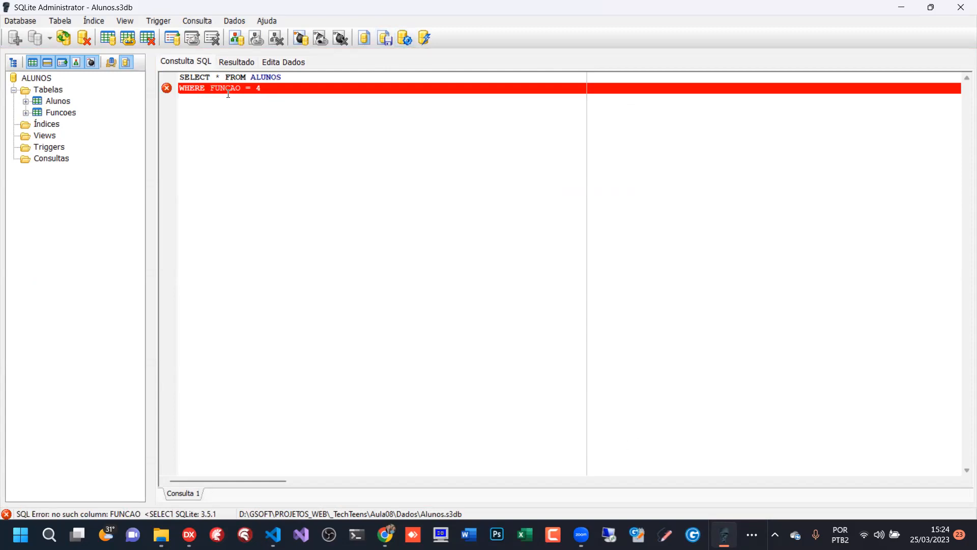
# - Correct the query's condition field to CODFUNCAO and run it again
pyautogui.click(211, 89)
pyautogui.write('COD')
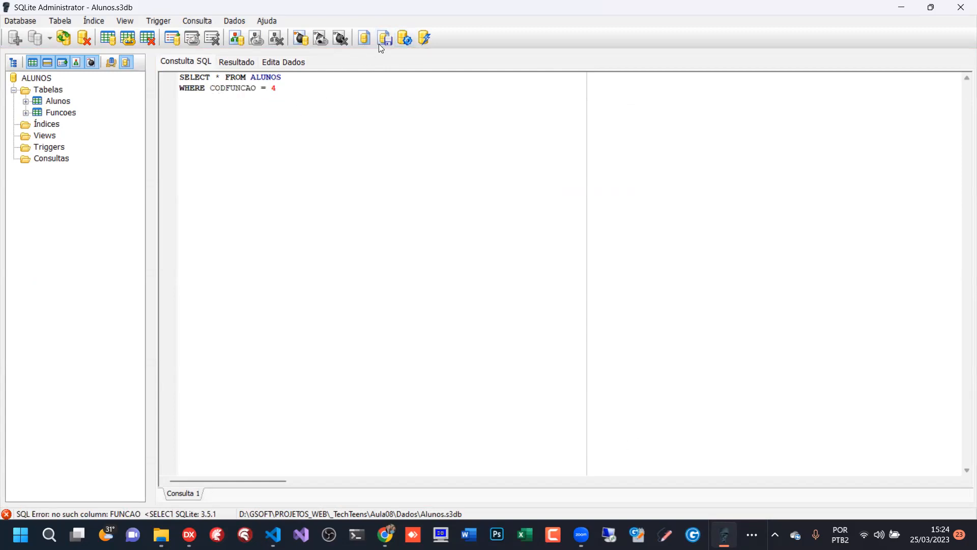
pyautogui.click(408, 37)
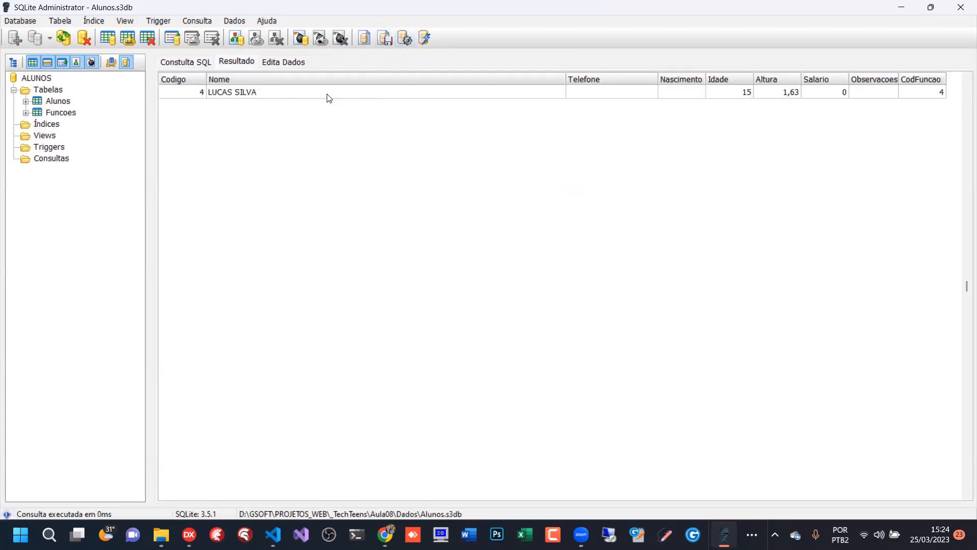
# - Remove the WHERE CODFUNCAO = 4 line from the query, leaving SELECT * FROM ALUNOS
pyautogui.click(196, 62)
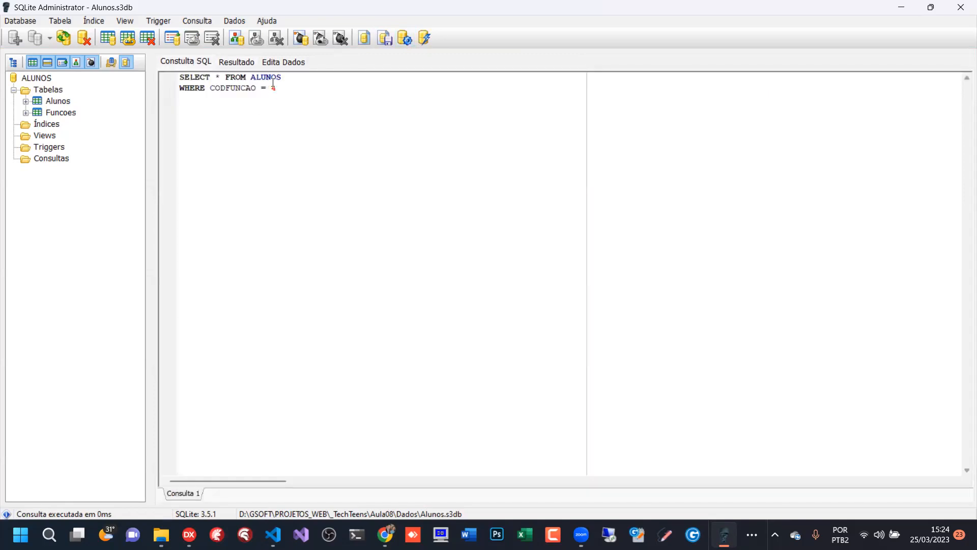
pyautogui.moveTo(271, 88); pyautogui.dragTo(296, 87)
pyautogui.click(297, 88)
pyautogui.moveTo(278, 89); pyautogui.dragTo(162, 89)
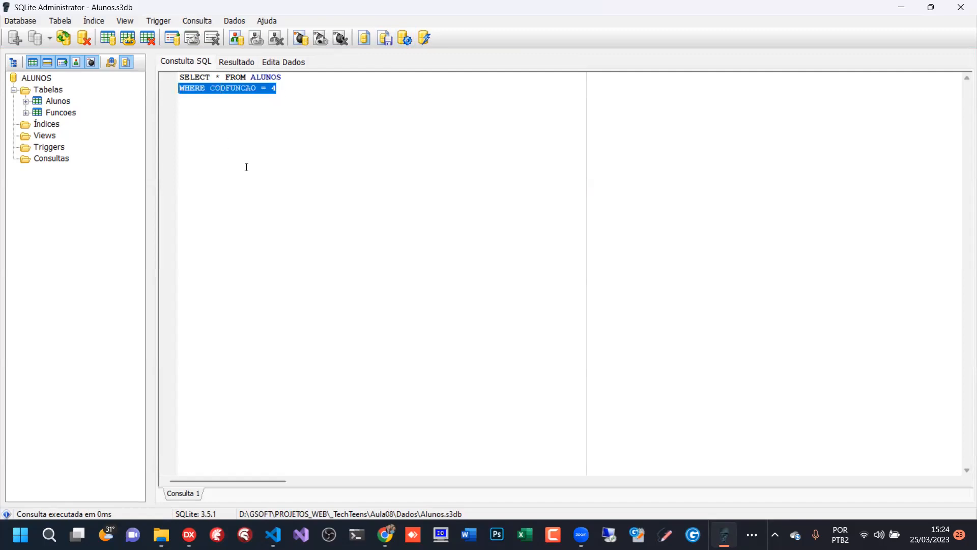
pyautogui.press('Delete')
pyautogui.click(219, 78)
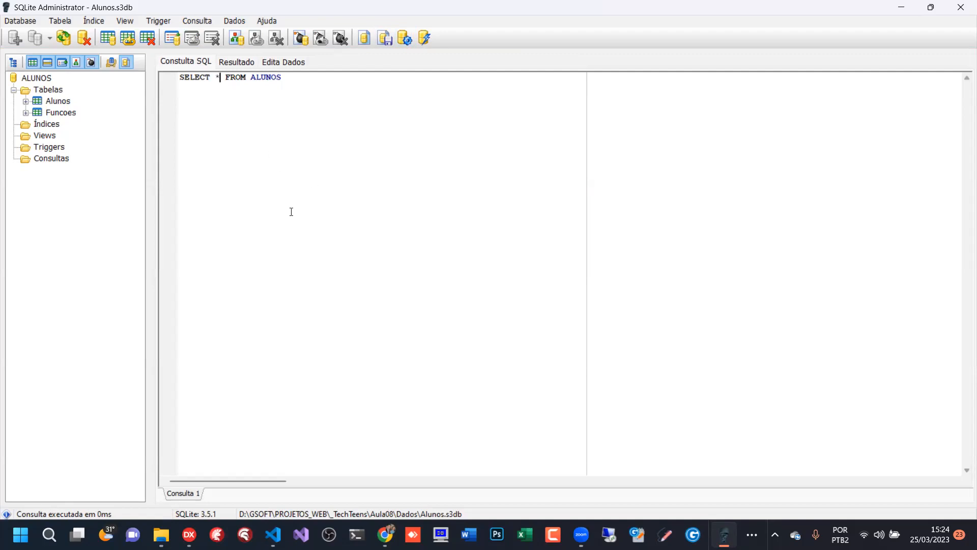
pyautogui.click(60, 102)
pyautogui.click(63, 112)
pyautogui.click(62, 102)
pyautogui.click(63, 113)
pyautogui.click(62, 102)
pyautogui.click(62, 114)
pyautogui.click(61, 102)
pyautogui.click(62, 113)
# - Switch to Excel and create a blank workbook
pyautogui.press('super')
pyautogui.write('EXC')
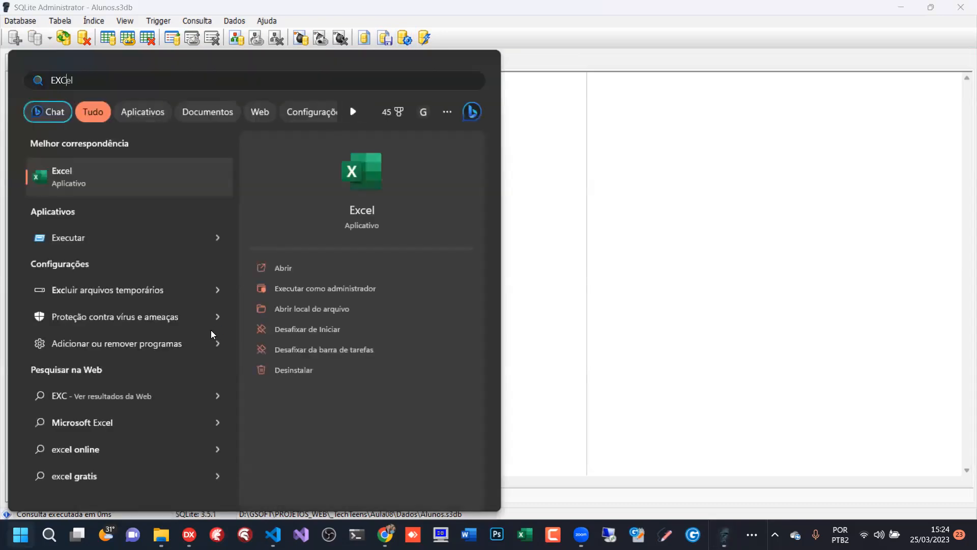
pyautogui.press('Return')
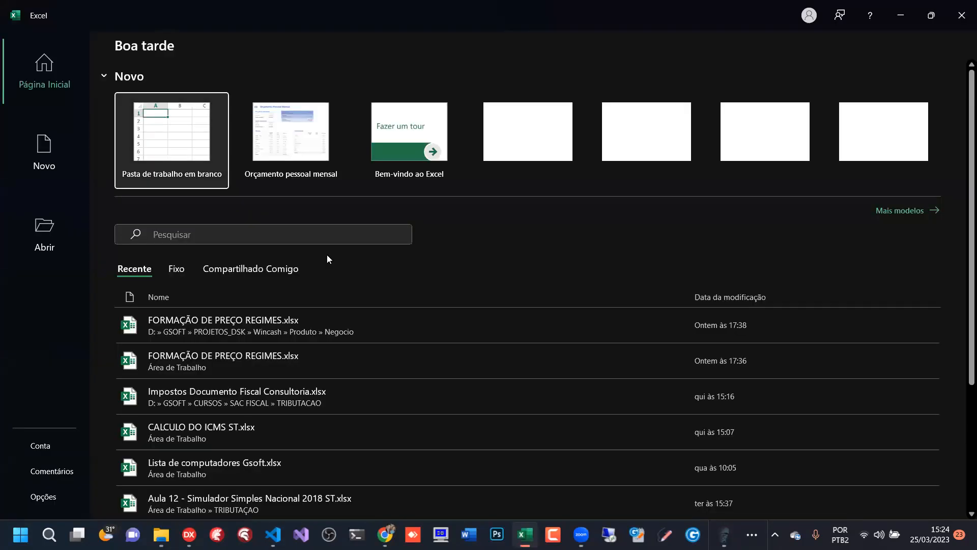
pyautogui.click(162, 127)
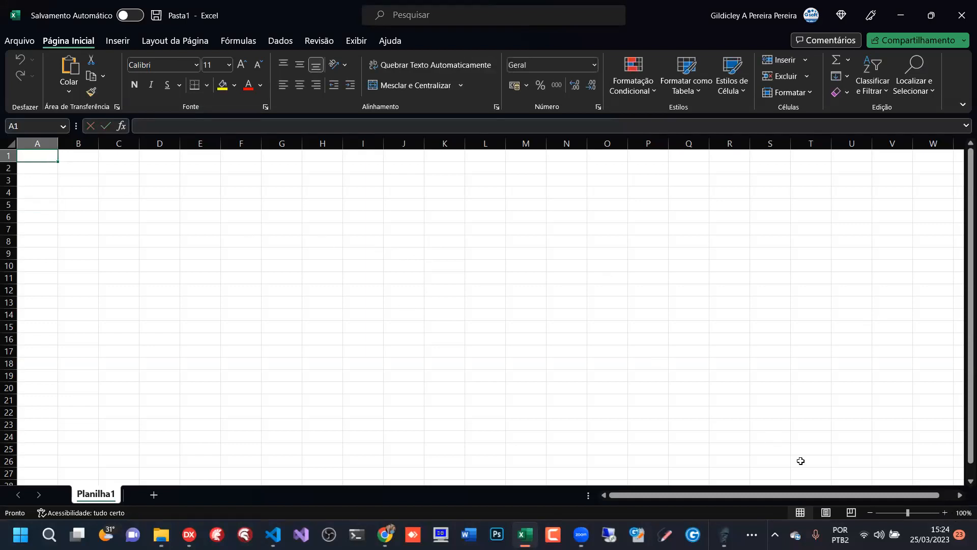
# - Enter the column headers CODIGO, NOME and FUNCAO in cells A1 to C1
pyautogui.click(945, 512)
pyautogui.click(945, 512)
pyautogui.click(945, 513)
pyautogui.click(946, 513)
pyautogui.click(946, 513)
pyautogui.click(945, 512)
pyautogui.click(946, 512)
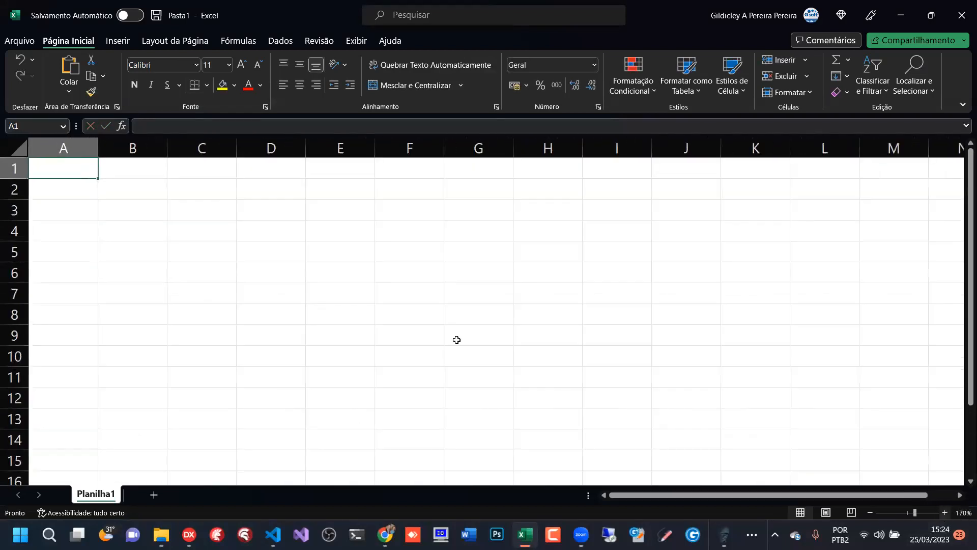
pyautogui.click(134, 168)
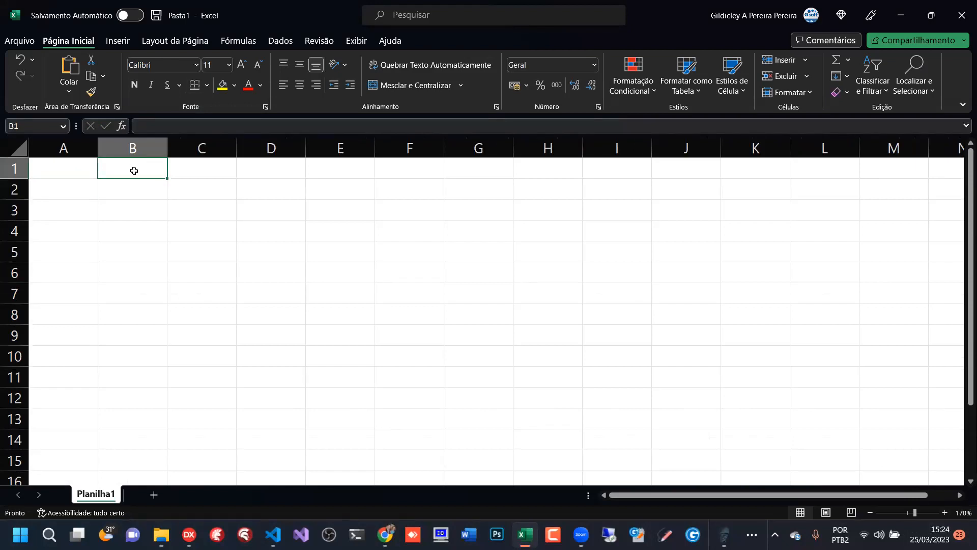
pyautogui.press('Left')
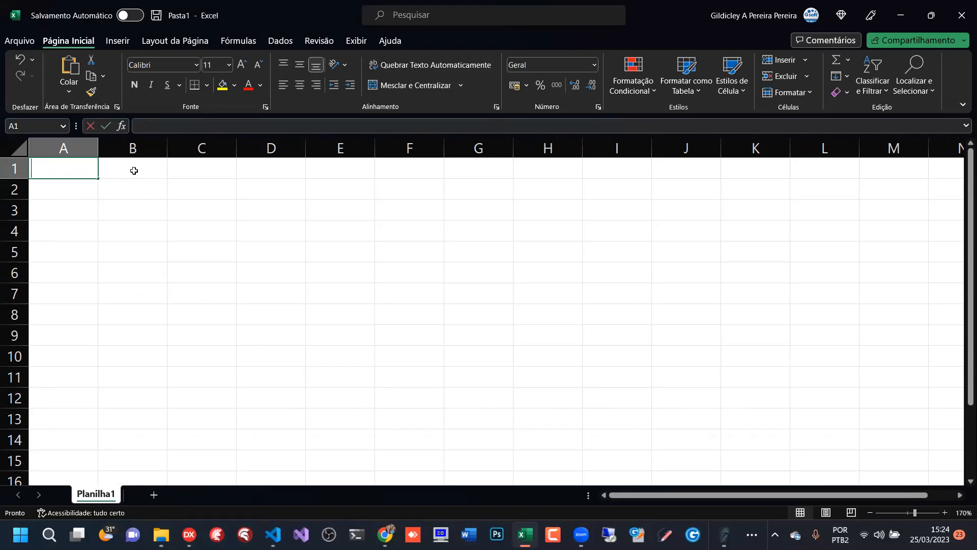
pyautogui.write('CODIGO')
pyautogui.press('Tab')
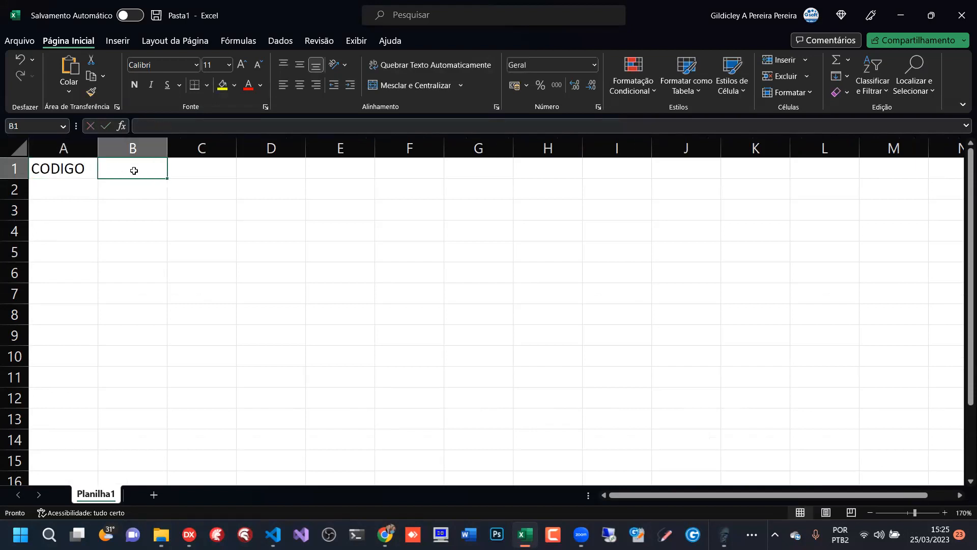
pyautogui.write('NOME')
pyautogui.press('Tab')
pyautogui.write('FUNCAO')
pyautogui.press('Return')
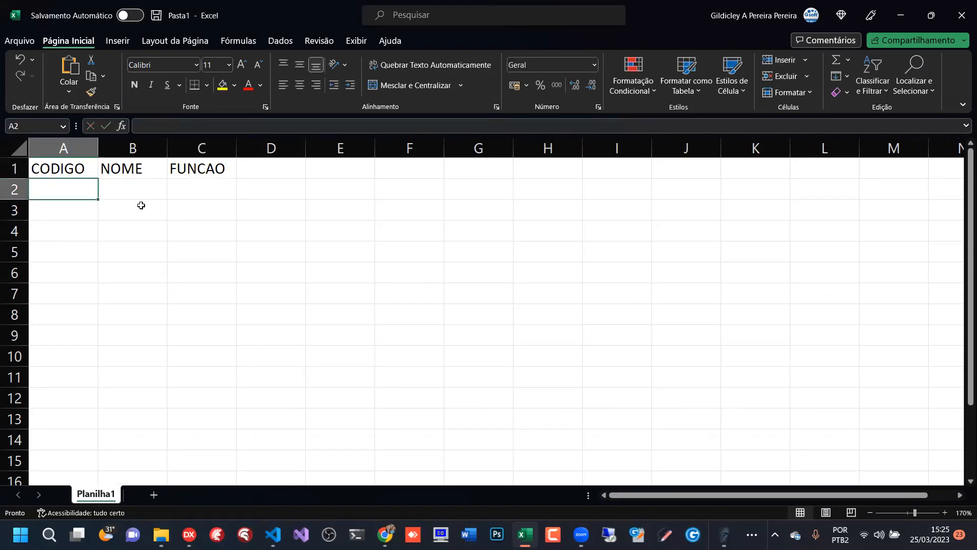
# - Fill the first record in row 2 with code 1, the student's first name and the function BACK END
pyautogui.write('1')
pyautogui.press('Tab')
pyautogui.write('FLAVIO')
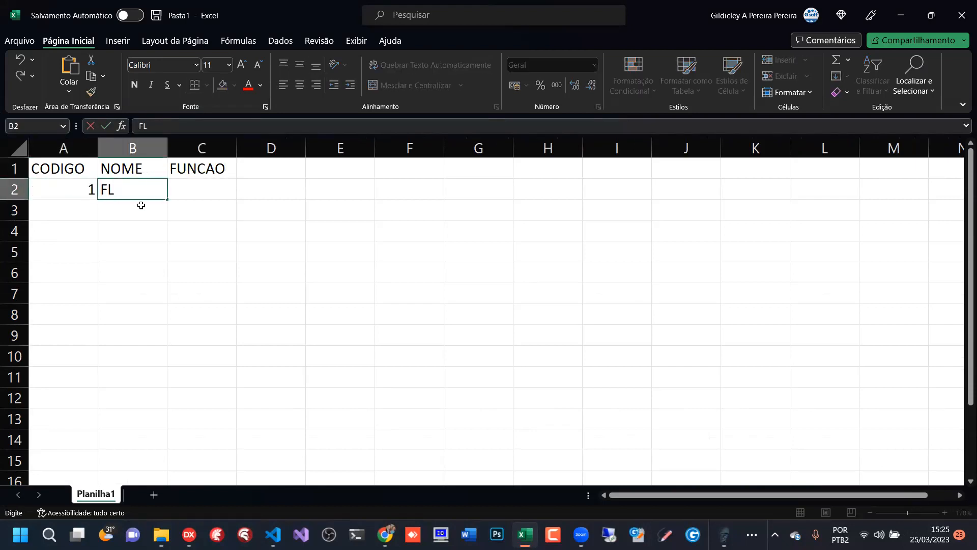
pyautogui.press('Tab')
pyautogui.write('BACK END')
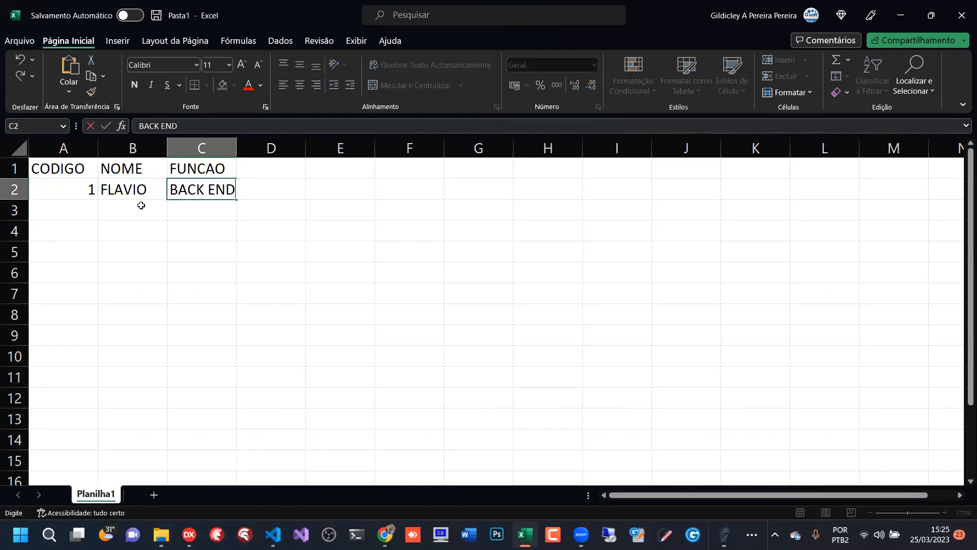
pyautogui.press('Return')
# - Apply all borders to the range A1:C2
pyautogui.moveTo(72, 167); pyautogui.dragTo(213, 196)
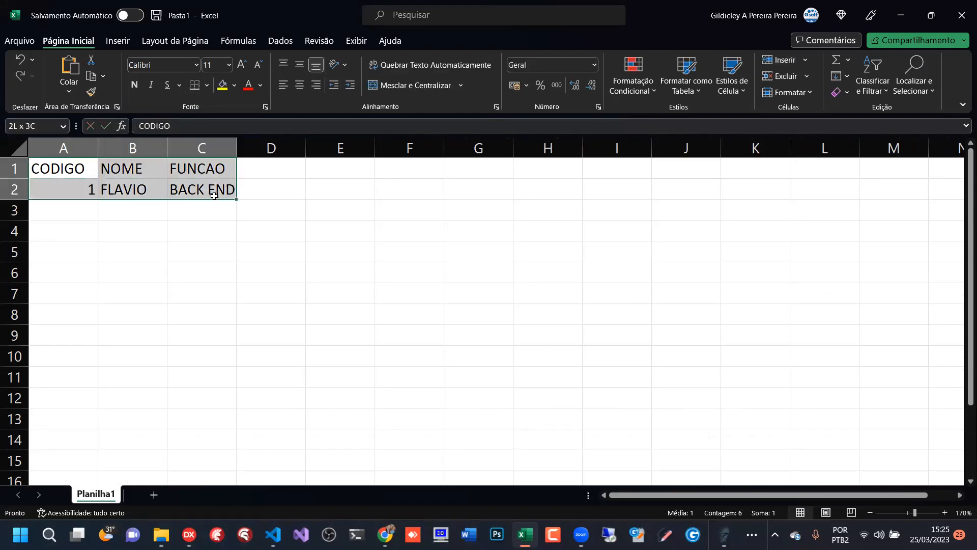
pyautogui.click(207, 85)
pyautogui.click(237, 216)
pyautogui.click(125, 210)
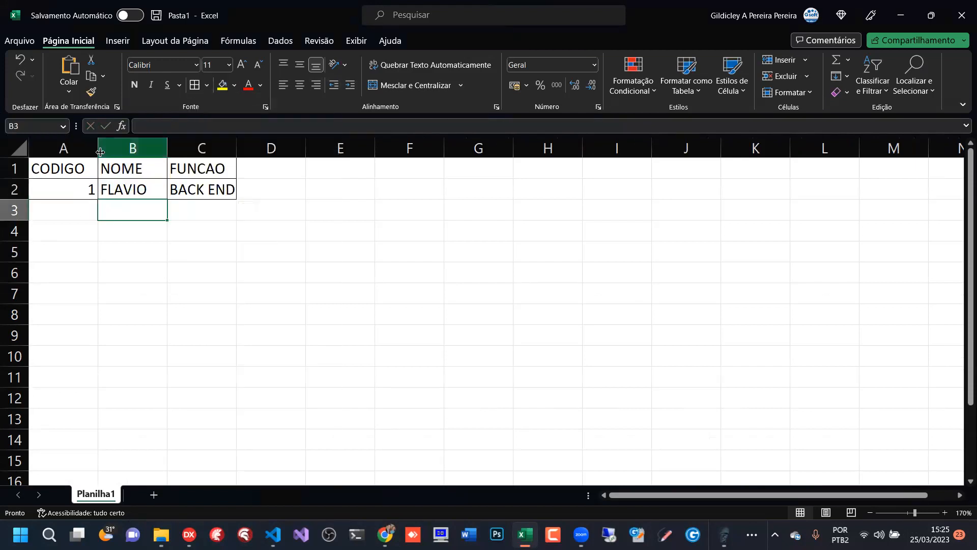
# - Autofit the widths of columns A, B and C to their contents
pyautogui.doubleClick(97, 148)
pyautogui.doubleClick(159, 148)
pyautogui.doubleClick(213, 148)
pyautogui.click(235, 239)
# - Switch to SQLite Administrator and add the line INNER JOIN FUNCOES below SELECT * FROM ALUNOS
pyautogui.hotkey('alt', 'Tab')
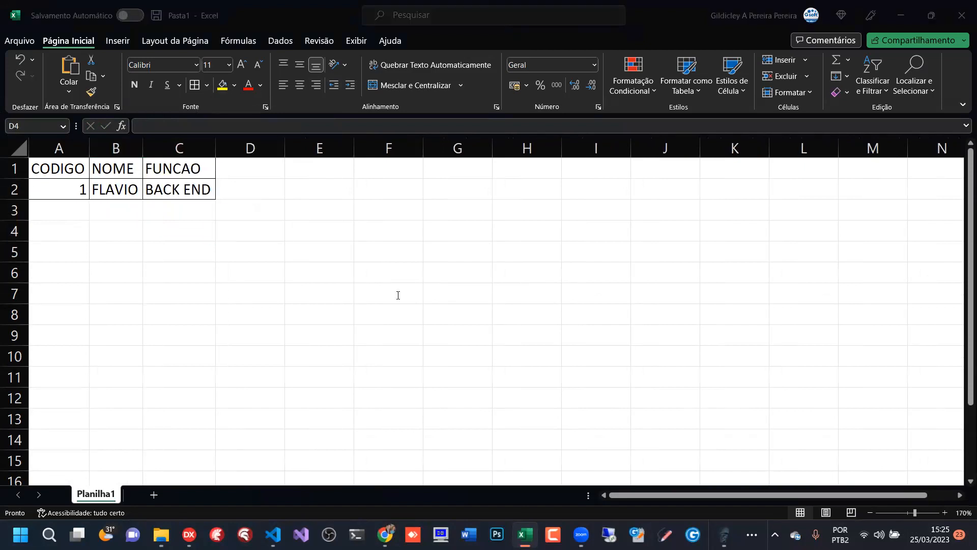
pyautogui.click(58, 101)
pyautogui.click(254, 77)
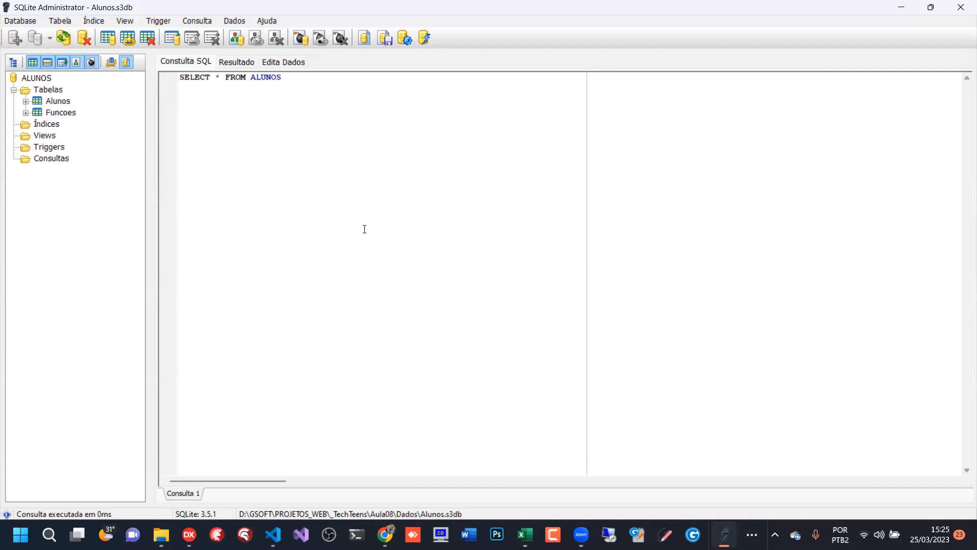
pyautogui.press('End')
pyautogui.write('I')
pyautogui.press('BackSpace')
pyautogui.press('Return')
pyautogui.write('INNER JOING')
pyautogui.press('BackSpace')
pyautogui.write('FUNCOES')
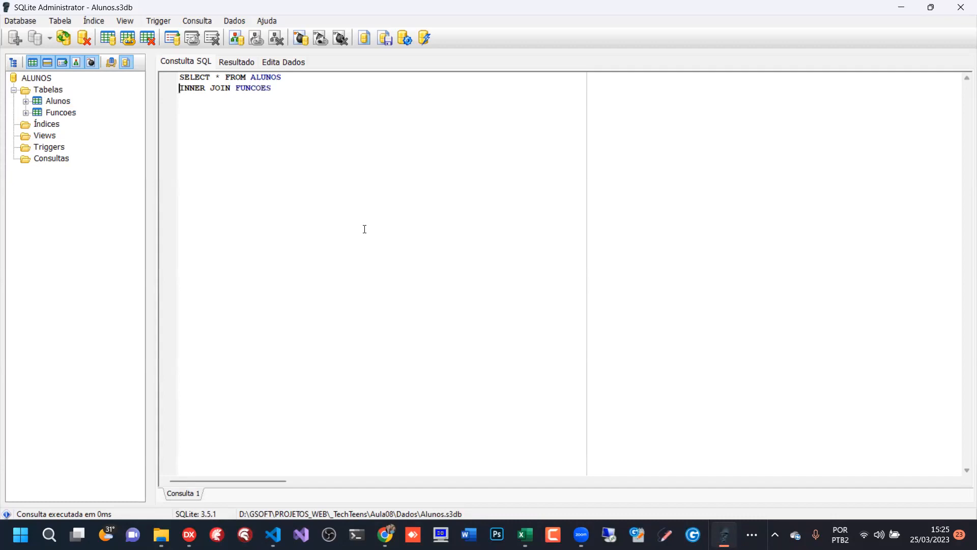
# - Separate the two query lines with a blank line and comment the SELECT line with -- BUSCA TODOS OS DADOS DOS ALUNOS
pyautogui.press('Return')
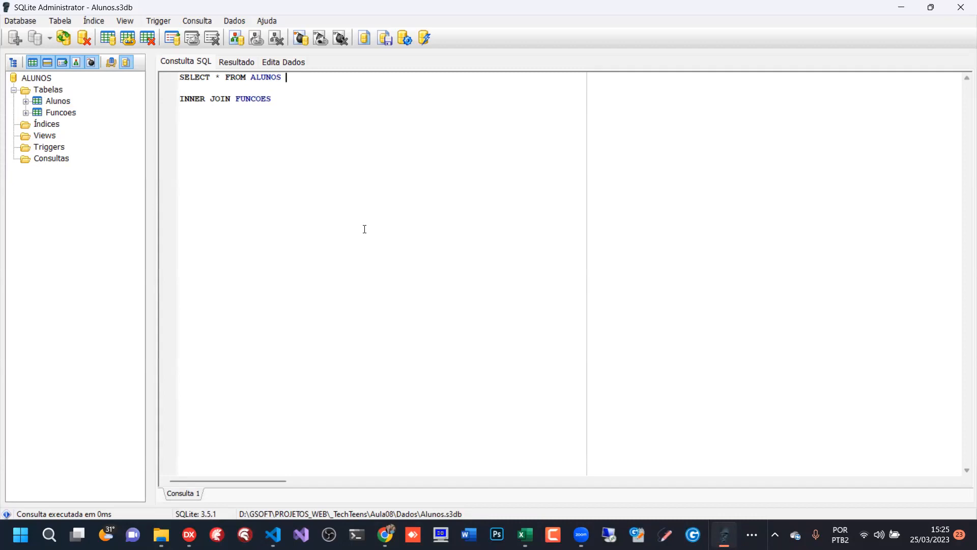
pyautogui.write('- BUSCA TODOS OS DADOS DOS ALU')
pyautogui.write('NOS')
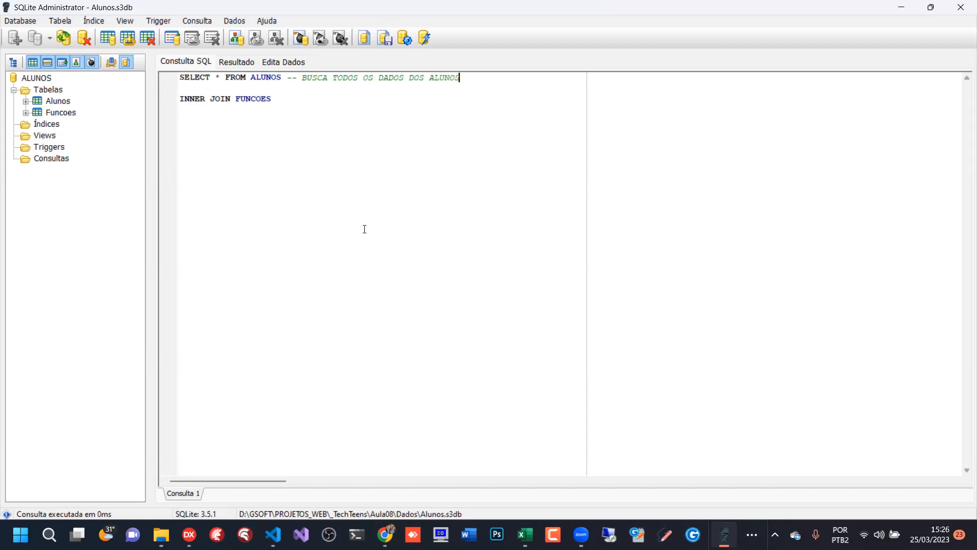
# - Comment the INNER JOIN line with -- LIGA COM A TABELA DE FUNÇÕES
pyautogui.click(282, 100)
pyautogui.write('-- LIGA COM A TABELA DE FUN')
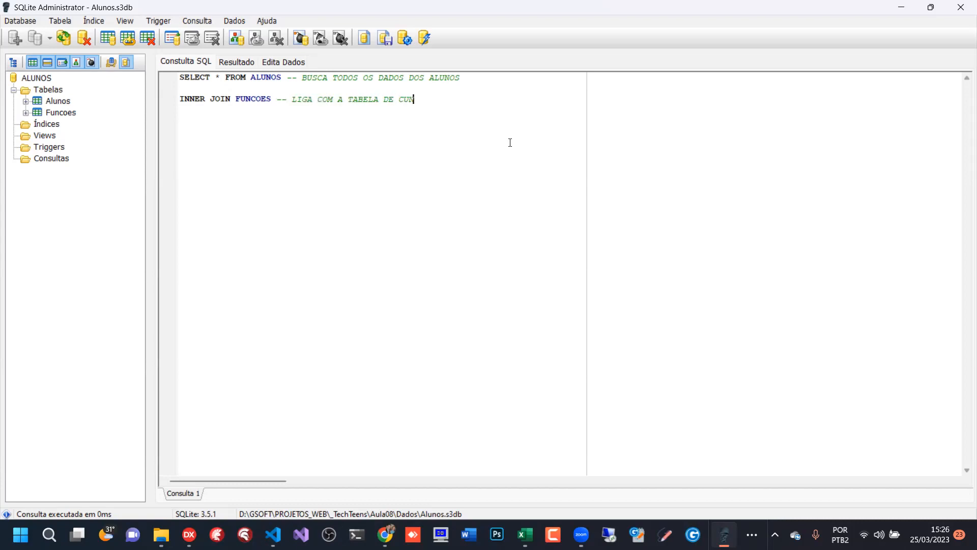
pyautogui.press('BackSpace')
pyautogui.press('BackSpace')
pyautogui.press('BackSpace')
pyautogui.write('FUN')
pyautogui.write('ÇÕES  ')
pyautogui.write('ON')
pyautogui.write(' FUNCOES.')
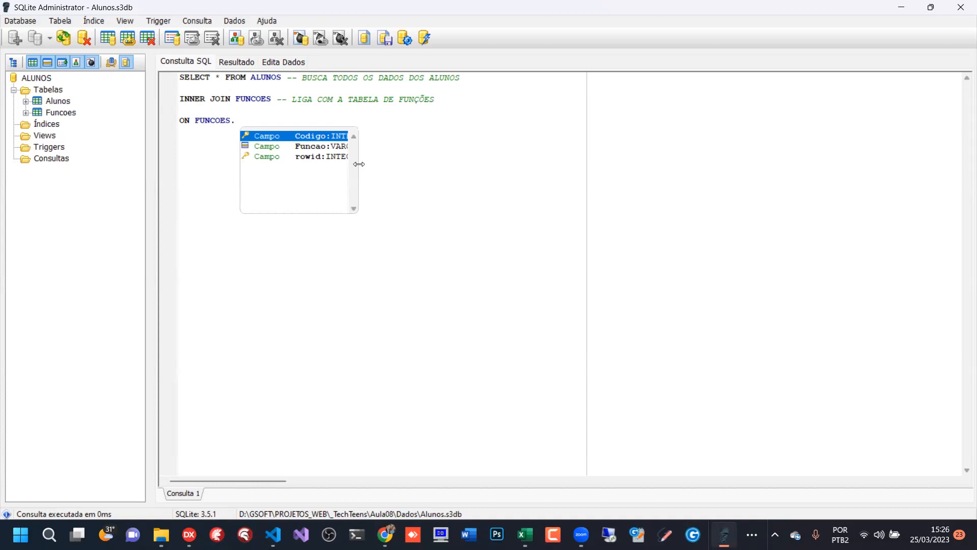
# - Add the join condition ON FUNCOES.Codigo = ALUNOS.CodFuncao below the INNER JOIN line
pyautogui.moveTo(359, 164); pyautogui.dragTo(506, 166)
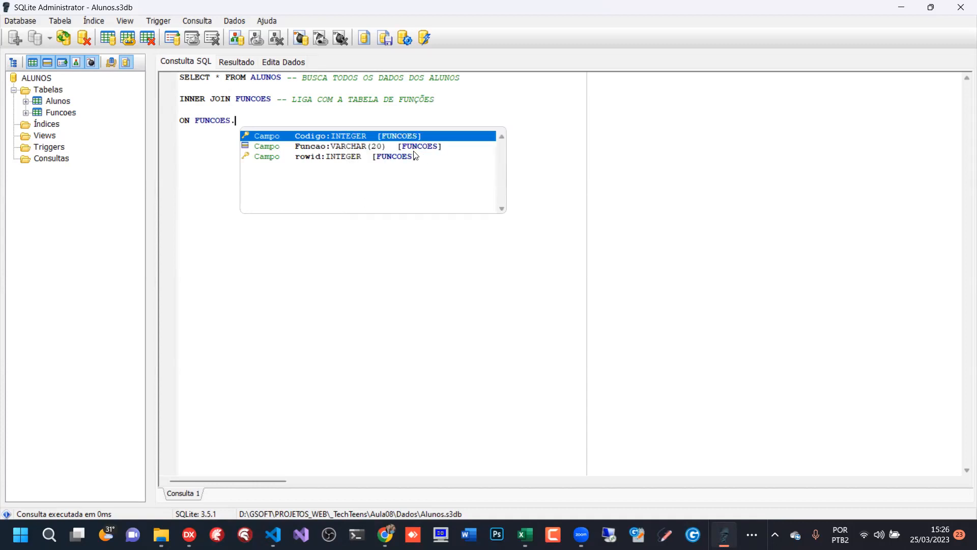
pyautogui.press('Return')
pyautogui.write('= ')
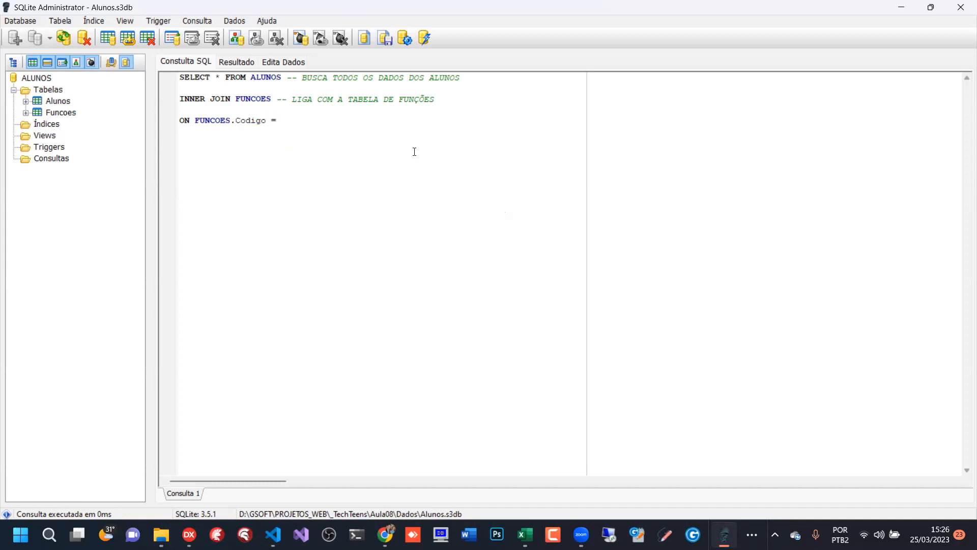
pyautogui.write('ALUNOS.CodFuncao')
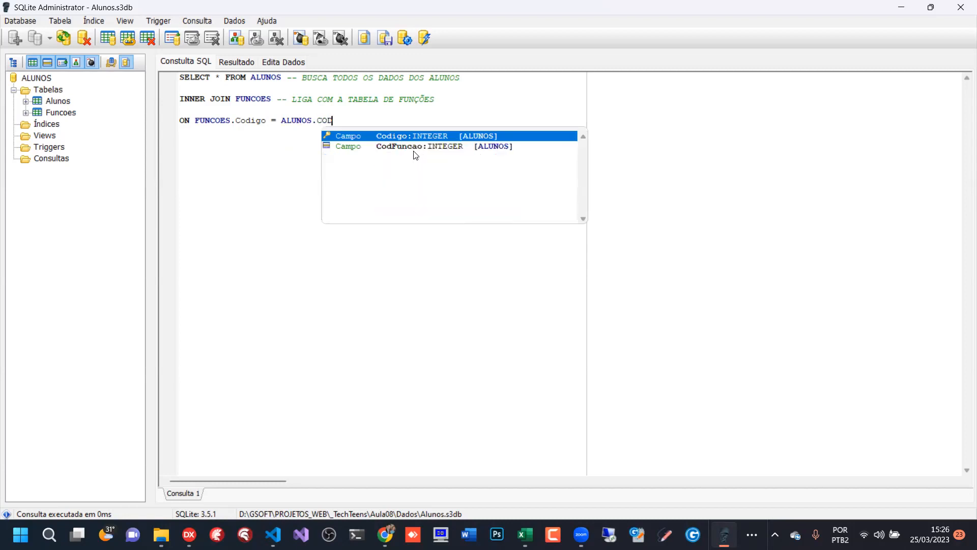
pyautogui.press('Return')
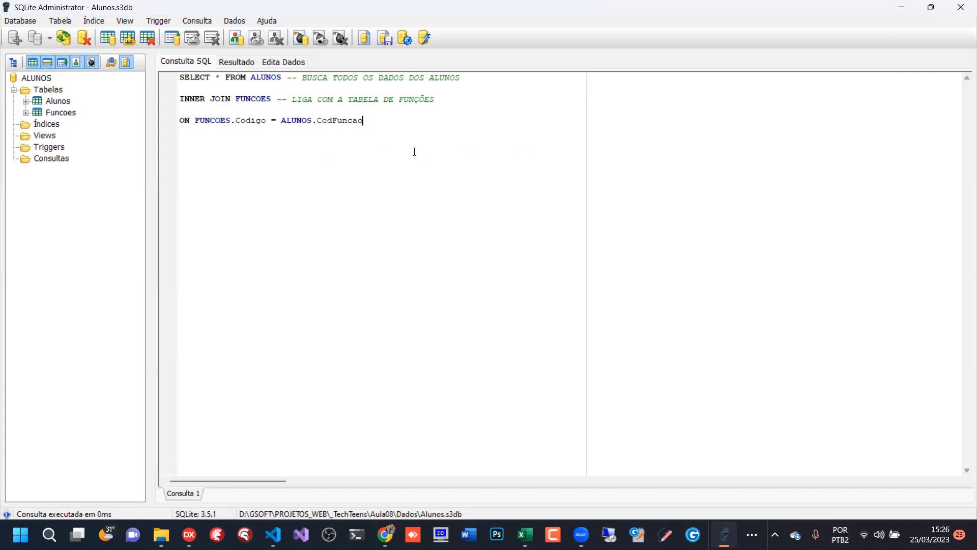
# - Comment the ON line with -- COLUNAS DAS DUAS TABELAS QUE FAZEM A LIGAÇÃO and run the query
pyautogui.write('-- COLUNAS DAS DUAS TABELAS QUE')
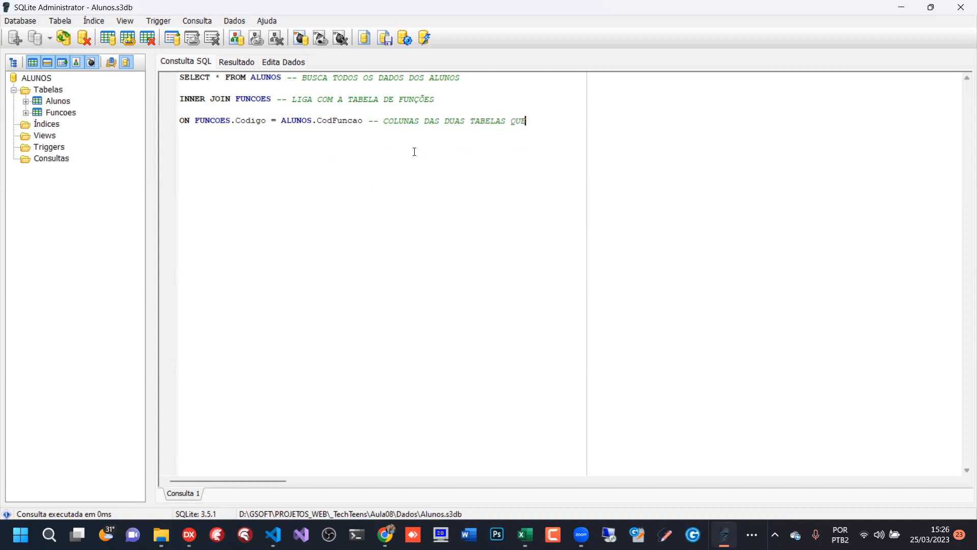
pyautogui.write(' FAZEM A LIGAÇÃO')
pyautogui.click(405, 40)
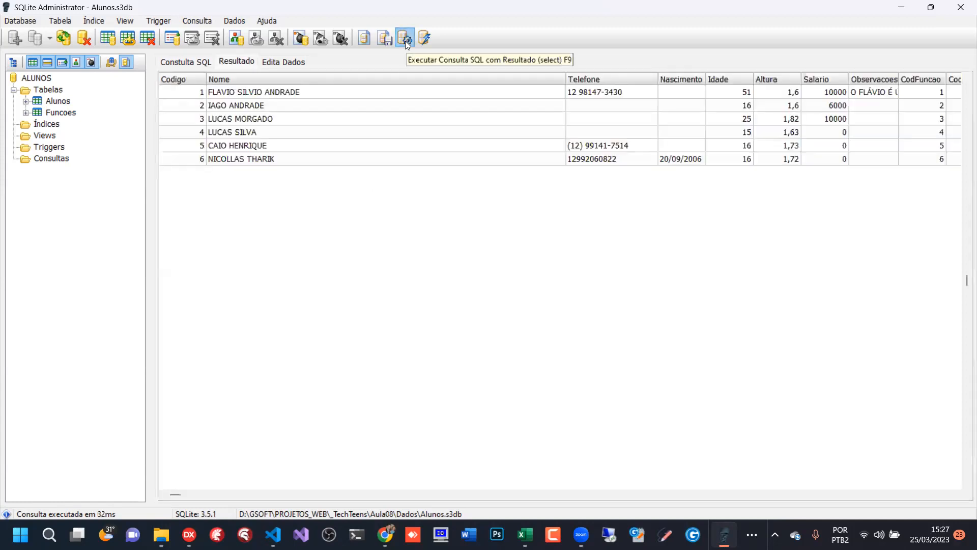
# - Narrow the Nome result column and compare the students' CodFuncao values with the joined Codigo_1 and Funcao columns
pyautogui.moveTo(565, 77); pyautogui.dragTo(285, 76)
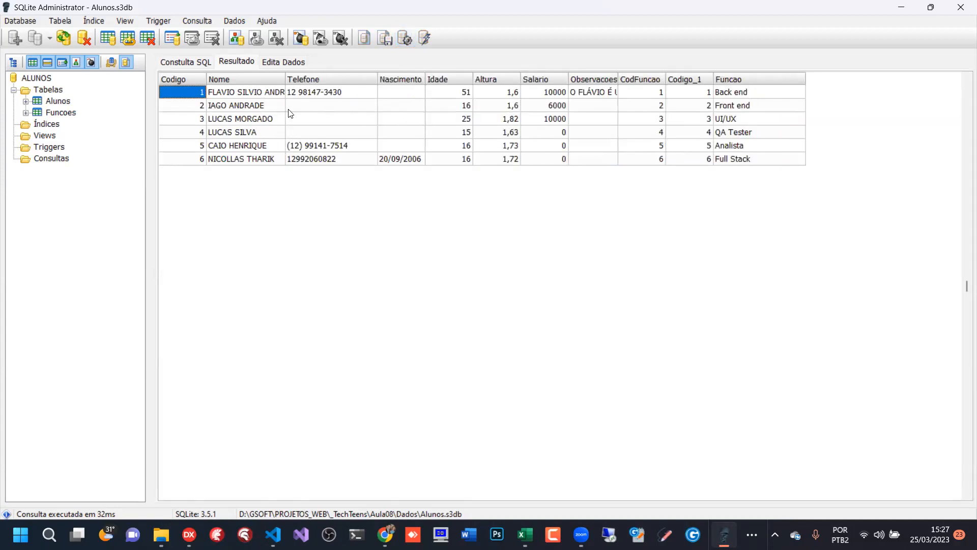
pyautogui.click(240, 97)
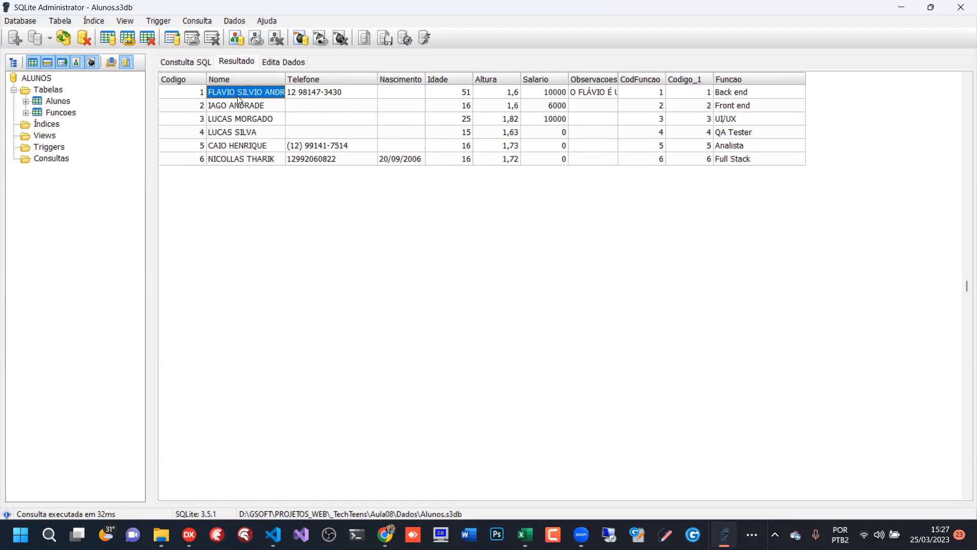
pyautogui.click(704, 94)
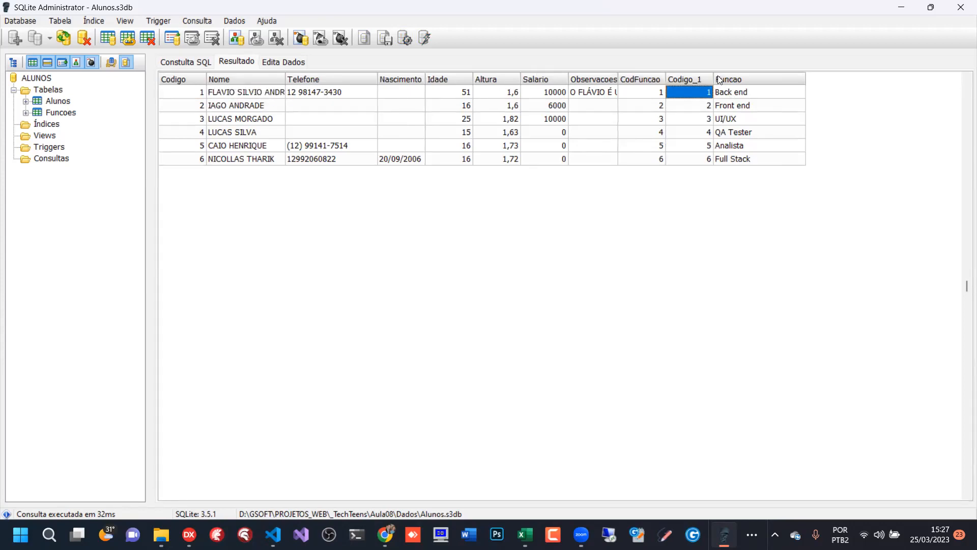
pyautogui.click(657, 95)
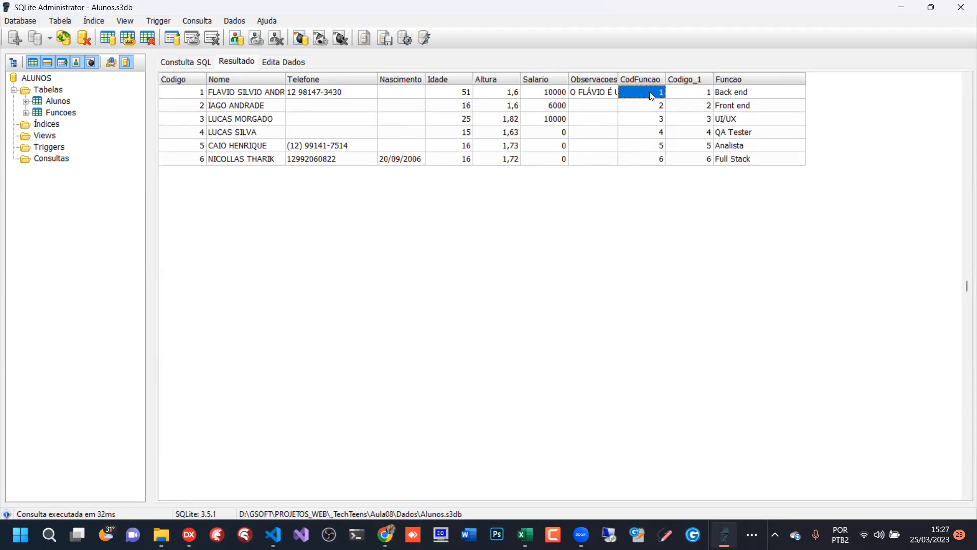
pyautogui.click(704, 94)
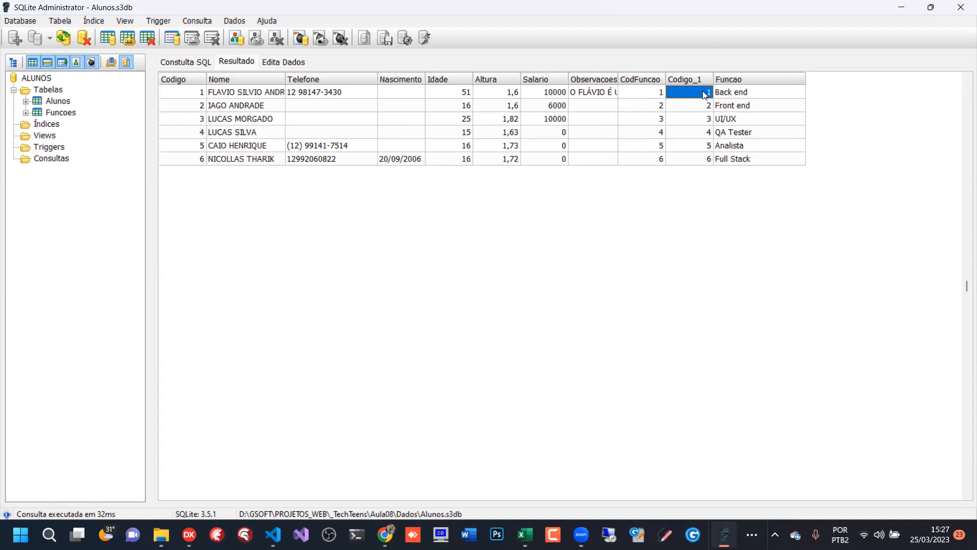
pyautogui.click(738, 93)
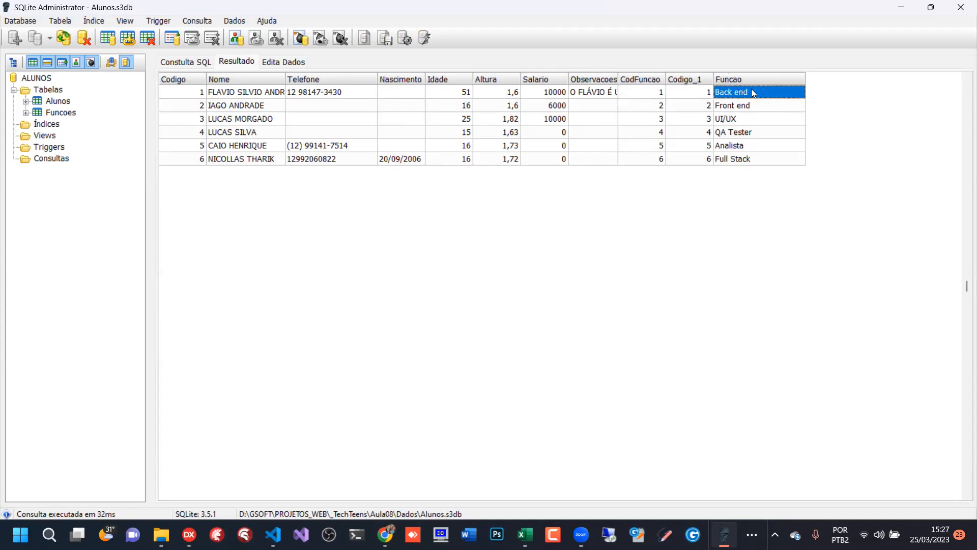
pyautogui.click(251, 107)
pyautogui.click(653, 108)
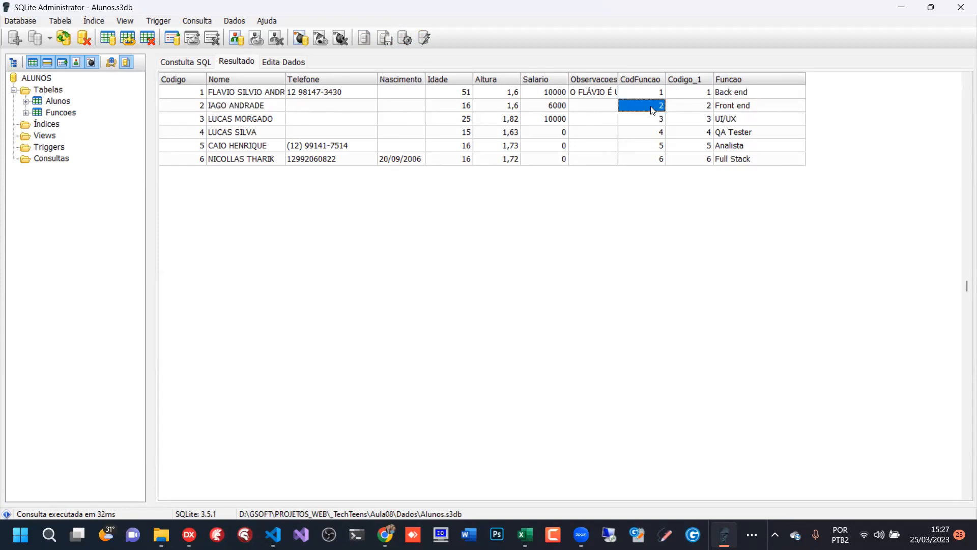
pyautogui.click(685, 108)
pyautogui.click(743, 107)
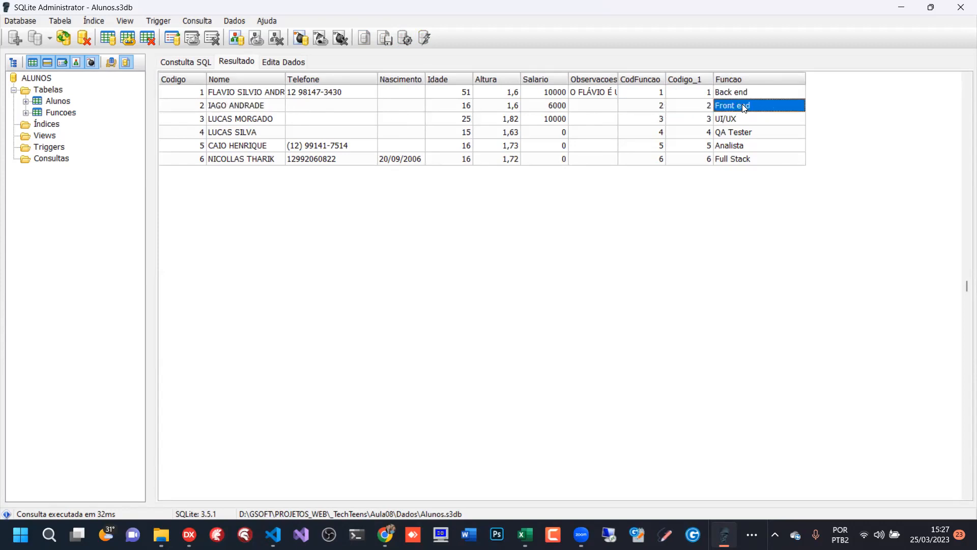
pyautogui.click(239, 119)
pyautogui.click(697, 119)
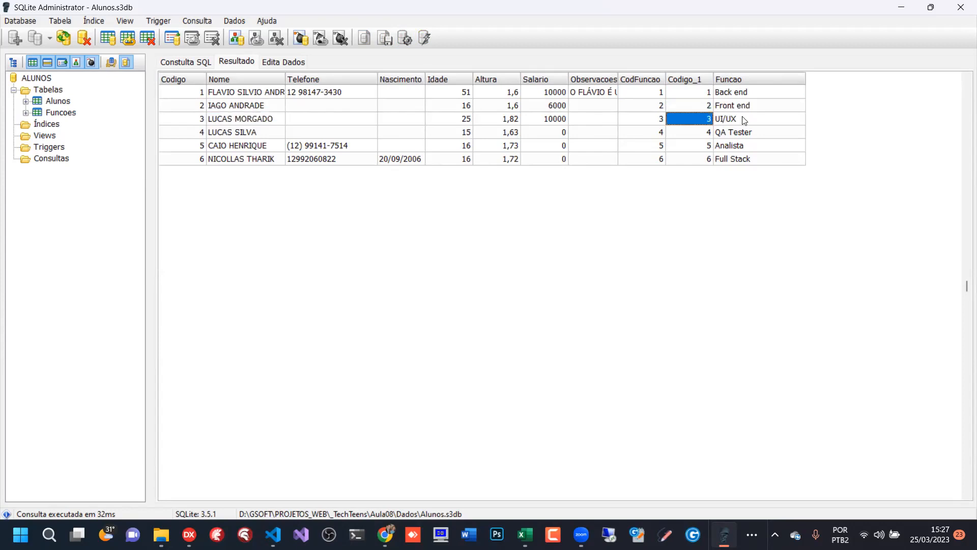
pyautogui.click(741, 121)
pyautogui.click(718, 146)
pyautogui.click(721, 162)
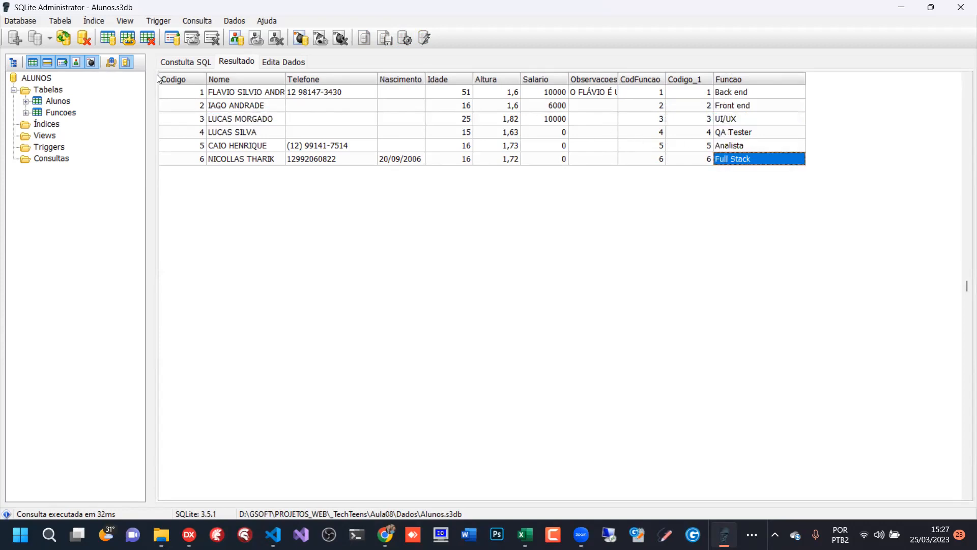
# - Review the query's SELECT, INNER JOIN and ON parts, including the FUNCOES.Codigo and ALUNOS.CodFuncao references
pyautogui.click(186, 61)
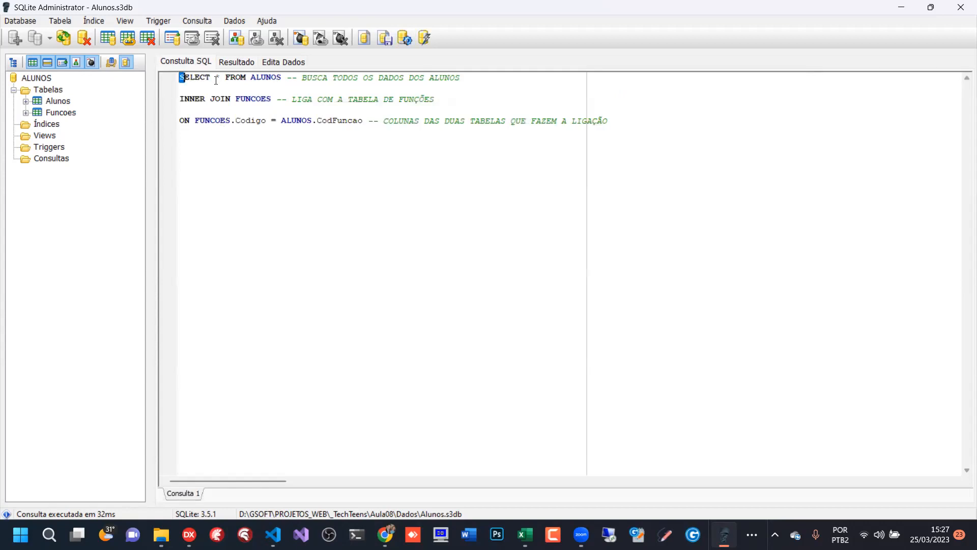
pyautogui.moveTo(180, 78); pyautogui.dragTo(285, 80)
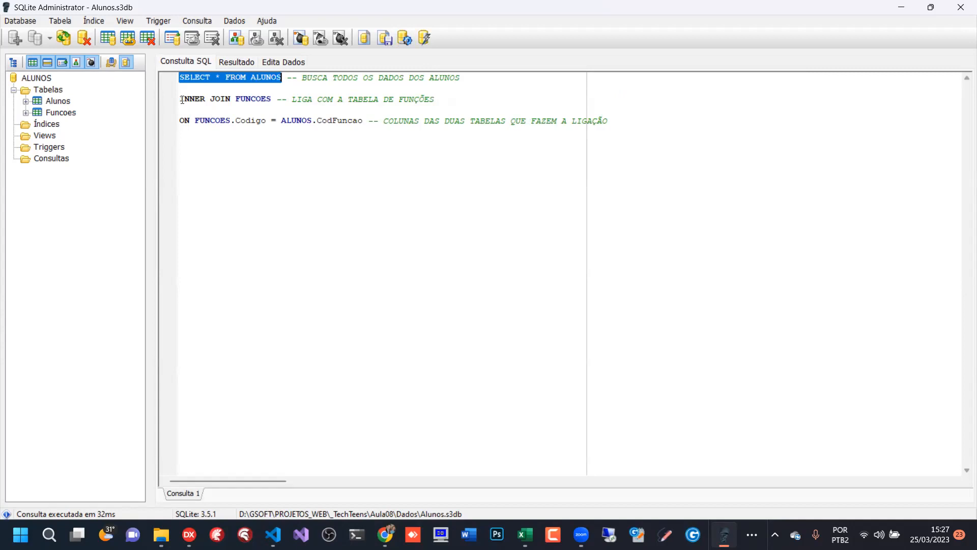
pyautogui.moveTo(181, 99); pyautogui.dragTo(281, 77)
pyautogui.click(272, 99)
pyautogui.moveTo(235, 100); pyautogui.dragTo(273, 100)
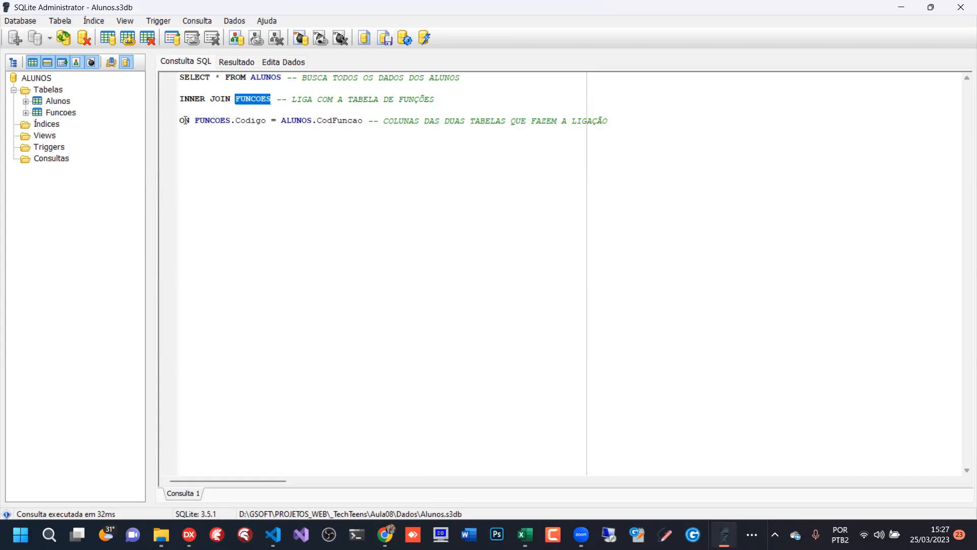
pyautogui.moveTo(182, 121)
pyautogui.mouseDown()
pyautogui.moveTo(269, 121)
pyautogui.moveTo(196, 118)
pyautogui.mouseUp()
pyautogui.click(221, 121)
pyautogui.click(264, 122)
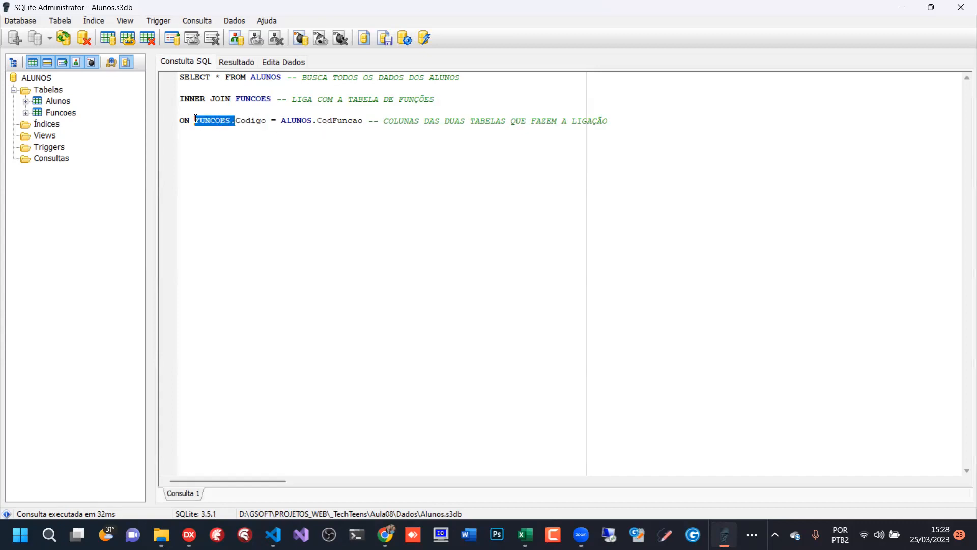
pyautogui.moveTo(317, 121); pyautogui.dragTo(279, 121)
# - Open the Alunos table data, narrow the Nome column and check the first record's CodFuncao value
pyautogui.click(287, 66)
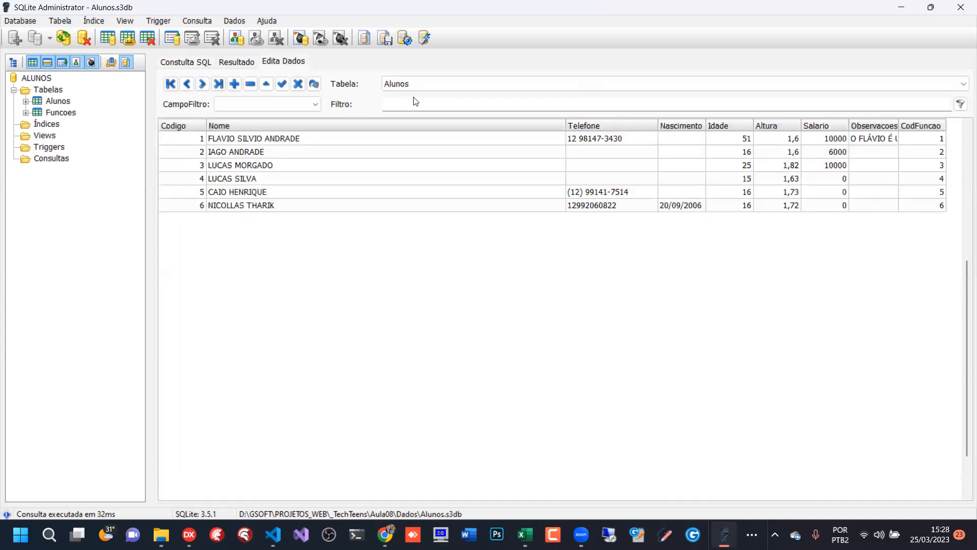
pyautogui.click(933, 141)
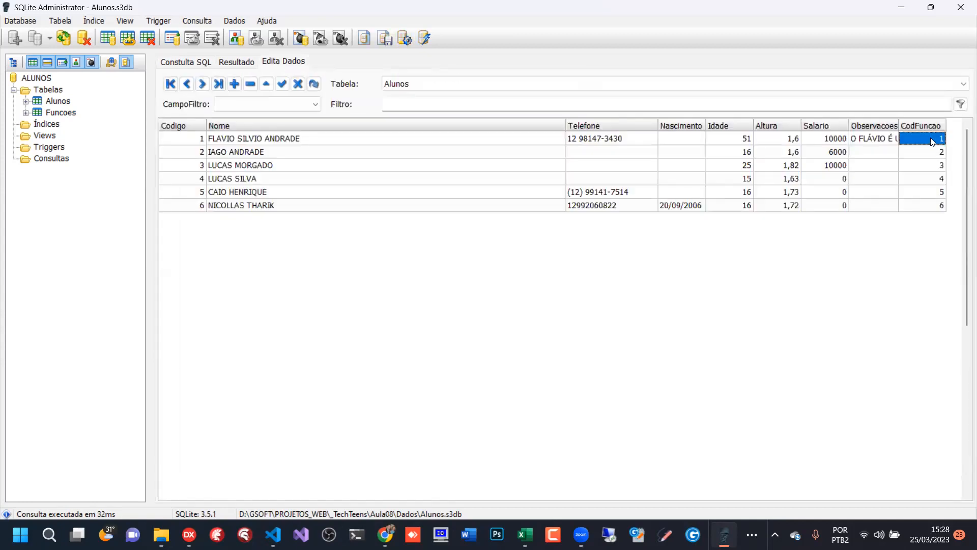
pyautogui.press('Left')
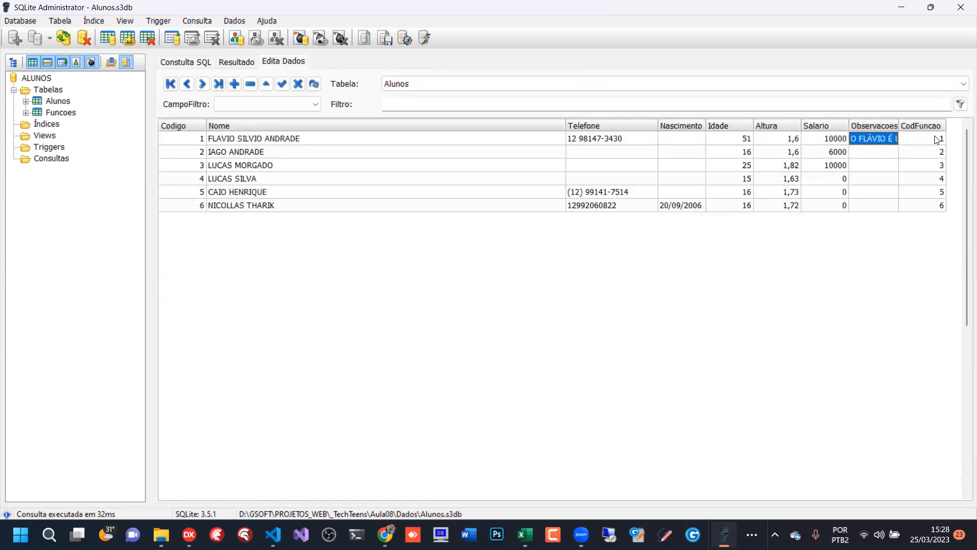
pyautogui.moveTo(562, 124); pyautogui.dragTo(396, 124)
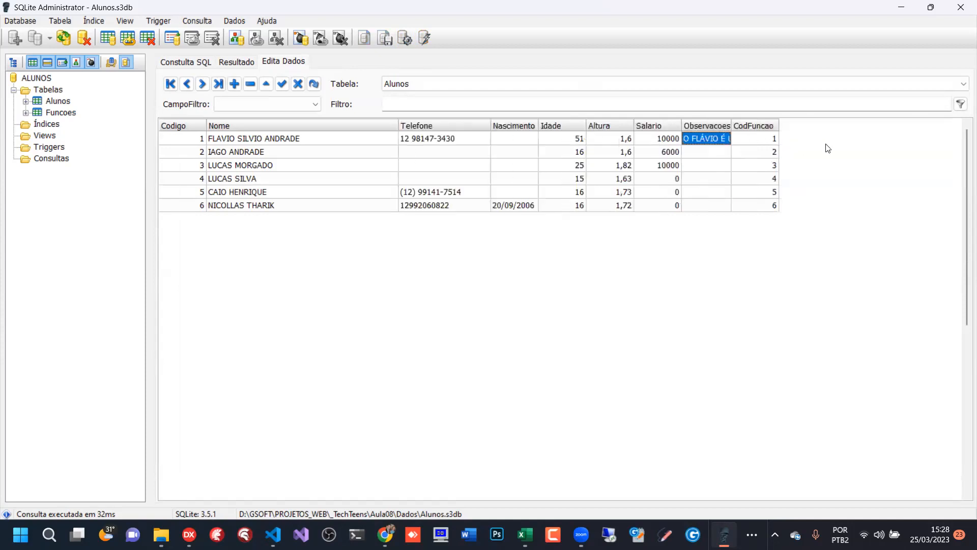
pyautogui.click(757, 143)
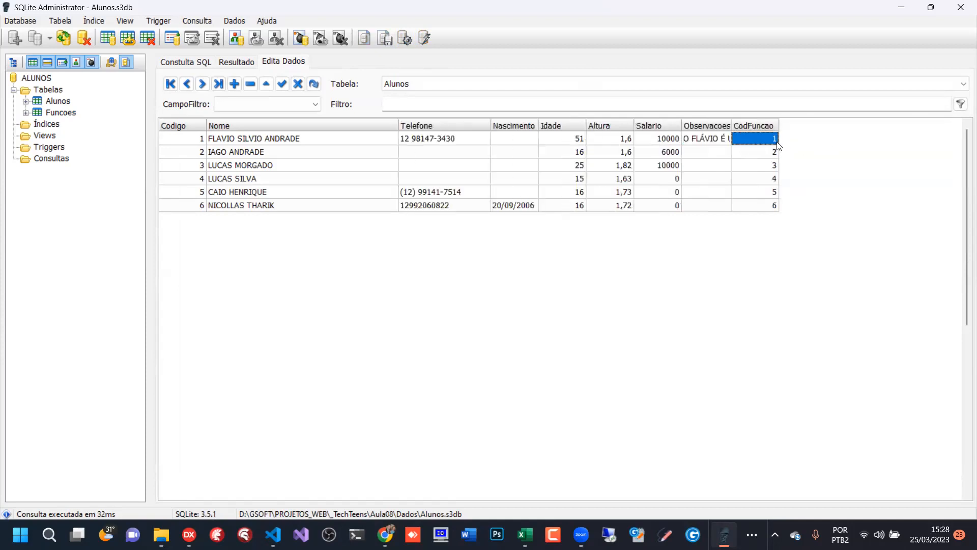
# - Compare the CodFuncao and Codigo_1 values of the first and fifth records in the joined query result
pyautogui.click(186, 65)
pyautogui.click(234, 66)
pyautogui.click(692, 99)
pyautogui.click(659, 97)
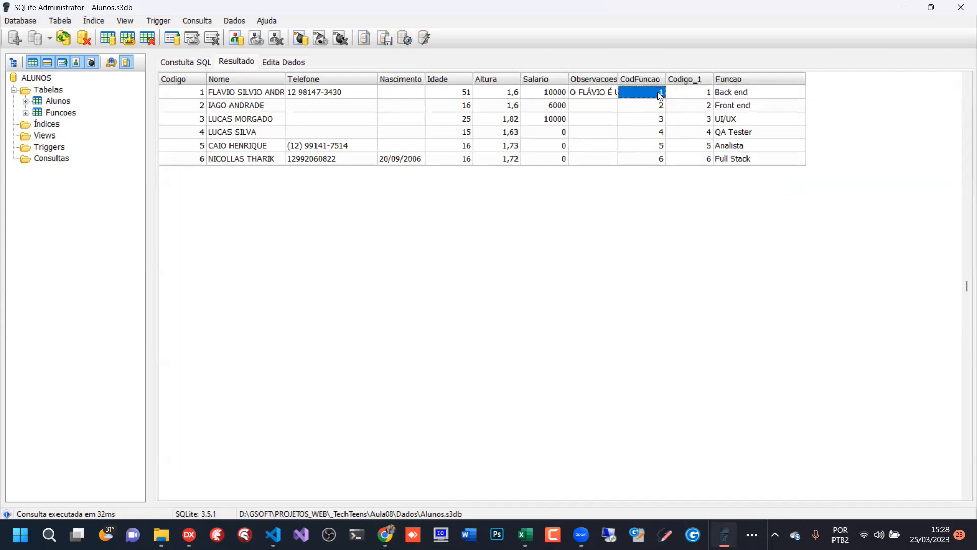
pyautogui.click(691, 147)
pyautogui.click(649, 148)
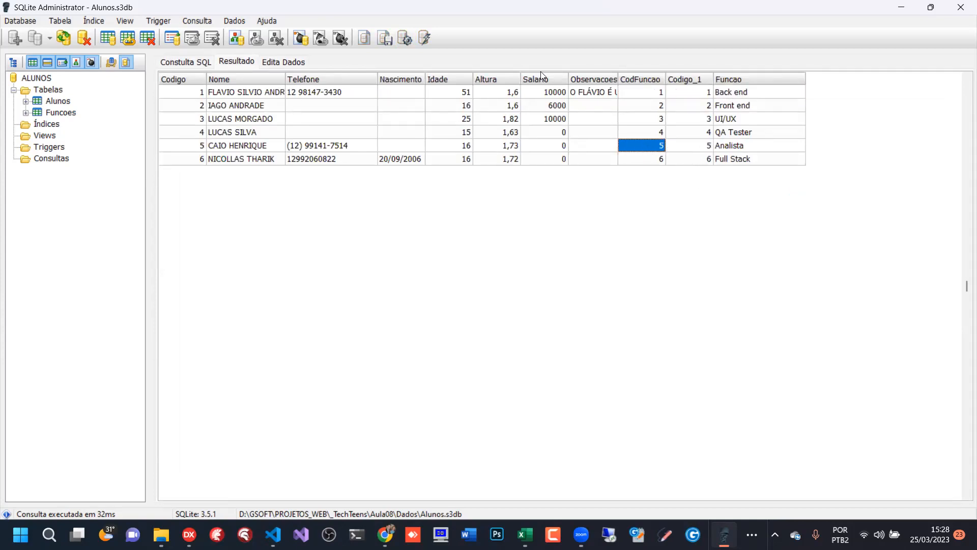
# - Give the ALUNOS table the alias A and the FUNCOES table the alias F in the query
pyautogui.click(185, 62)
pyautogui.click(345, 97)
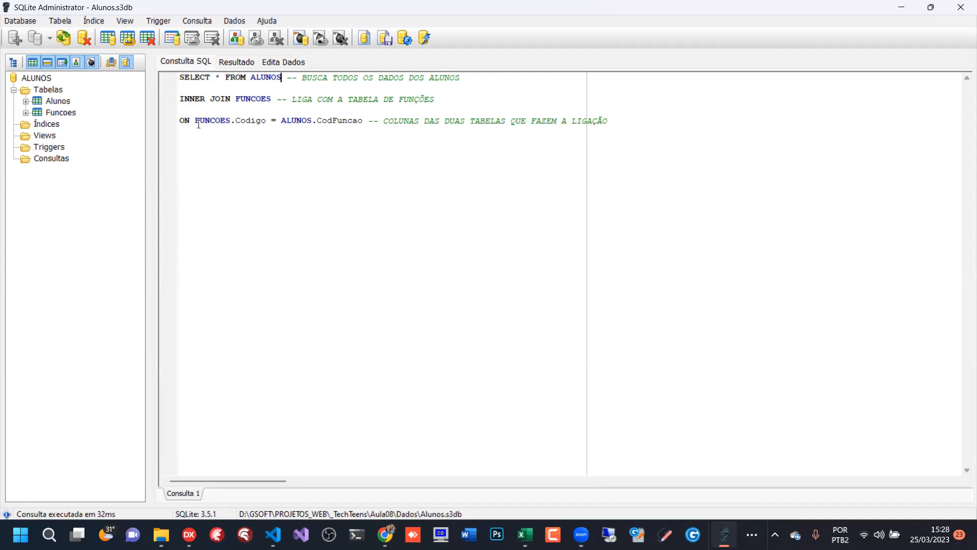
pyautogui.moveTo(190, 122); pyautogui.dragTo(320, 119)
pyautogui.click(284, 79)
pyautogui.write('A')
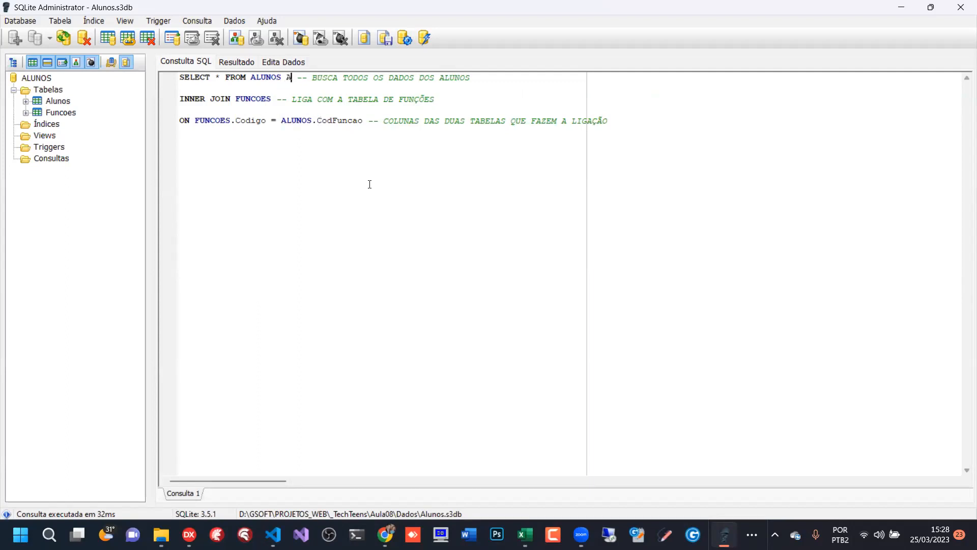
pyautogui.moveTo(281, 78); pyautogui.dragTo(253, 81)
pyautogui.click(292, 78)
pyautogui.click(272, 99)
pyautogui.write('F')
pyautogui.moveTo(271, 99)
pyautogui.mouseDown()
pyautogui.moveTo(236, 99)
pyautogui.moveTo(276, 99)
pyautogui.mouseUp()
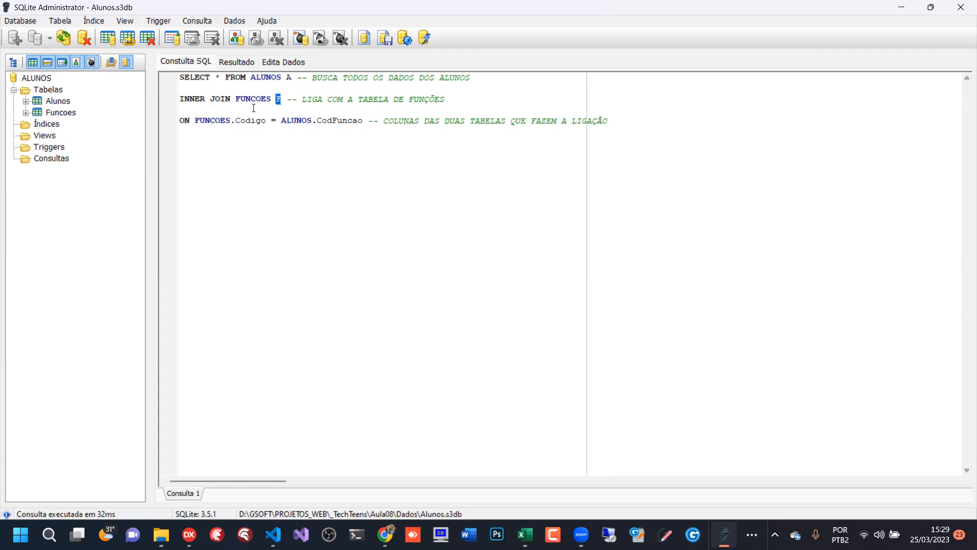
# - Shorten the join condition with the table aliases so that it reads ON F.Codigo = A.CodFuncao
pyautogui.click(227, 120)
pyautogui.moveTo(228, 121); pyautogui.dragTo(196, 120)
pyautogui.write('F')
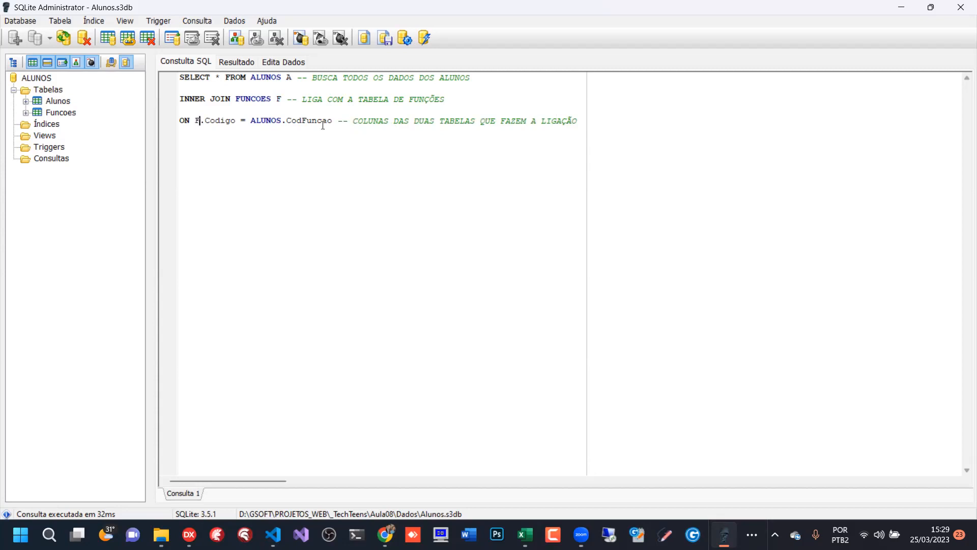
pyautogui.moveTo(281, 121); pyautogui.dragTo(258, 120)
pyautogui.press('BackSpace')
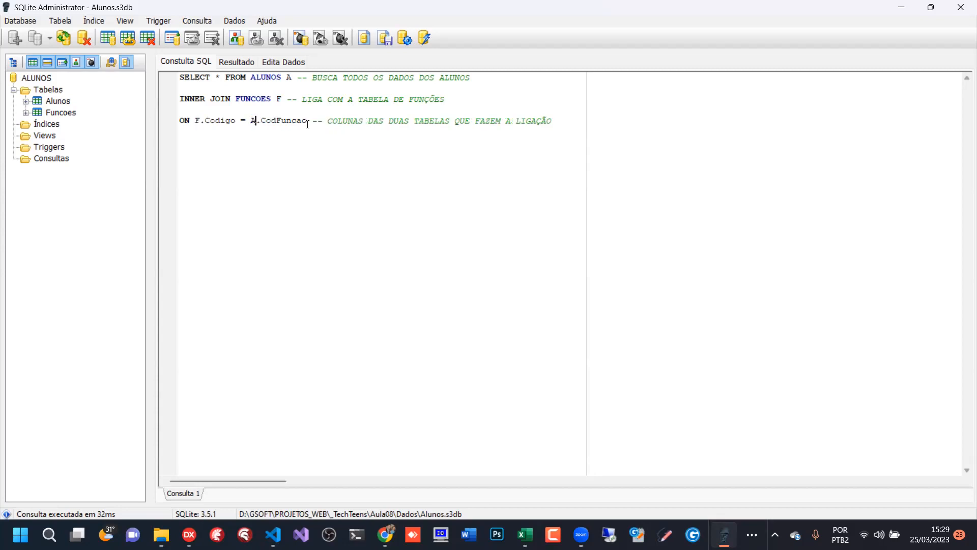
# - Run the aliased query, narrow the Nome result column and check the values in the Codigo_1 column
pyautogui.click(405, 38)
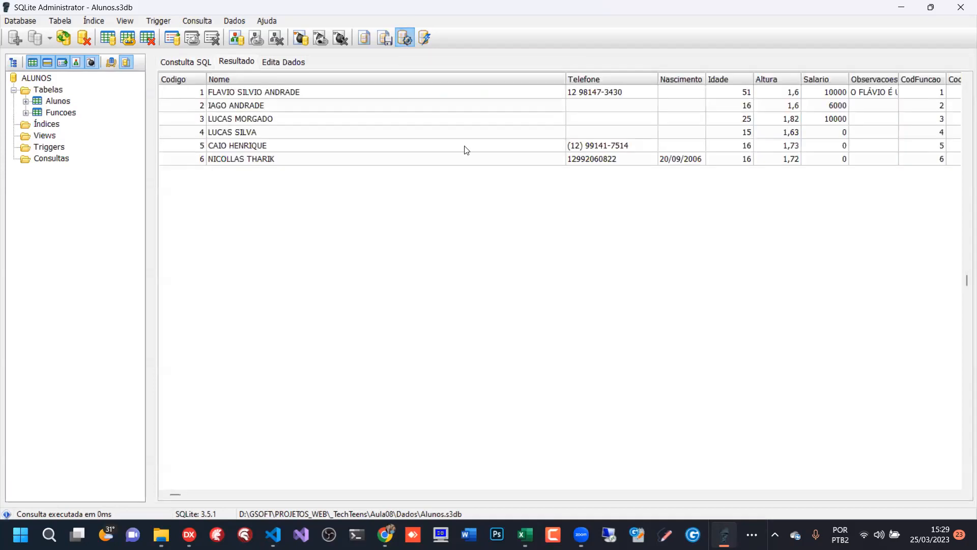
pyautogui.moveTo(565, 77); pyautogui.dragTo(312, 76)
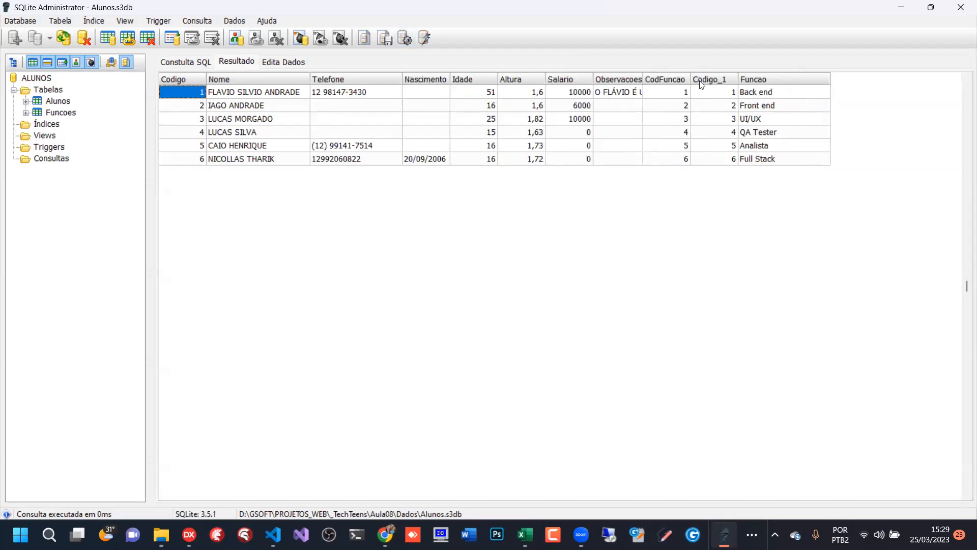
pyautogui.click(715, 102)
pyautogui.click(718, 132)
pyautogui.click(716, 145)
pyautogui.click(719, 119)
pyautogui.click(720, 104)
pyautogui.click(719, 83)
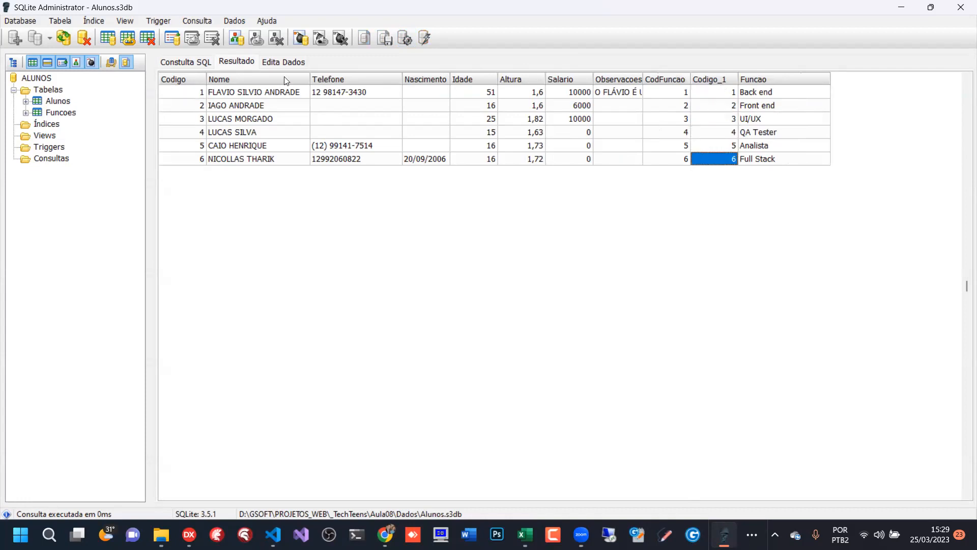
# - Replace the asterisk in the SELECT line with the columns A.Codigo, A.Nome and A.Idade
pyautogui.click(185, 62)
pyautogui.click(227, 84)
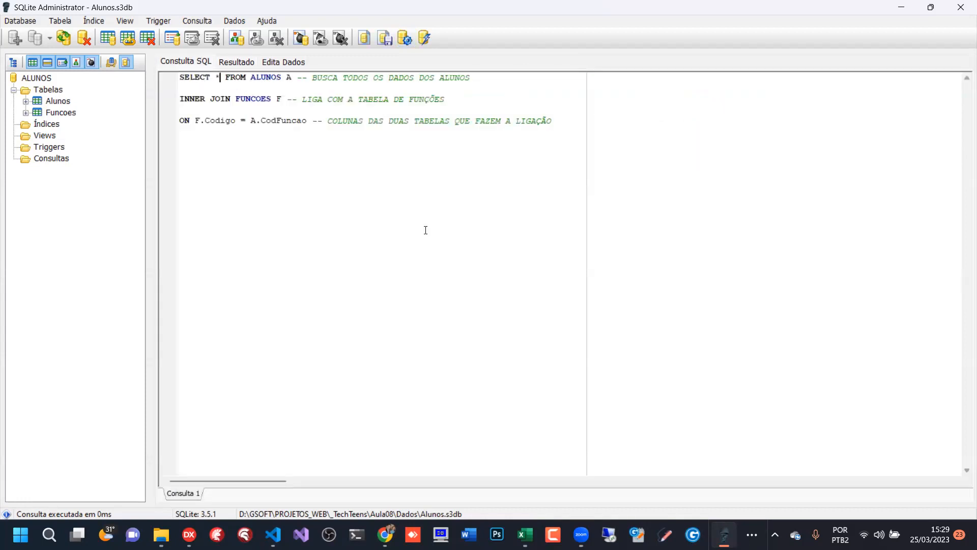
pyautogui.press('BackSpace')
pyautogui.write('A.Codigo, ')
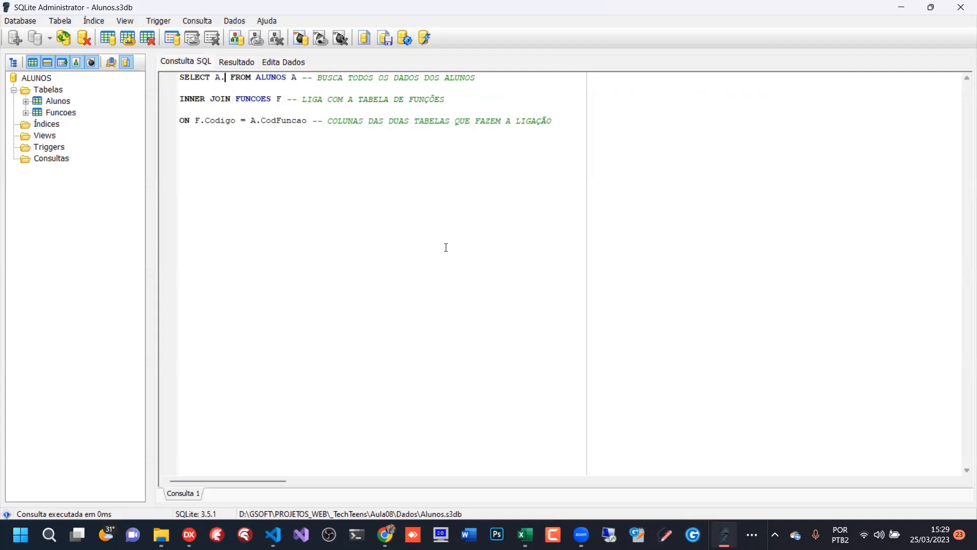
pyautogui.write('A')
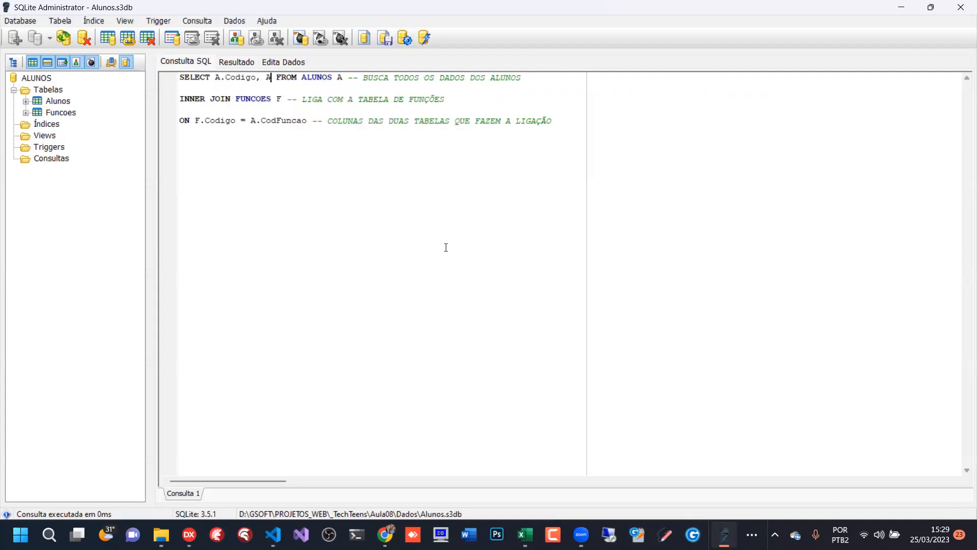
pyautogui.write('.Nome, A')
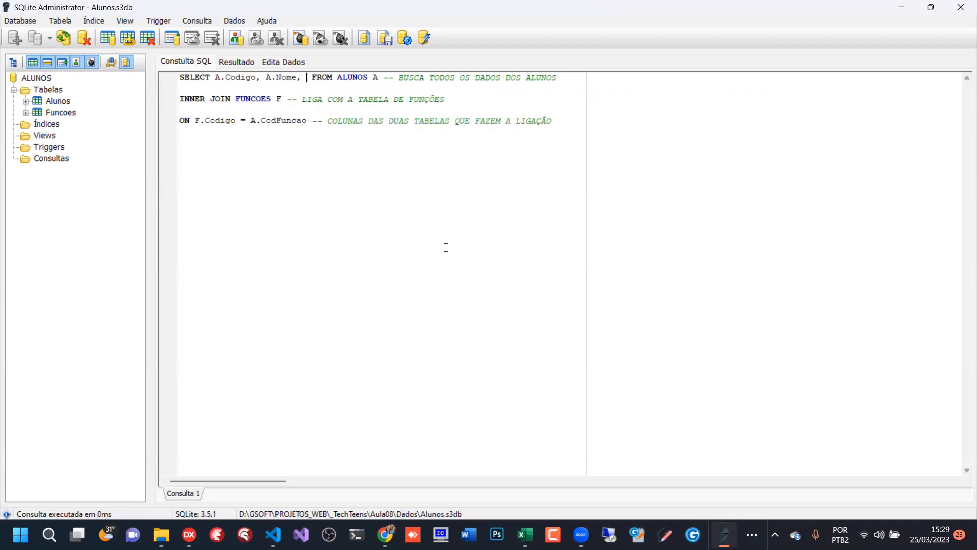
pyautogui.write('.Idade')
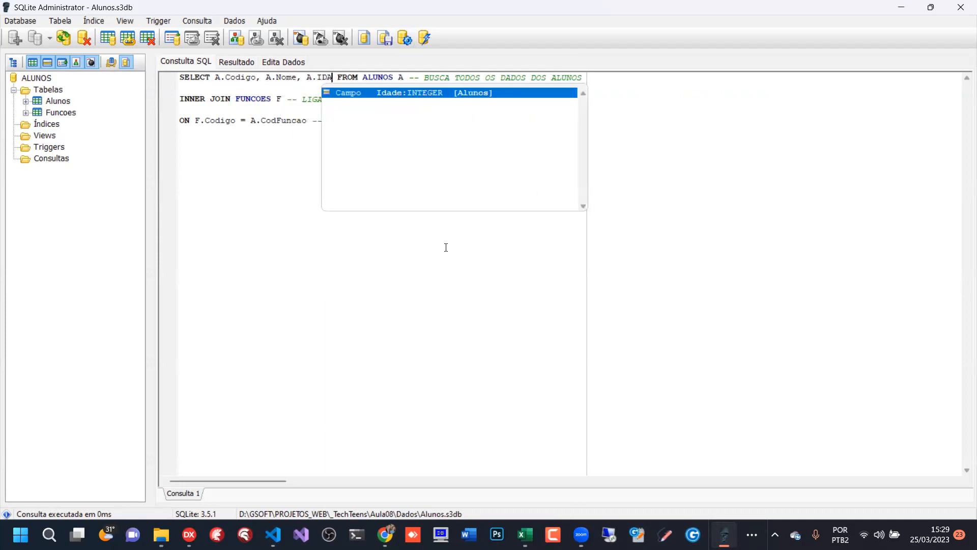
pyautogui.write(', A.')
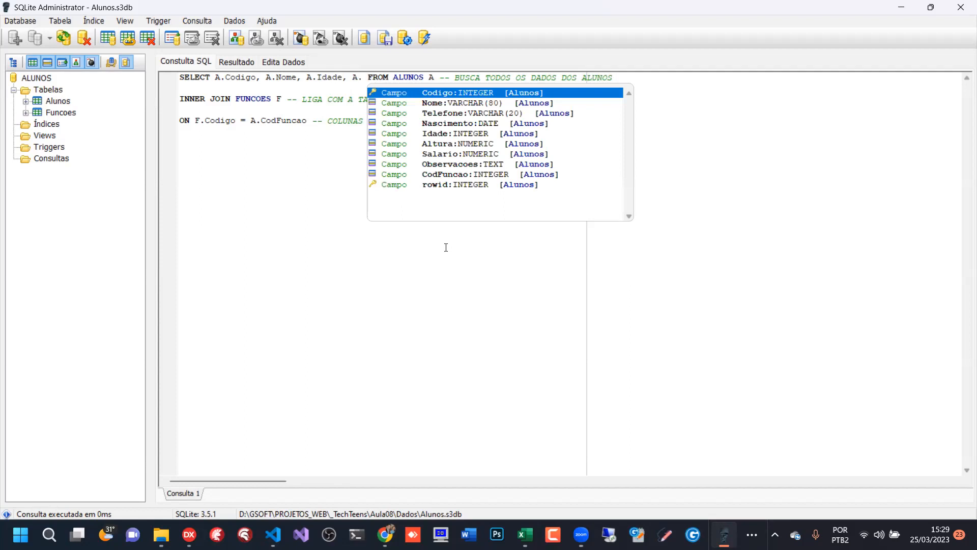
pyautogui.write('Al')
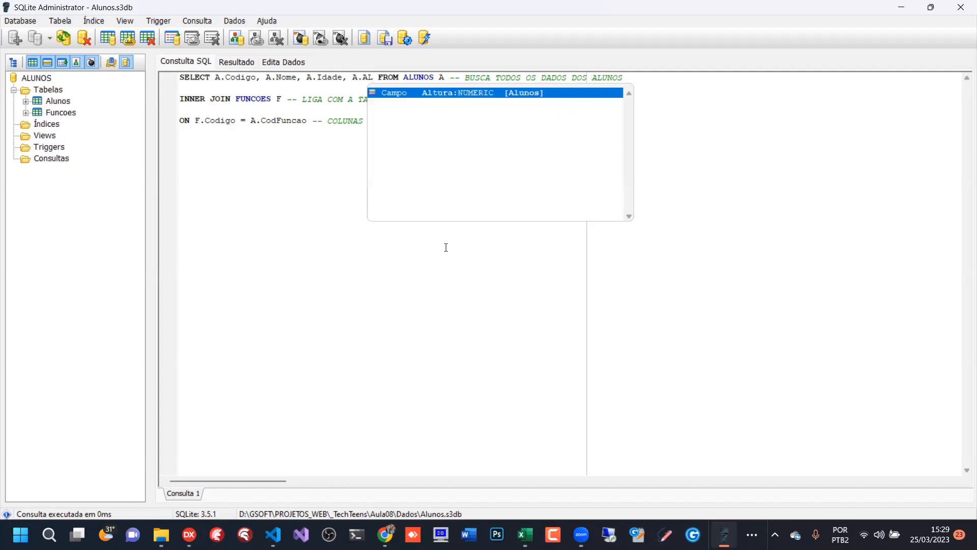
# - Add the columns A.Altura and F.Funcao to the end of the SELECT list
pyautogui.press('Return')
pyautogui.write(', F')
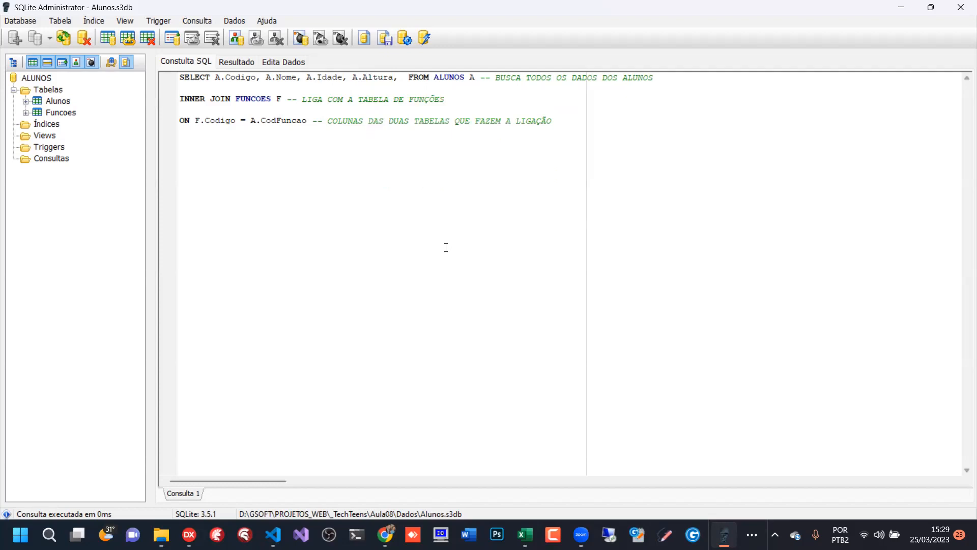
pyautogui.write('.FU')
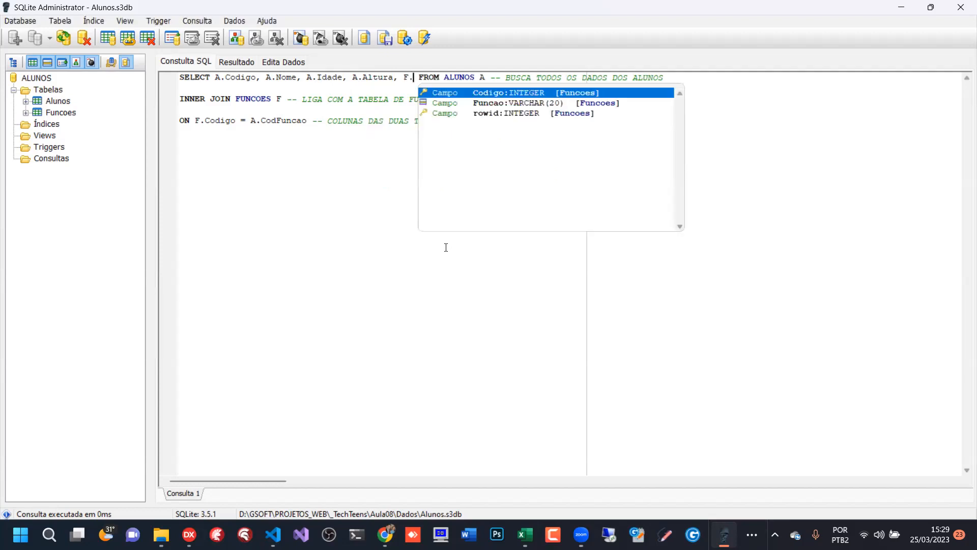
pyautogui.press('Return')
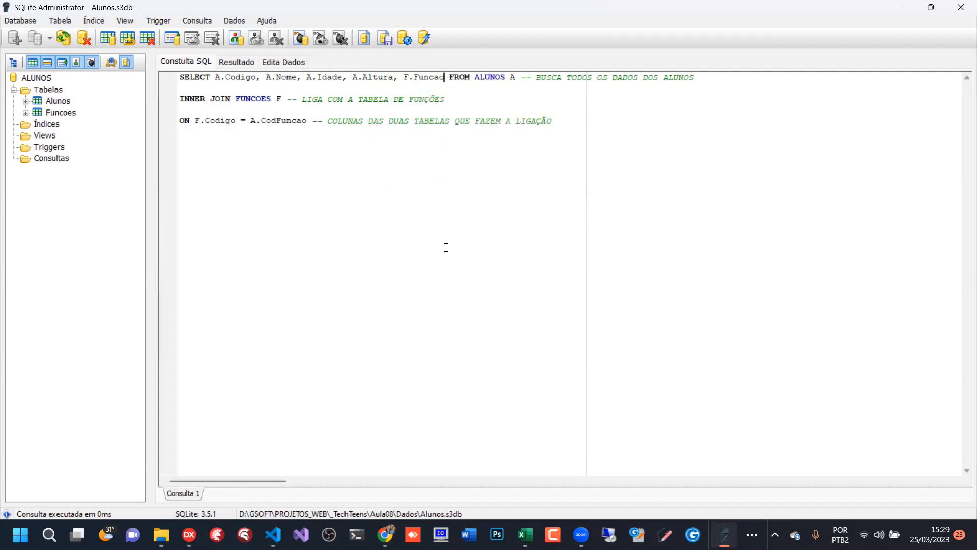
# - Review the revised SELECT and join condition, run the query and narrow the Nome result column
pyautogui.moveTo(182, 78); pyautogui.dragTo(287, 111)
pyautogui.click(247, 78)
pyautogui.click(282, 131)
pyautogui.moveTo(204, 120); pyautogui.dragTo(307, 121)
pyautogui.click(469, 131)
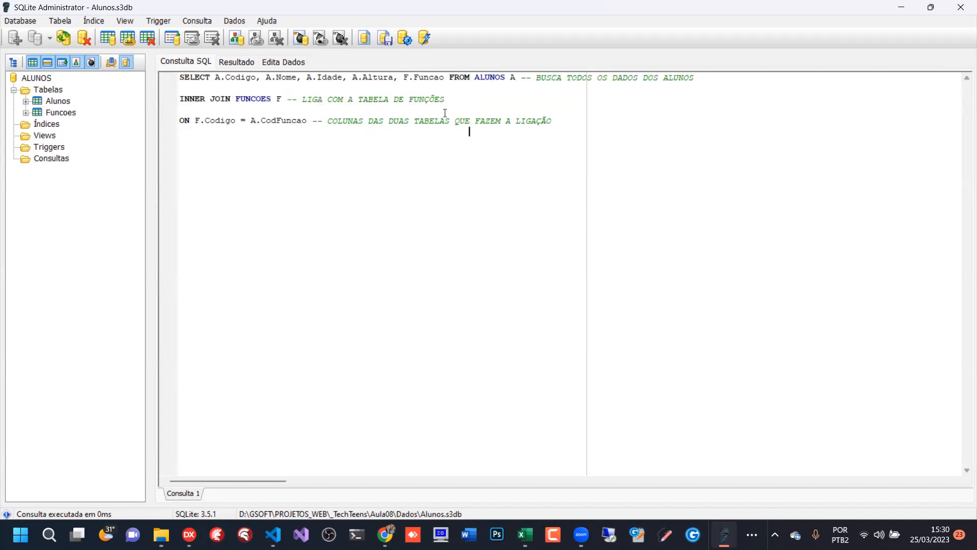
pyautogui.click(405, 39)
pyautogui.moveTo(565, 79); pyautogui.dragTo(327, 80)
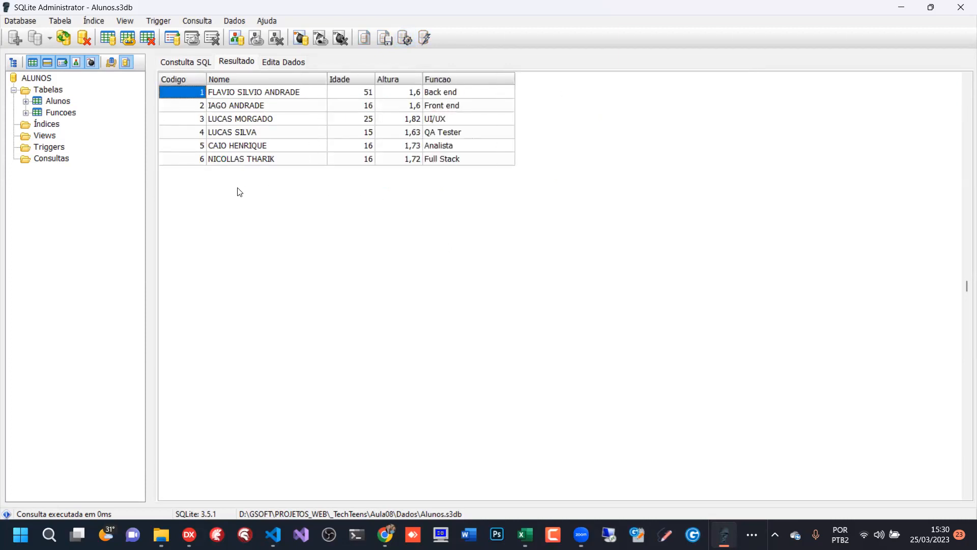
# - Return to the SQL query, select its entire text and switch to another window
pyautogui.click(194, 60)
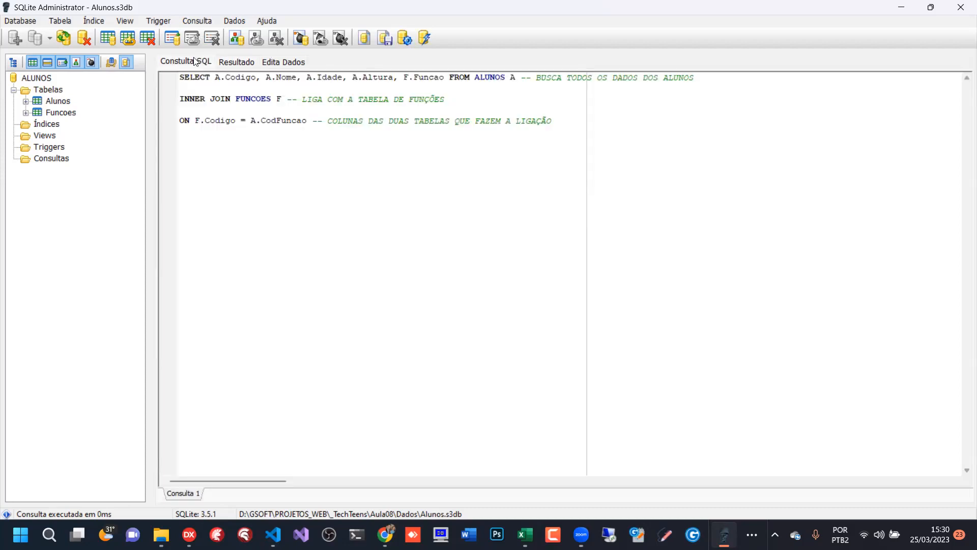
pyautogui.hotkey('ctrl', 'a')
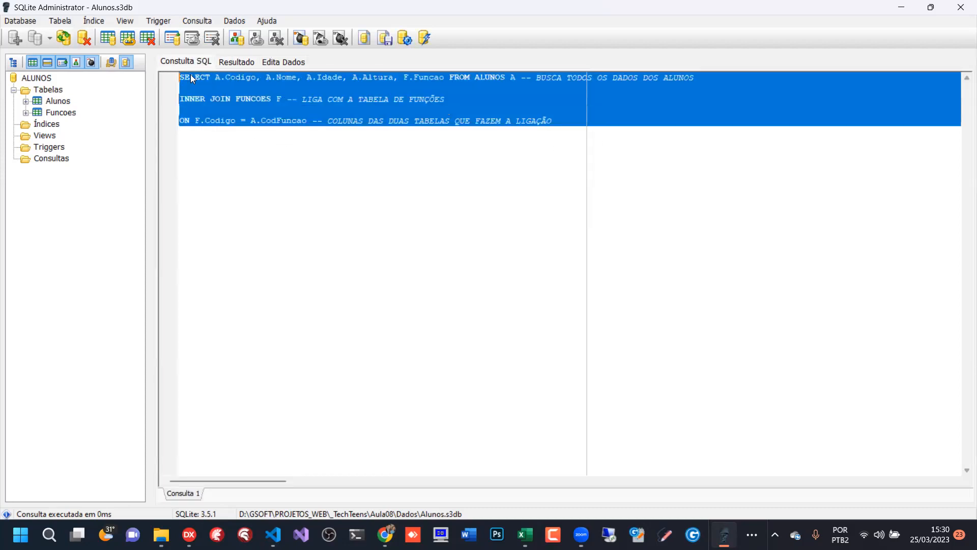
pyautogui.hotkey('alt', 'Tab')
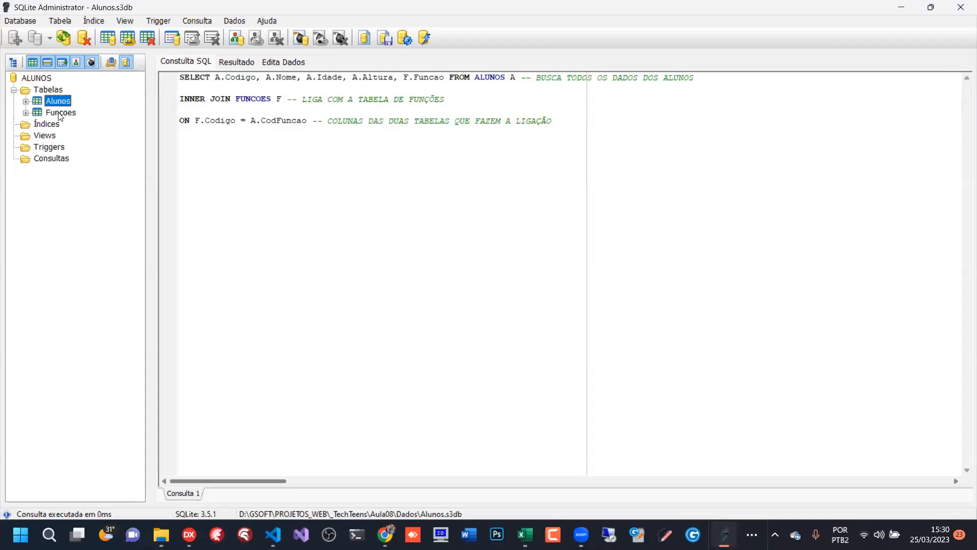
# - Expand the Funcoes table's fields in the database tree, inspect Codigo and Funcao, and collapse the table again
pyautogui.click(57, 114)
pyautogui.click(26, 112)
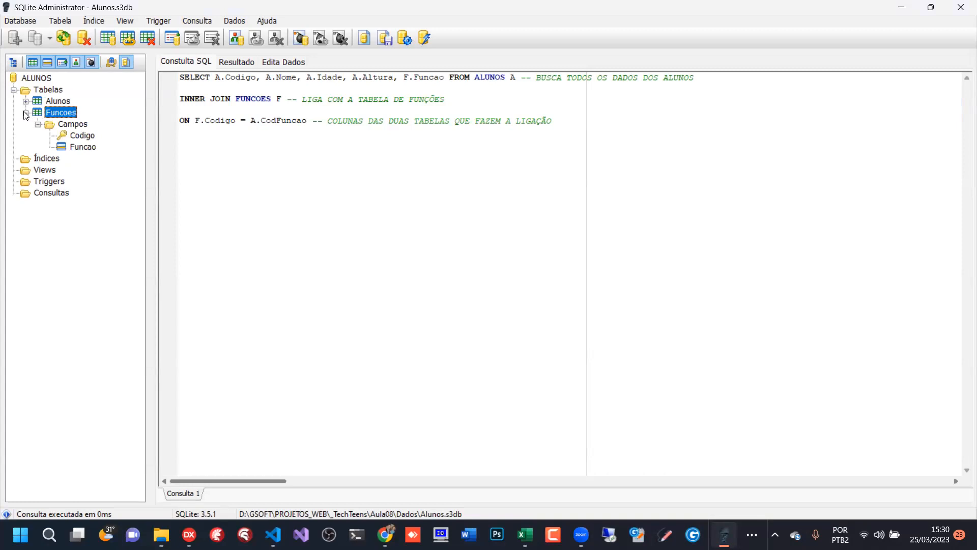
pyautogui.click(82, 136)
pyautogui.click(84, 145)
pyautogui.click(85, 139)
pyautogui.doubleClick(33, 111)
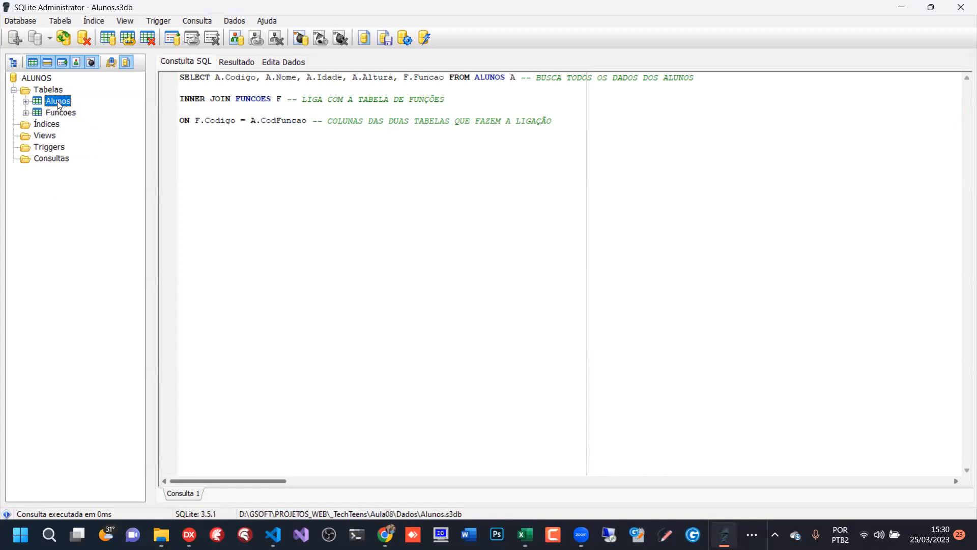
# - Open the Alunos table definition, inspect its CodFuncao field and leave the table without changes
pyautogui.rightClick(57, 101)
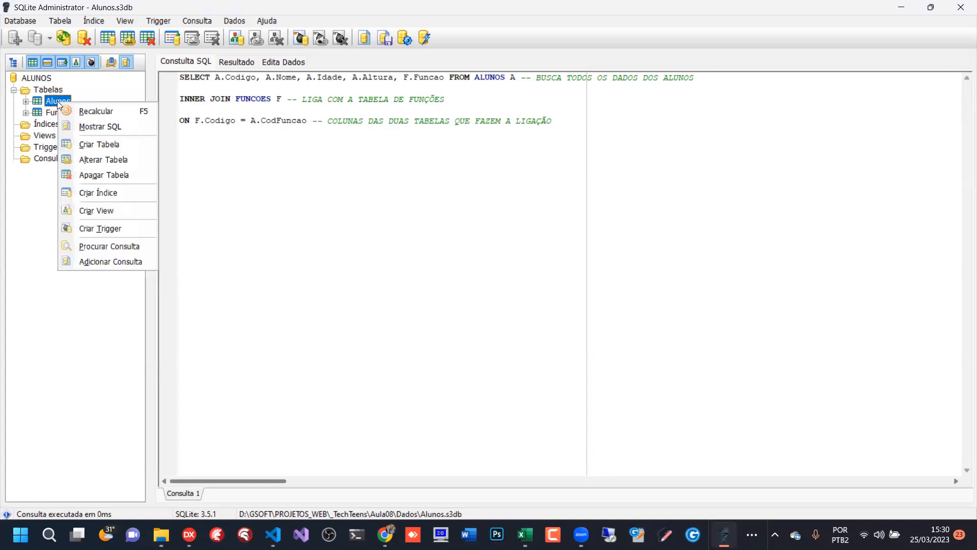
pyautogui.click(99, 159)
pyautogui.click(325, 271)
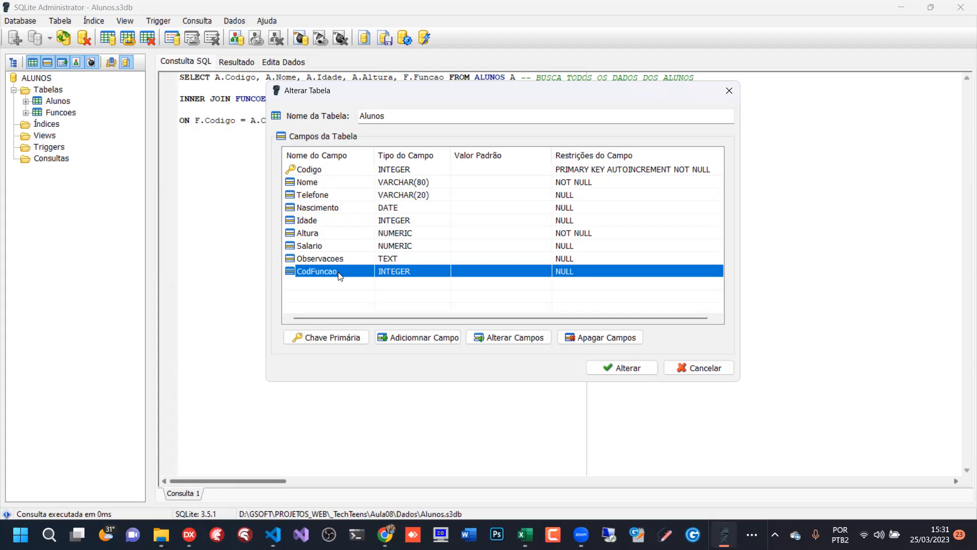
pyautogui.click(698, 368)
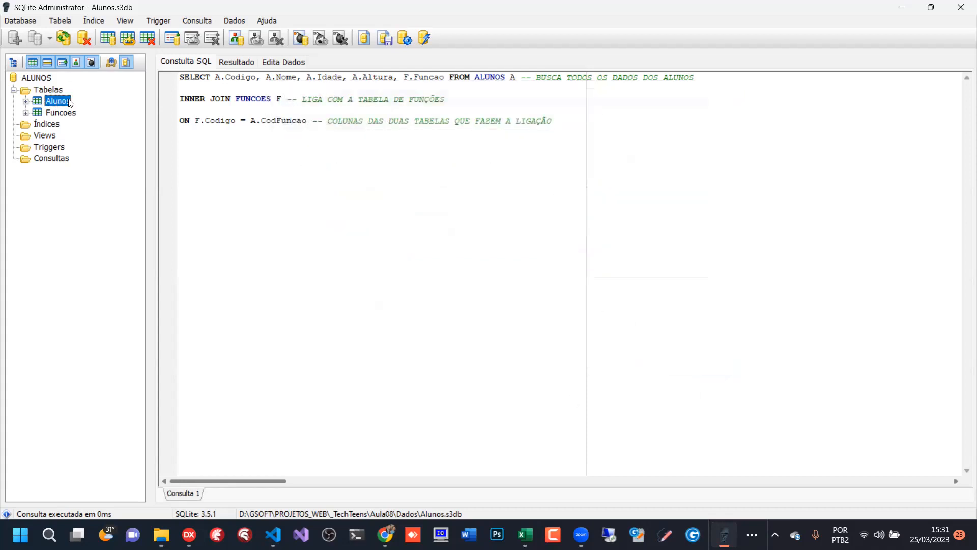
# - Show the Alunos table's records in the data editor and narrow the Nome column
pyautogui.click(285, 63)
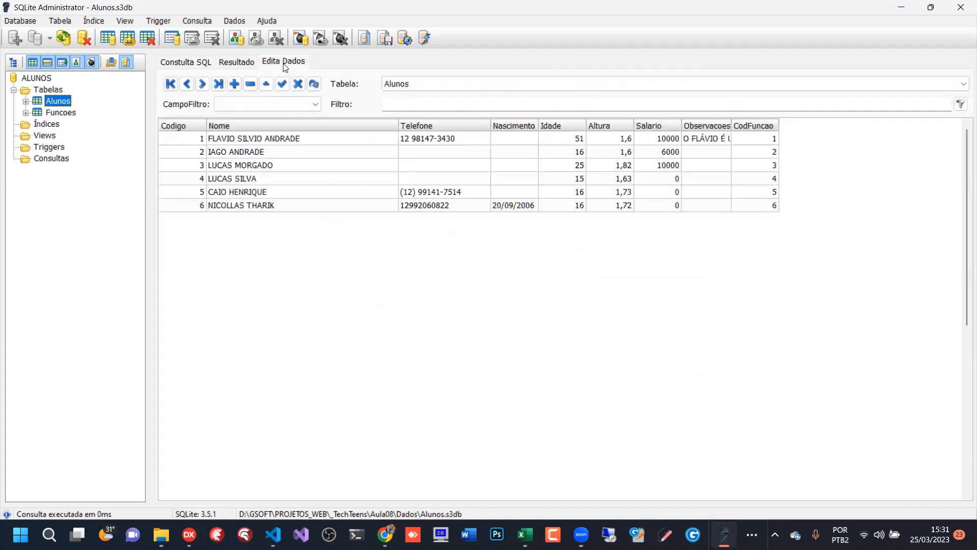
pyautogui.click(295, 62)
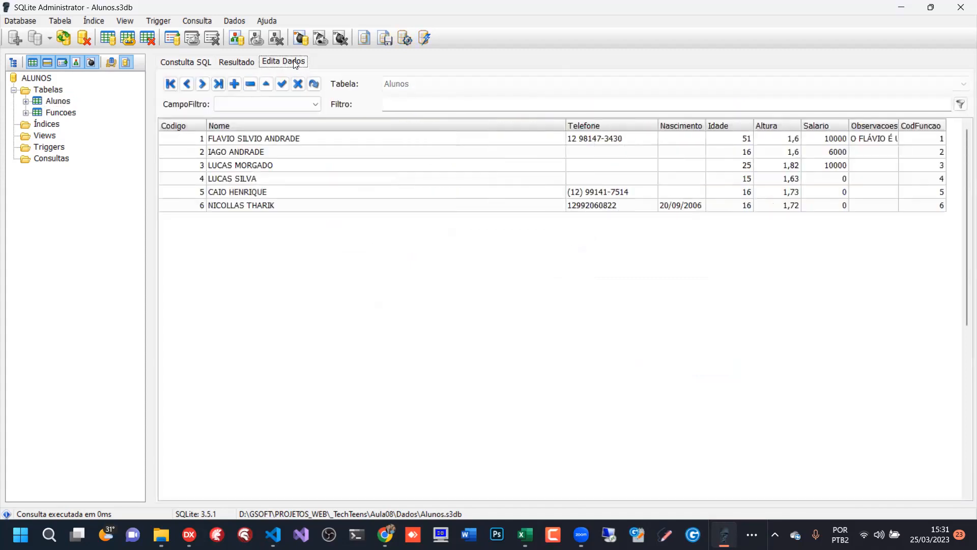
pyautogui.moveTo(565, 126); pyautogui.dragTo(333, 131)
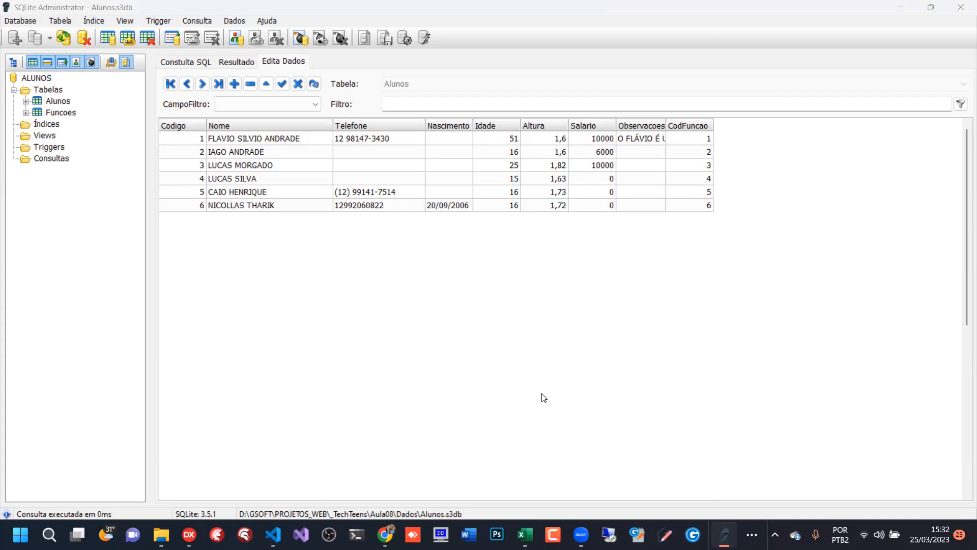
pyautogui.click(58, 101)
pyautogui.moveTo(565, 126); pyautogui.dragTo(350, 112)
# - Go through the CodFuncao value of each Alunos record, from the first row to the last and back up
pyautogui.click(708, 141)
pyautogui.click(706, 156)
pyautogui.click(708, 179)
pyautogui.press('Down')
pyautogui.press('Down')
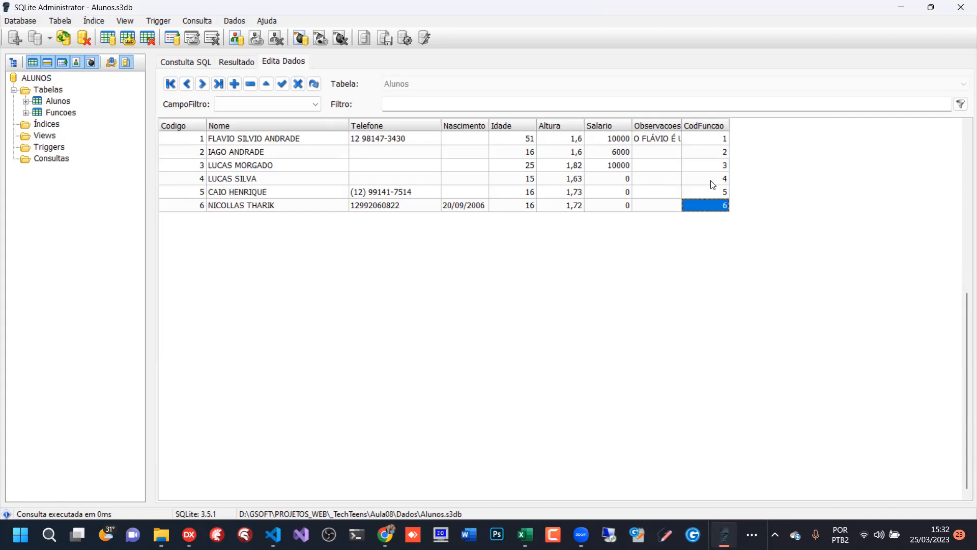
pyautogui.click(707, 142)
pyautogui.press('Down')
pyautogui.press('Down')
pyautogui.press('Down')
pyautogui.press('Down')
pyautogui.press('Down')
pyautogui.press('Up')
pyautogui.press('Up')
pyautogui.press('Up')
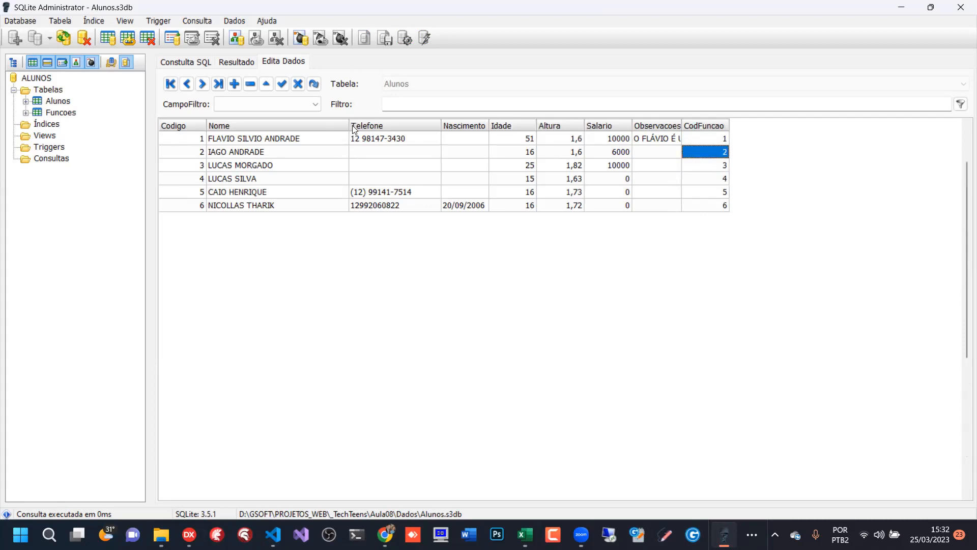
# - Narrow the Nome column further and recheck the CodFuncao values of the first three records
pyautogui.moveTo(348, 128); pyautogui.dragTo(314, 127)
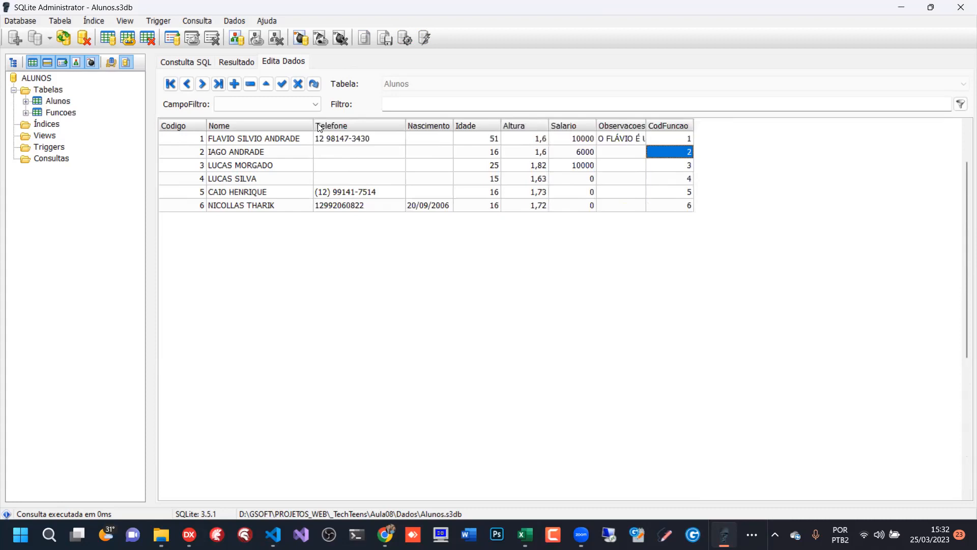
pyautogui.click(680, 166)
pyautogui.click(684, 141)
pyautogui.click(683, 152)
pyautogui.click(682, 166)
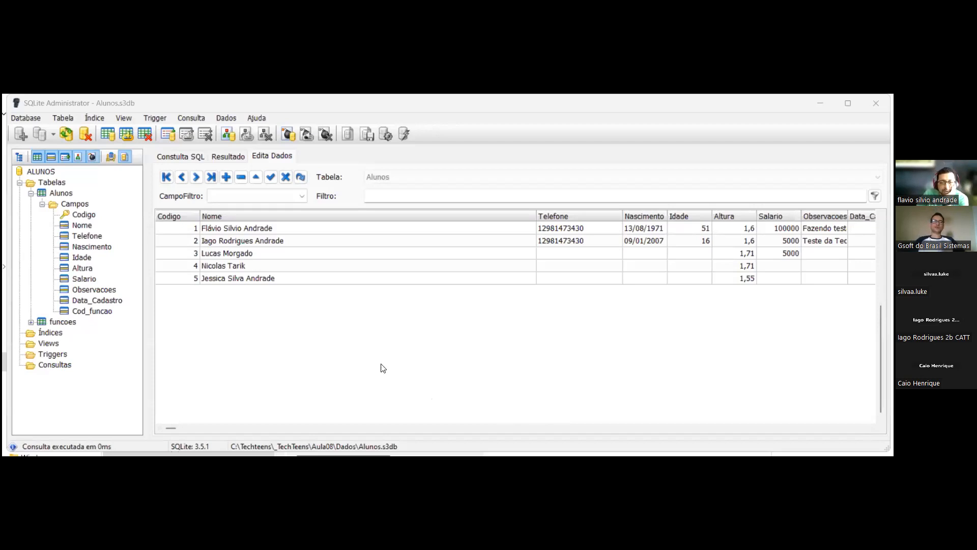
# - Check the Cod_funcao values in the Alunos data and run the existing query ordered by nome descending
pyautogui.moveTo(172, 428); pyautogui.dragTo(686, 431)
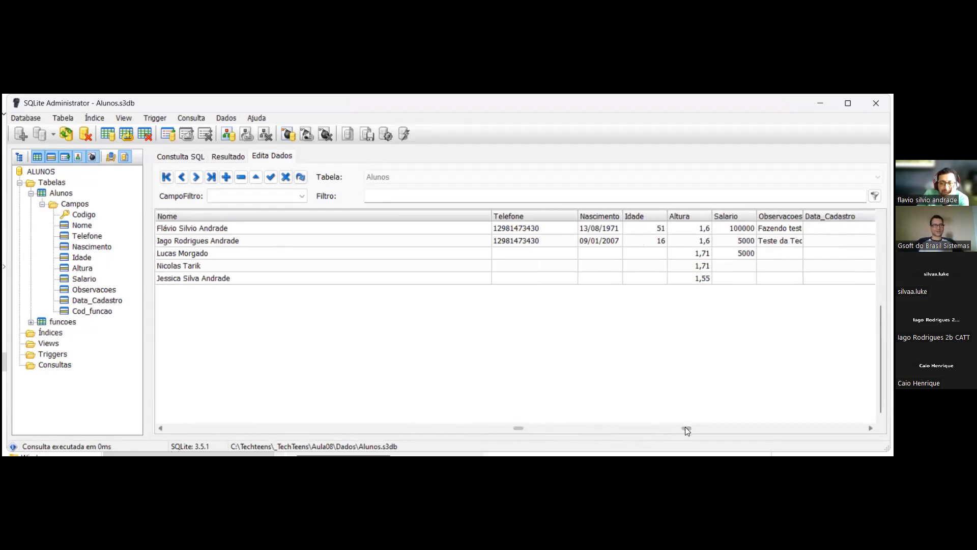
pyautogui.moveTo(519, 428); pyautogui.dragTo(740, 427)
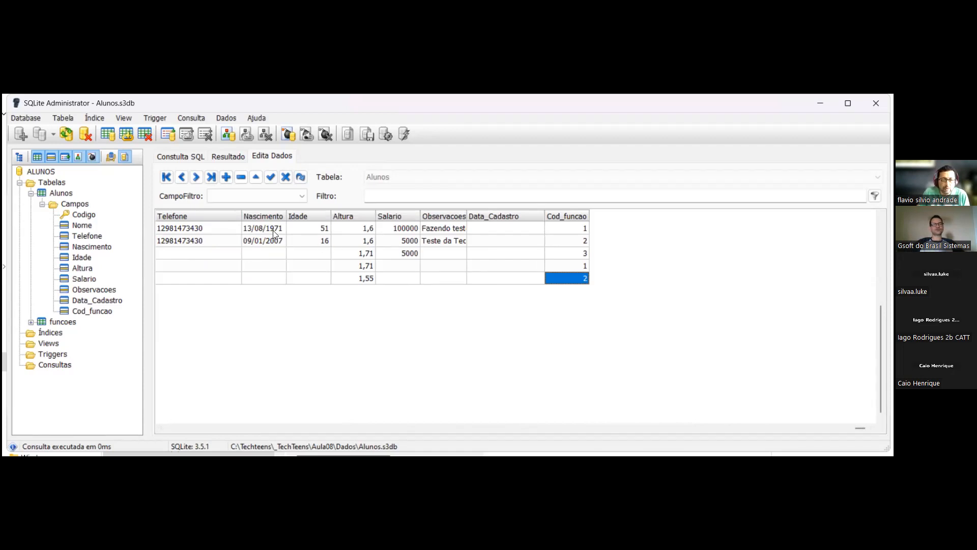
pyautogui.click(178, 158)
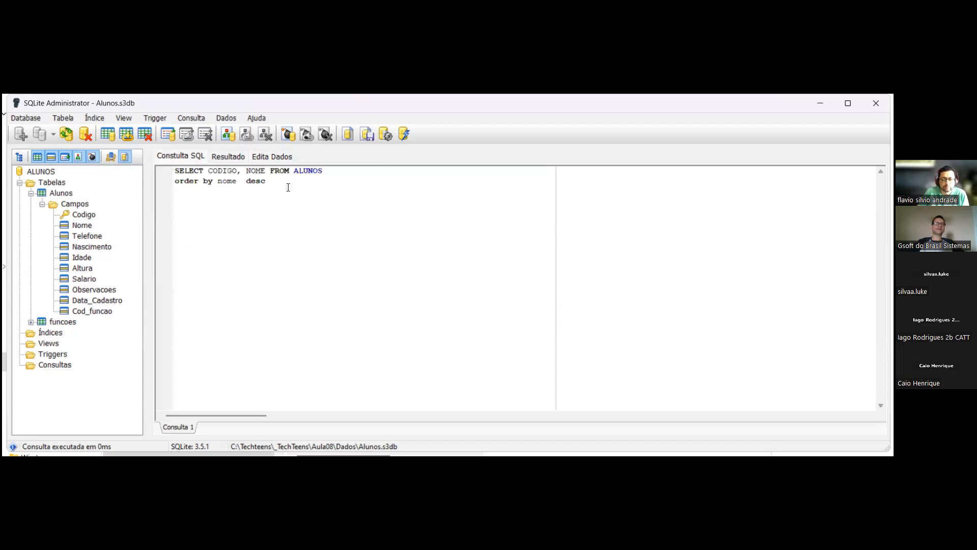
pyautogui.click(385, 134)
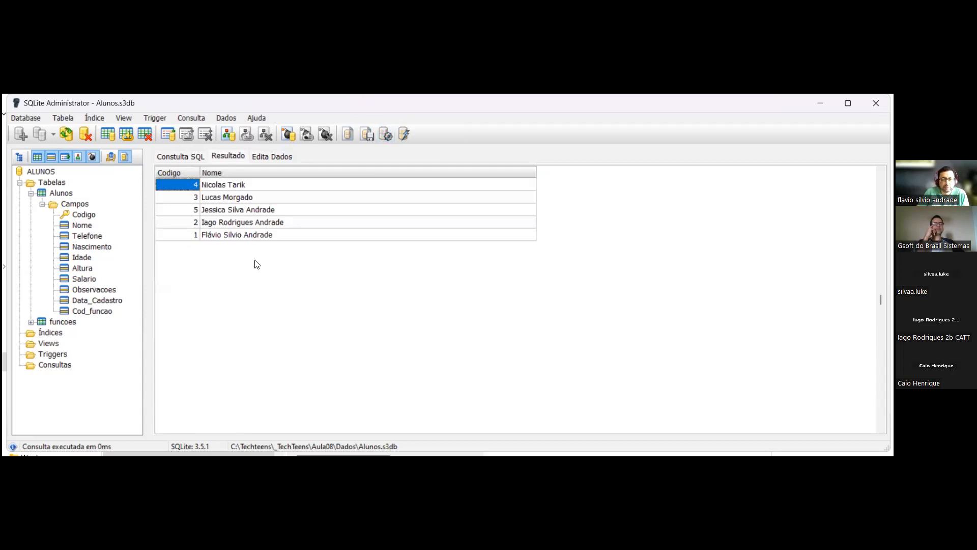
# - Return to the SQL query and insert the line "where cod_funcao = 3" above the order by clause
pyautogui.click(197, 157)
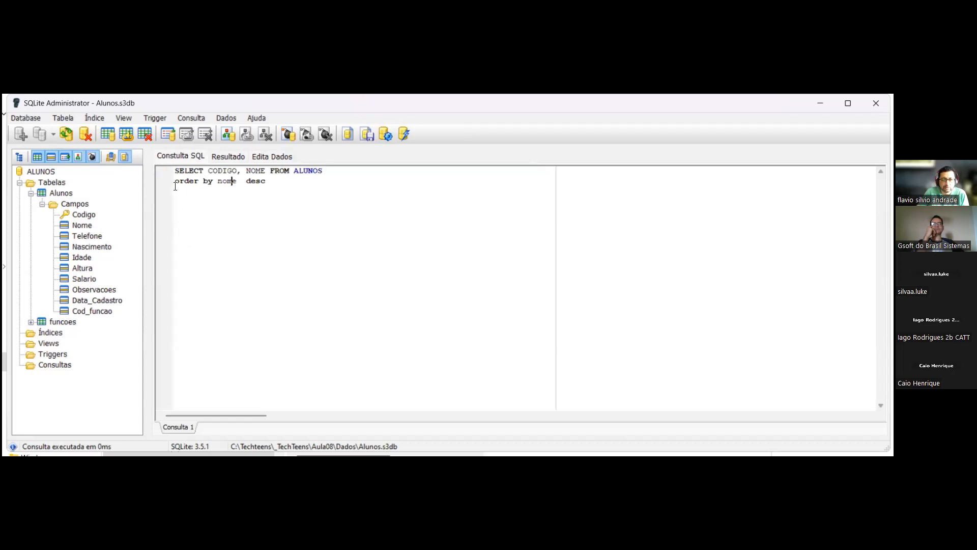
pyautogui.press('Home')
pyautogui.press('Return')
pyautogui.press('Up')
pyautogui.write('where ')
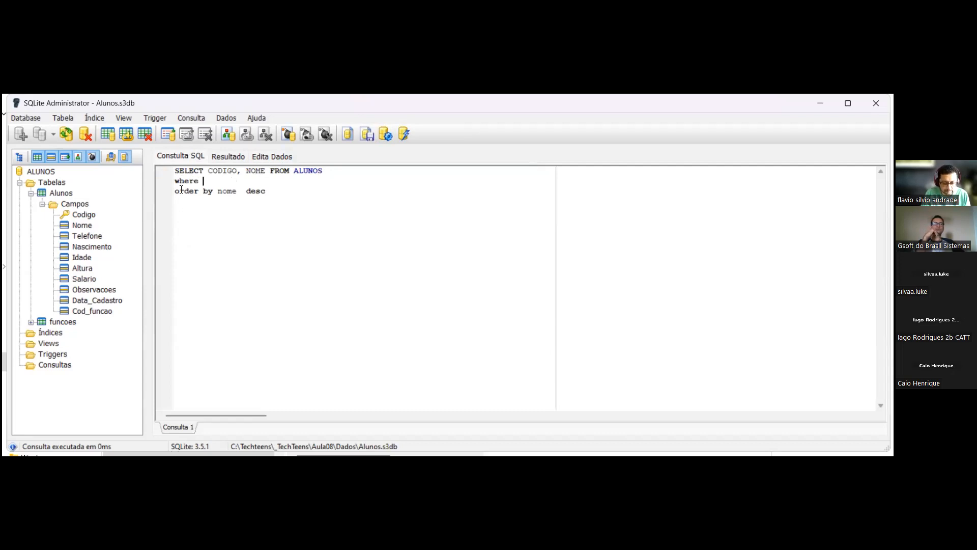
pyautogui.write('cod_fu')
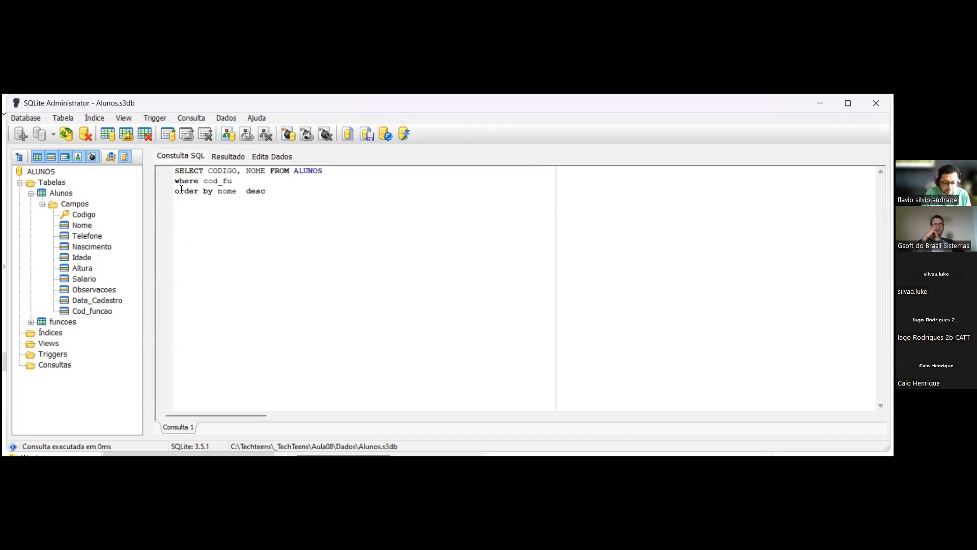
pyautogui.write('ncao')
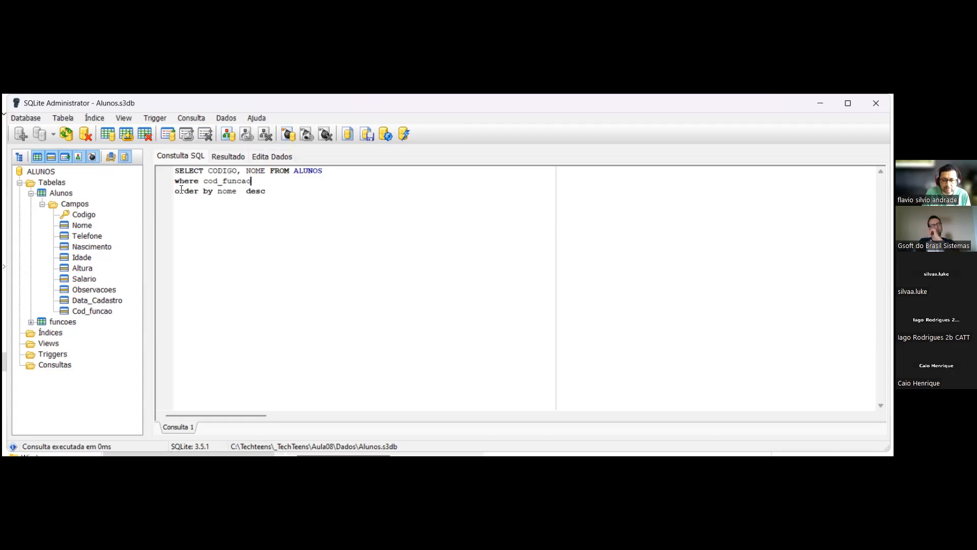
pyautogui.write('=')
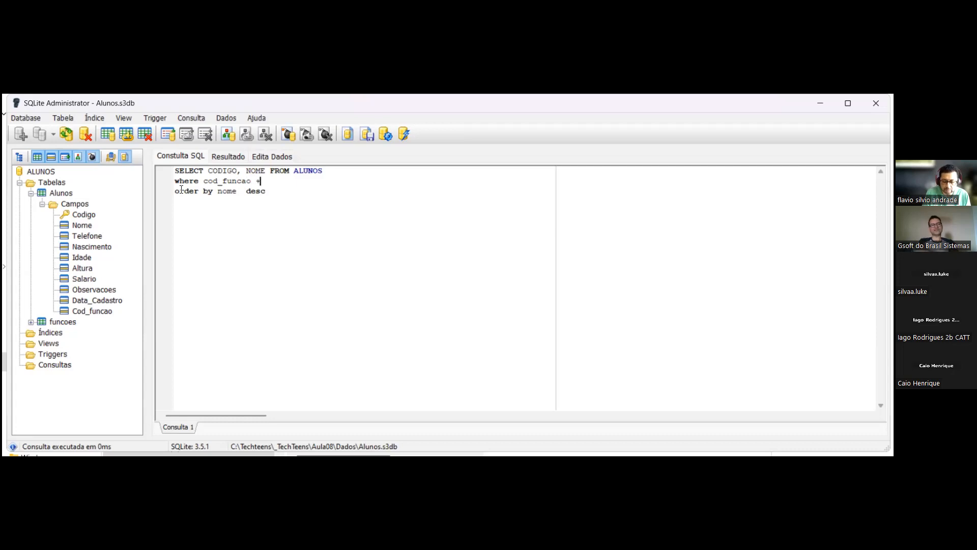
pyautogui.write(' 3')
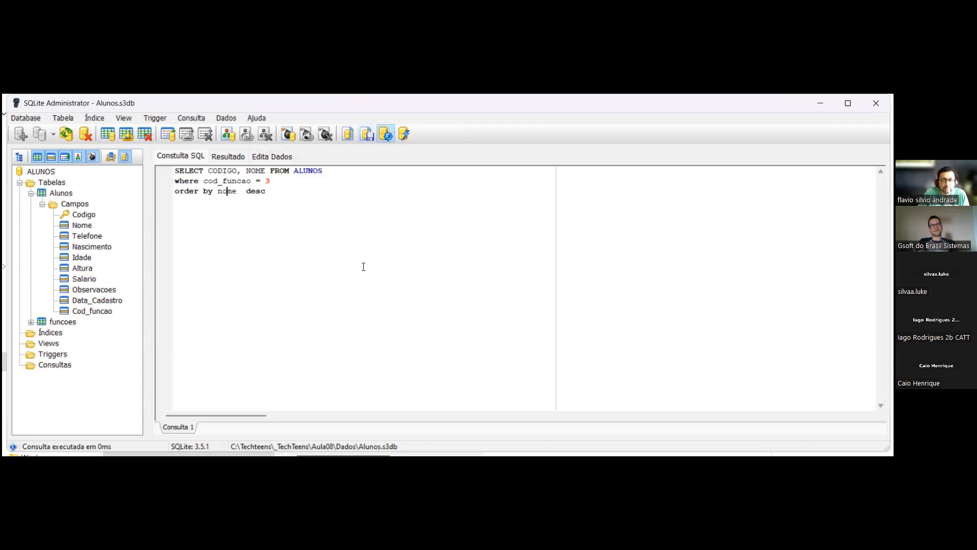
# - Re-enter 3 as the cod_funcao filter value in the where clause
pyautogui.click(318, 230)
pyautogui.click(288, 194)
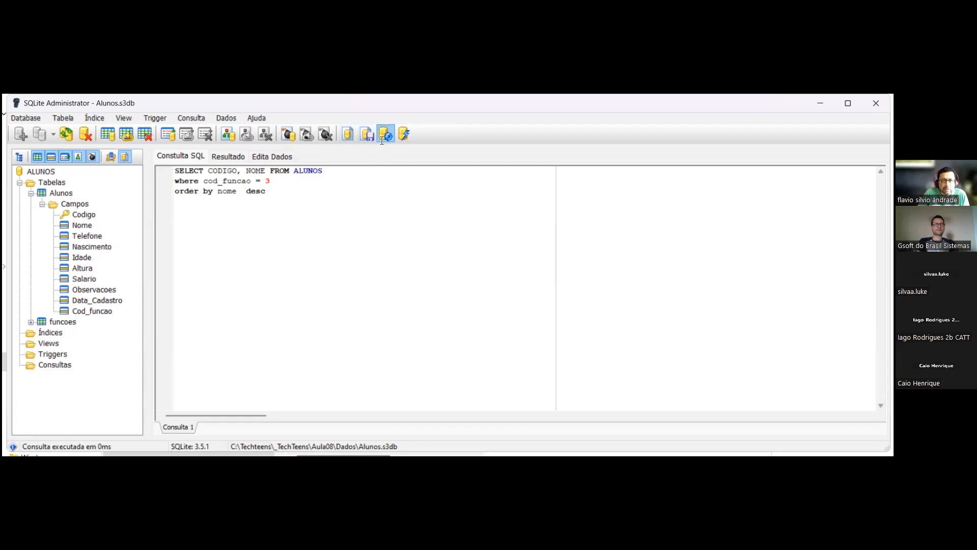
pyautogui.doubleClick(268, 181)
pyautogui.write('3')
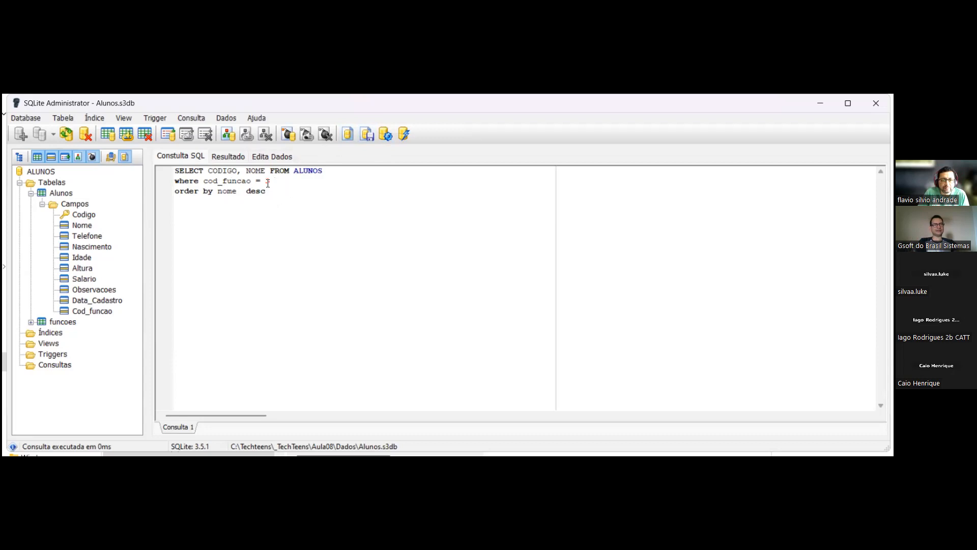
pyautogui.rightClick(62, 193)
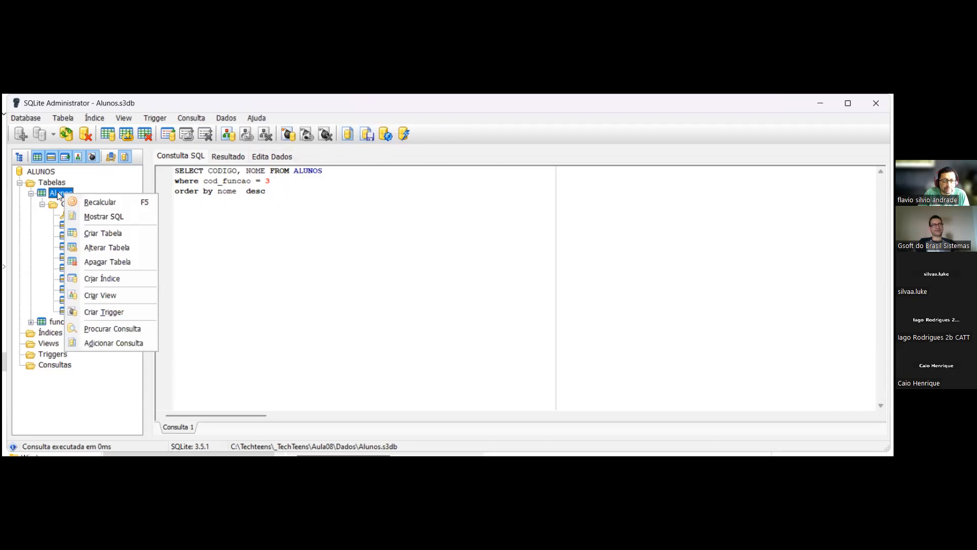
pyautogui.press('Escape')
pyautogui.rightClick(35, 170)
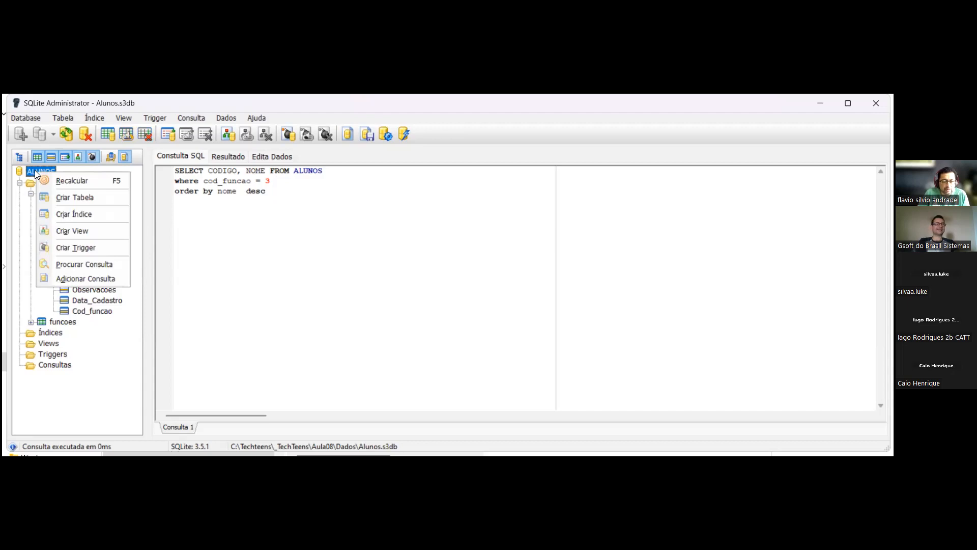
pyautogui.click(235, 227)
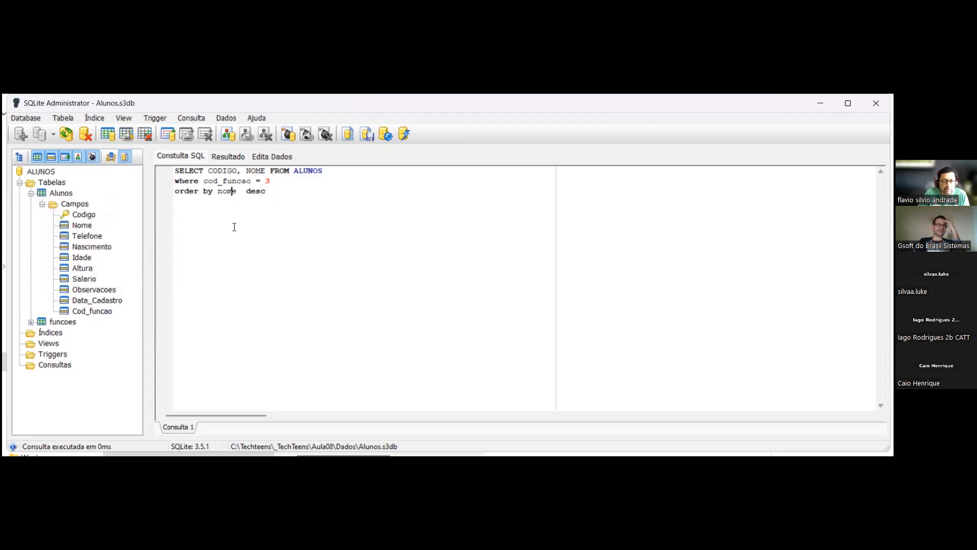
# - Close the current database and reopen the recent file C:\Techteens\_TechTeens\Aula08\Dados\Alunos.s3db
pyautogui.click(20, 116)
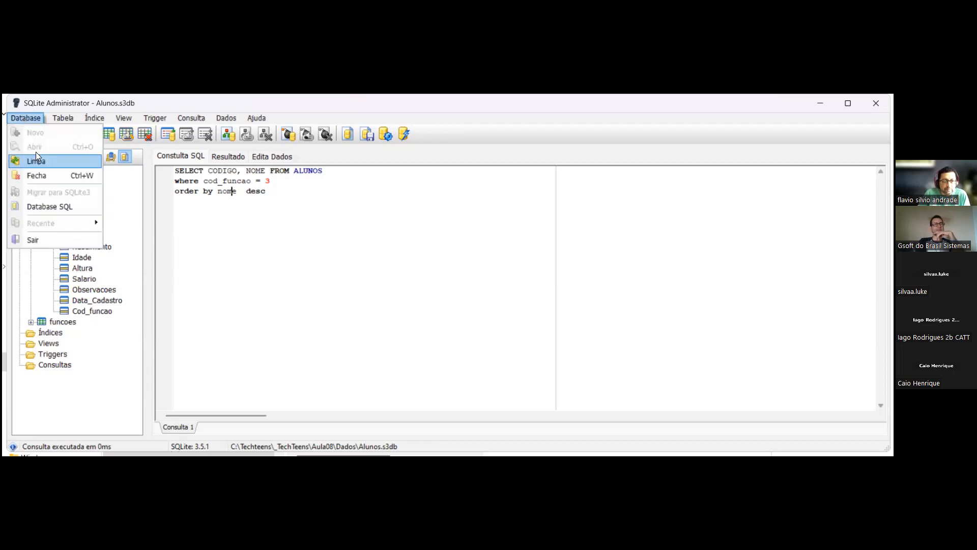
pyautogui.click(47, 175)
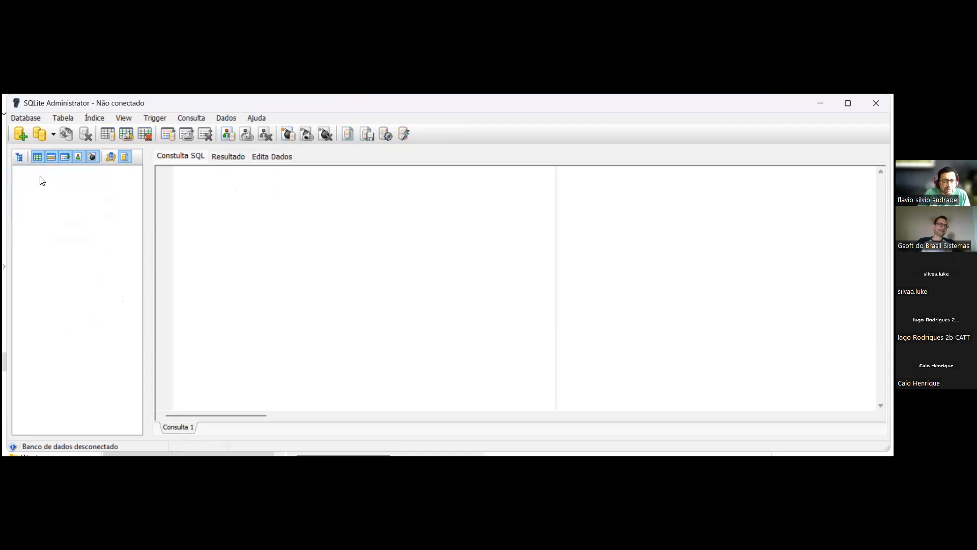
pyautogui.click(41, 134)
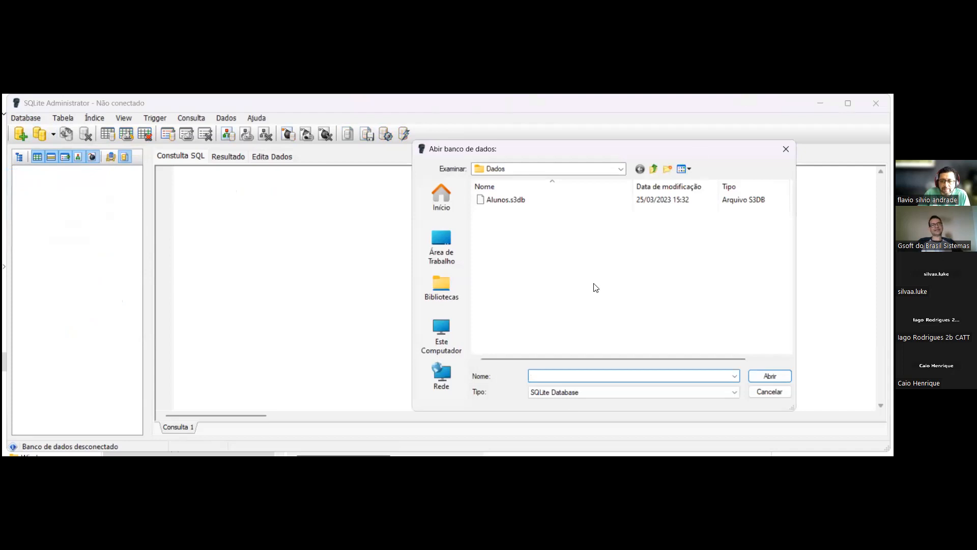
pyautogui.moveTo(700, 151); pyautogui.dragTo(507, 175)
pyautogui.click(575, 415)
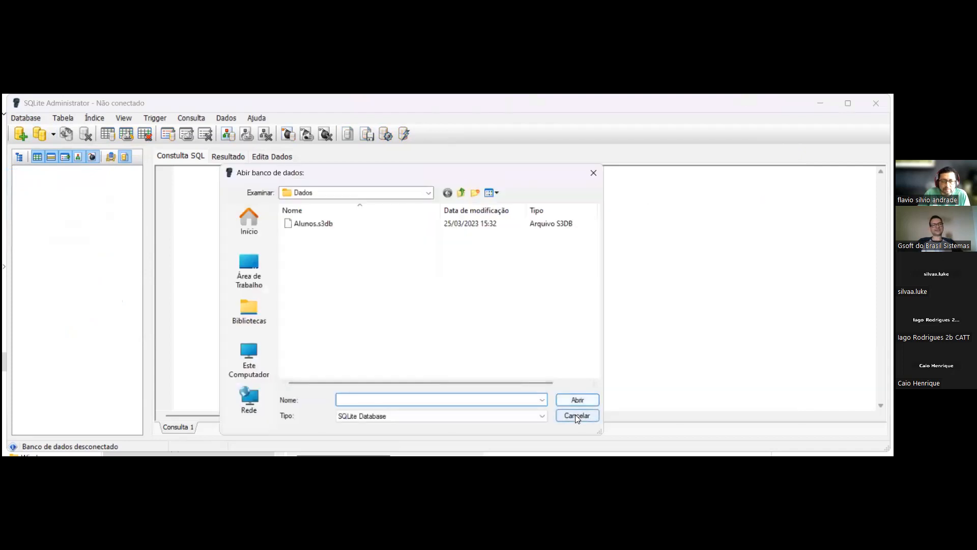
pyautogui.click(53, 137)
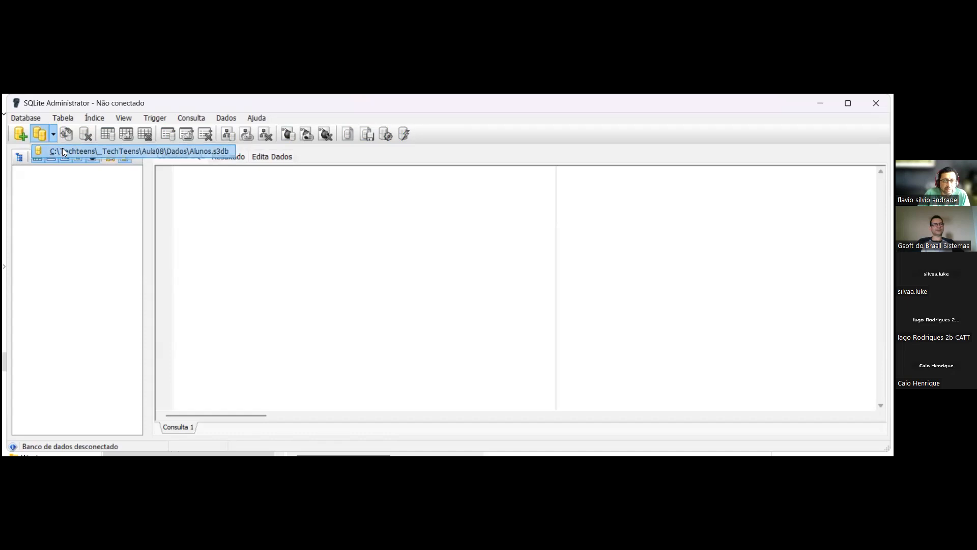
pyautogui.click(63, 149)
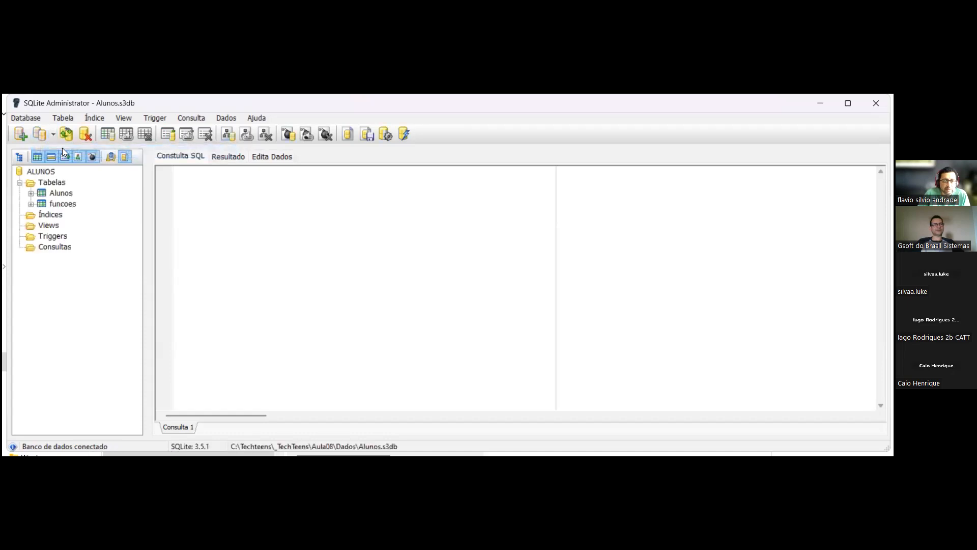
# - Show the records of the funcoes table in the data editor, followed by those of Alunos
pyautogui.click(60, 193)
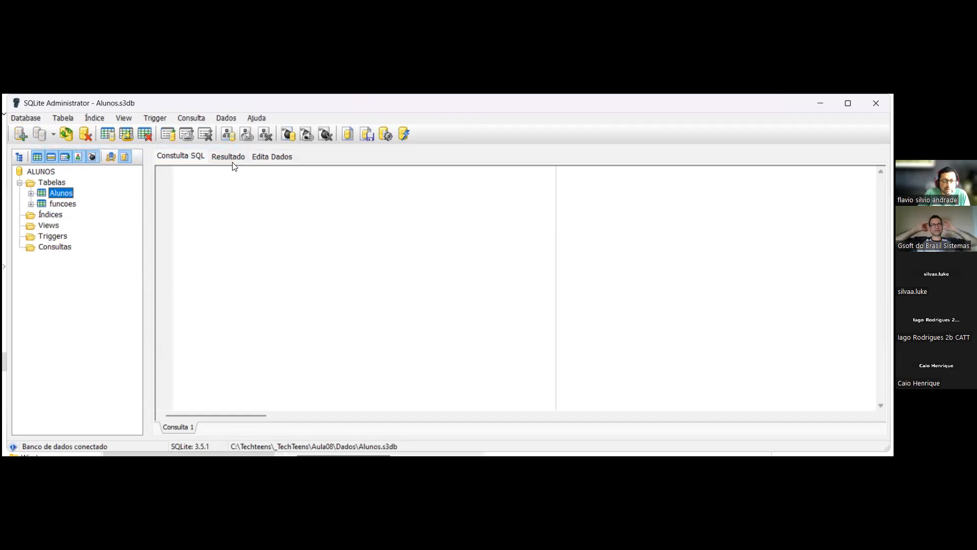
pyautogui.click(265, 156)
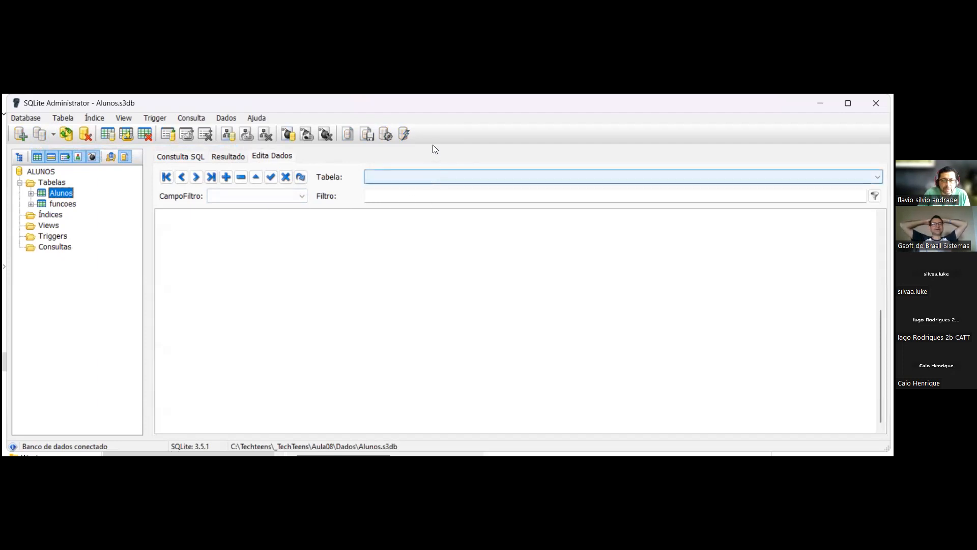
pyautogui.click(63, 204)
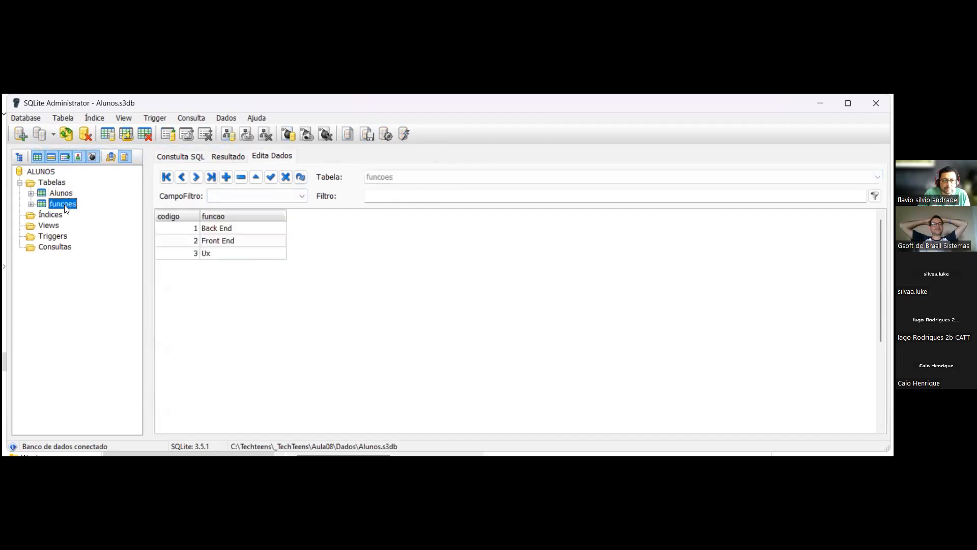
pyautogui.click(62, 193)
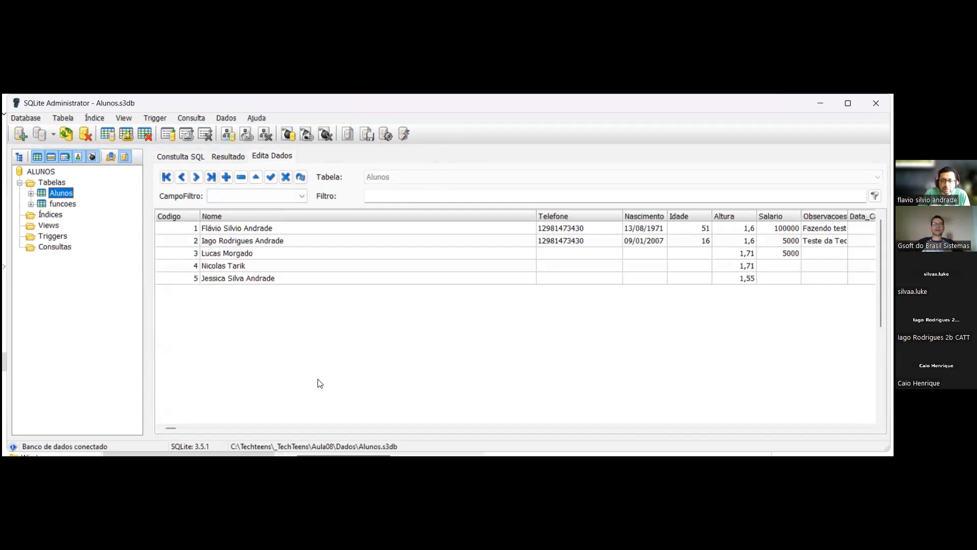
# - Set Cod_funcao to 1, 2 and 3 for the first three Alunos records
pyautogui.click(173, 428)
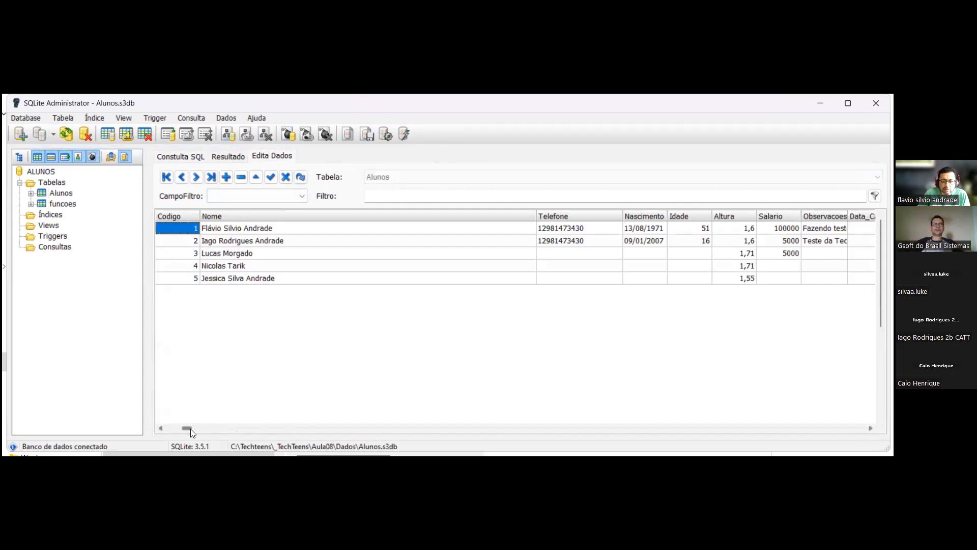
pyautogui.moveTo(171, 428); pyautogui.dragTo(740, 433)
pyautogui.moveTo(672, 417); pyautogui.dragTo(671, 417)
pyautogui.click(518, 233)
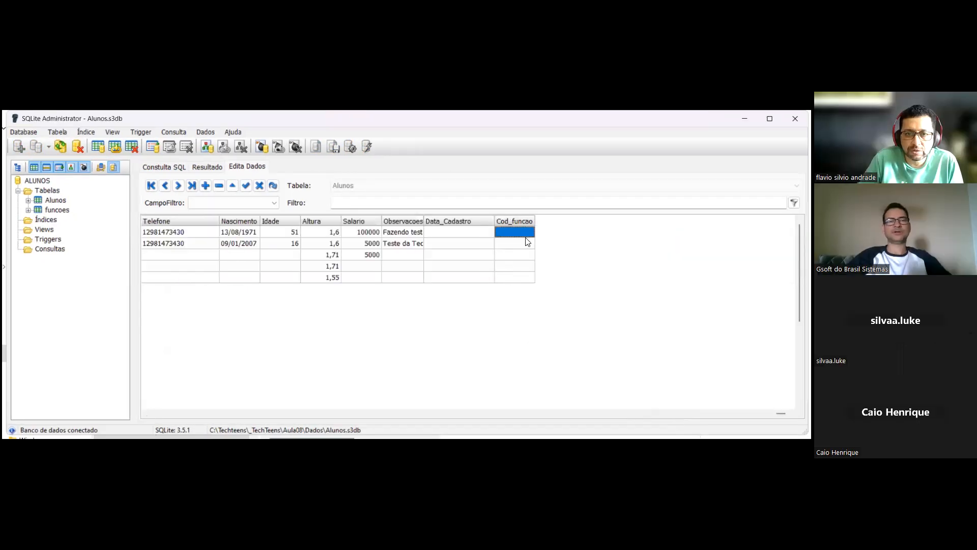
pyautogui.press('Down')
pyautogui.press('Down')
pyautogui.press('Down')
pyautogui.press('Down')
pyautogui.click(515, 232)
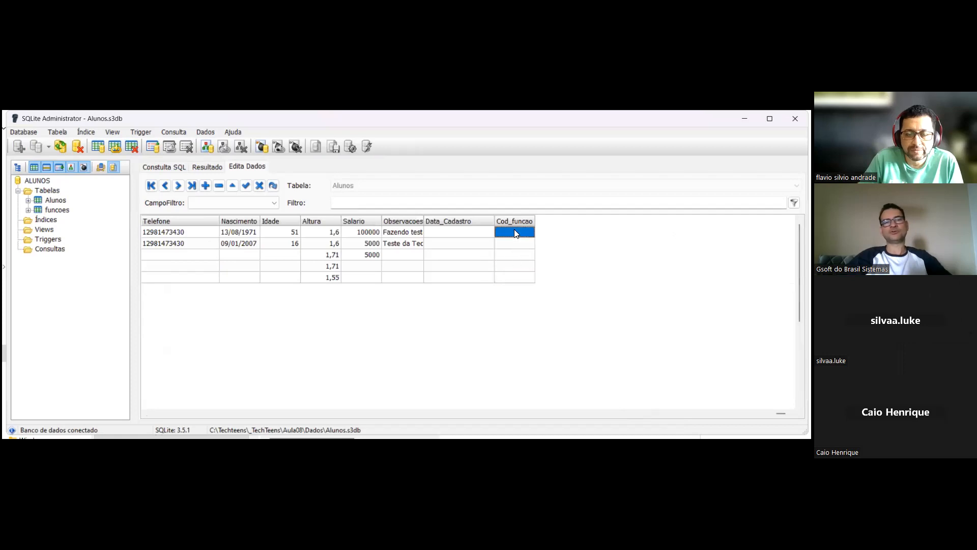
pyautogui.click(513, 229)
pyautogui.write('1')
pyautogui.click(522, 243)
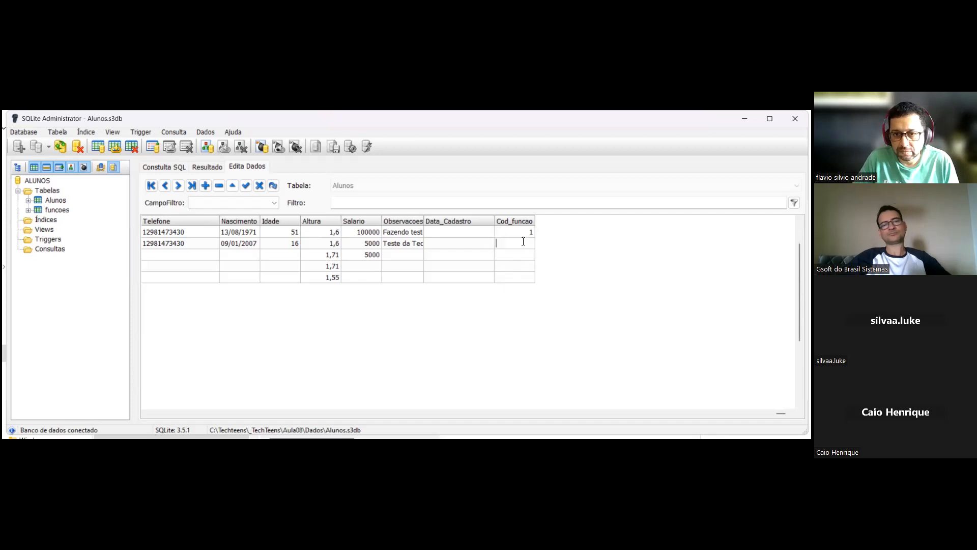
pyautogui.click(524, 254)
pyautogui.write('3')
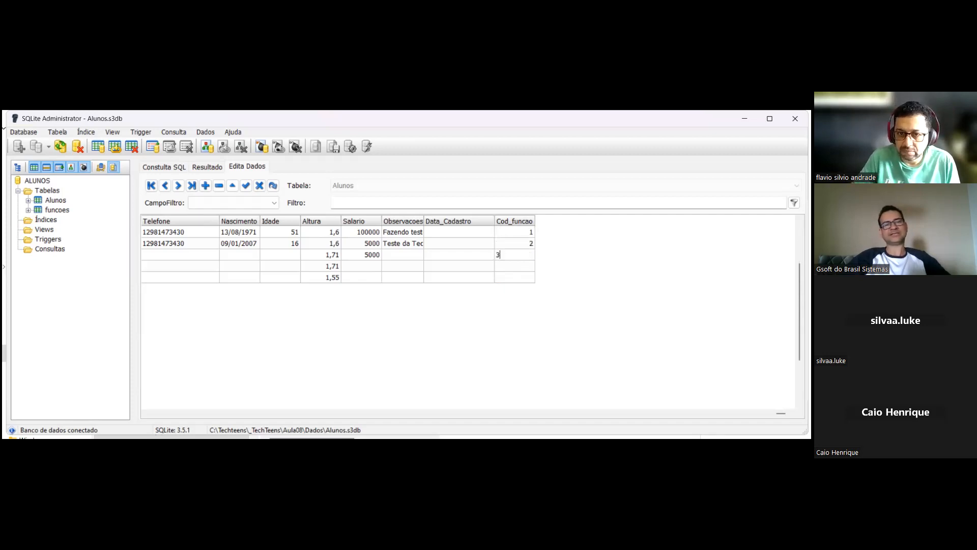
# - Set Cod_funcao to 1 for the fourth Alunos record and 2 for the fifth, and save the changes
pyautogui.click(529, 265)
pyautogui.click(529, 265)
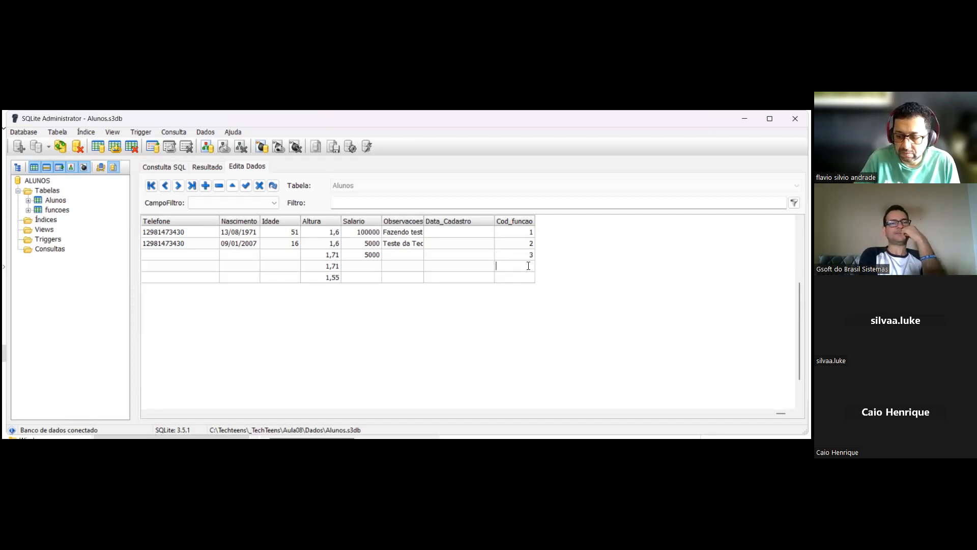
pyautogui.write('1')
pyautogui.click(528, 277)
pyautogui.write('2')
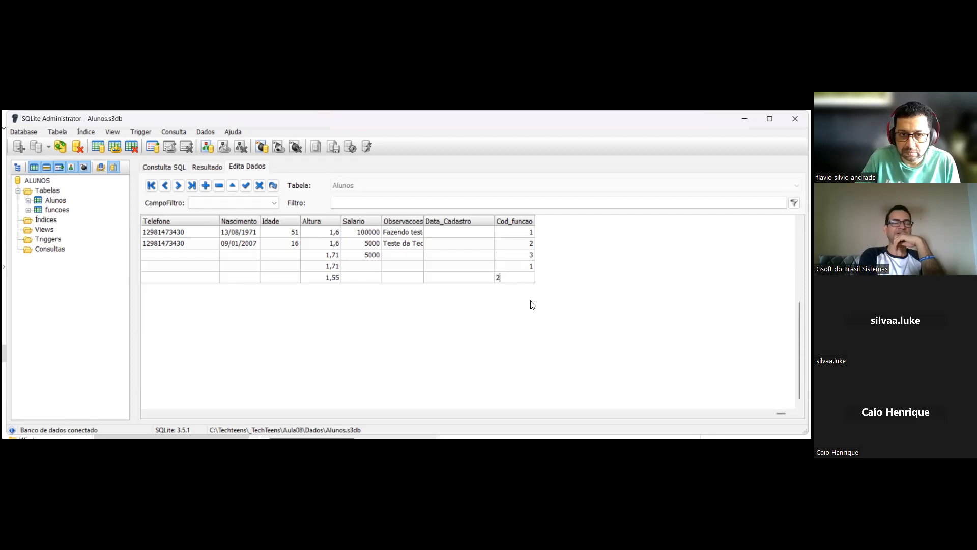
pyautogui.click(246, 186)
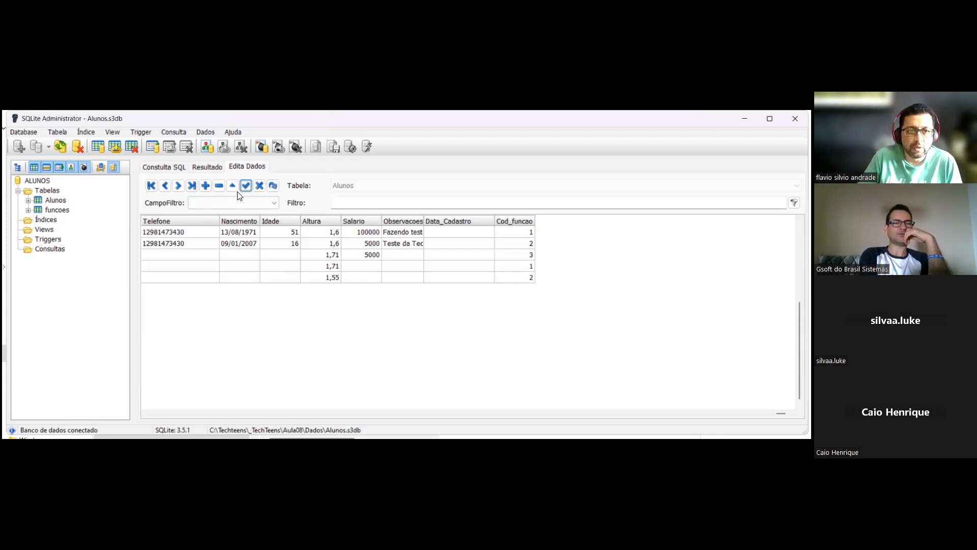
# - In the SQL query editor, paste the copied SELECT of student and function fields from ALUNOS A with INNER JOIN FUNCOES F
pyautogui.click(171, 168)
pyautogui.click(207, 191)
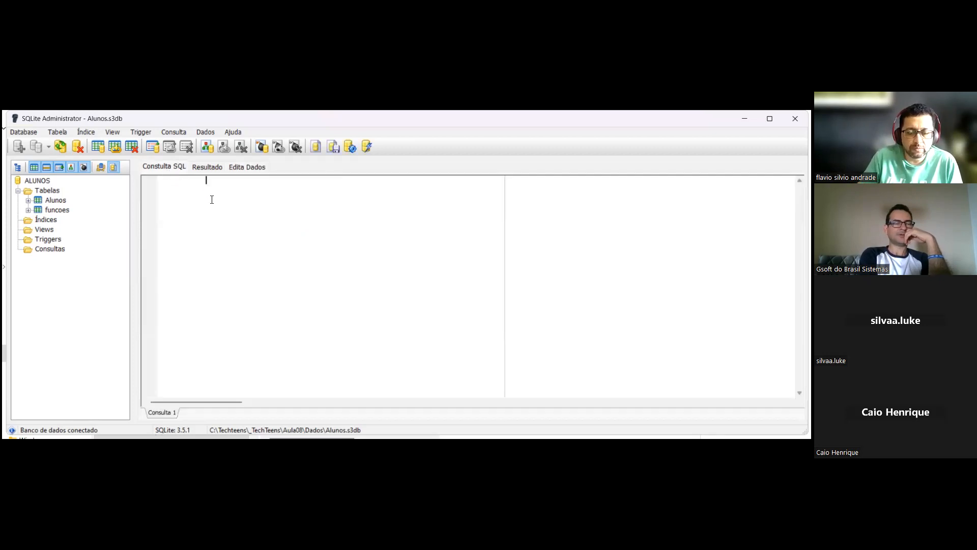
pyautogui.click(154, 190)
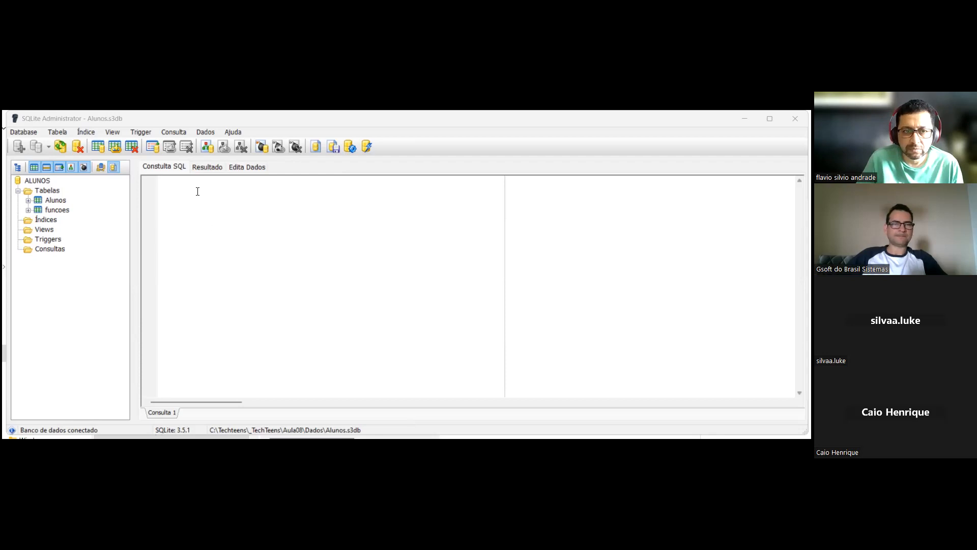
pyautogui.write('SELECT A.Codigo, A.Nome, A.Idade, A.Altura, F.Funcao FROM ALUNOS A')
pyautogui.click(219, 244)
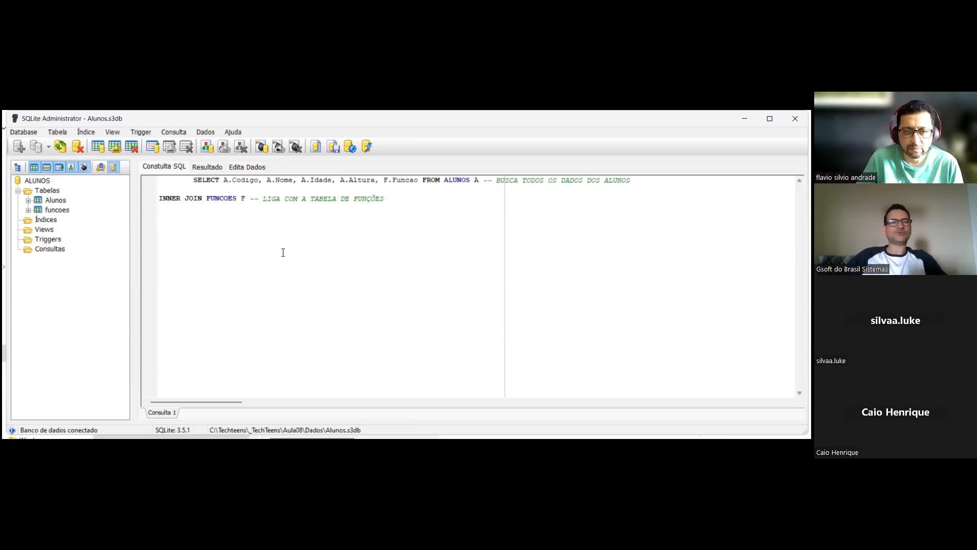
pyautogui.hotkey('alt', 'Tab')
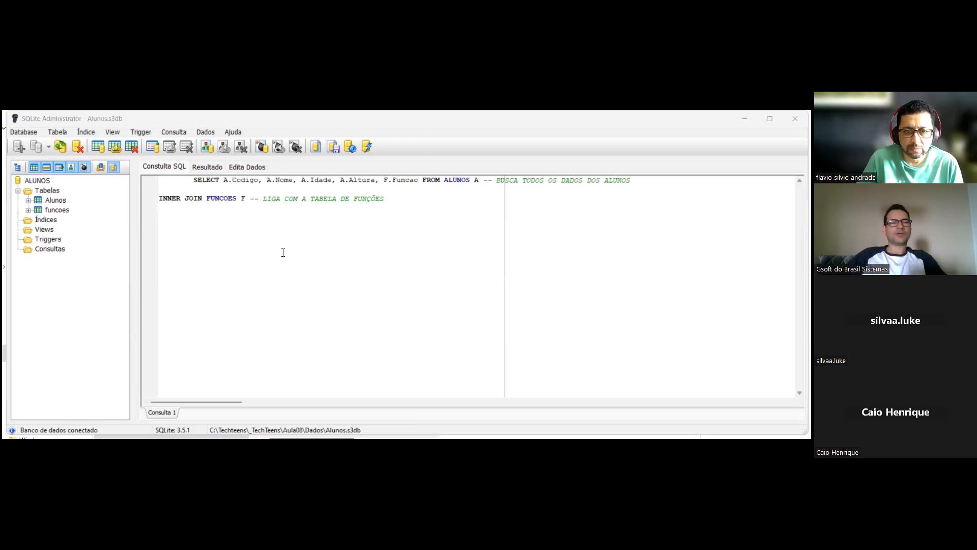
pyautogui.click(357, 278)
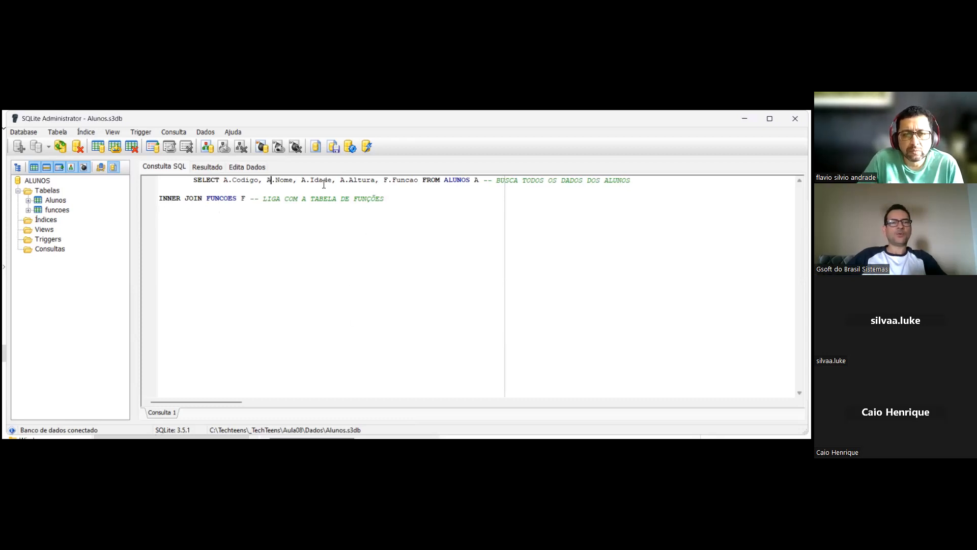
pyautogui.click(415, 192)
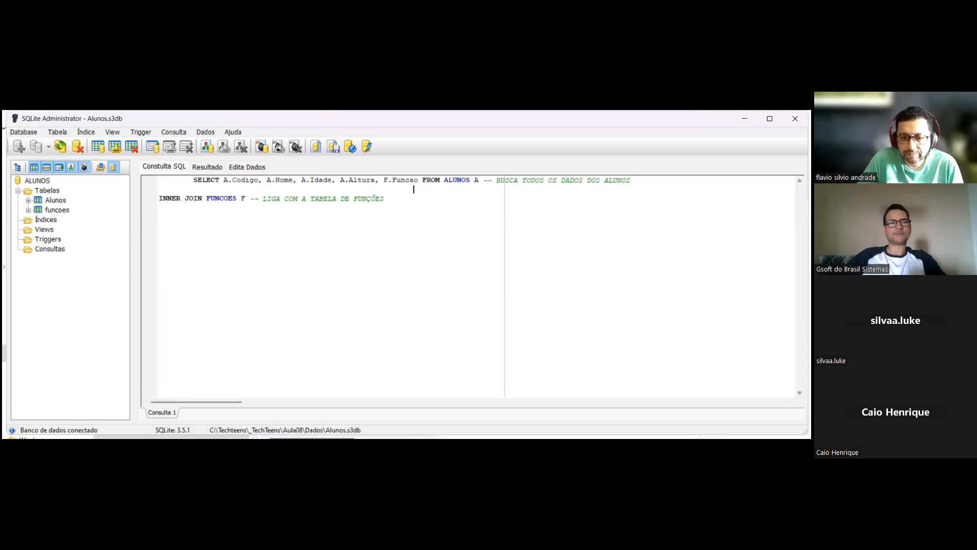
pyautogui.hotkey('alt', 'Tab')
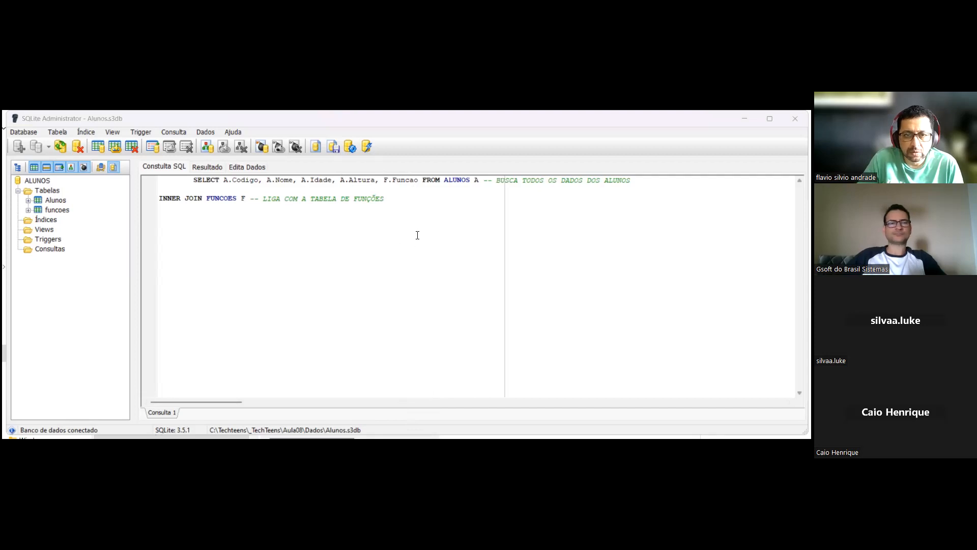
pyautogui.click(439, 199)
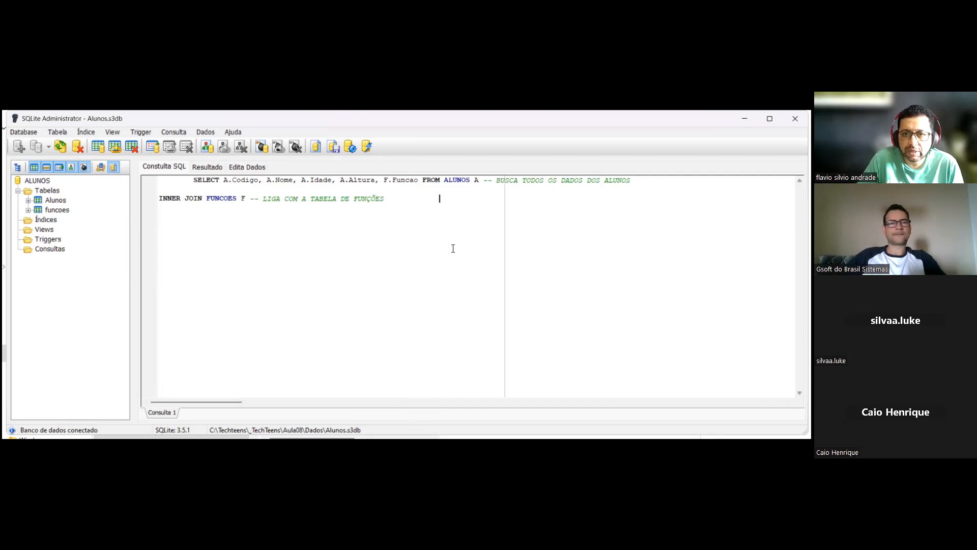
pyautogui.click(531, 207)
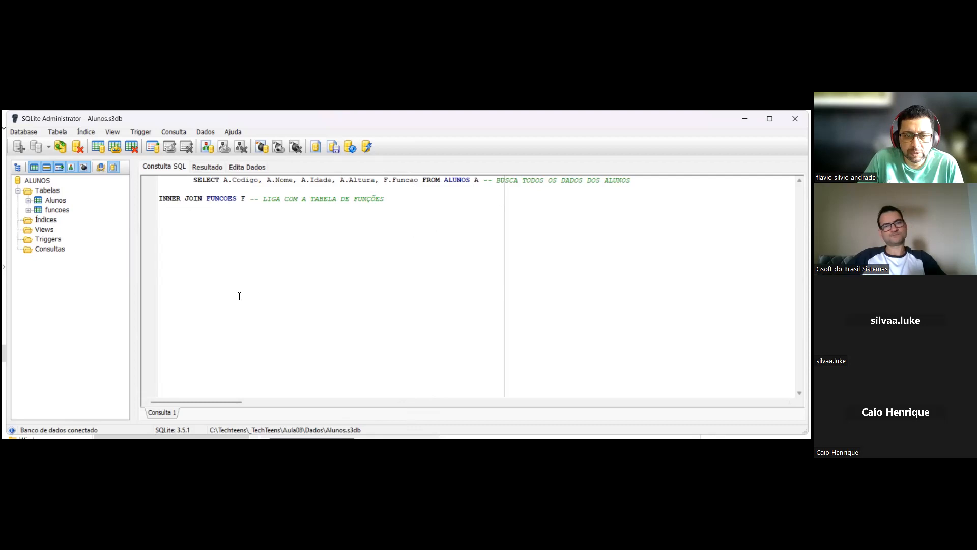
# - Replace the query text with the copied version containing ON F.Codigo = A.CodFuncao, and run it
pyautogui.hotkey('alt', 'Tab')
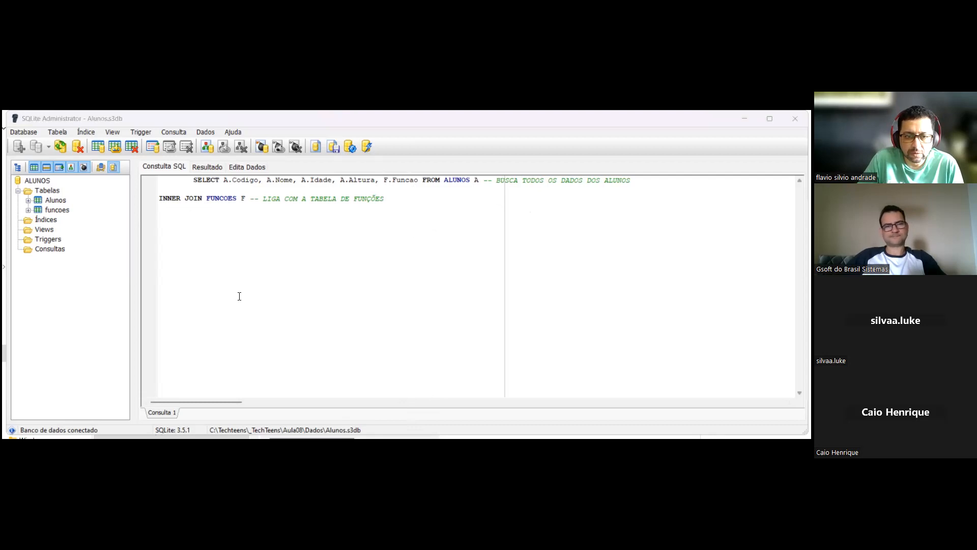
pyautogui.moveTo(399, 204); pyautogui.dragTo(154, 185)
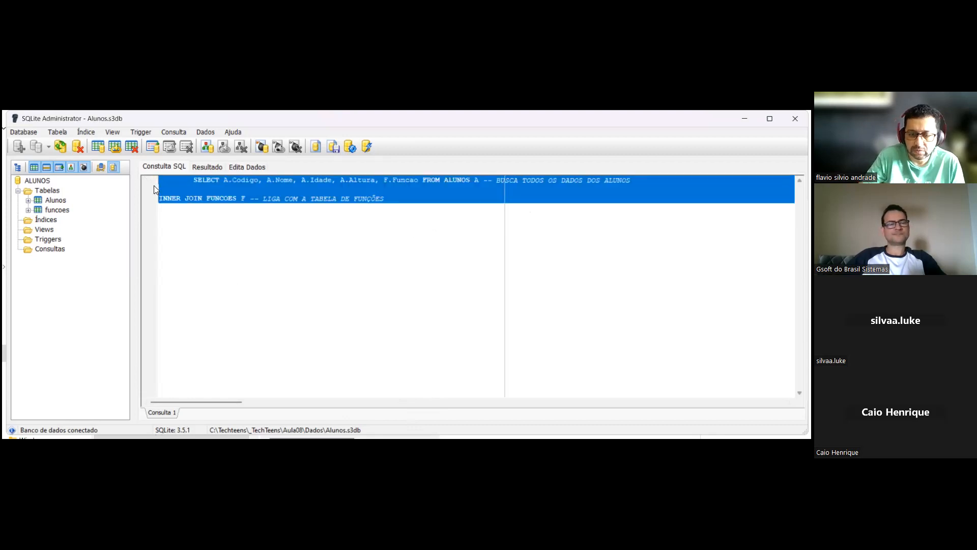
pyautogui.press('Delete')
pyautogui.write('A.Altura, F.Funcao FROM ALUNOS A -- BUSCA TODOS OS DADOS DOS ALUNOS  INNER JOIN FUNCOES F -- LIGA COM A TABELA DE FUNÇÕES  ON F.Codigo = A.CodFuncao --')
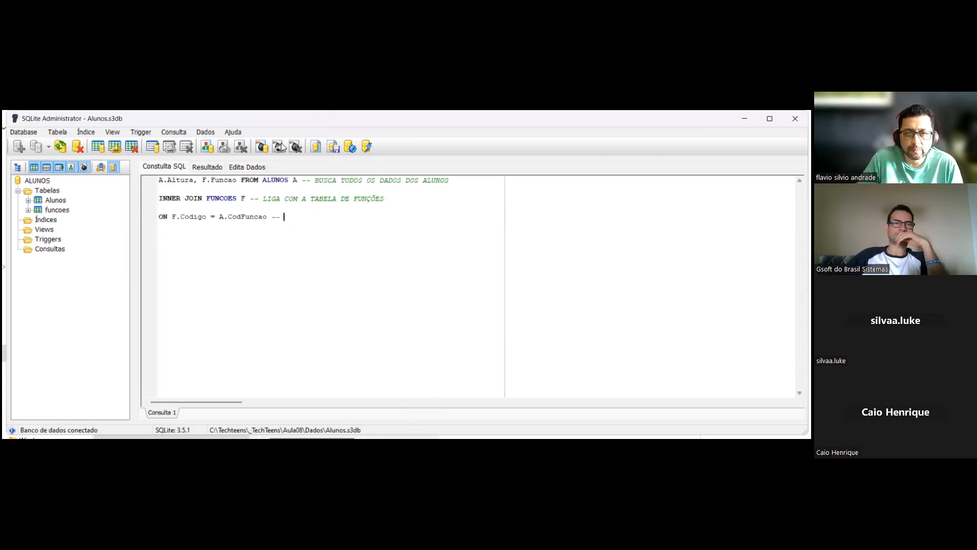
pyautogui.click(348, 150)
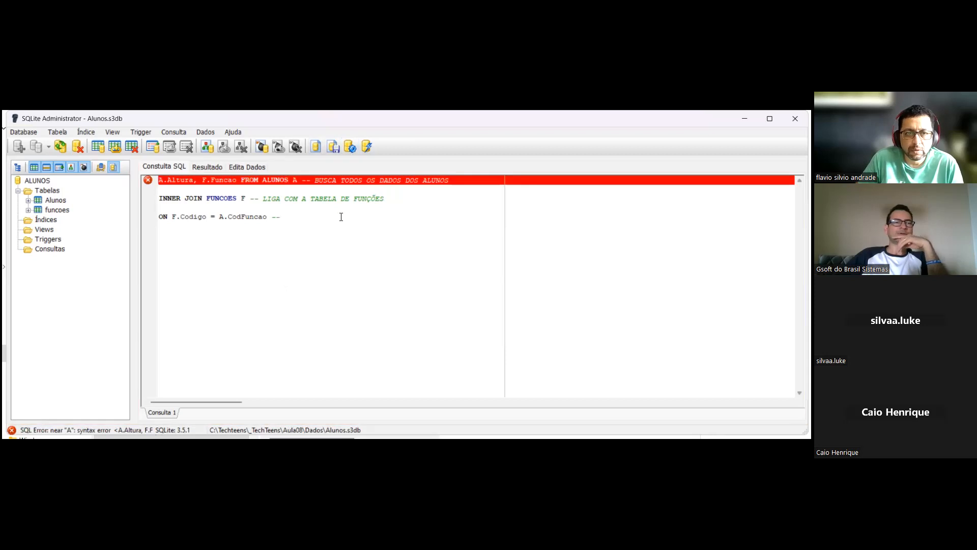
pyautogui.click(340, 216)
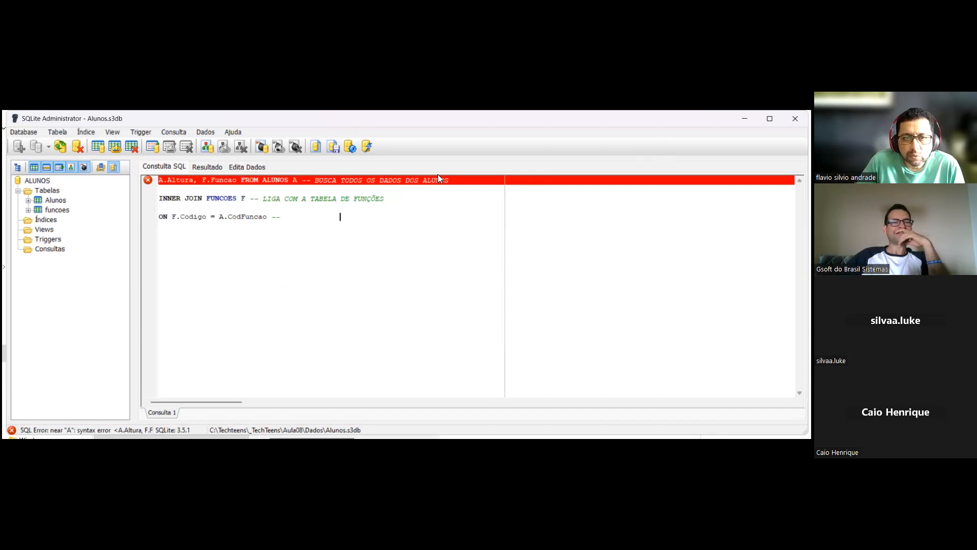
pyautogui.click(400, 218)
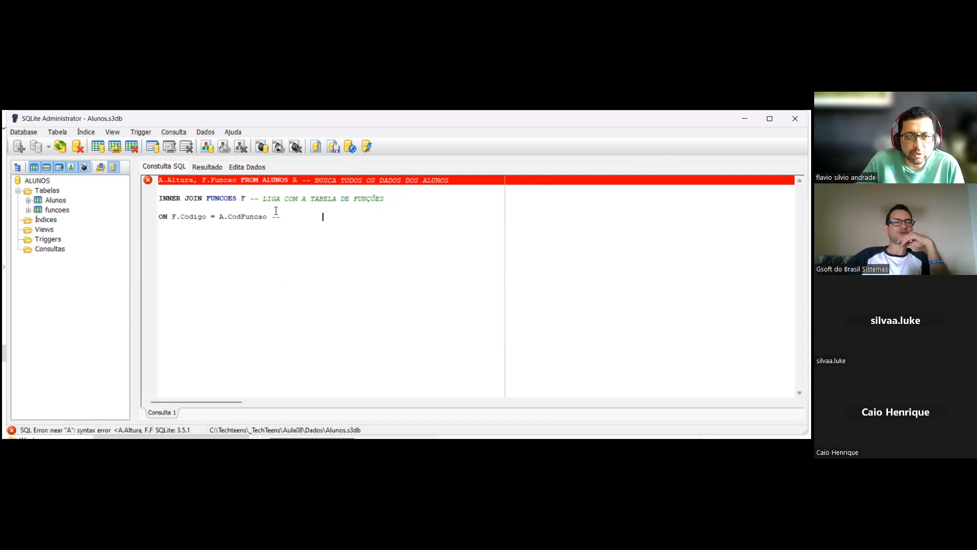
pyautogui.moveTo(271, 219)
pyautogui.mouseDown()
pyautogui.moveTo(281, 219)
pyautogui.moveTo(272, 216)
pyautogui.mouseUp()
pyautogui.click(283, 219)
pyautogui.click(306, 217)
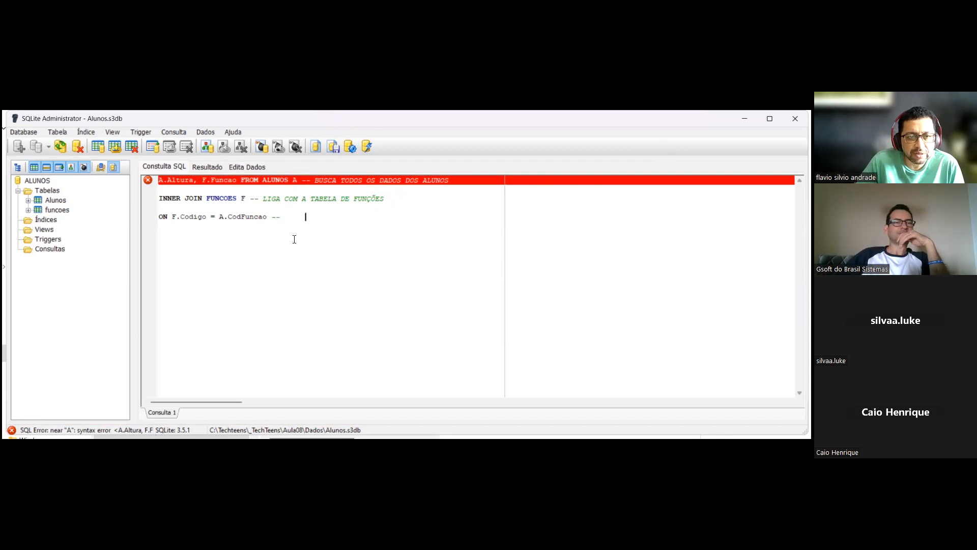
pyautogui.click(285, 225)
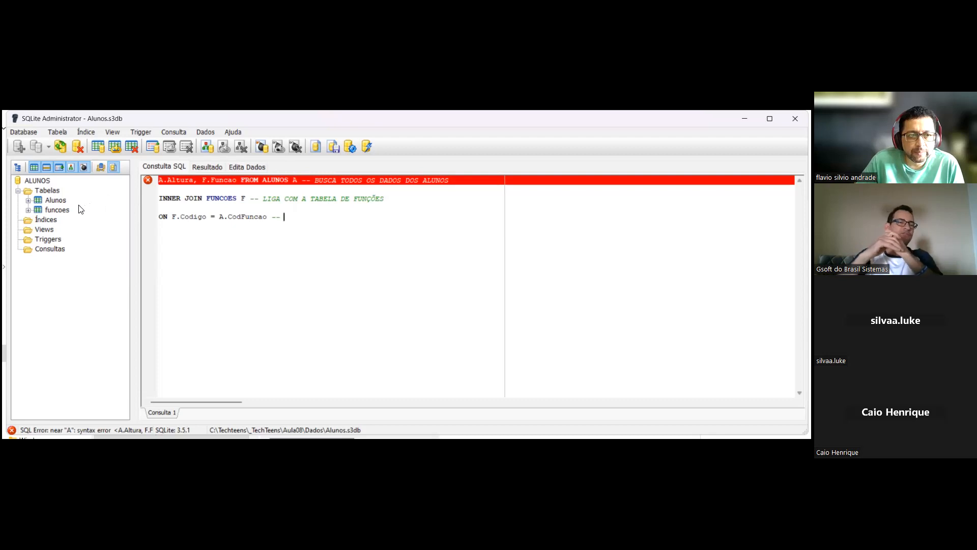
# - Check the field lists of funcoes and Alunos, correct the join column to A.Cod_funcao and rerun the query
pyautogui.click(28, 209)
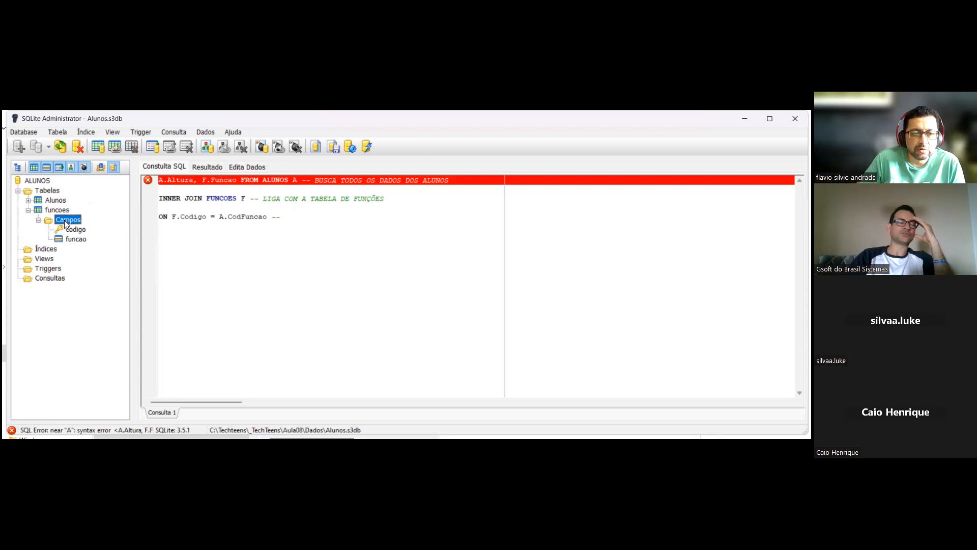
pyautogui.click(28, 200)
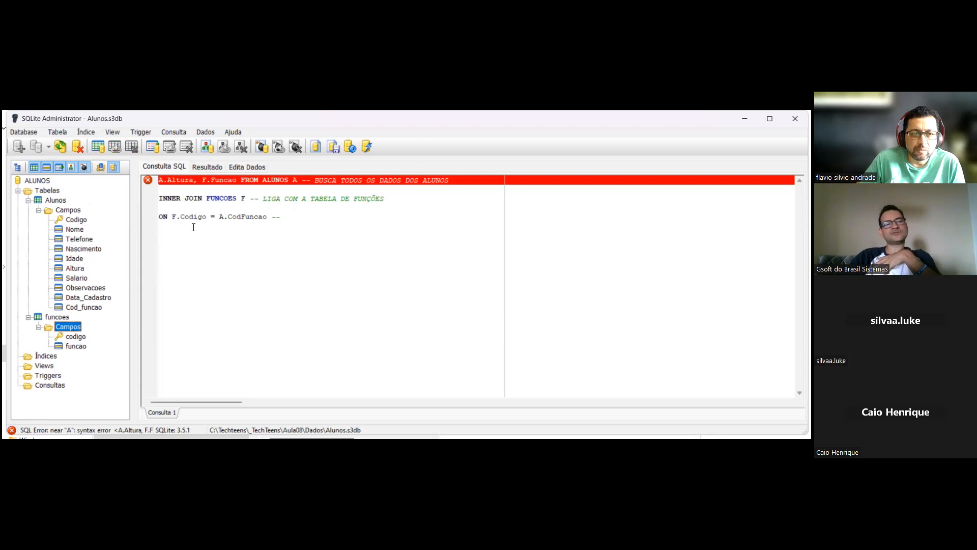
pyautogui.click(241, 217)
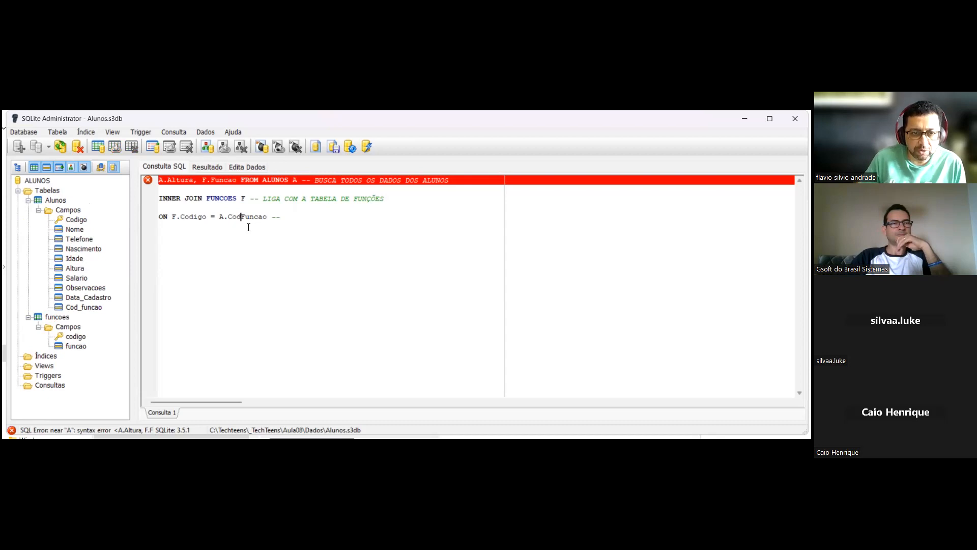
pyautogui.write('_')
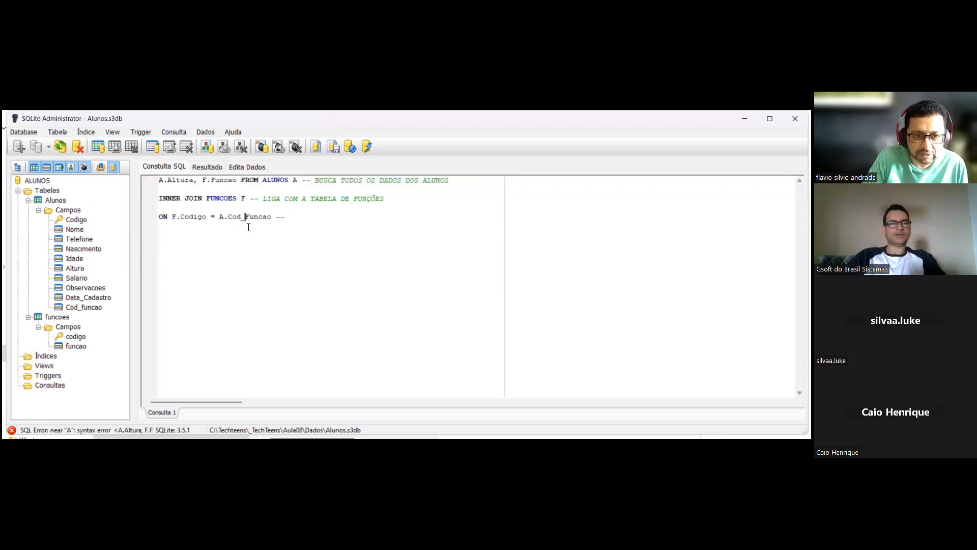
pyautogui.press('Delete')
pyautogui.write('f')
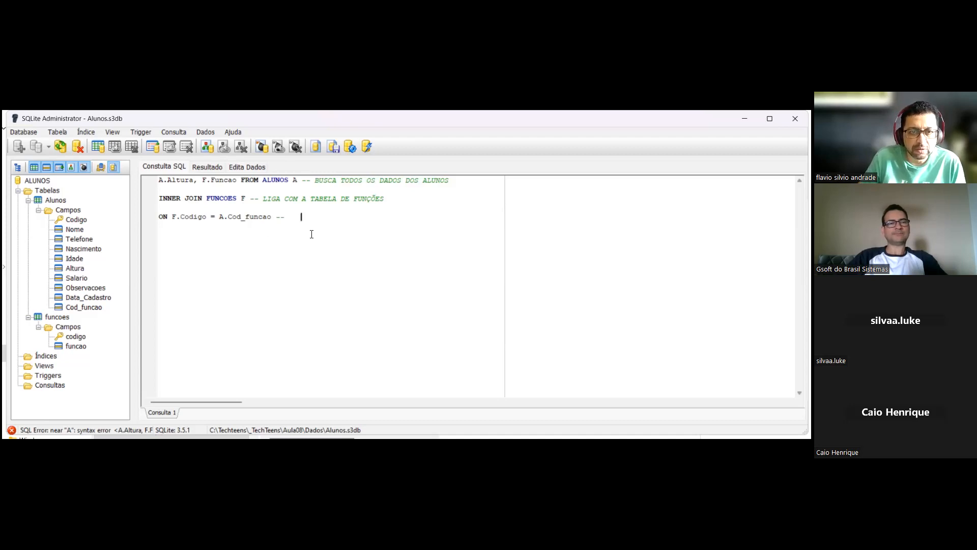
pyautogui.click(350, 147)
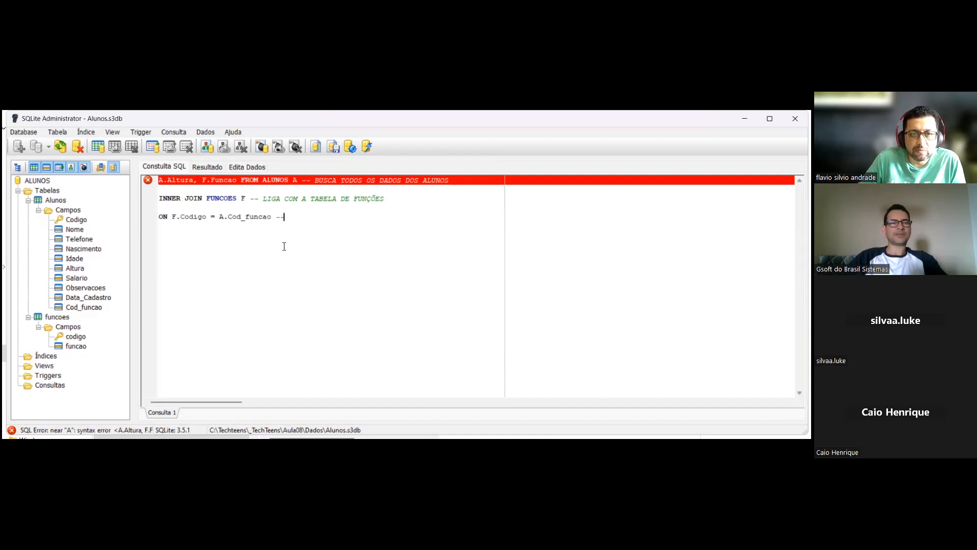
# - Delete the comment after FROM ALUNOS A in the first line of the query
pyautogui.click(148, 183)
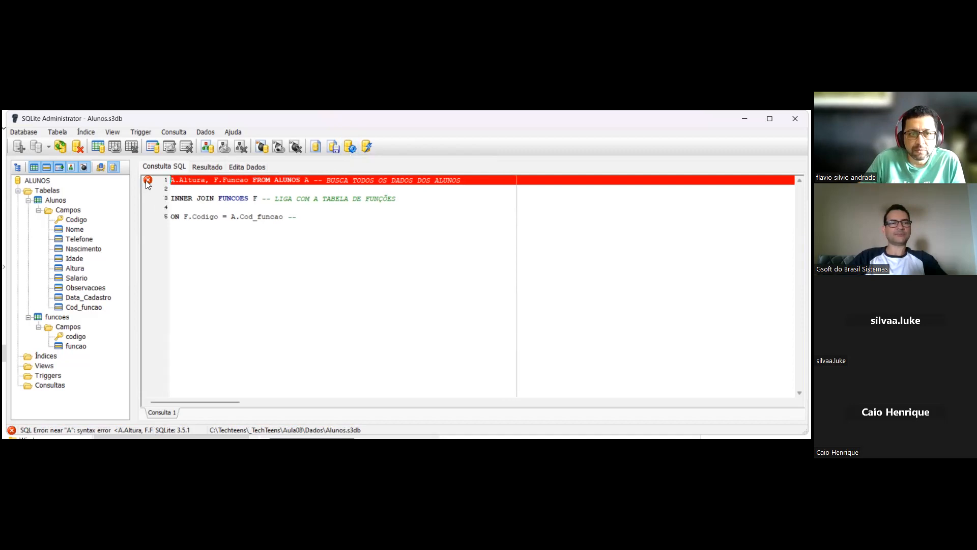
pyautogui.click(468, 181)
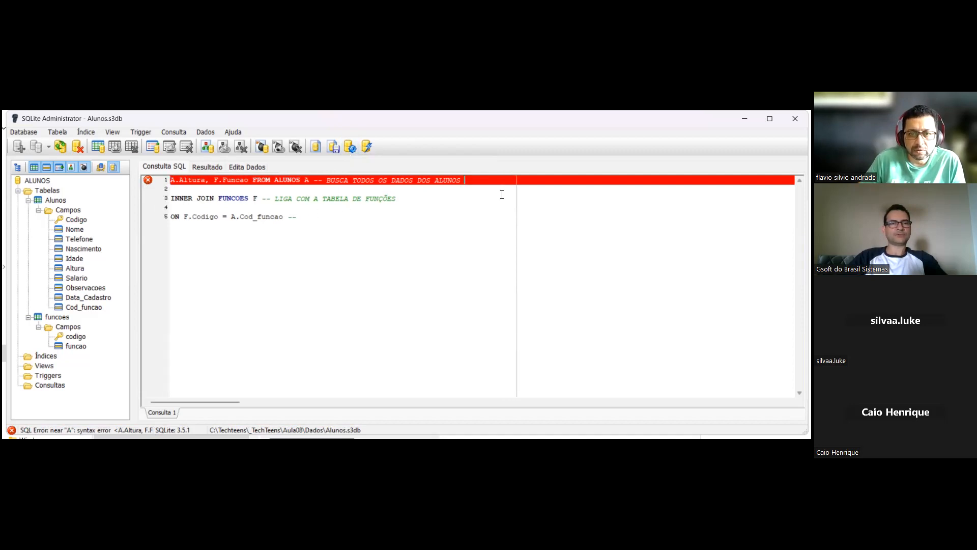
pyautogui.press('BackSpace')
pyautogui.press('BackSpace')
pyautogui.press('BackSpace')
pyautogui.press('BackSpace')
pyautogui.press('BackSpace')
pyautogui.press('BackSpace')
pyautogui.press('BackSpace')
pyautogui.press('BackSpace')
pyautogui.press('BackSpace')
pyautogui.press('BackSpace')
pyautogui.press('BackSpace')
pyautogui.press('BackSpace')
pyautogui.press('BackSpace')
pyautogui.press('BackSpace')
pyautogui.press('BackSpace')
pyautogui.press('BackSpace')
pyautogui.press('BackSpace')
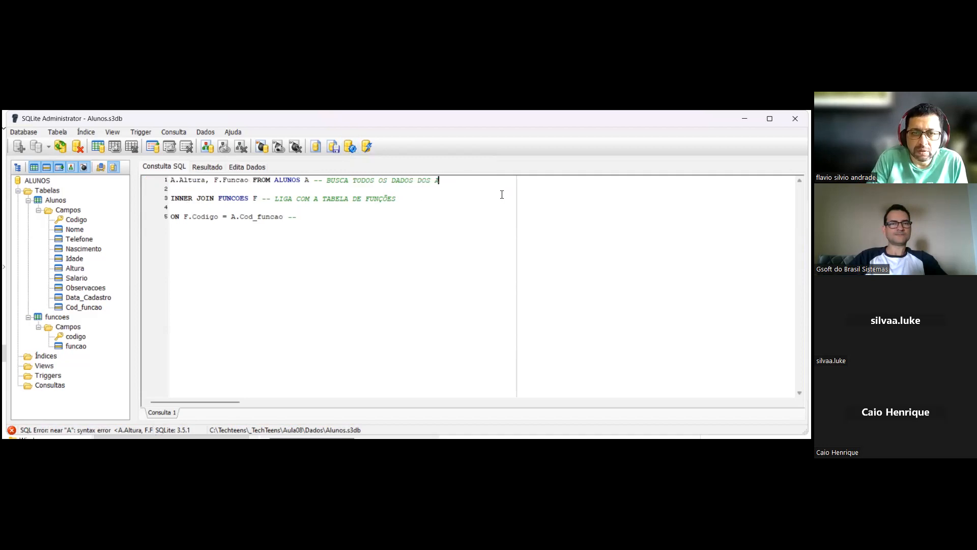
pyautogui.press('BackSpace')
pyautogui.press('BackSpace')
pyautogui.press('BackSpace')
pyautogui.press('BackSpace')
pyautogui.press('BackSpace')
pyautogui.press('BackSpace')
pyautogui.press('BackSpace')
pyautogui.press('BackSpace')
pyautogui.press('BackSpace')
pyautogui.press('BackSpace')
pyautogui.press('BackSpace')
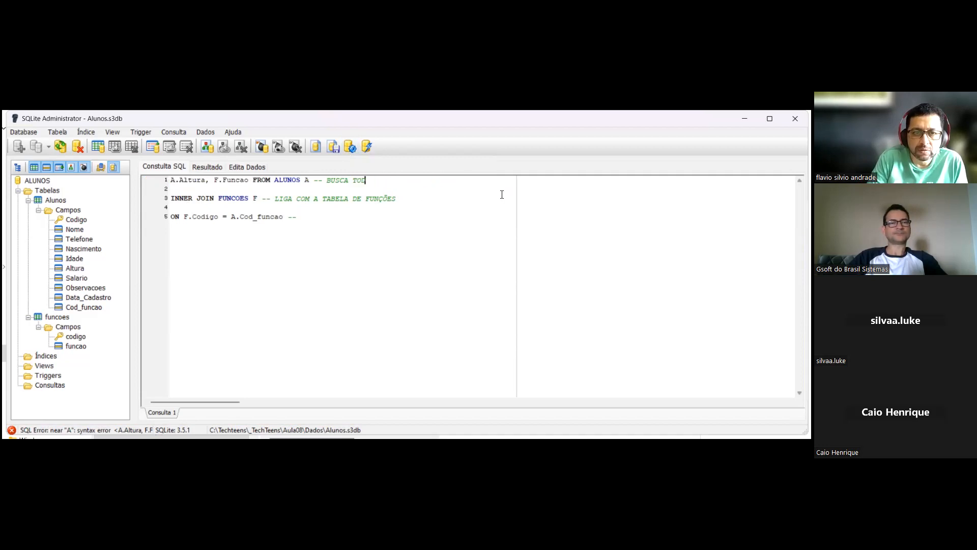
pyautogui.press('BackSpace')
pyautogui.press('BackSpace')
pyautogui.press('BackSpace')
pyautogui.press('BackSpace')
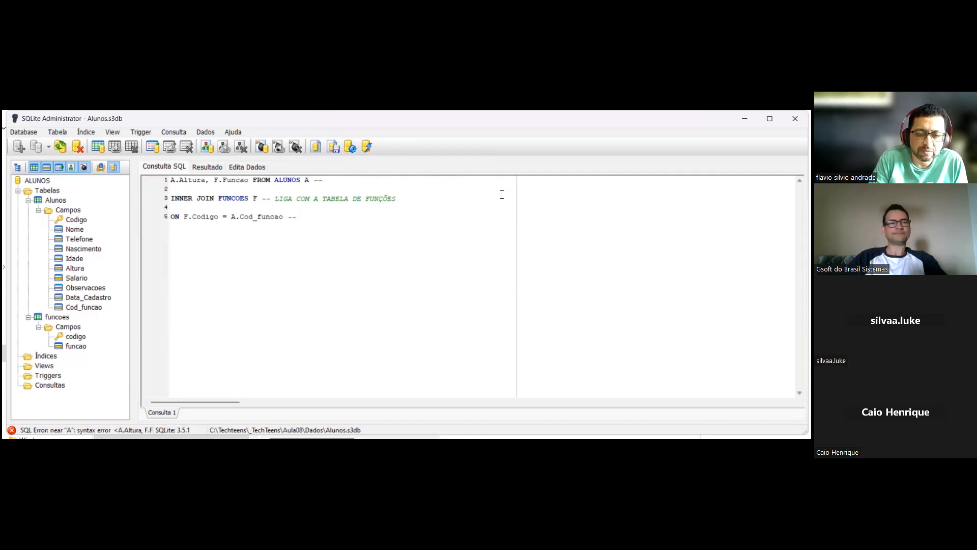
pyautogui.press('BackSpace')
pyautogui.press('BackSpace')
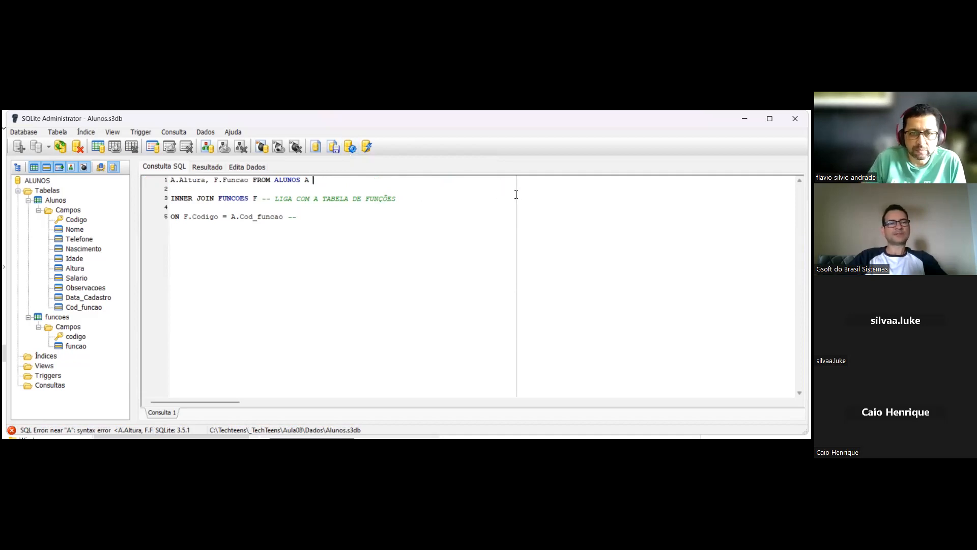
# - Delete the comment after INNER JOIN FUNCOES F and the leftover dashes after A.Cod_funcao
pyautogui.click(403, 200)
pyautogui.press('BackSpace')
pyautogui.press('BackSpace')
pyautogui.press('BackSpace')
pyautogui.press('BackSpace')
pyautogui.press('BackSpace')
pyautogui.press('BackSpace')
pyautogui.press('BackSpace')
pyautogui.press('BackSpace')
pyautogui.press('BackSpace')
pyautogui.press('BackSpace')
pyautogui.press('BackSpace')
pyautogui.press('BackSpace')
pyautogui.press('BackSpace')
pyautogui.press('BackSpace')
pyautogui.press('BackSpace')
pyautogui.press('BackSpace')
pyautogui.press('BackSpace')
pyautogui.press('BackSpace')
pyautogui.press('BackSpace')
pyautogui.press('BackSpace')
pyautogui.press('BackSpace')
pyautogui.press('BackSpace')
pyautogui.press('BackSpace')
pyautogui.press('BackSpace')
pyautogui.press('BackSpace')
pyautogui.press('BackSpace')
pyautogui.press('BackSpace')
pyautogui.press('BackSpace')
pyautogui.press('BackSpace')
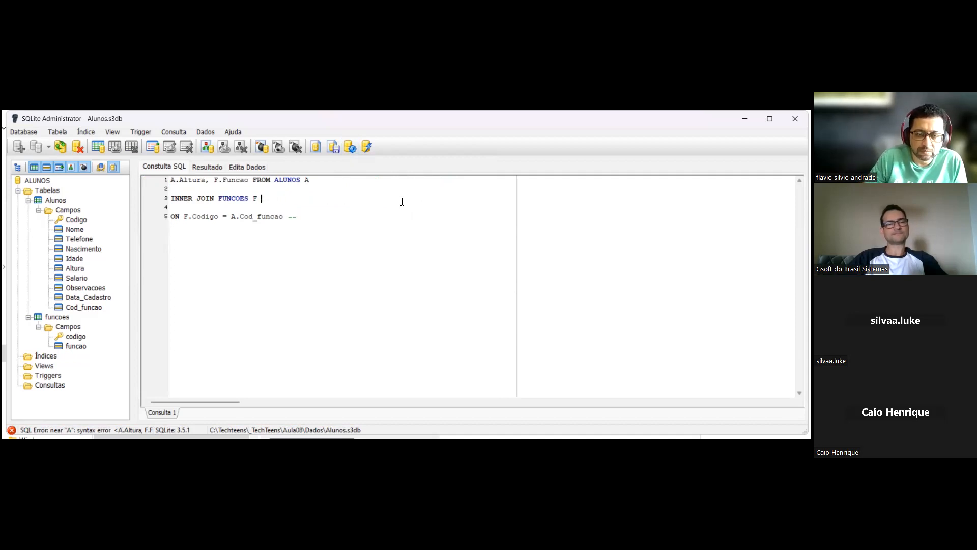
pyautogui.click(311, 221)
pyautogui.press('BackSpace')
pyautogui.press('BackSpace')
pyautogui.click(276, 263)
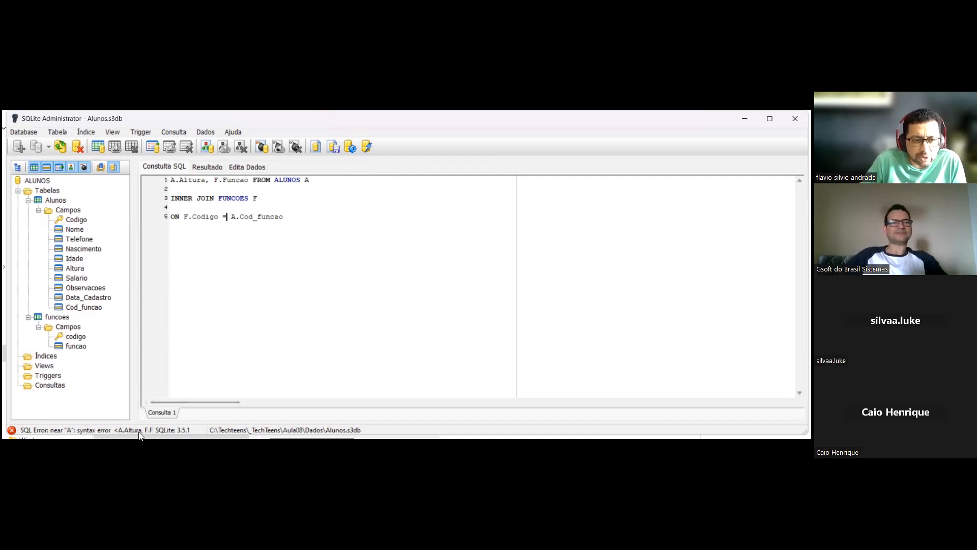
pyautogui.click(301, 290)
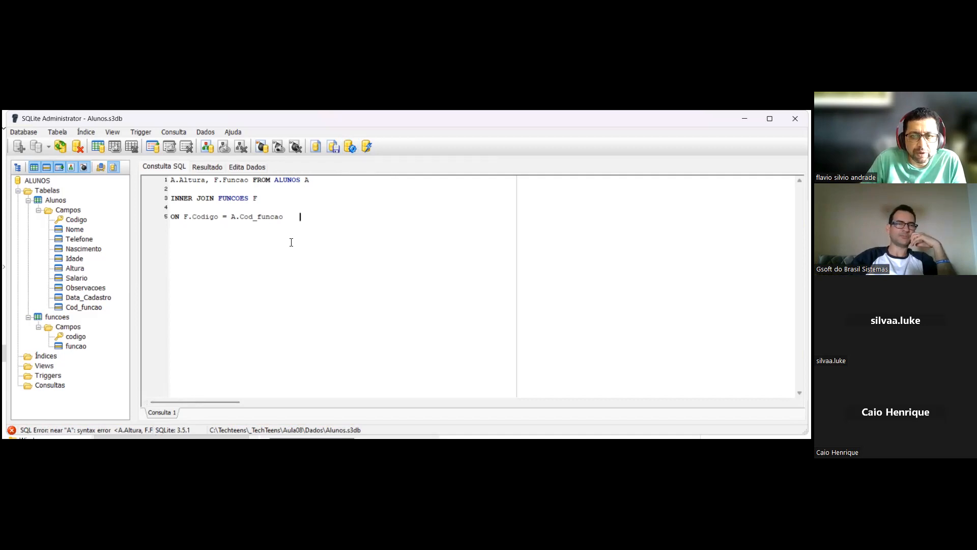
pyautogui.click(292, 180)
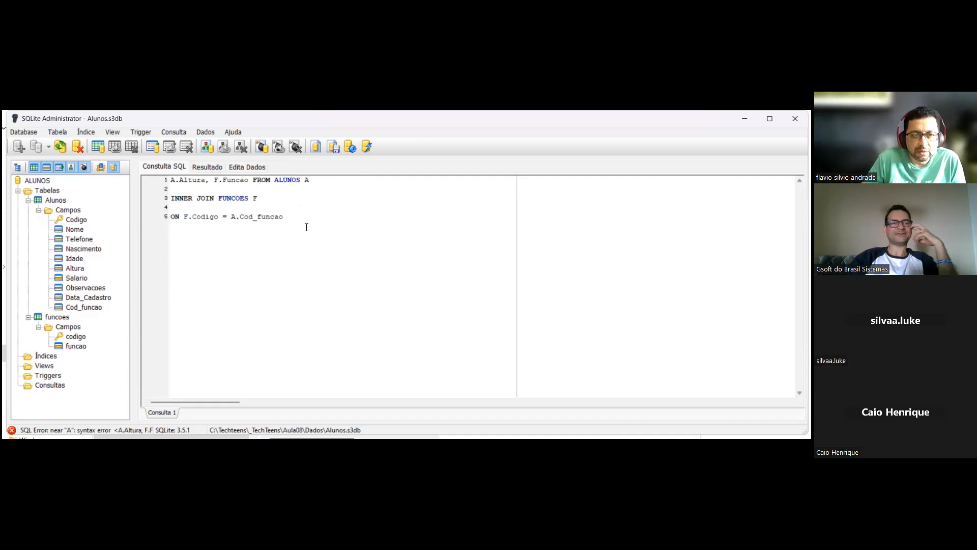
pyautogui.click(171, 182)
pyautogui.click(164, 181)
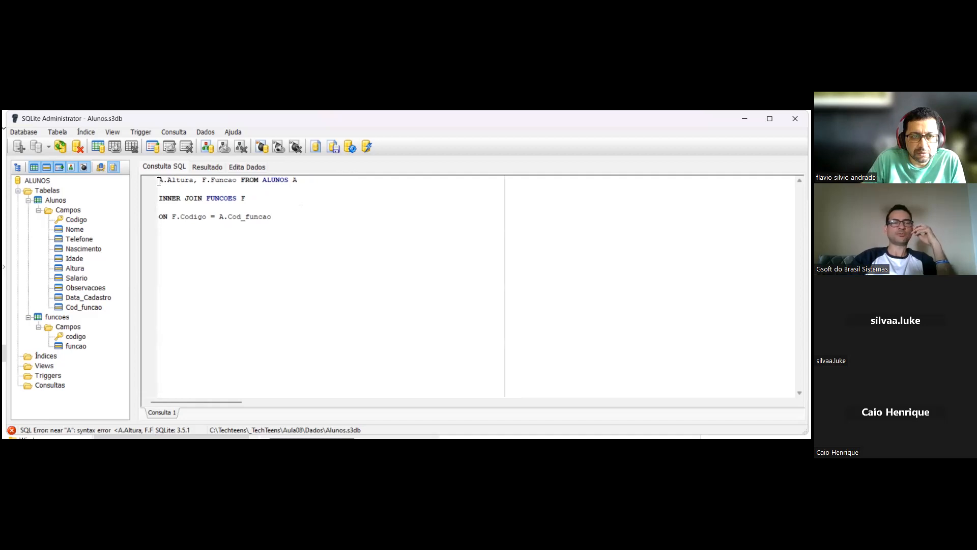
pyautogui.click(175, 189)
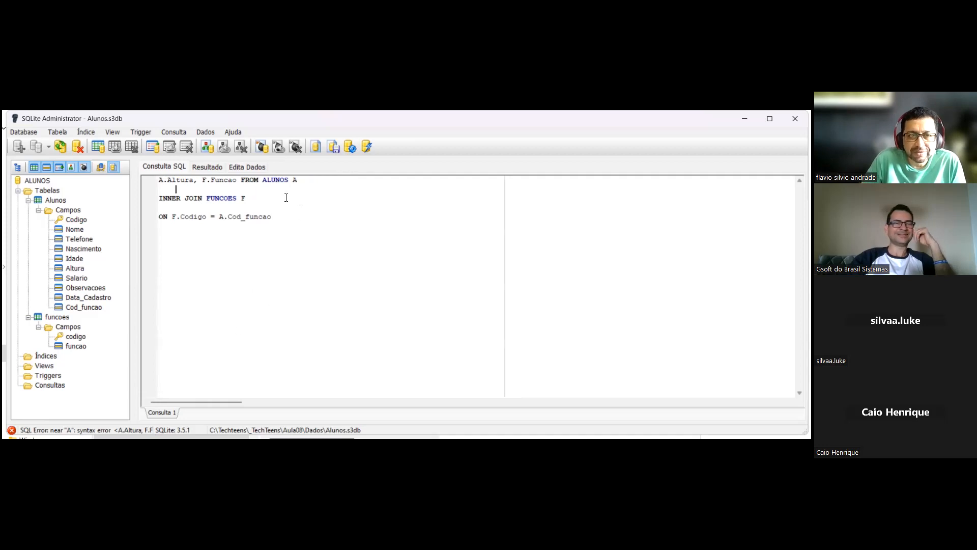
# - Replace the incomplete query with the full copied SELECT of A.Codigo, A.Nome, A.Idade, A.Altura and F.Funcao, including its INNER JOIN
pyautogui.moveTo(299, 230); pyautogui.dragTo(158, 182)
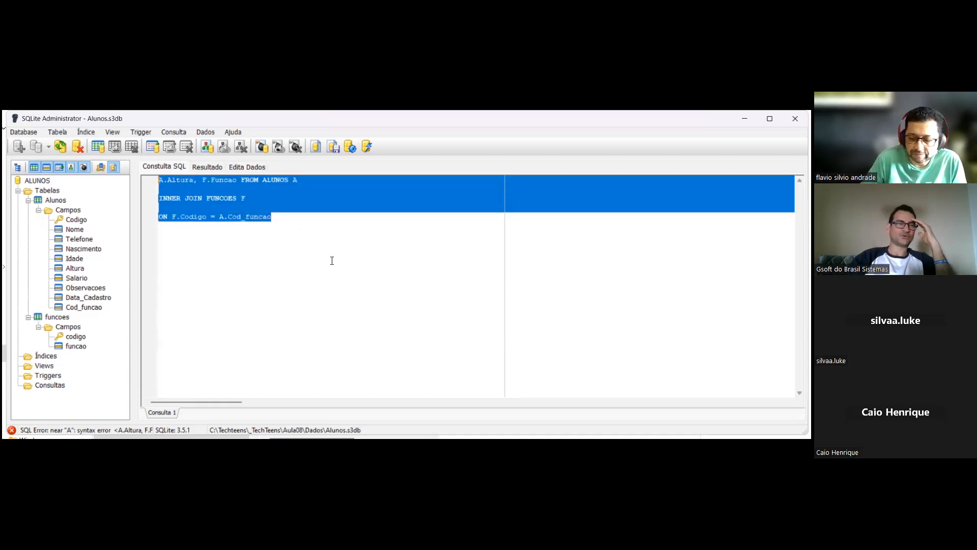
pyautogui.press('Delete')
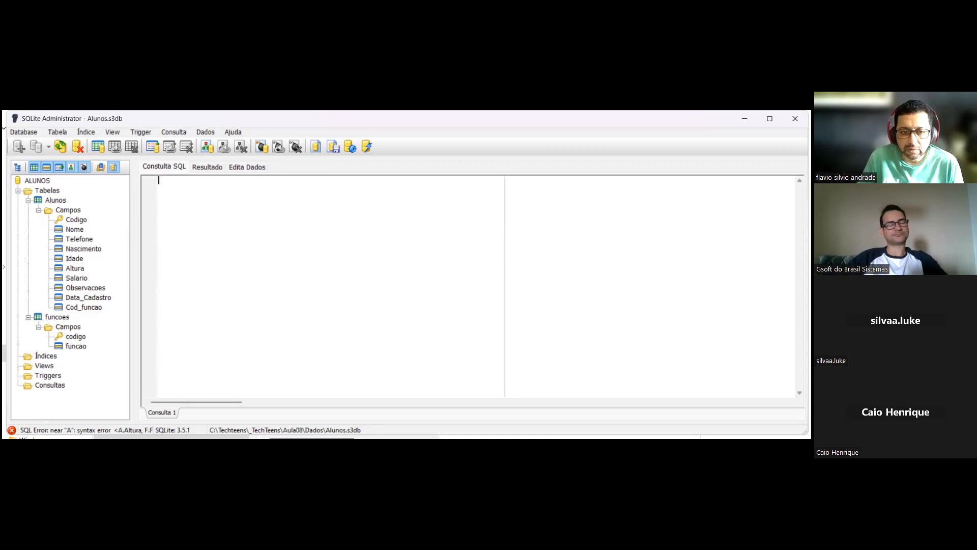
pyautogui.hotkey('alt', 'Tab')
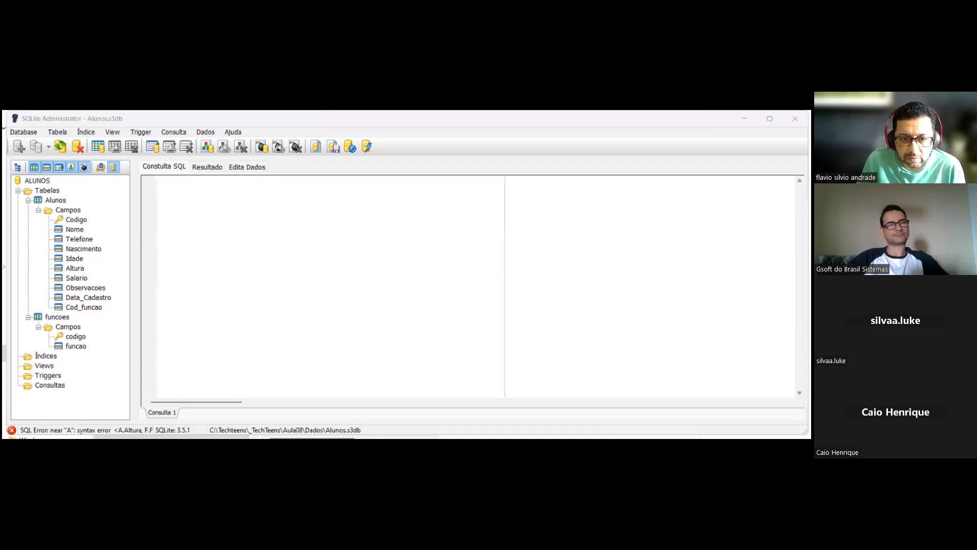
pyautogui.click(345, 272)
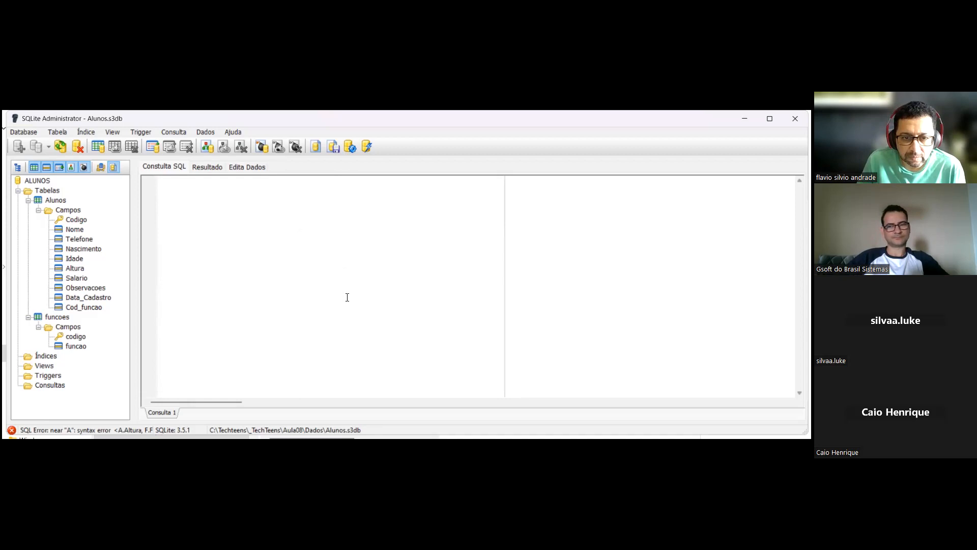
pyautogui.moveTo(346, 297); pyautogui.dragTo(336, 202)
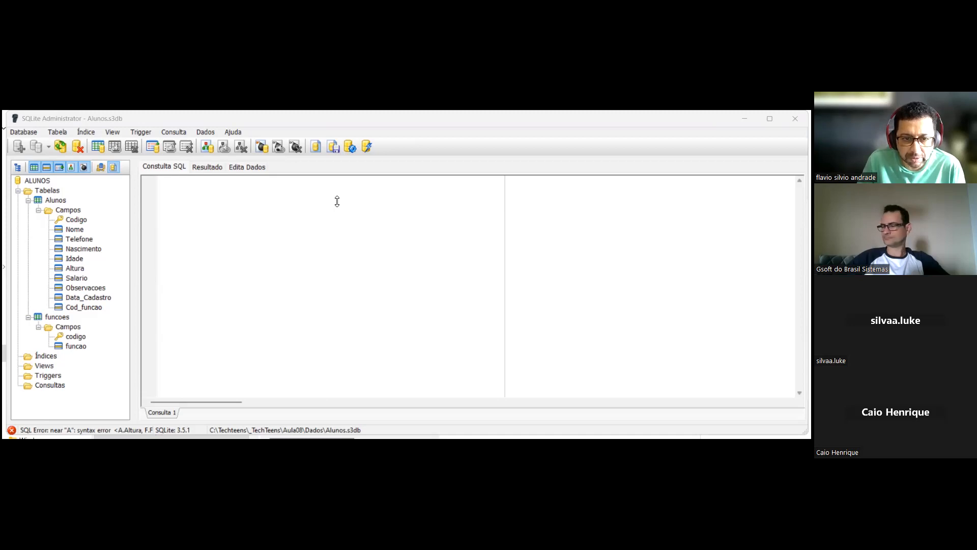
pyautogui.click(185, 190)
pyautogui.write('SELECT A.Codigo, A.Nome, A.Idade, A.Altura, F.Funcao FROM ALUNOS A -- BUSCA TODOS OS DADOS DOS ALUNOS  INNER JOIN FUNCOES F -- LIGA COM A TABELA DE FUNÇÕES  ON F.Codigo = A.CodFuncao -- COLUNAS DAS DUAS TABELAS QUE FAZEM A LIGAÇÃO')
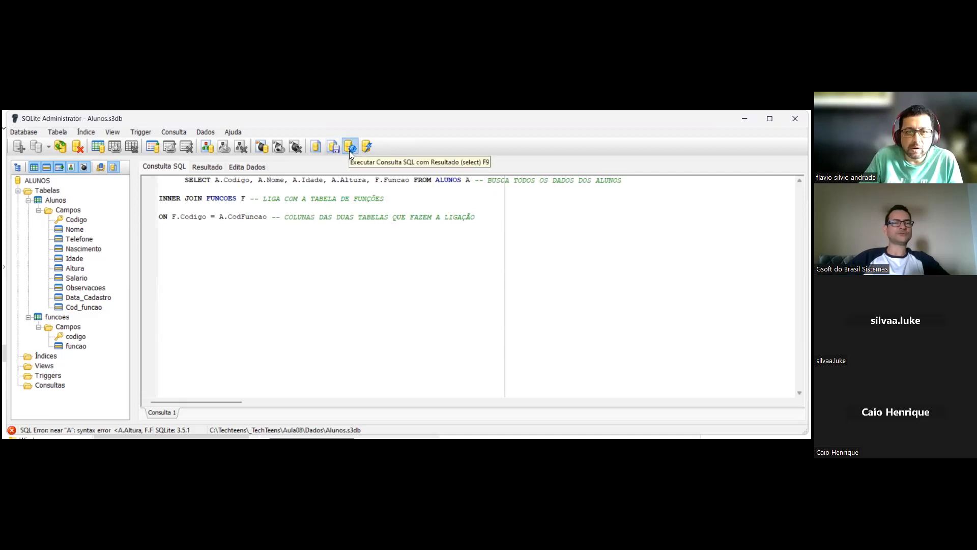
# - Correct the join column to A.Cod_Funcao in the ON condition and run the query
pyautogui.click(347, 246)
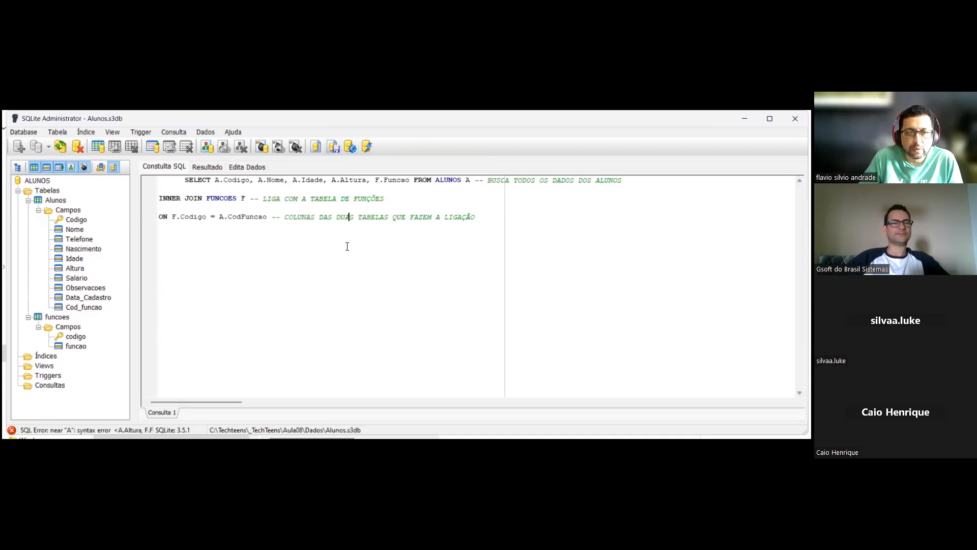
pyautogui.click(241, 219)
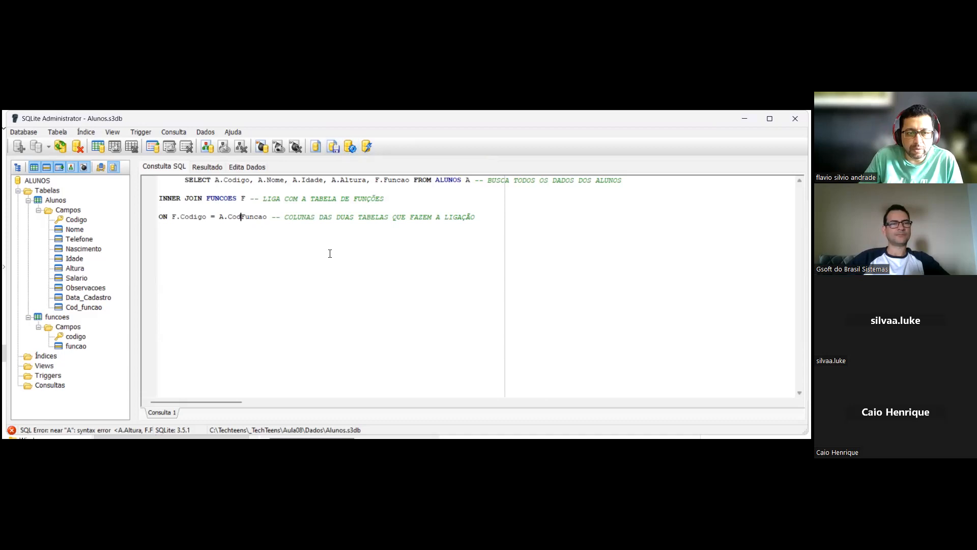
pyautogui.write('_')
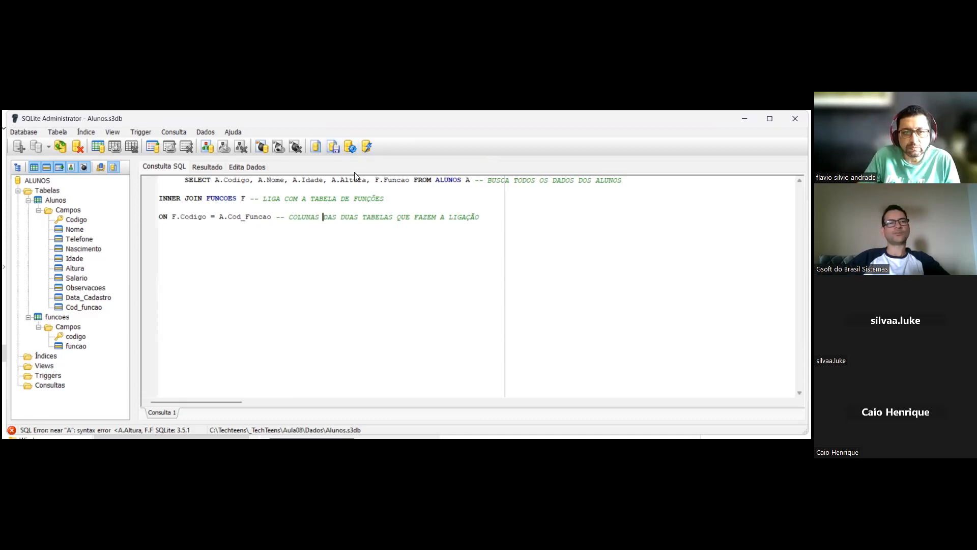
pyautogui.click(350, 147)
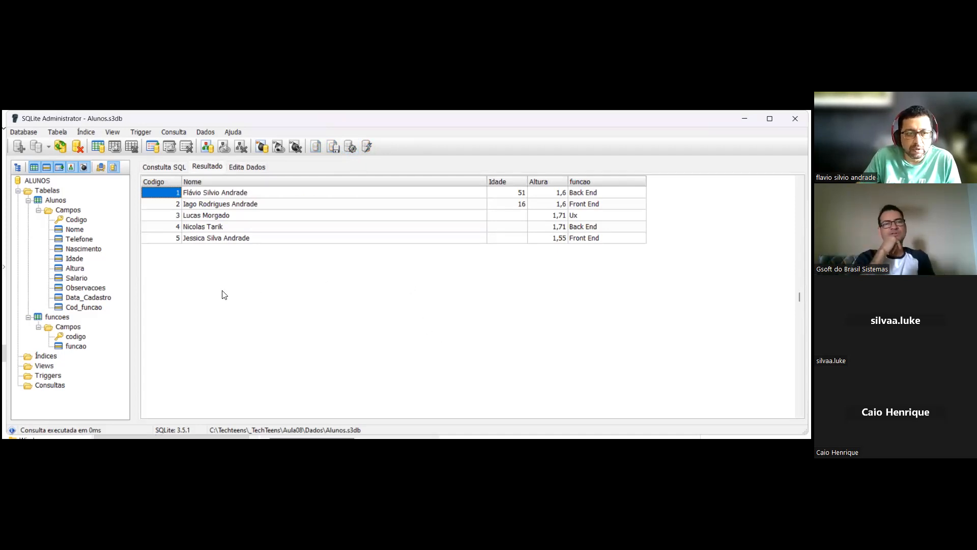
# - Return to the query text and examine the ALUNOS A and FUNCOES F aliases, the F.Funcao field and the A.Cod_Funcao join column
pyautogui.click(168, 167)
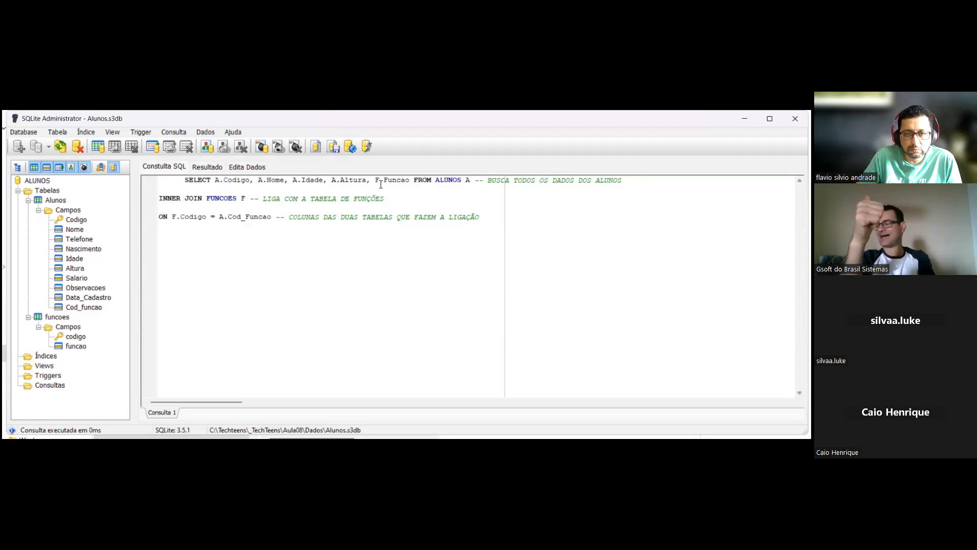
pyautogui.doubleClick(447, 180)
pyautogui.moveTo(470, 183); pyautogui.dragTo(471, 188)
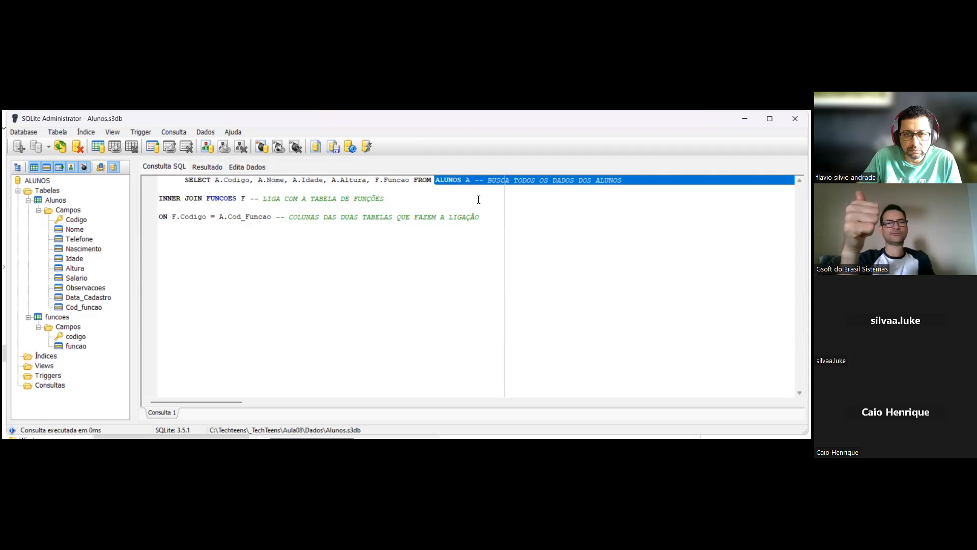
pyautogui.click(478, 199)
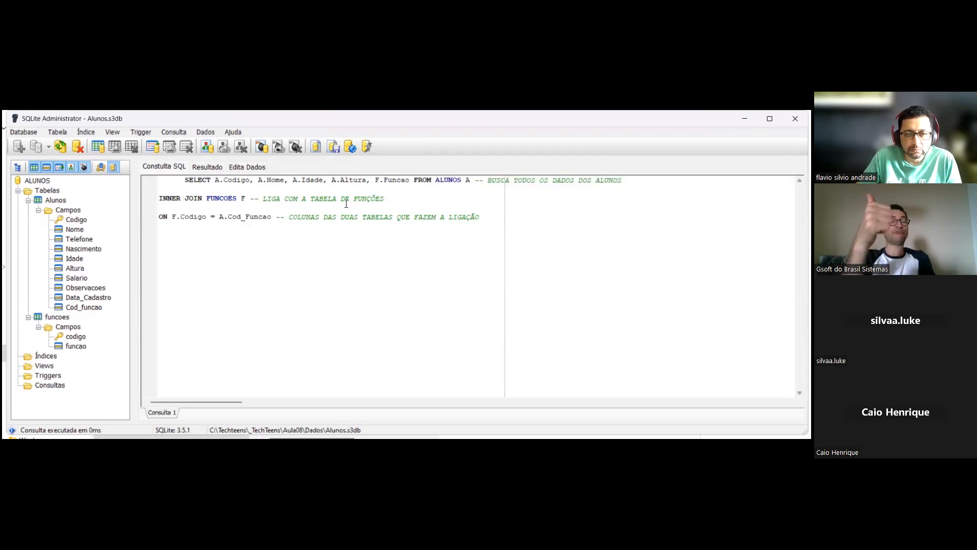
pyautogui.moveTo(207, 200); pyautogui.dragTo(249, 200)
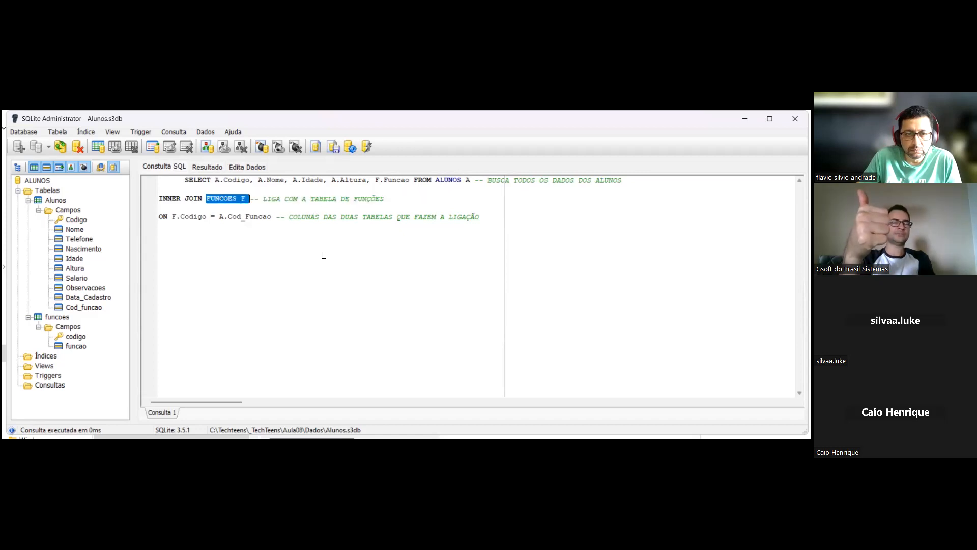
pyautogui.click(307, 236)
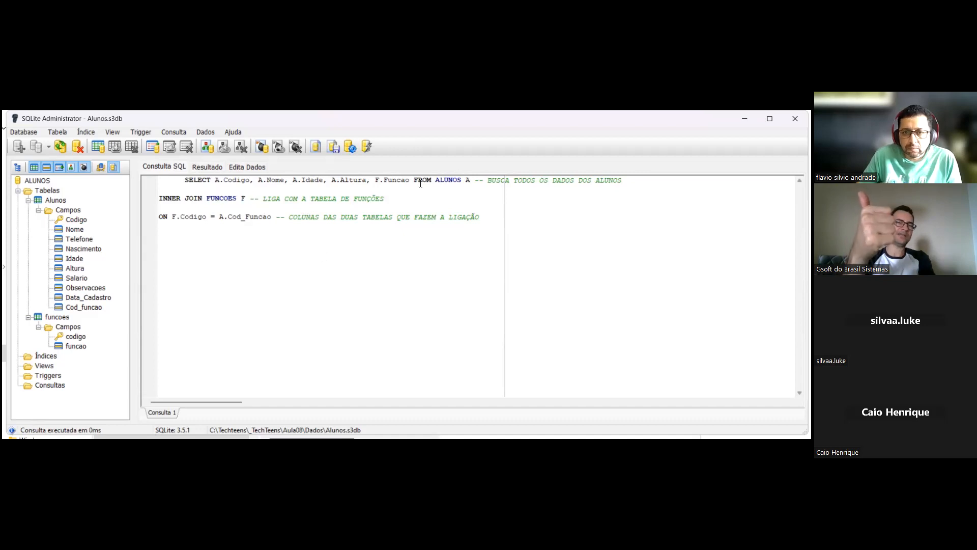
pyautogui.click(376, 181)
pyautogui.moveTo(404, 182); pyautogui.dragTo(411, 182)
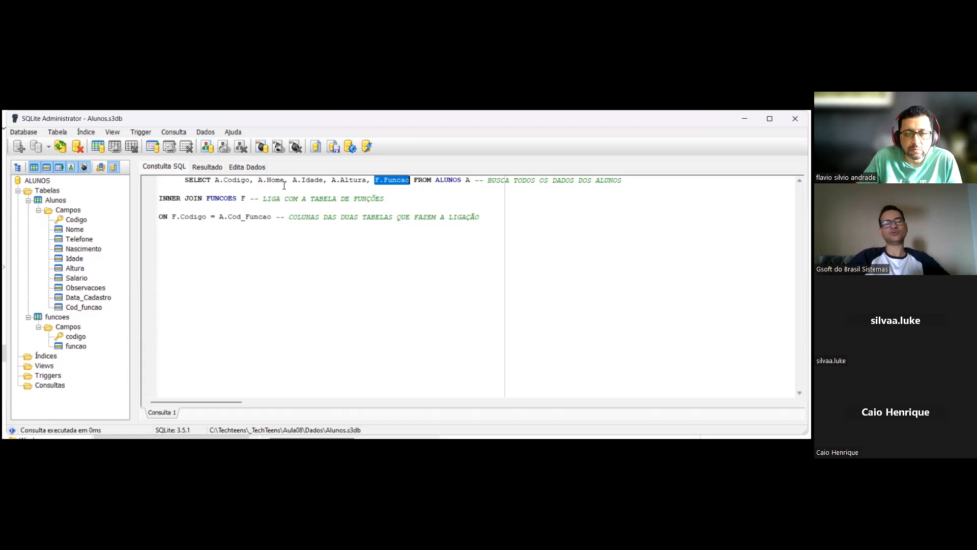
pyautogui.moveTo(225, 196); pyautogui.dragTo(236, 192)
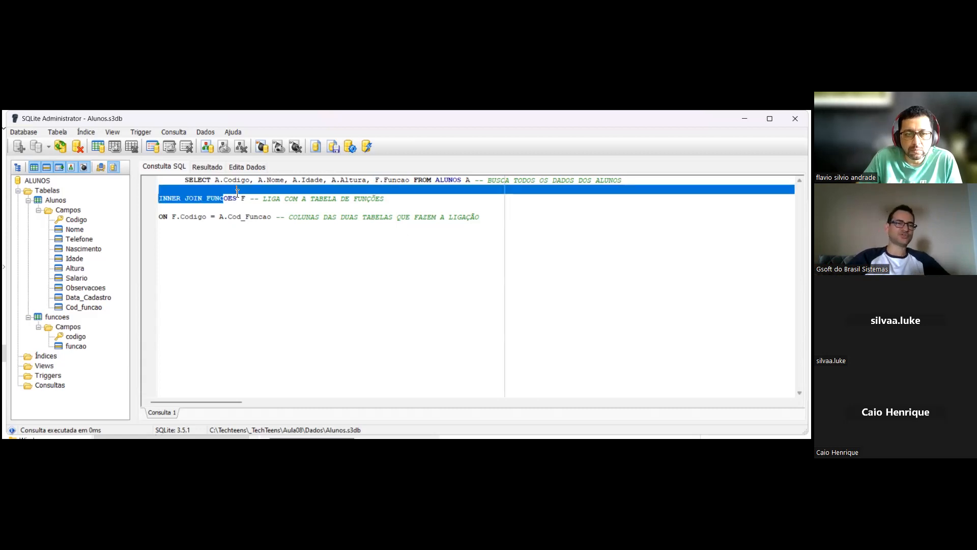
pyautogui.click(262, 219)
pyautogui.moveTo(244, 198); pyautogui.dragTo(211, 198)
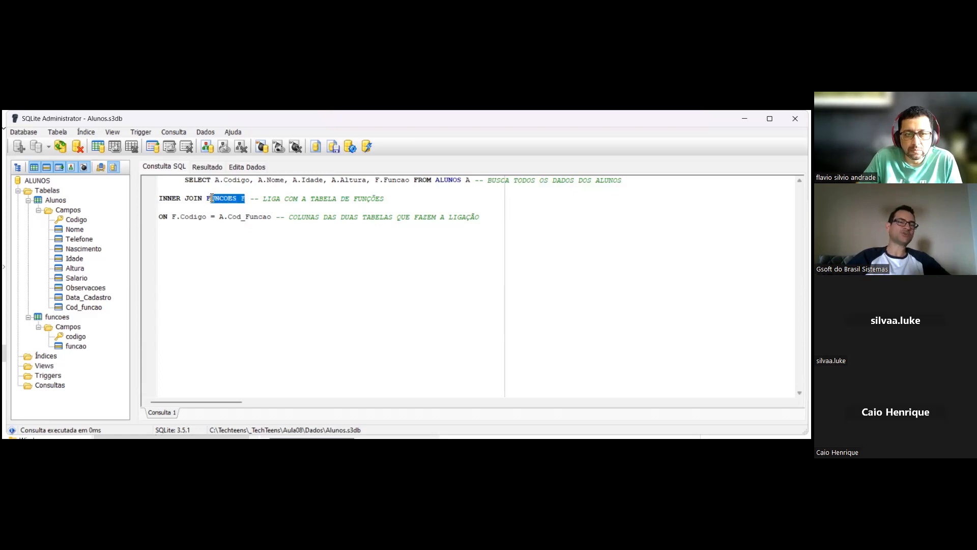
pyautogui.click(263, 247)
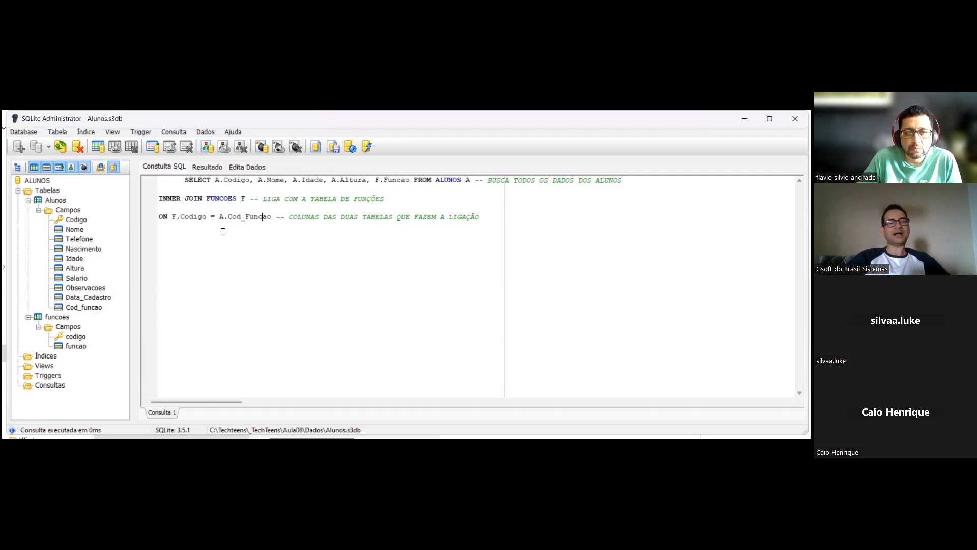
pyautogui.moveTo(219, 216); pyautogui.dragTo(267, 221)
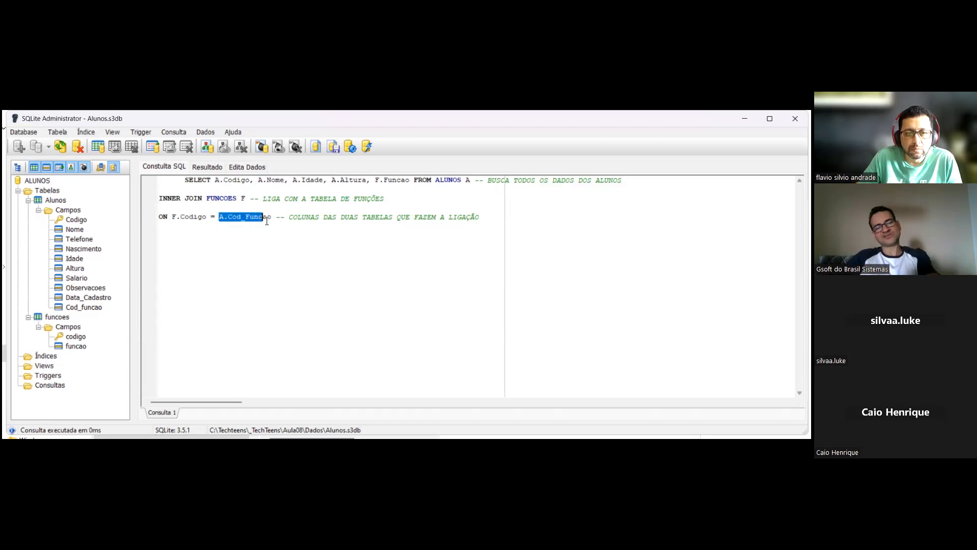
pyautogui.click(272, 246)
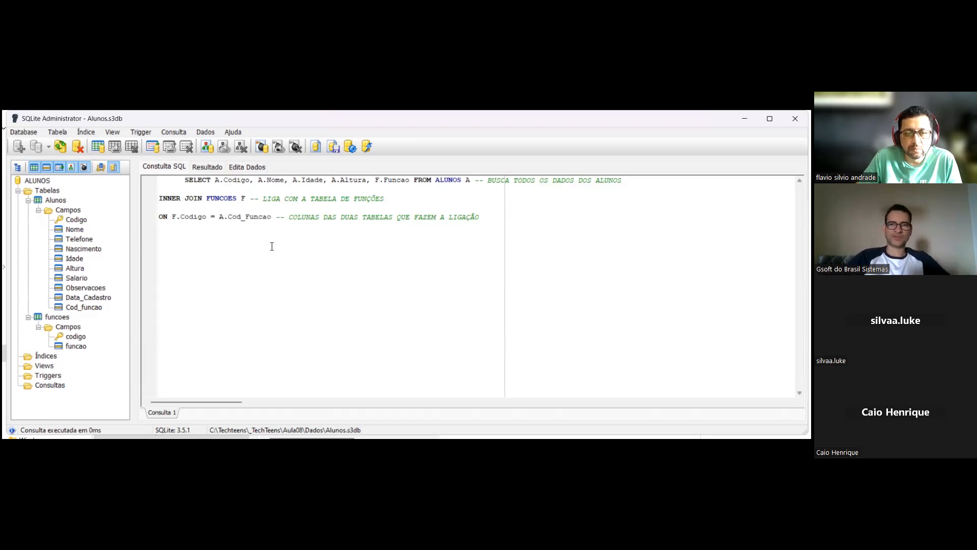